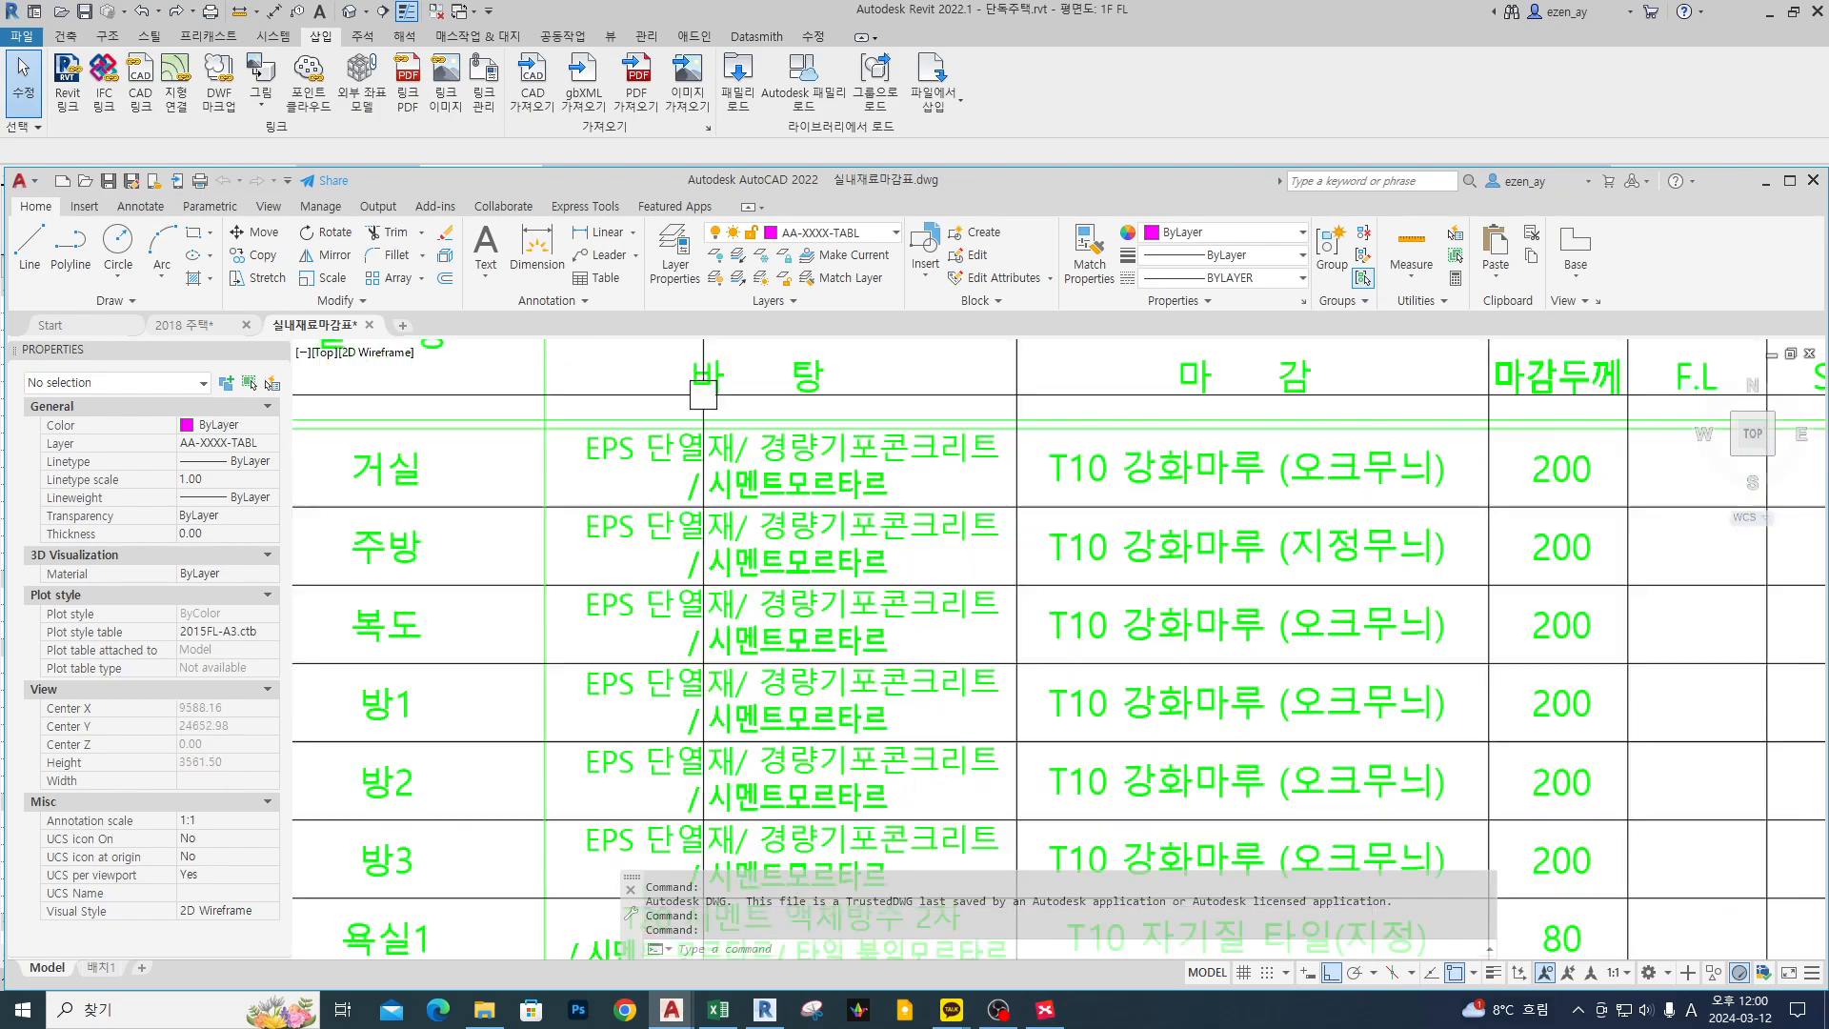
- Review the wall and ceiling base and finish columns of the interior finish schedule drawing
{"action": "scroll", "coordinate": [753, 679], "scroll_direction": "down", "scroll_amount": 3}
{"action": "mouse_move", "coordinate": [710, 738]}
{"action": "left_mouse_down"}
{"action": "mouse_move", "coordinate": [1062, 449]}
{"action": "mouse_move", "coordinate": [1100, 393]}
{"action": "left_mouse_up"}
{"action": "key", "text": "Escape"}
{"action": "middle_click_drag", "start_coordinate": [1600, 571], "coordinate": [711, 571]}
{"action": "mouse_move", "coordinate": [840, 375]}
{"action": "left_mouse_down"}
{"action": "mouse_move", "coordinate": [1276, 803]}
{"action": "mouse_move", "coordinate": [1296, 766]}
{"action": "left_mouse_up"}
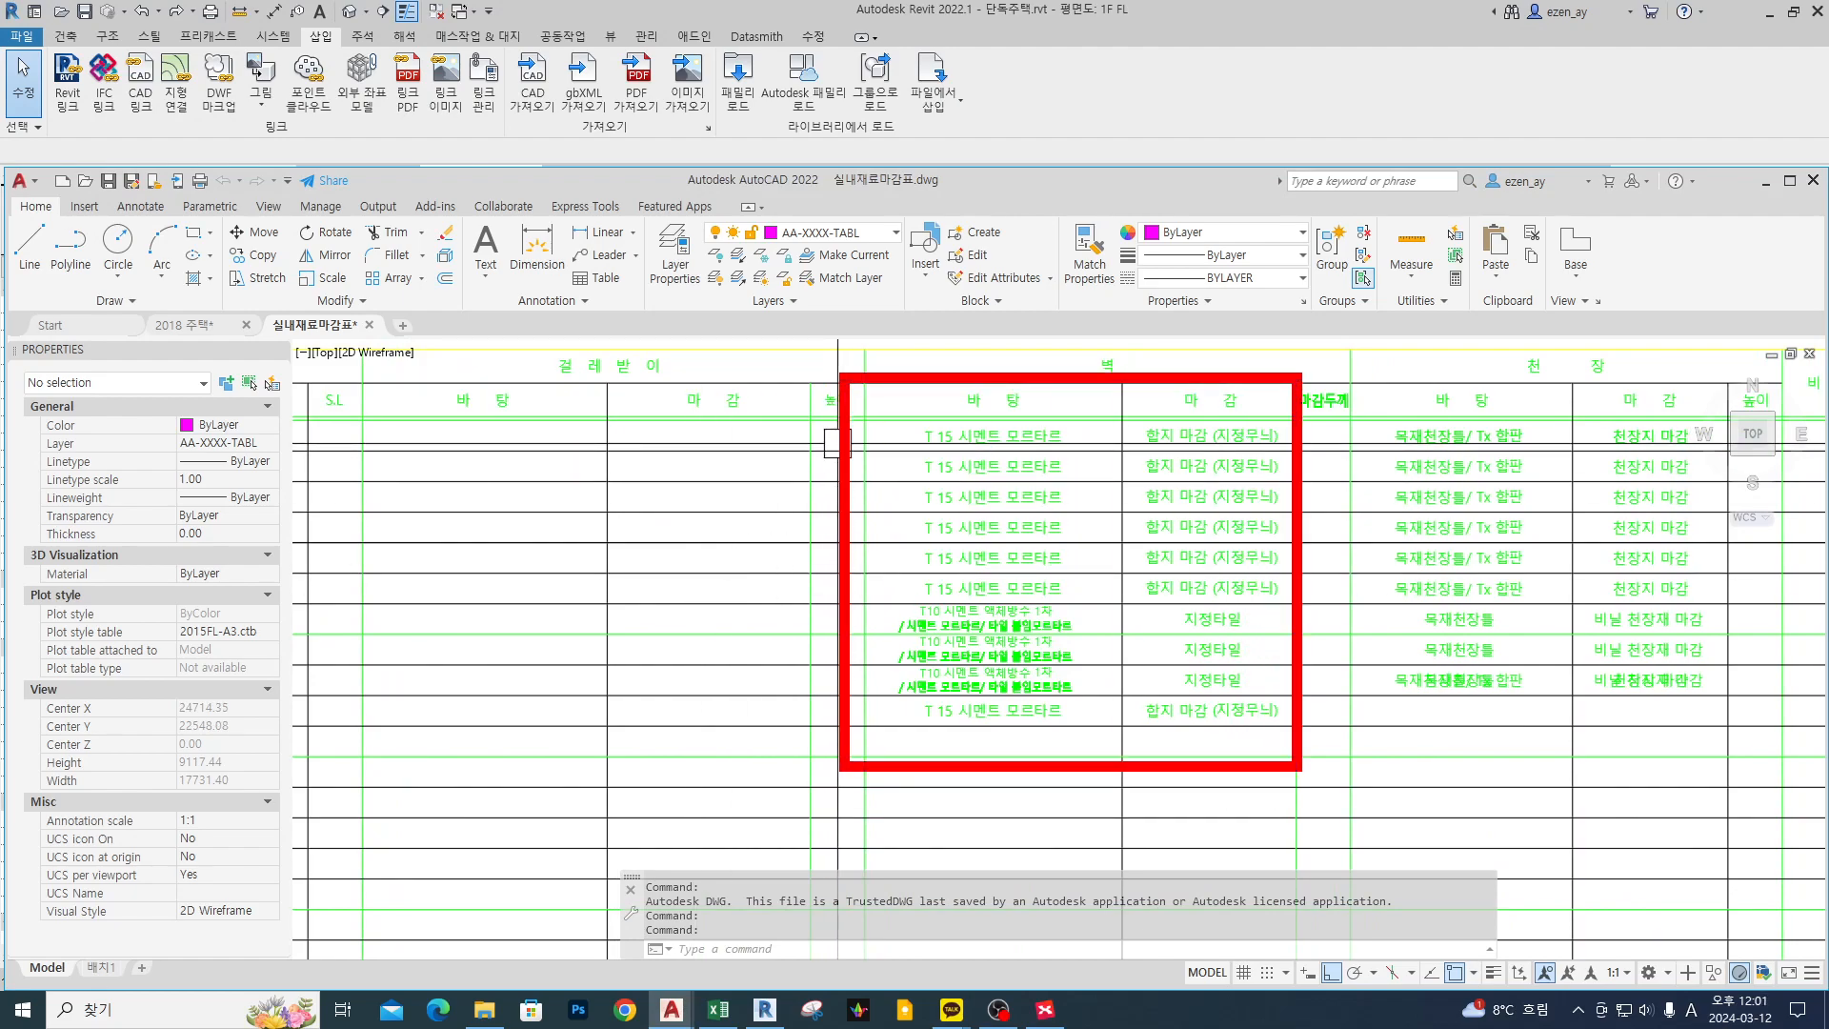
{"action": "key", "text": "Escape"}
{"action": "mouse_move", "coordinate": [1483, 549]}
{"action": "middle_mouse_down"}
{"action": "mouse_move", "coordinate": [892, 568]}
{"action": "mouse_move", "coordinate": [939, 568]}
{"action": "middle_mouse_up"}
{"action": "left_click_drag", "start_coordinate": [815, 417], "coordinate": [1138, 729]}
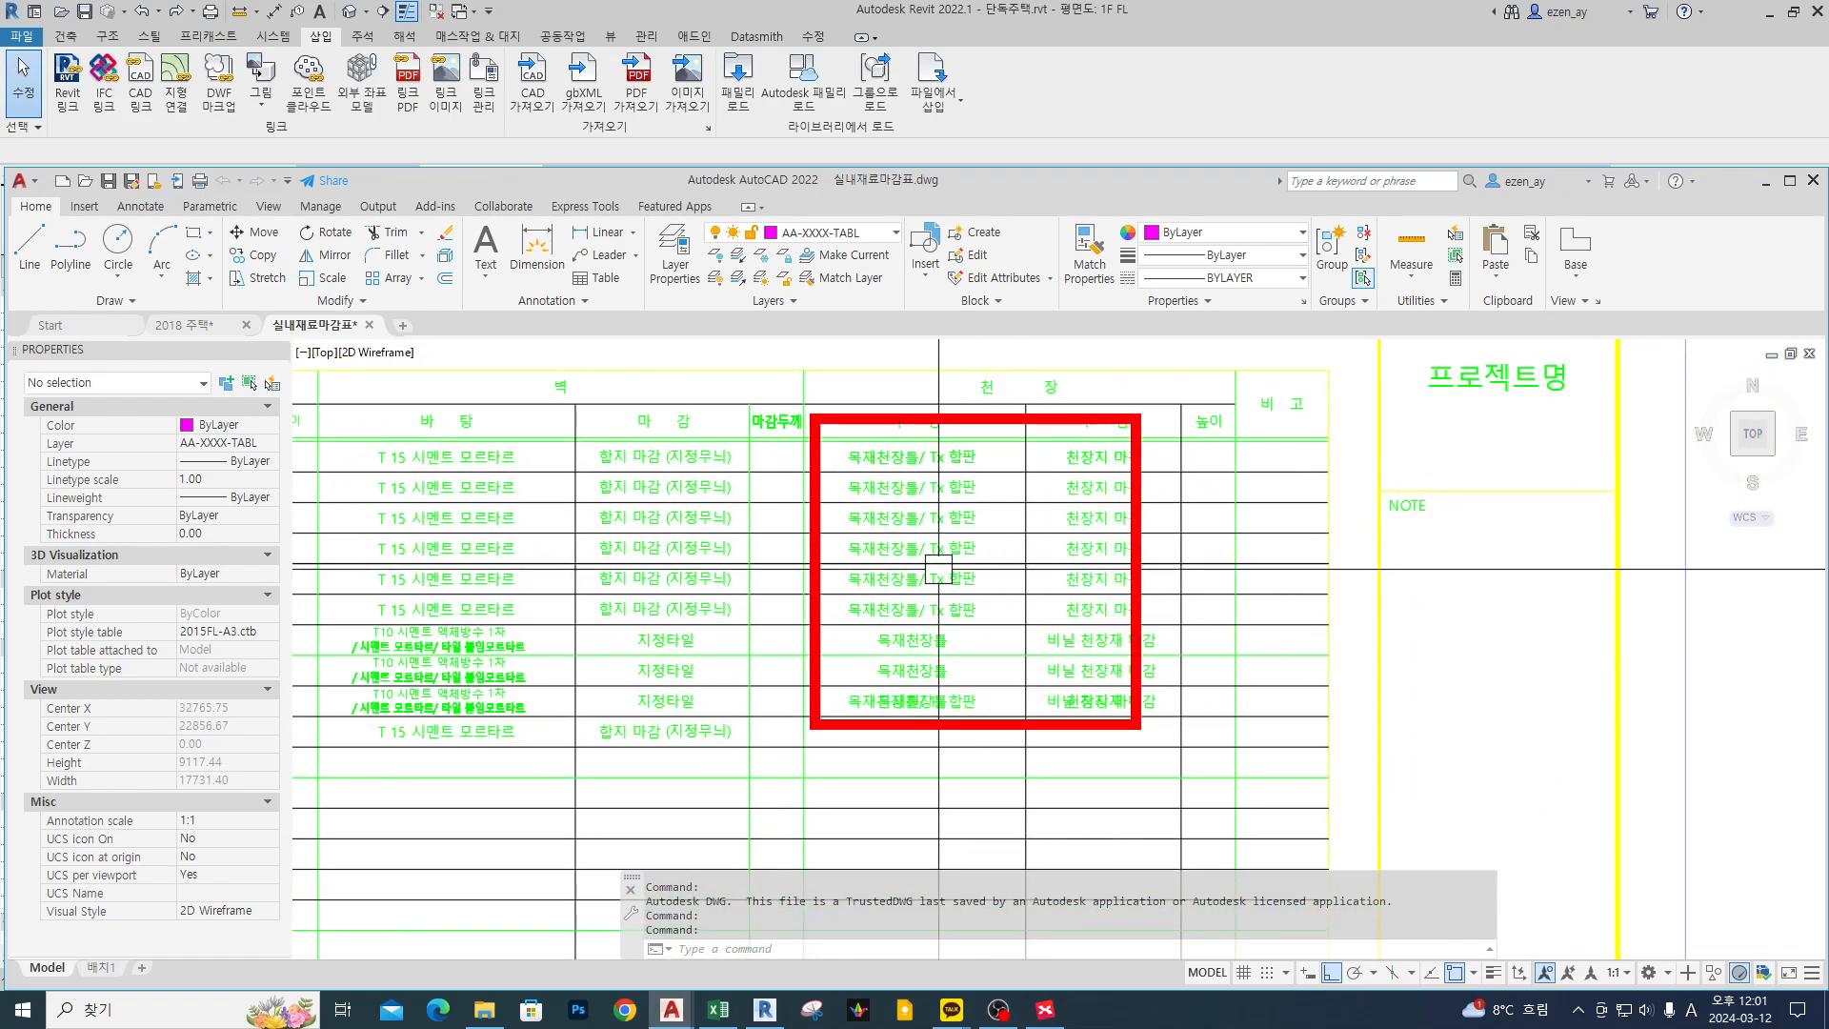
{"action": "key", "text": "Escape"}
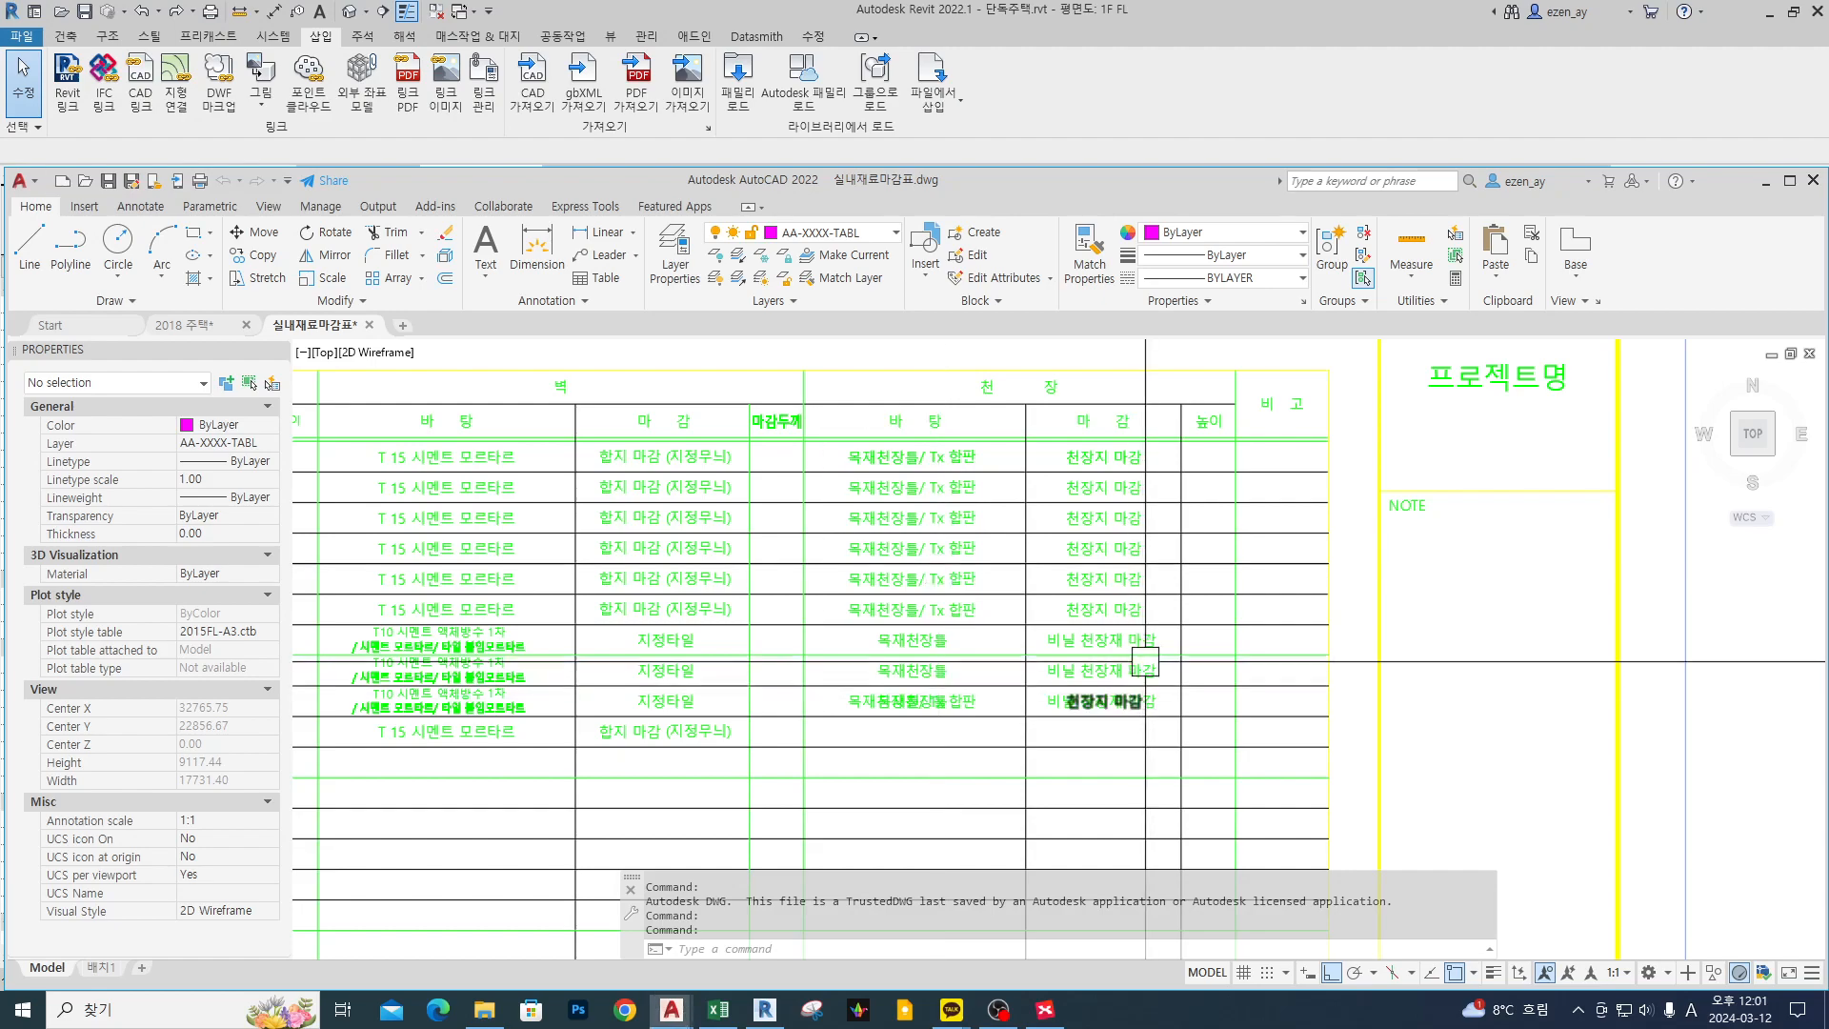
- Switch to Revit and examine the exterior wall core and finish lines at the upper-left corner of the 1F FL floor plan
{"action": "left_click", "coordinate": [1471, 106]}
{"action": "middle_click_drag", "start_coordinate": [398, 689], "coordinate": [639, 698]}
{"action": "key", "text": "ctrl+2"}
{"action": "left_click_drag", "start_coordinate": [472, 389], "coordinate": [471, 488]}
{"action": "scroll", "coordinate": [491, 391], "scroll_direction": "up", "scroll_amount": 2, "text": "ctrl"}
{"action": "left_click_drag", "start_coordinate": [477, 389], "coordinate": [478, 488]}
{"action": "left_click_drag", "start_coordinate": [581, 391], "coordinate": [619, 394]}
{"action": "left_click_drag", "start_coordinate": [581, 426], "coordinate": [619, 462]}
{"action": "left_click_drag", "start_coordinate": [735, 235], "coordinate": [753, 311]}
{"action": "mouse_move", "coordinate": [798, 245]}
{"action": "left_mouse_down"}
{"action": "mouse_move", "coordinate": [788, 336]}
{"action": "mouse_move", "coordinate": [828, 353]}
{"action": "left_mouse_up"}
{"action": "mouse_move", "coordinate": [492, 410]}
{"action": "left_mouse_down"}
{"action": "mouse_move", "coordinate": [510, 428]}
{"action": "mouse_move", "coordinate": [526, 412]}
{"action": "left_mouse_up"}
{"action": "left_click_drag", "start_coordinate": [1053, 526], "coordinate": [933, 524]}
{"action": "left_click_drag", "start_coordinate": [443, 439], "coordinate": [467, 479]}
{"action": "left_click_drag", "start_coordinate": [501, 467], "coordinate": [487, 485]}
{"action": "left_click_drag", "start_coordinate": [651, 474], "coordinate": [657, 701]}
{"action": "left_click_drag", "start_coordinate": [843, 560], "coordinate": [823, 791]}
{"action": "key", "text": "Escape"}
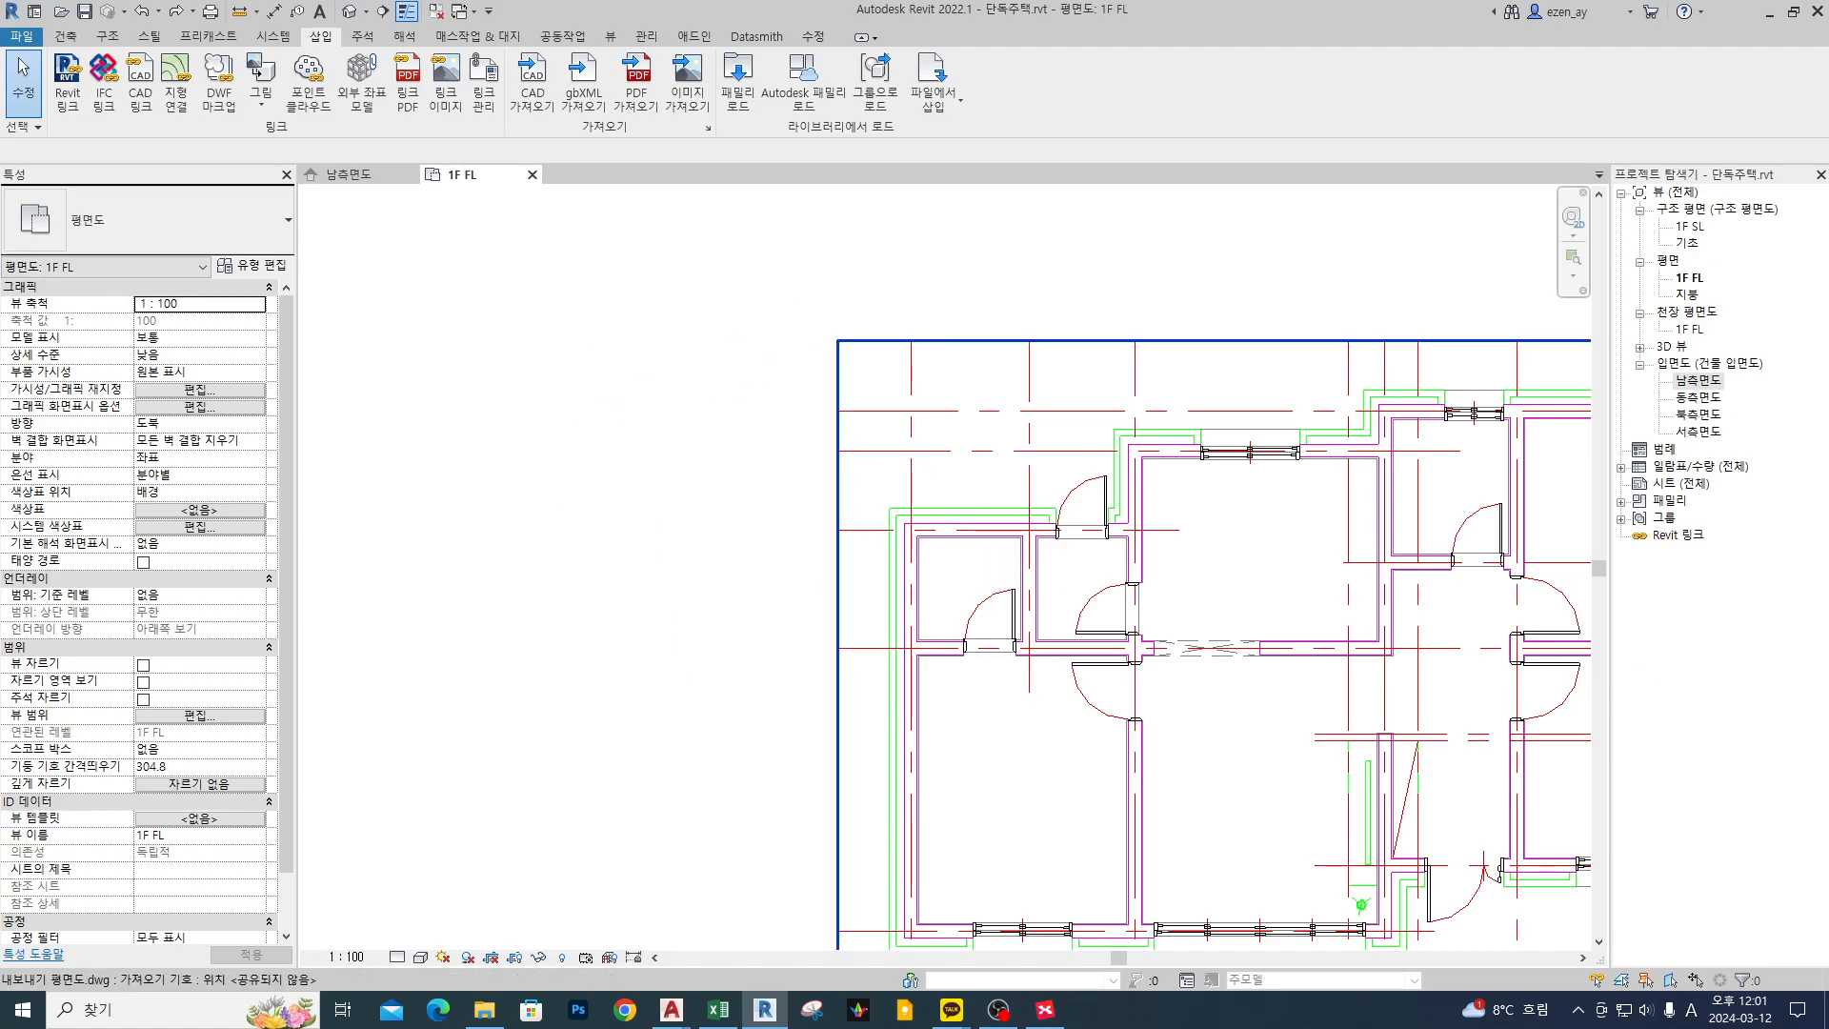
{"action": "scroll", "coordinate": [1250, 649], "scroll_direction": "up", "scroll_amount": 3}
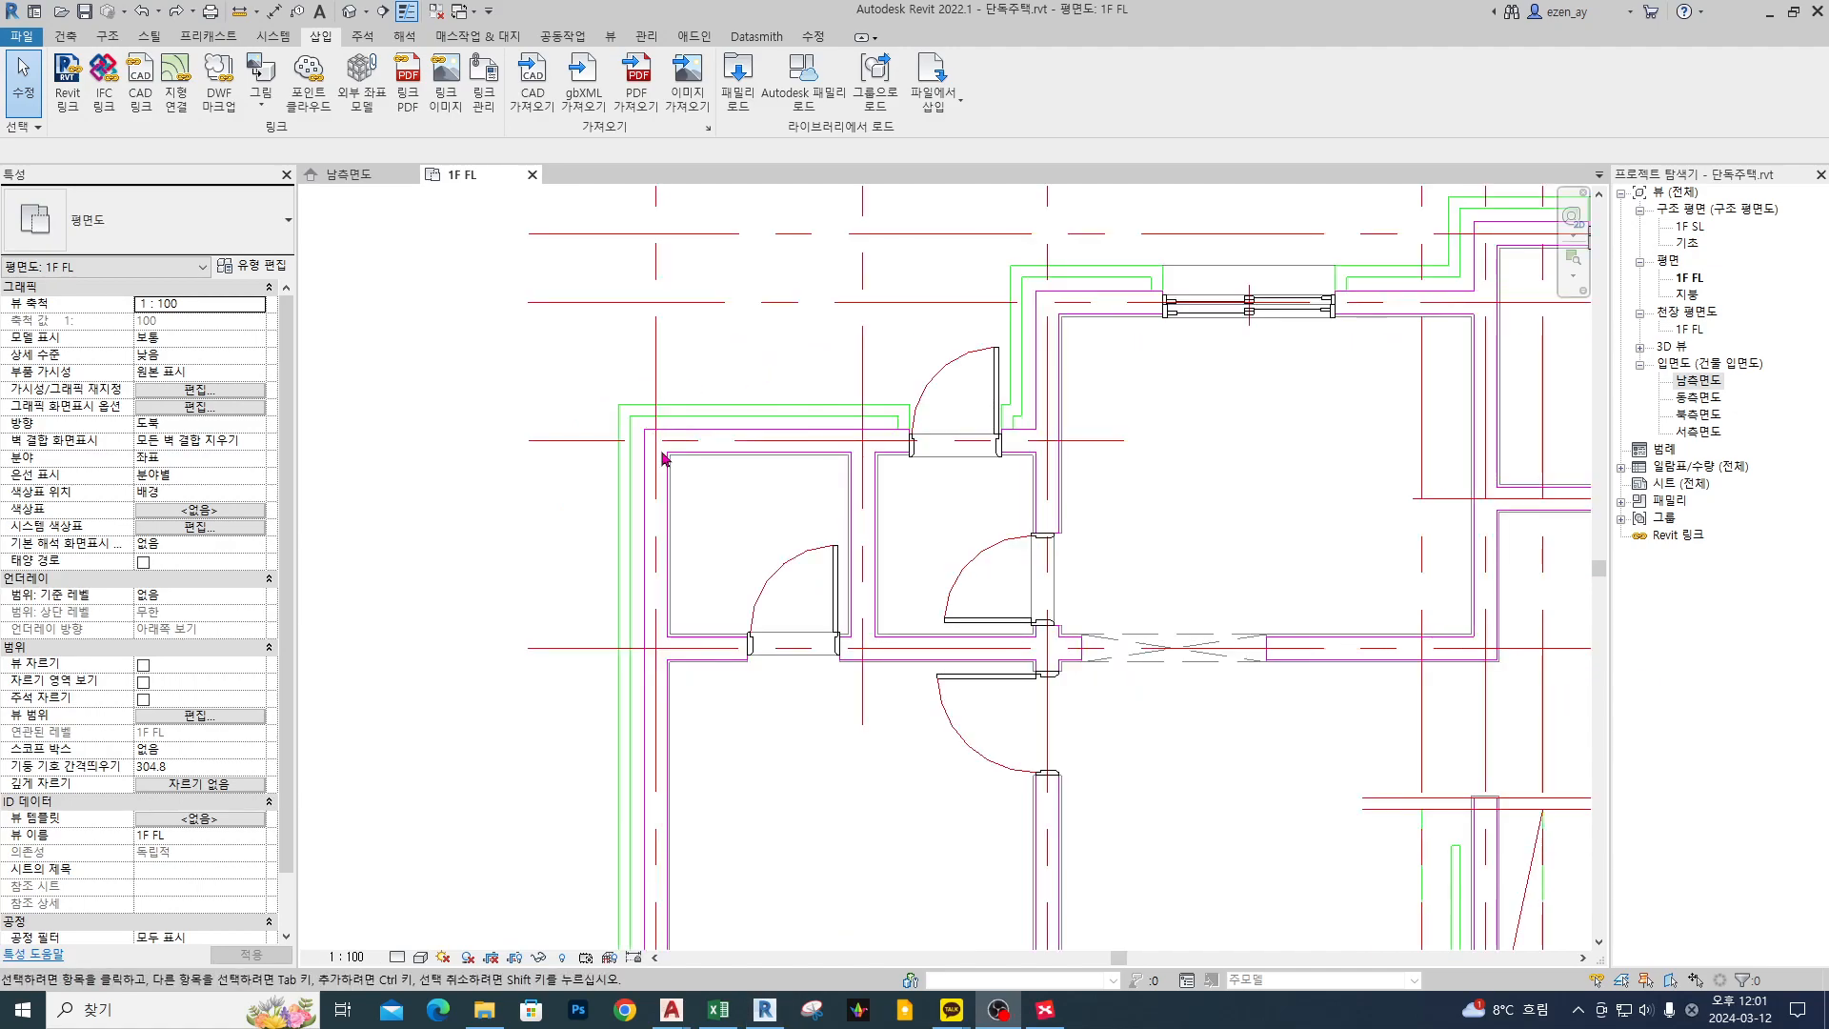
{"action": "left_click_drag", "start_coordinate": [644, 432], "coordinate": [662, 676]}
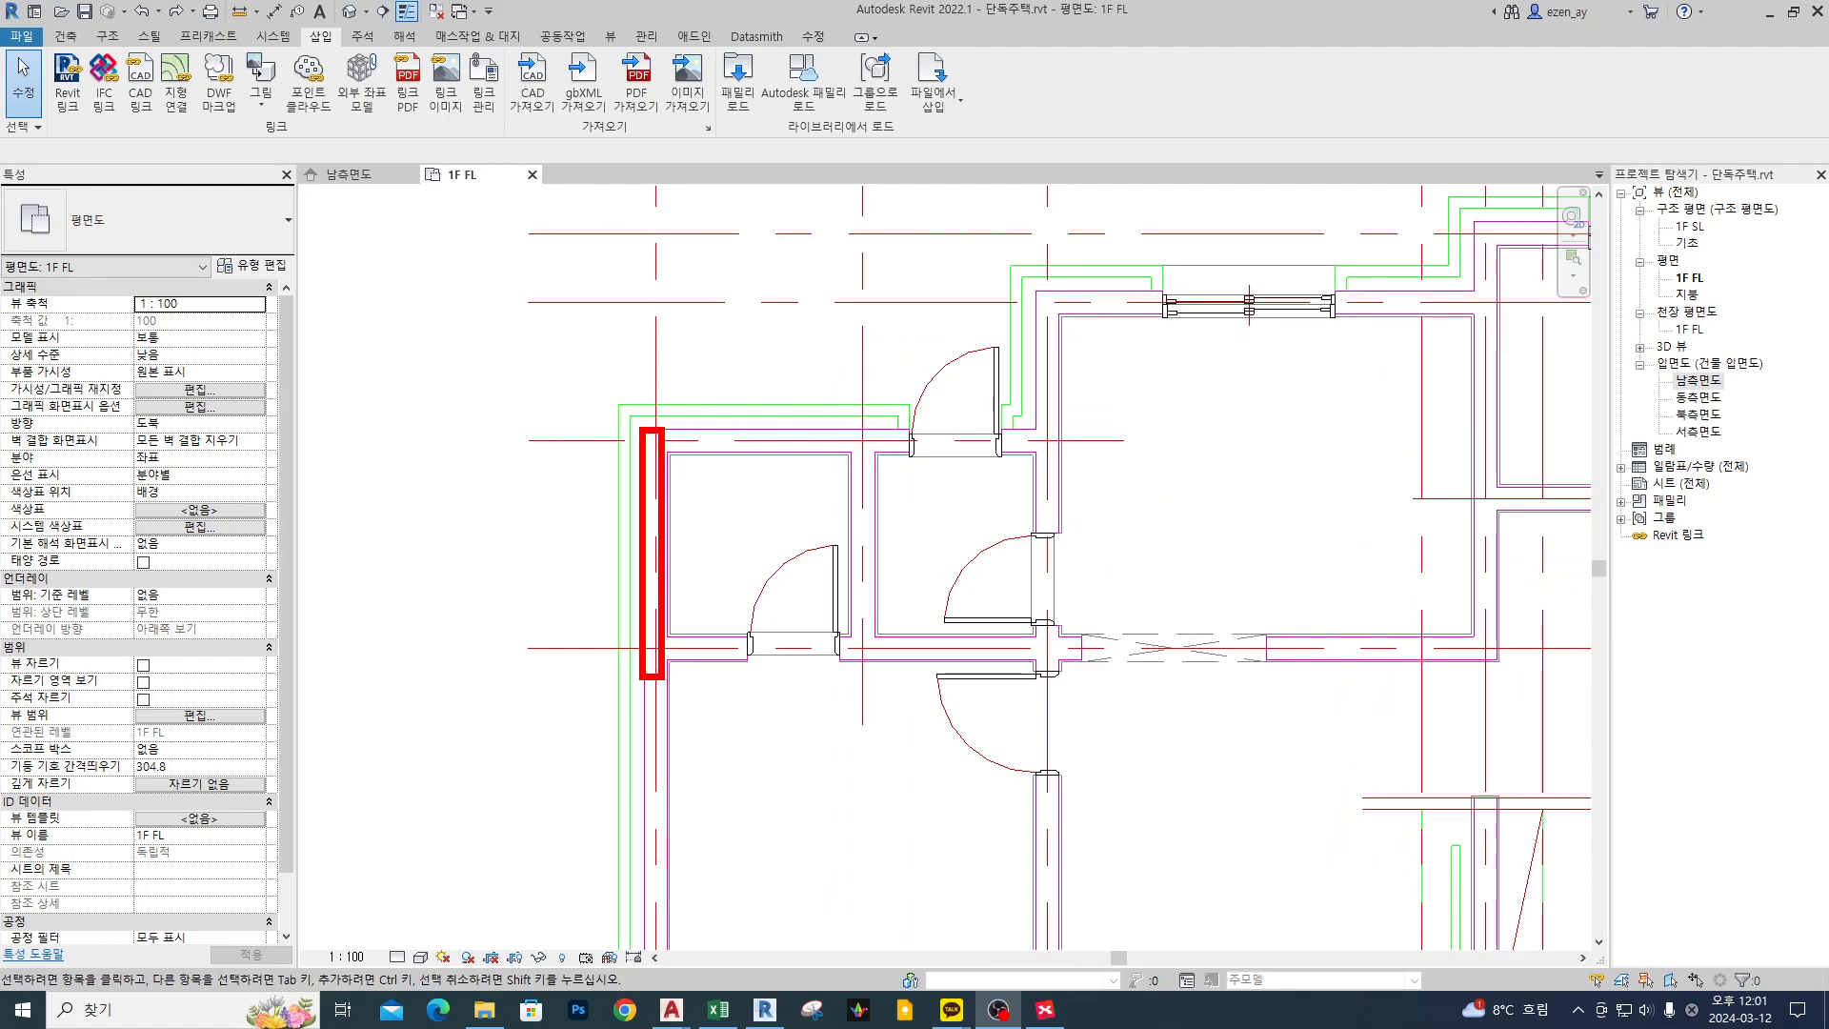
{"action": "mouse_move", "coordinate": [616, 412]}
{"action": "left_mouse_down"}
{"action": "mouse_move", "coordinate": [638, 611]}
{"action": "mouse_move", "coordinate": [680, 464]}
{"action": "left_mouse_up"}
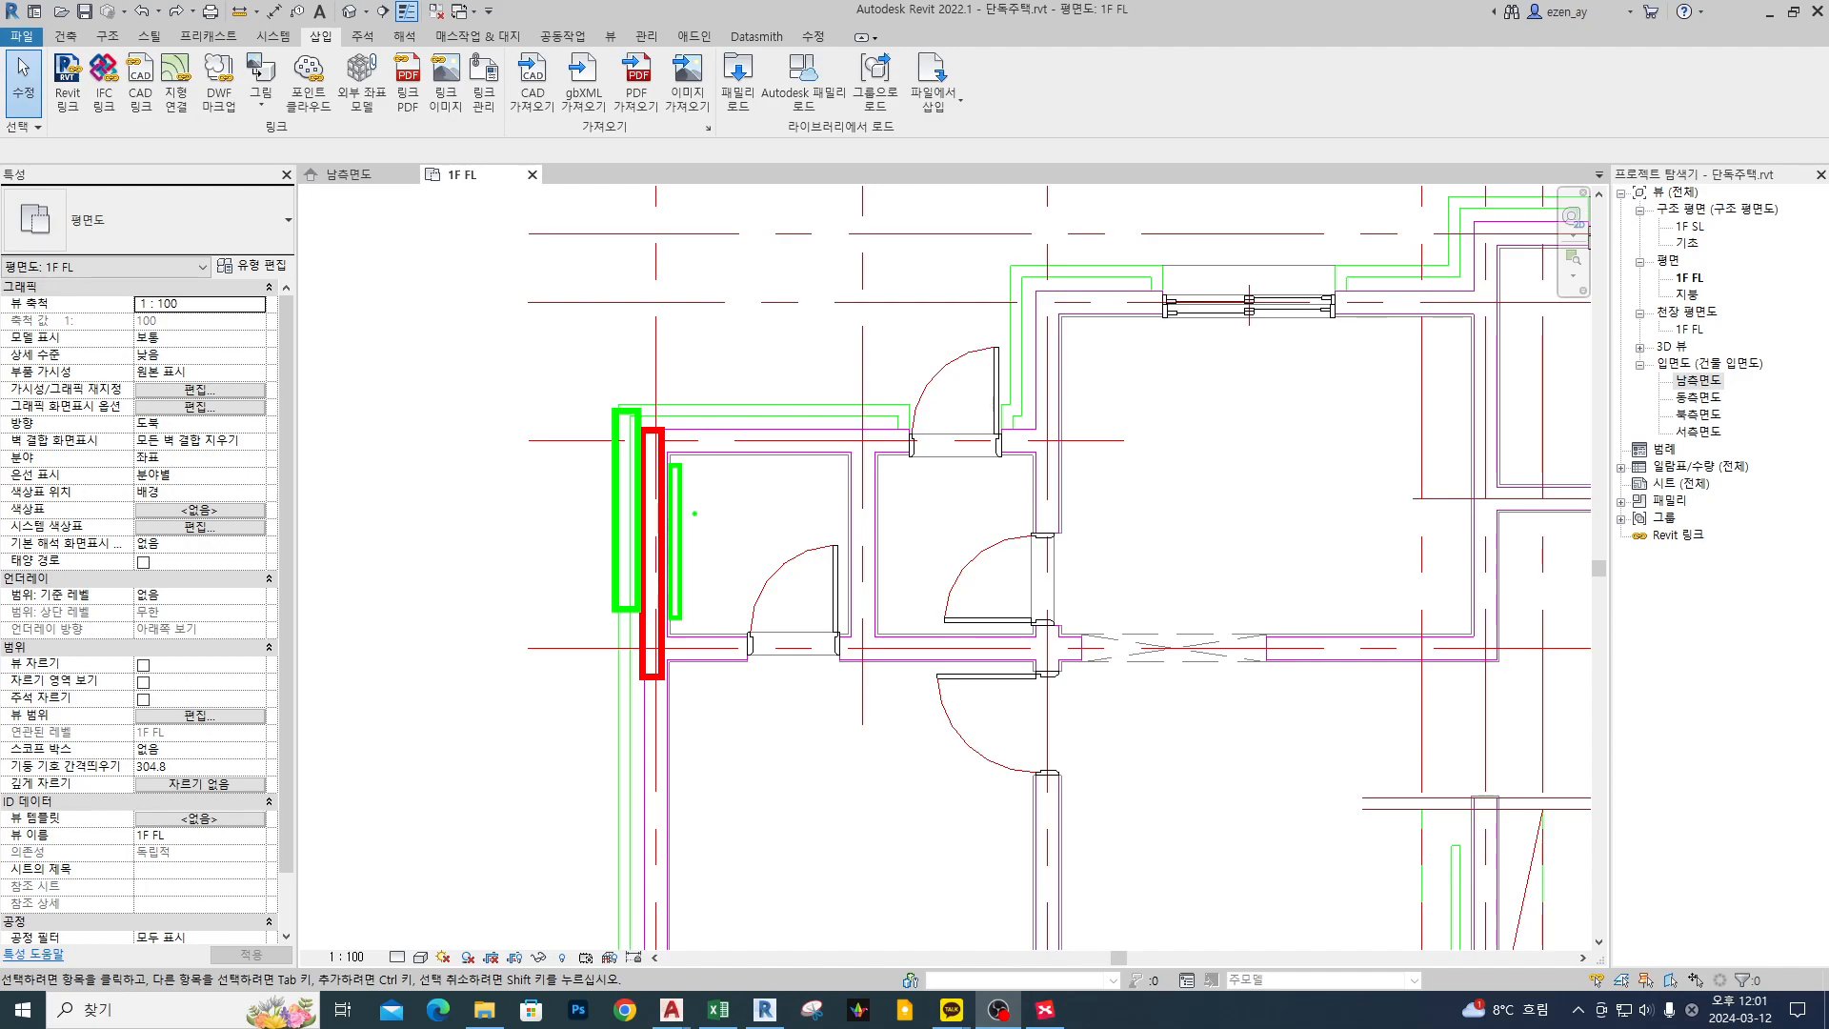
{"action": "mouse_move", "coordinate": [703, 520]}
{"action": "left_mouse_down"}
{"action": "mouse_move", "coordinate": [619, 524]}
{"action": "mouse_move", "coordinate": [701, 562]}
{"action": "left_mouse_up"}
{"action": "left_click", "coordinate": [707, 550]}
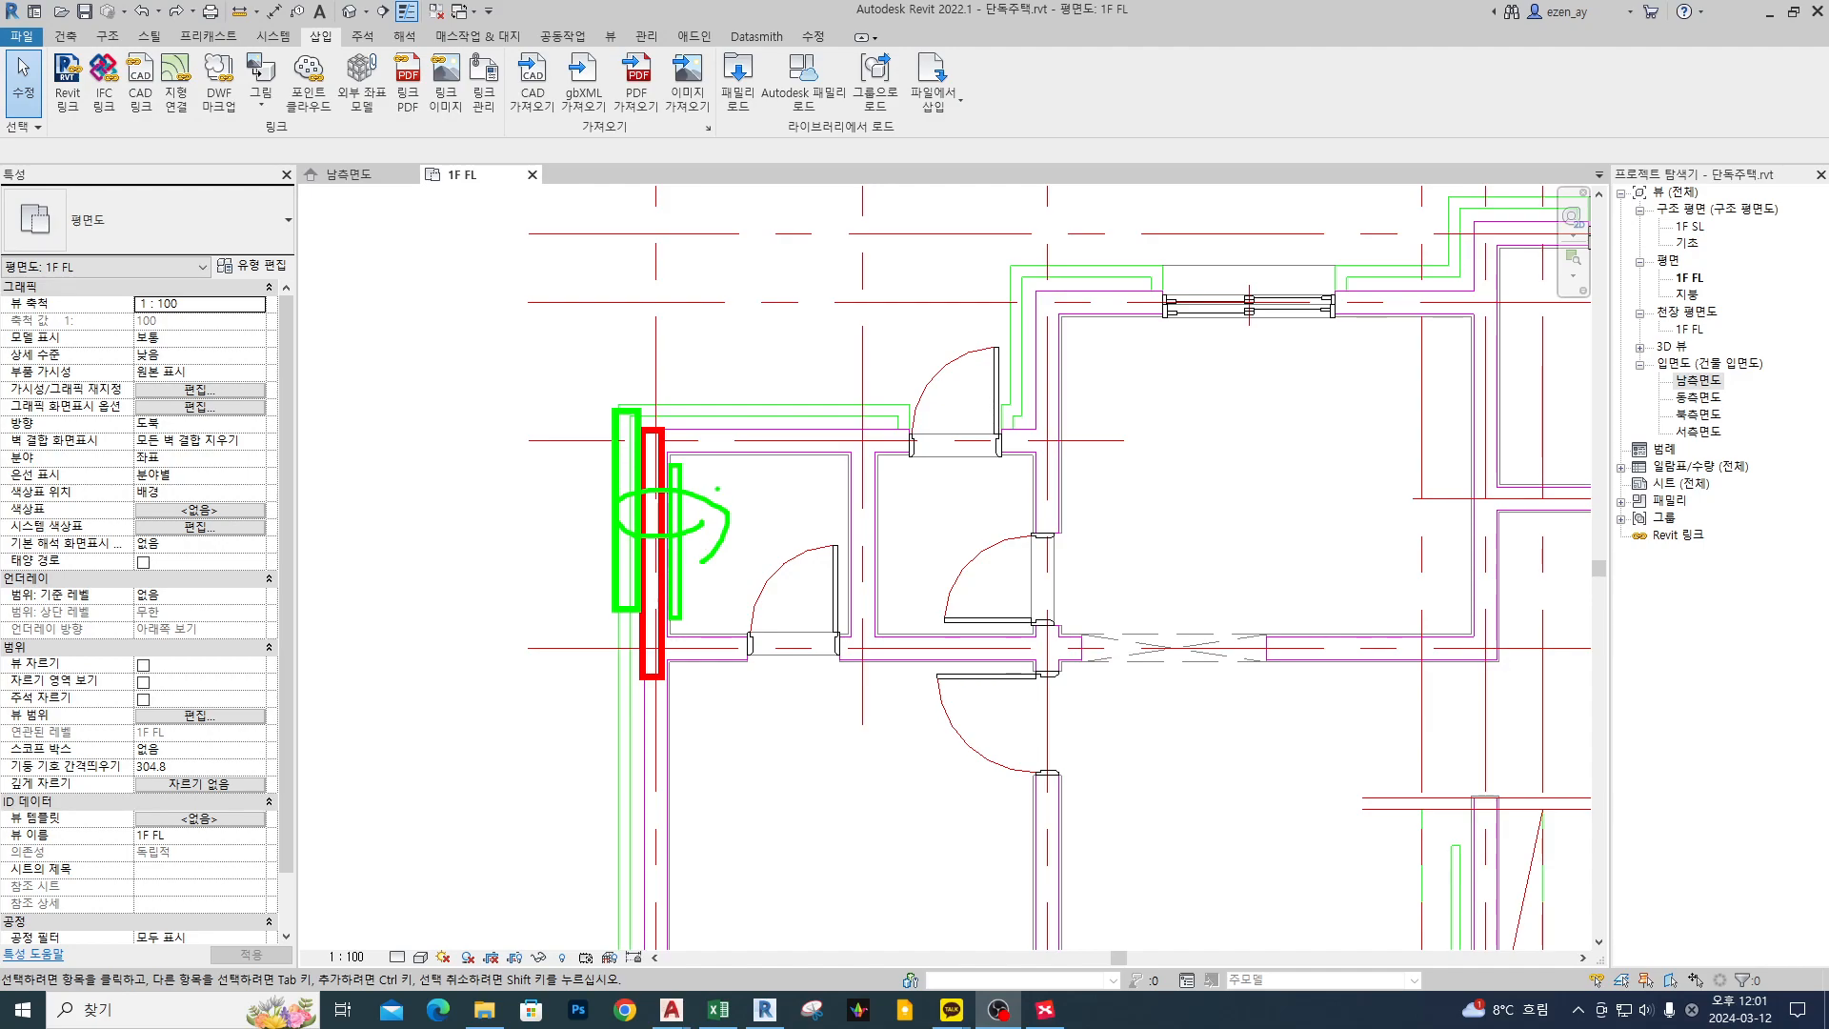
{"action": "key", "text": "Escape"}
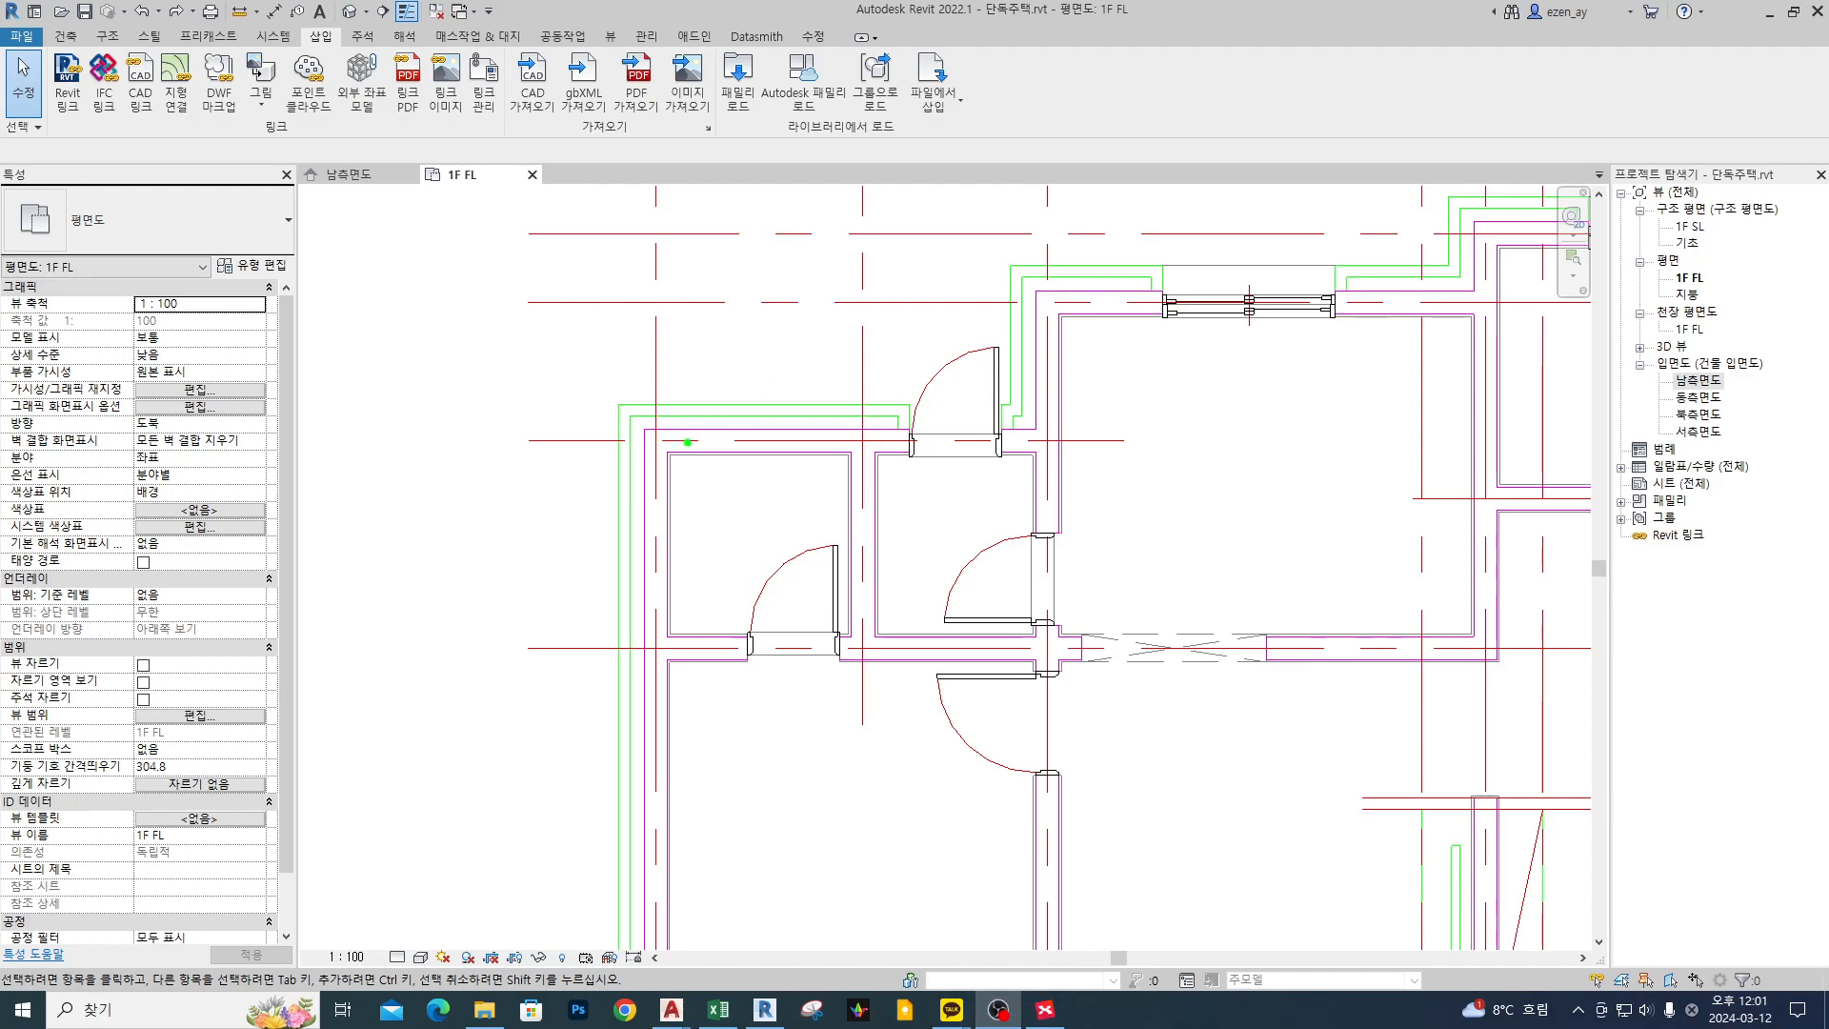
{"action": "mouse_move", "coordinate": [715, 451]}
{"action": "left_mouse_down"}
{"action": "mouse_move", "coordinate": [721, 422]}
{"action": "mouse_move", "coordinate": [730, 447]}
{"action": "mouse_move", "coordinate": [703, 464]}
{"action": "left_mouse_up"}
{"action": "key", "text": "Escape"}
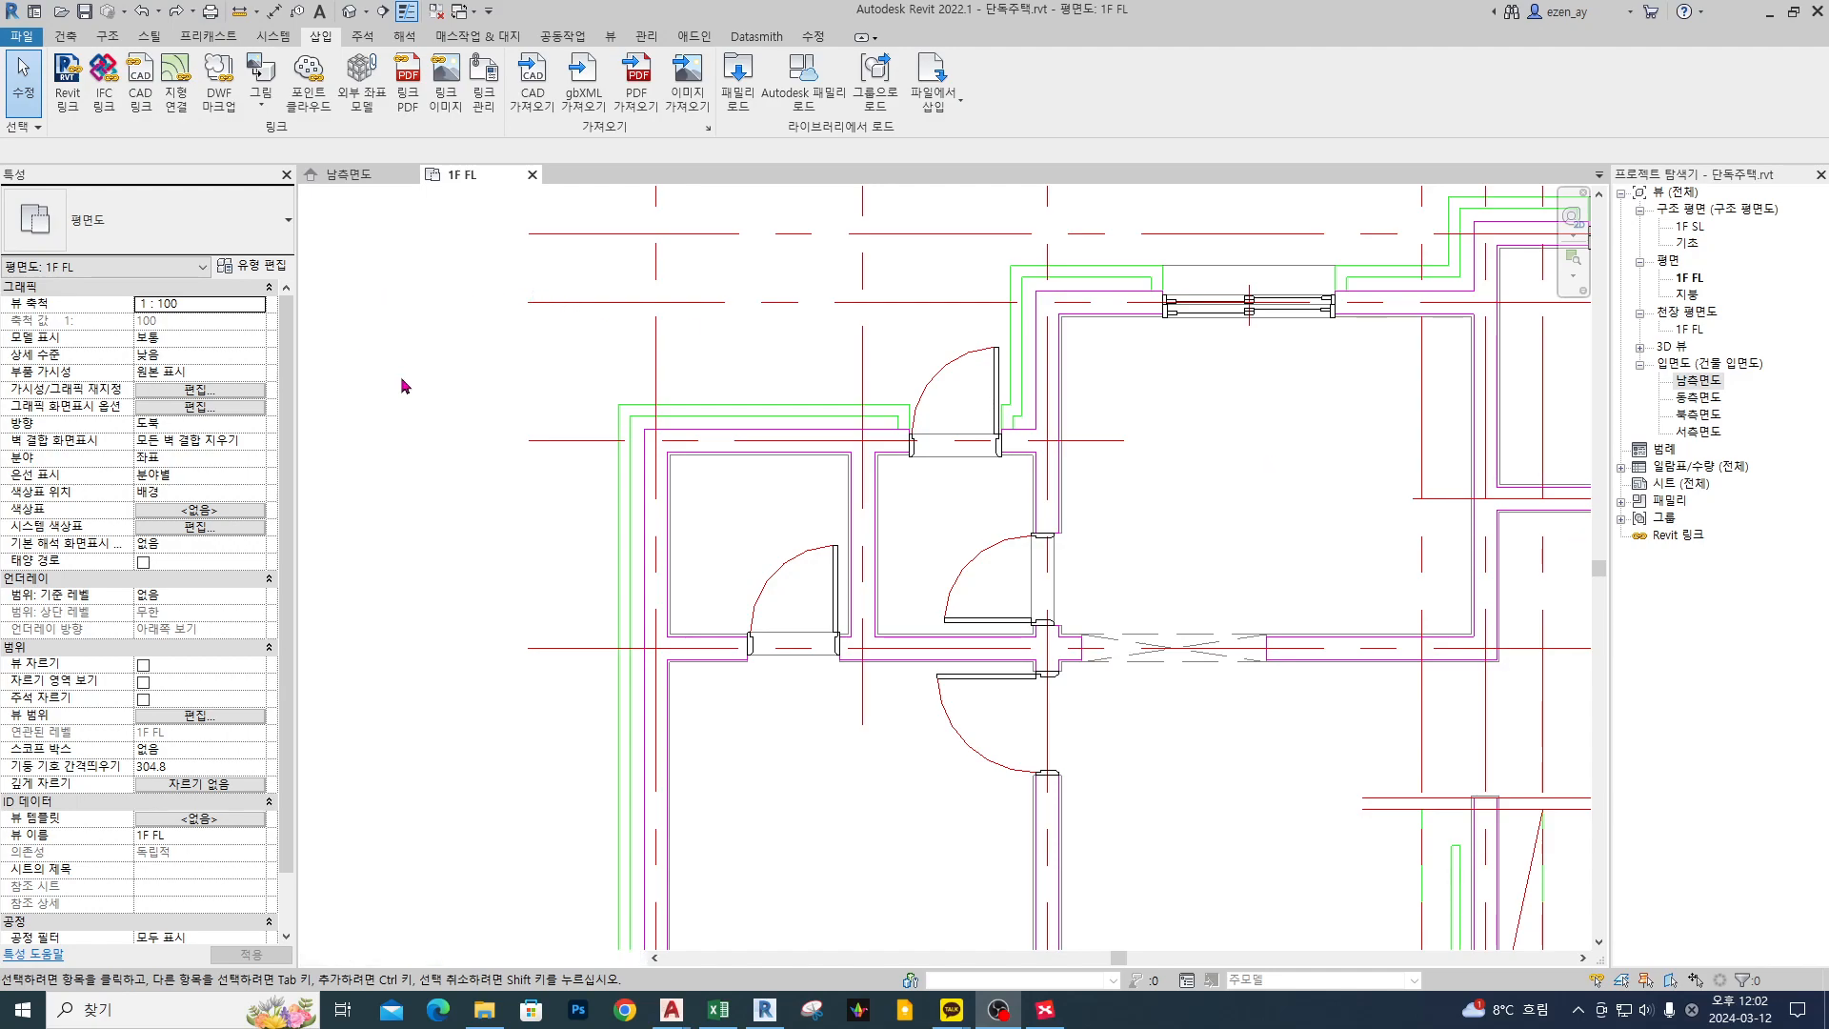
- Start placing a structural wall and choose the basic wall type 일반 - 200mm
{"action": "left_click", "coordinate": [68, 38]}
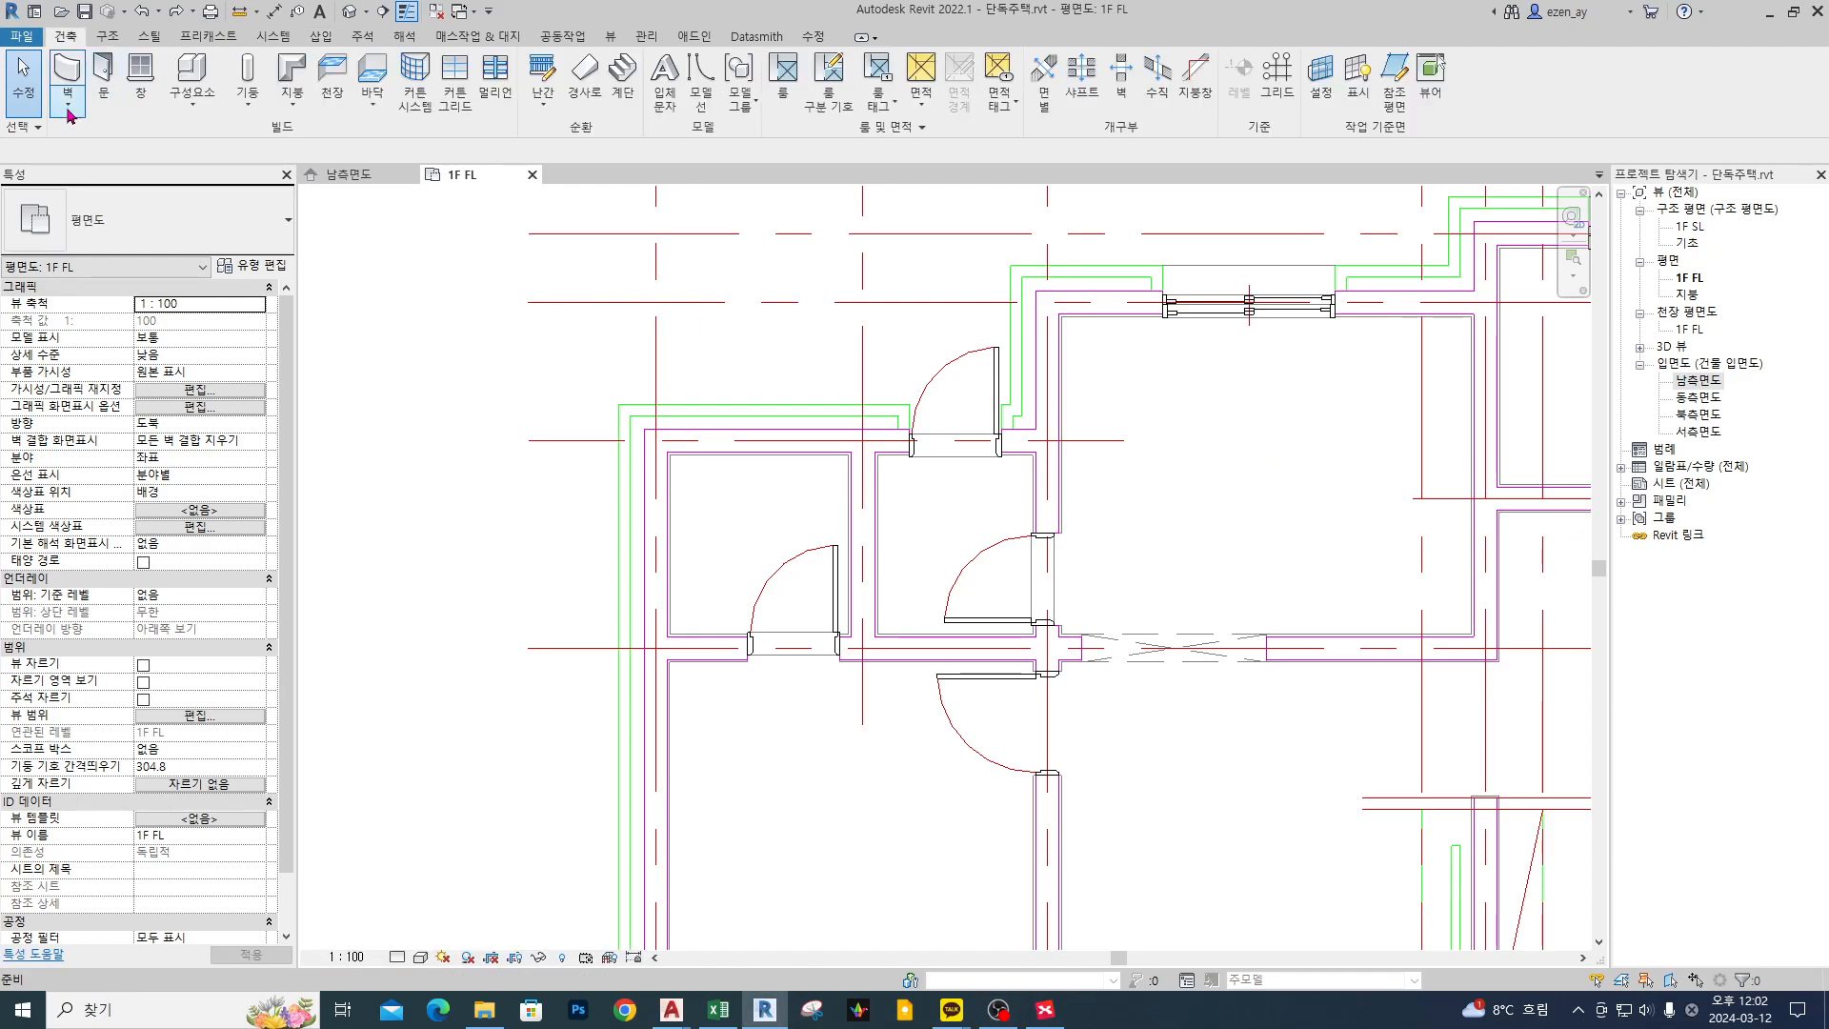
{"action": "left_click", "coordinate": [68, 100]}
{"action": "left_click", "coordinate": [91, 179]}
{"action": "middle_click_drag", "start_coordinate": [420, 466], "coordinate": [936, 467]}
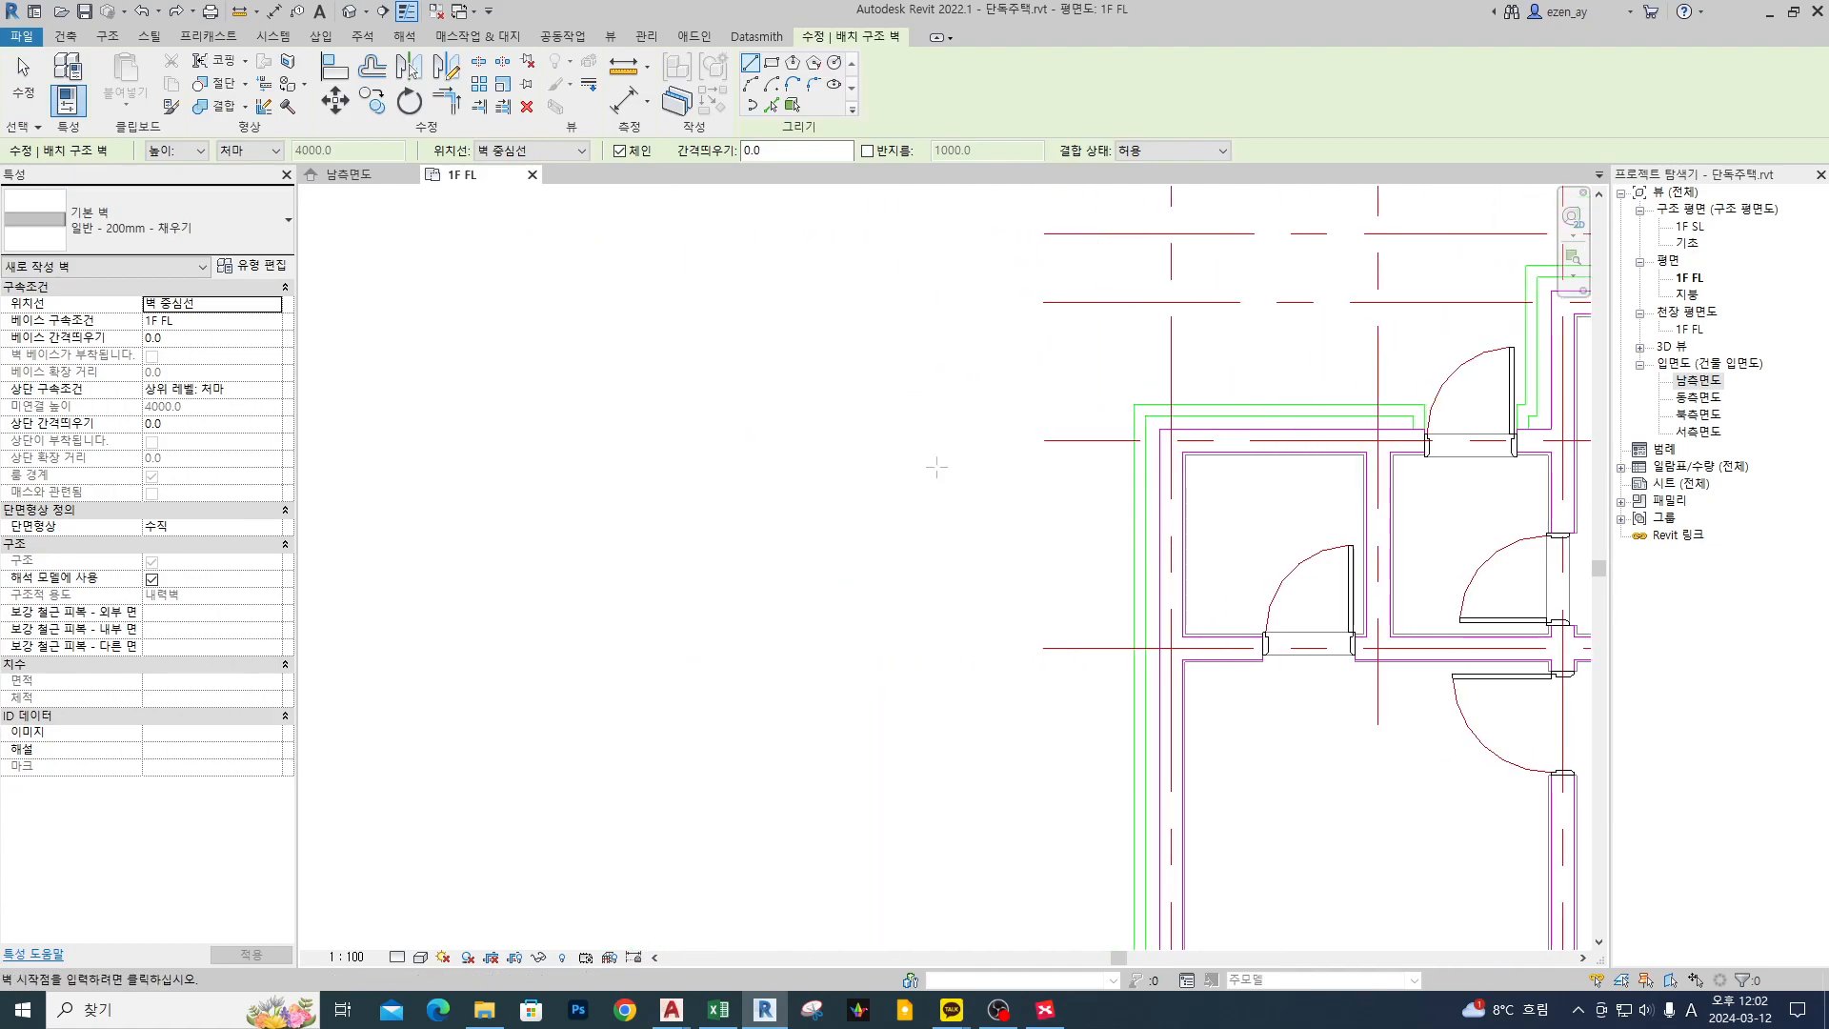
{"action": "left_click", "coordinate": [159, 220]}
{"action": "scroll", "coordinate": [162, 534], "scroll_direction": "up", "scroll_amount": 2}
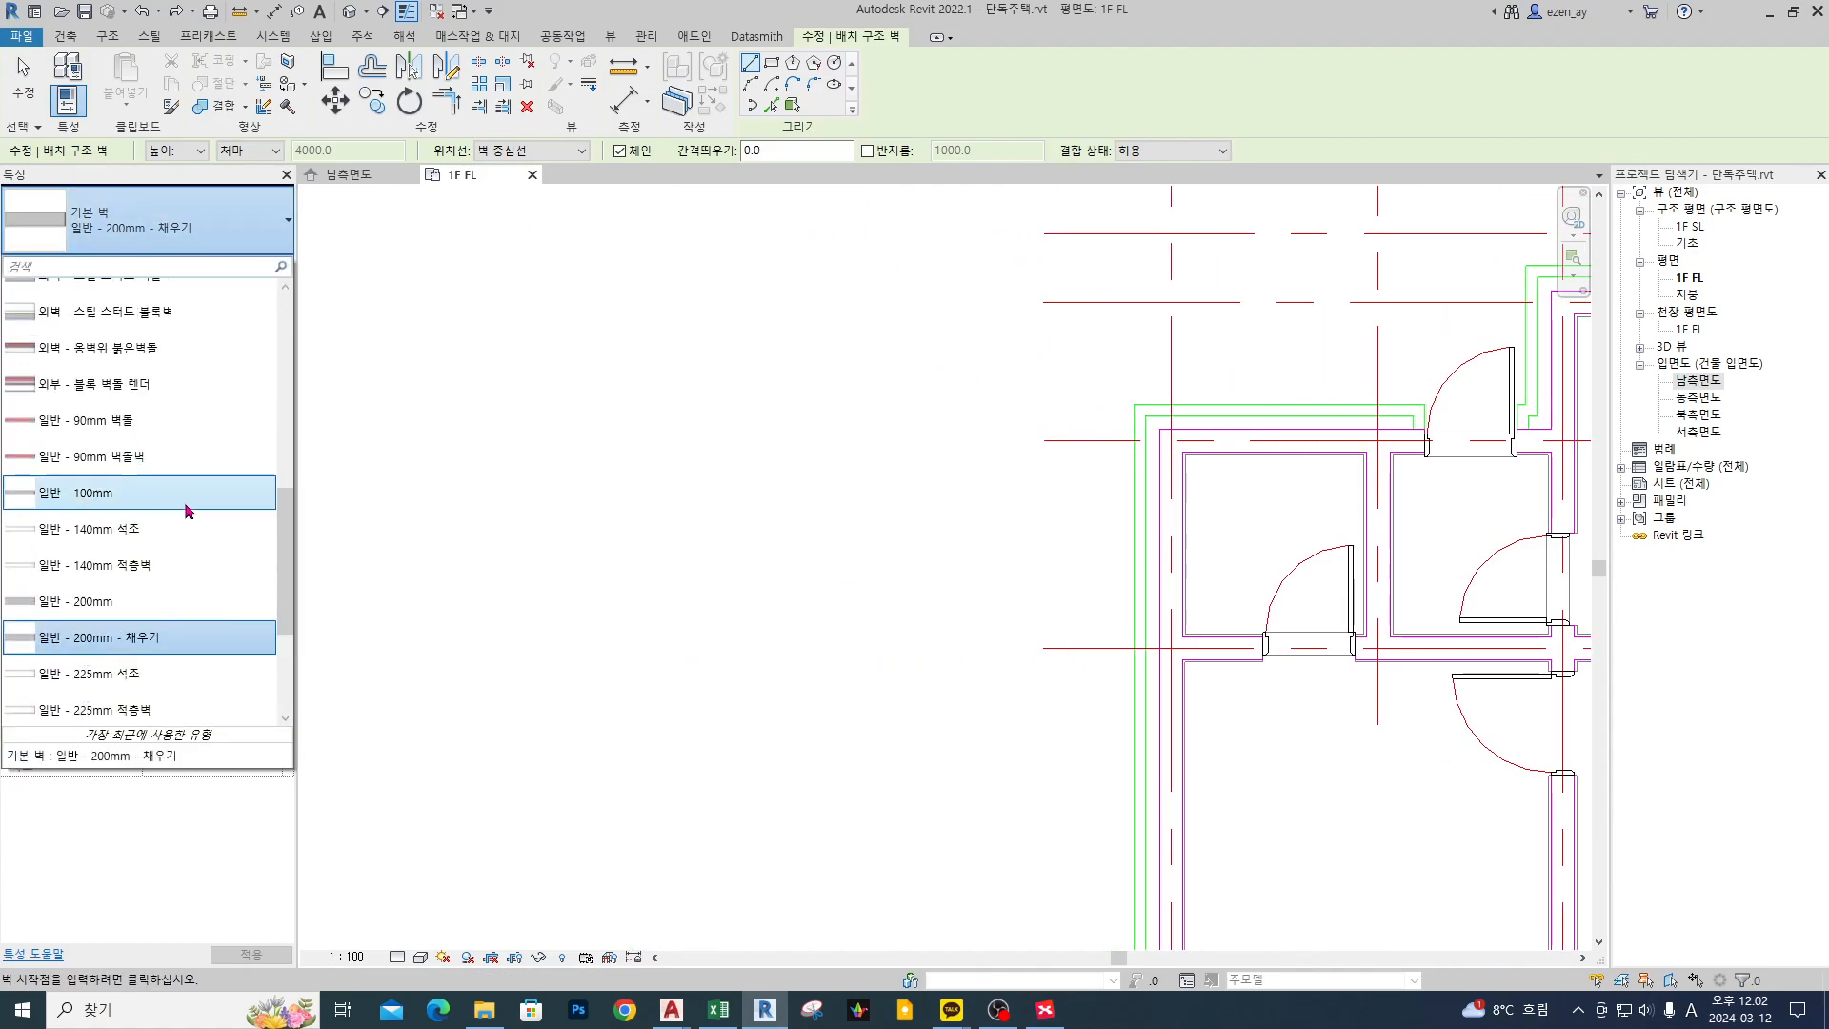
{"action": "left_click", "coordinate": [162, 607]}
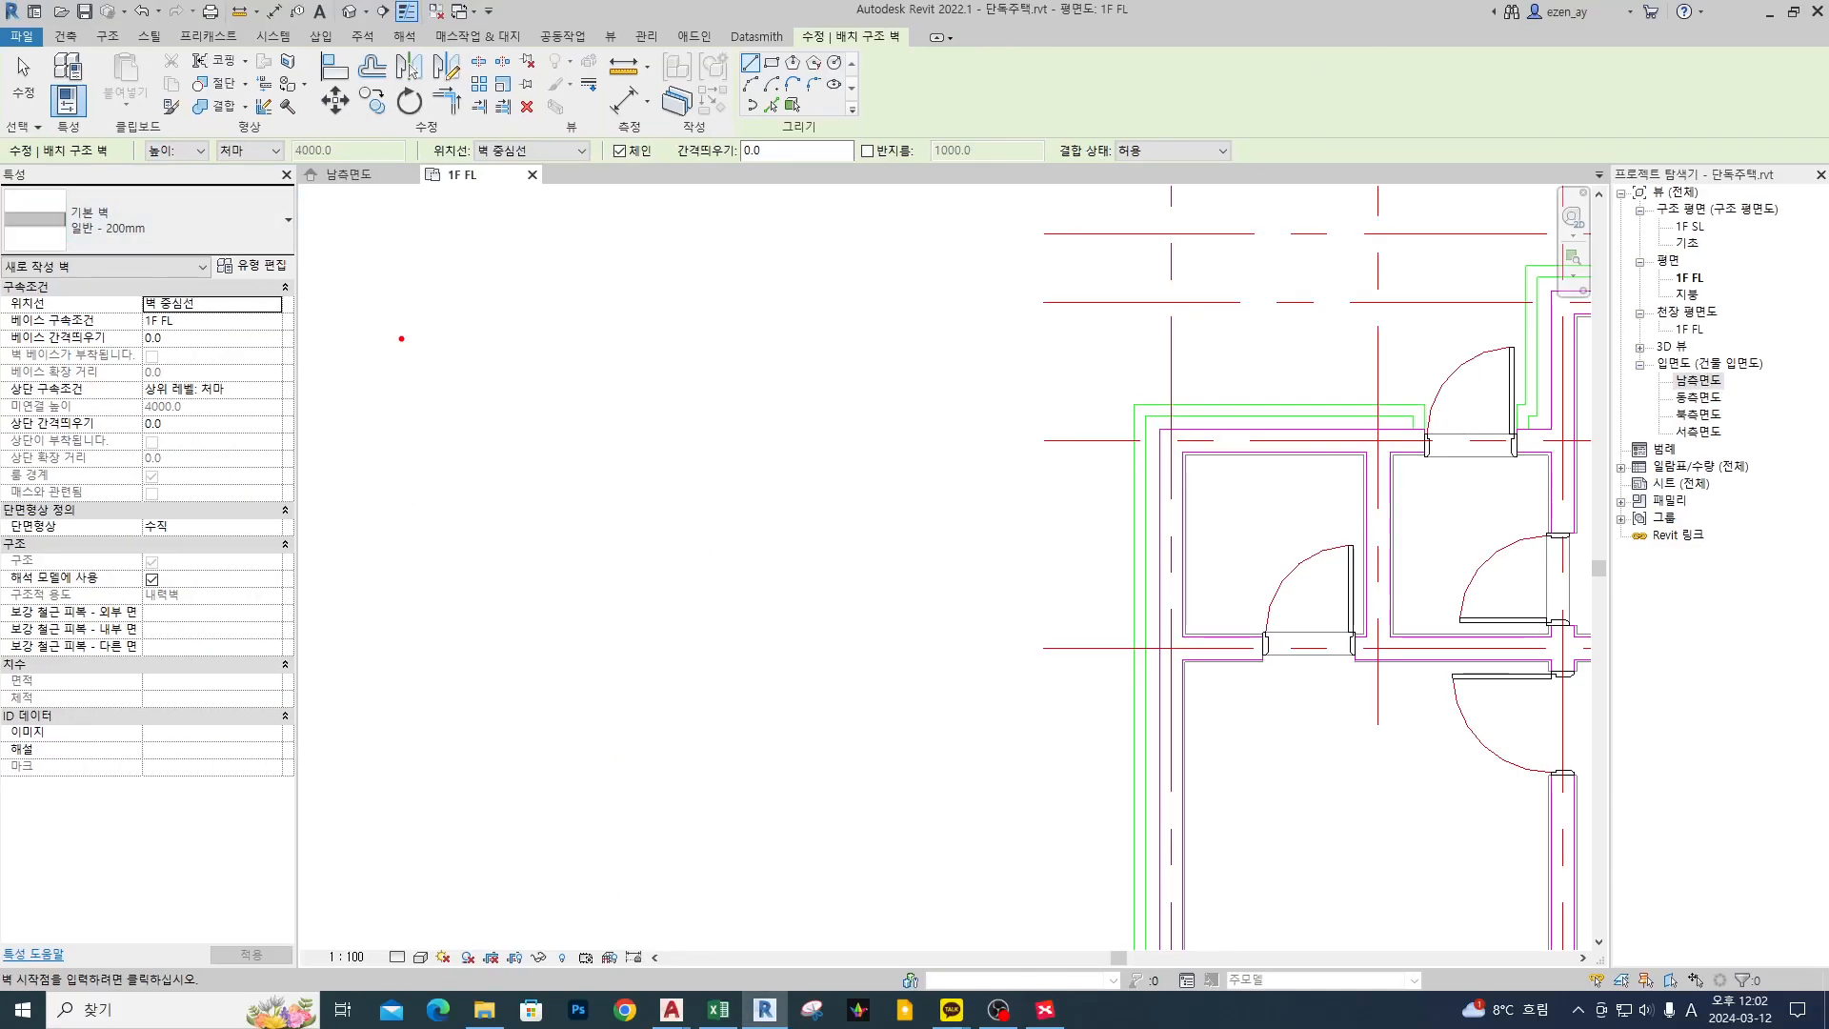
{"action": "mouse_move", "coordinate": [409, 269]}
{"action": "left_mouse_down"}
{"action": "mouse_move", "coordinate": [424, 334]}
{"action": "mouse_move", "coordinate": [506, 278]}
{"action": "mouse_move", "coordinate": [503, 304]}
{"action": "left_mouse_up"}
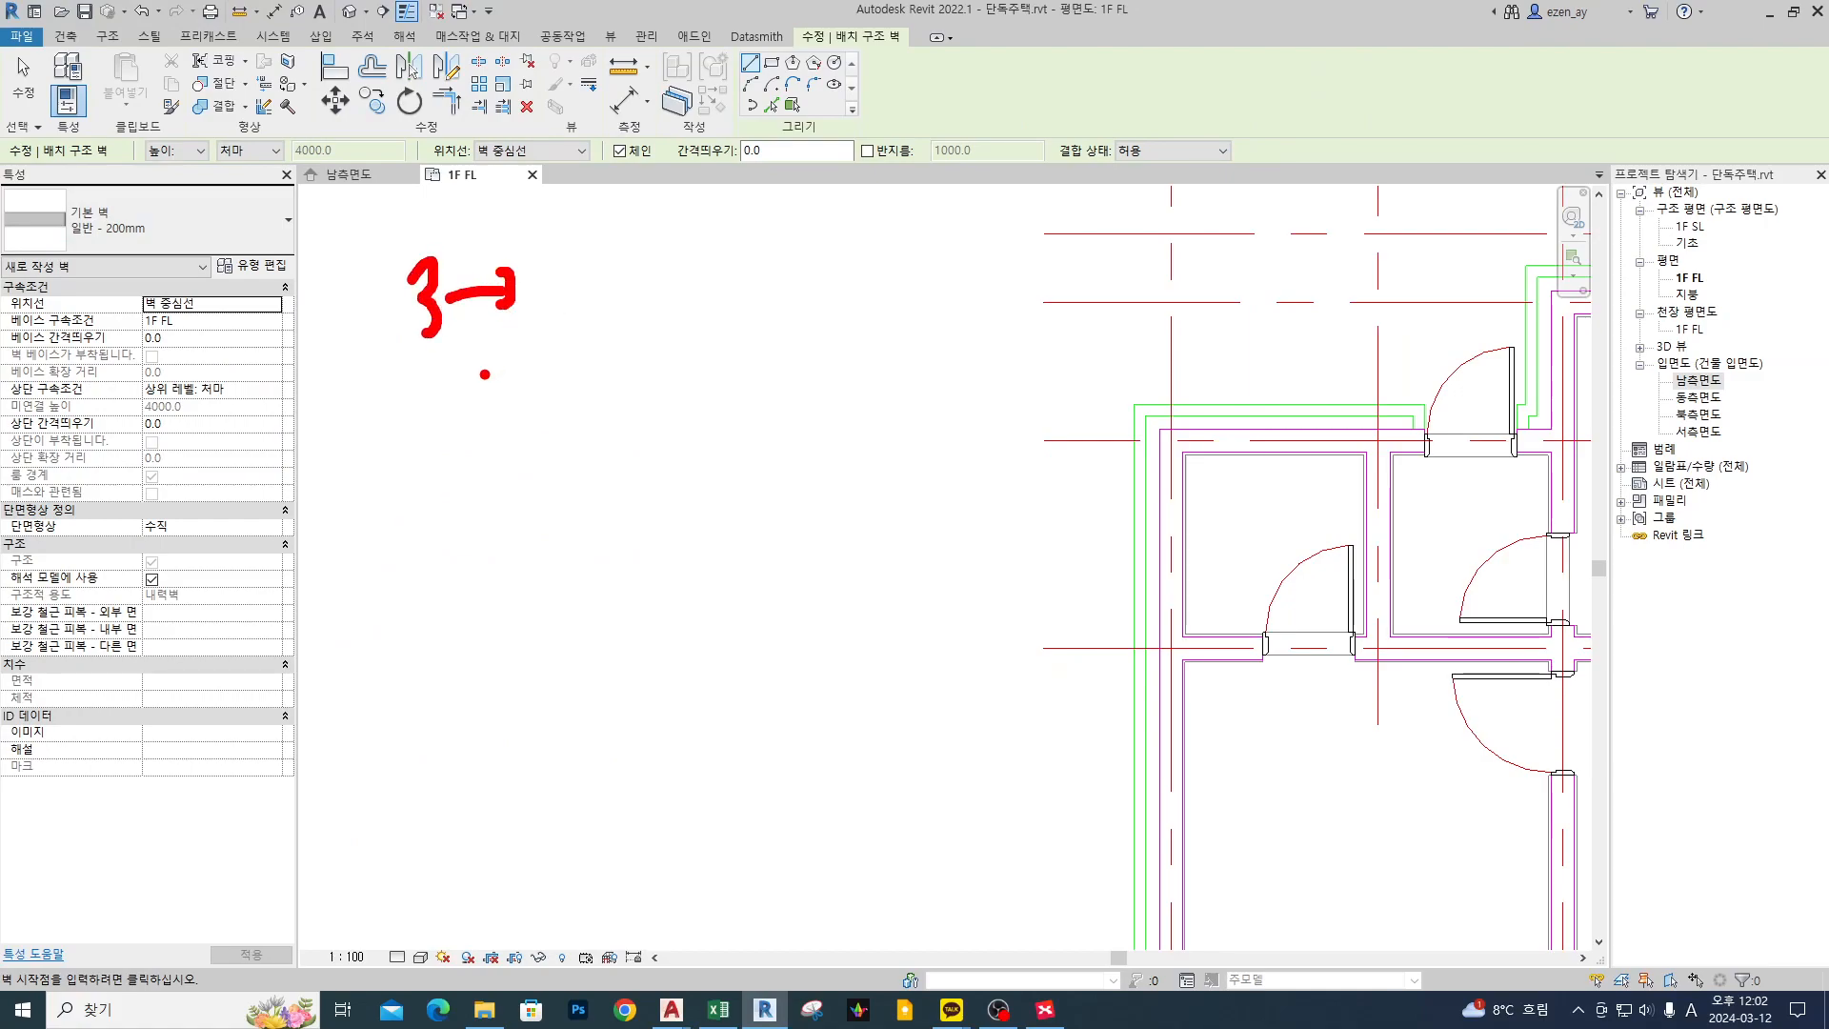
{"action": "mouse_move", "coordinate": [1087, 366]}
{"action": "left_mouse_down"}
{"action": "mouse_move", "coordinate": [1170, 414]}
{"action": "mouse_move", "coordinate": [1139, 436]}
{"action": "left_mouse_up"}
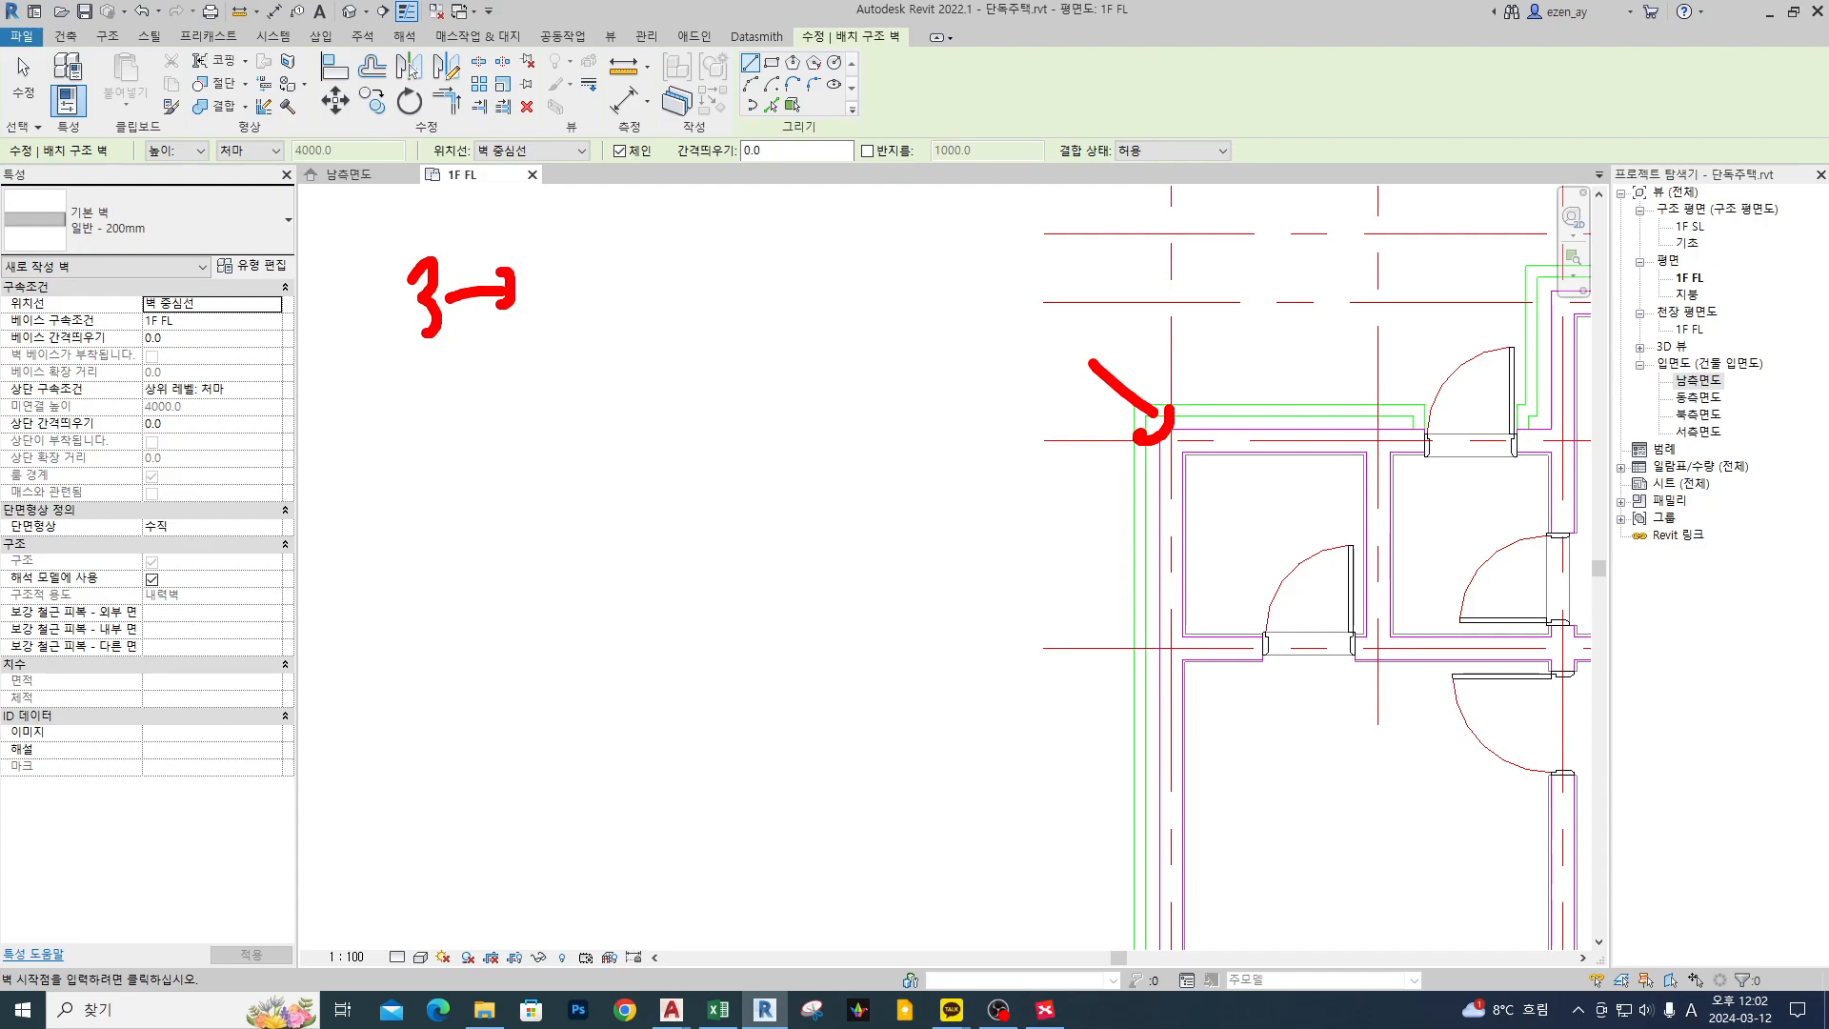
{"action": "mouse_move", "coordinate": [579, 253]}
{"action": "left_mouse_down"}
{"action": "mouse_move", "coordinate": [629, 311]}
{"action": "mouse_move", "coordinate": [719, 255]}
{"action": "mouse_move", "coordinate": [721, 282]}
{"action": "mouse_move", "coordinate": [606, 346]}
{"action": "mouse_move", "coordinate": [659, 331]}
{"action": "left_mouse_up"}
{"action": "mouse_move", "coordinate": [772, 231]}
{"action": "left_mouse_down"}
{"action": "mouse_move", "coordinate": [842, 249]}
{"action": "mouse_move", "coordinate": [891, 212]}
{"action": "mouse_move", "coordinate": [900, 272]}
{"action": "mouse_move", "coordinate": [1038, 239]}
{"action": "mouse_move", "coordinate": [1056, 278]}
{"action": "left_mouse_up"}
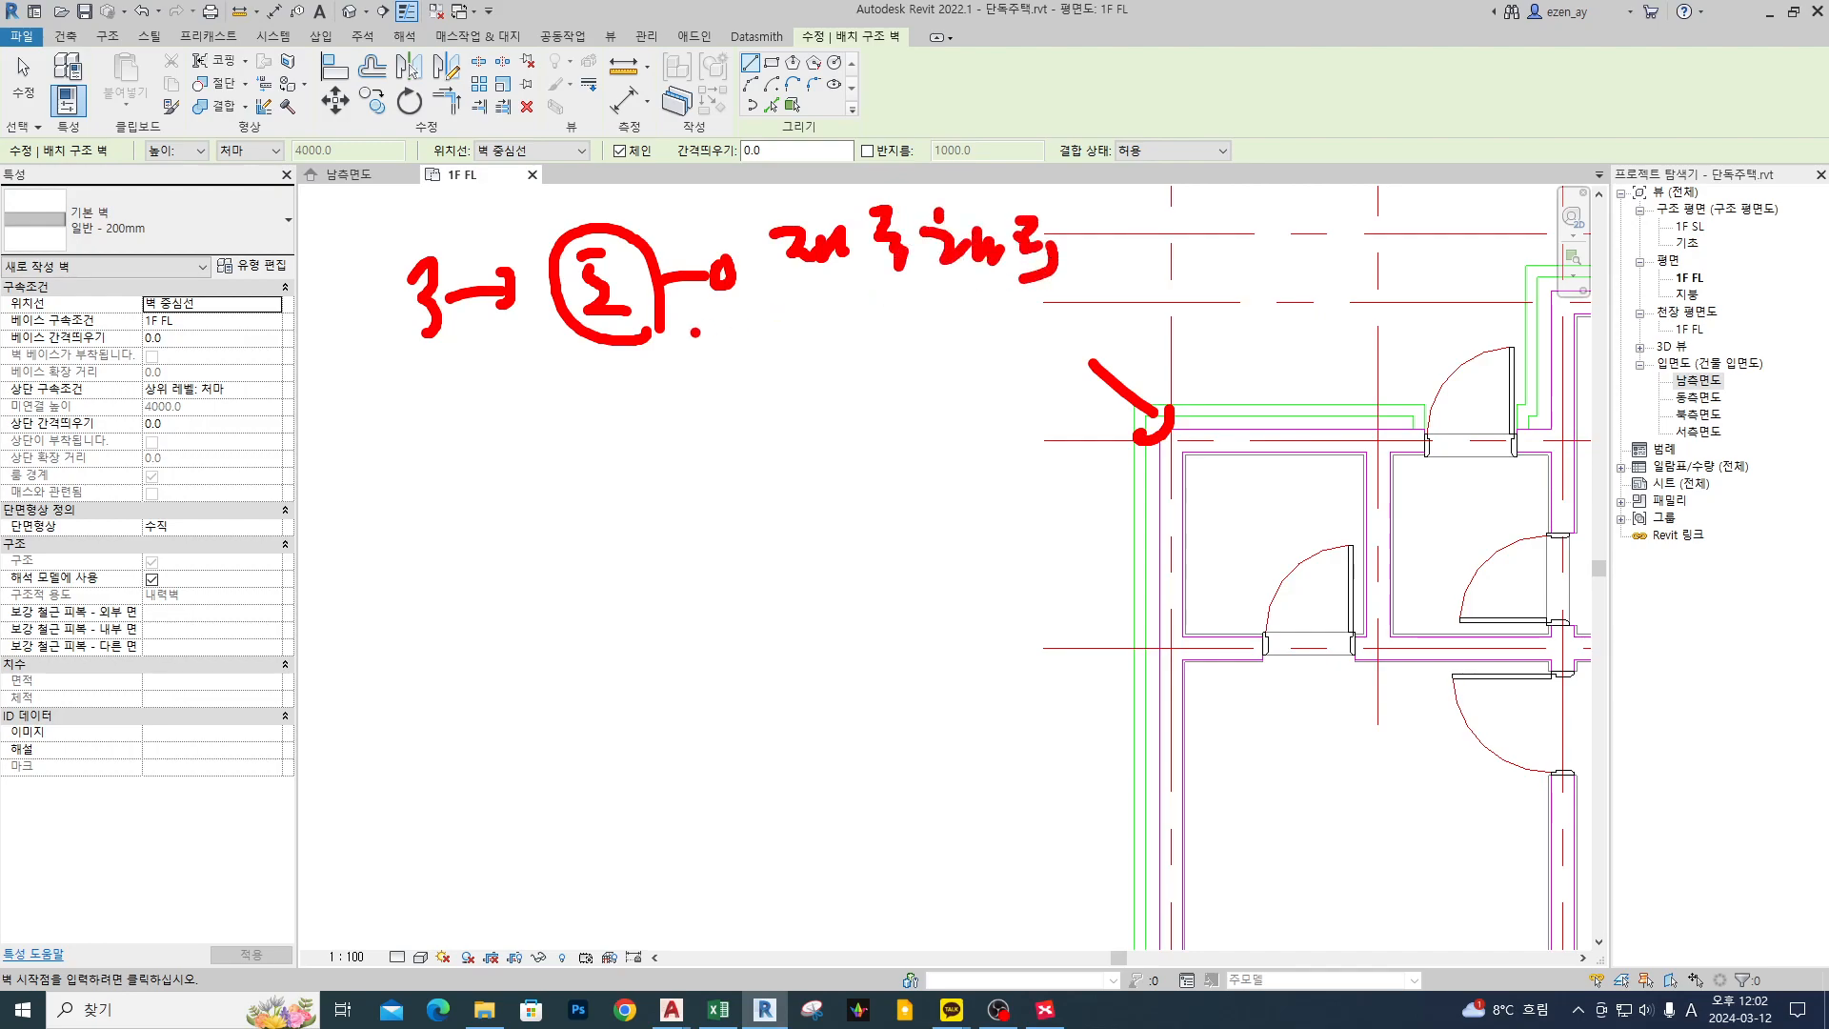
{"action": "left_click_drag", "start_coordinate": [534, 386], "coordinate": [610, 440]}
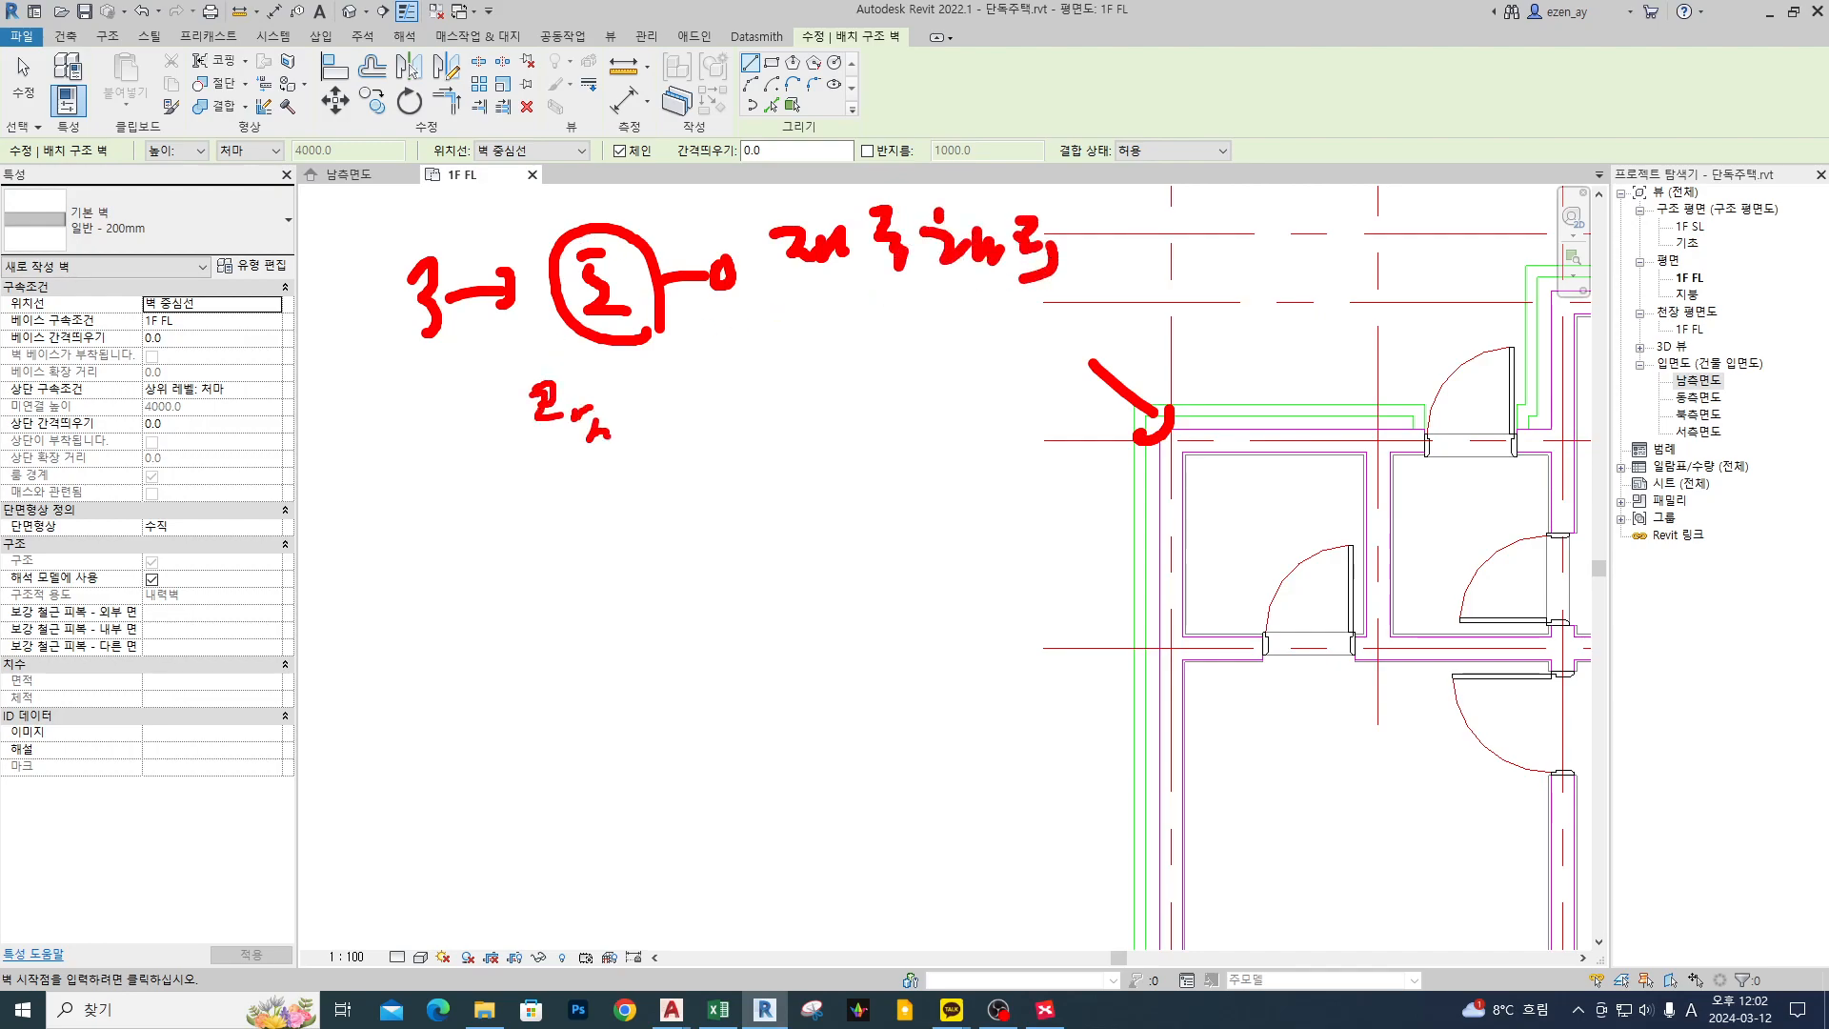
{"action": "left_click_drag", "start_coordinate": [755, 281], "coordinate": [1131, 282]}
{"action": "mouse_move", "coordinate": [590, 392]}
{"action": "left_mouse_down"}
{"action": "mouse_move", "coordinate": [619, 433]}
{"action": "mouse_move", "coordinate": [666, 419]}
{"action": "mouse_move", "coordinate": [655, 447]}
{"action": "mouse_move", "coordinate": [734, 413]}
{"action": "mouse_move", "coordinate": [745, 430]}
{"action": "mouse_move", "coordinate": [700, 440]}
{"action": "mouse_move", "coordinate": [835, 407]}
{"action": "left_mouse_up"}
{"action": "left_click_drag", "start_coordinate": [862, 390], "coordinate": [836, 417]}
{"action": "left_click_drag", "start_coordinate": [837, 390], "coordinate": [874, 417]}
{"action": "left_click_drag", "start_coordinate": [1162, 502], "coordinate": [1183, 487]}
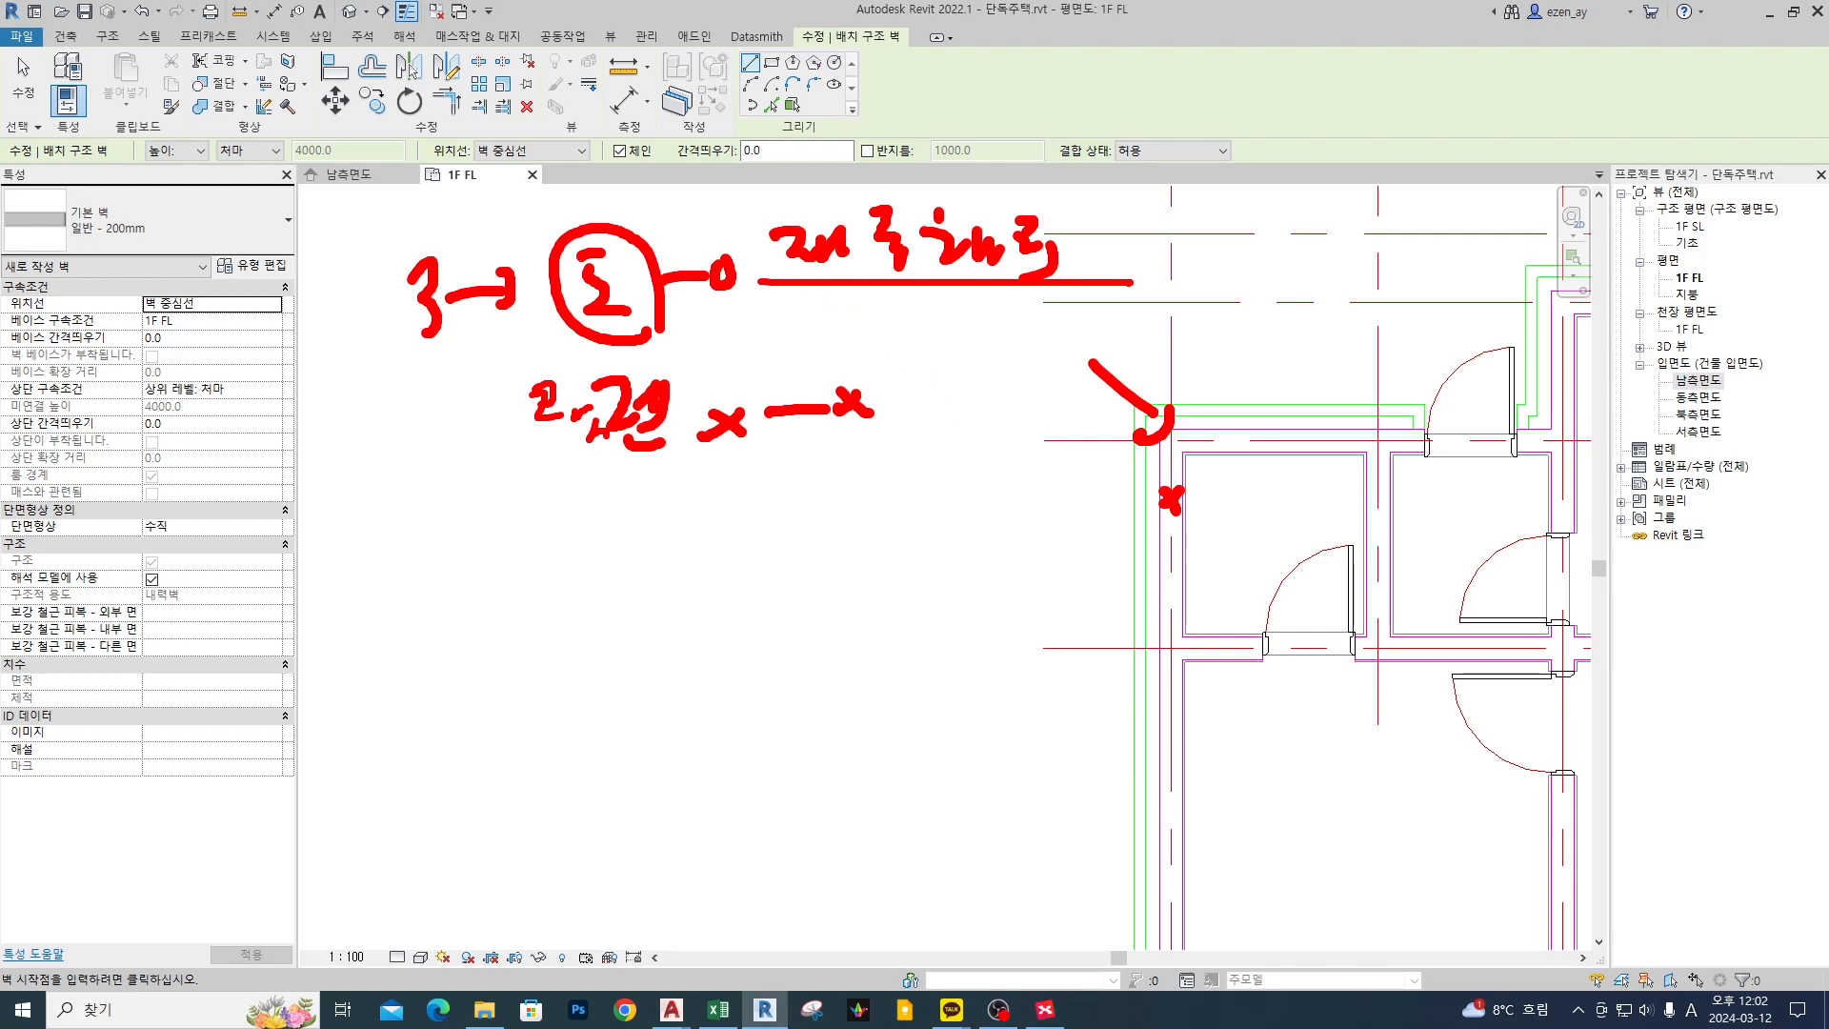
{"action": "left_click_drag", "start_coordinate": [623, 180], "coordinate": [657, 166]}
{"action": "left_click_drag", "start_coordinate": [759, 192], "coordinate": [1129, 288]}
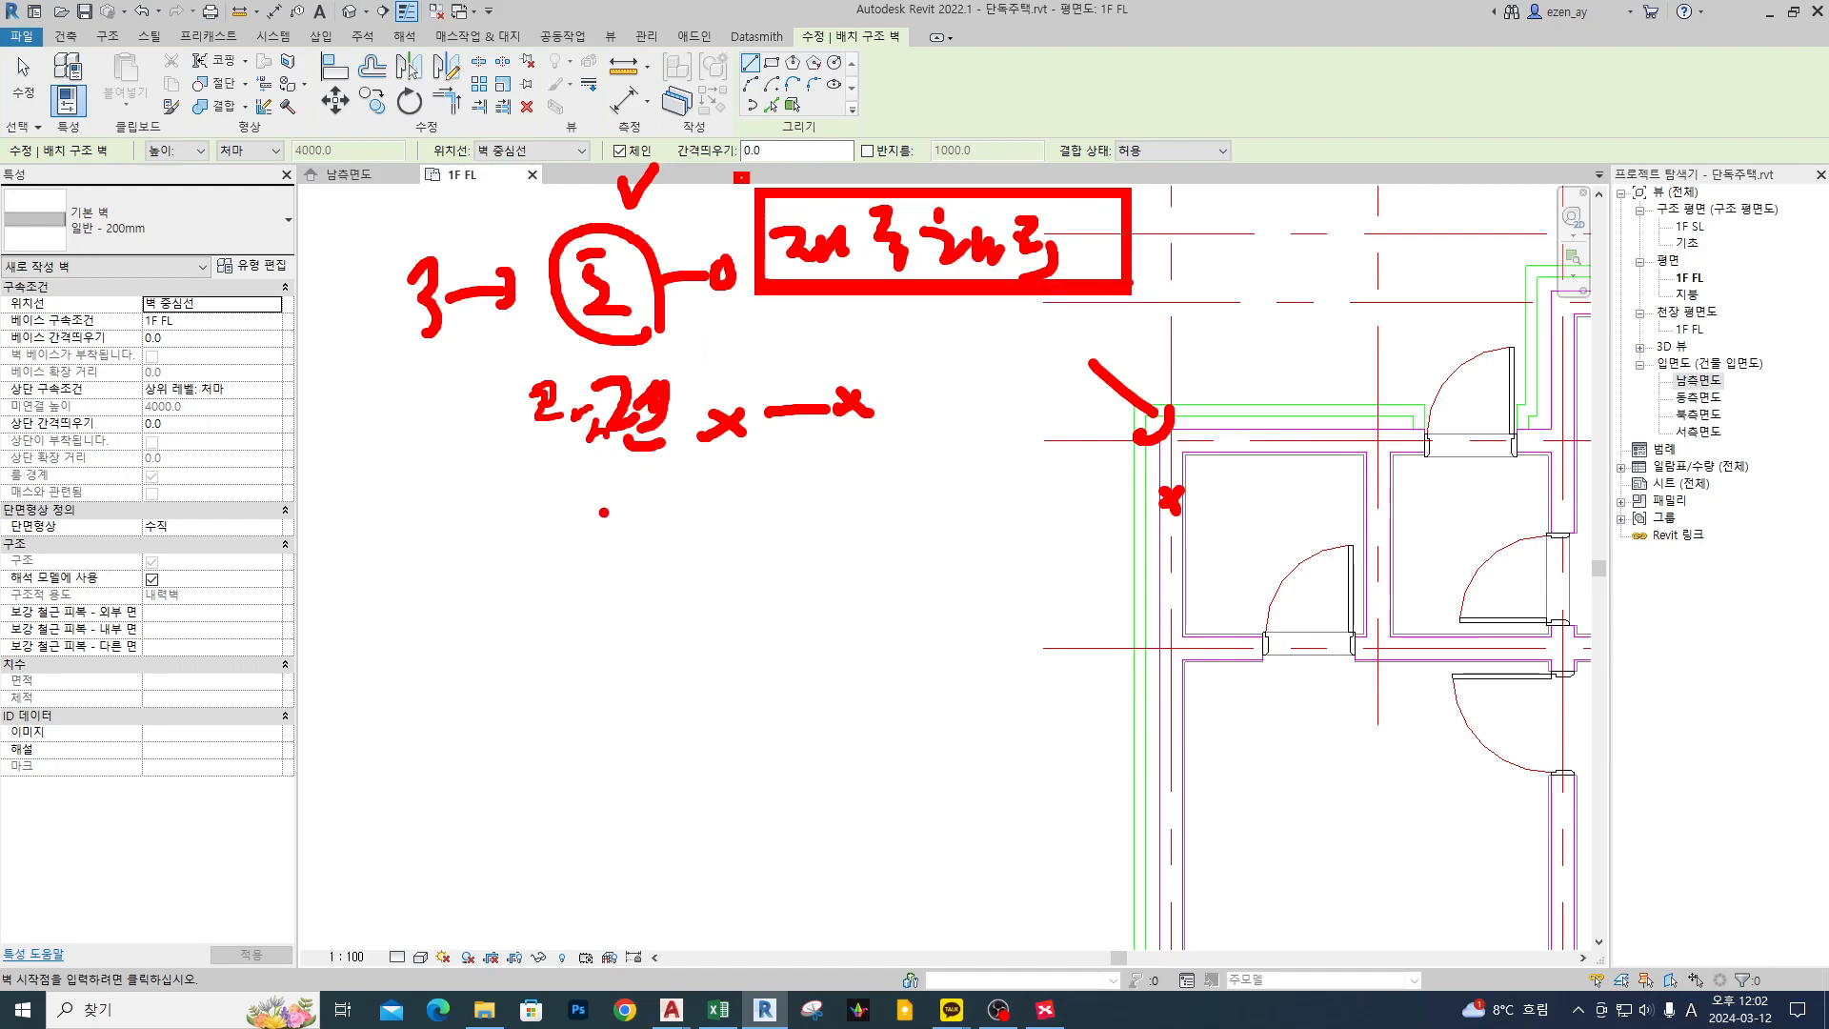
{"action": "left_click_drag", "start_coordinate": [587, 522], "coordinate": [630, 519]}
{"action": "mouse_move", "coordinate": [596, 531]}
{"action": "left_mouse_down"}
{"action": "mouse_move", "coordinate": [623, 575]}
{"action": "mouse_move", "coordinate": [678, 545]}
{"action": "mouse_move", "coordinate": [710, 553]}
{"action": "mouse_move", "coordinate": [689, 574]}
{"action": "left_mouse_up"}
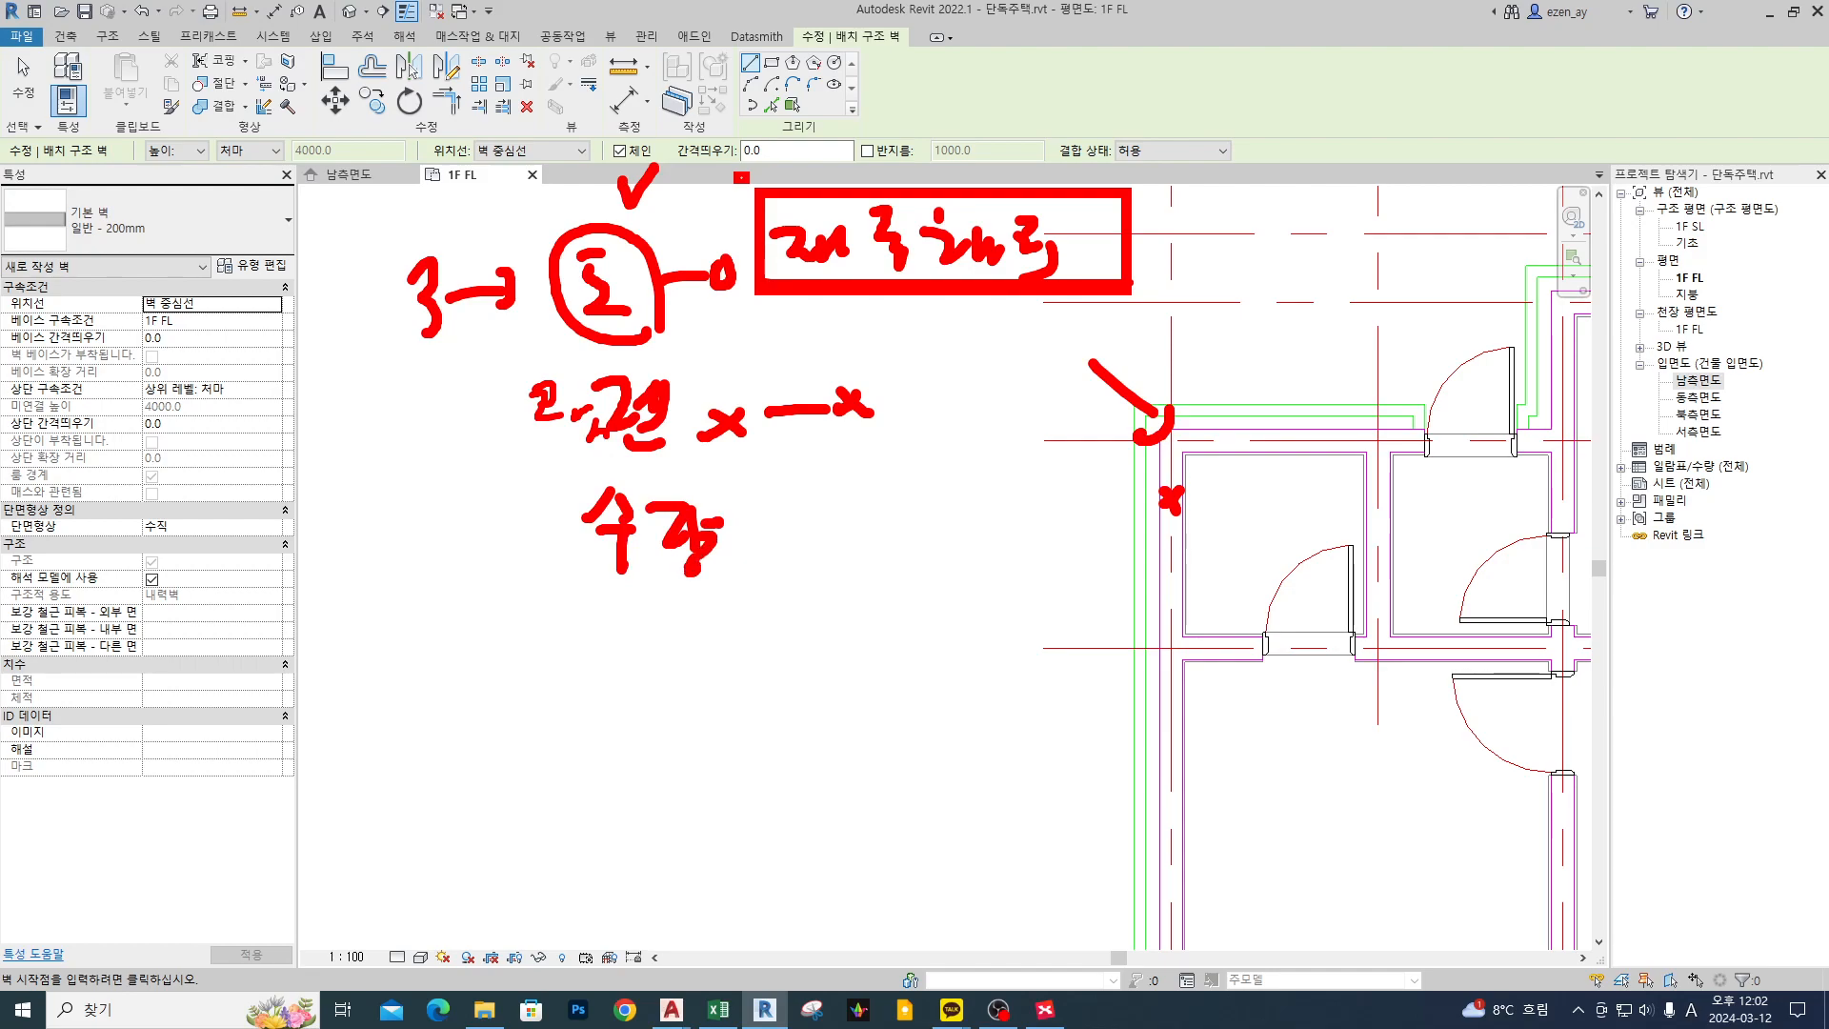
{"action": "mouse_move", "coordinate": [578, 600]}
{"action": "left_mouse_down"}
{"action": "mouse_move", "coordinate": [744, 471]}
{"action": "mouse_move", "coordinate": [796, 487]}
{"action": "mouse_move", "coordinate": [806, 514]}
{"action": "mouse_move", "coordinate": [867, 473]}
{"action": "mouse_move", "coordinate": [907, 519]}
{"action": "mouse_move", "coordinate": [963, 491]}
{"action": "mouse_move", "coordinate": [973, 543]}
{"action": "left_mouse_up"}
{"action": "left_click", "coordinate": [970, 527]}
{"action": "left_click_drag", "start_coordinate": [1025, 467], "coordinate": [1015, 529]}
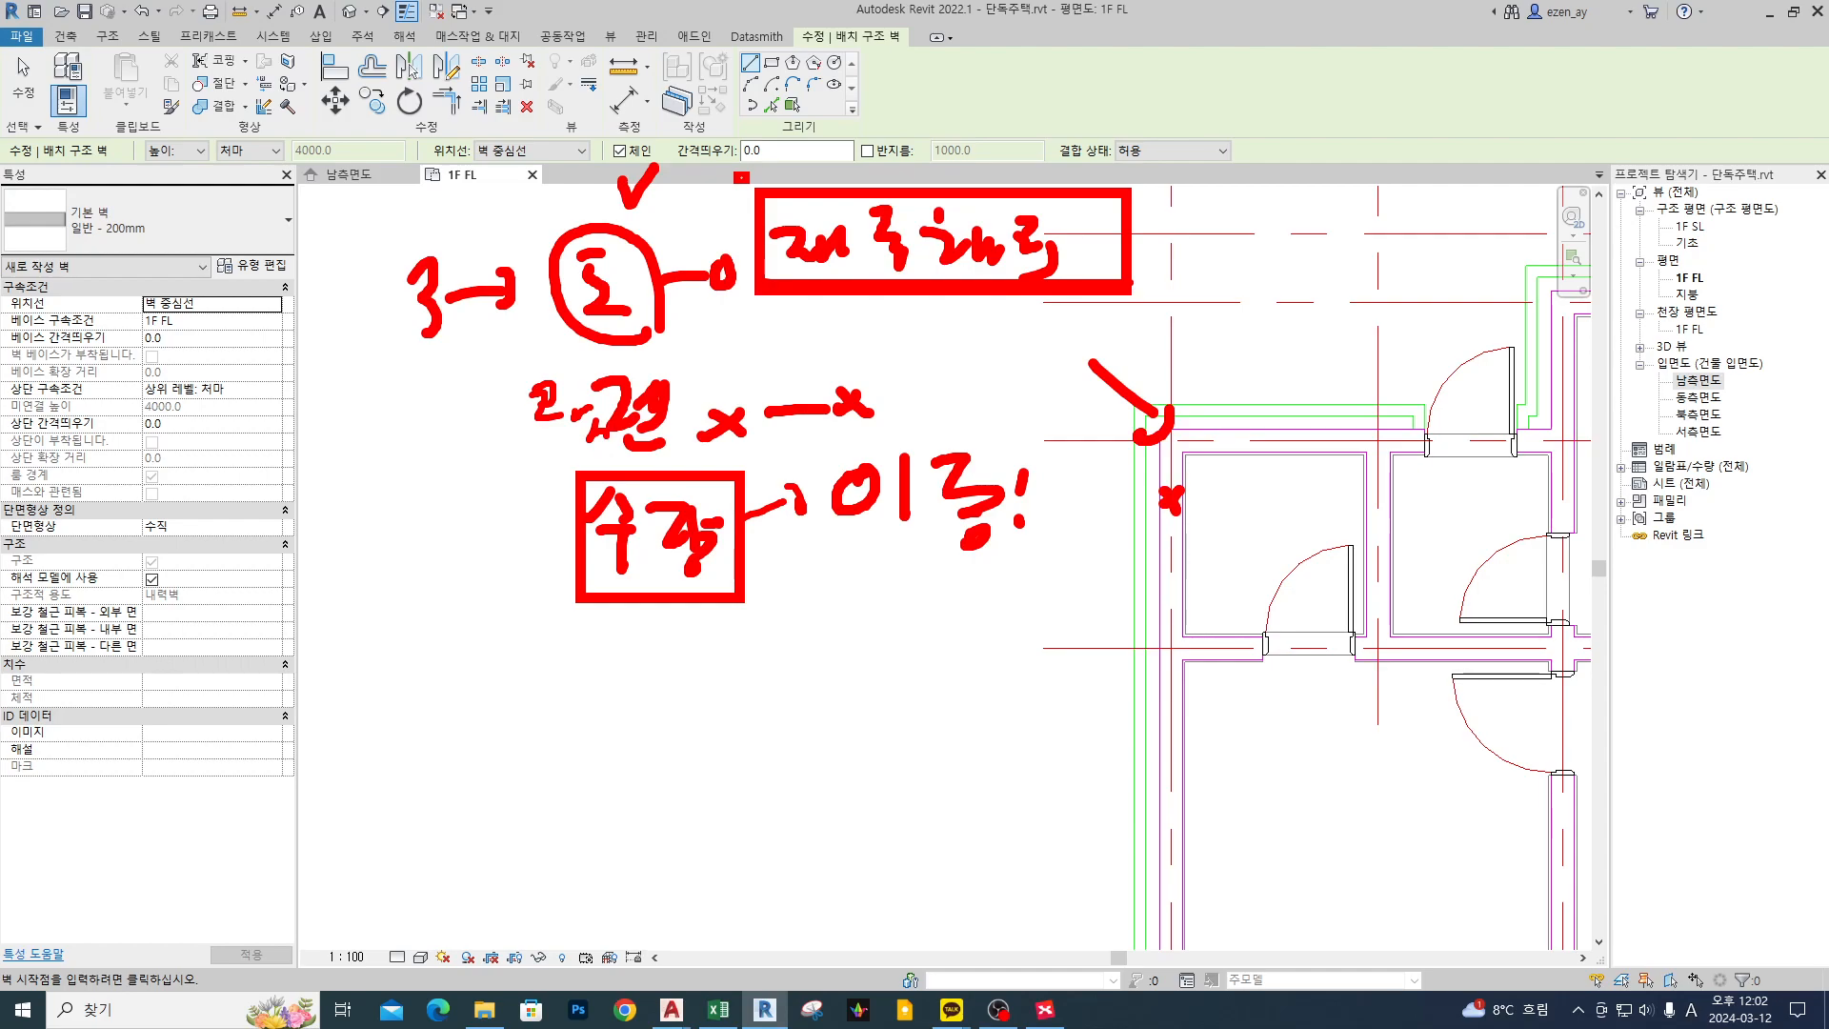
{"action": "left_click_drag", "start_coordinate": [977, 403], "coordinate": [1011, 473]}
{"action": "mouse_move", "coordinate": [789, 297]}
{"action": "left_mouse_down"}
{"action": "mouse_move", "coordinate": [773, 319]}
{"action": "mouse_move", "coordinate": [792, 365]}
{"action": "left_mouse_up"}
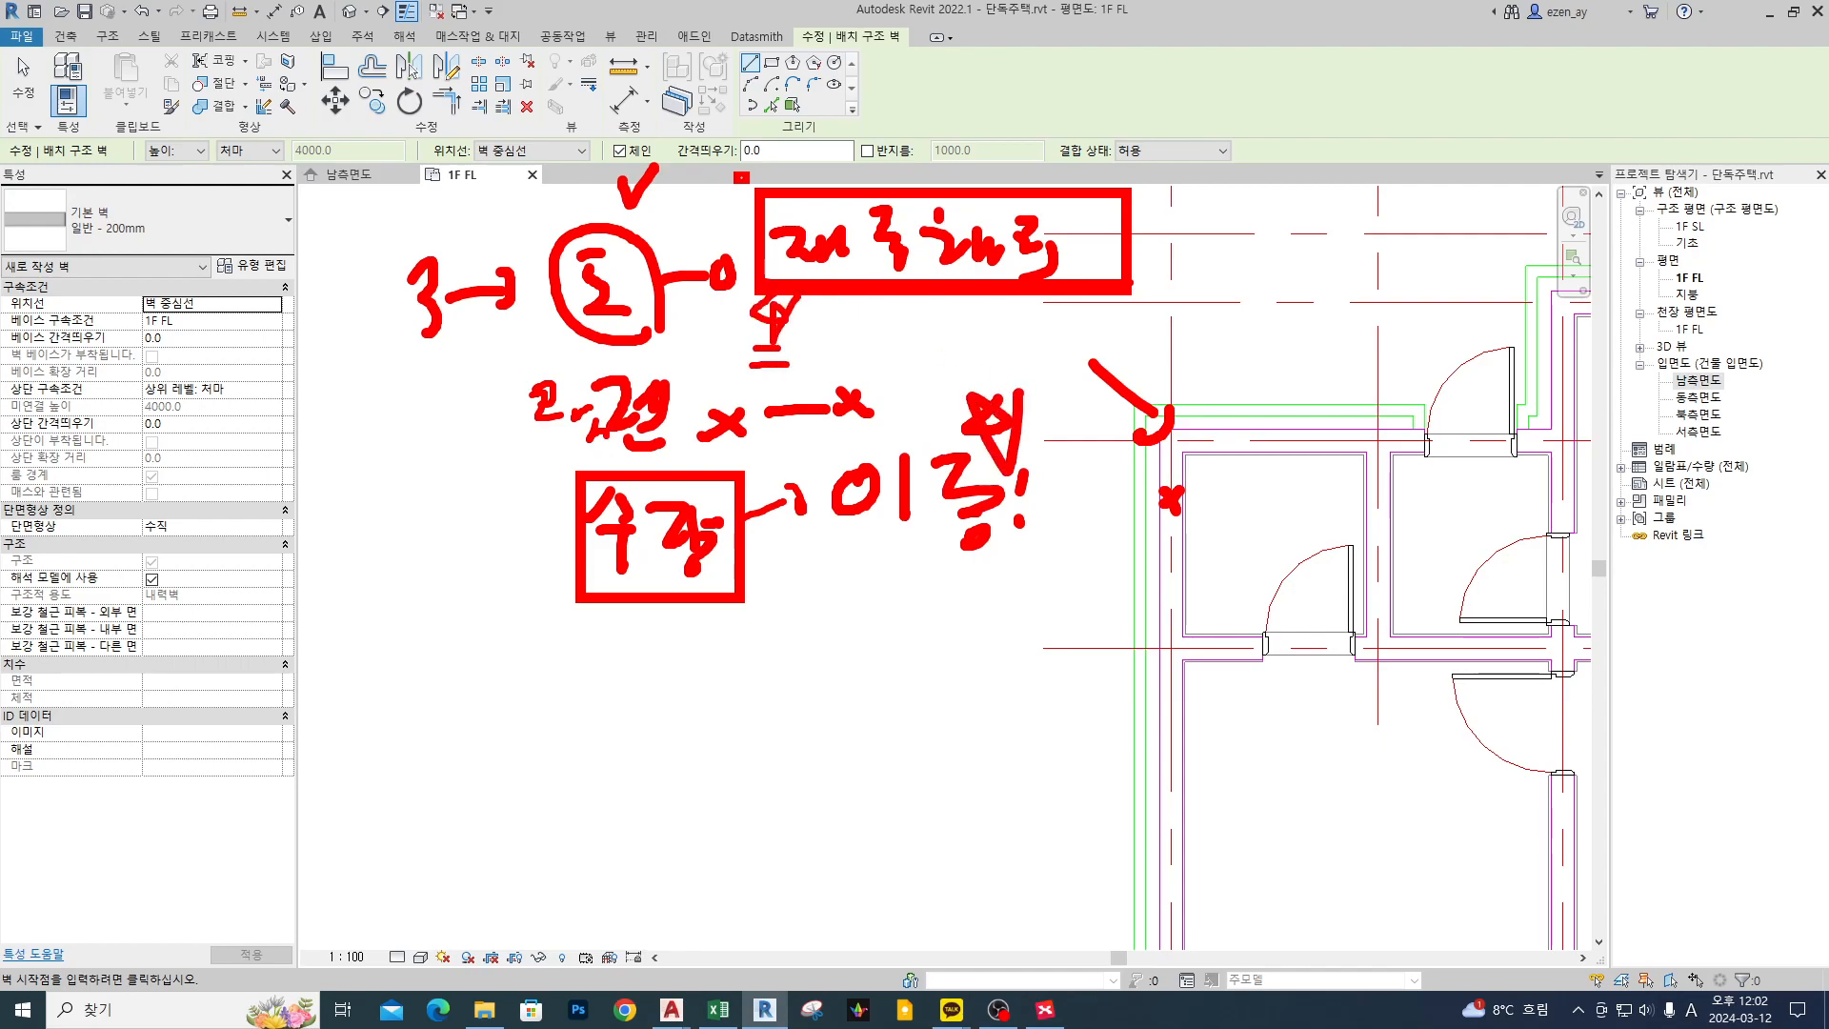
{"action": "mouse_move", "coordinate": [744, 562]}
{"action": "left_mouse_down"}
{"action": "mouse_move", "coordinate": [785, 600]}
{"action": "mouse_move", "coordinate": [767, 610]}
{"action": "left_mouse_up"}
{"action": "mouse_move", "coordinate": [826, 585]}
{"action": "left_mouse_down"}
{"action": "mouse_move", "coordinate": [840, 594]}
{"action": "mouse_move", "coordinate": [817, 628]}
{"action": "left_mouse_up"}
{"action": "mouse_move", "coordinate": [815, 632]}
{"action": "left_mouse_down"}
{"action": "mouse_move", "coordinate": [857, 619]}
{"action": "mouse_move", "coordinate": [840, 652]}
{"action": "left_mouse_up"}
{"action": "left_click_drag", "start_coordinate": [819, 657], "coordinate": [870, 655]}
{"action": "left_click_drag", "start_coordinate": [905, 601], "coordinate": [920, 667]}
{"action": "left_click_drag", "start_coordinate": [907, 670], "coordinate": [1008, 638]}
{"action": "left_click", "coordinate": [979, 624]}
{"action": "left_click_drag", "start_coordinate": [1021, 637], "coordinate": [1045, 661]}
{"action": "mouse_move", "coordinate": [777, 664]}
{"action": "left_mouse_down"}
{"action": "mouse_move", "coordinate": [1077, 715]}
{"action": "mouse_move", "coordinate": [1067, 732]}
{"action": "left_mouse_up"}
{"action": "mouse_move", "coordinate": [1071, 637]}
{"action": "left_mouse_down"}
{"action": "mouse_move", "coordinate": [1100, 624]}
{"action": "mouse_move", "coordinate": [1097, 661]}
{"action": "left_mouse_up"}
{"action": "left_click_drag", "start_coordinate": [796, 572], "coordinate": [1060, 422]}
{"action": "left_click_drag", "start_coordinate": [750, 318], "coordinate": [1149, 179]}
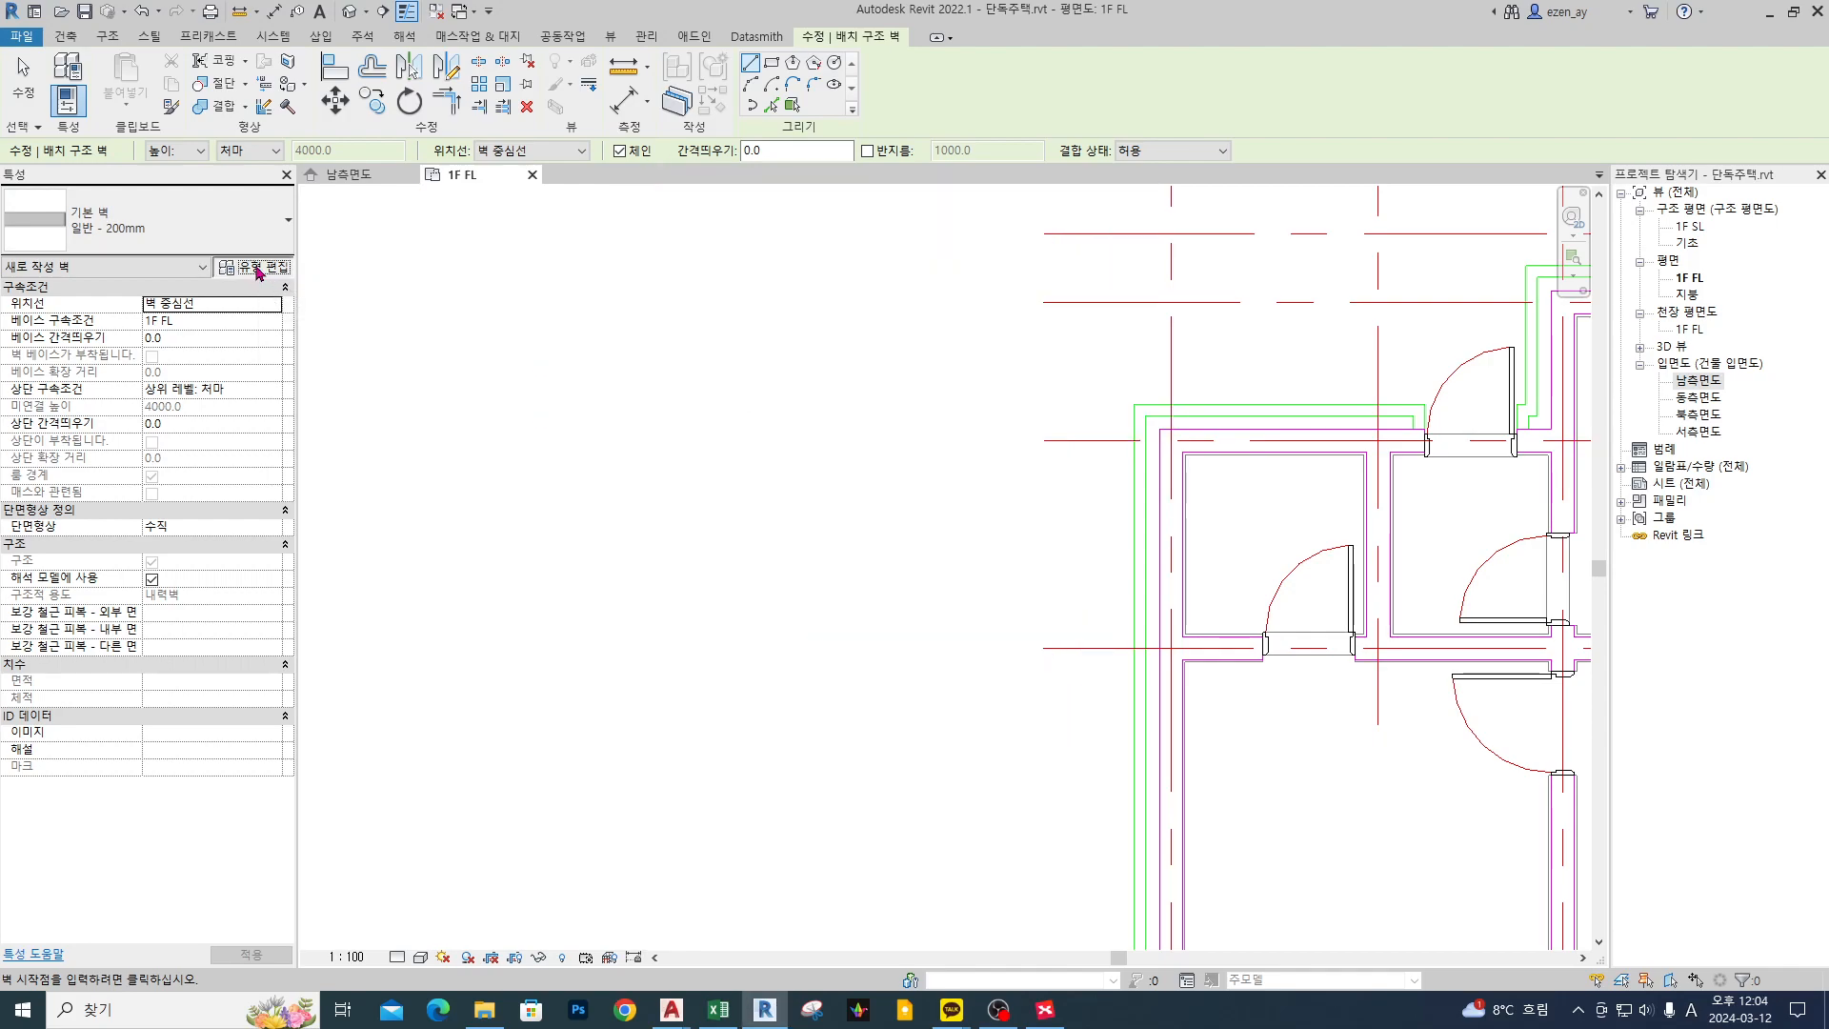
- Duplicate the 일반 - 200mm wall type under the name 시멘트 벽돌 쌓기 1.0B
{"action": "left_click", "coordinate": [255, 267]}
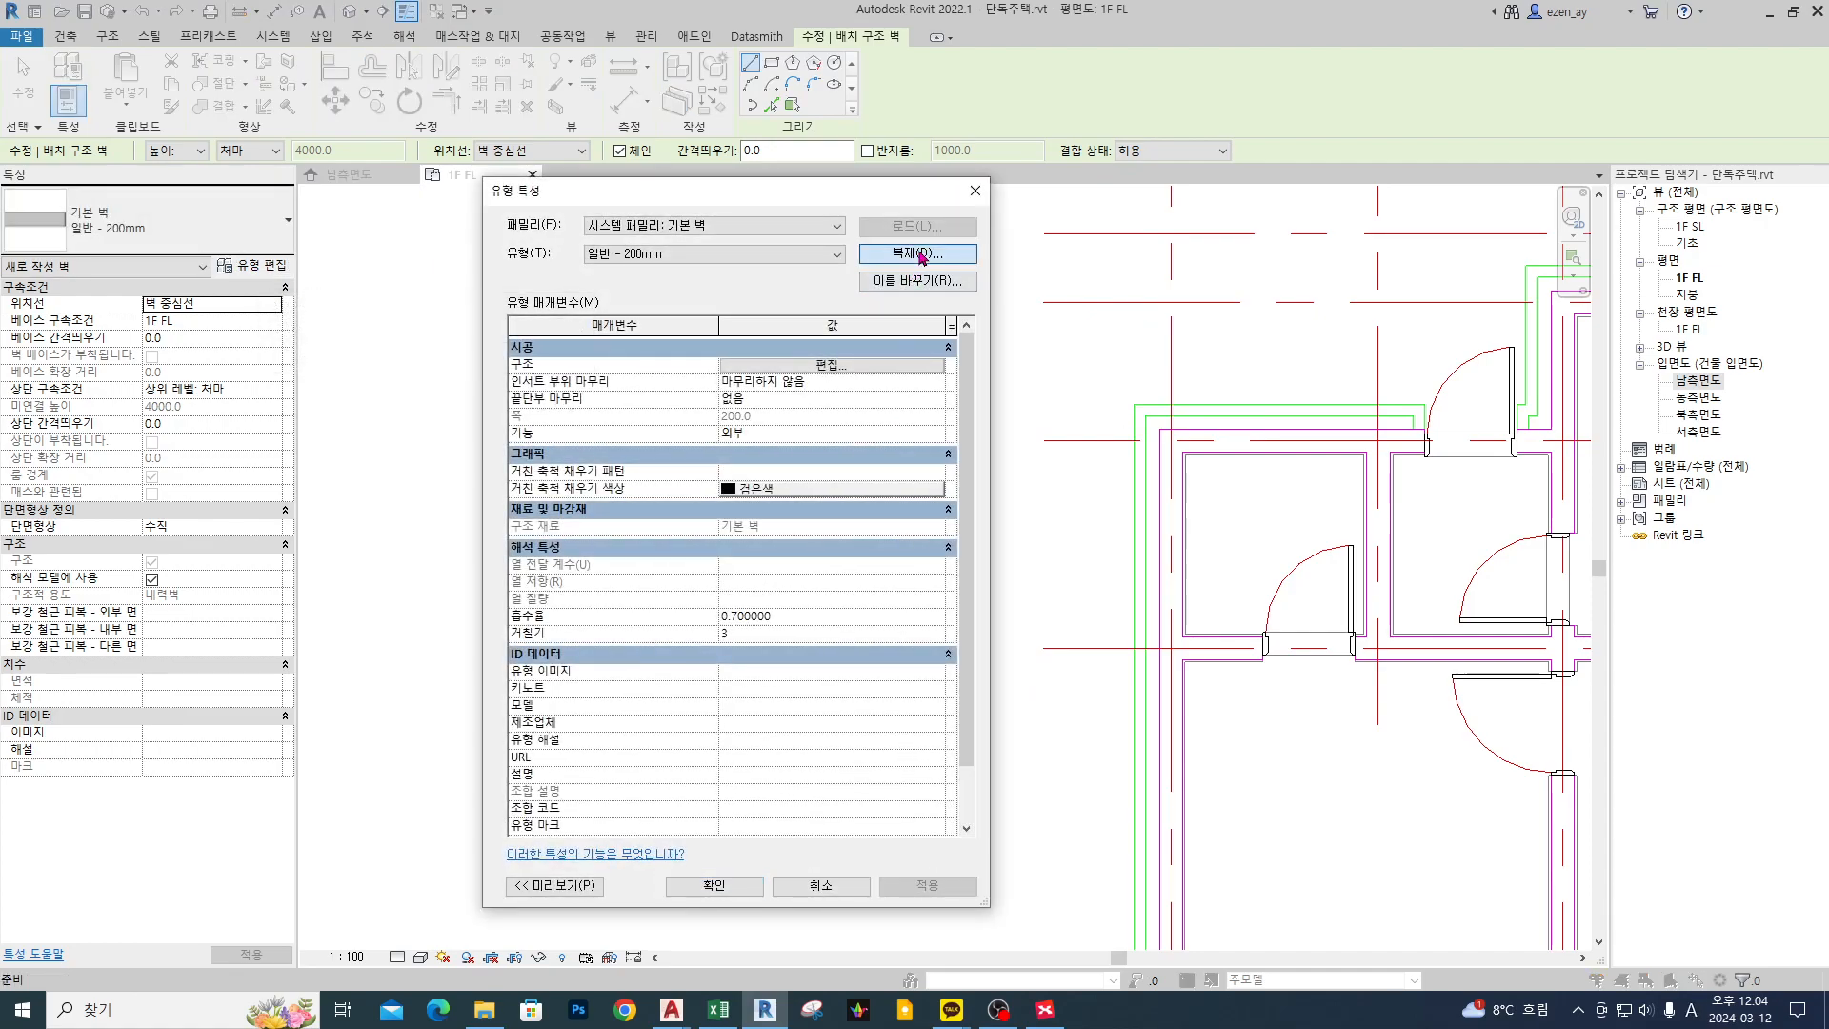
{"action": "left_click", "coordinate": [919, 253]}
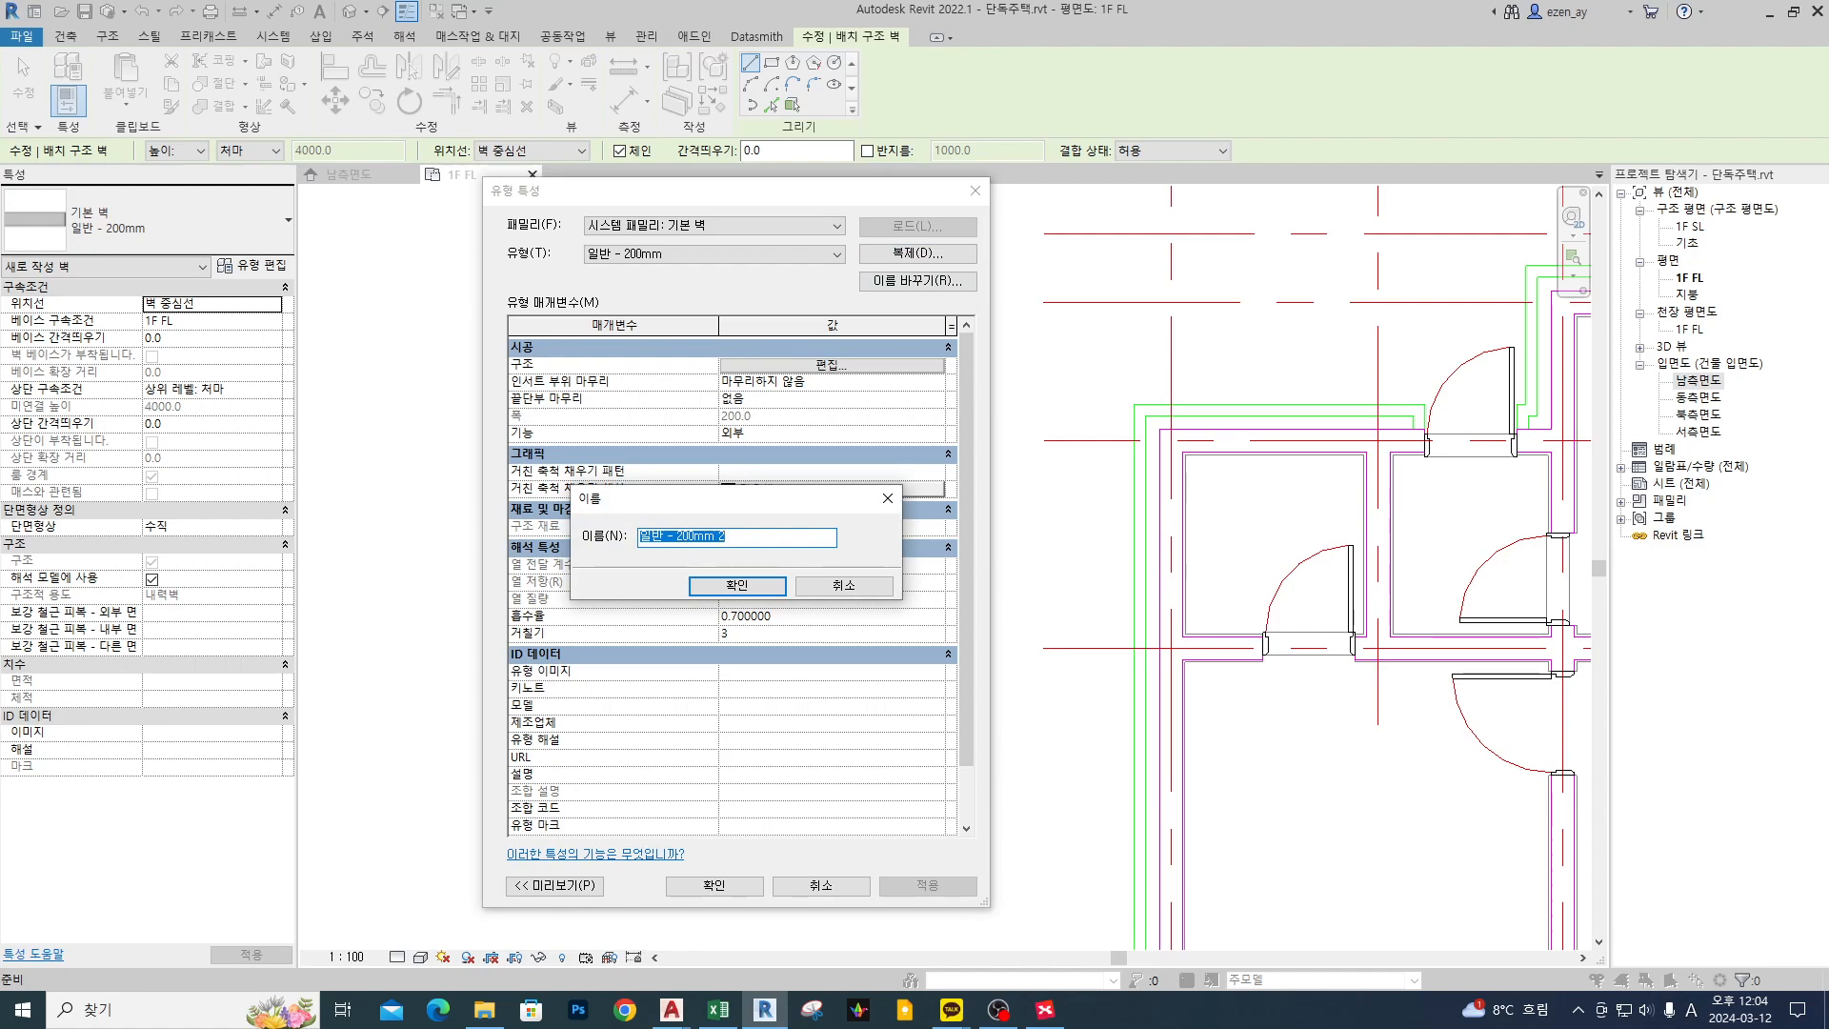
{"action": "type", "text": "시멘트 벽"}
{"action": "type", "text": "ㅊ"}
{"action": "type", "text": "쌓기 1.0B"}
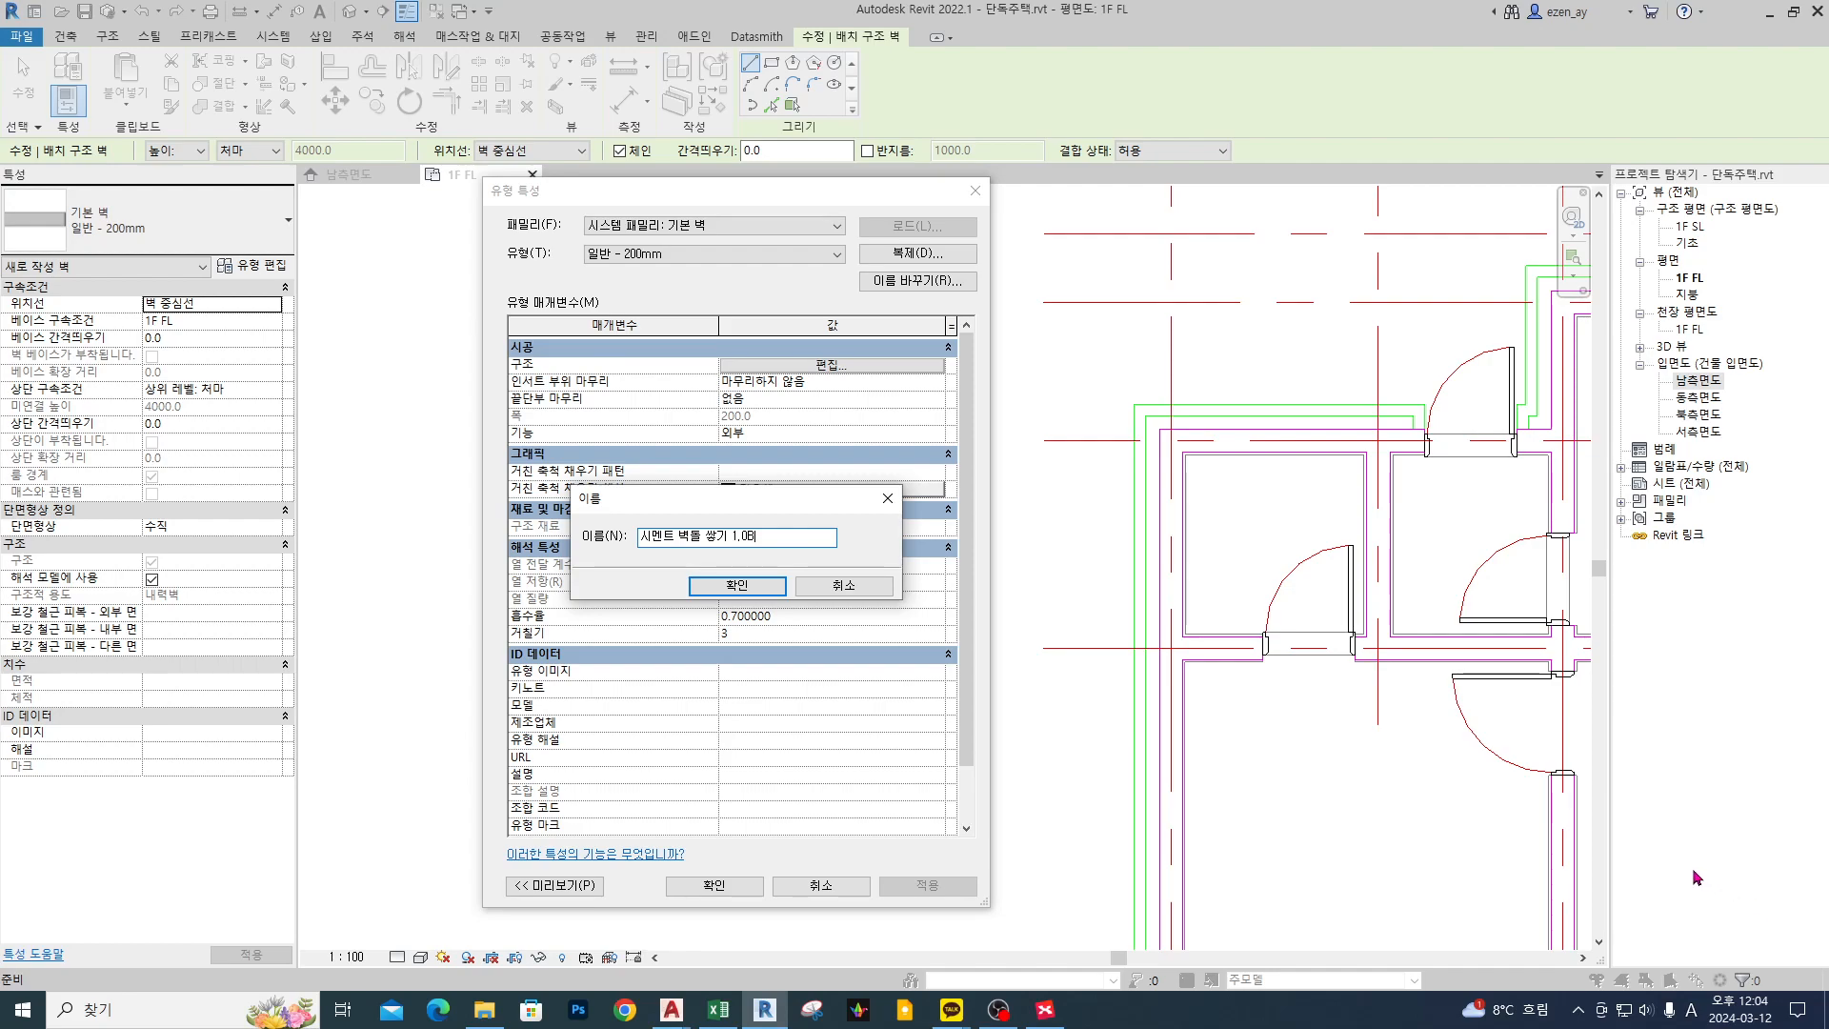
{"action": "left_click", "coordinate": [737, 584]}
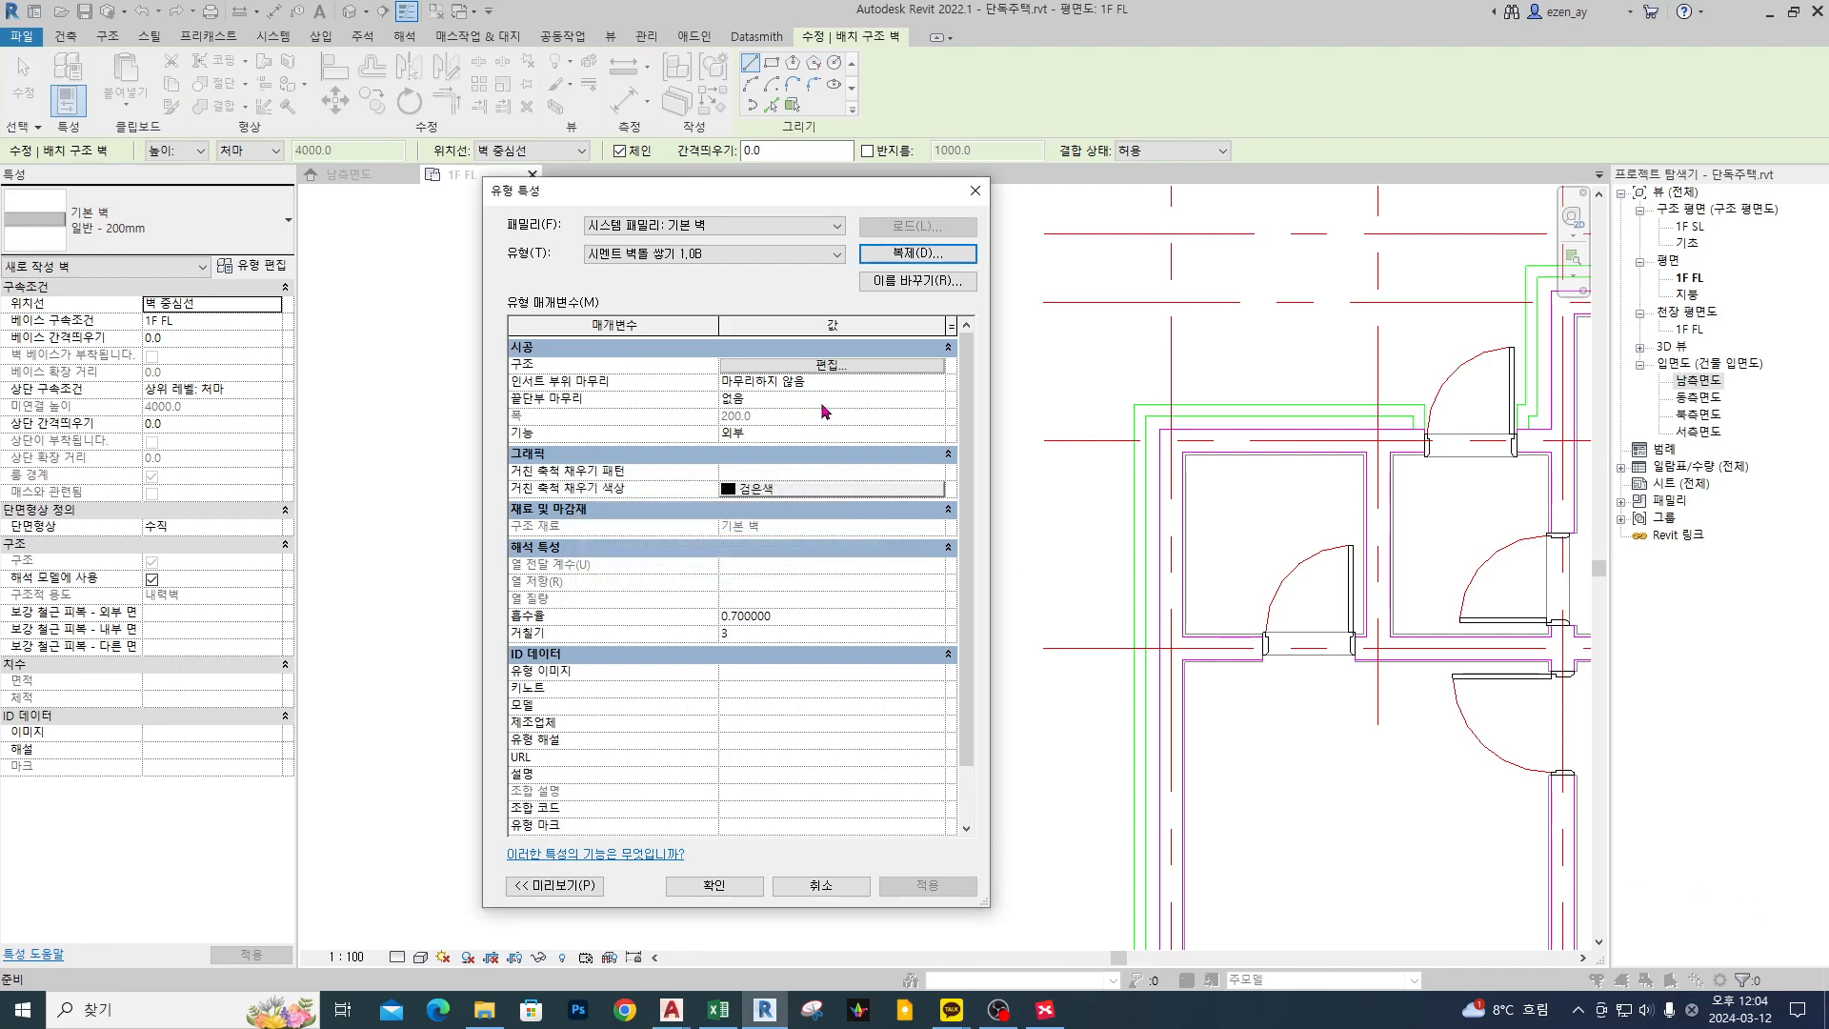
- Open the layer structure of the 시멘트 벽돌 쌓기 1.0B wall type and examine the structure layer between the core boundaries
{"action": "left_click", "coordinate": [790, 369]}
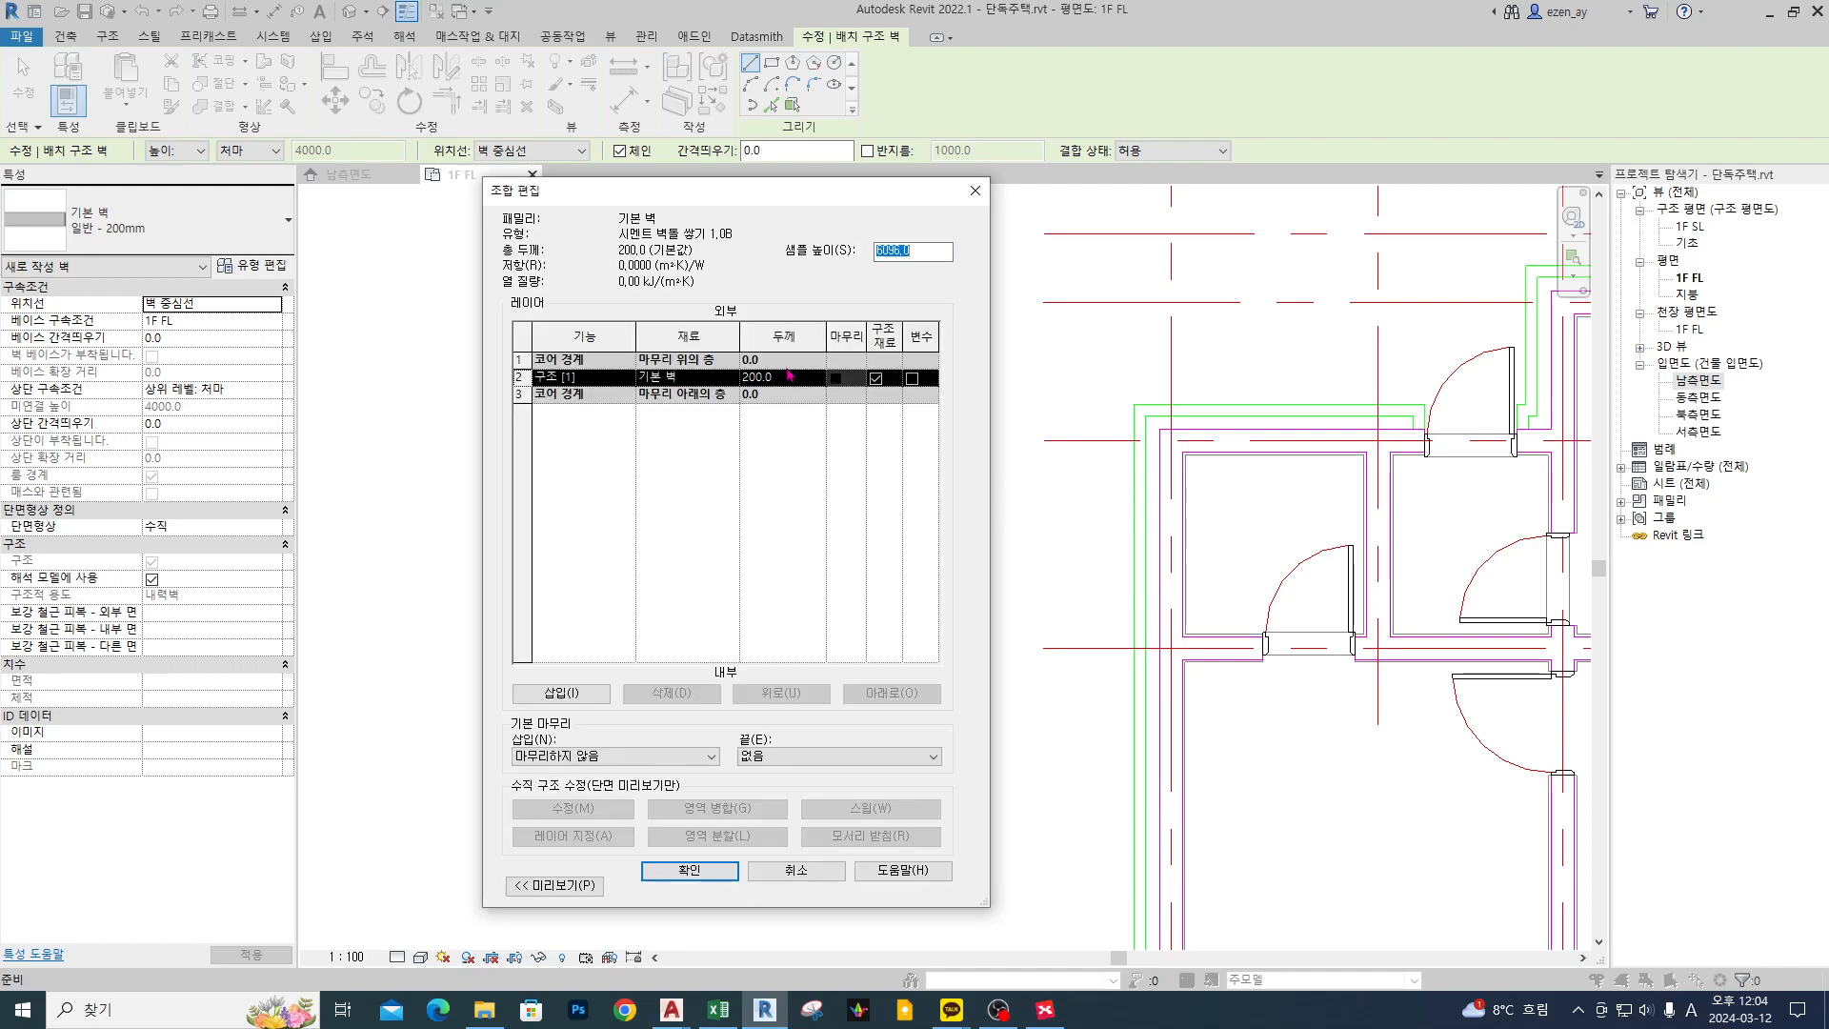
{"action": "left_click", "coordinate": [529, 376]}
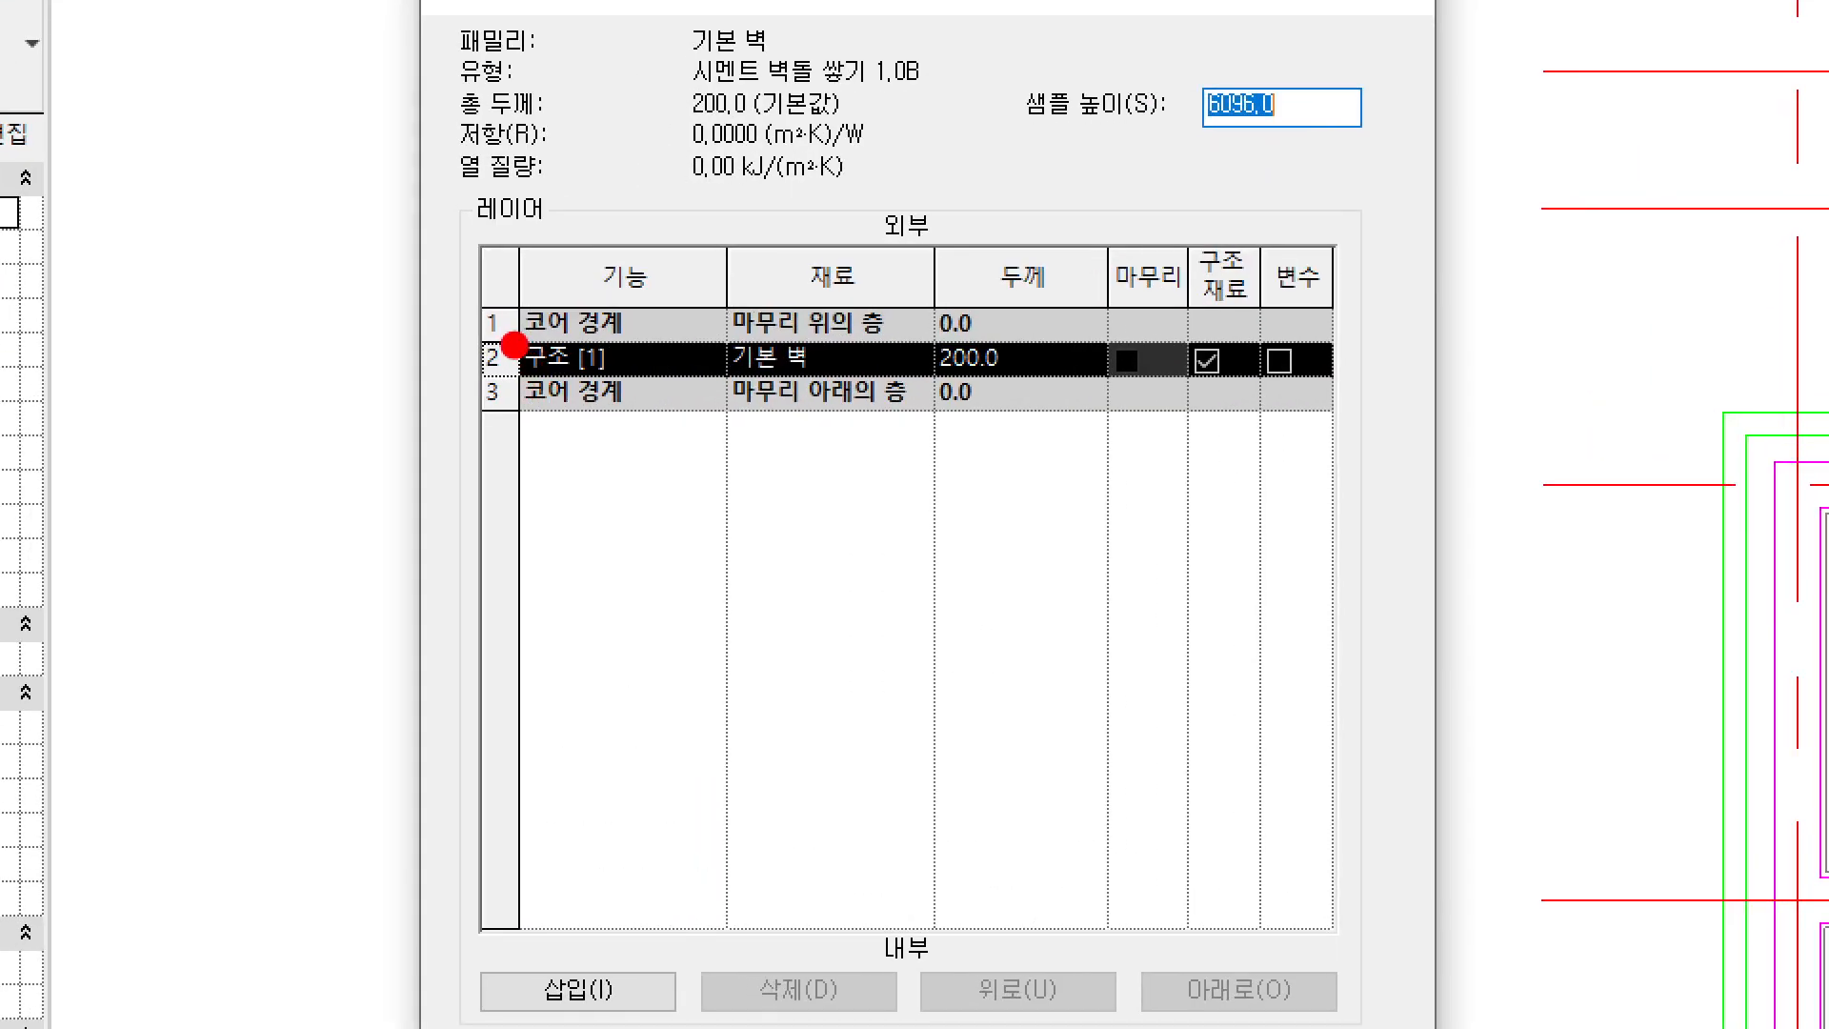
{"action": "left_click_drag", "start_coordinate": [461, 289], "coordinate": [1200, 428]}
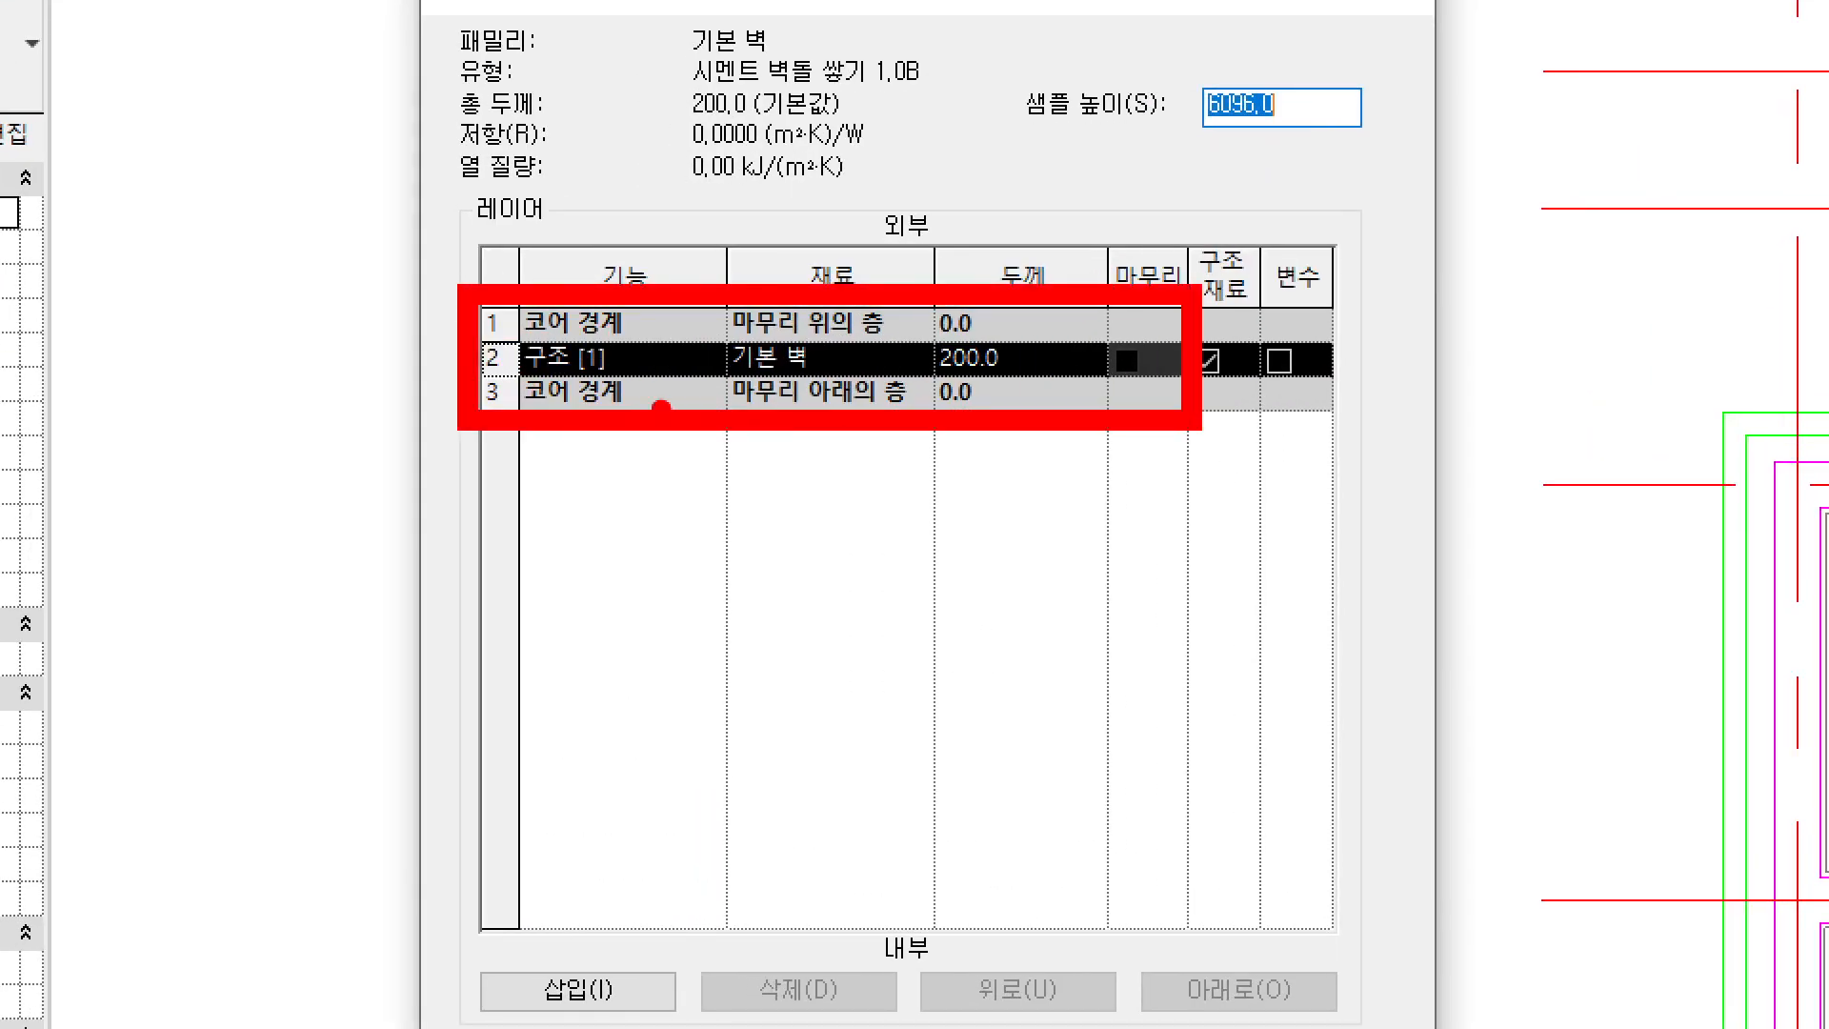
{"action": "left_click_drag", "start_coordinate": [516, 279], "coordinate": [638, 257]}
{"action": "left_click_drag", "start_coordinate": [514, 235], "coordinate": [576, 241]}
{"action": "mouse_move", "coordinate": [472, 460]}
{"action": "left_mouse_down"}
{"action": "mouse_move", "coordinate": [615, 461]}
{"action": "mouse_move", "coordinate": [634, 335]}
{"action": "left_mouse_up"}
{"action": "key", "text": "Escape"}
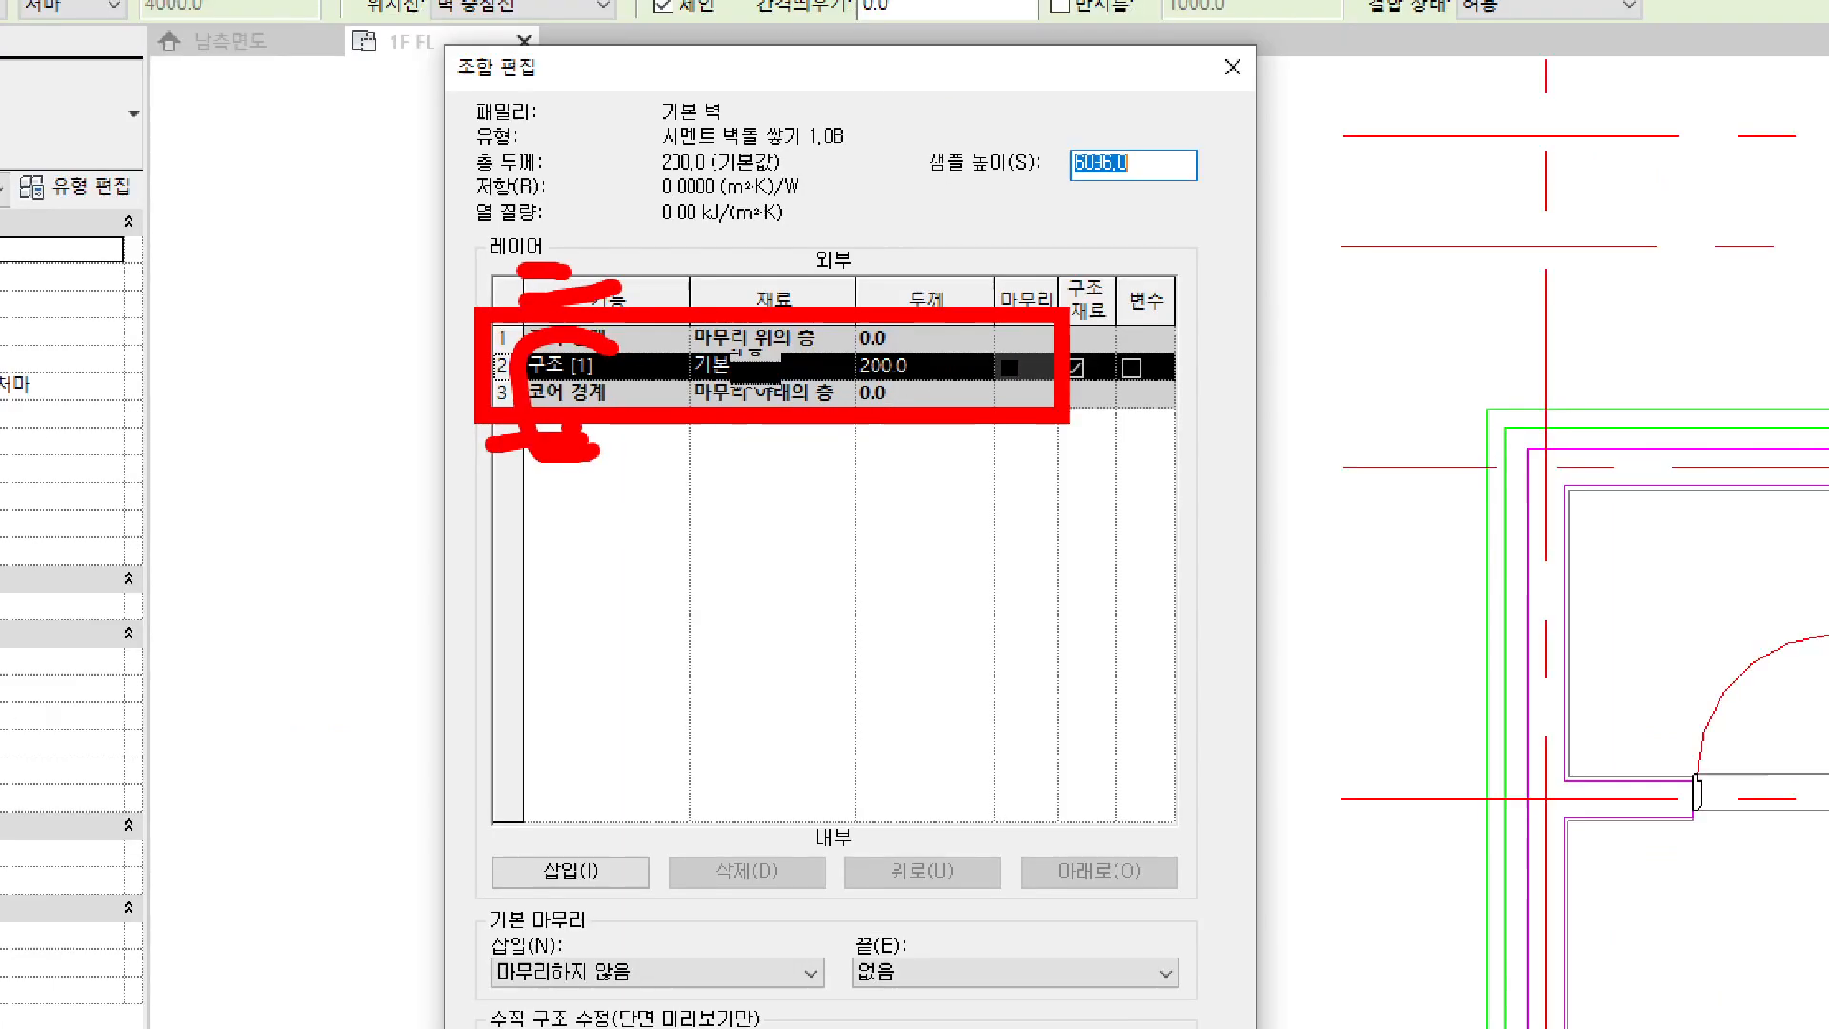
- Open the material browser for the structure layer's material and create a new material
{"action": "left_click", "coordinate": [793, 378]}
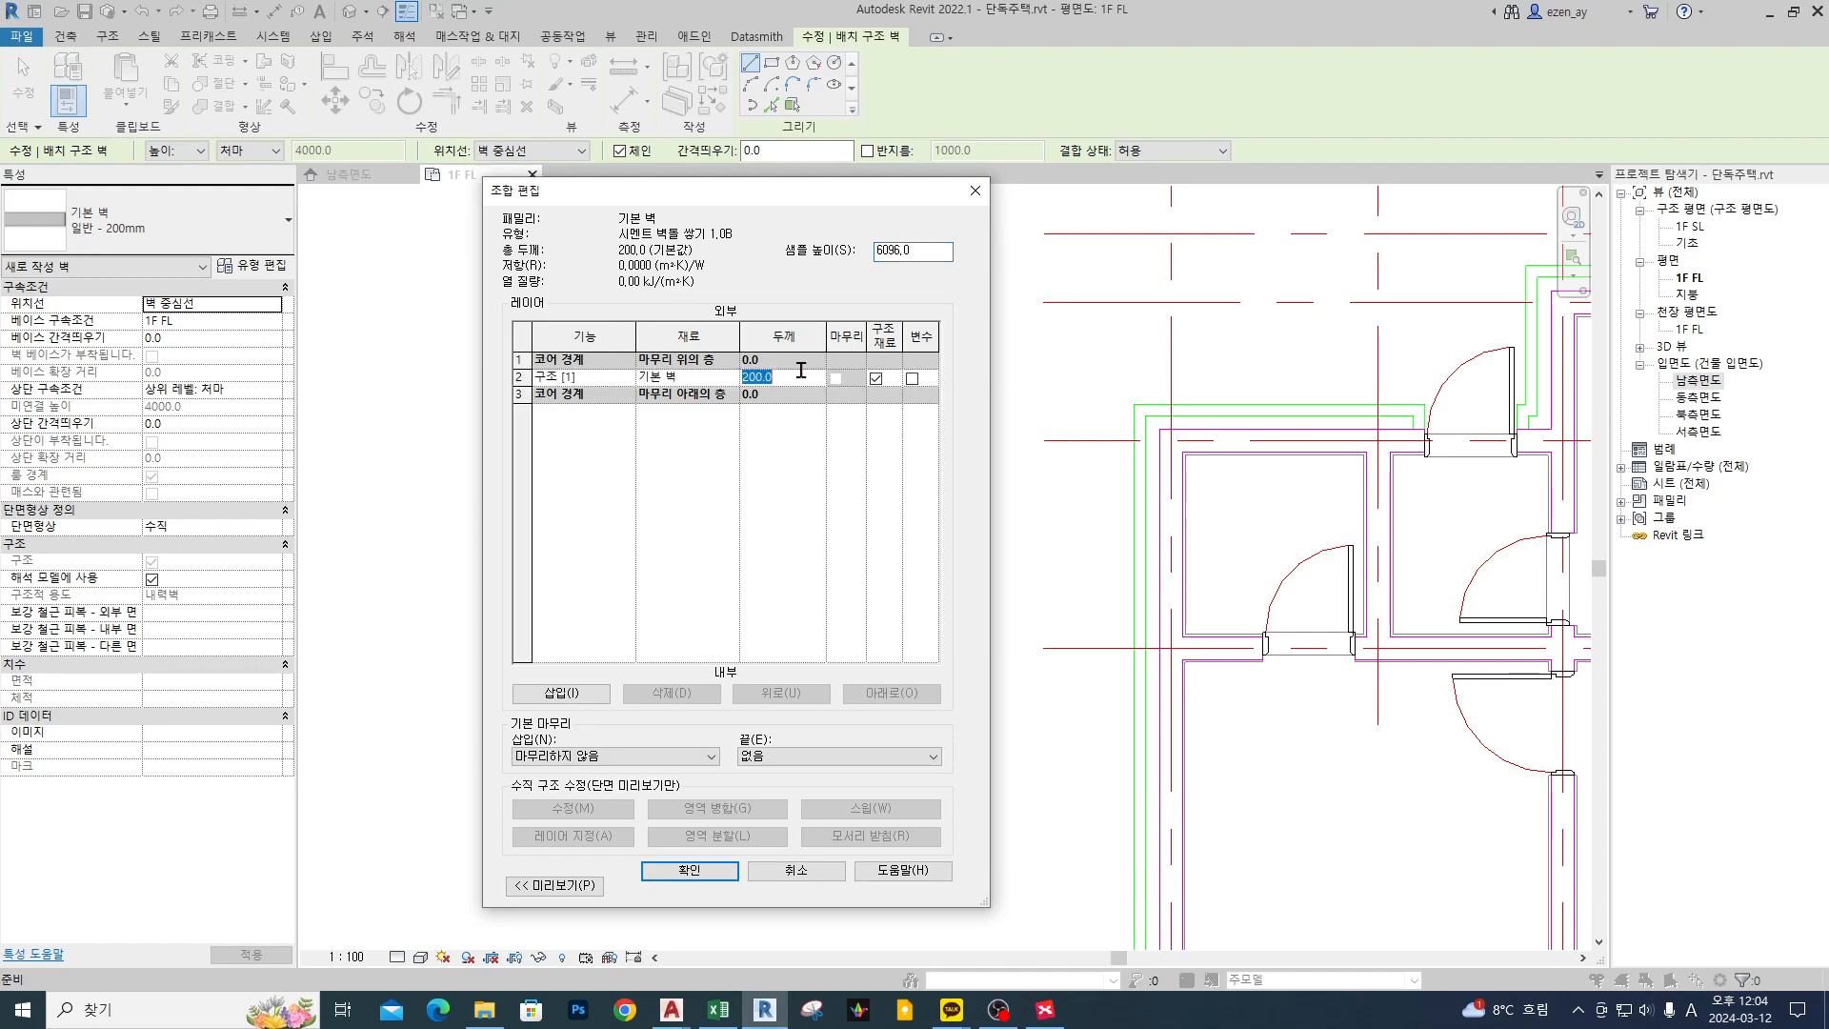
{"action": "left_click", "coordinate": [723, 379]}
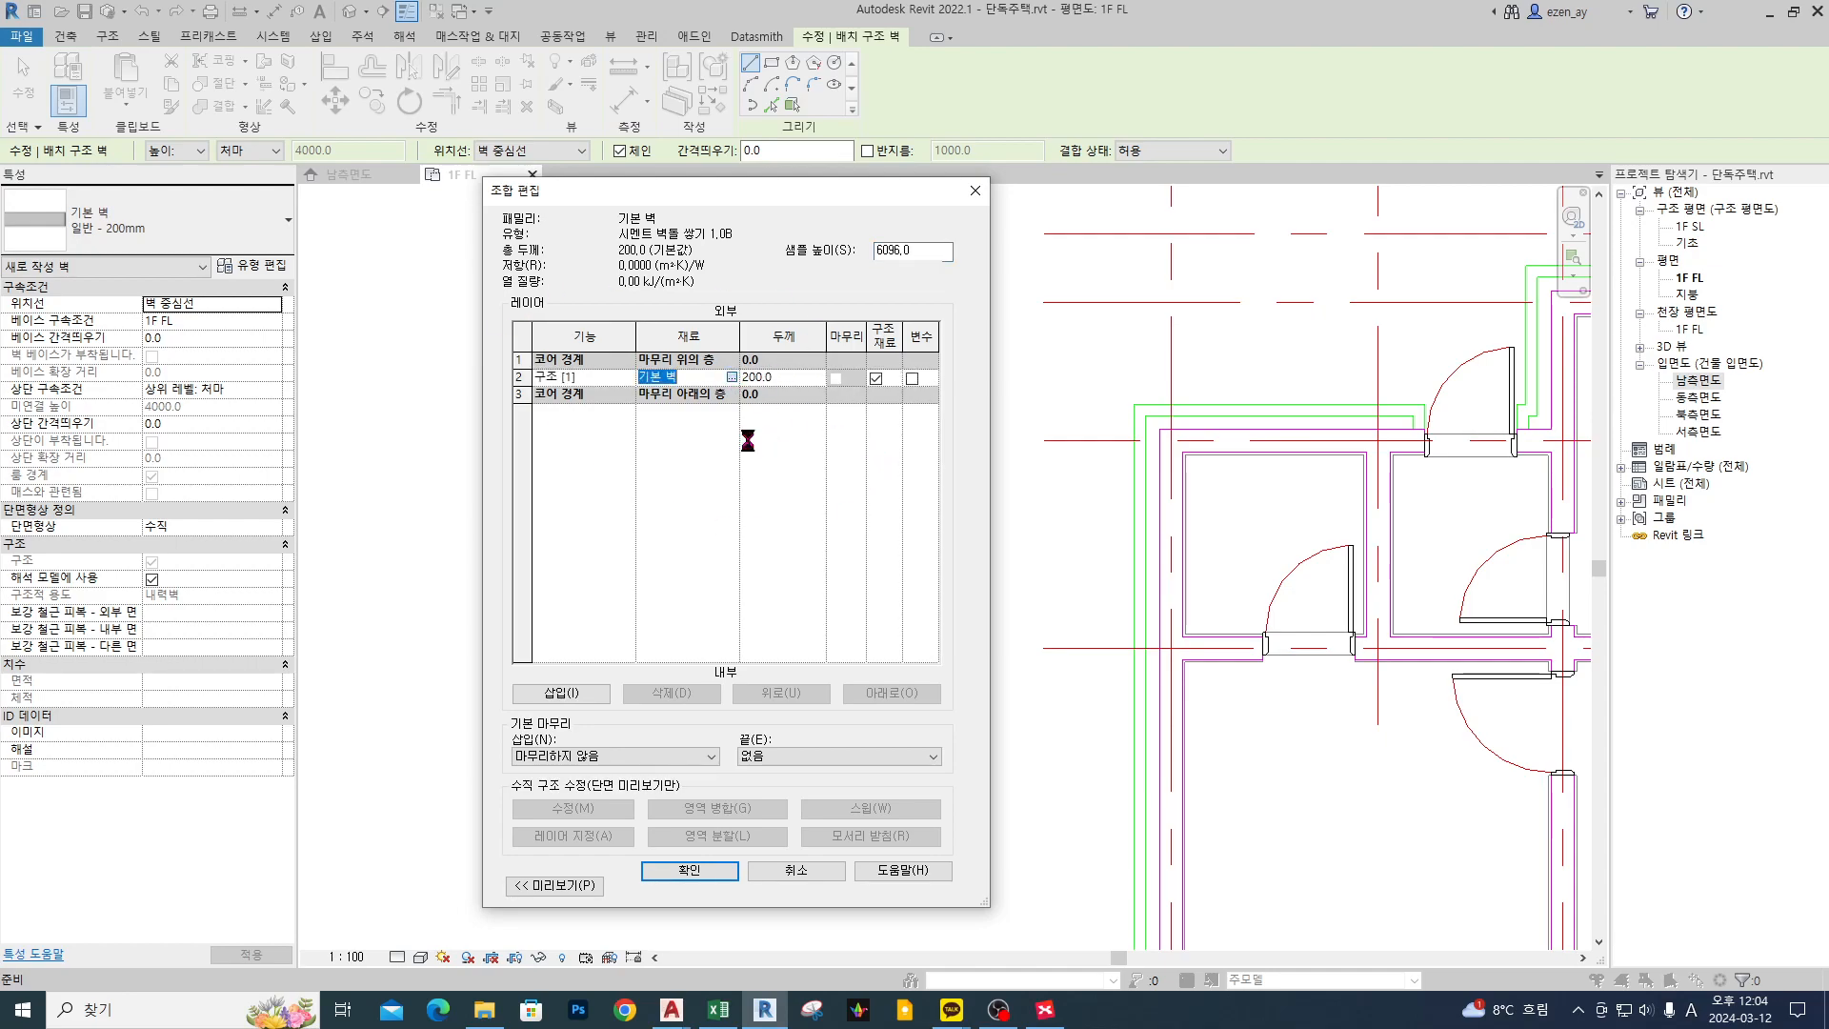
{"action": "left_click", "coordinate": [732, 377]}
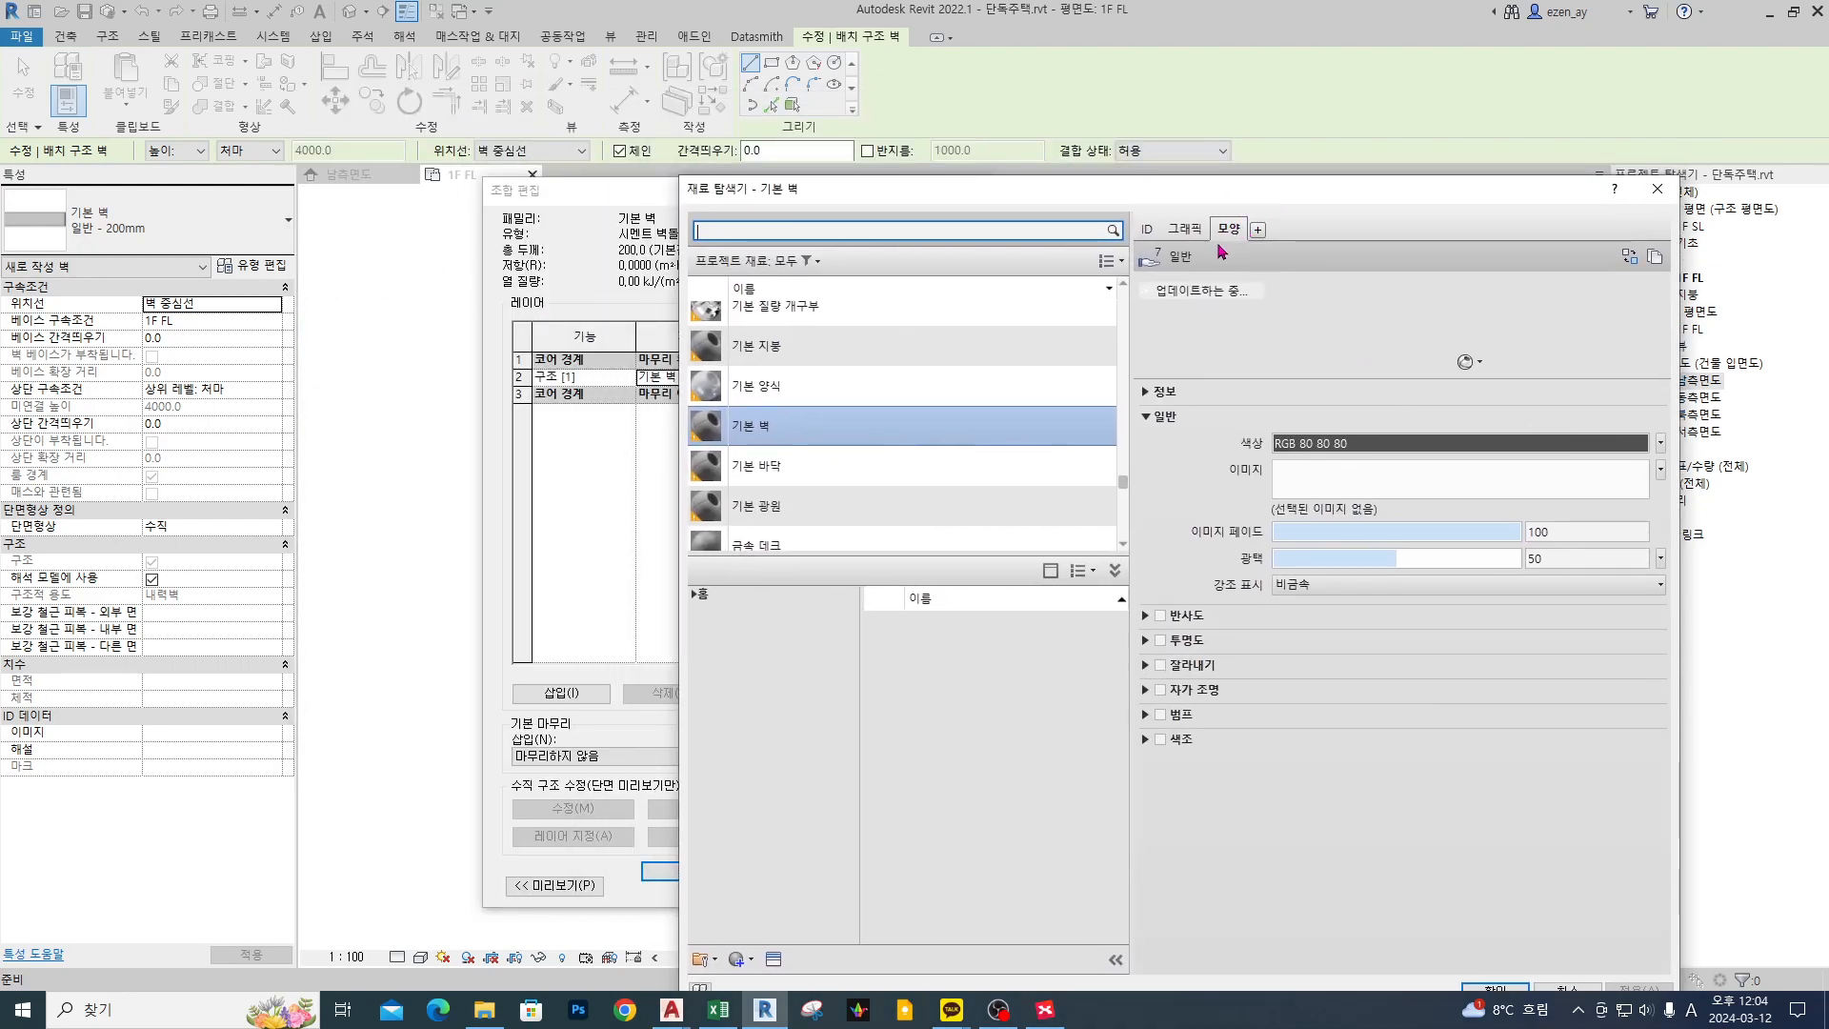
{"action": "left_click", "coordinate": [748, 959]}
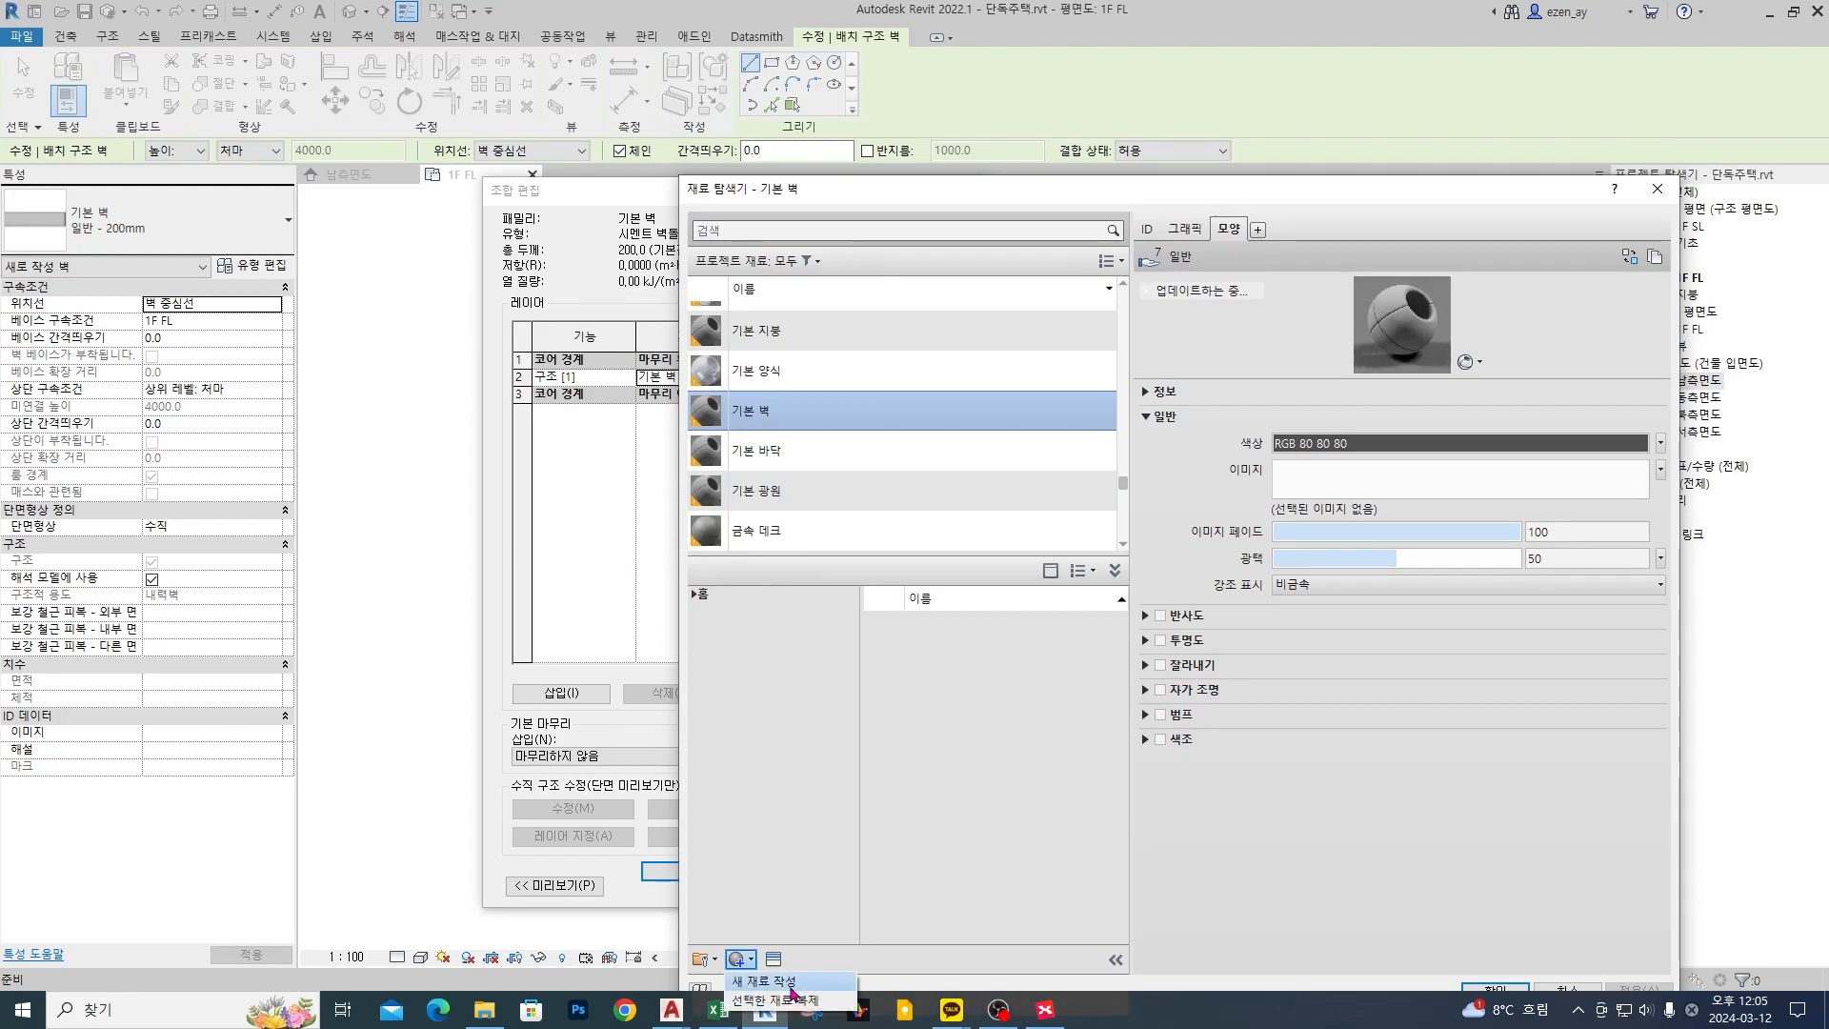
{"action": "key", "text": "Escape"}
{"action": "scroll", "coordinate": [906, 347], "scroll_direction": "up", "scroll_amount": 1}
{"action": "left_click_drag", "start_coordinate": [935, 208], "coordinate": [922, 88]}
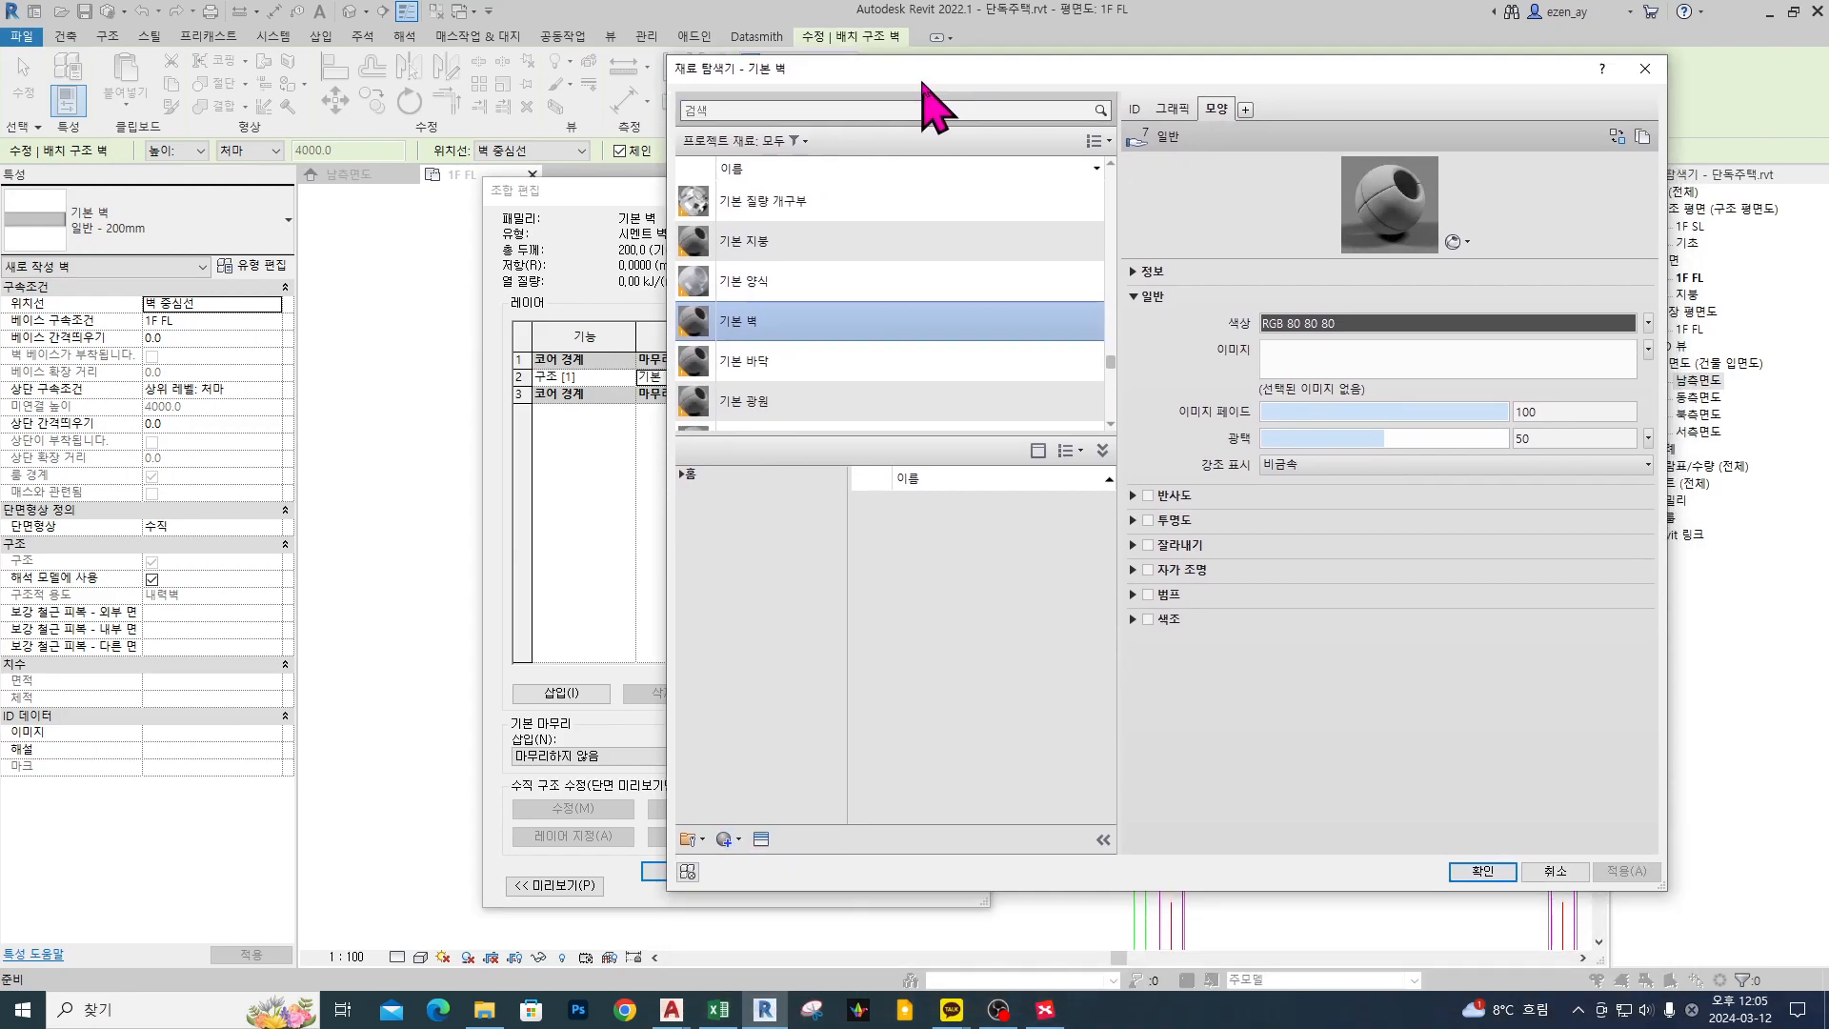
{"action": "left_click", "coordinate": [728, 838]}
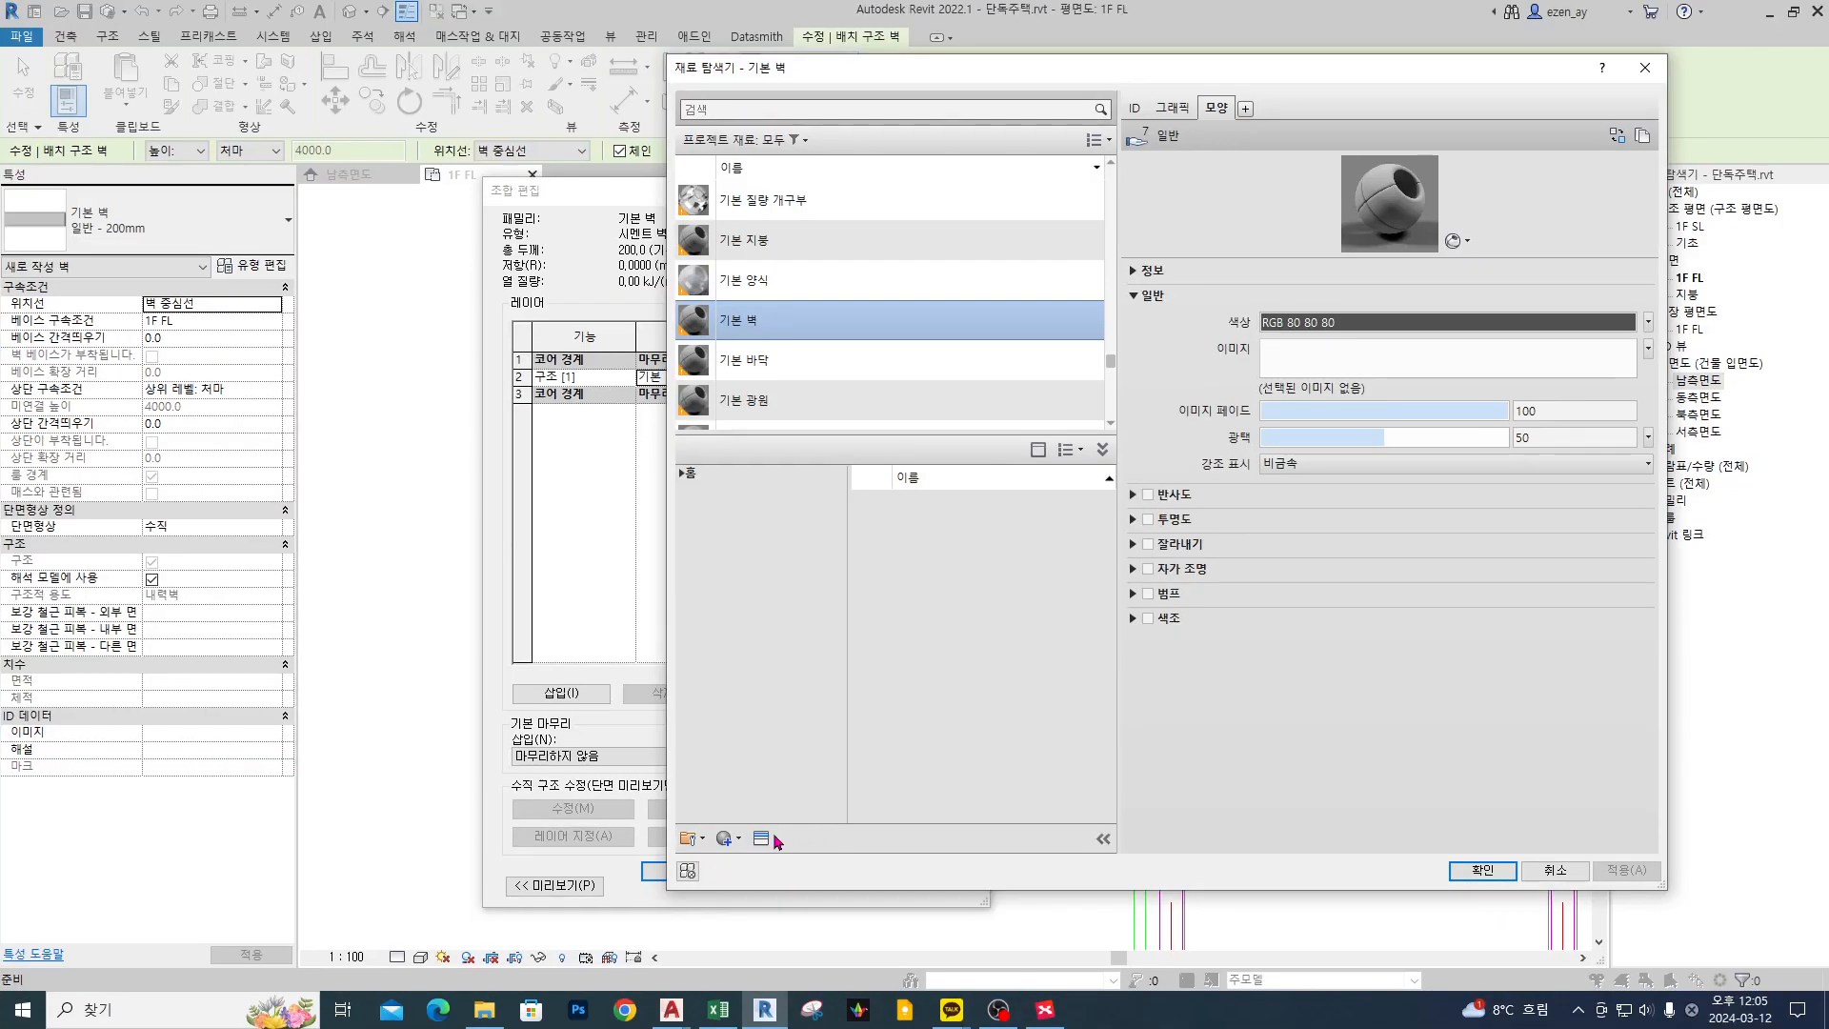
{"action": "left_click", "coordinate": [724, 809]}
{"action": "left_click", "coordinate": [770, 852]}
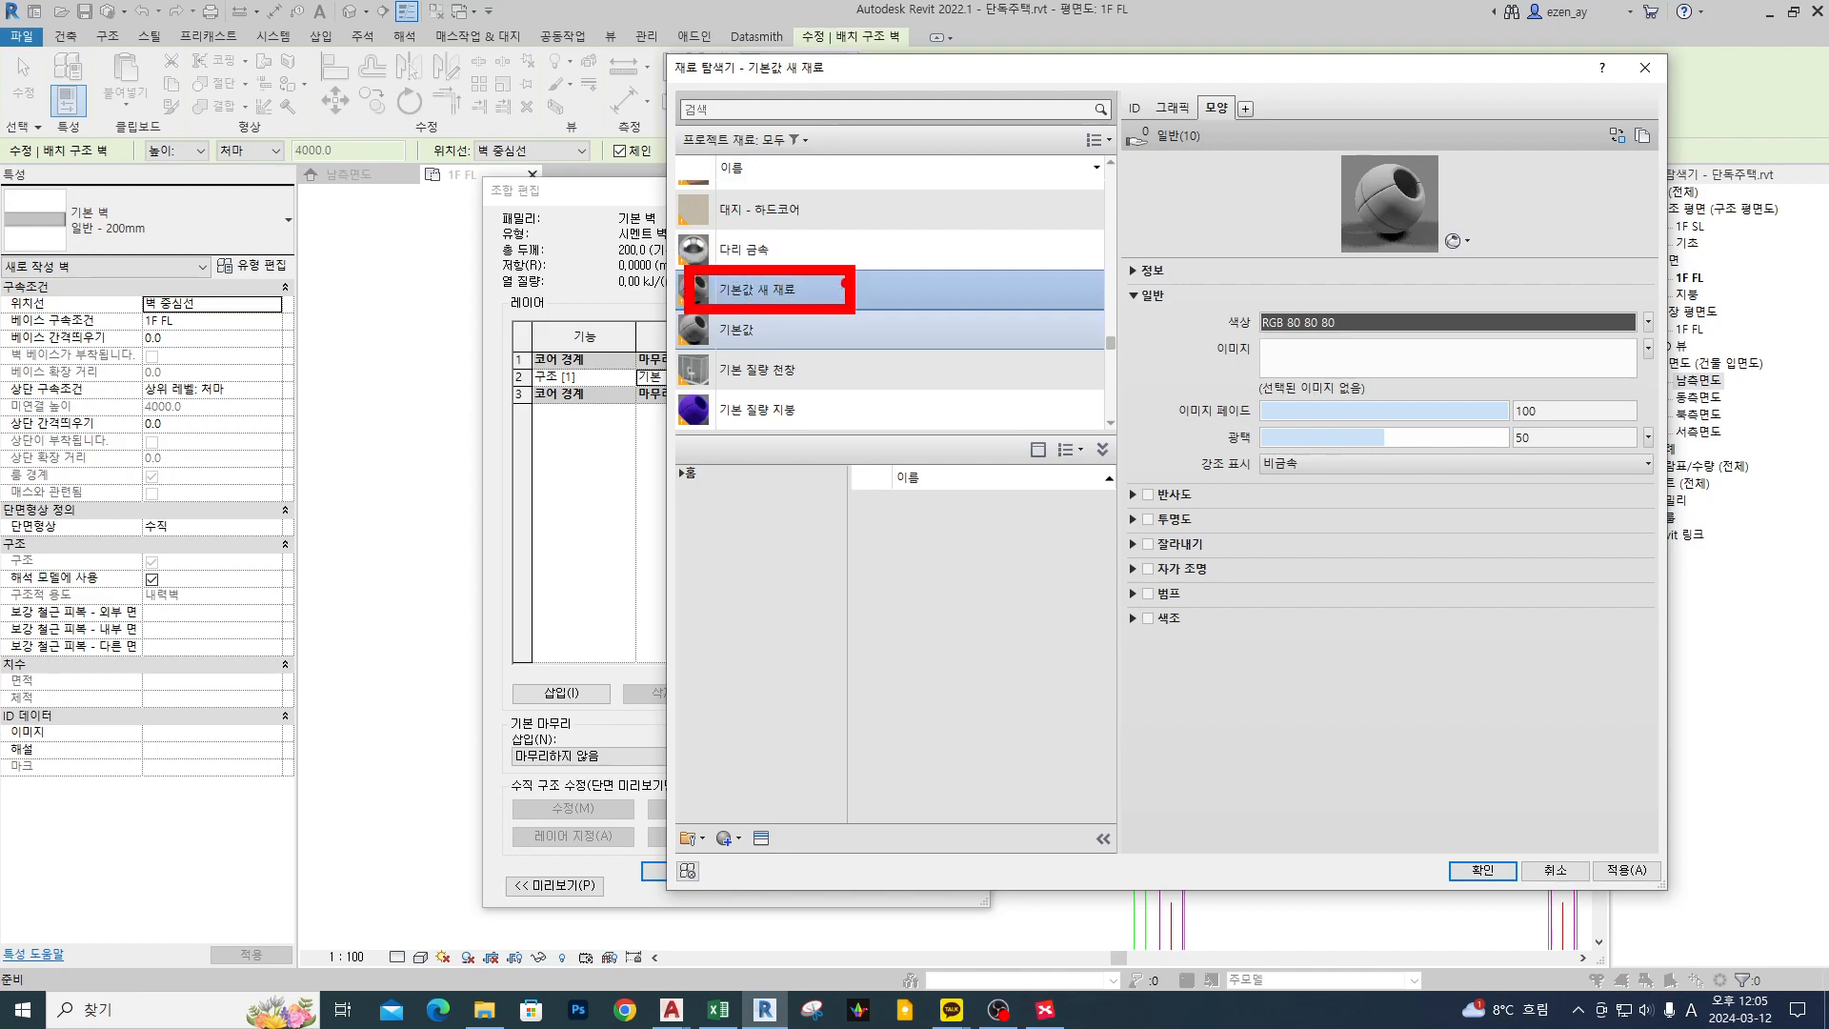
- Rename the new material as 시멘트 벽돌
{"action": "left_click", "coordinate": [776, 288]}
{"action": "right_click", "coordinate": [772, 296]}
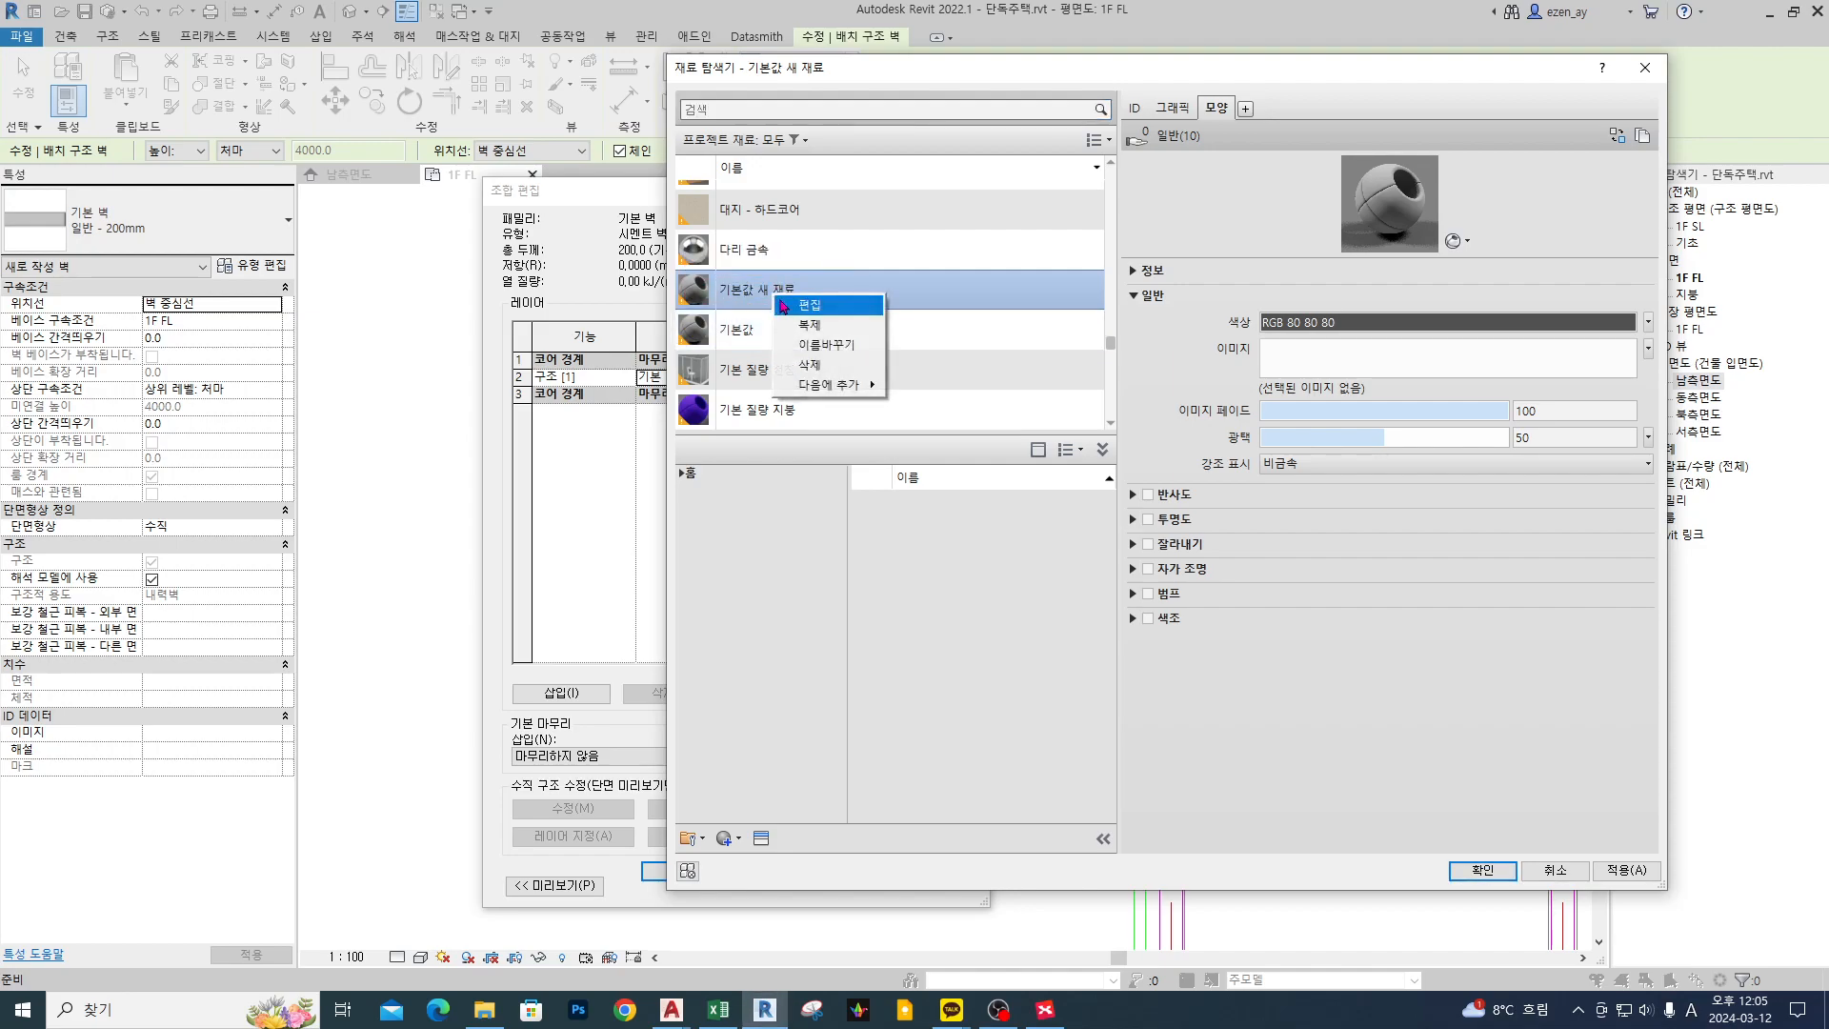
{"action": "left_click", "coordinate": [827, 345]}
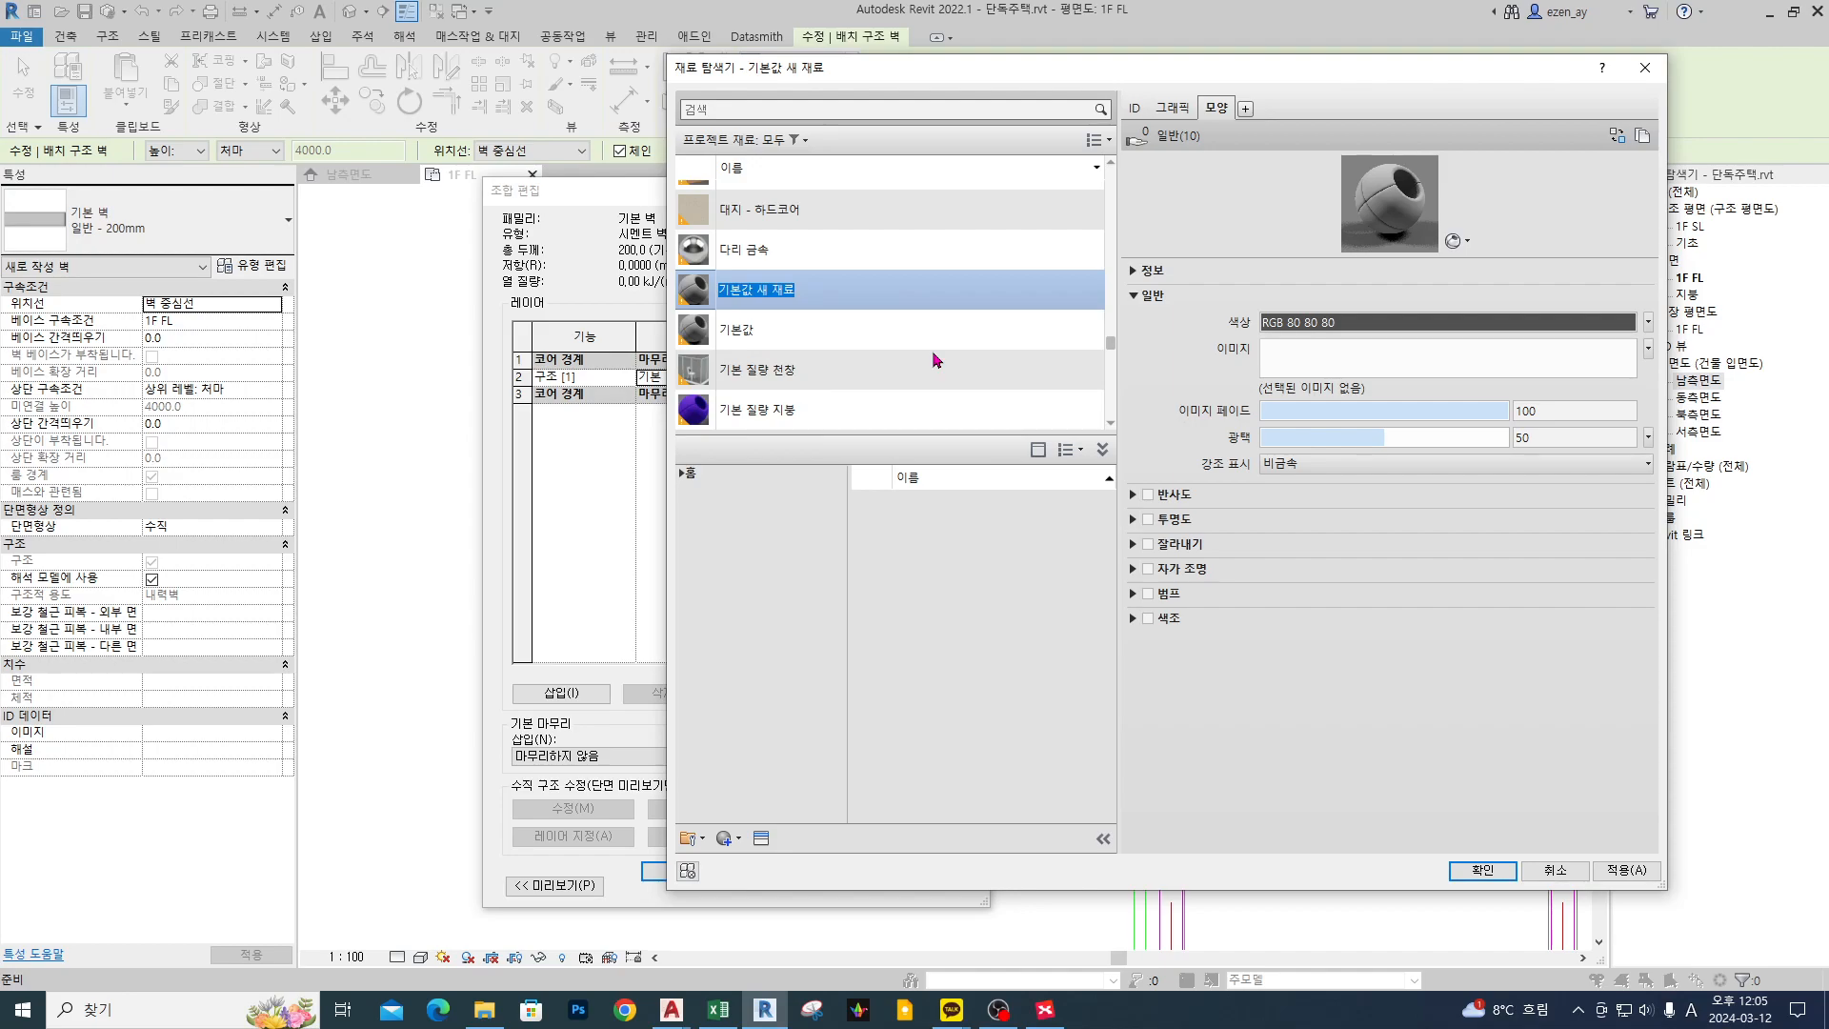
{"action": "key", "text": "Hangul"}
{"action": "type", "text": "시"}
{"action": "type", "text": "ㅁㄴ"}
{"action": "type", "text": "ㅔㄴㅌㅡ ㅂㅕㄱㄷ"}
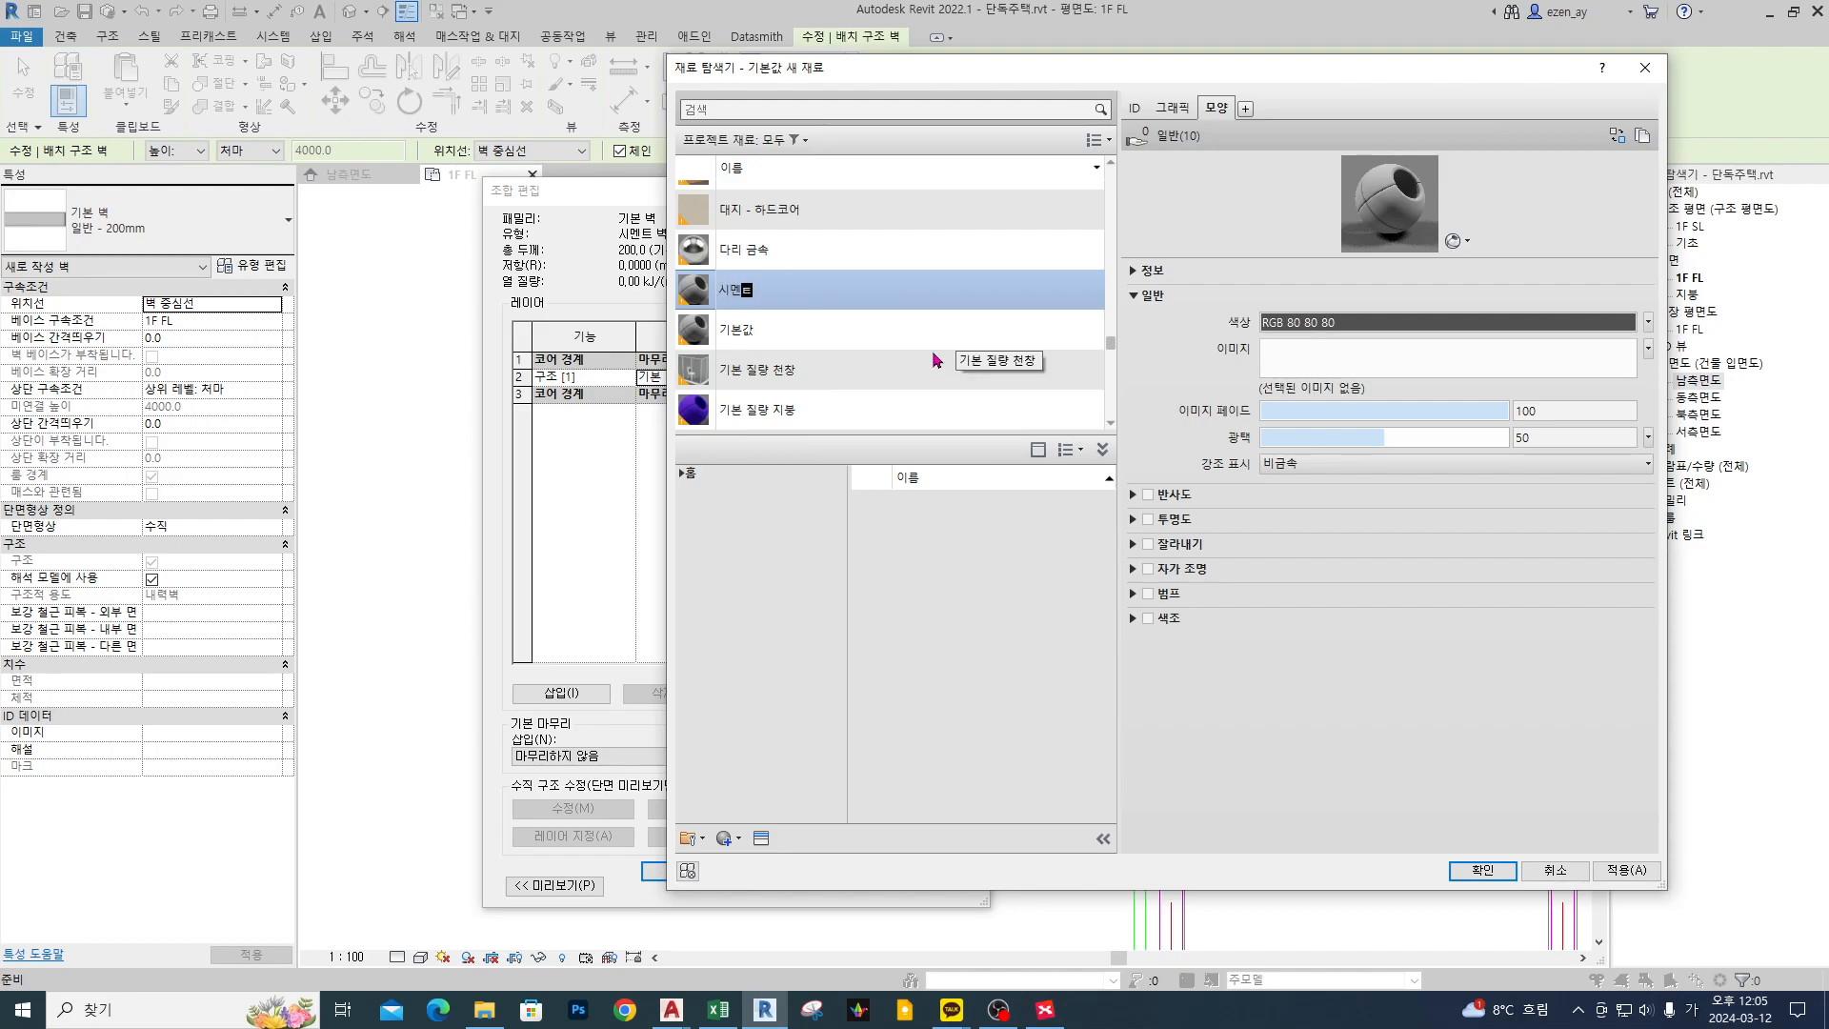
{"action": "type", "text": "ㅗㄹ 1"}
{"action": "key", "text": "BackSpace"}
{"action": "key", "text": "BackSpace"}
{"action": "key", "text": "BackSpace"}
{"action": "key", "text": "BackSpace"}
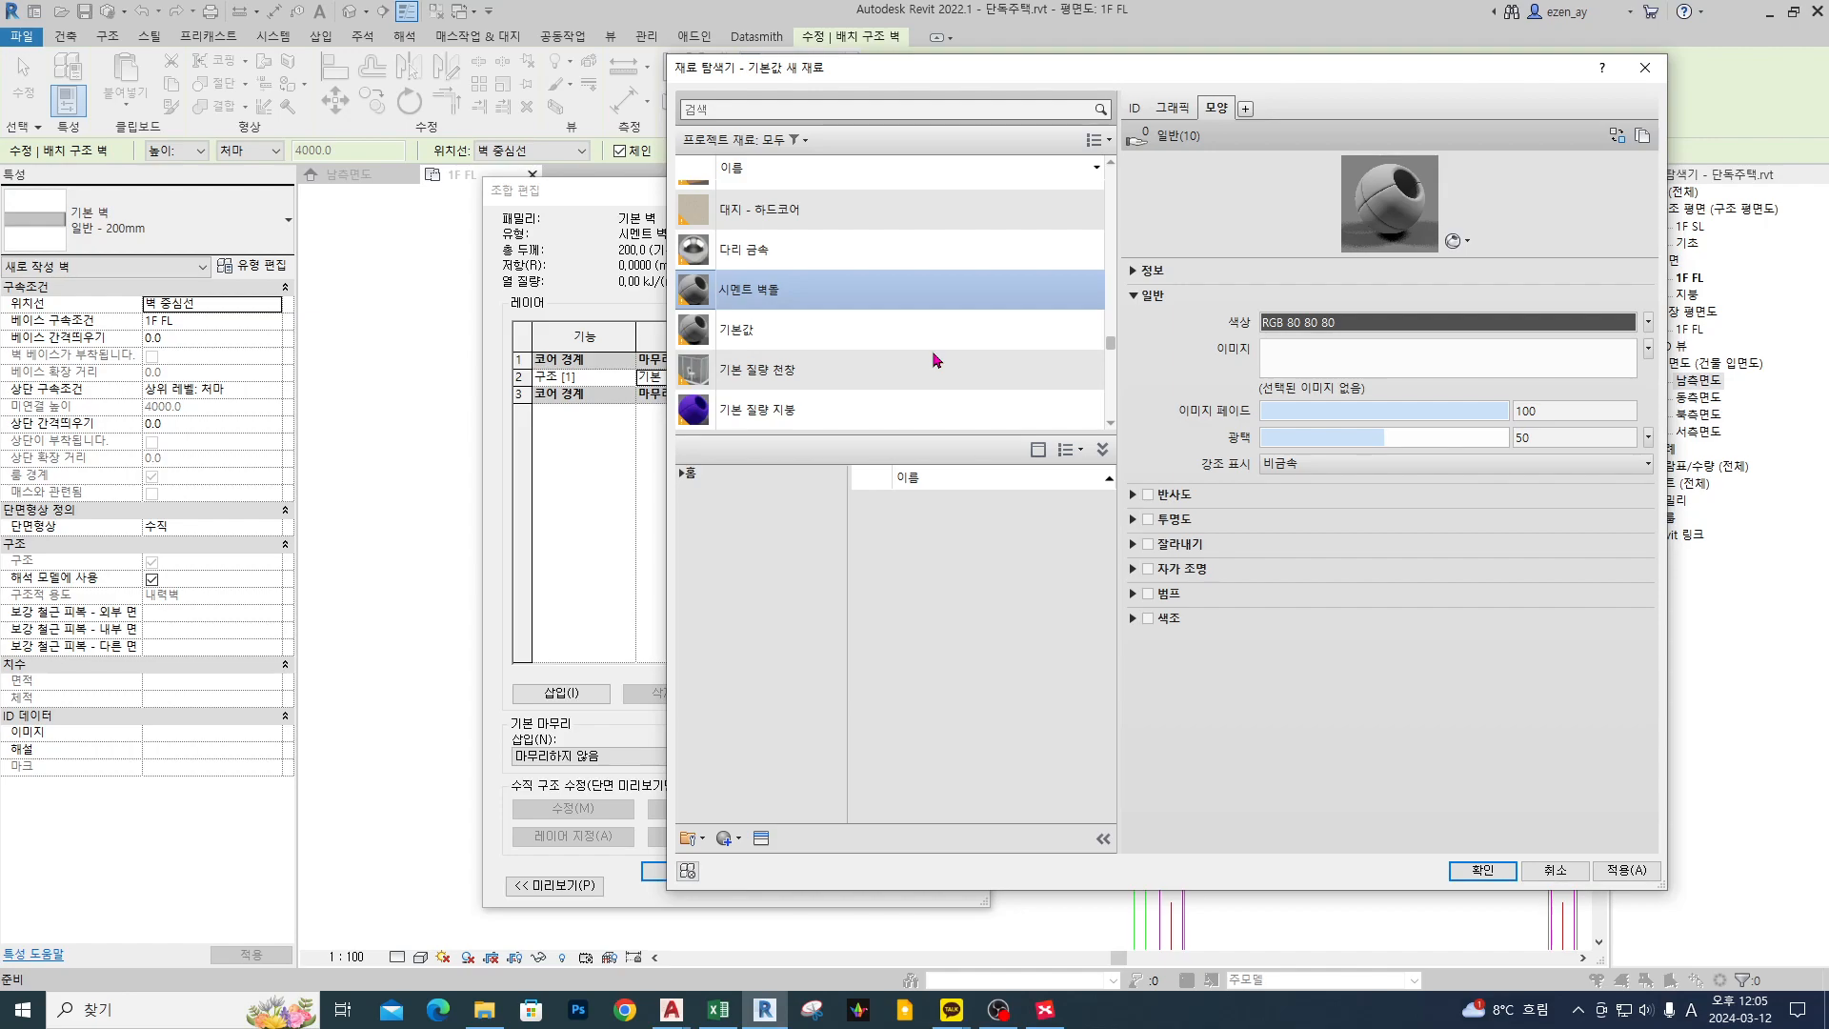
- Display the graphics settings of the 시멘트 벽돌 material and open the fill pattern choices for the cut pattern's foreground
{"action": "scroll", "coordinate": [934, 354], "scroll_direction": "down", "scroll_amount": 2}
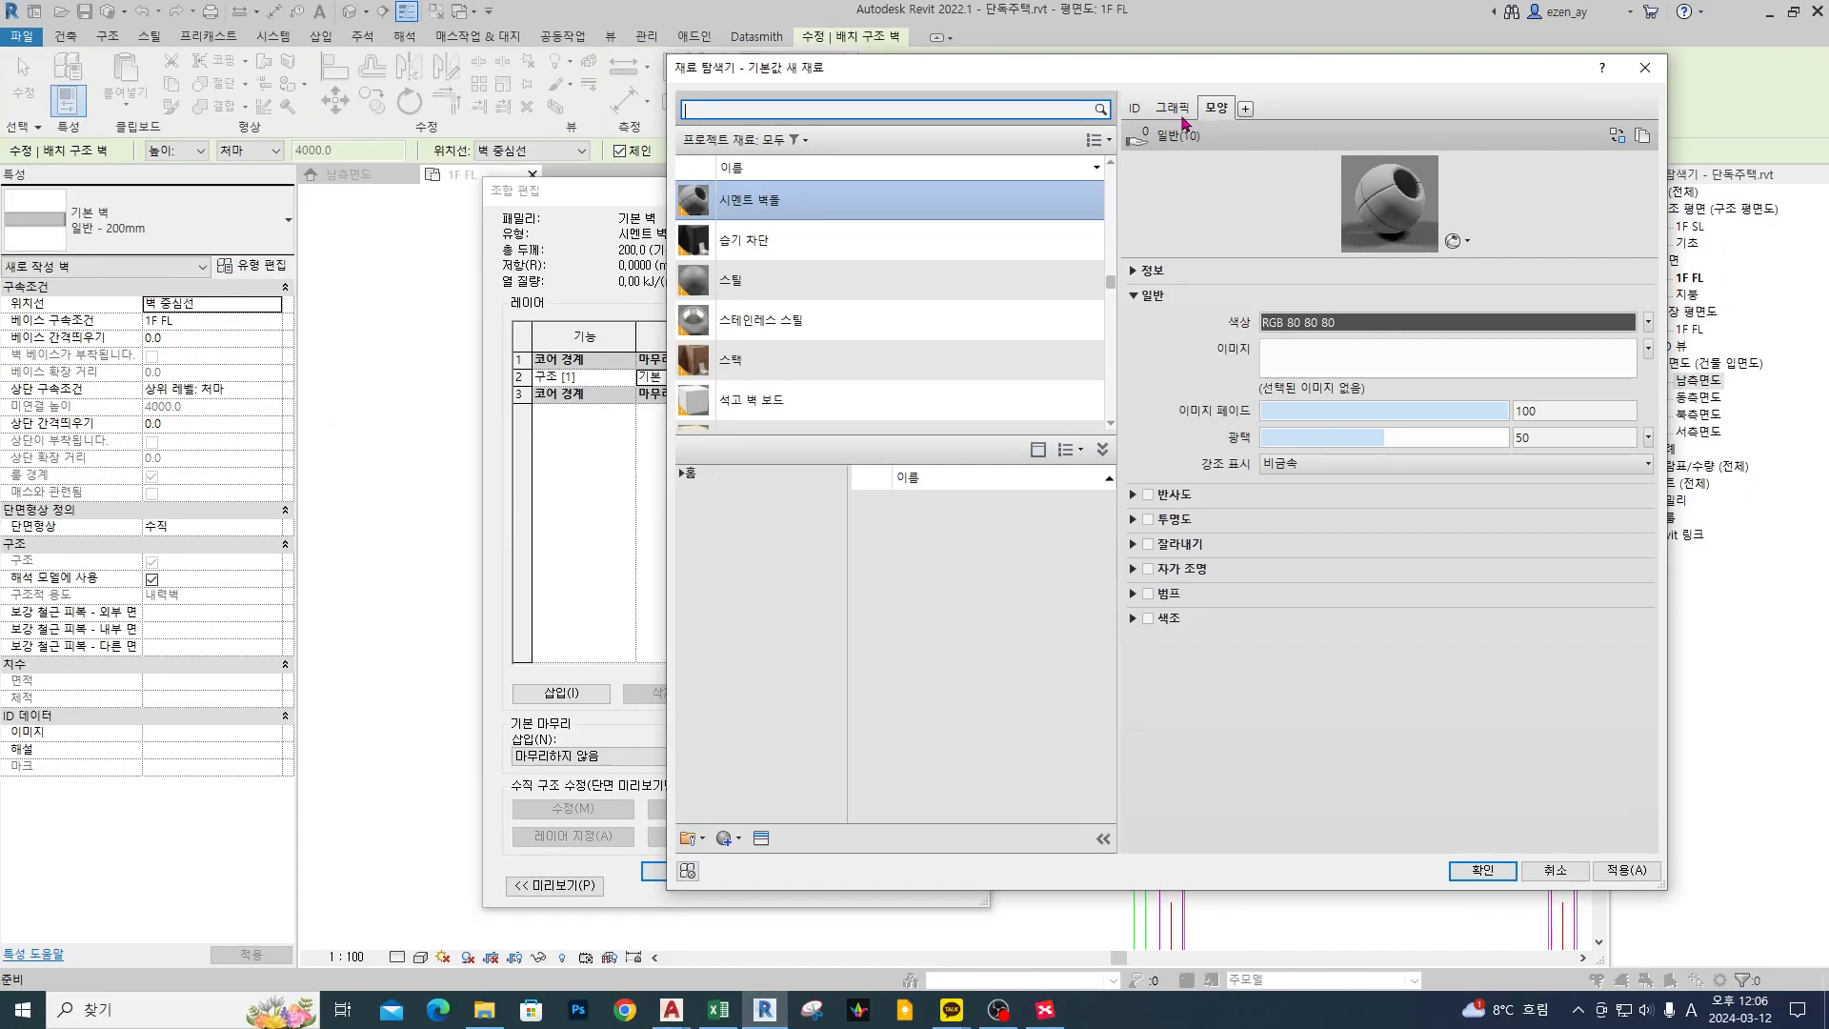
{"action": "left_click", "coordinate": [1177, 112]}
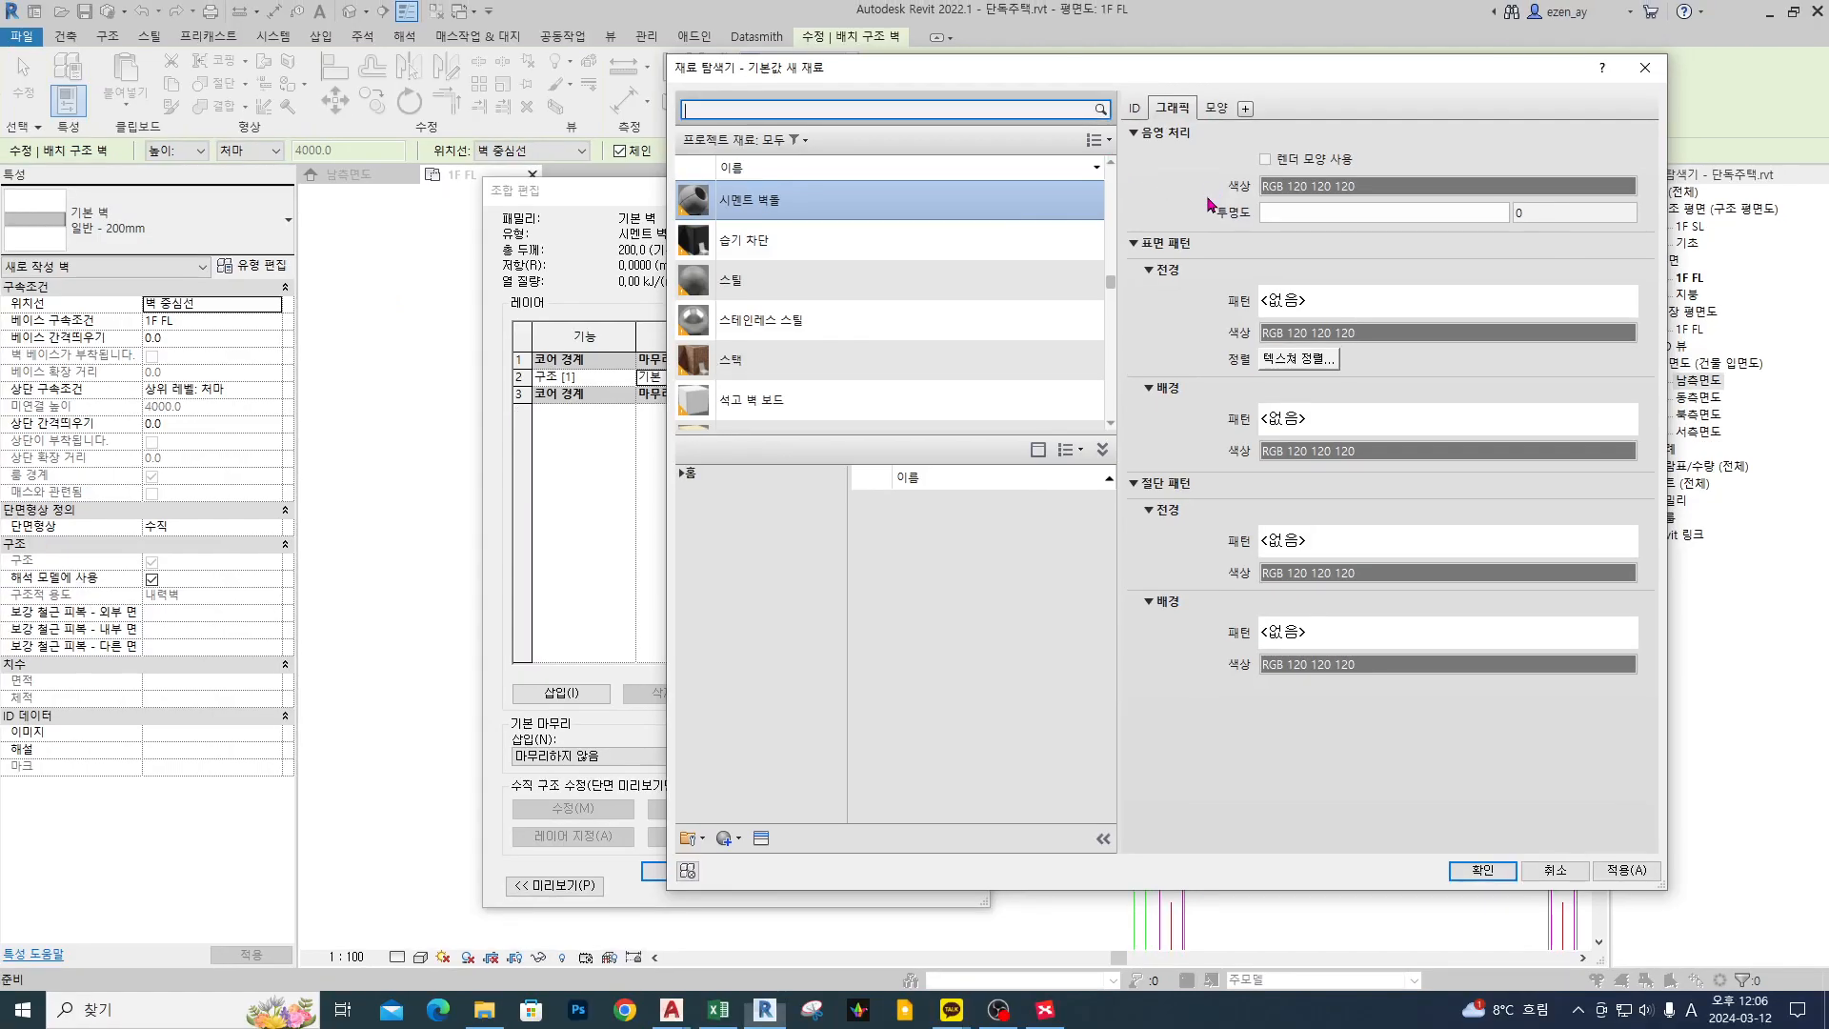
{"action": "scroll", "coordinate": [891, 304], "scroll_direction": "down", "scroll_amount": 1}
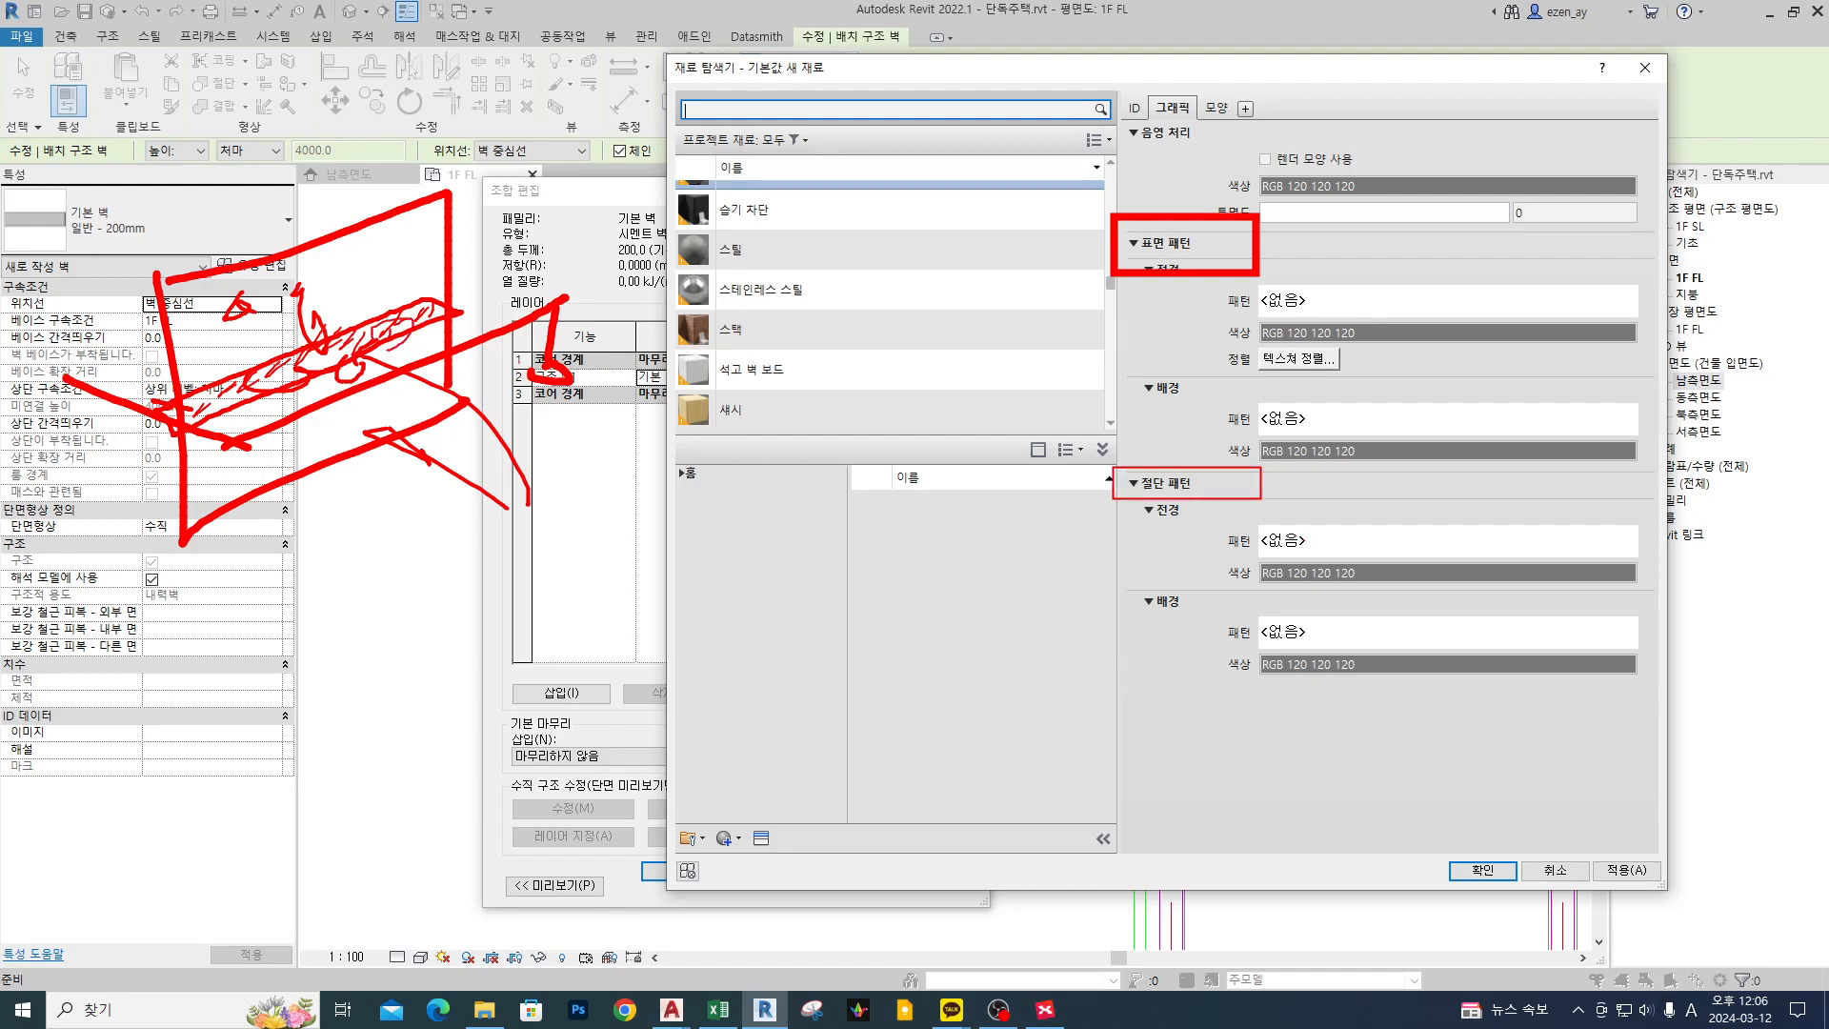
{"action": "key", "text": "Escape"}
{"action": "left_click_drag", "start_coordinate": [1131, 252], "coordinate": [1202, 416]}
{"action": "left_click_drag", "start_coordinate": [1127, 485], "coordinate": [1192, 644]}
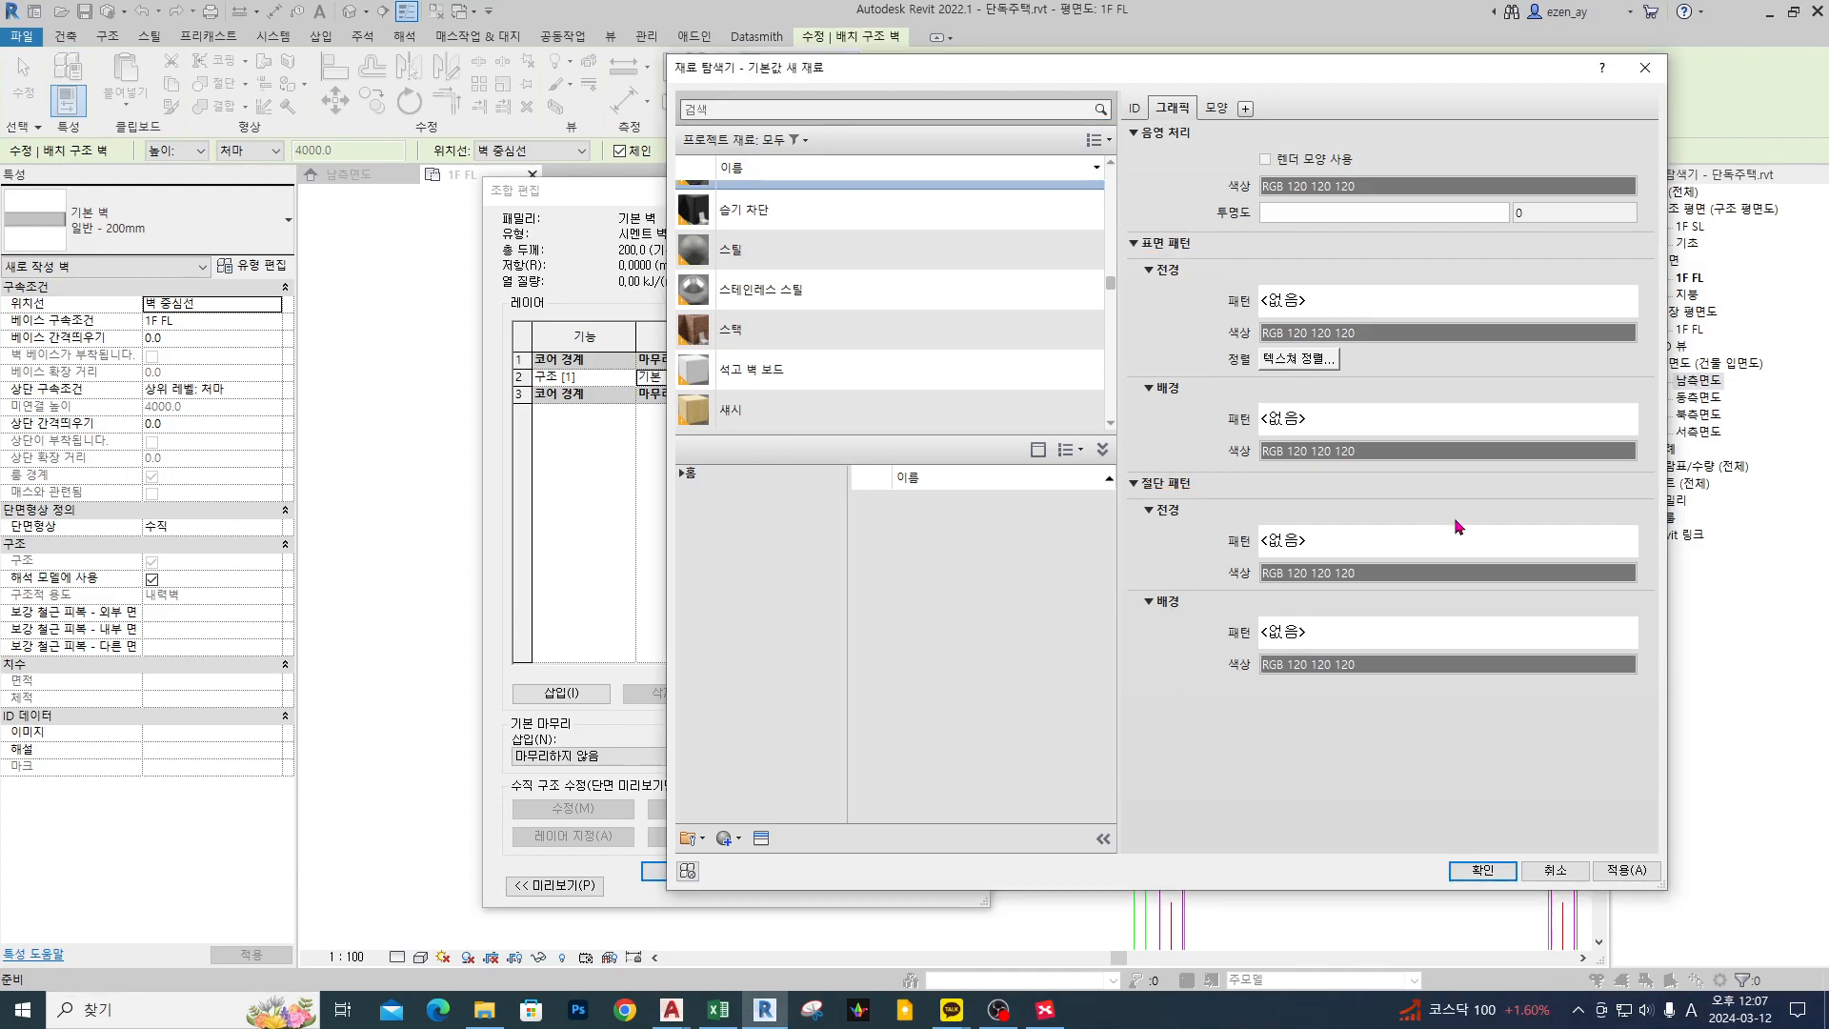
{"action": "left_click", "coordinate": [1421, 539]}
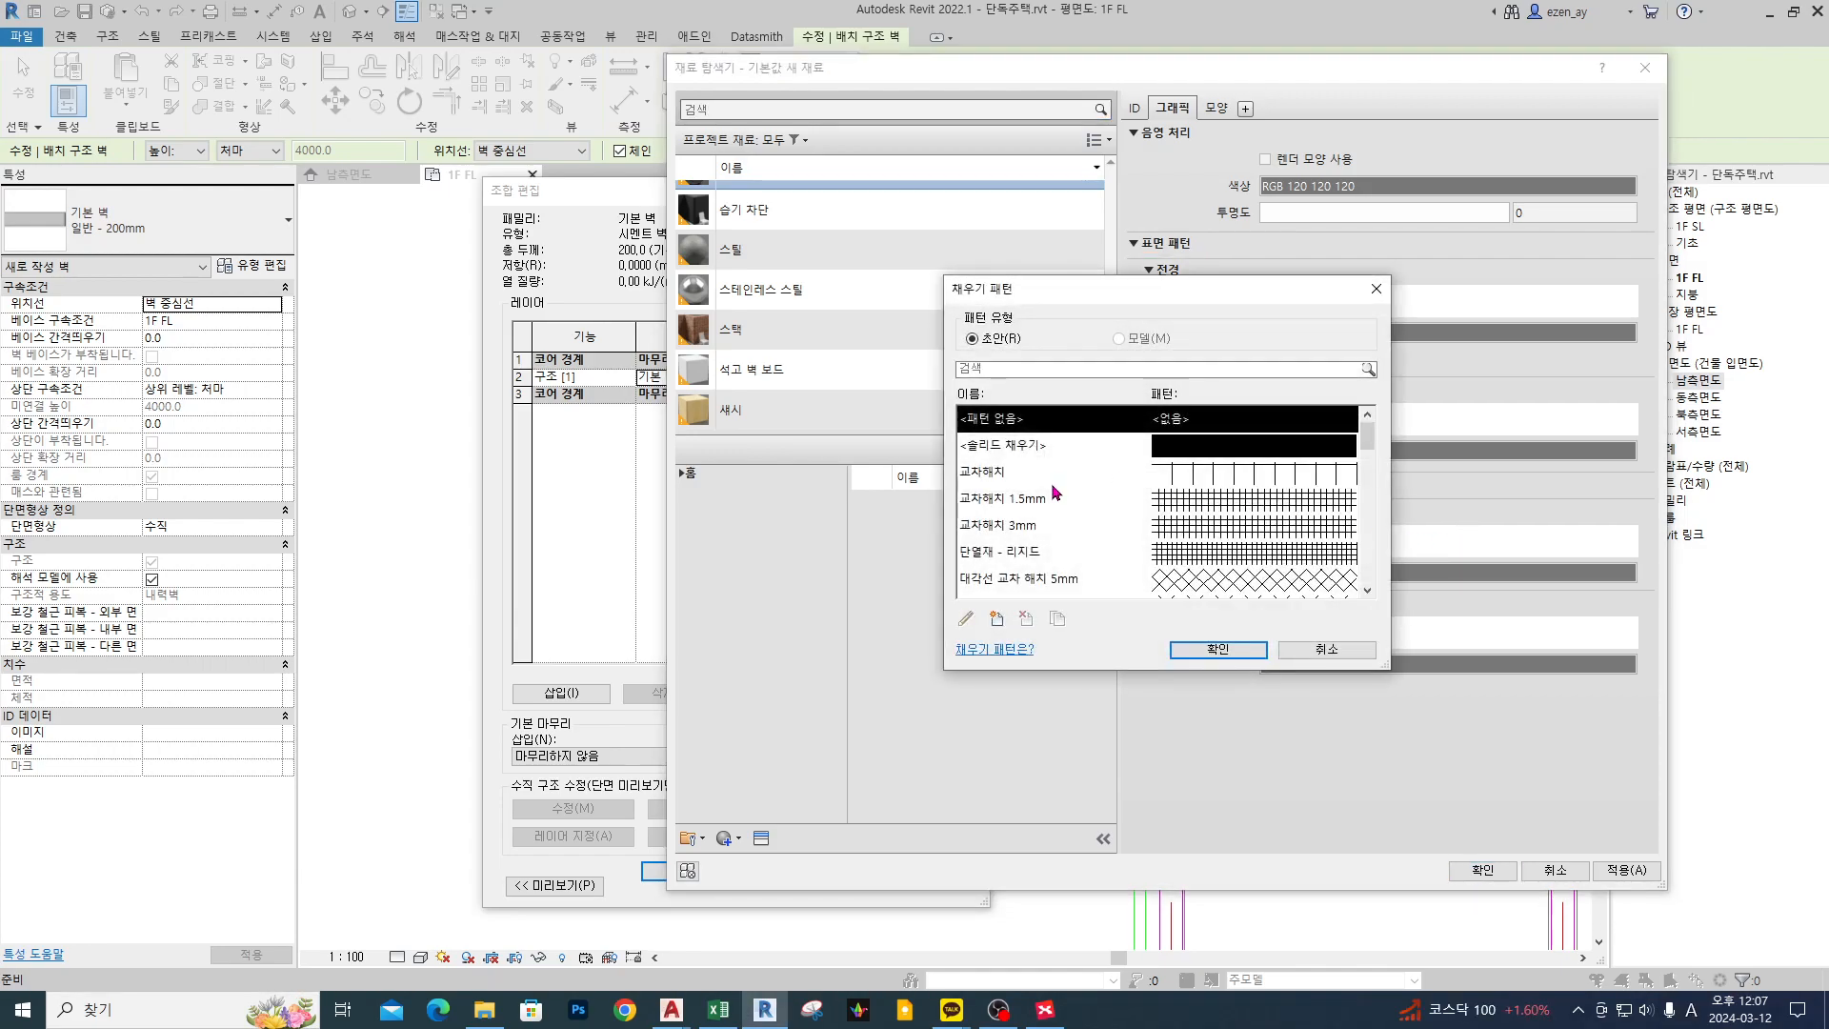
{"action": "mouse_move", "coordinate": [351, 299]}
{"action": "left_mouse_down"}
{"action": "mouse_move", "coordinate": [376, 331]}
{"action": "mouse_move", "coordinate": [326, 367]}
{"action": "left_mouse_up"}
{"action": "mouse_move", "coordinate": [402, 310]}
{"action": "left_mouse_down"}
{"action": "mouse_move", "coordinate": [386, 367]}
{"action": "mouse_move", "coordinate": [393, 336]}
{"action": "left_mouse_up"}
{"action": "left_click", "coordinate": [443, 360]}
{"action": "left_click_drag", "start_coordinate": [398, 317], "coordinate": [569, 303]}
{"action": "mouse_move", "coordinate": [477, 369]}
{"action": "left_mouse_down"}
{"action": "mouse_move", "coordinate": [569, 326]}
{"action": "mouse_move", "coordinate": [580, 356]}
{"action": "left_mouse_up"}
{"action": "mouse_move", "coordinate": [493, 416]}
{"action": "left_mouse_down"}
{"action": "mouse_move", "coordinate": [583, 383]}
{"action": "mouse_move", "coordinate": [583, 409]}
{"action": "left_mouse_up"}
{"action": "left_click_drag", "start_coordinate": [530, 461], "coordinate": [576, 439]}
{"action": "left_click_drag", "start_coordinate": [475, 484], "coordinate": [532, 459]}
{"action": "left_click_drag", "start_coordinate": [482, 514], "coordinate": [590, 464]}
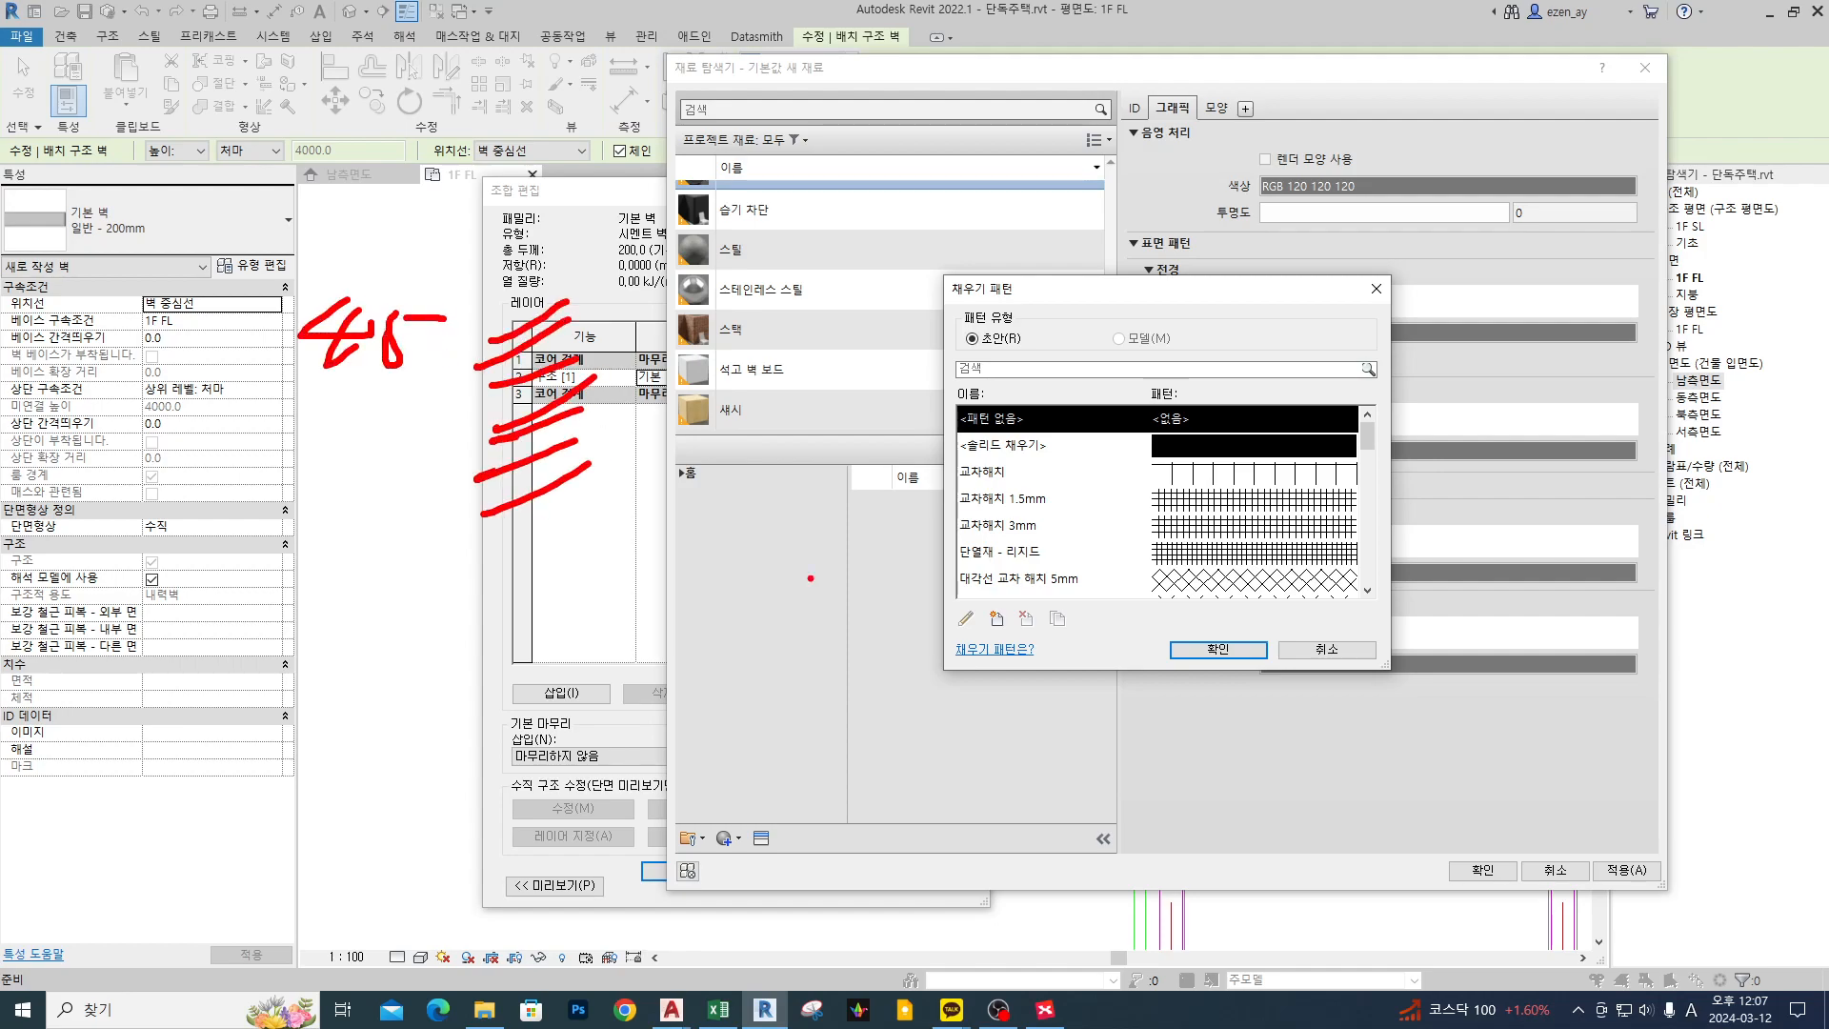
{"action": "key", "text": "e"}
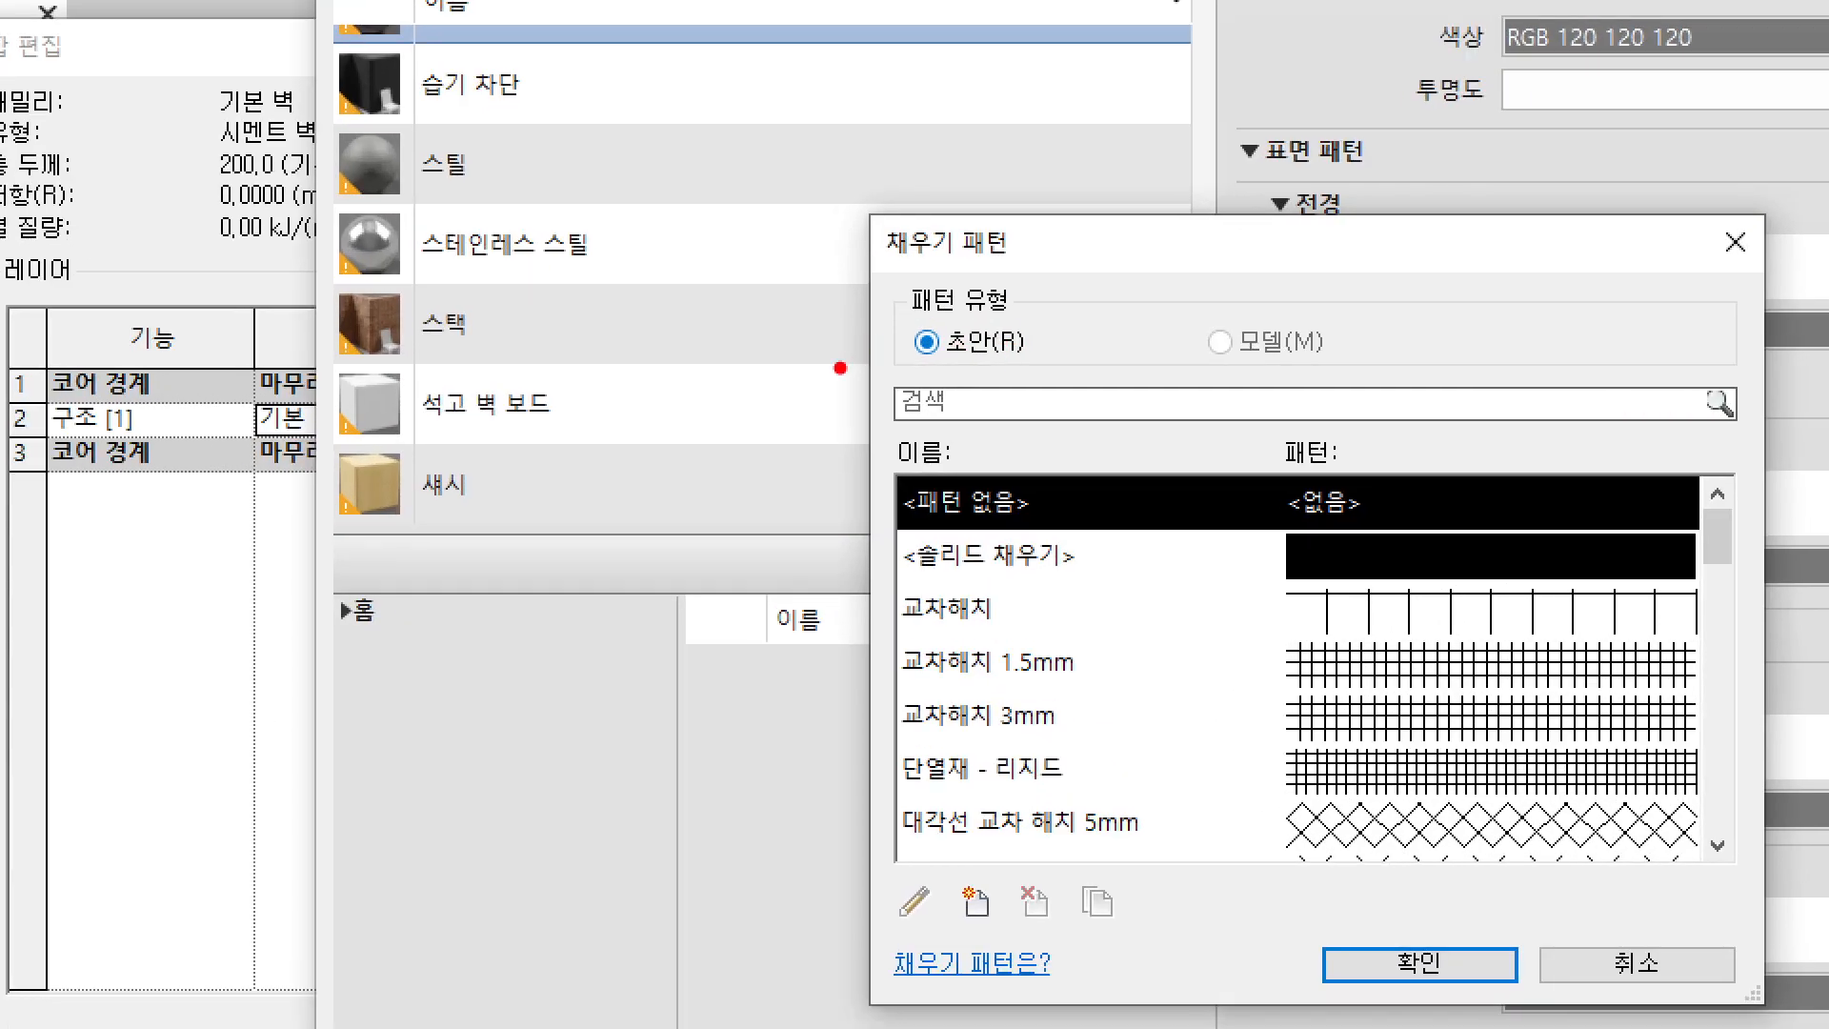
{"action": "left_click_drag", "start_coordinate": [886, 372], "coordinate": [1118, 274]}
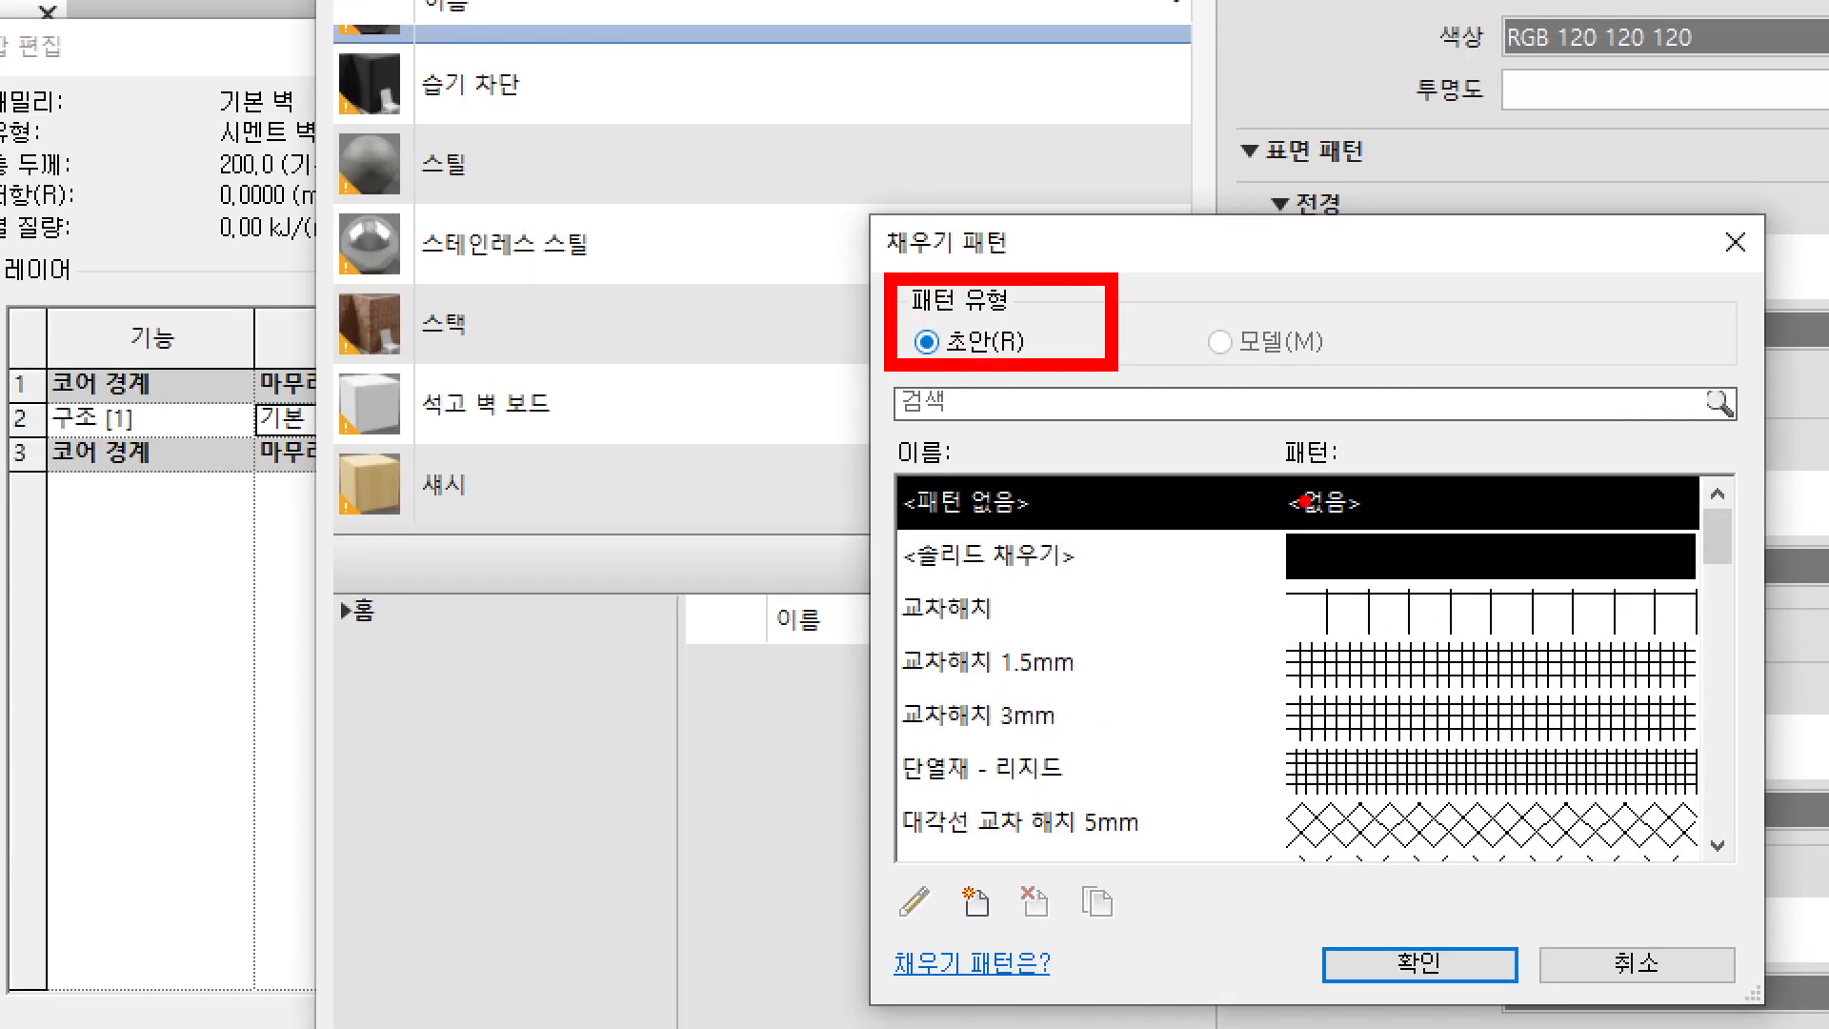
{"action": "key", "text": "Escape"}
- Look through the drafting fill patterns and start a new one named 대각선 45
{"action": "scroll", "coordinate": [1073, 541], "scroll_direction": "down", "scroll_amount": 1}
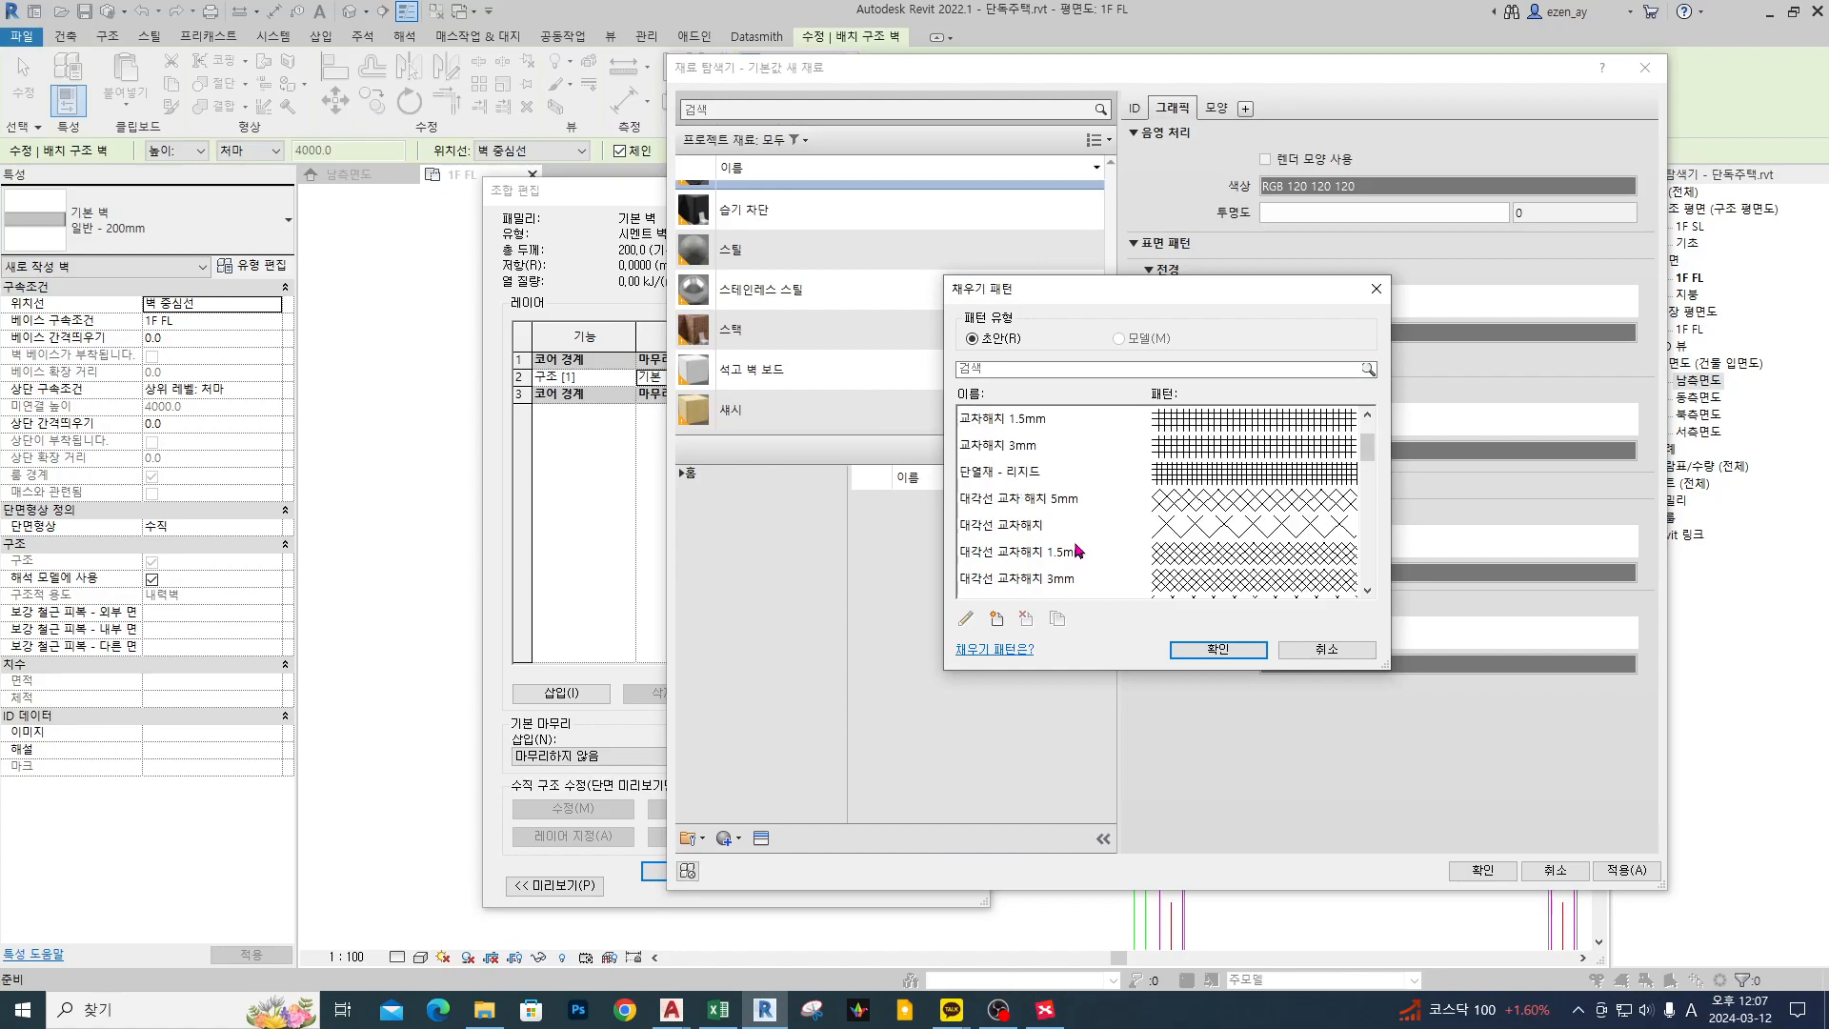
{"action": "scroll", "coordinate": [1072, 541], "scroll_direction": "up", "scroll_amount": 1}
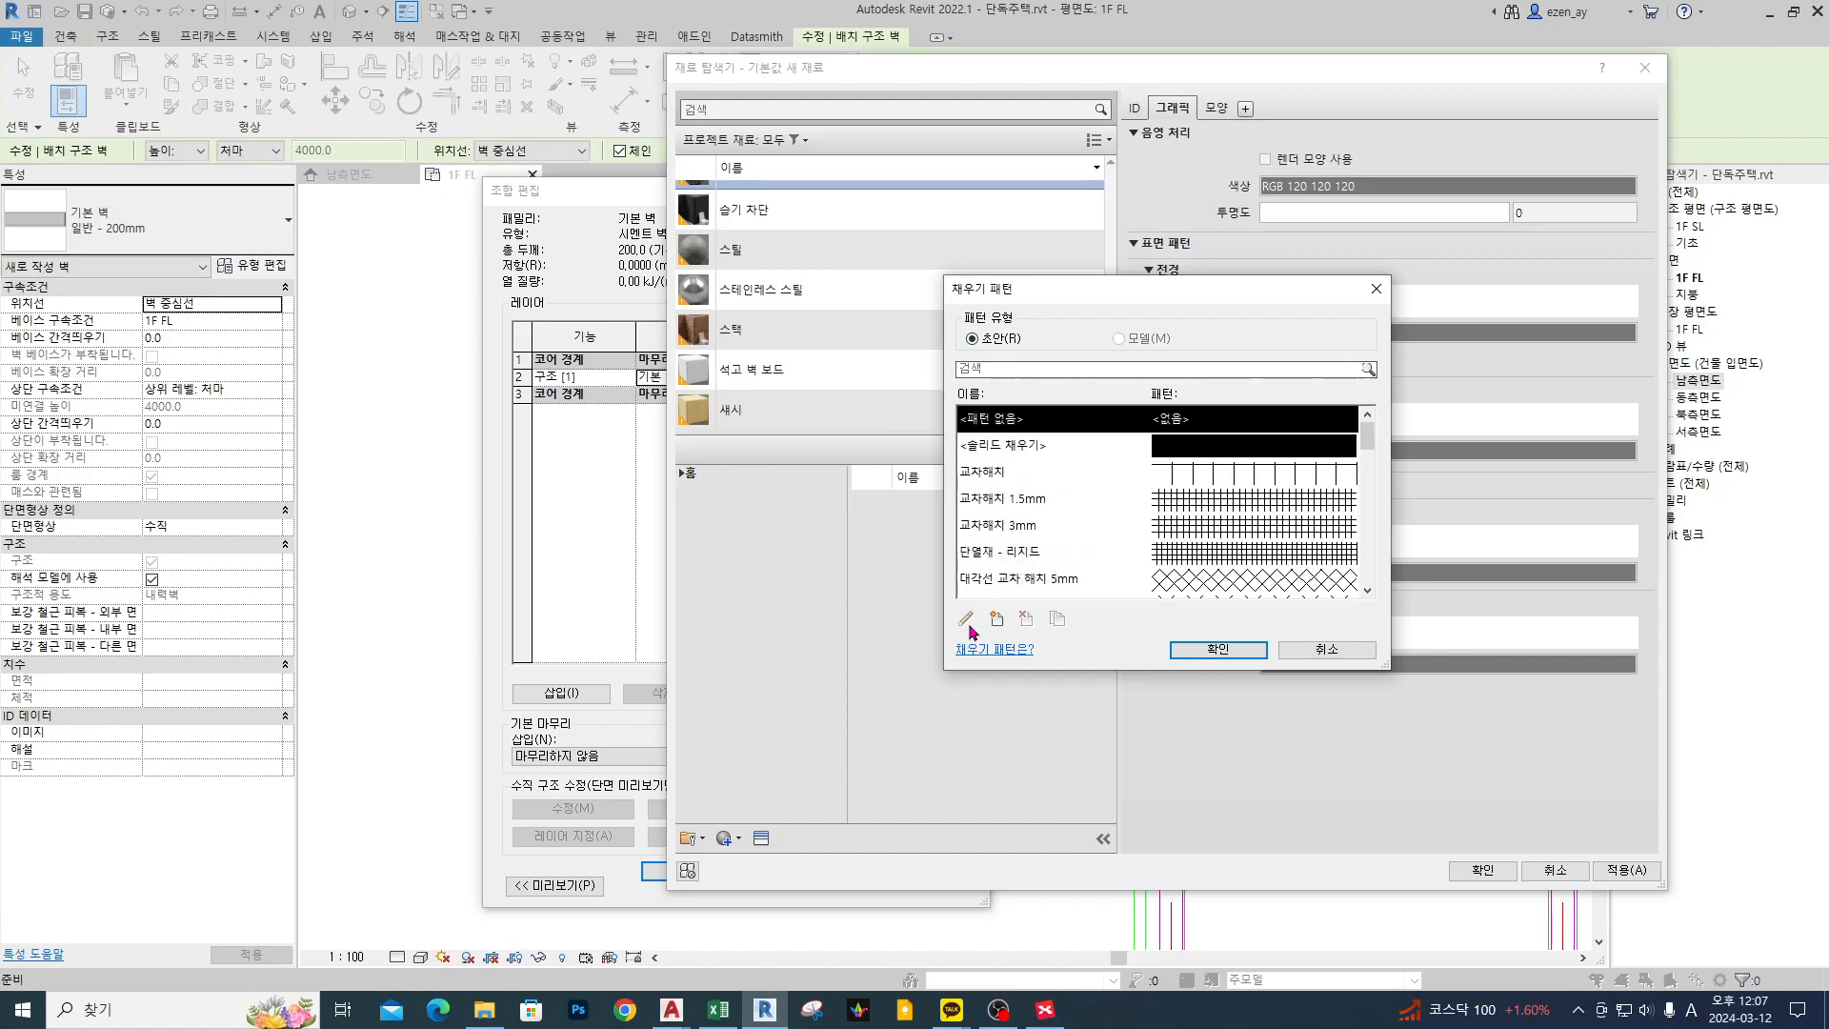
{"action": "left_click_drag", "start_coordinate": [1100, 289], "coordinate": [742, 346]}
{"action": "left_click_drag", "start_coordinate": [1105, 466], "coordinate": [1331, 517]}
{"action": "key", "text": "Escape"}
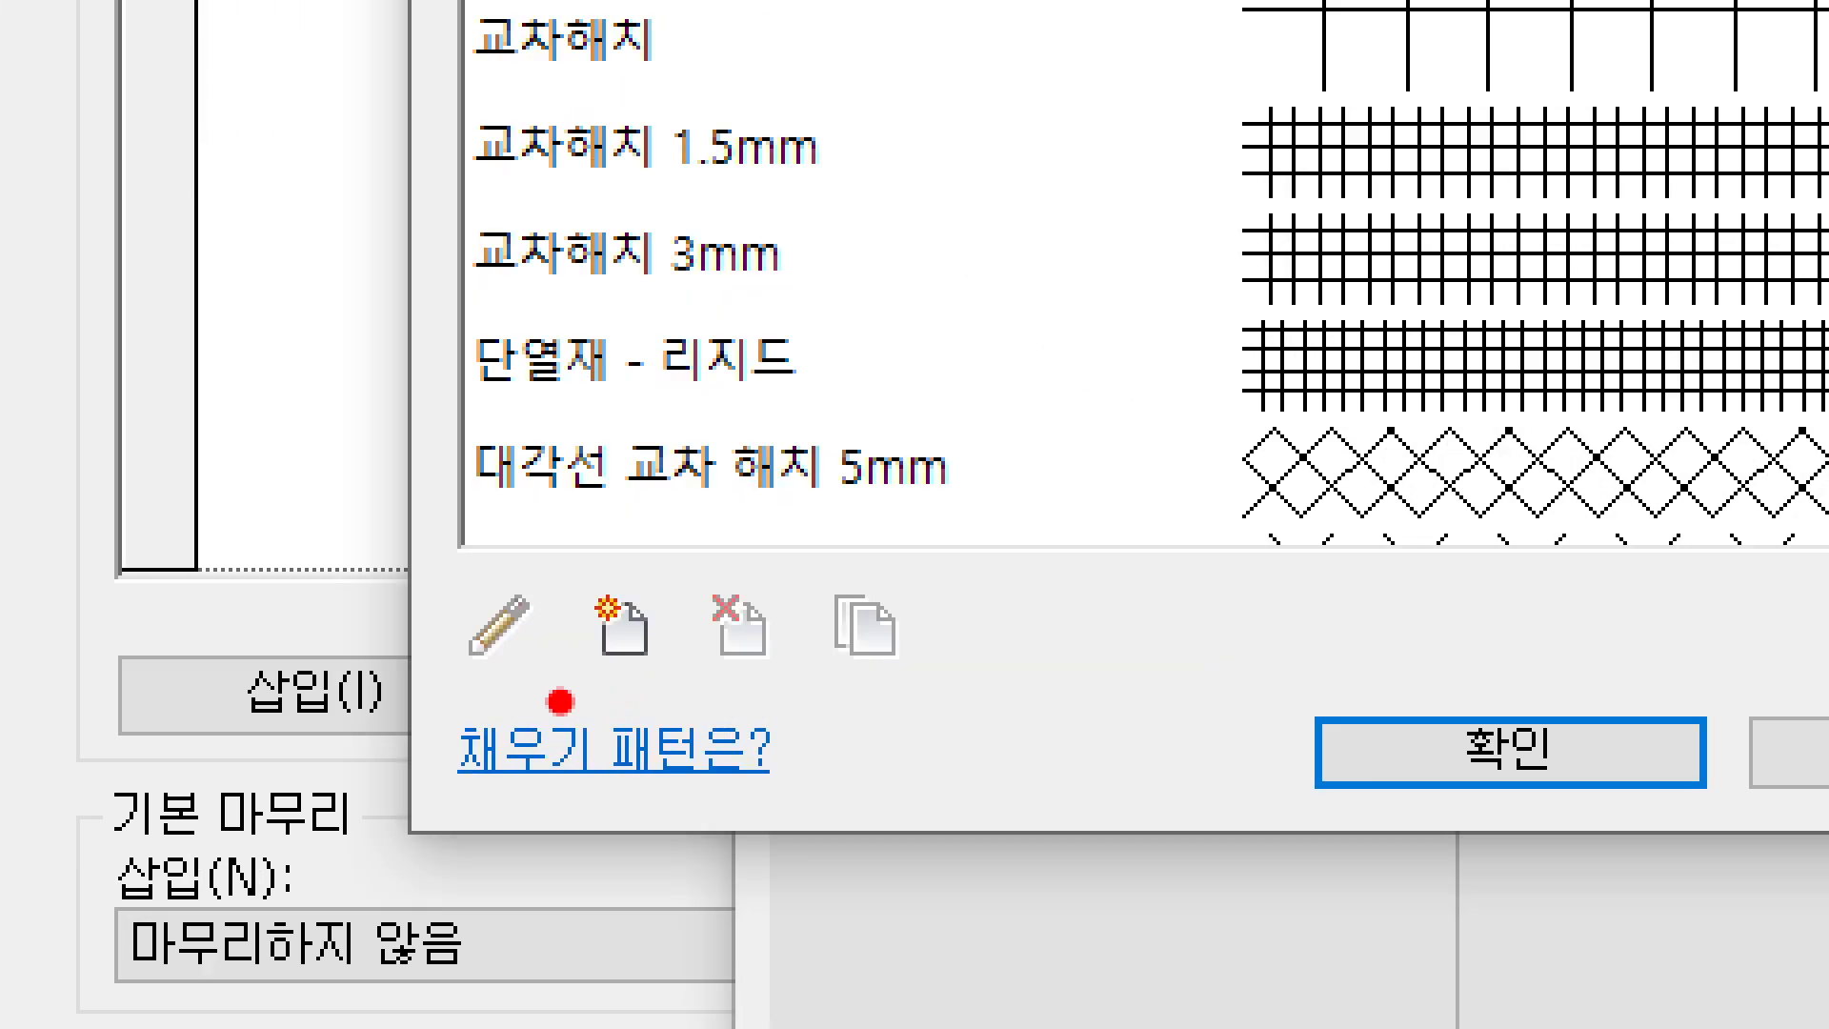
{"action": "left_click_drag", "start_coordinate": [620, 697], "coordinate": [678, 651]}
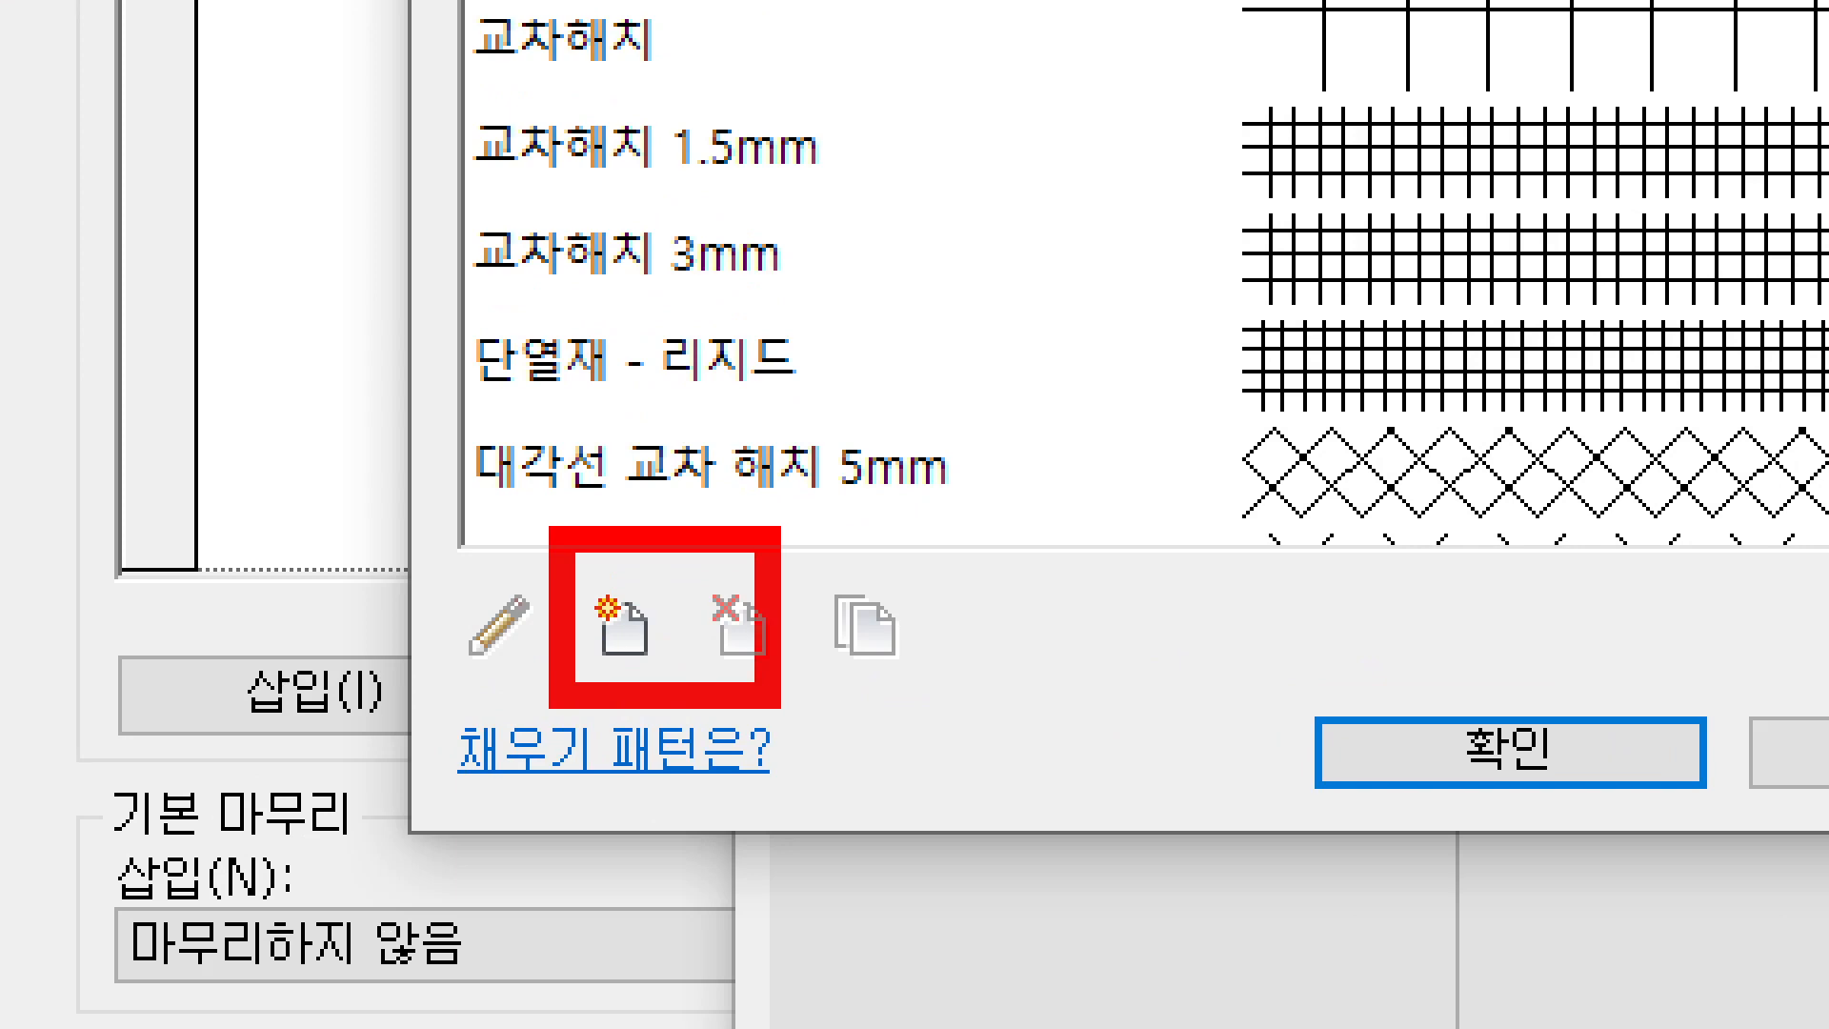
{"action": "left_click_drag", "start_coordinate": [781, 709], "coordinate": [726, 679]}
{"action": "key", "text": "Escape"}
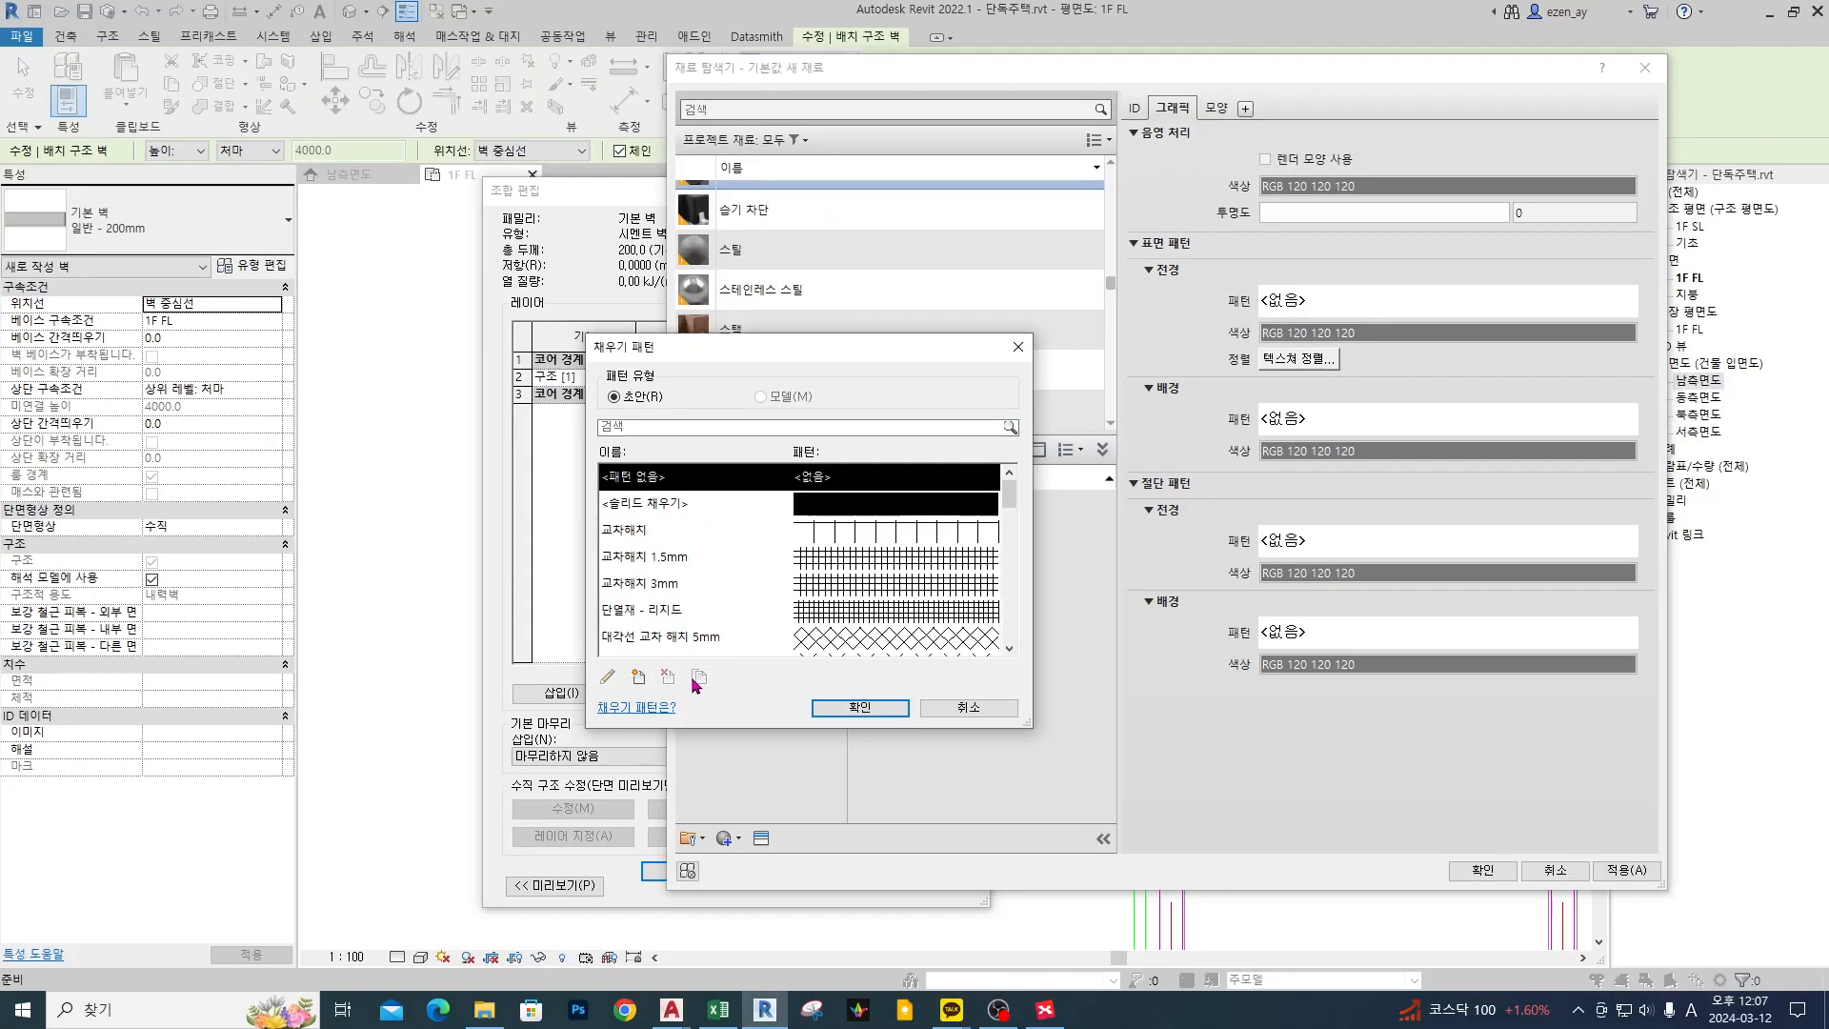
{"action": "left_click", "coordinate": [638, 676]}
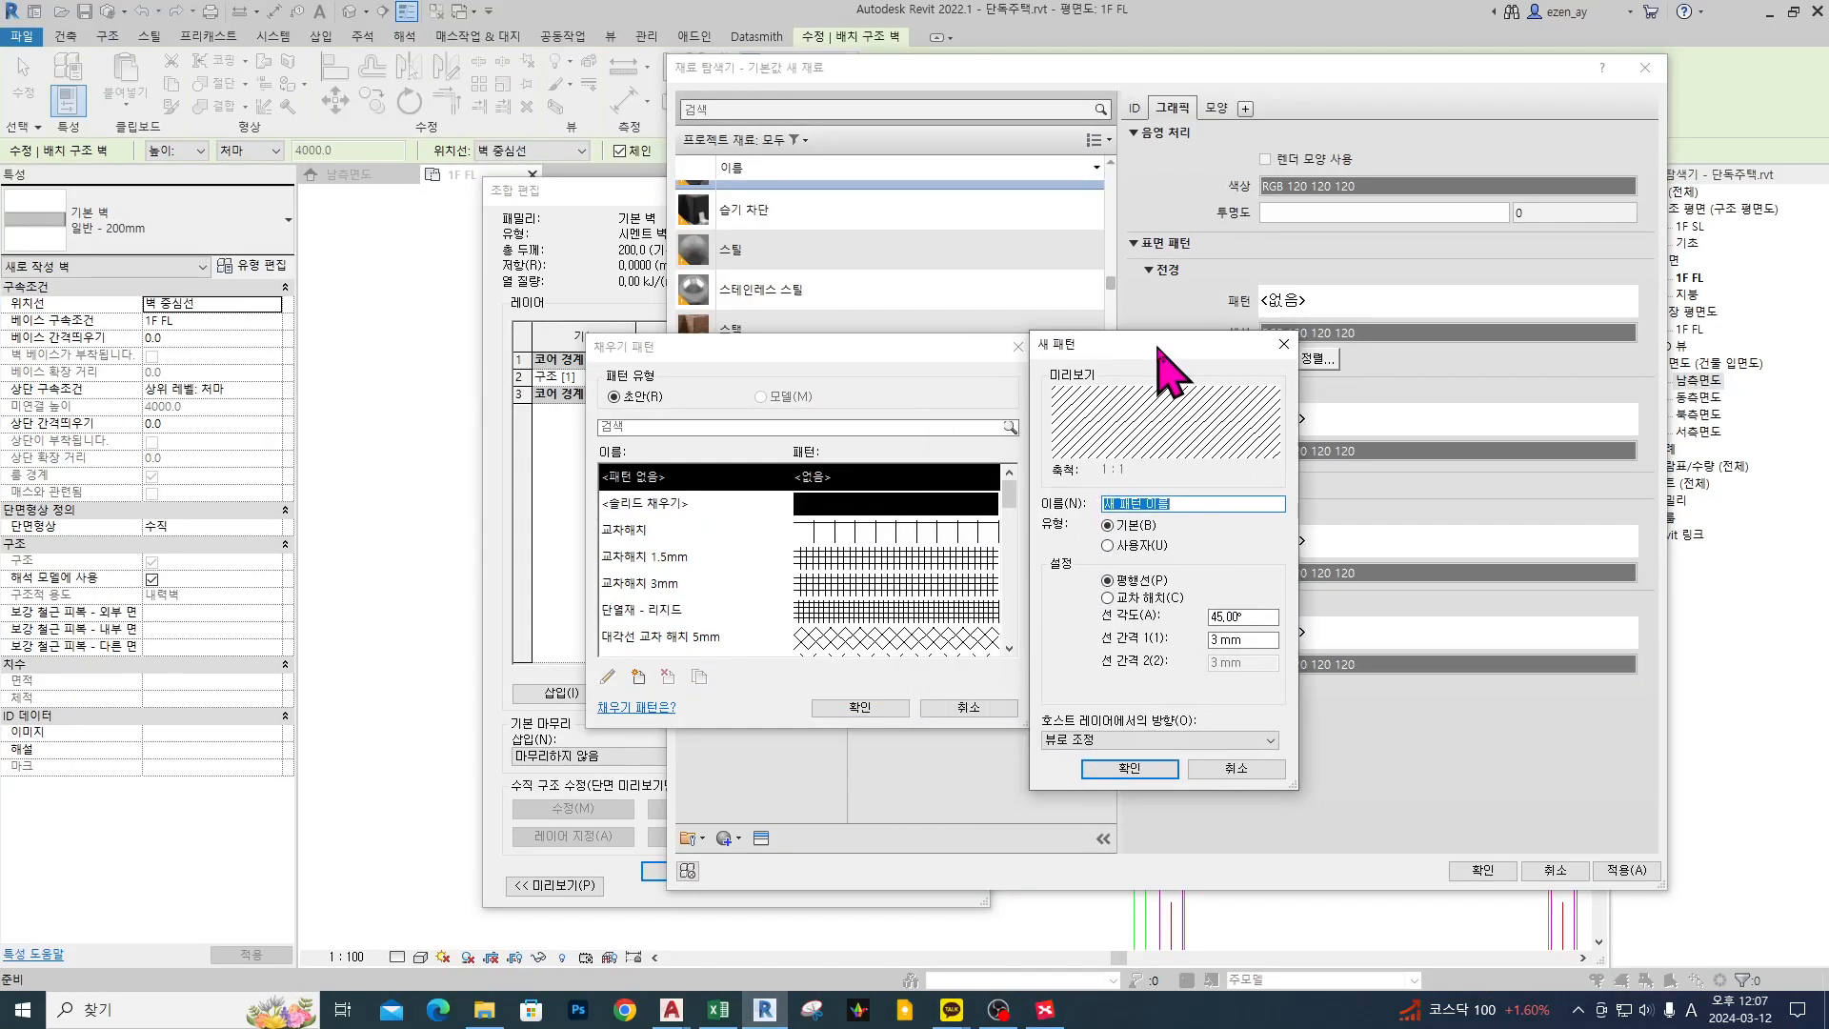
{"action": "type", "text": "eork"}
{"action": "key", "text": "Hangul"}
{"action": "type", "text": "대각선 45"}
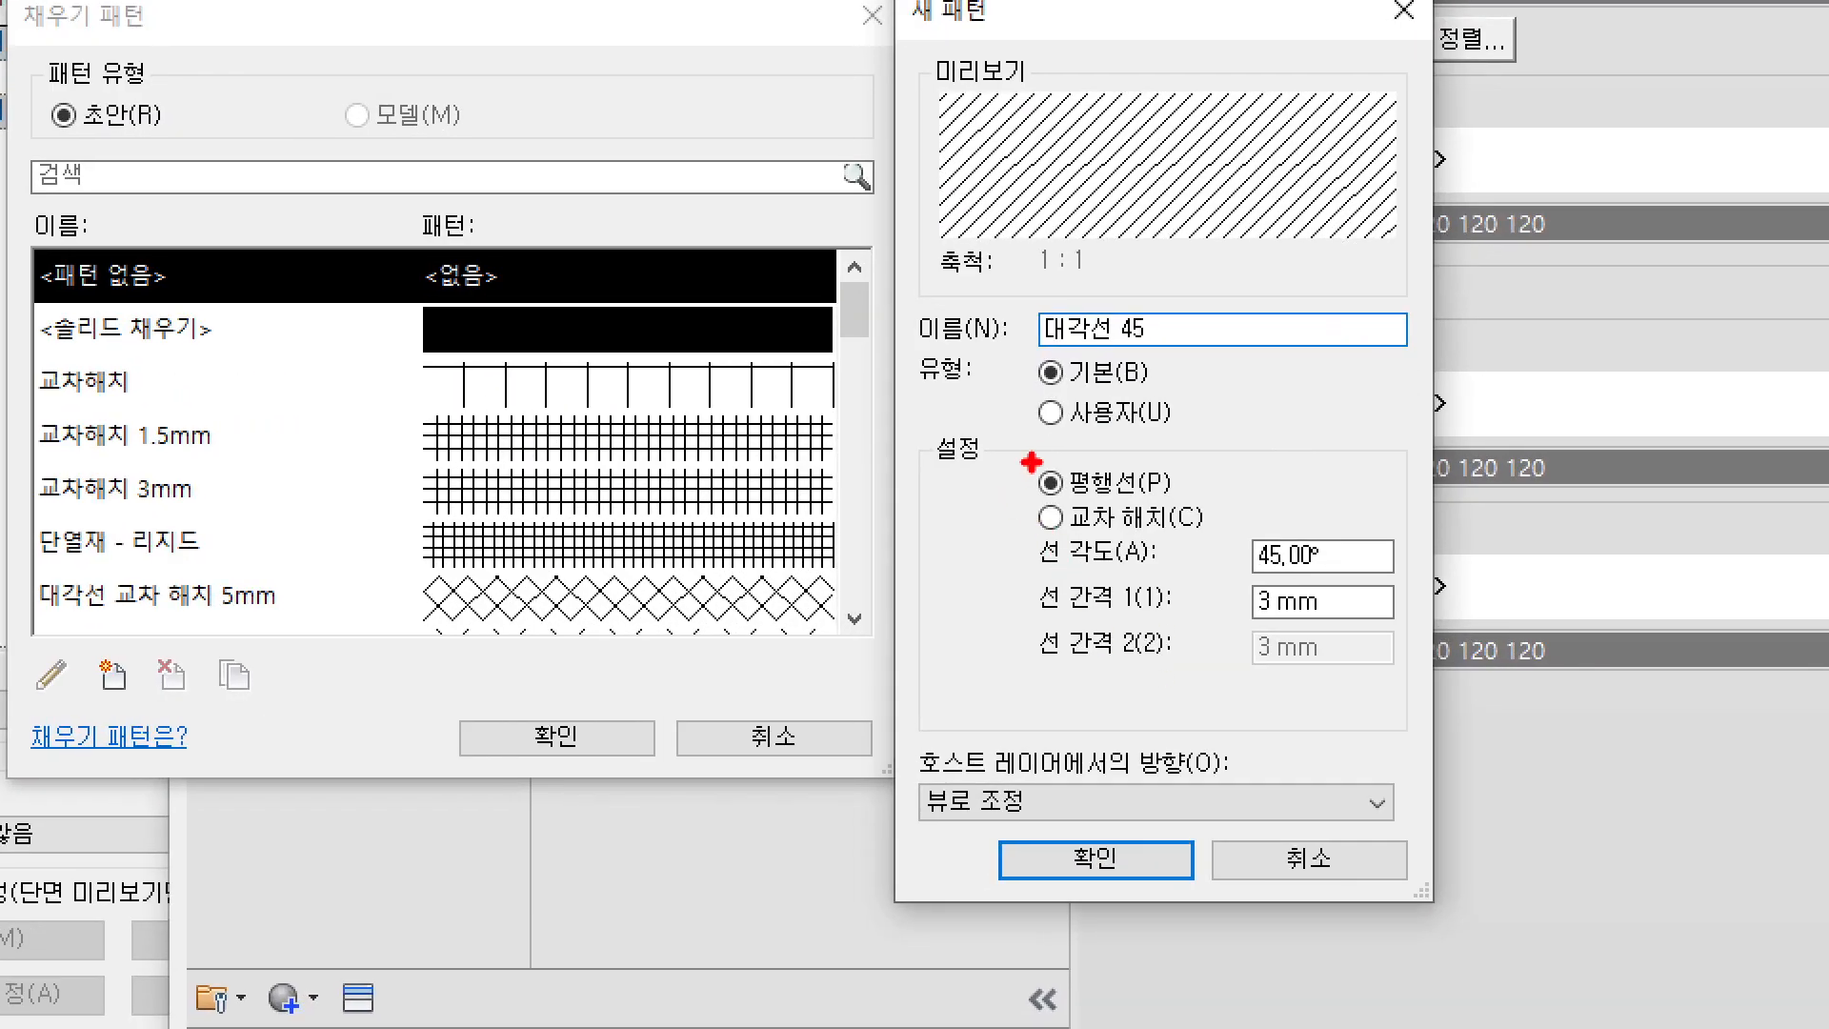
- Accept basic parallel lines at 45° with 3 mm spacing for the new pattern and apply it to the material's cut pattern foreground
{"action": "left_click_drag", "start_coordinate": [1005, 442], "coordinate": [1208, 400], "text": "ctrl+shift"}
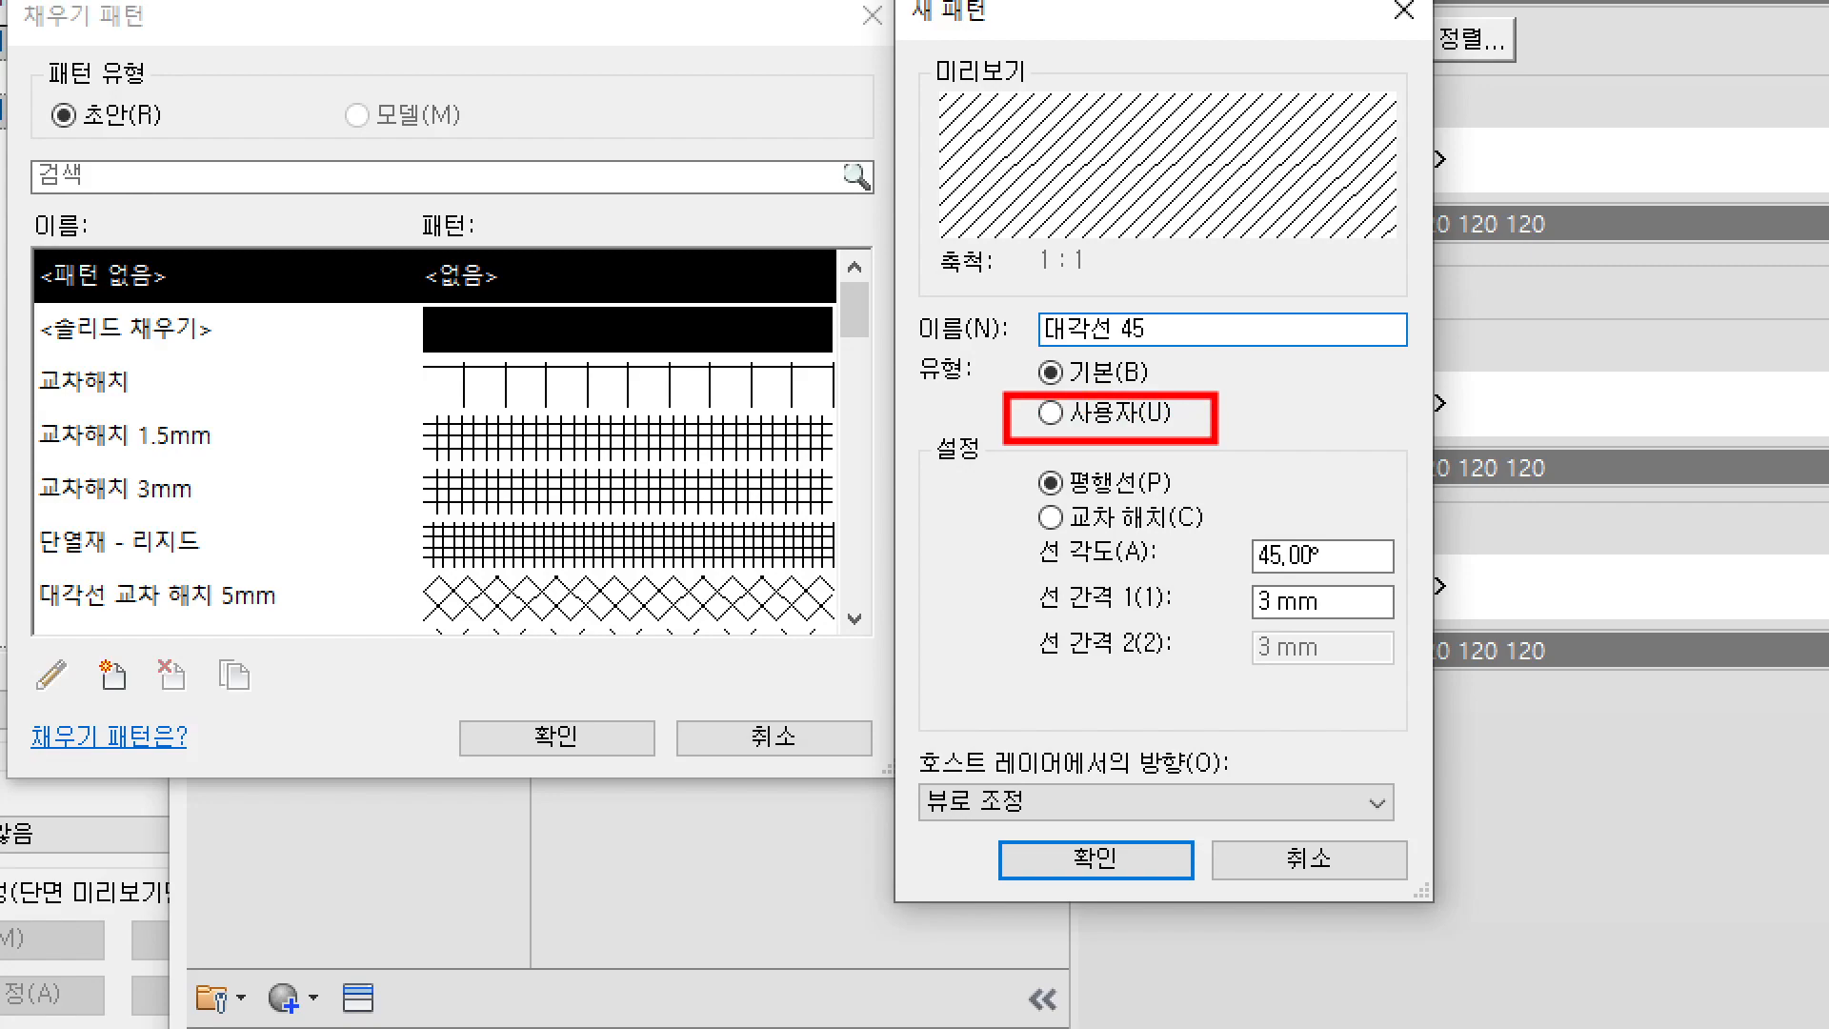
{"action": "left_click_drag", "start_coordinate": [1244, 411], "coordinate": [1280, 402]}
{"action": "mouse_move", "coordinate": [591, 448]}
{"action": "left_mouse_down"}
{"action": "mouse_move", "coordinate": [590, 434]}
{"action": "mouse_move", "coordinate": [574, 459]}
{"action": "mouse_move", "coordinate": [585, 440]}
{"action": "left_mouse_up"}
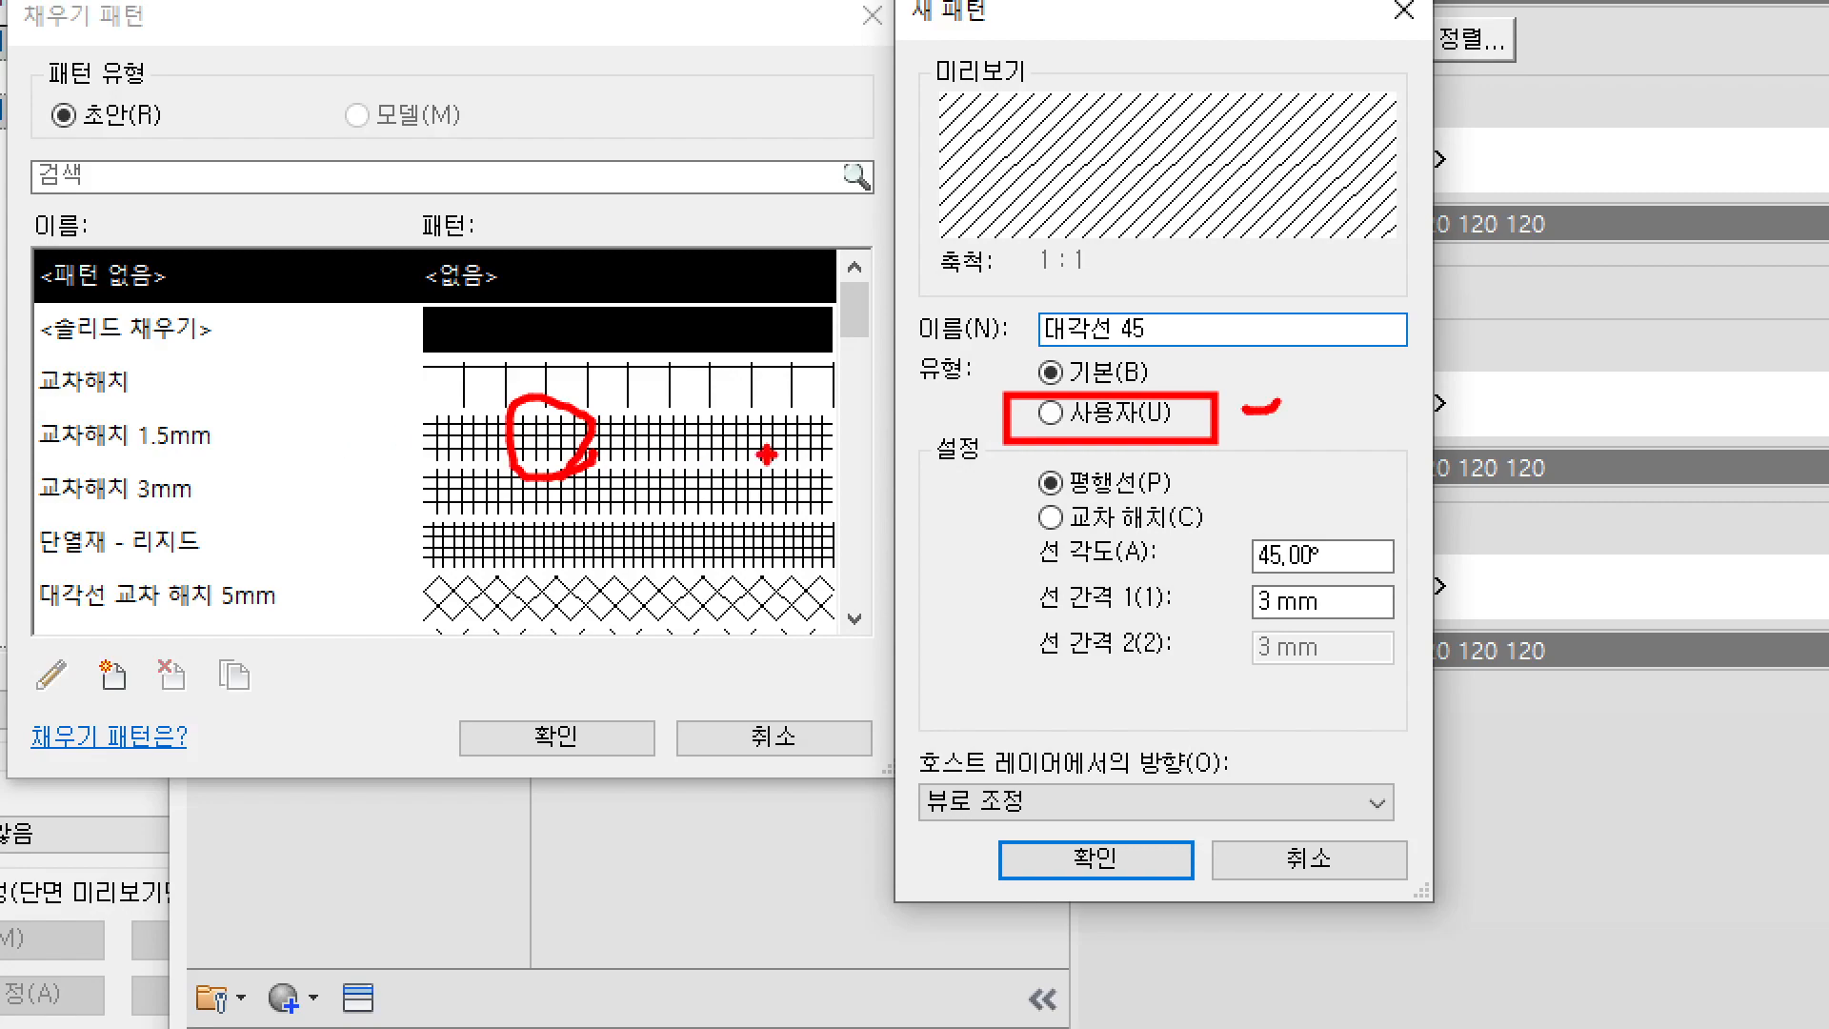
{"action": "left_click_drag", "start_coordinate": [903, 413], "coordinate": [981, 396]}
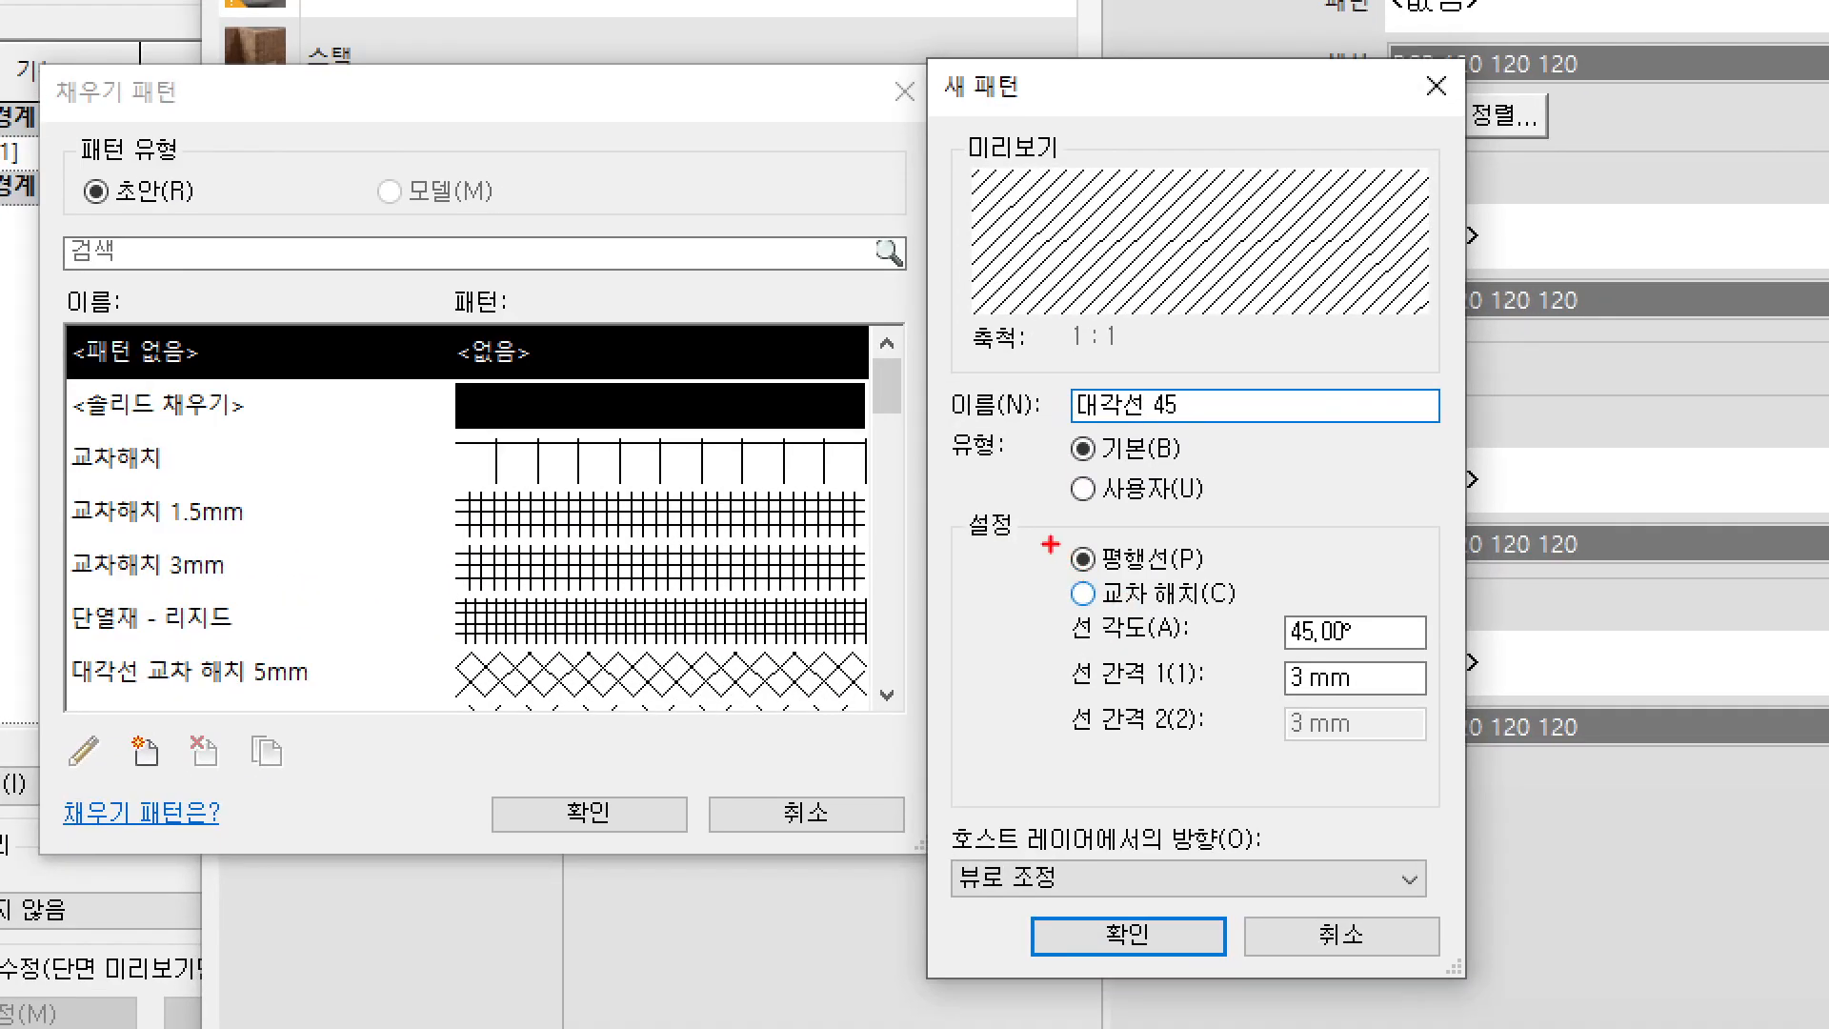
{"action": "mouse_move", "coordinate": [1081, 584]}
{"action": "left_mouse_down"}
{"action": "mouse_move", "coordinate": [1074, 558]}
{"action": "mouse_move", "coordinate": [1024, 609]}
{"action": "mouse_move", "coordinate": [1064, 595]}
{"action": "left_mouse_up"}
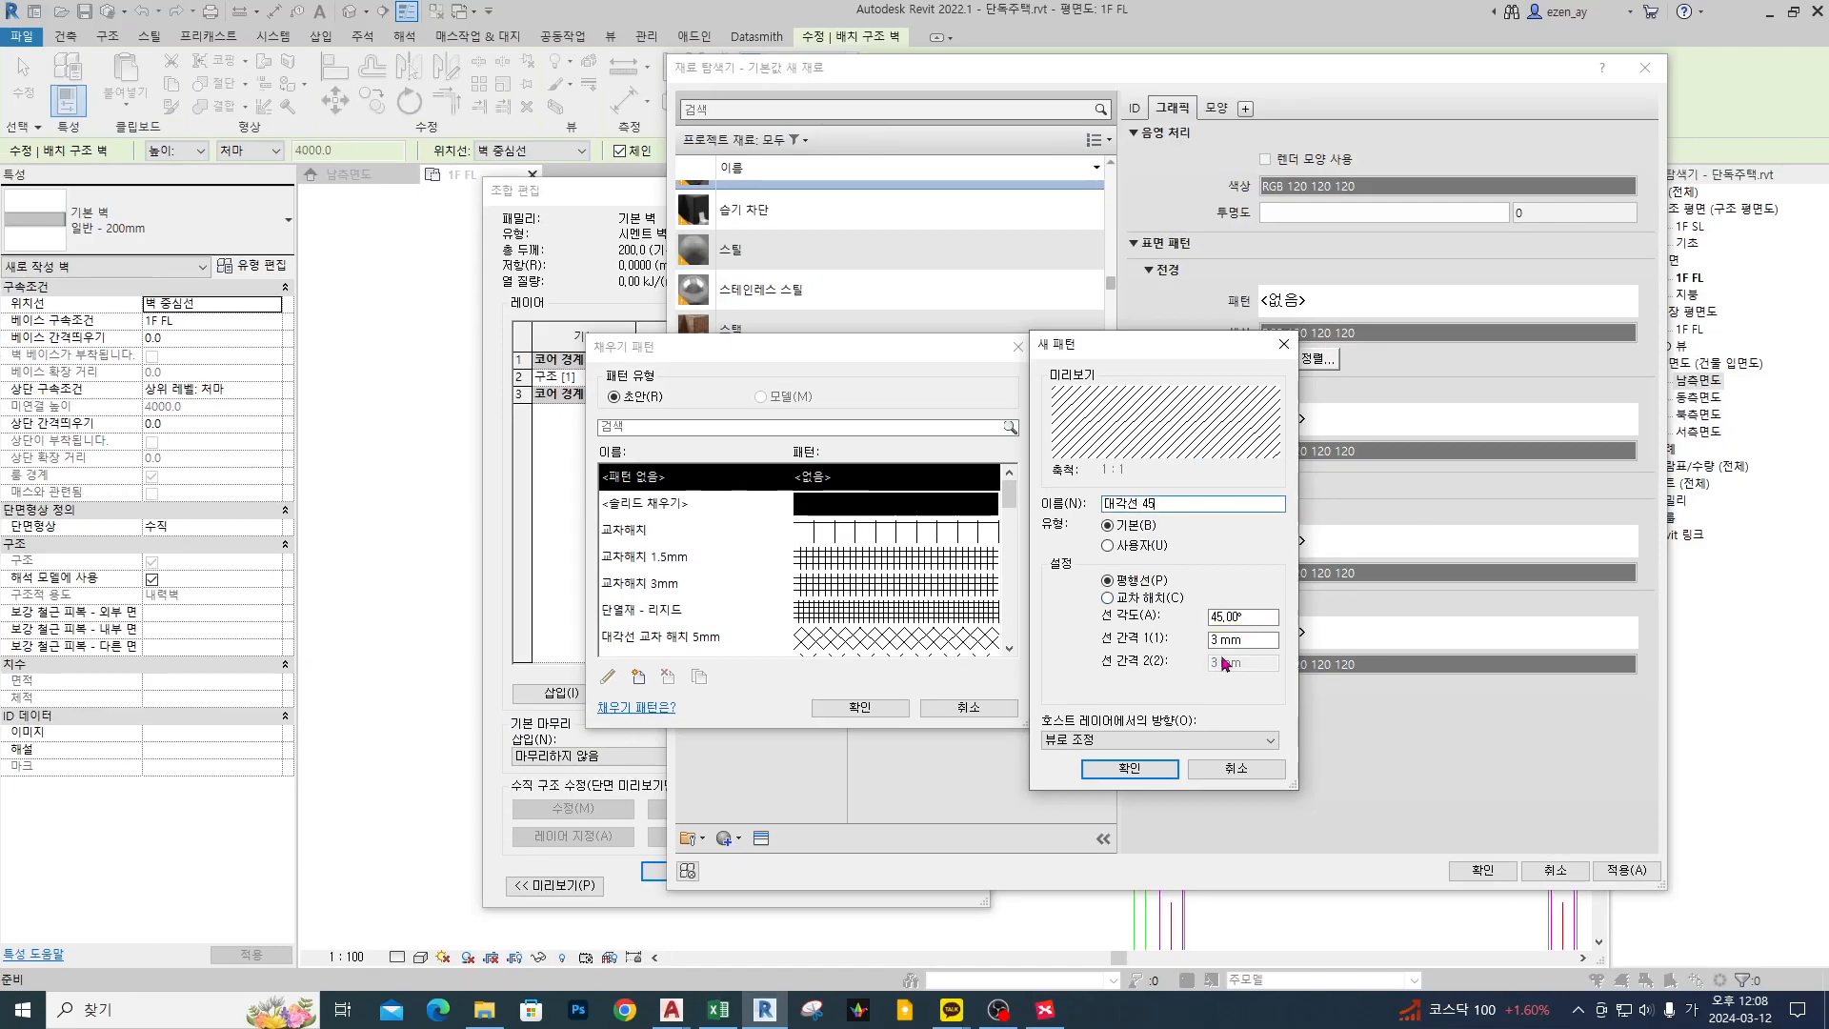
{"action": "left_click", "coordinate": [1249, 637]}
{"action": "left_click", "coordinate": [1146, 769]}
{"action": "left_click", "coordinate": [865, 710]}
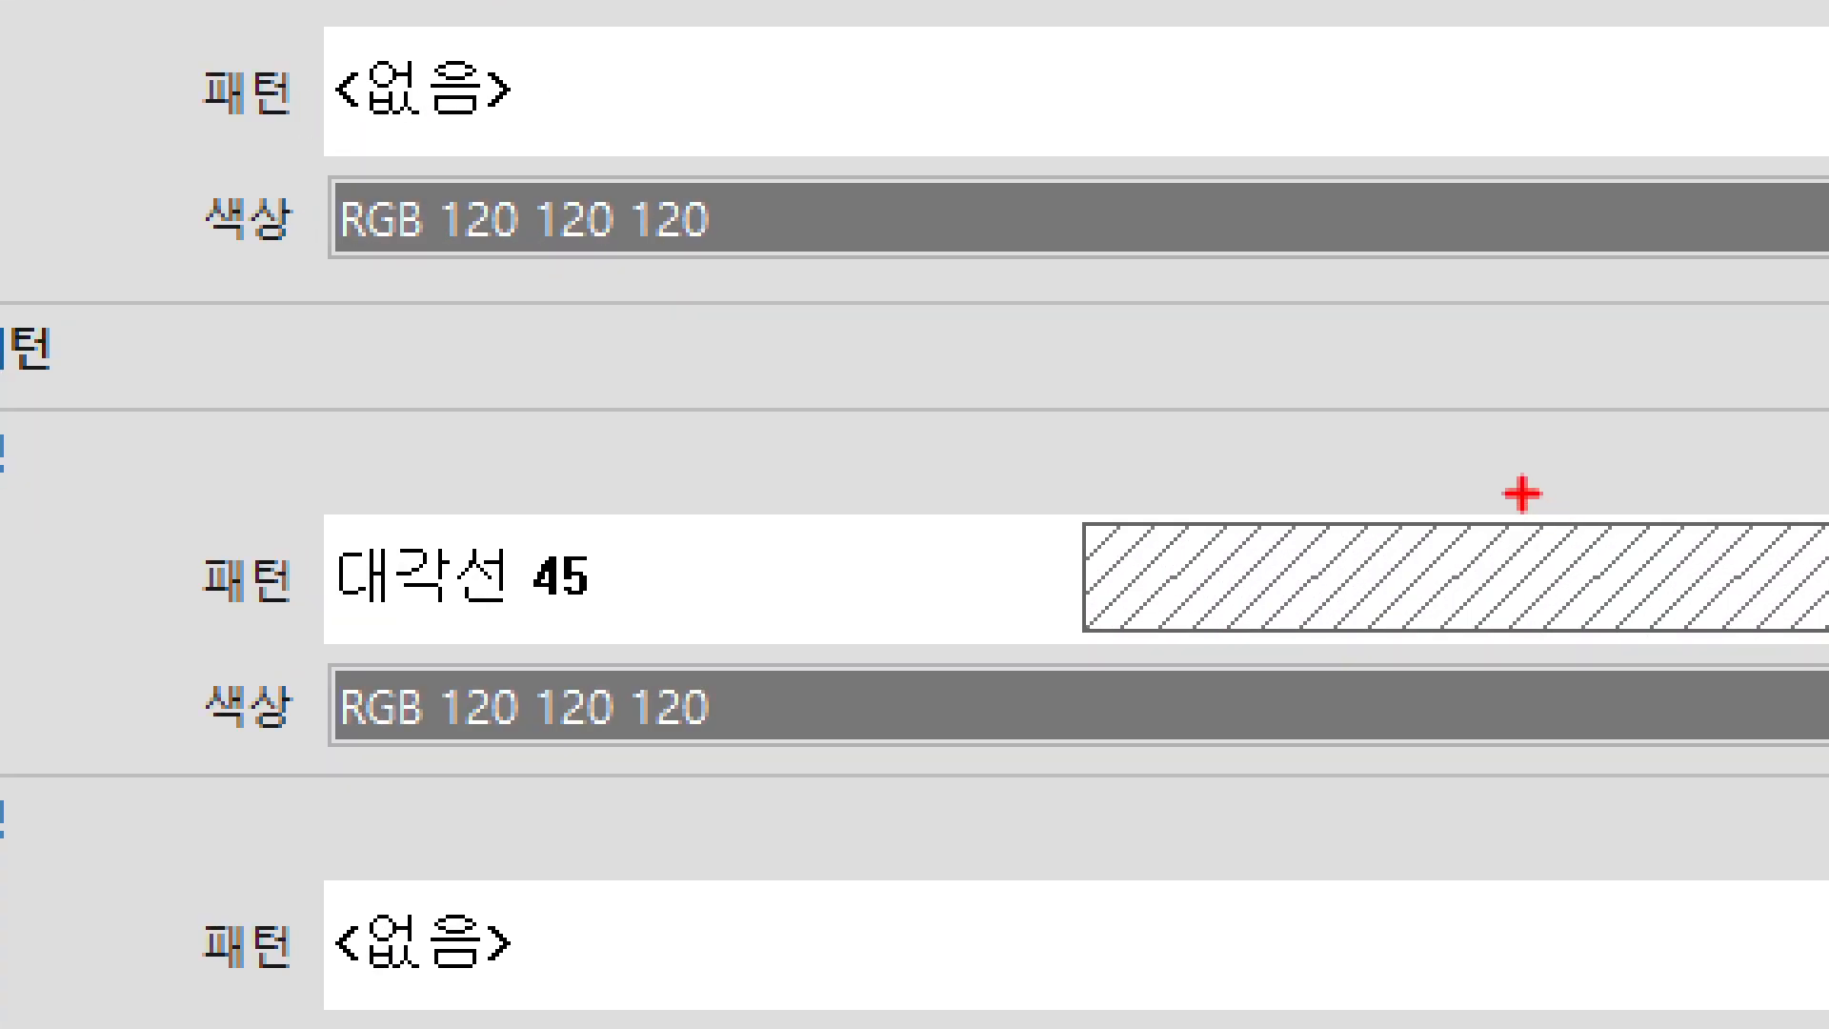
{"action": "left_click_drag", "start_coordinate": [1196, 466], "coordinate": [1589, 686]}
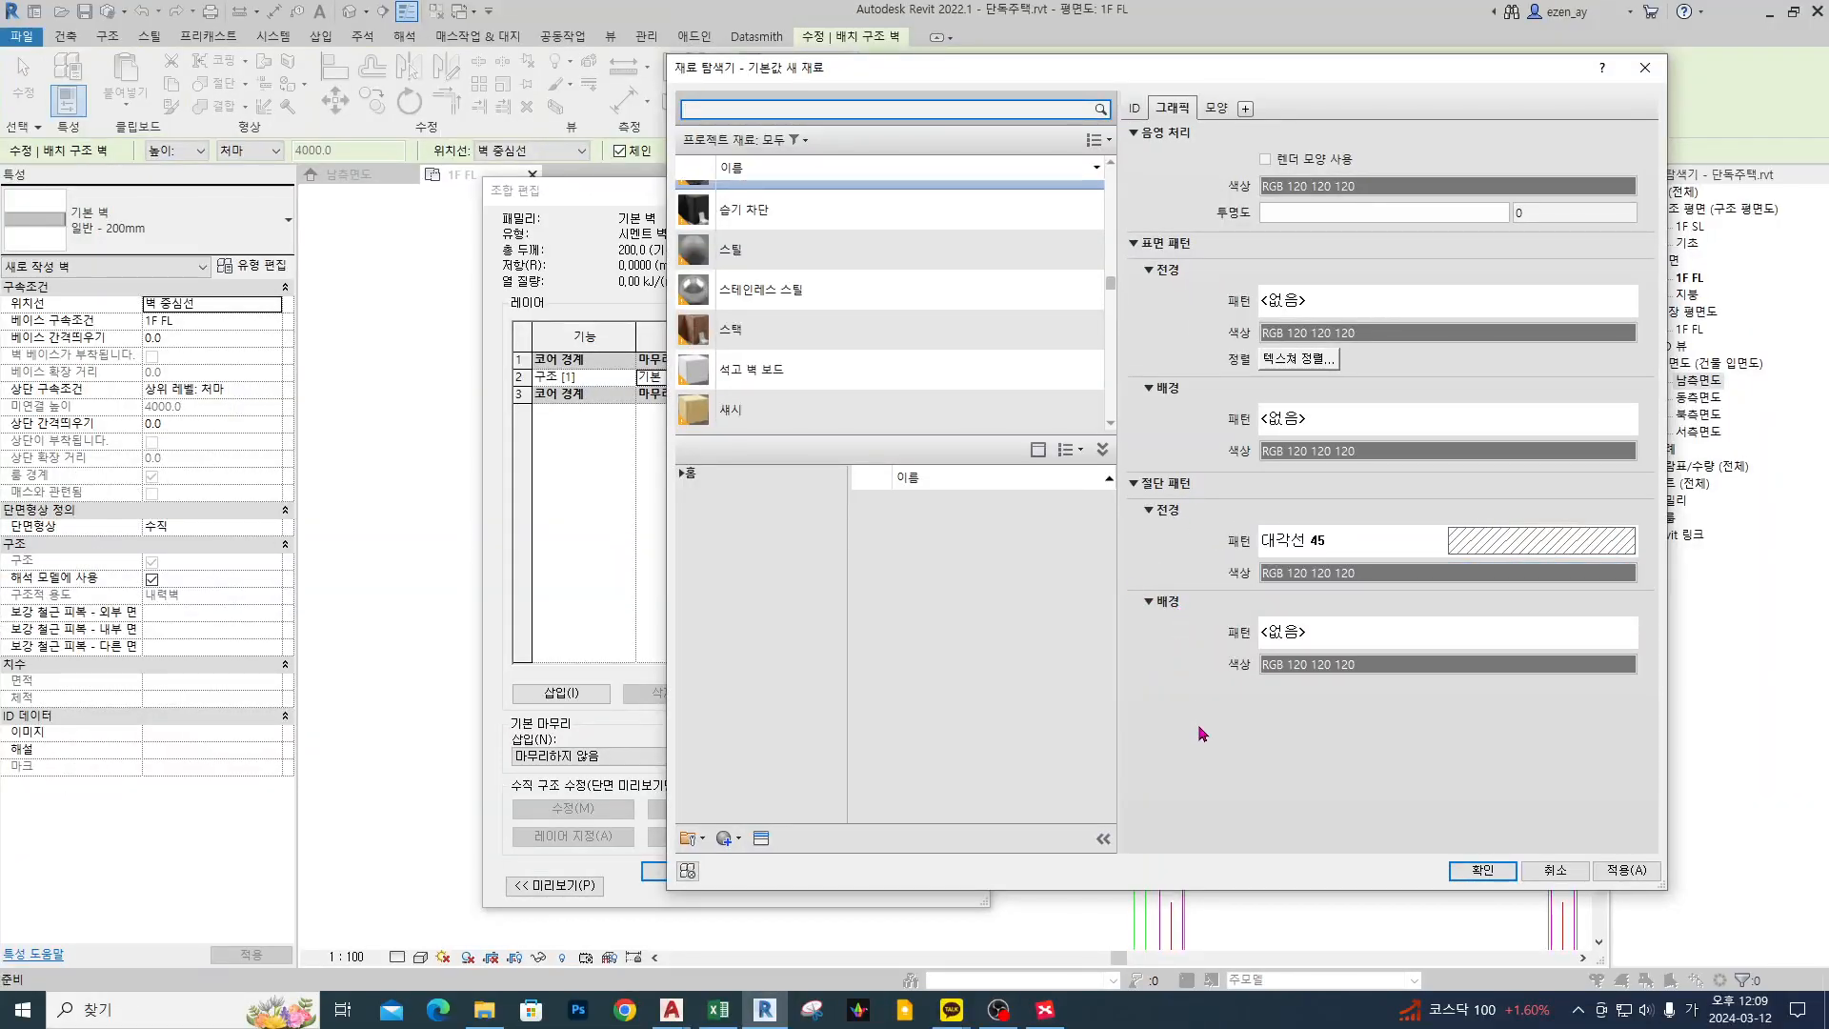
{"action": "key", "text": "ctrl+2"}
{"action": "left_click_drag", "start_coordinate": [1239, 265], "coordinate": [1492, 317]}
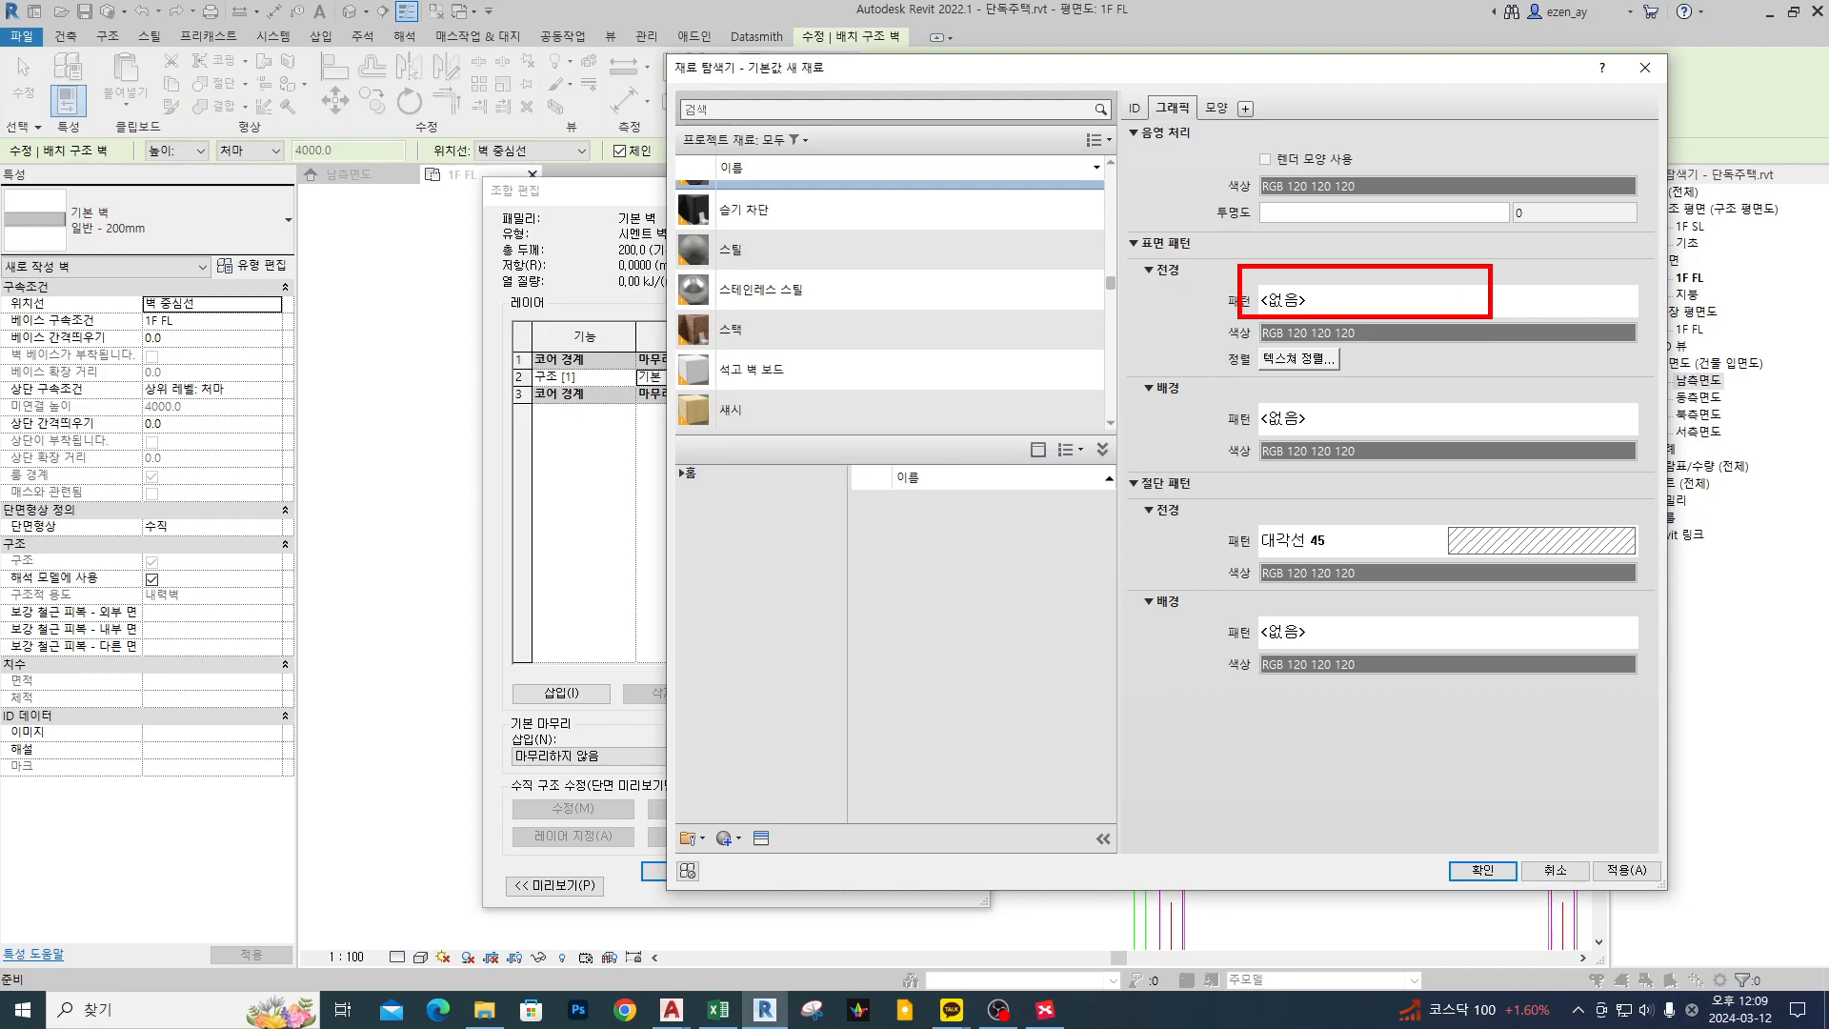
{"action": "mouse_move", "coordinate": [267, 219]}
{"action": "left_mouse_down"}
{"action": "mouse_move", "coordinate": [360, 605]}
{"action": "mouse_move", "coordinate": [387, 523]}
{"action": "mouse_move", "coordinate": [411, 219]}
{"action": "left_mouse_up"}
{"action": "left_click_drag", "start_coordinate": [379, 309], "coordinate": [353, 322]}
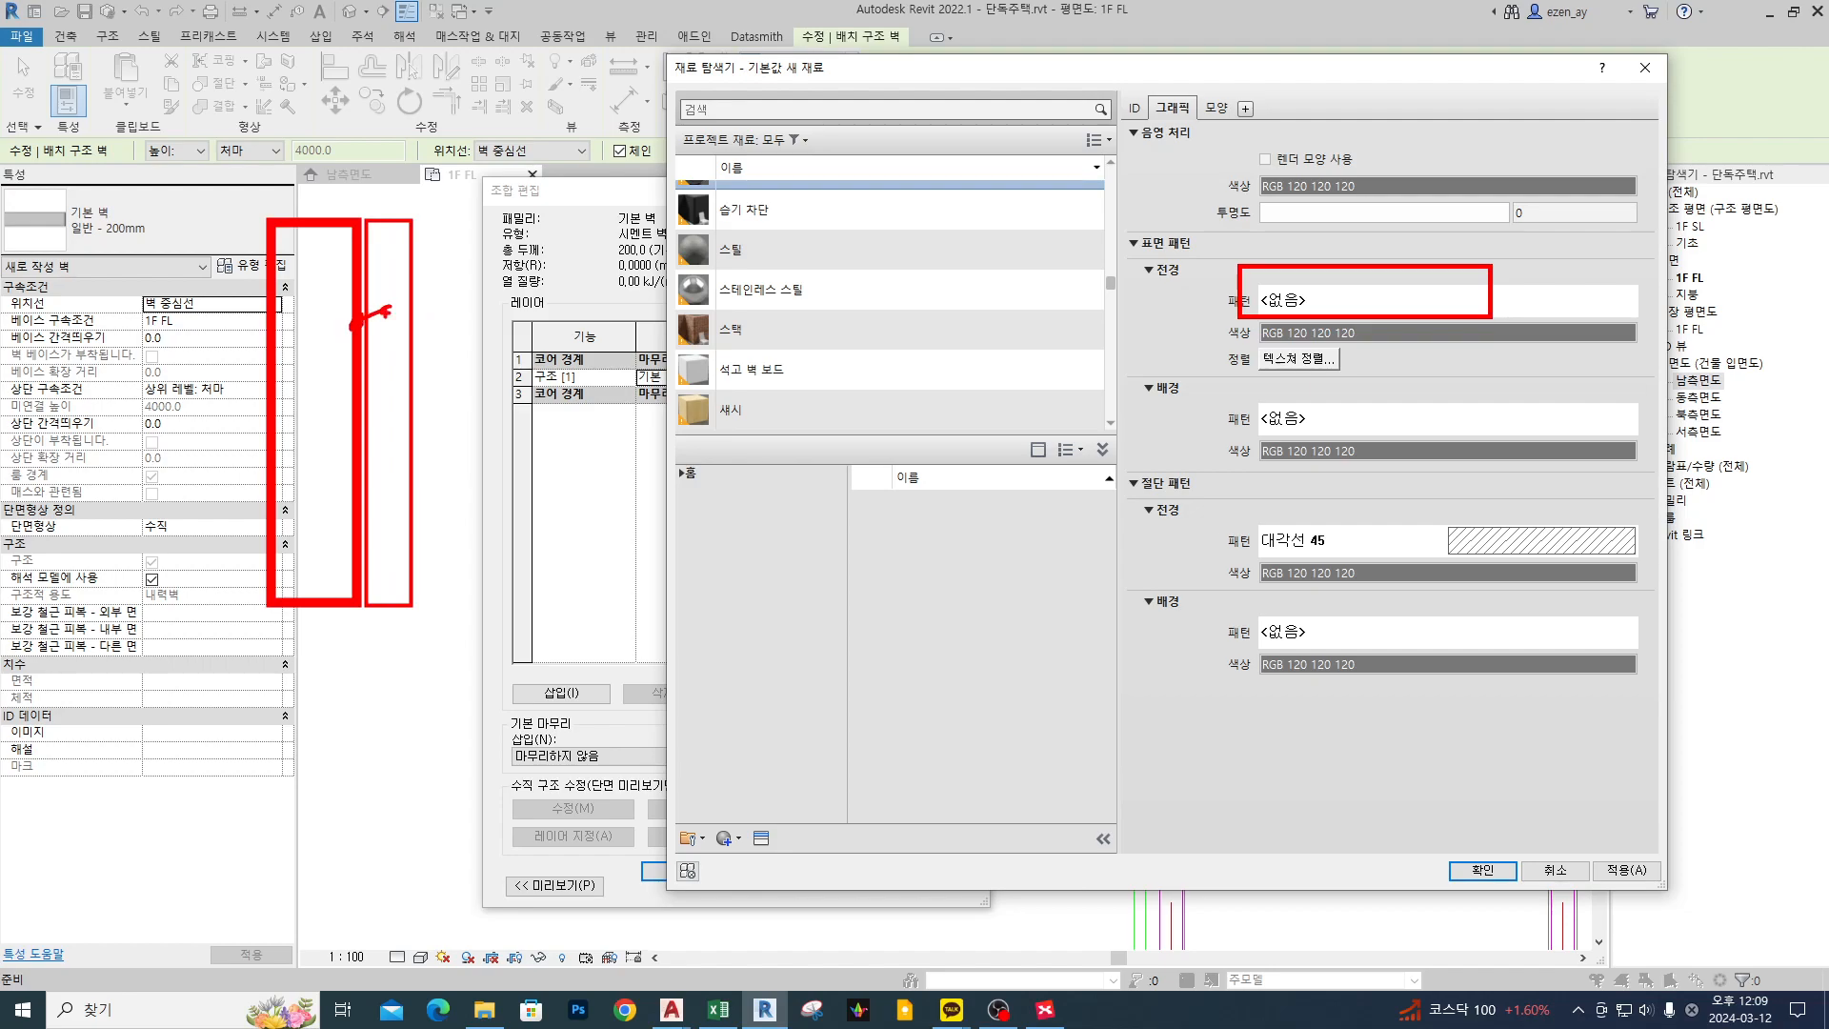
- Open the fill pattern choices for the surface pattern's foreground and look through the drafting patterns
{"action": "left_click", "coordinate": [1417, 307]}
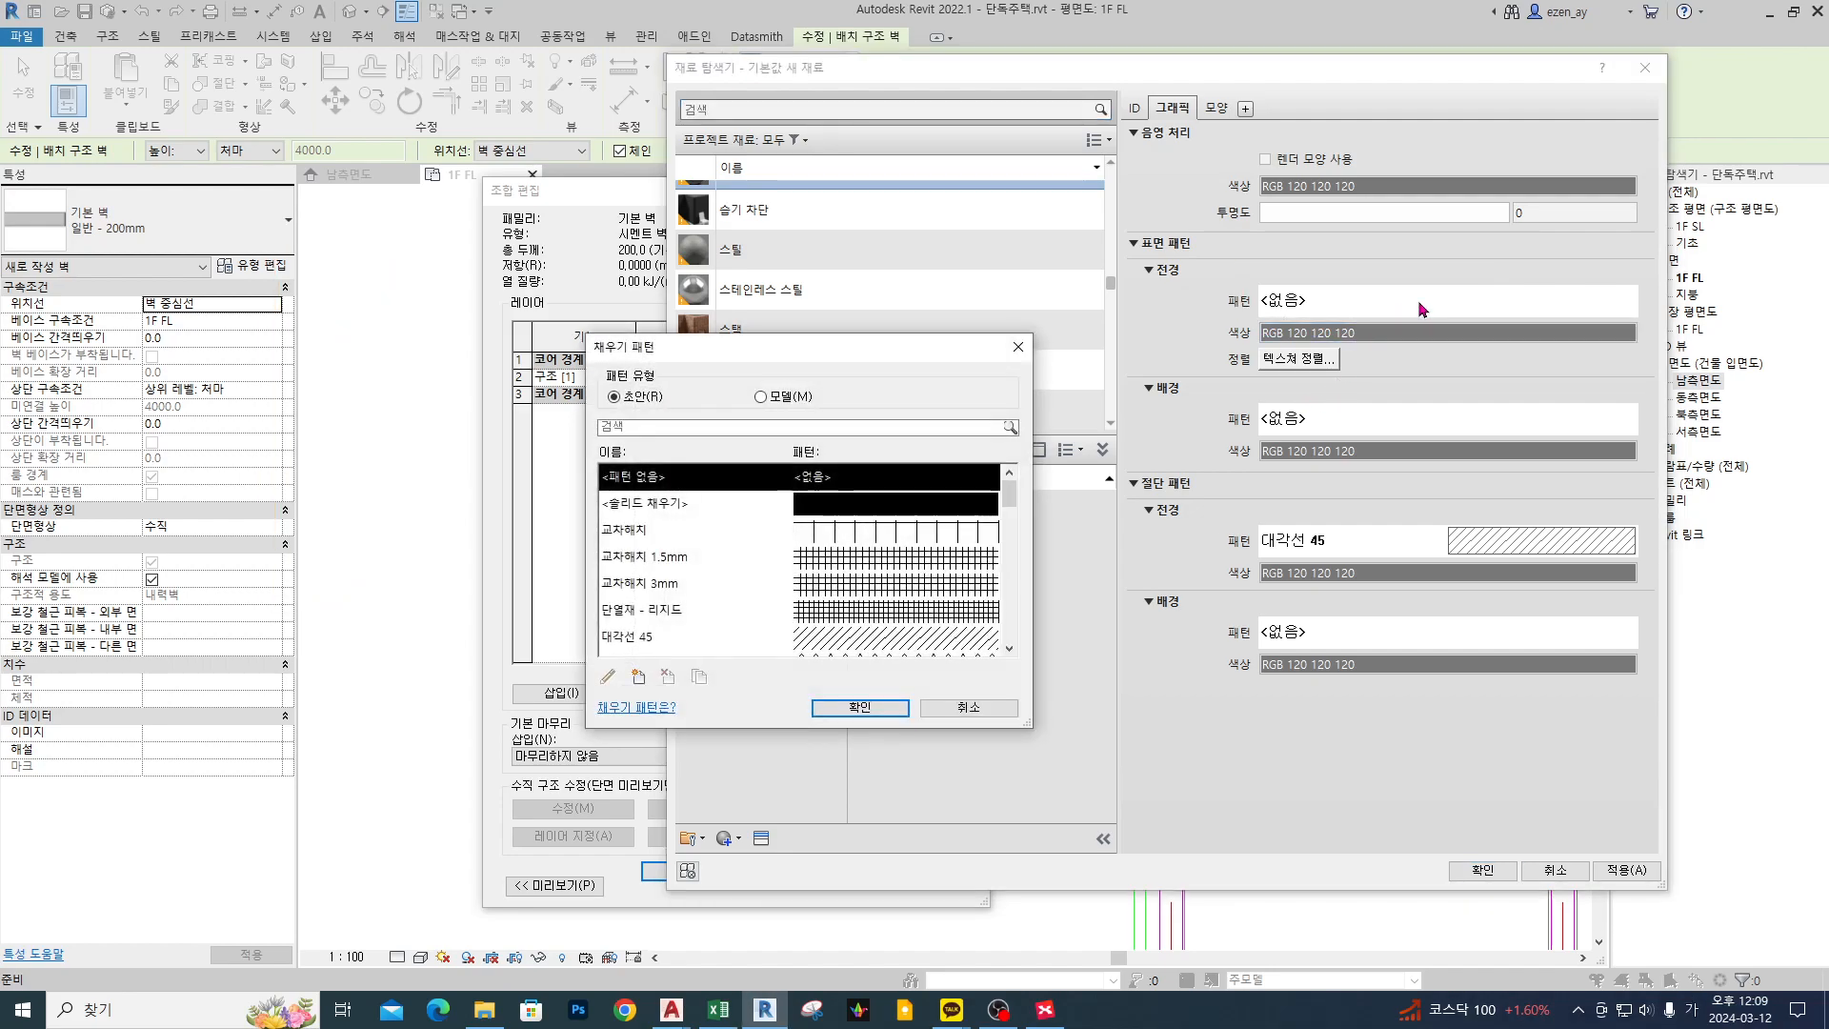
{"action": "scroll", "coordinate": [684, 590], "scroll_direction": "down", "scroll_amount": 5}
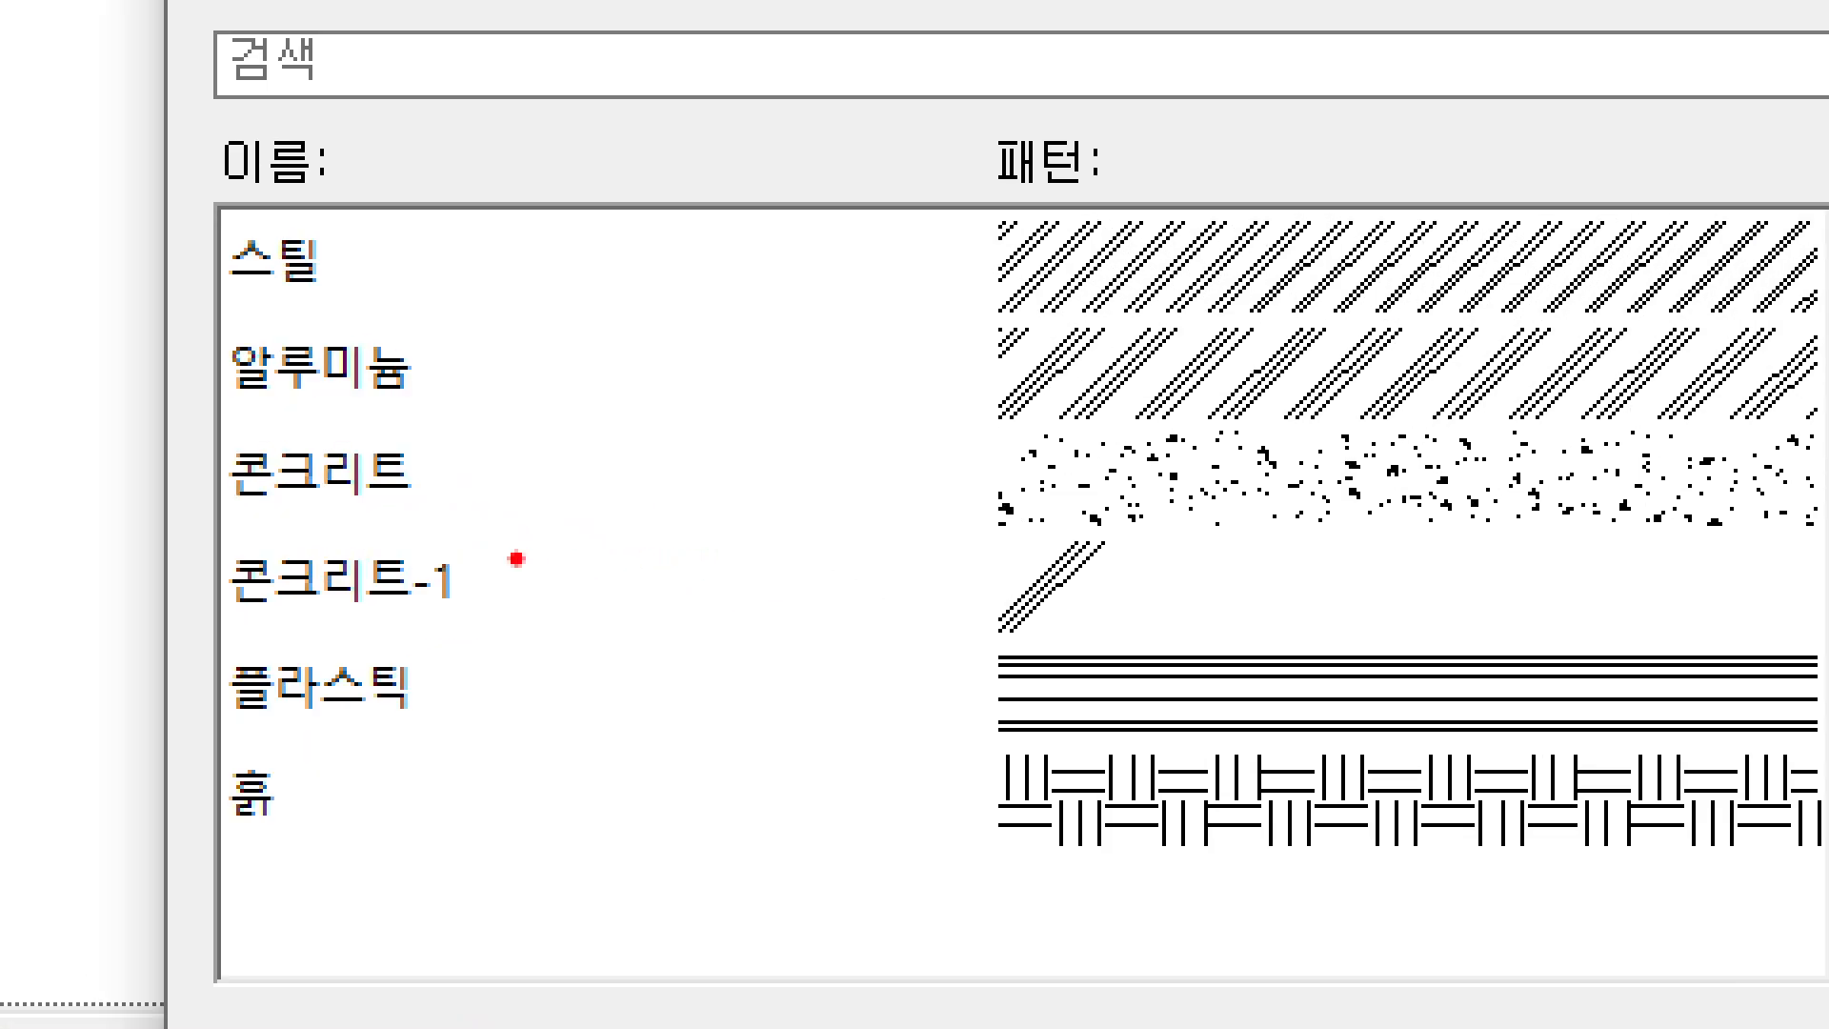
{"action": "mouse_move", "coordinate": [126, 526]}
{"action": "left_mouse_down"}
{"action": "mouse_move", "coordinate": [837, 522]}
{"action": "mouse_move", "coordinate": [1383, 411]}
{"action": "left_mouse_up"}
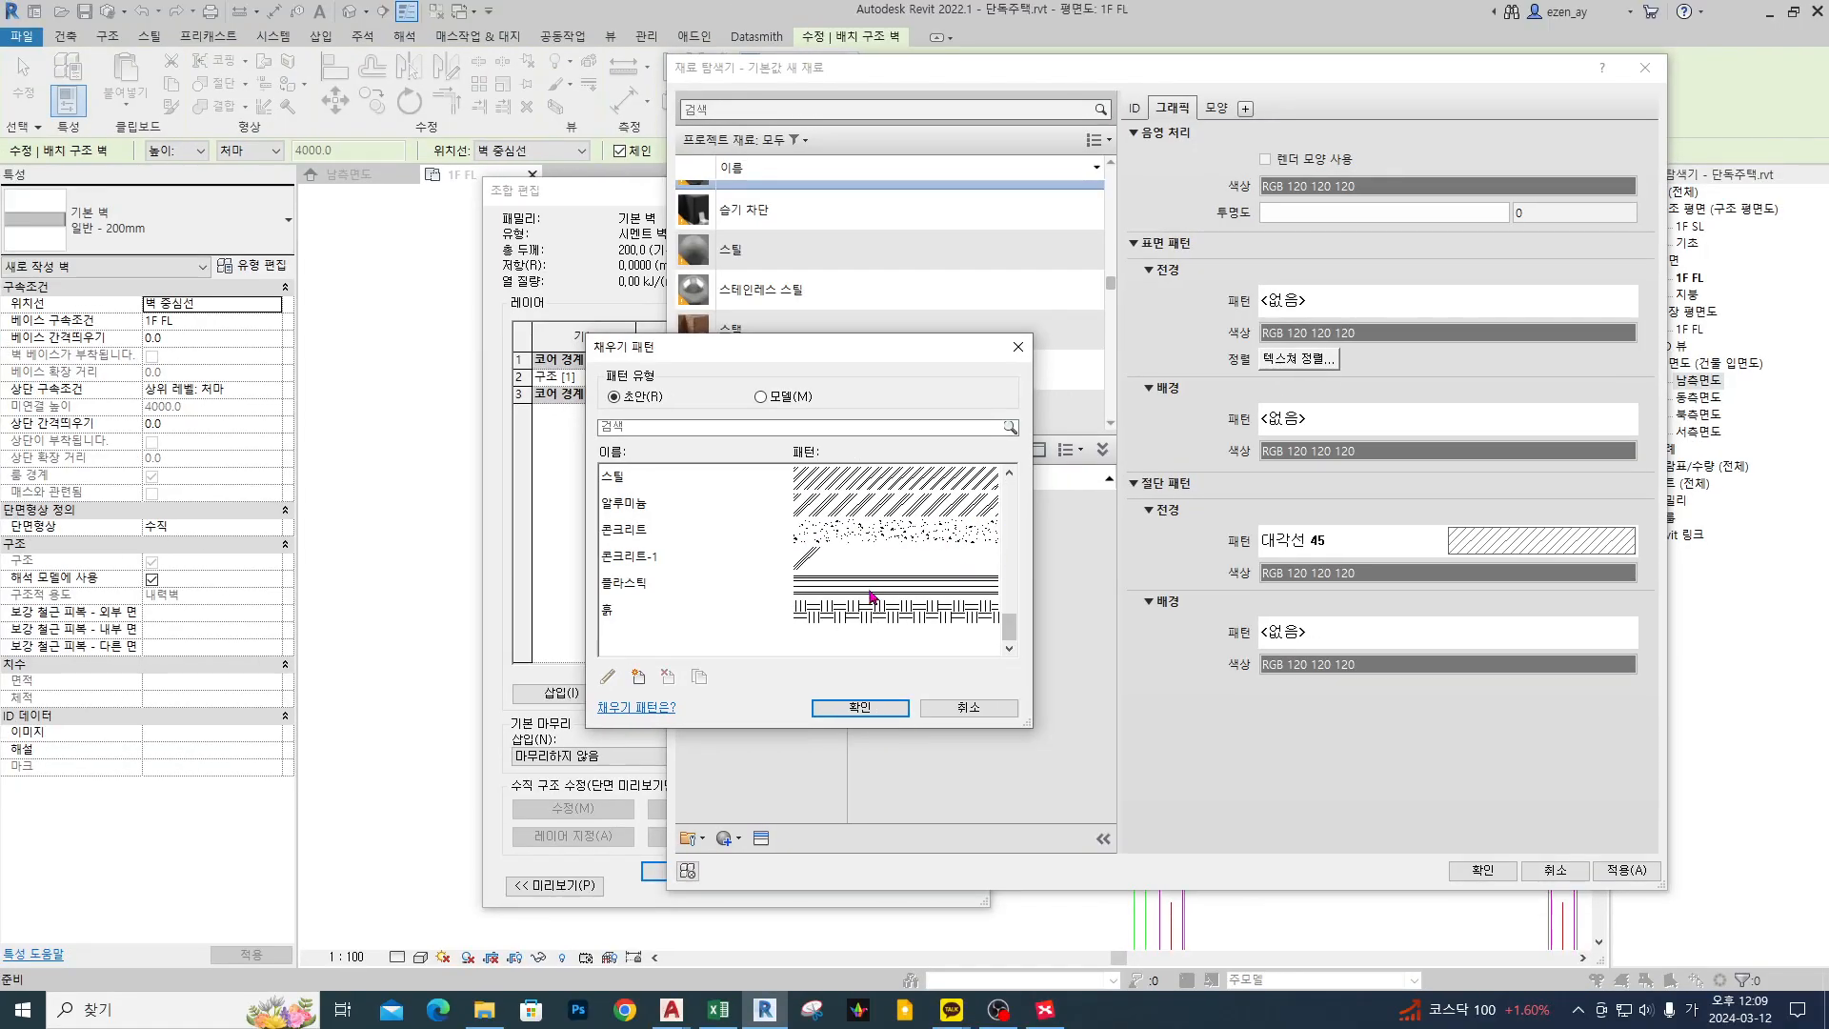
{"action": "scroll", "coordinate": [862, 595], "scroll_direction": "up", "scroll_amount": 3}
{"action": "scroll", "coordinate": [863, 595], "scroll_direction": "up", "scroll_amount": 5}
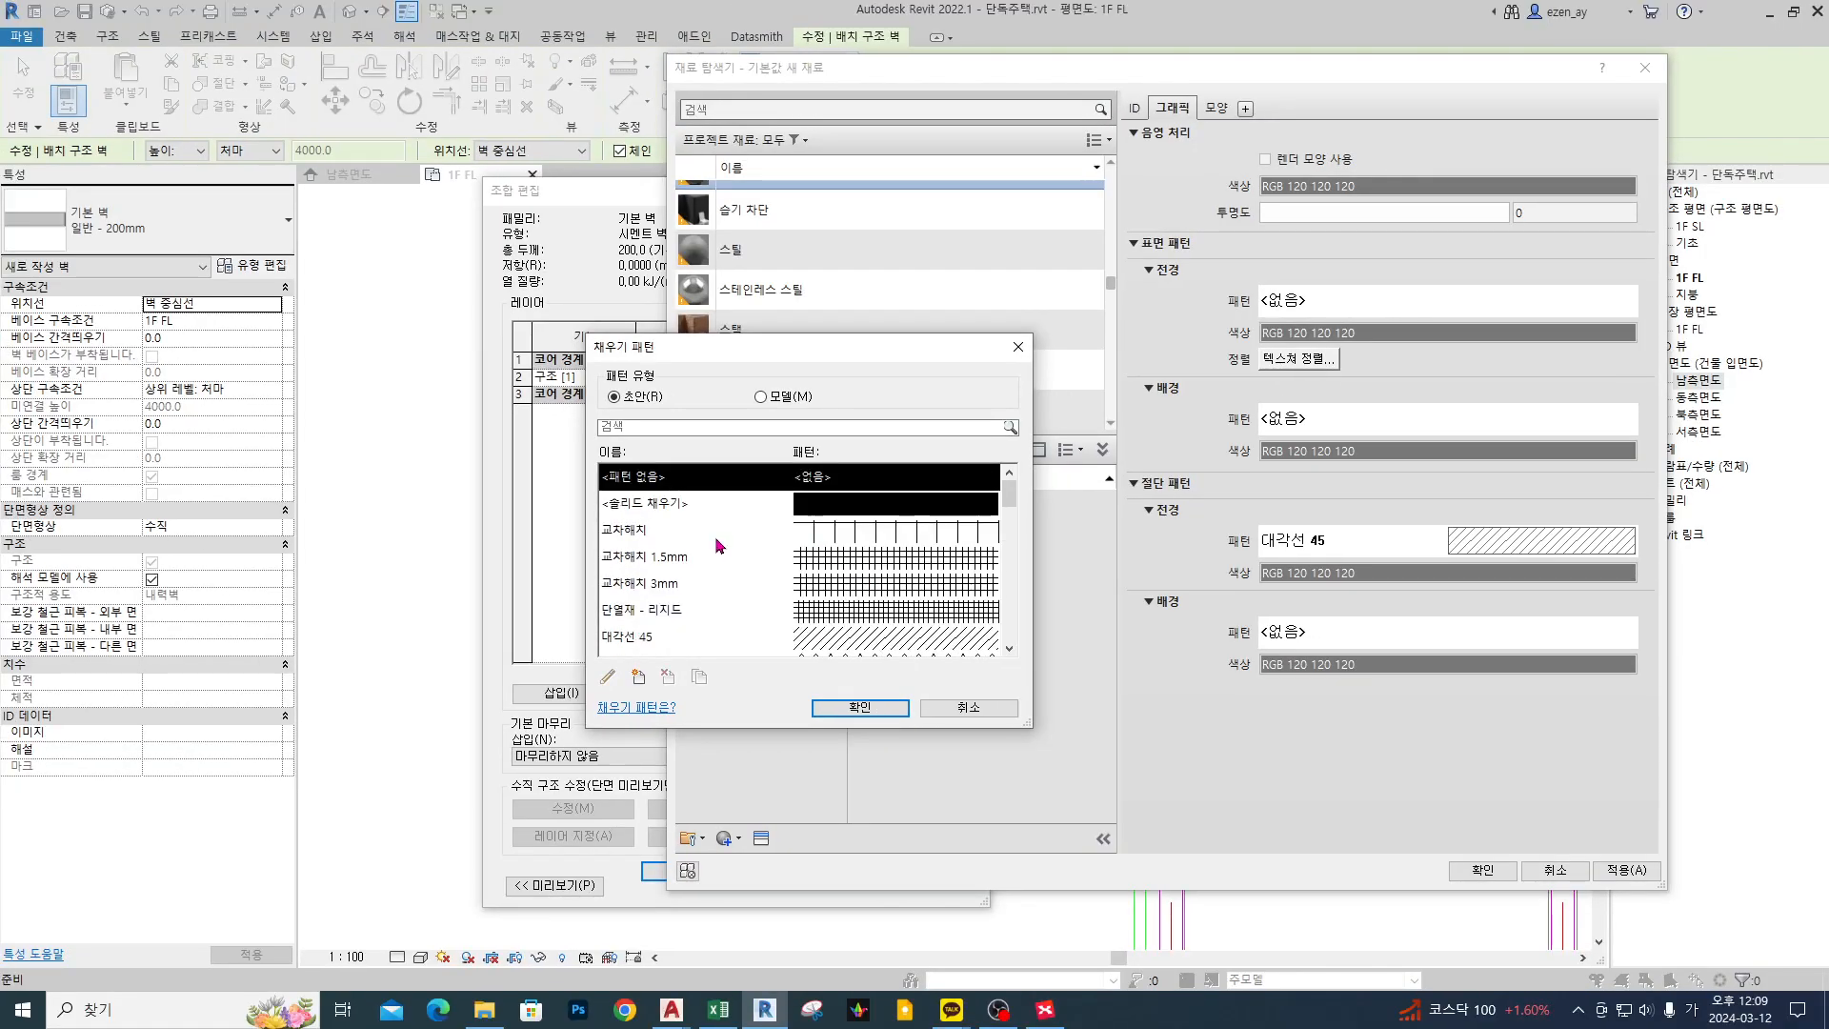
- Apply the model fill pattern 벽돌 75x225 to the foreground of the material's surface pattern
{"action": "left_click", "coordinate": [661, 531]}
{"action": "left_click", "coordinate": [785, 396]}
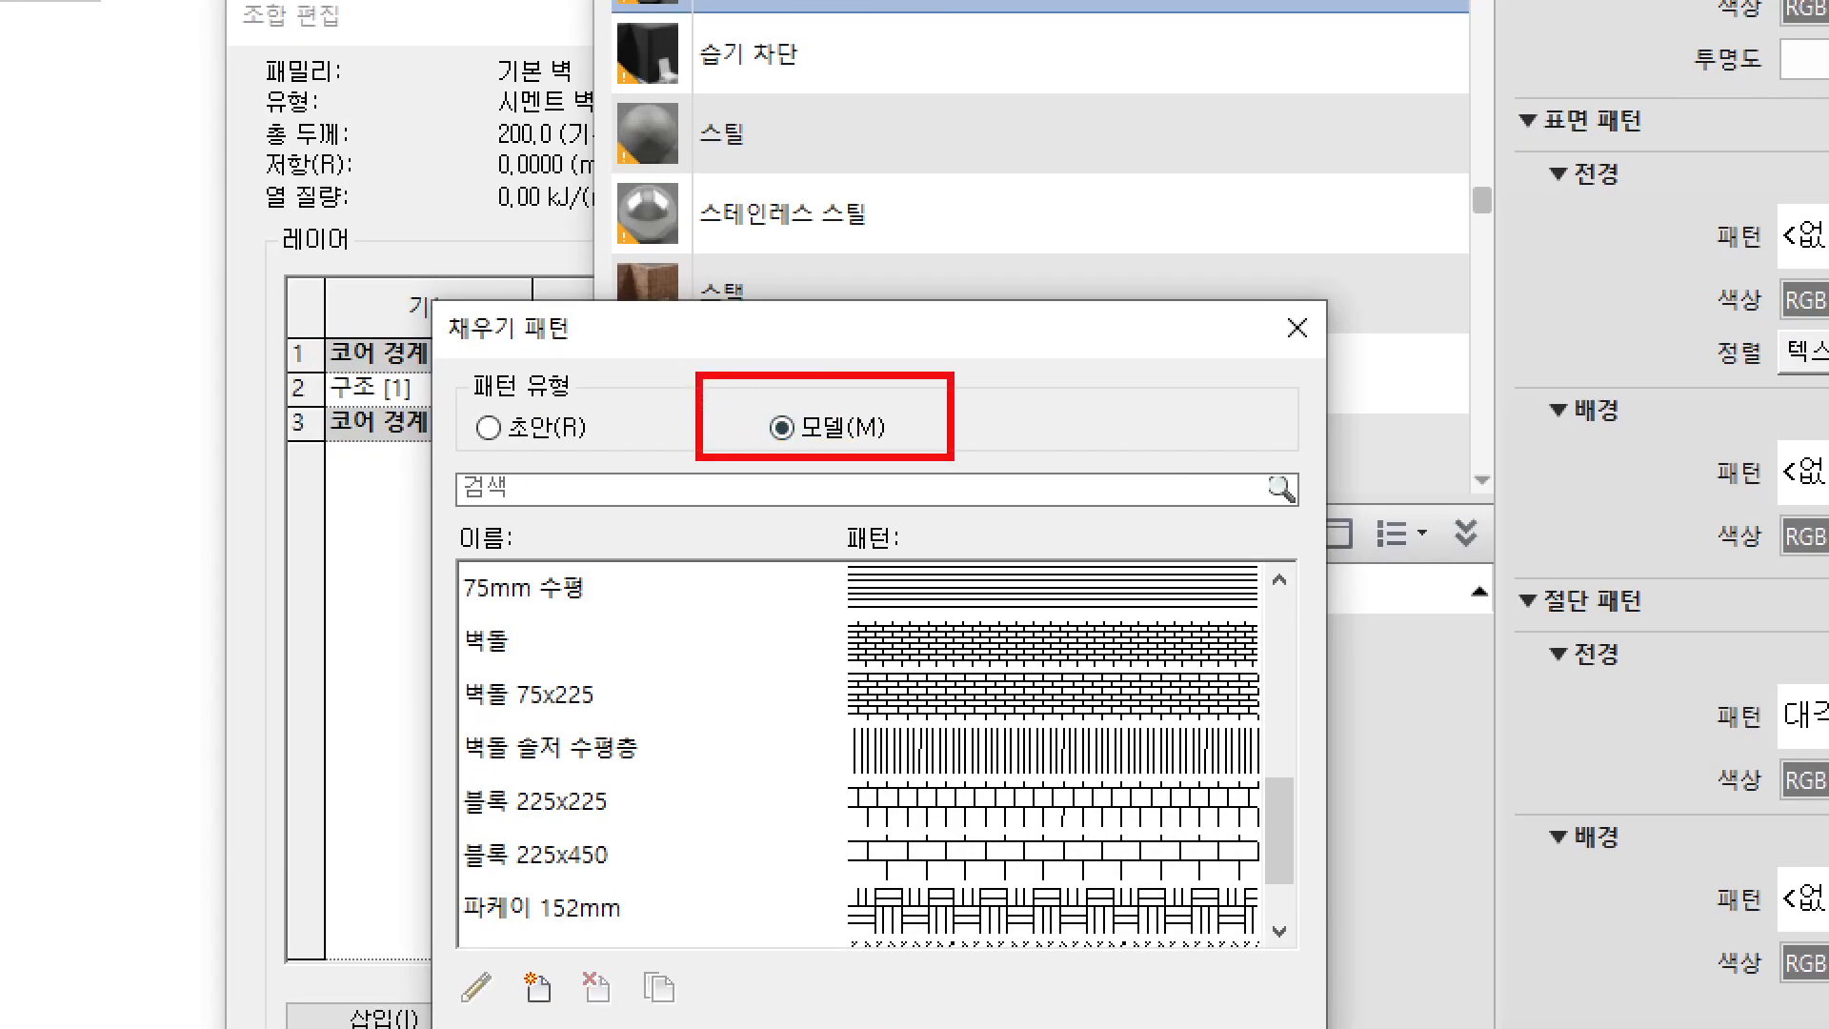
{"action": "left_click_drag", "start_coordinate": [461, 724], "coordinate": [1154, 665]}
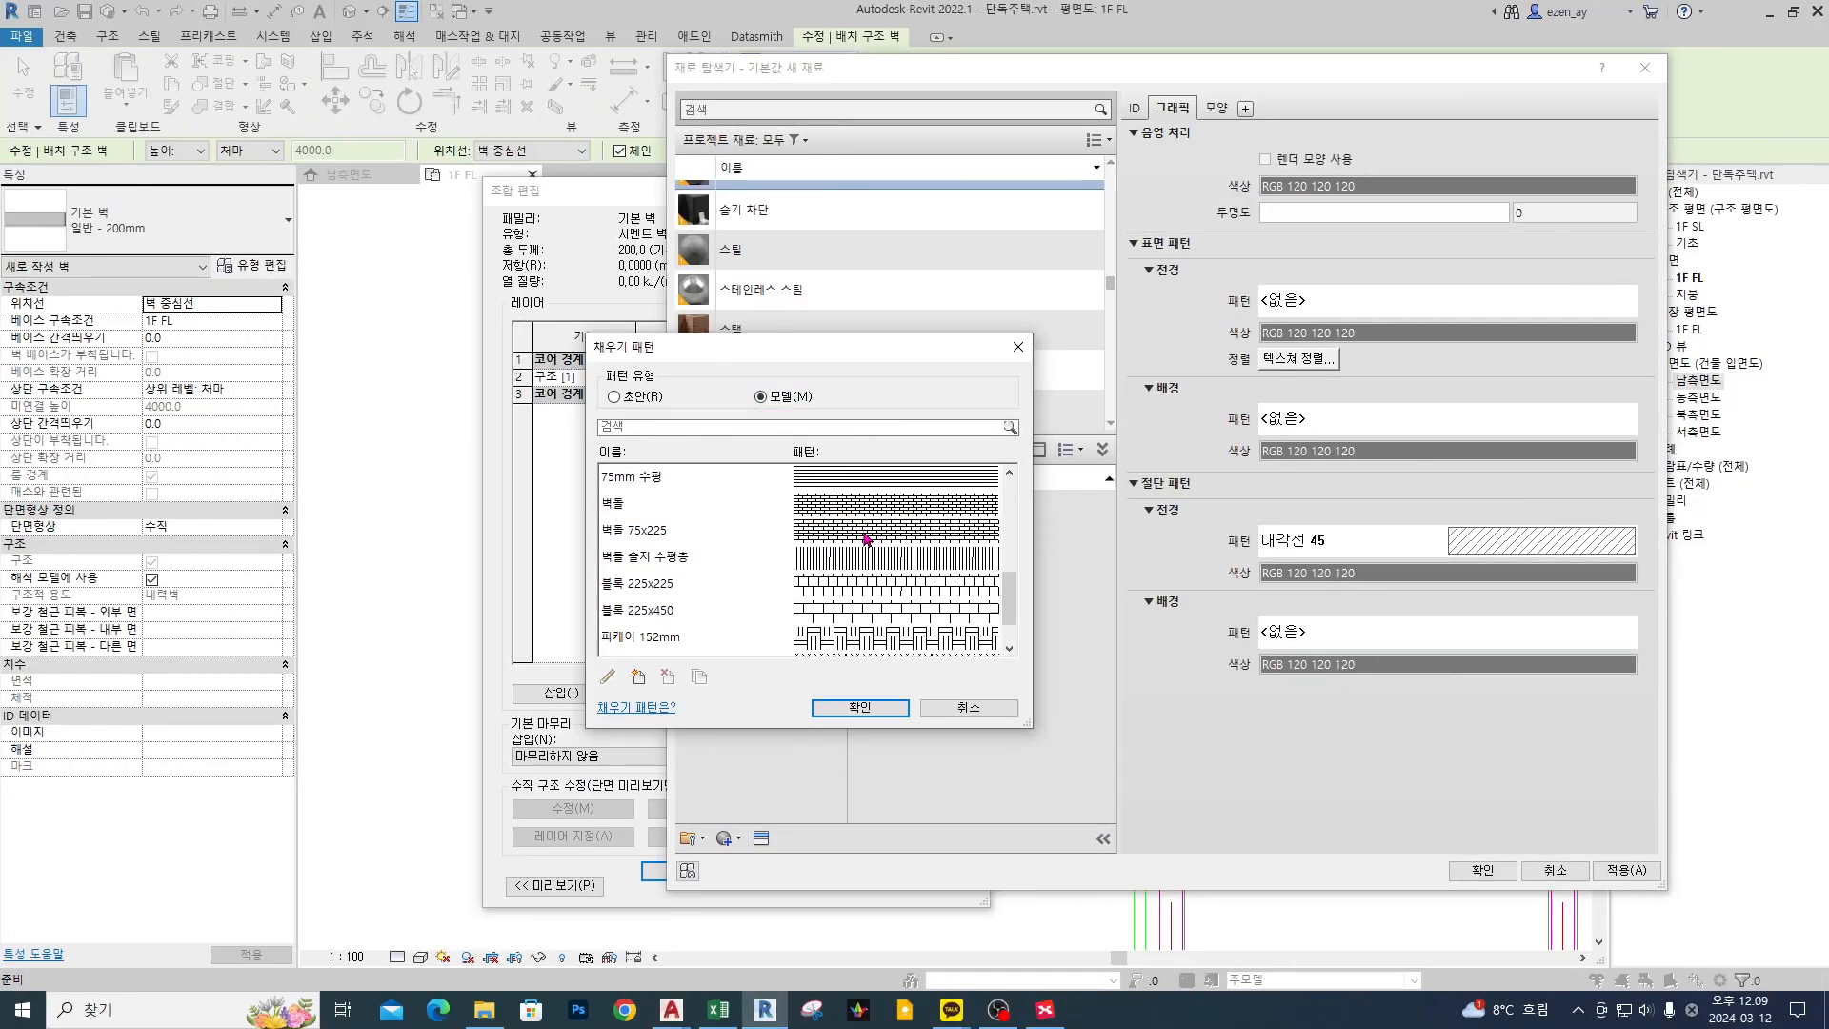
{"action": "left_click", "coordinate": [866, 539]}
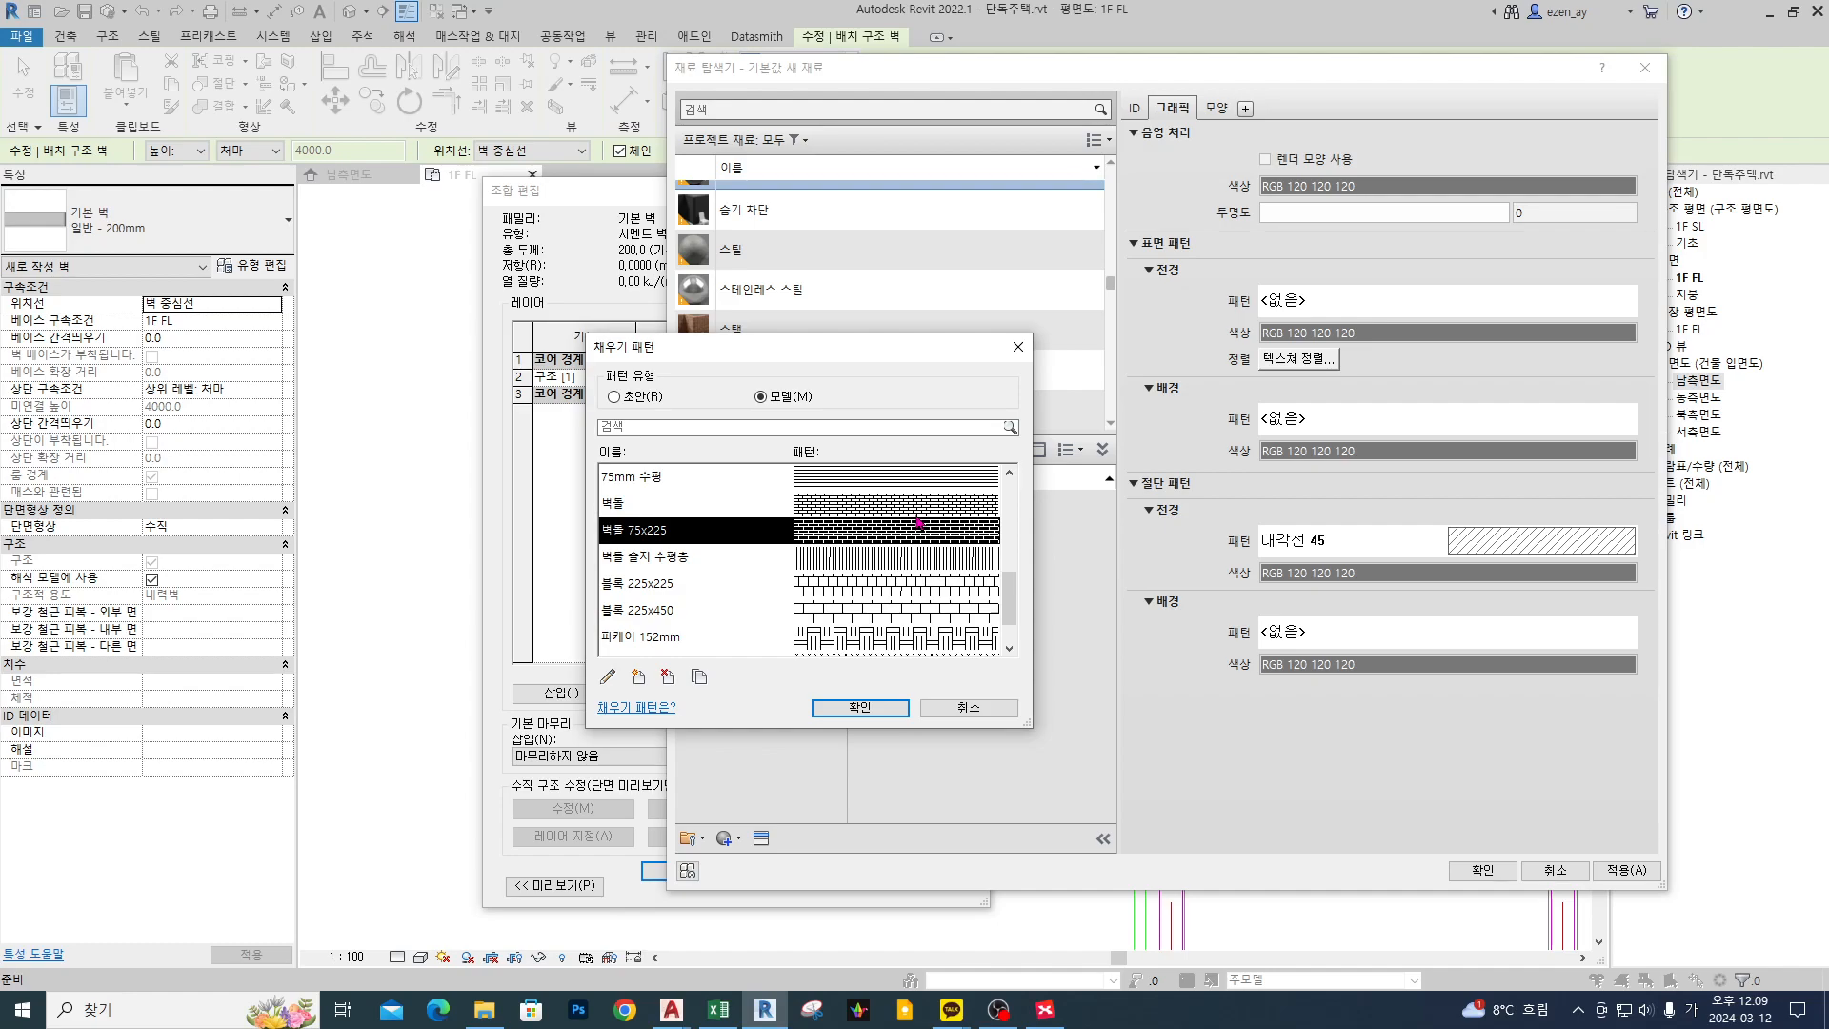
{"action": "left_click_drag", "start_coordinate": [572, 551], "coordinate": [1015, 503]}
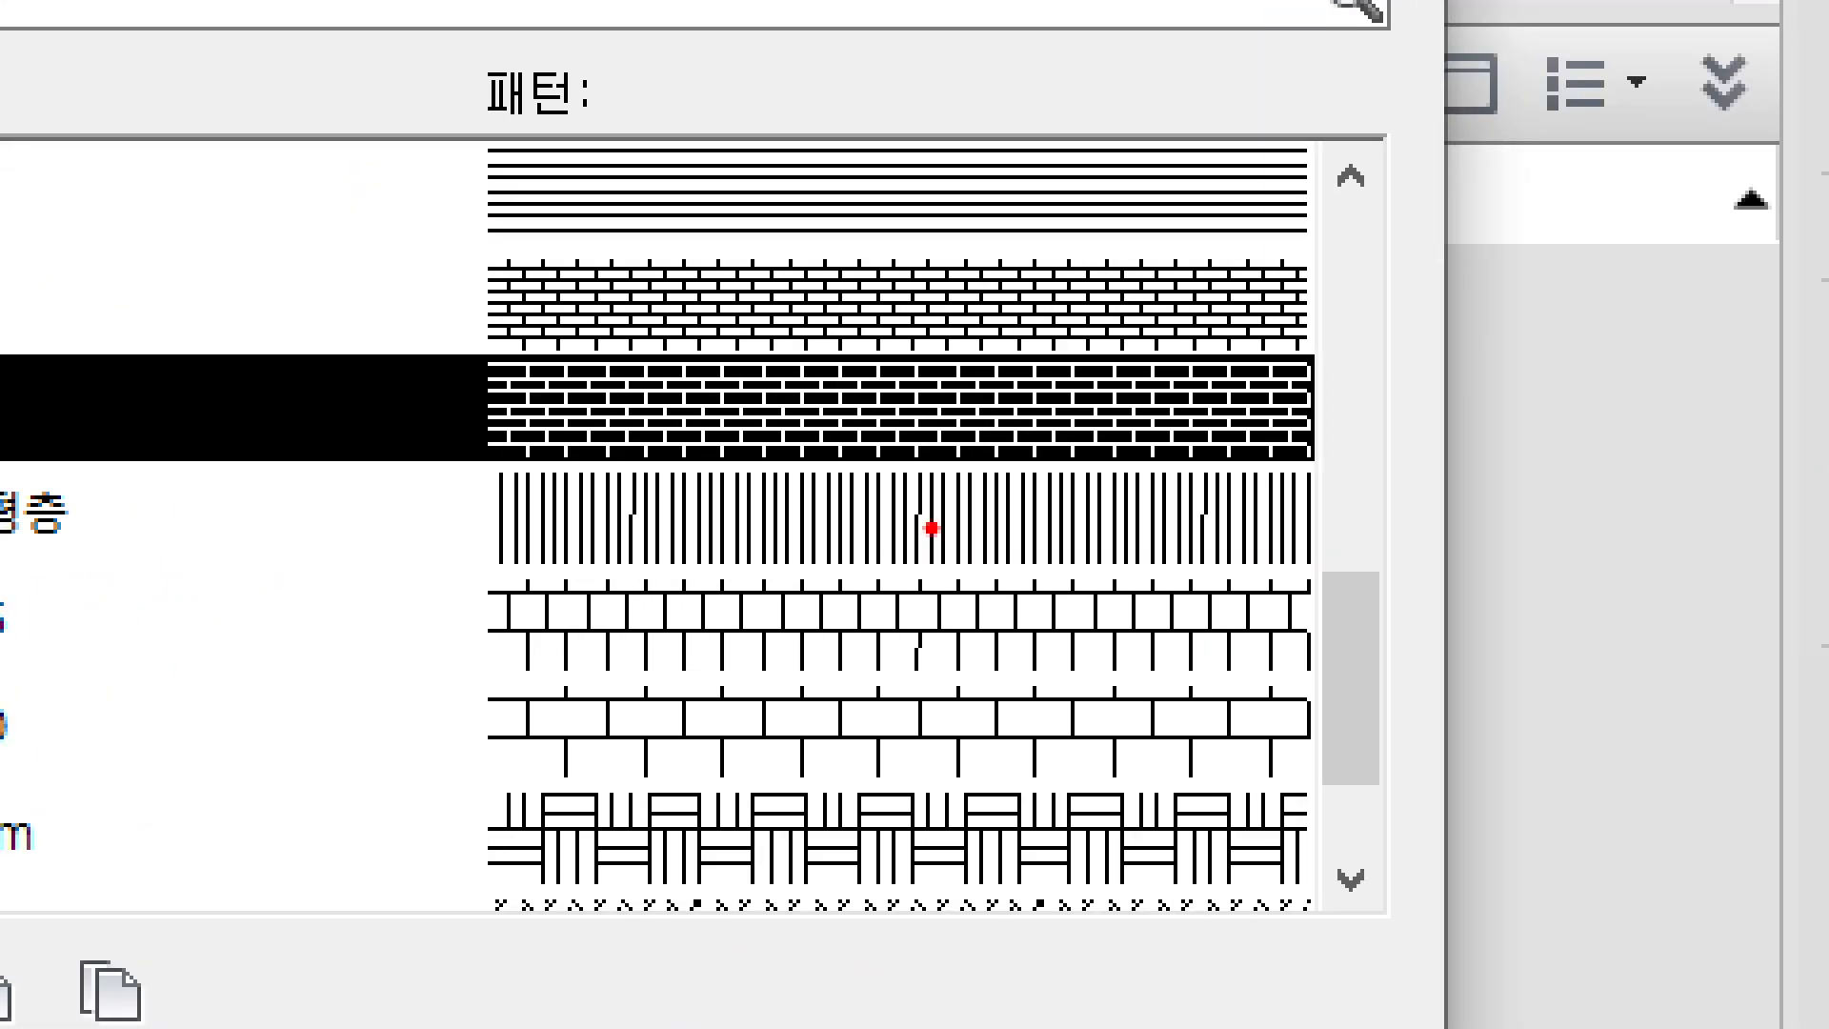
{"action": "mouse_move", "coordinate": [979, 485]}
{"action": "left_mouse_down"}
{"action": "mouse_move", "coordinate": [838, 461]}
{"action": "mouse_move", "coordinate": [893, 445]}
{"action": "left_mouse_up"}
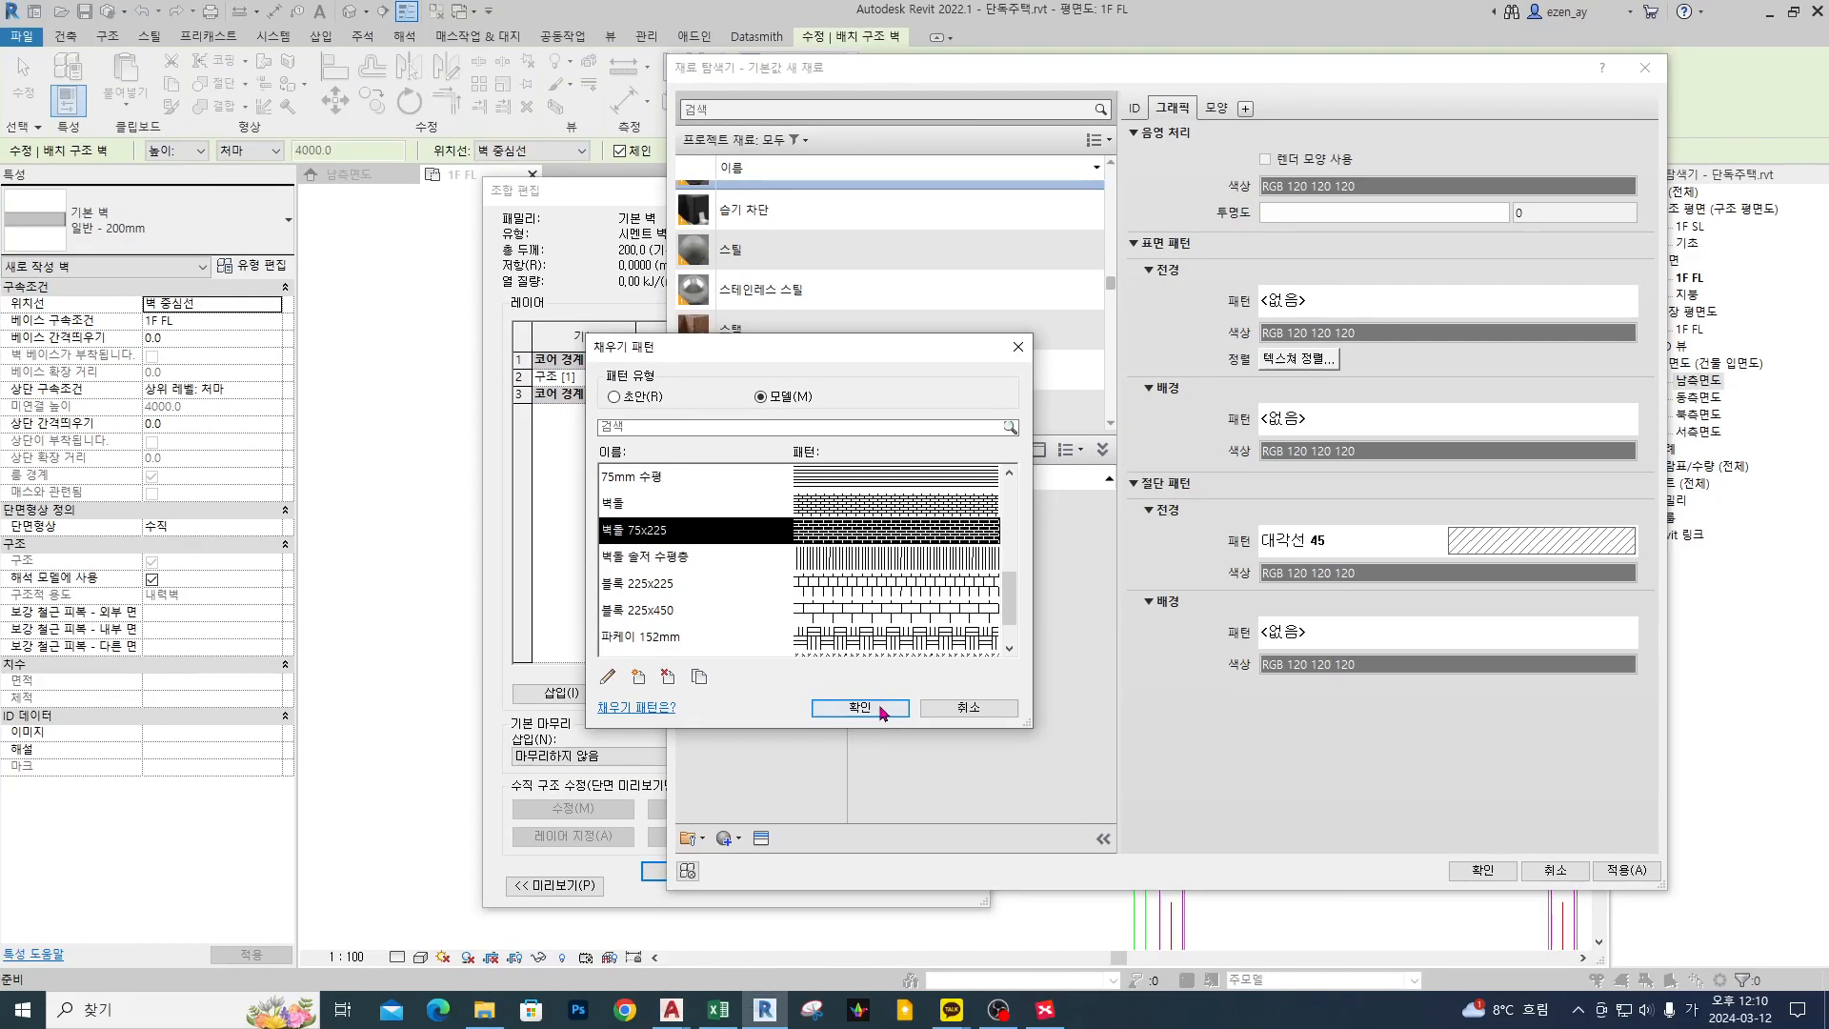
{"action": "left_click", "coordinate": [860, 710]}
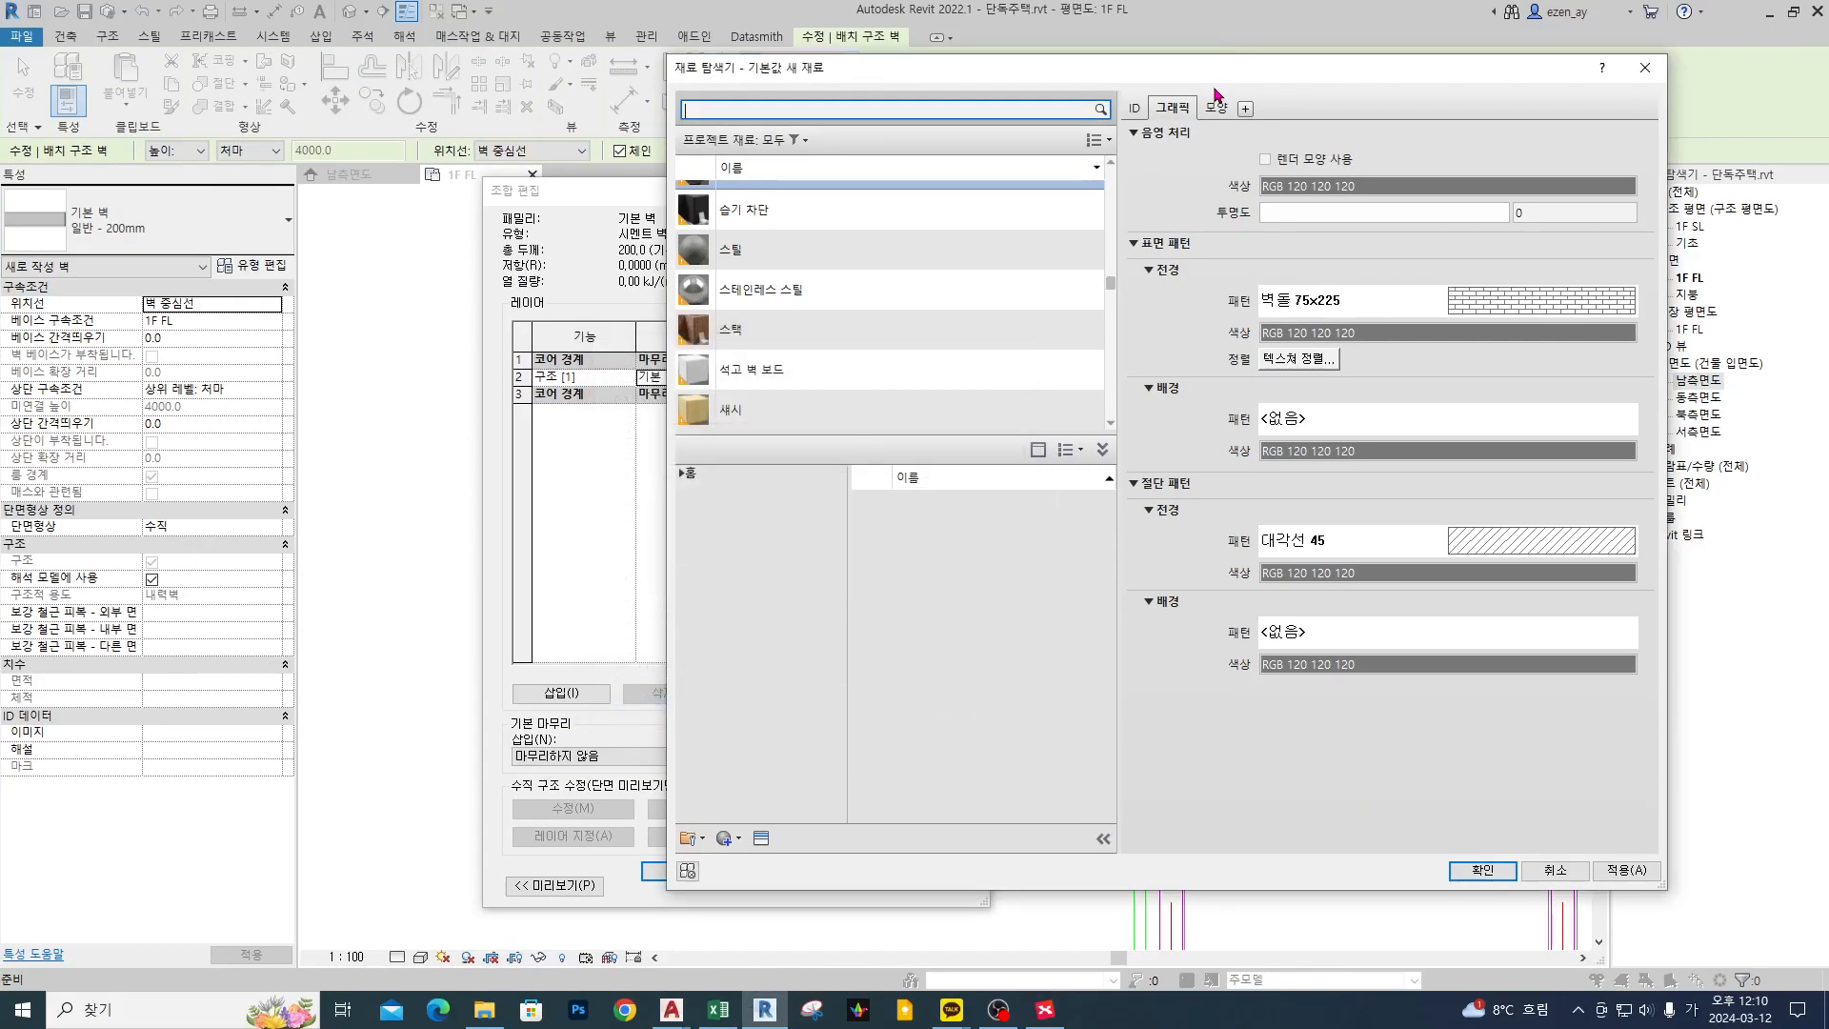
- Display the appearance settings of the 시멘트 벽돌 material
{"action": "left_click", "coordinate": [1223, 116]}
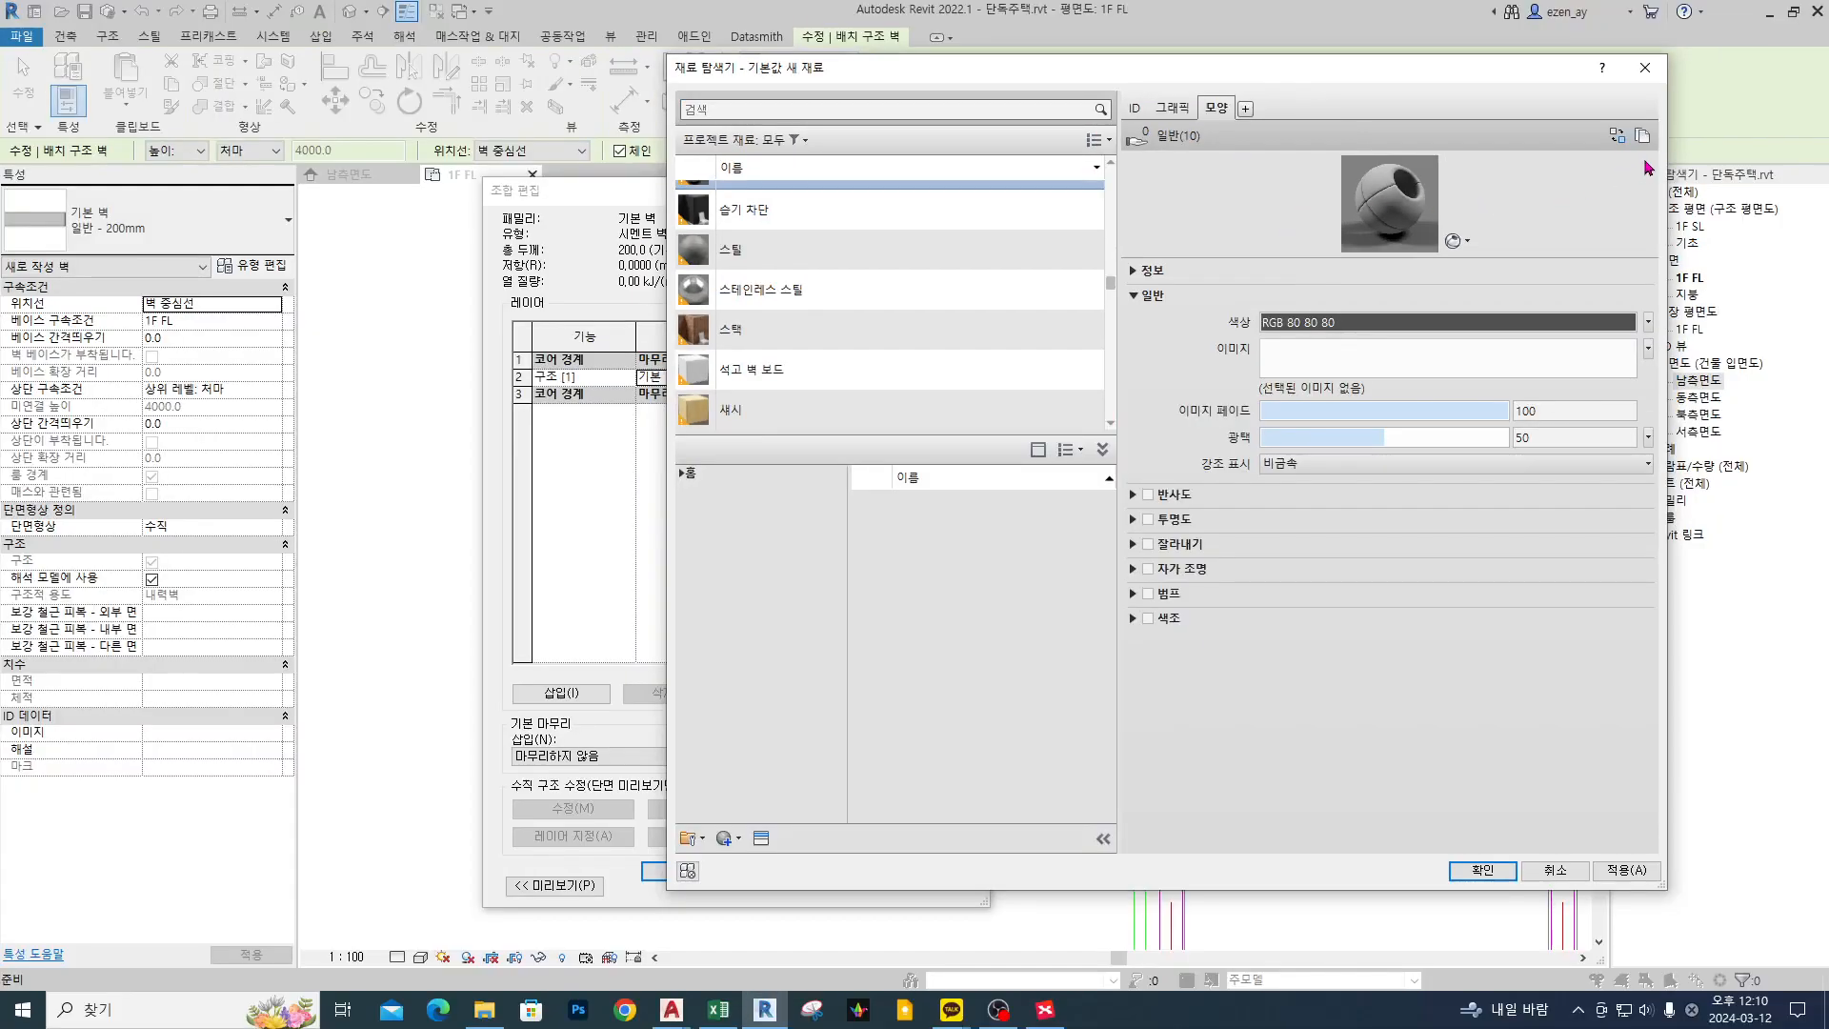
{"action": "left_click_drag", "start_coordinate": [1159, 172], "coordinate": [1163, 207]}
{"action": "mouse_move", "coordinate": [1186, 158]}
{"action": "left_mouse_down"}
{"action": "mouse_move", "coordinate": [1187, 211]}
{"action": "mouse_move", "coordinate": [1210, 215]}
{"action": "left_mouse_up"}
{"action": "mouse_move", "coordinate": [1197, 218]}
{"action": "left_mouse_down"}
{"action": "mouse_move", "coordinate": [1218, 250]}
{"action": "mouse_move", "coordinate": [1308, 210]}
{"action": "mouse_move", "coordinate": [1298, 227]}
{"action": "left_mouse_up"}
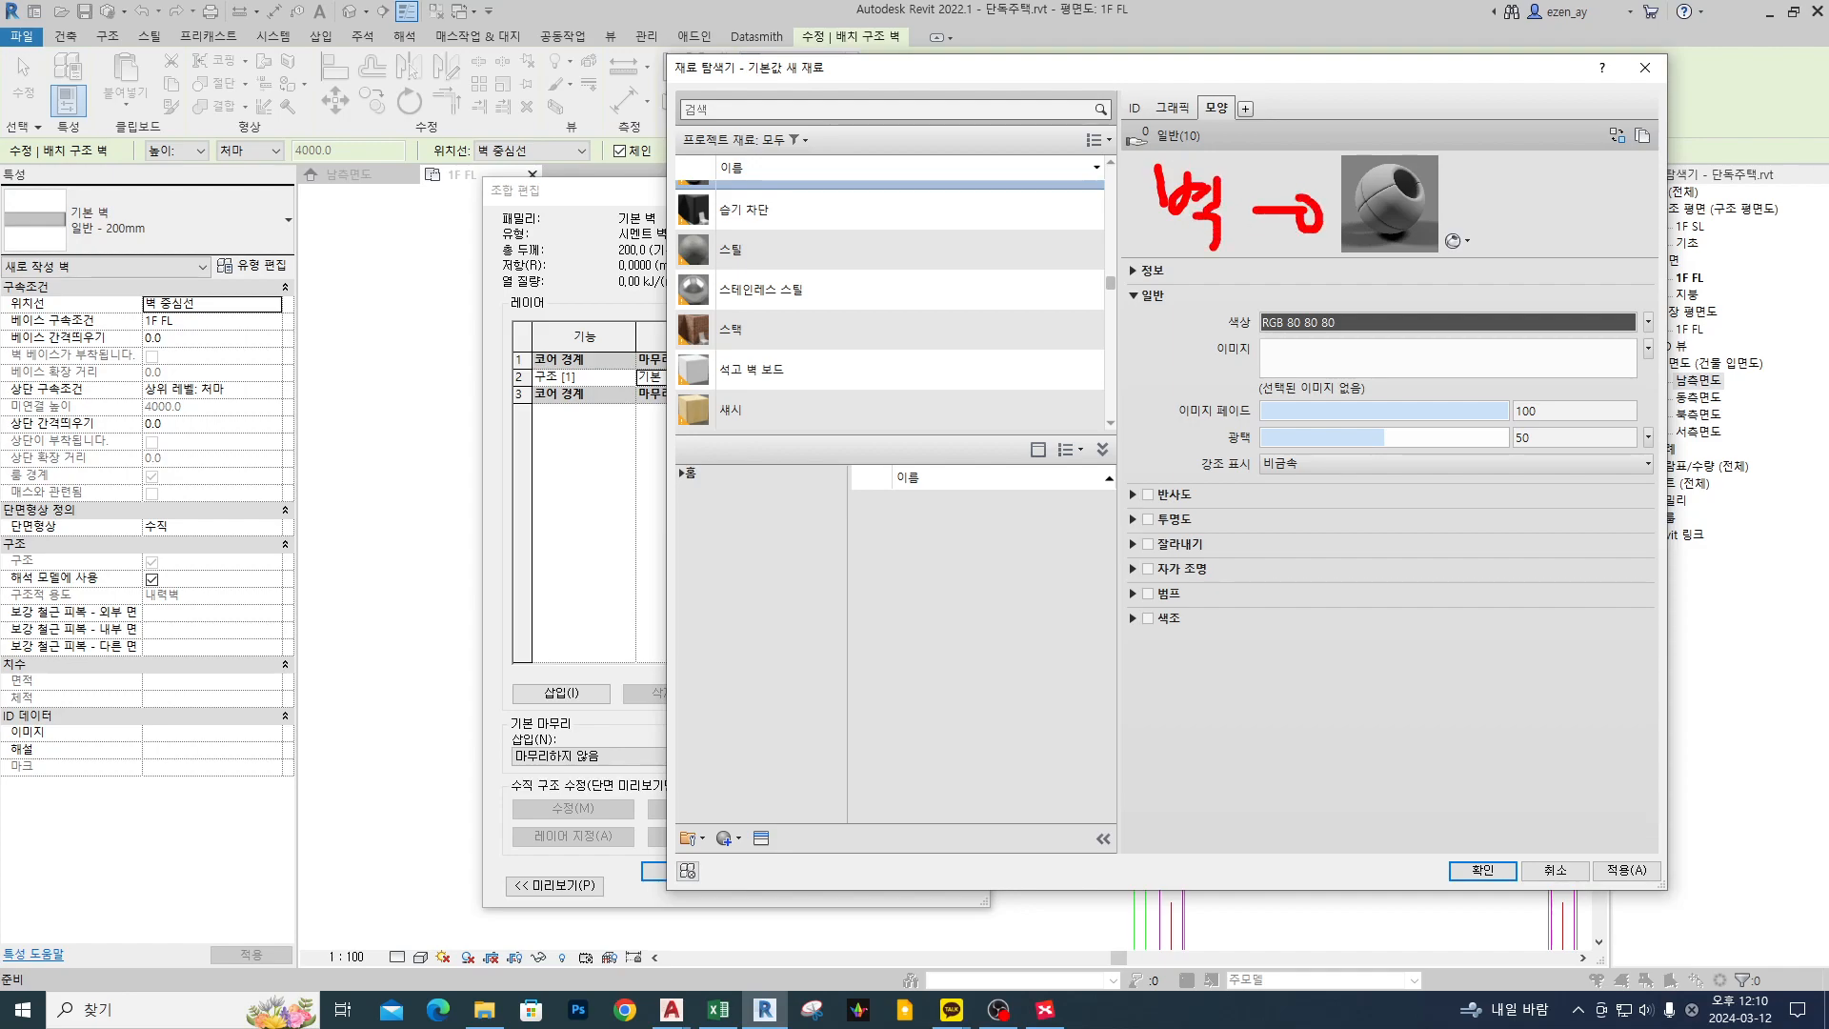
{"action": "mouse_move", "coordinate": [1391, 181]}
{"action": "left_mouse_down"}
{"action": "mouse_move", "coordinate": [1372, 218]}
{"action": "mouse_move", "coordinate": [1415, 195]}
{"action": "mouse_move", "coordinate": [1392, 290]}
{"action": "mouse_move", "coordinate": [1433, 303]}
{"action": "left_mouse_up"}
{"action": "key", "text": "Escape"}
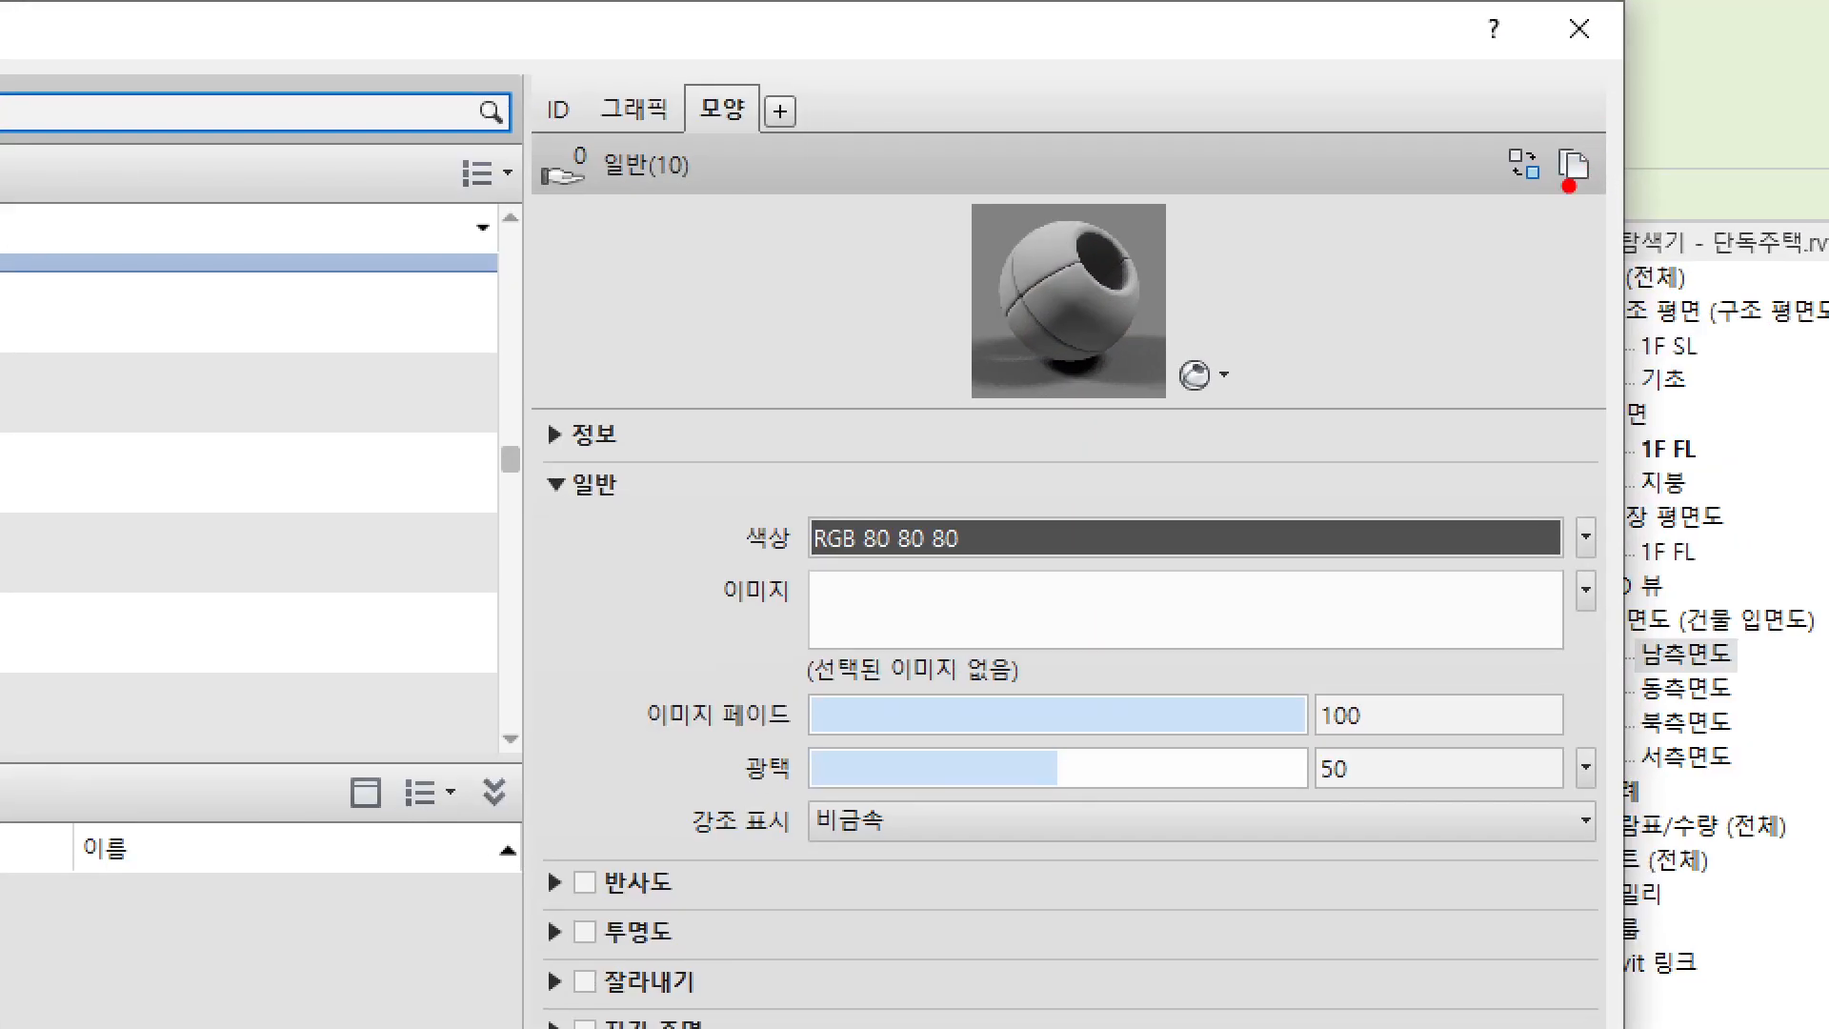
{"action": "left_click_drag", "start_coordinate": [1473, 219], "coordinate": [1563, 119]}
{"action": "key", "text": "Escape"}
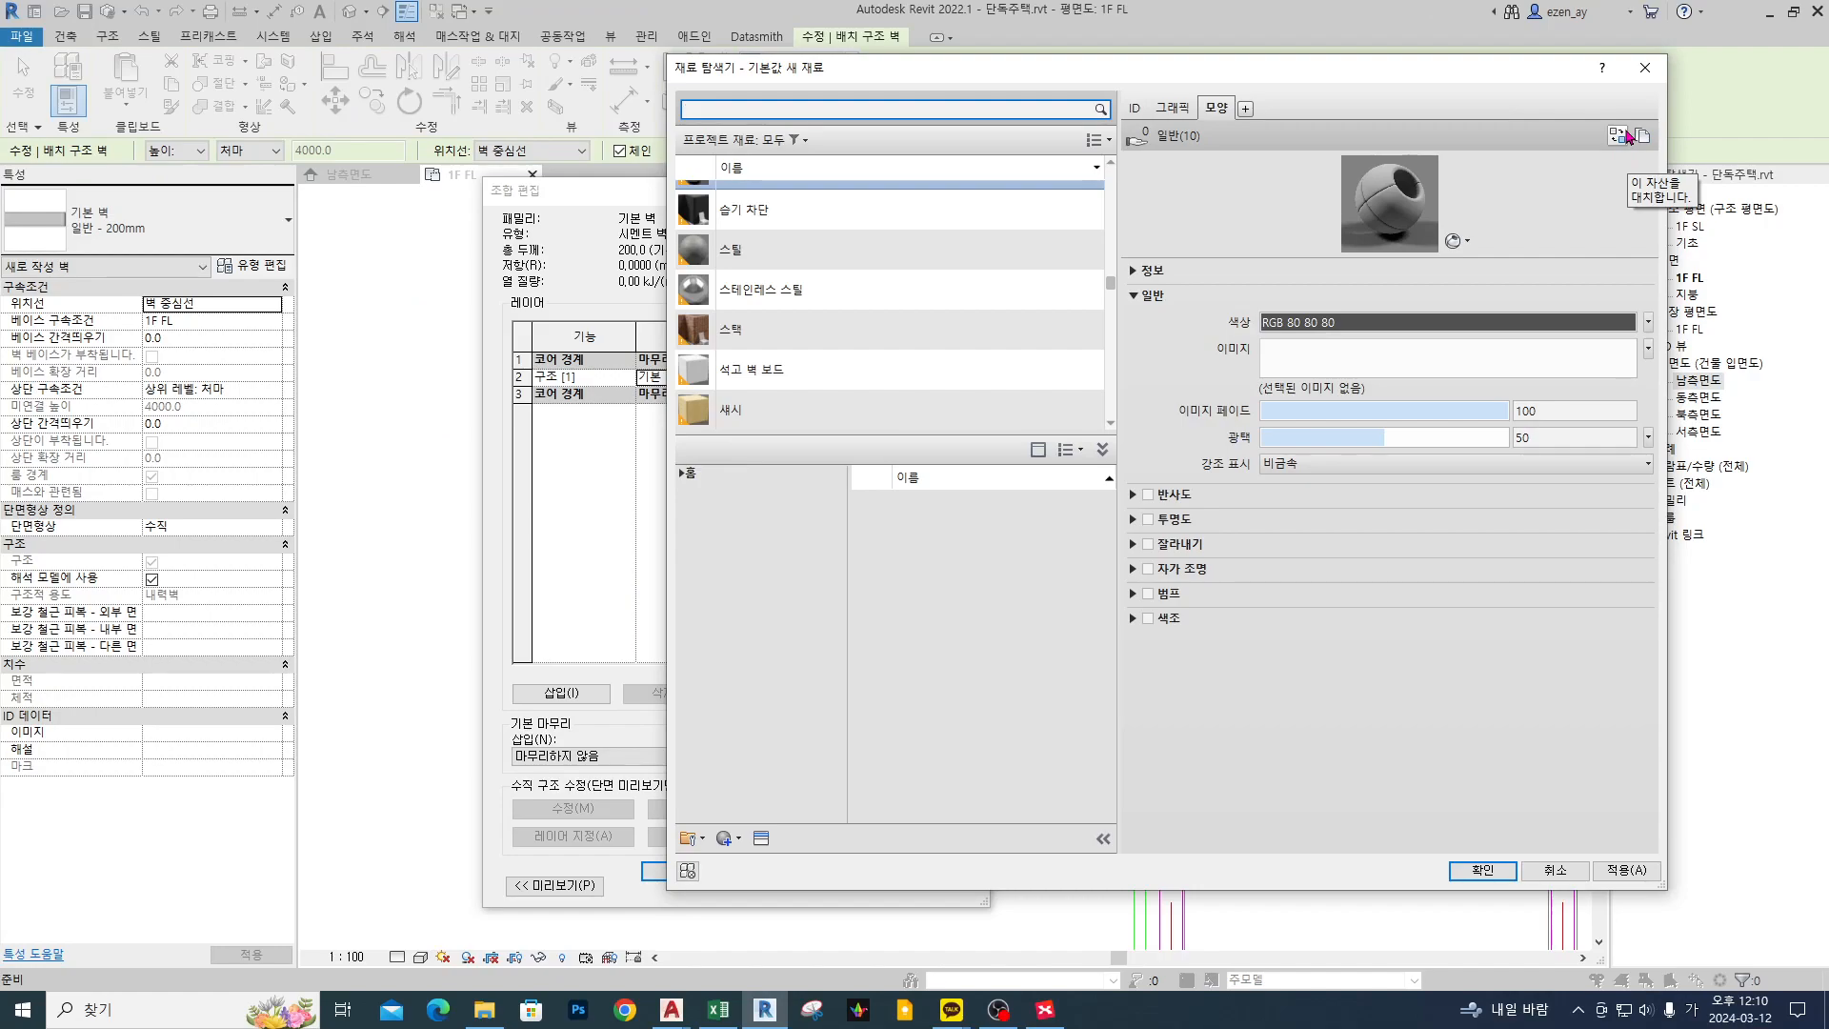
- Open the asset browser for replacing the material's appearance and list the 치장 벽토 category of the 모양 라이브러리
{"action": "left_click", "coordinate": [1627, 136]}
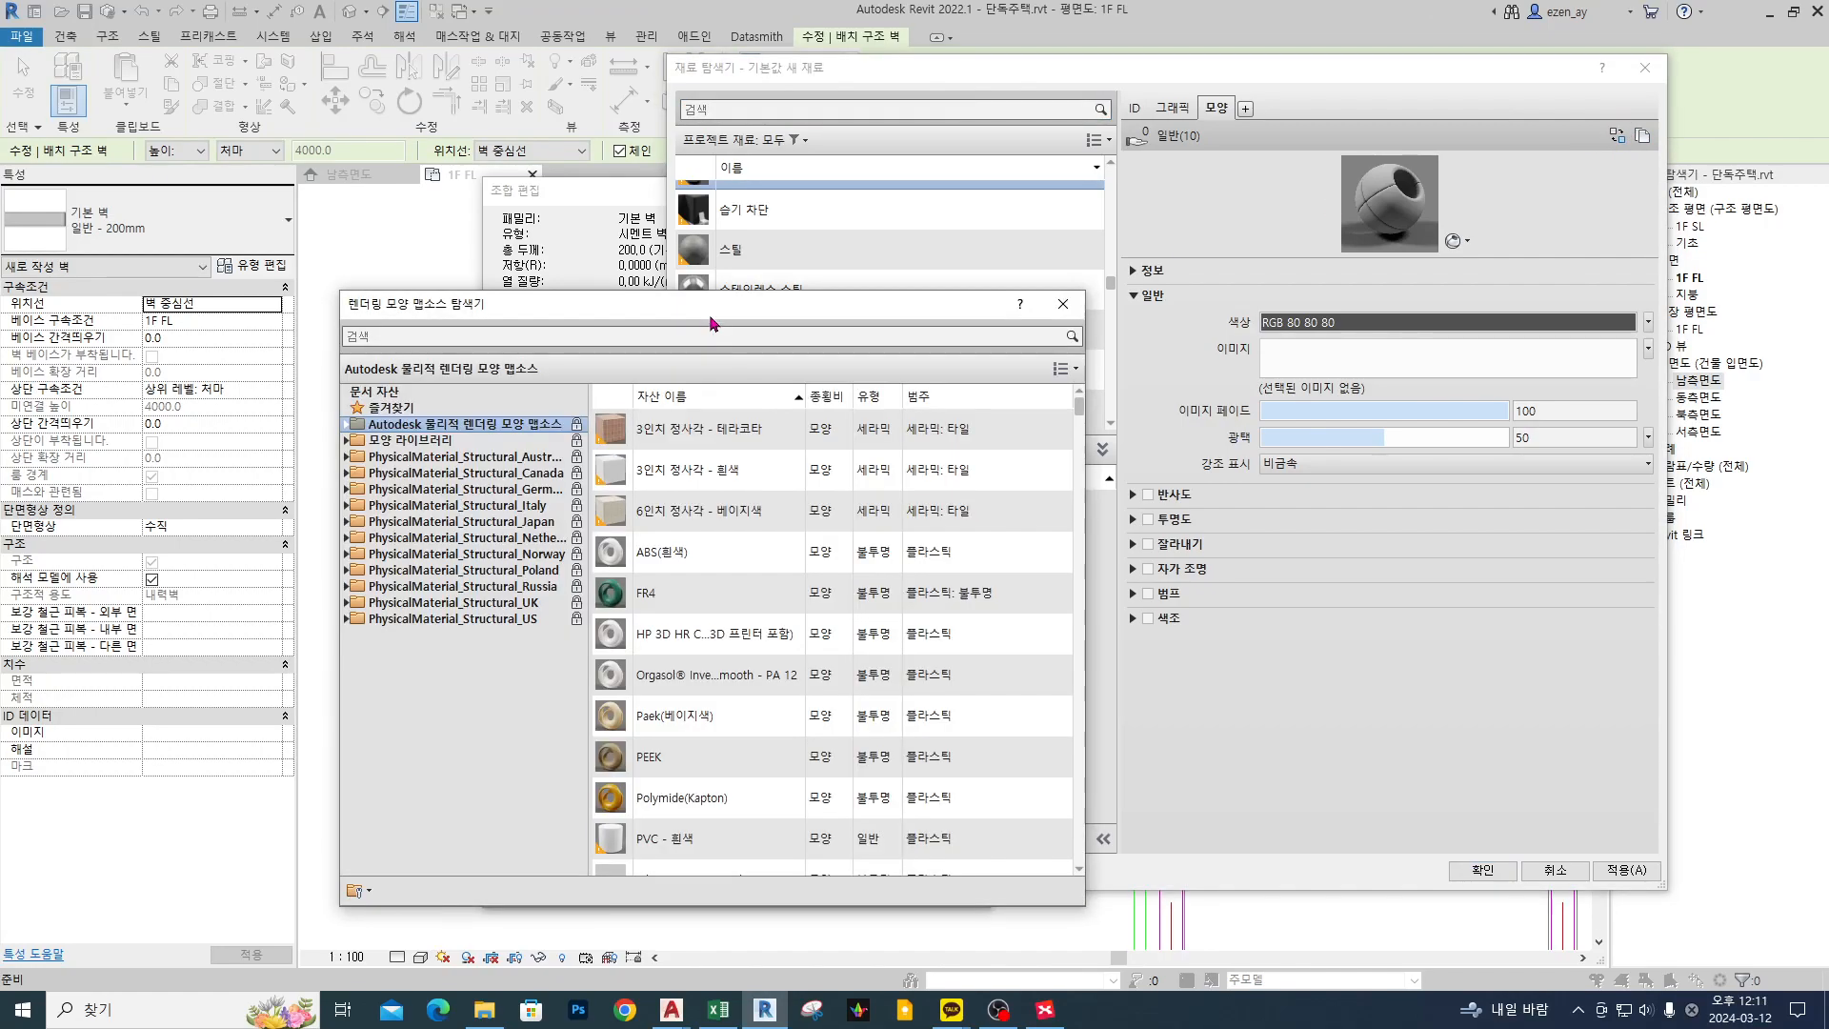
{"action": "left_click_drag", "start_coordinate": [715, 303], "coordinate": [752, 208]}
{"action": "left_click", "coordinate": [386, 348]}
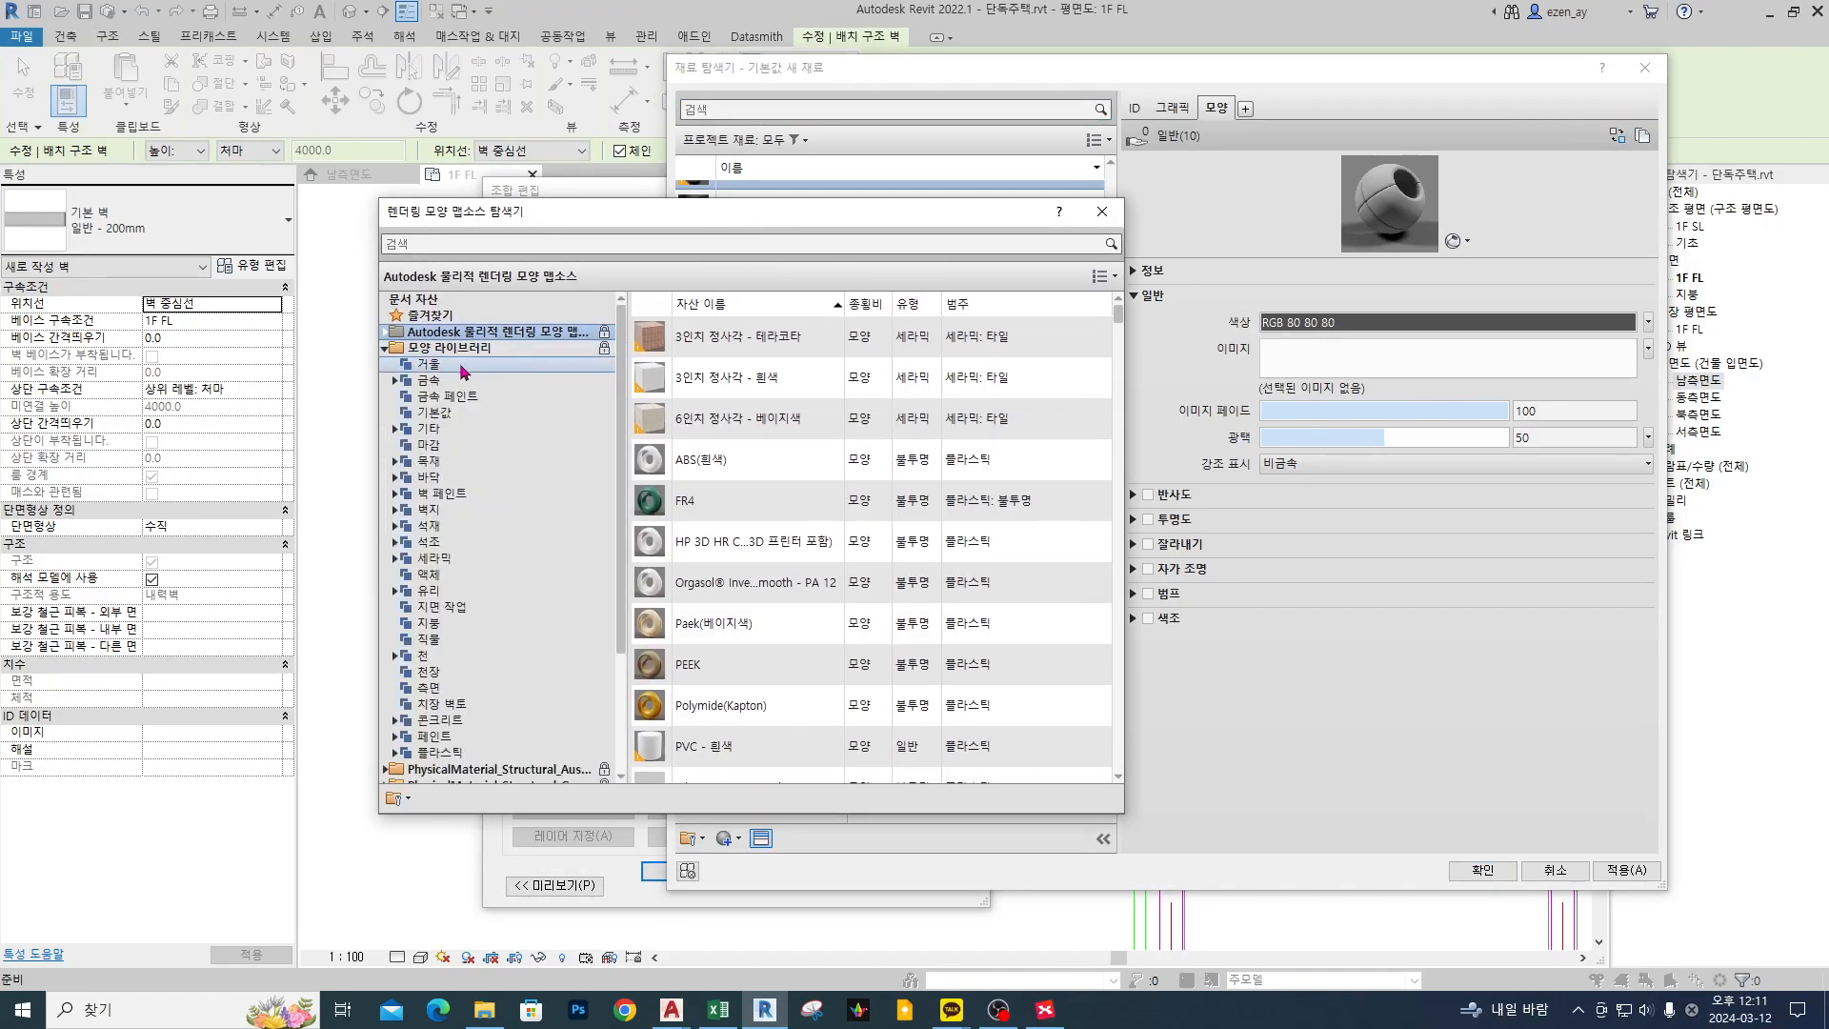
{"action": "left_click", "coordinate": [480, 361]}
{"action": "left_click_drag", "start_coordinate": [500, 348], "coordinate": [500, 774]}
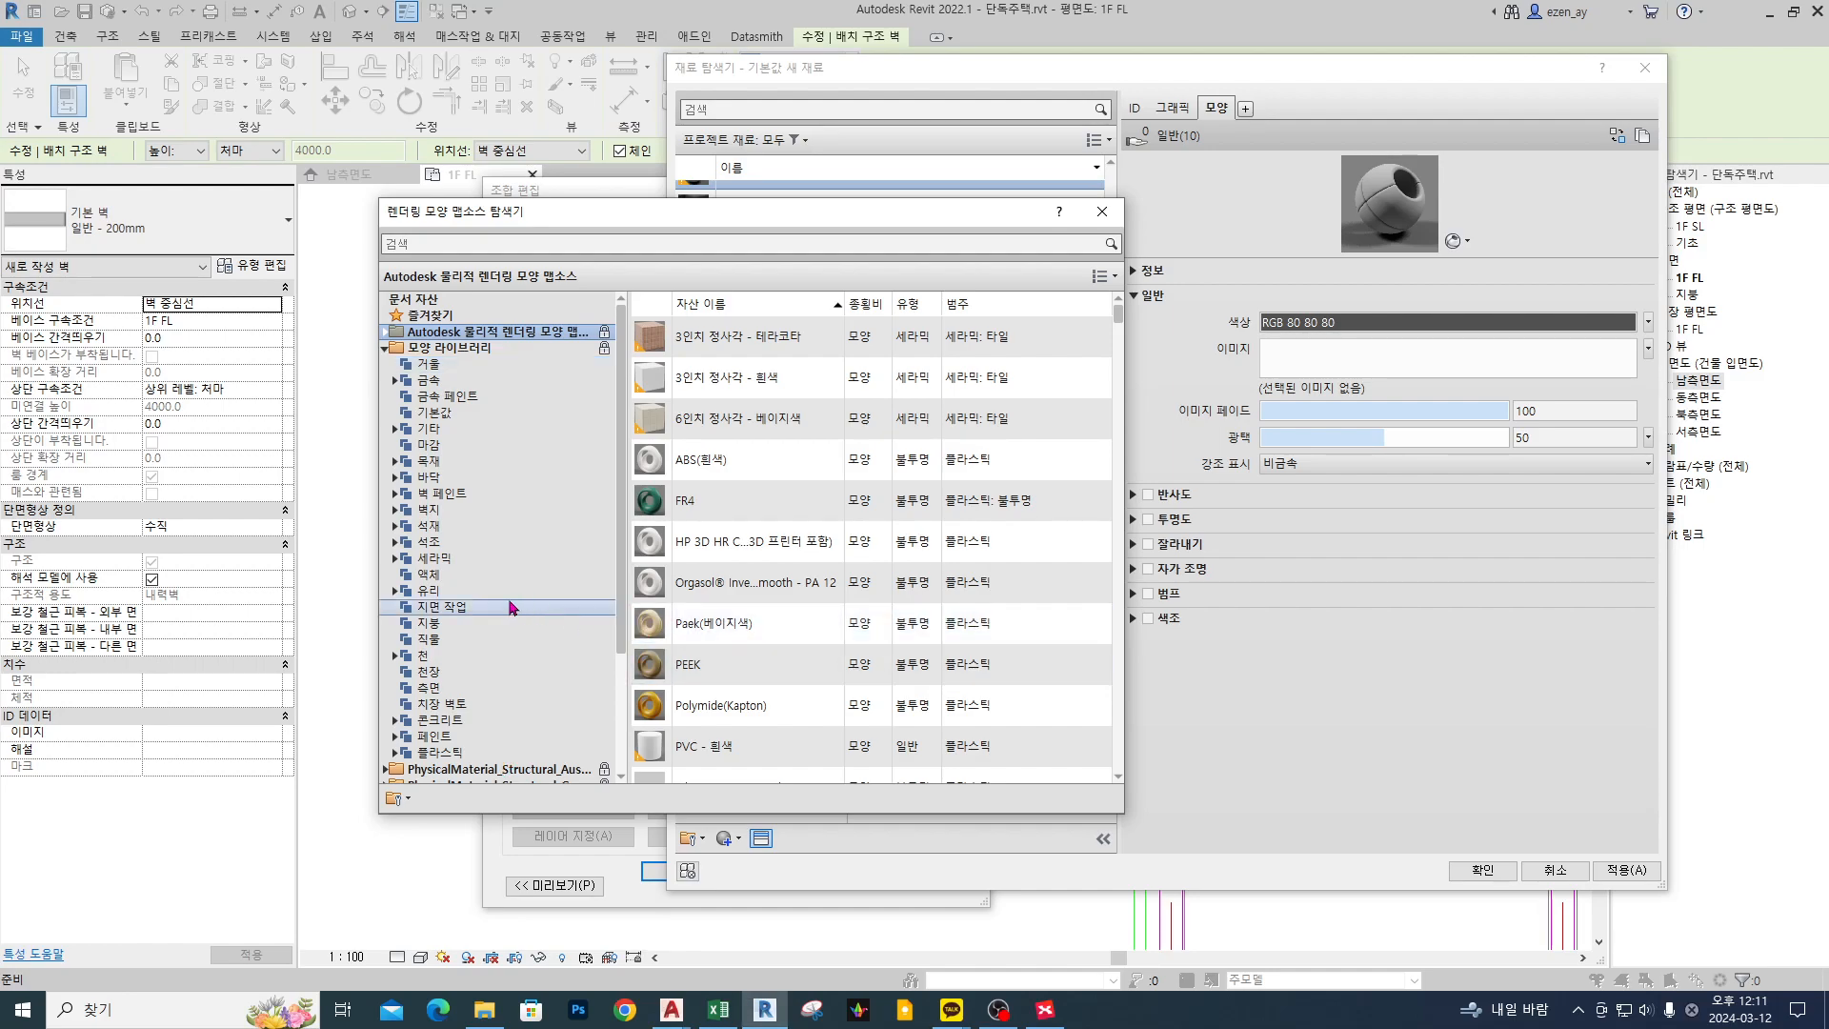
{"action": "left_click", "coordinate": [440, 480]}
{"action": "left_click", "coordinate": [431, 590]}
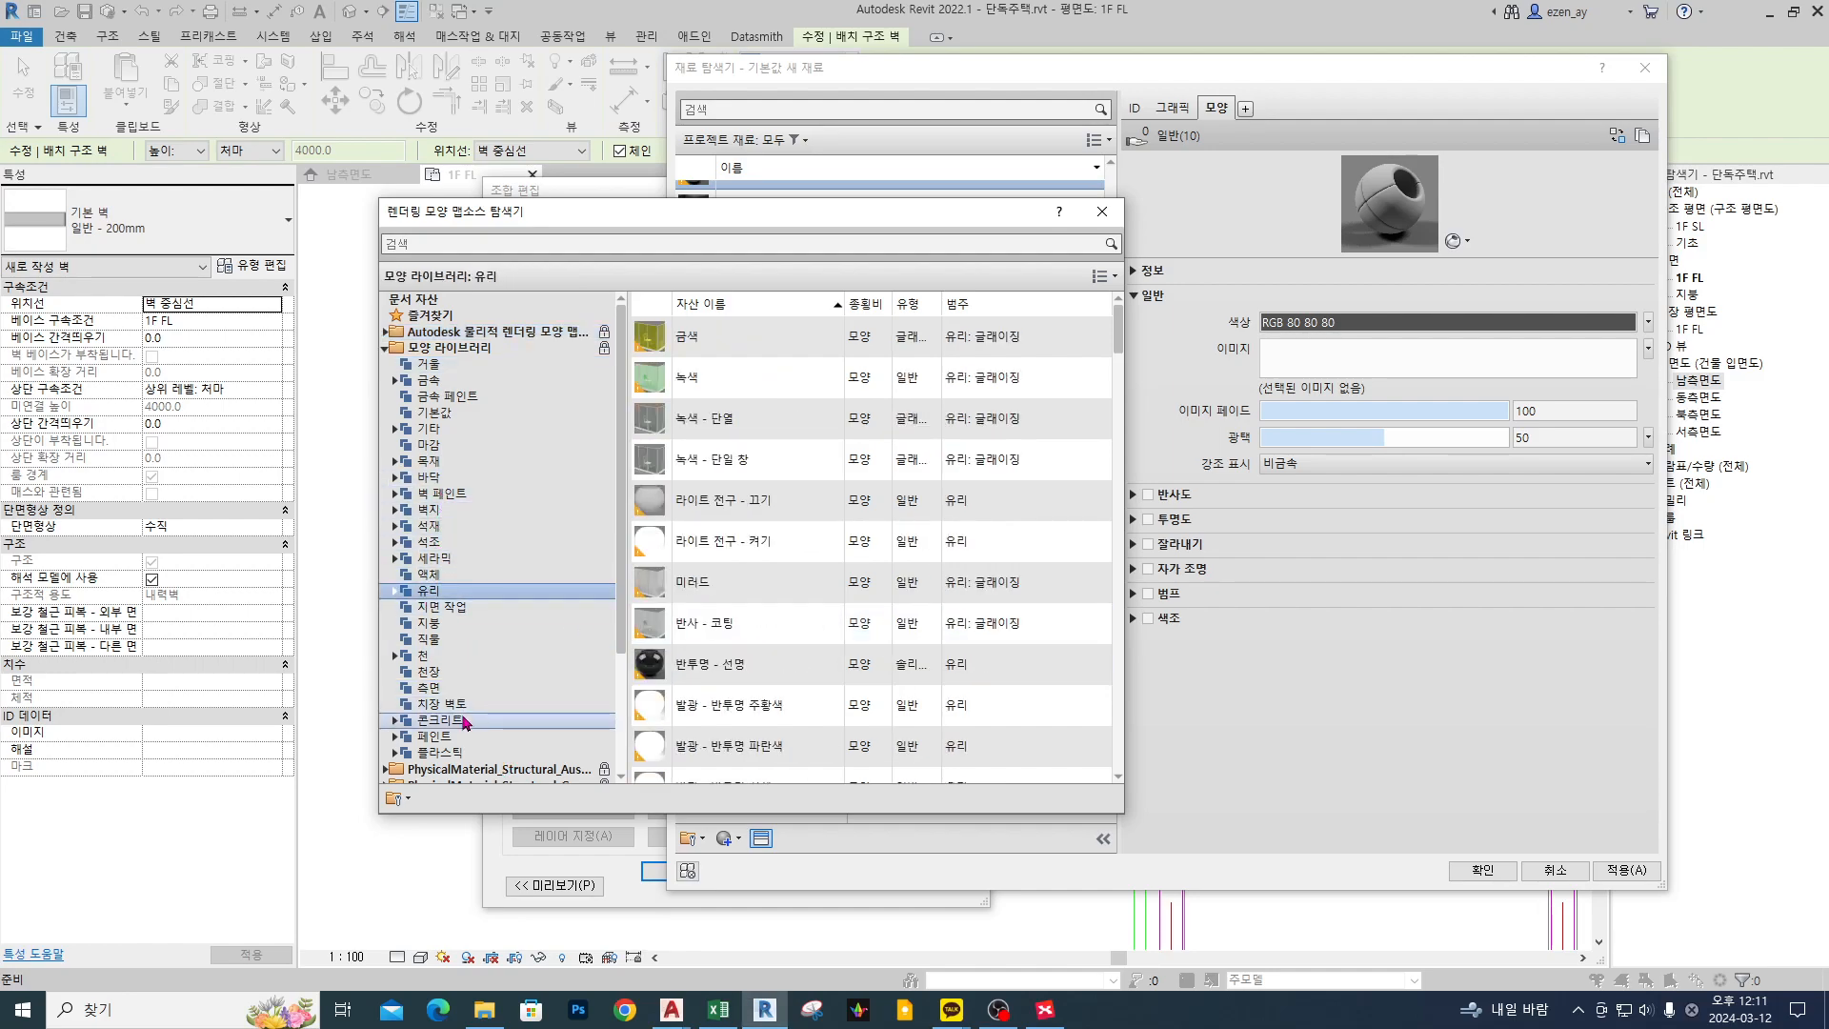
{"action": "left_click", "coordinate": [437, 736]}
{"action": "left_click", "coordinate": [469, 707]}
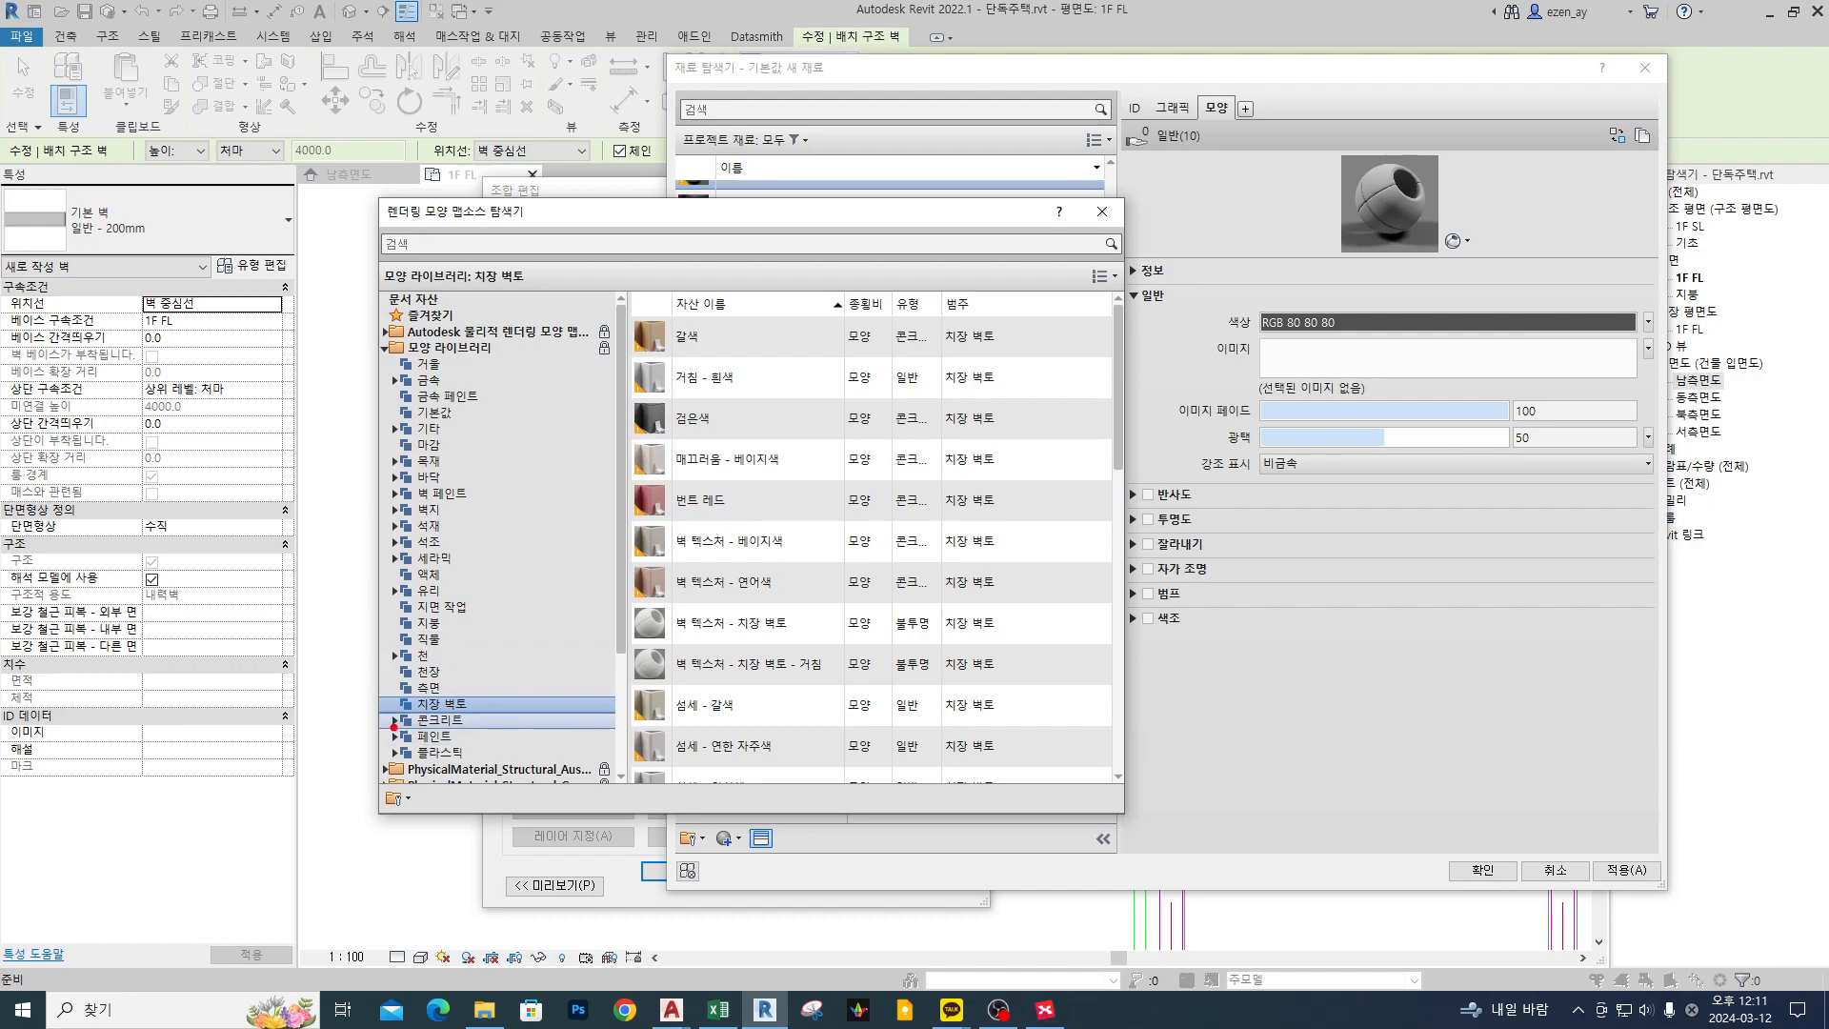
- Move the asset browser clear of the material's appearance settings, then enlarge it and widen its 유형 column
{"action": "left_click_drag", "start_coordinate": [772, 221], "coordinate": [544, 172]}
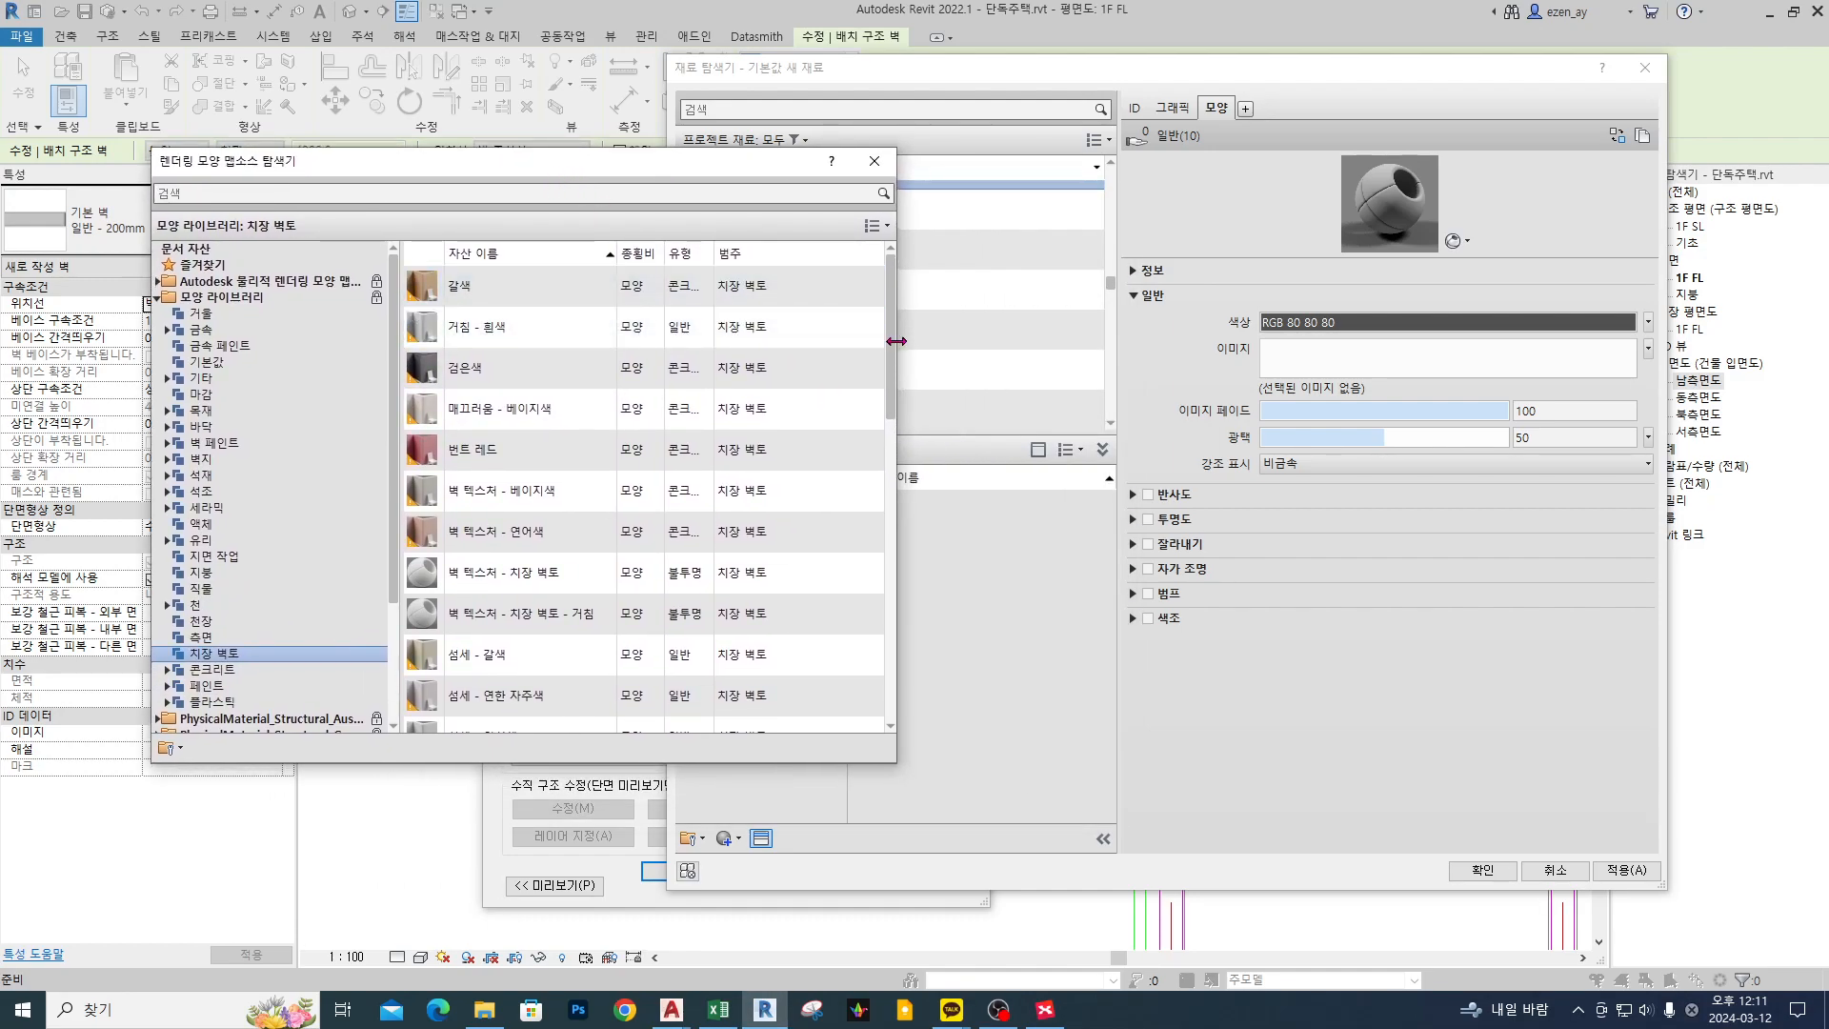
{"action": "left_click_drag", "start_coordinate": [896, 351], "coordinate": [1000, 350]}
{"action": "left_click", "coordinate": [781, 287]}
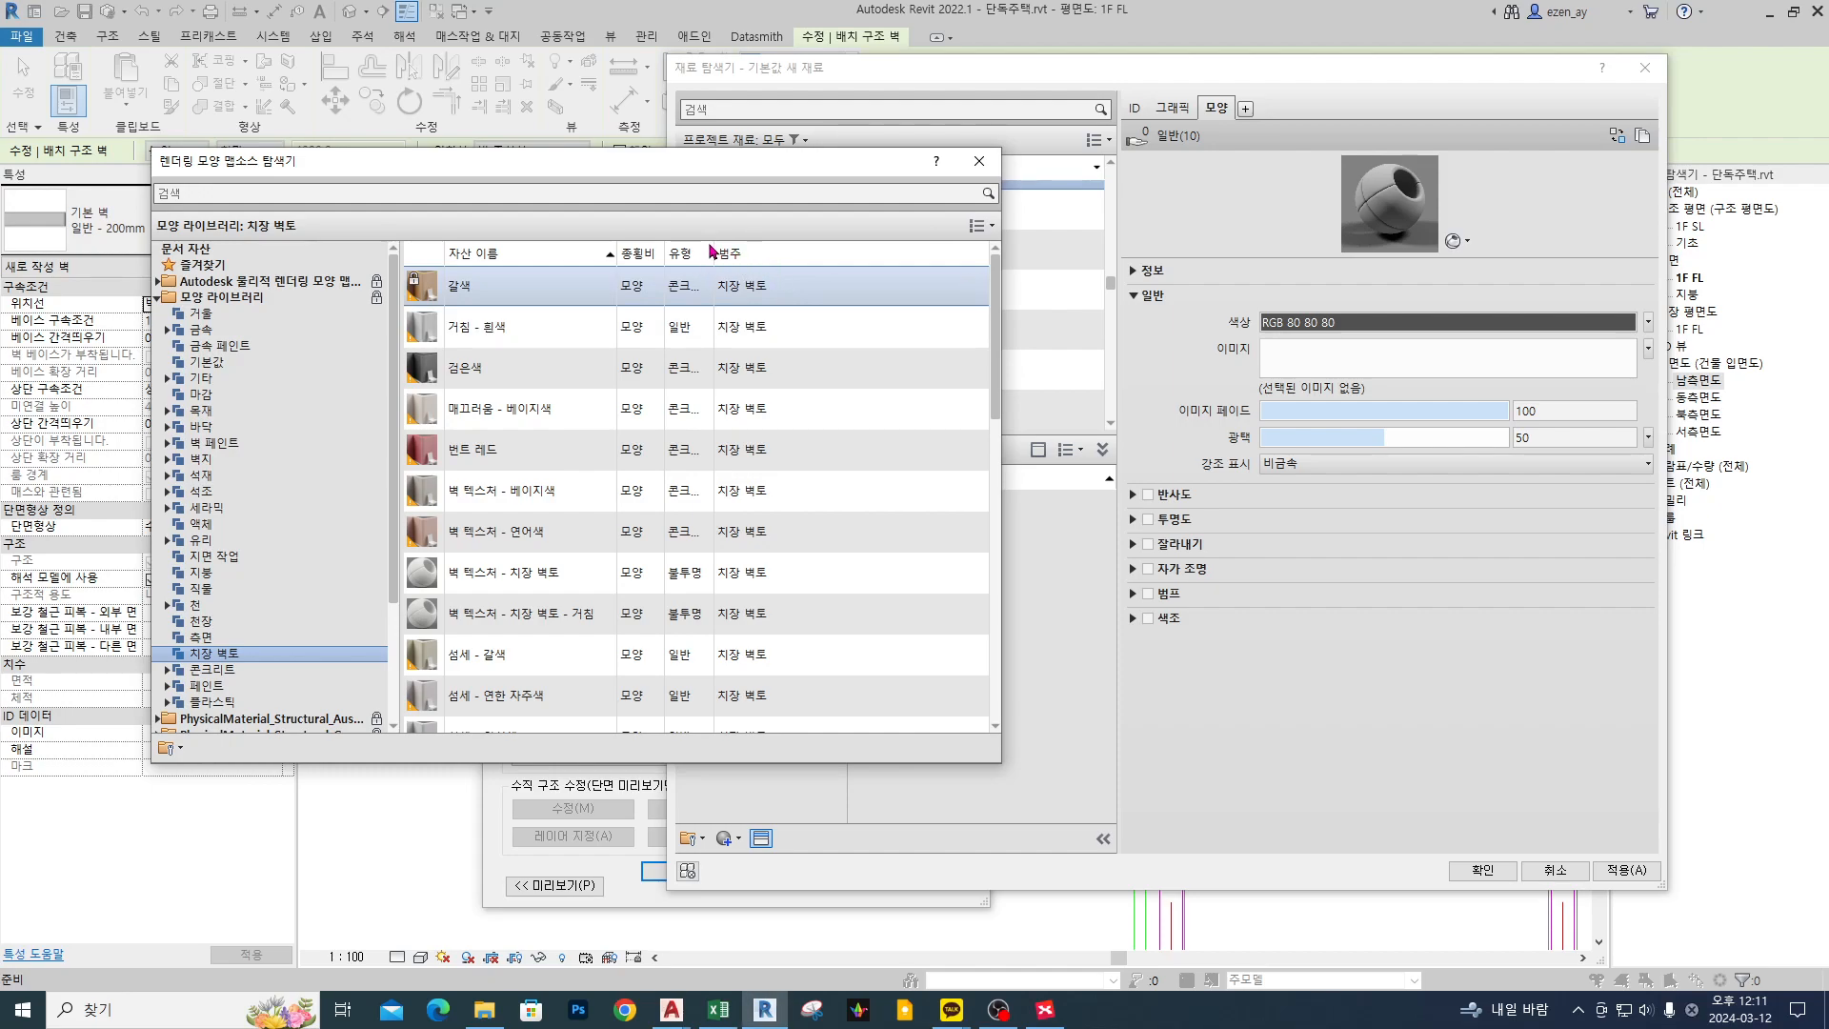
{"action": "left_click_drag", "start_coordinate": [715, 245], "coordinate": [788, 250]}
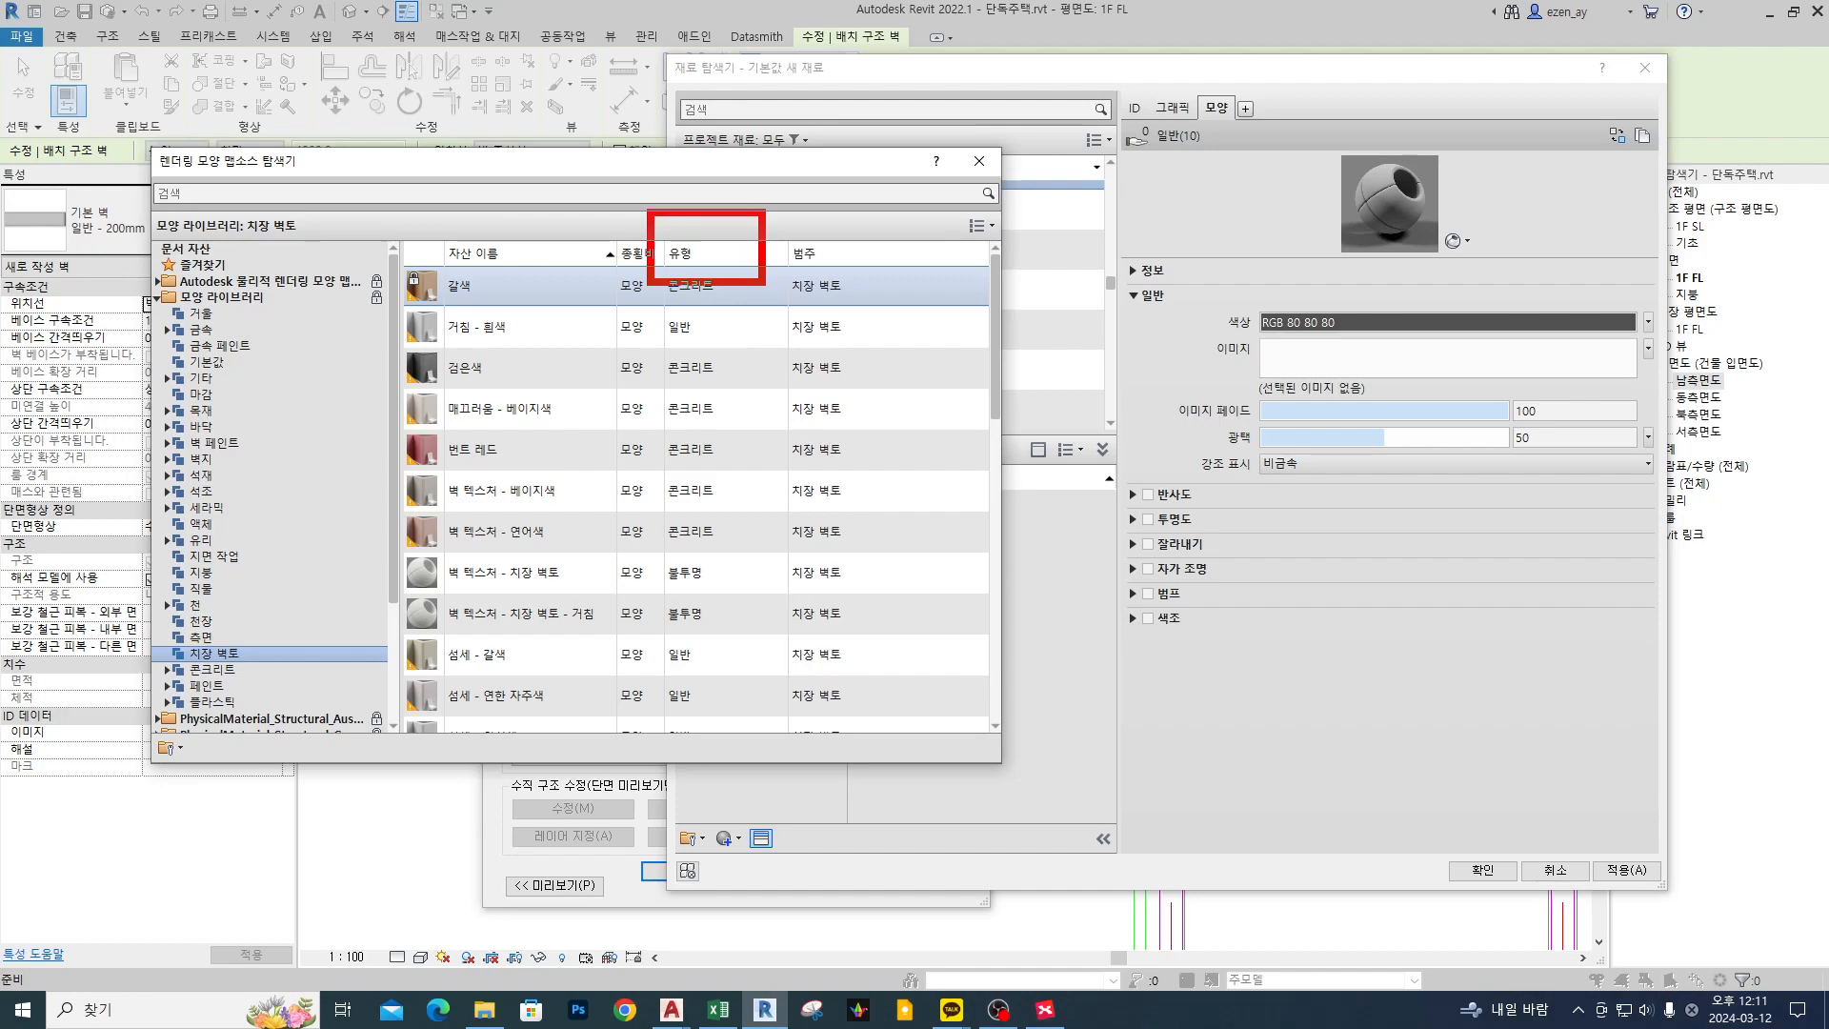
- Replace the material's appearance with the 치장 벽토 asset 매끄러움 - 베이지색 and enlarge its preview image
{"action": "key", "text": "Down"}
{"action": "key", "text": "Down"}
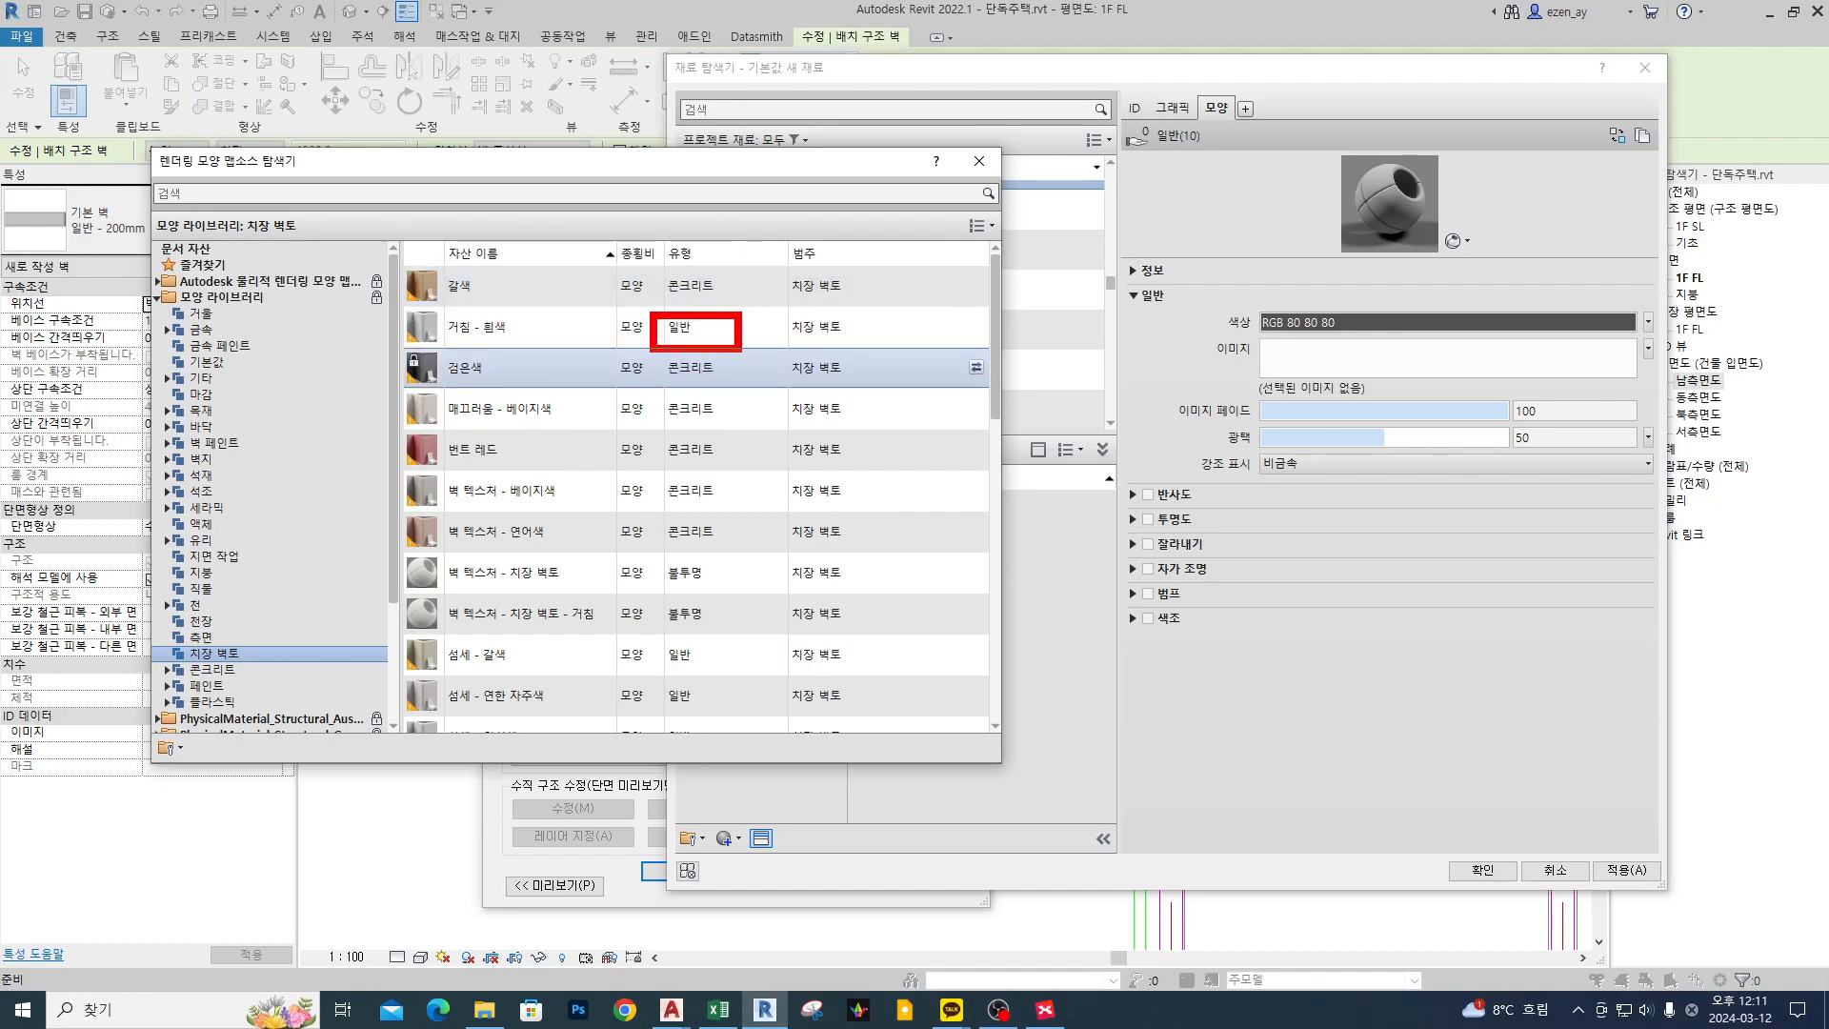
{"action": "left_click", "coordinate": [744, 400]}
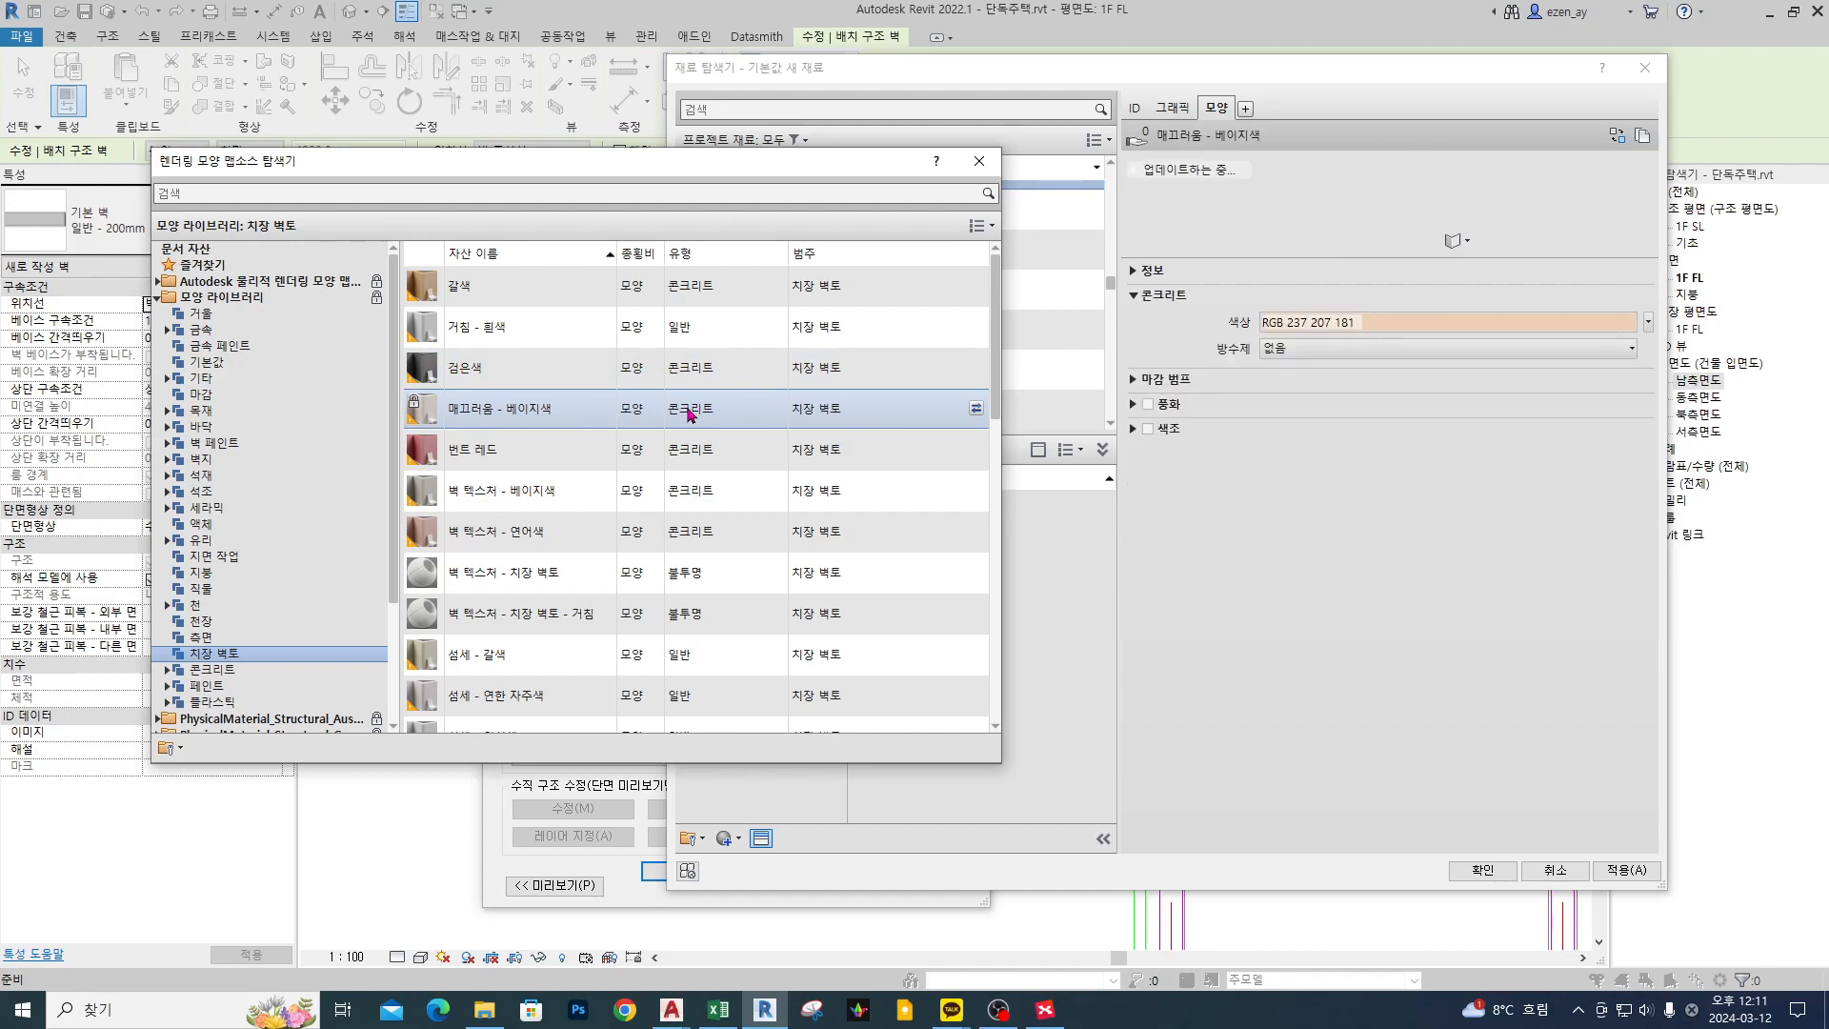
{"action": "left_click_drag", "start_coordinate": [1309, 254], "coordinate": [1314, 535]}
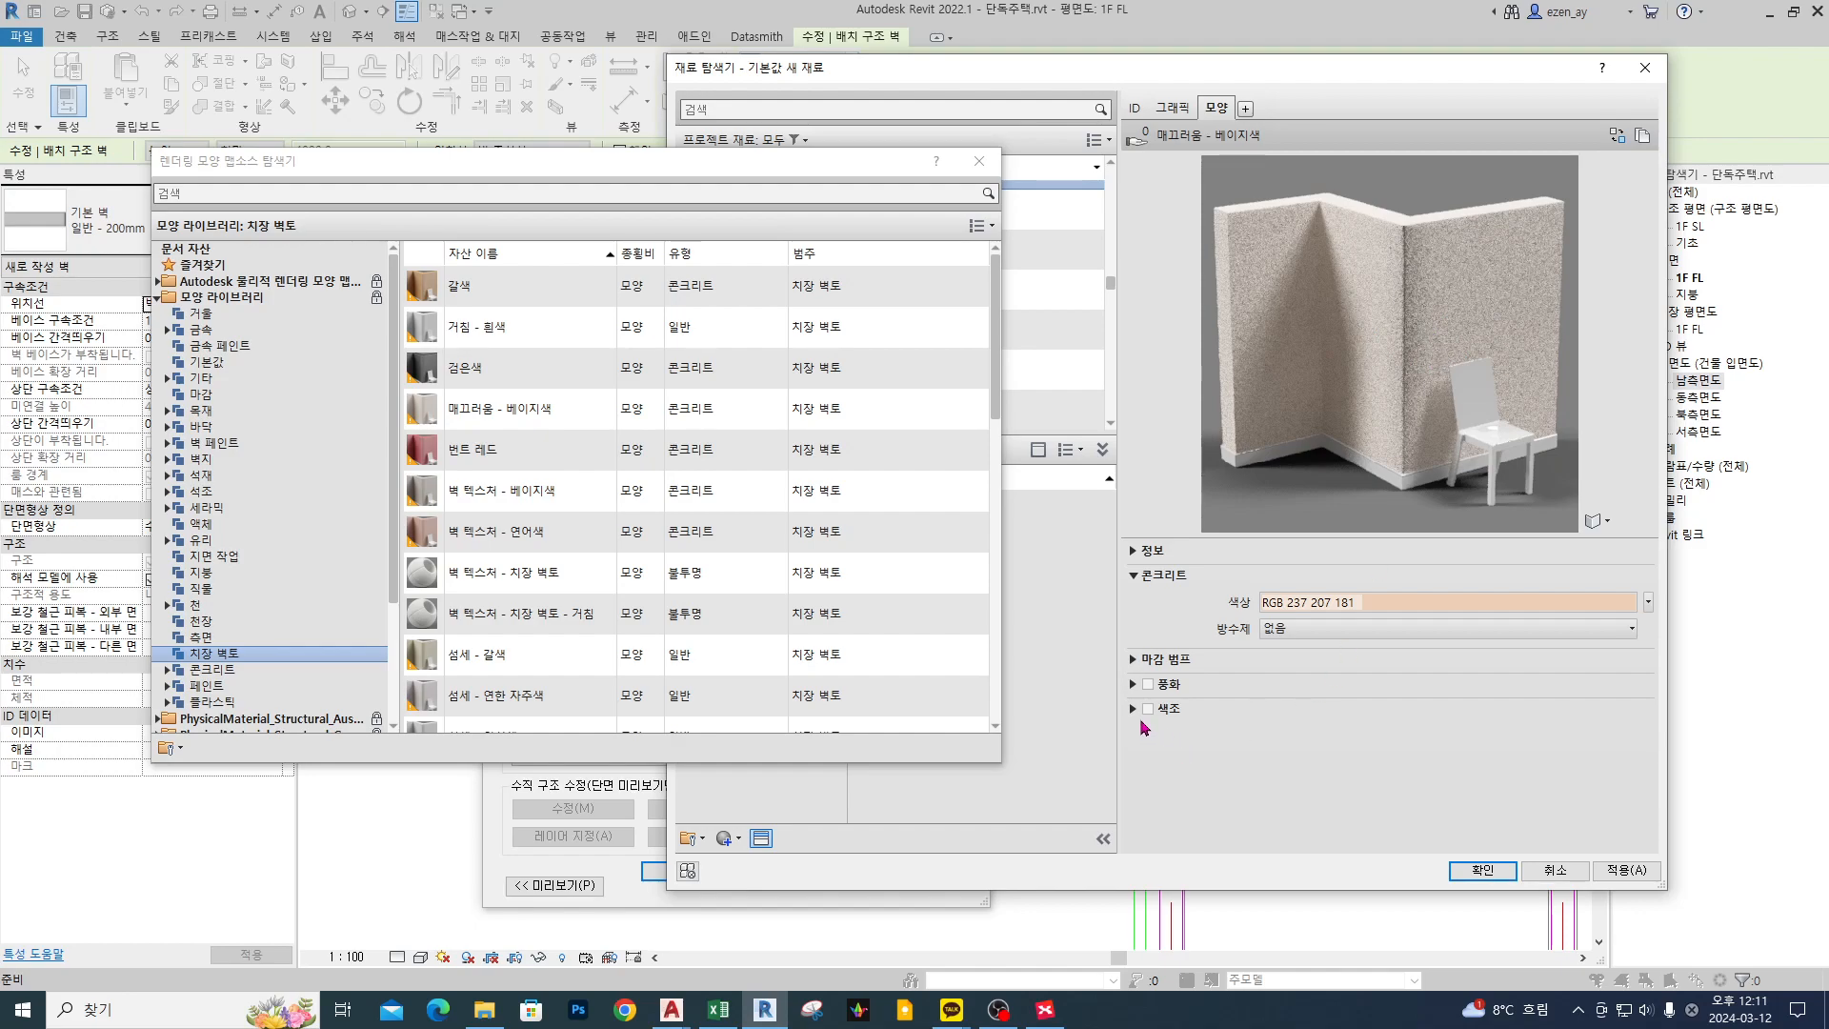
- Close the appearance asset browser and return to the material's appearance settings
{"action": "mouse_move", "coordinate": [1105, 739]}
{"action": "left_mouse_down"}
{"action": "mouse_move", "coordinate": [1543, 562]}
{"action": "mouse_move", "coordinate": [1671, 551]}
{"action": "left_mouse_up"}
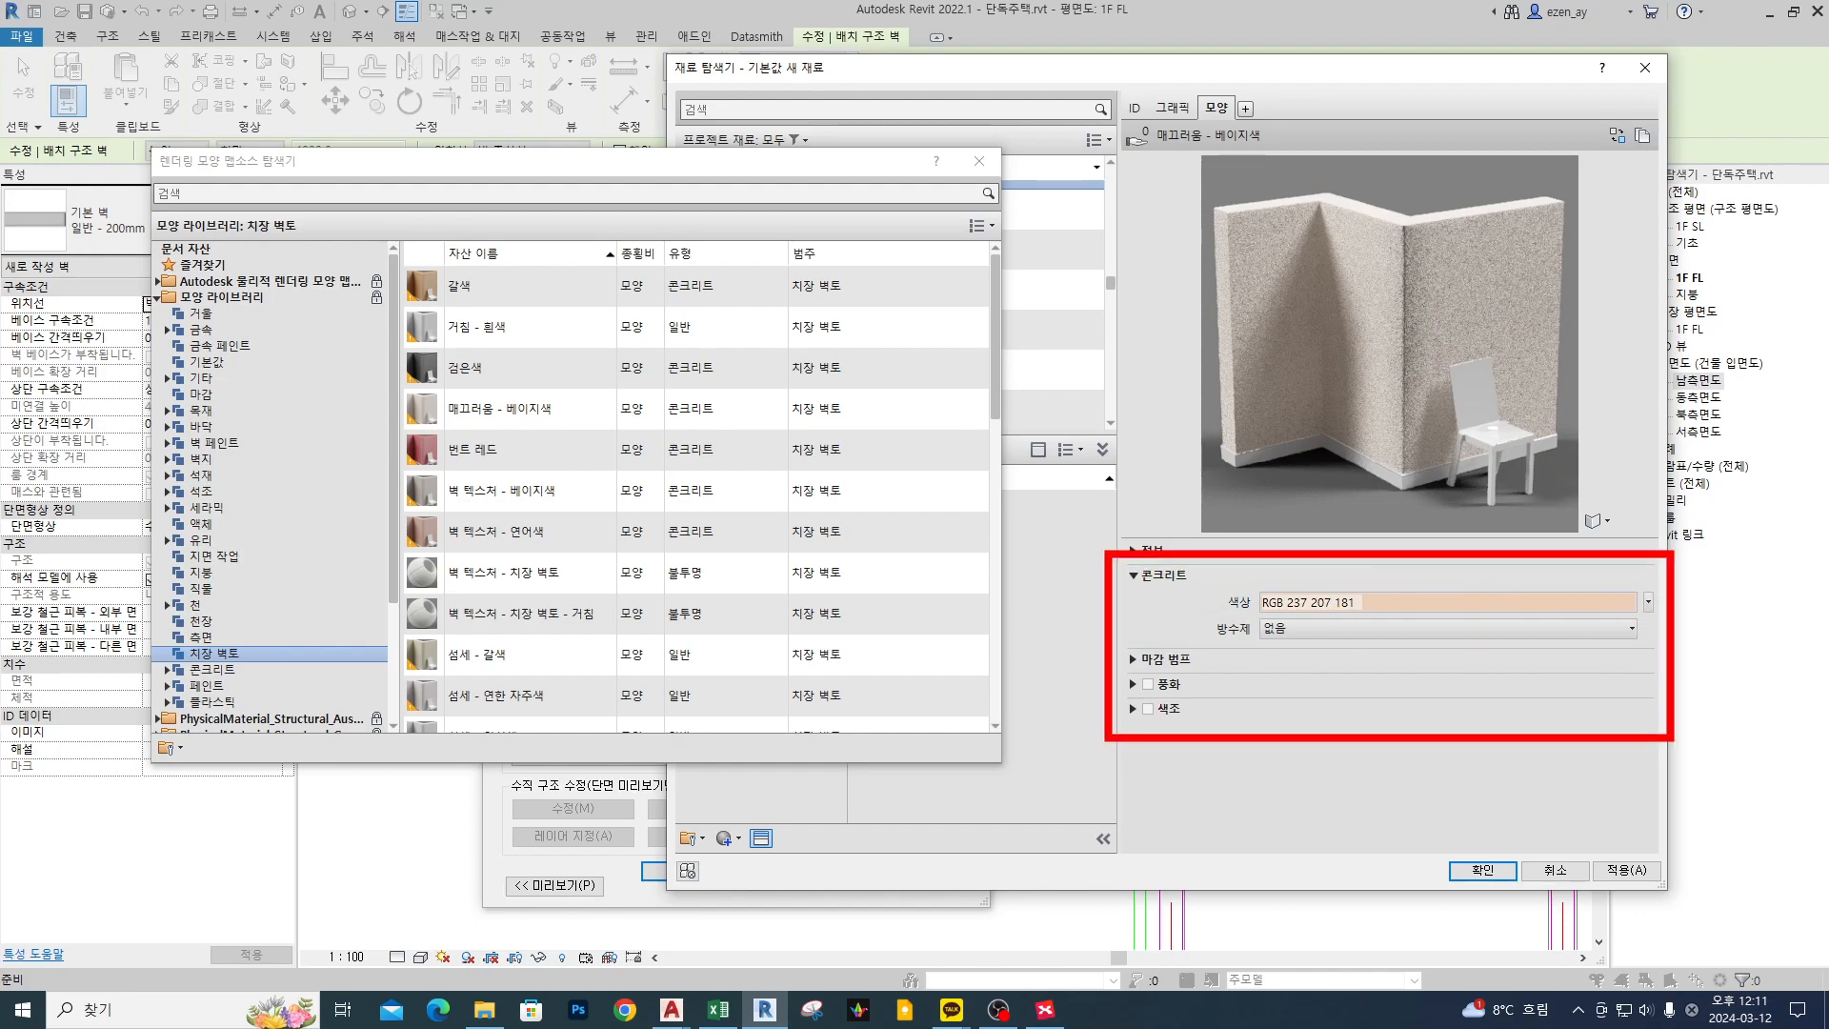
{"action": "mouse_move", "coordinate": [1174, 592]}
{"action": "left_mouse_down"}
{"action": "mouse_move", "coordinate": [1138, 570]}
{"action": "mouse_move", "coordinate": [1185, 595]}
{"action": "mouse_move", "coordinate": [1245, 550]}
{"action": "mouse_move", "coordinate": [1261, 585]}
{"action": "left_mouse_up"}
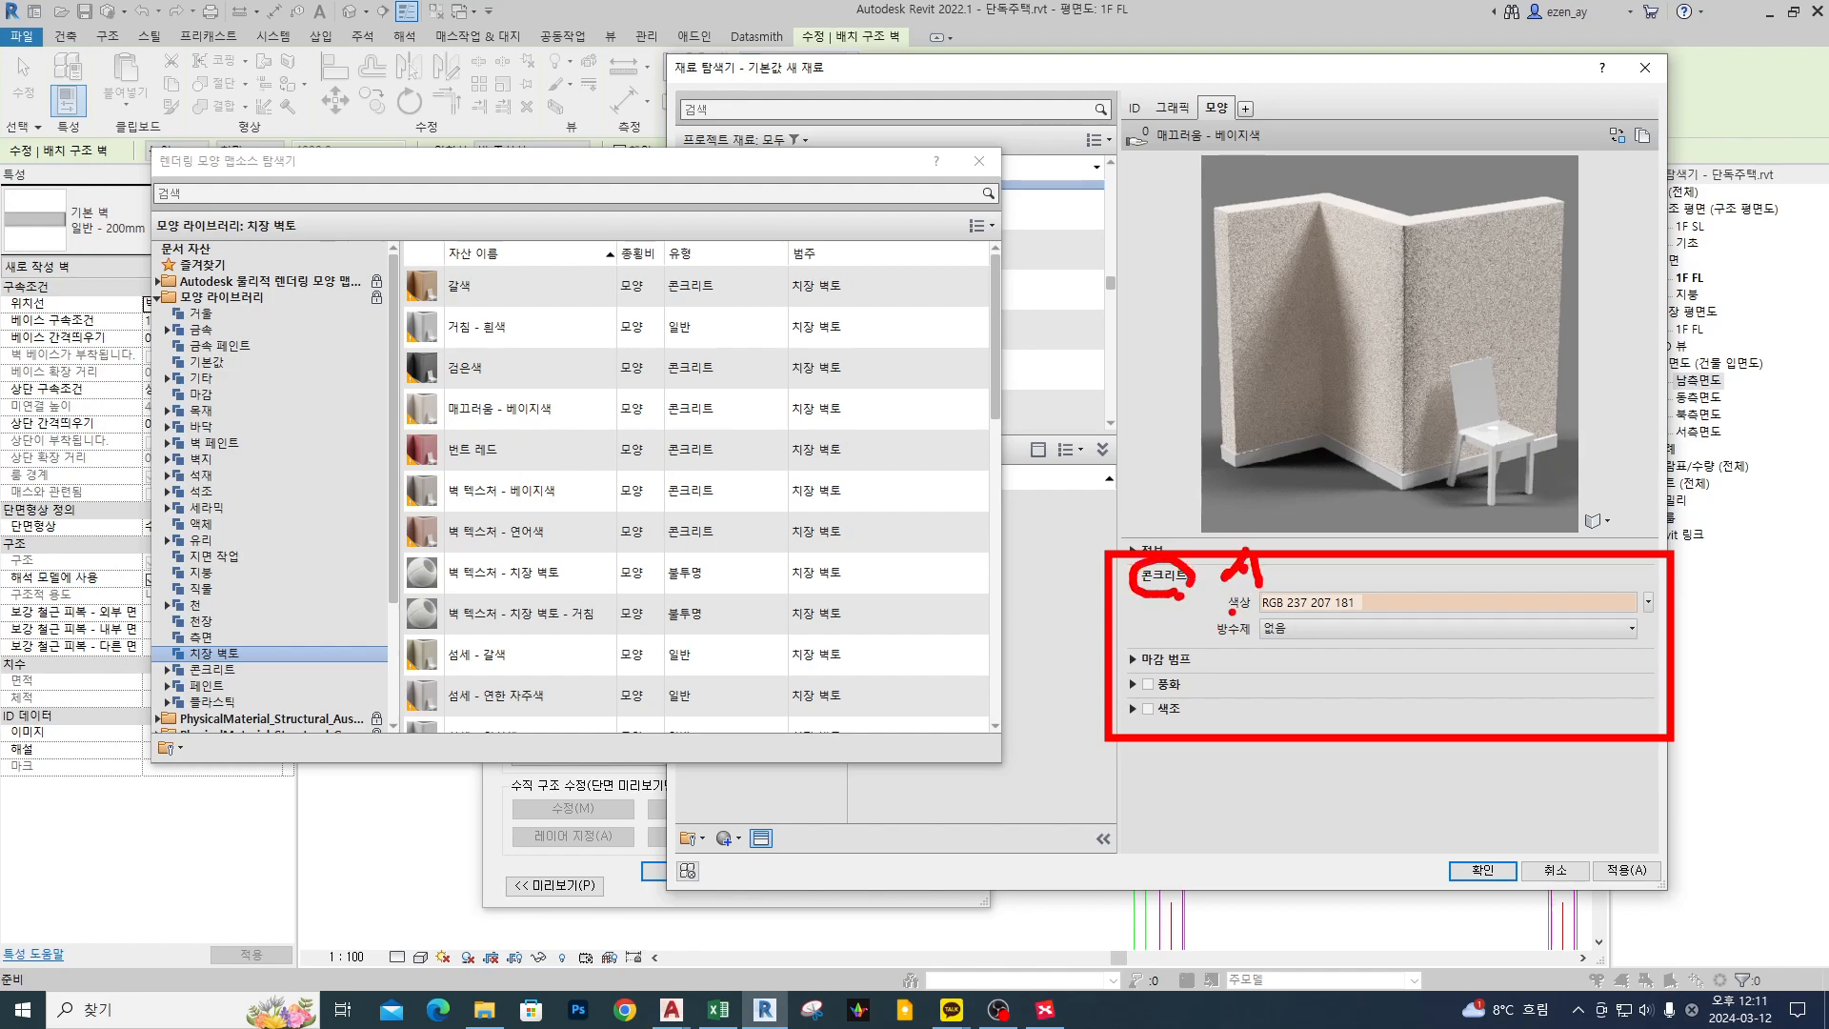
{"action": "mouse_move", "coordinate": [1159, 617]}
{"action": "left_mouse_down"}
{"action": "mouse_move", "coordinate": [1223, 605]}
{"action": "mouse_move", "coordinate": [1202, 640]}
{"action": "left_mouse_up"}
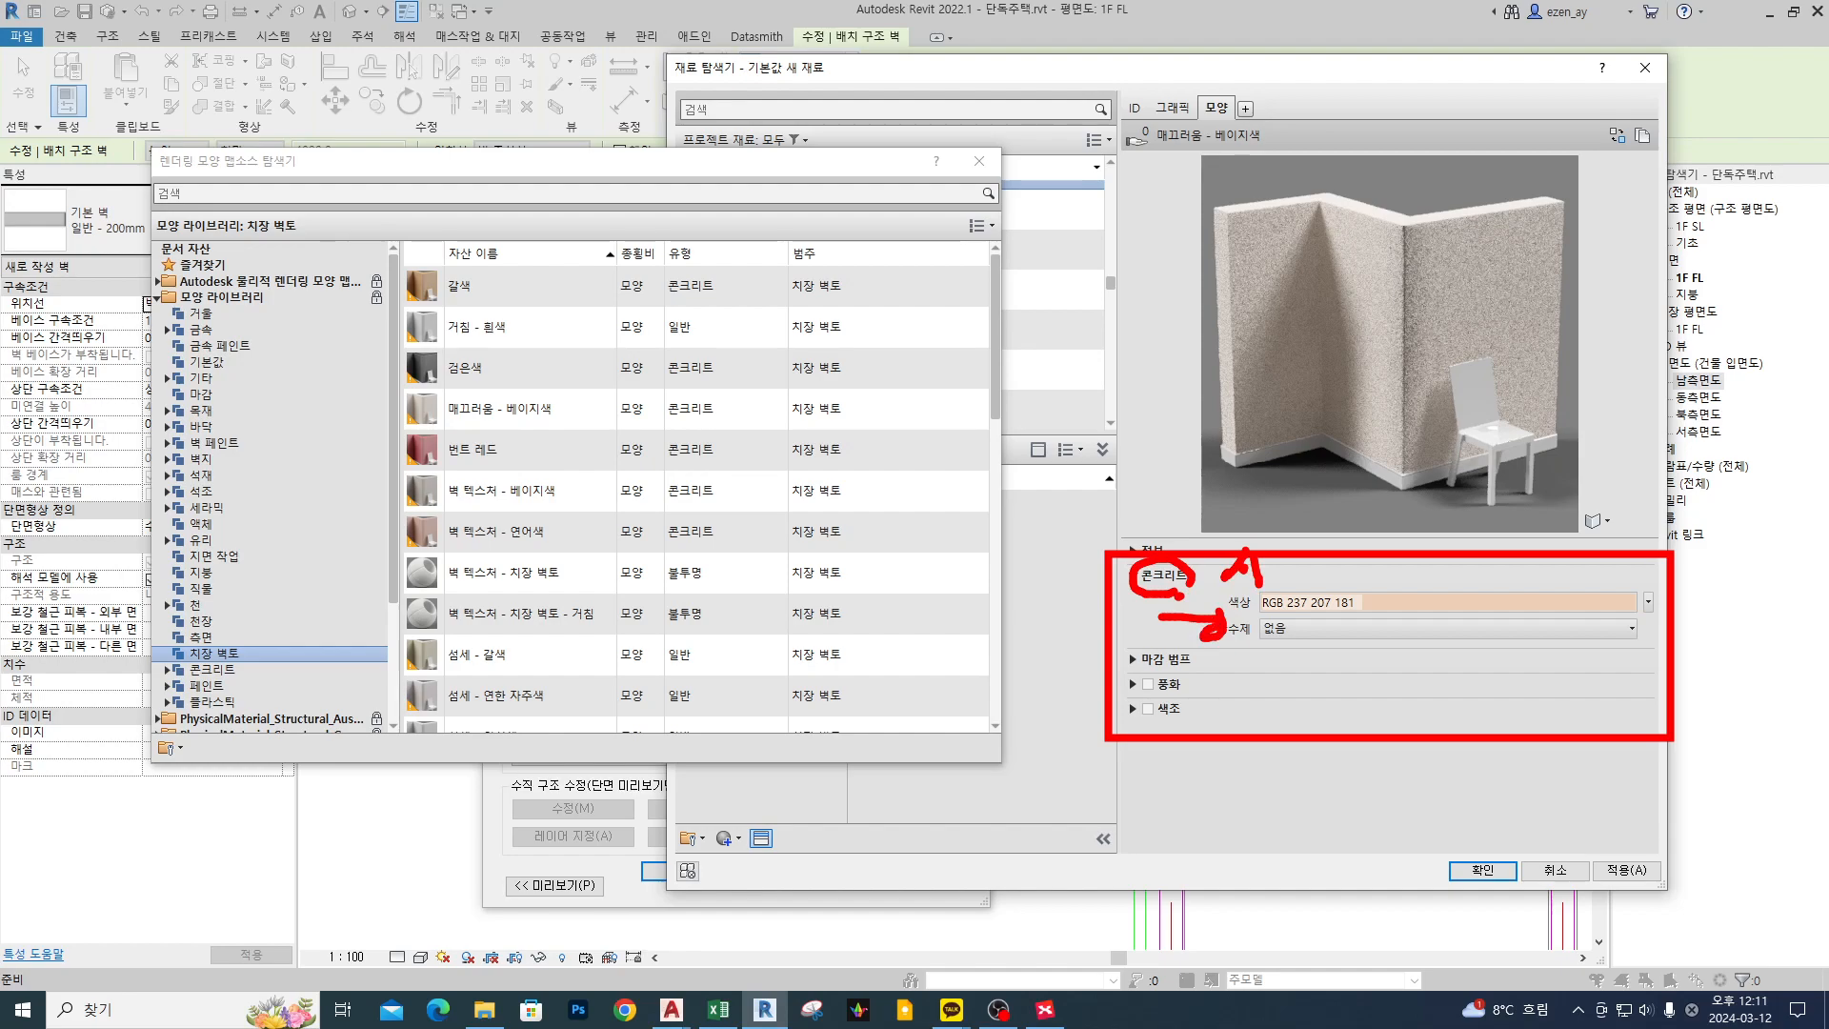
{"action": "key", "text": "Escape"}
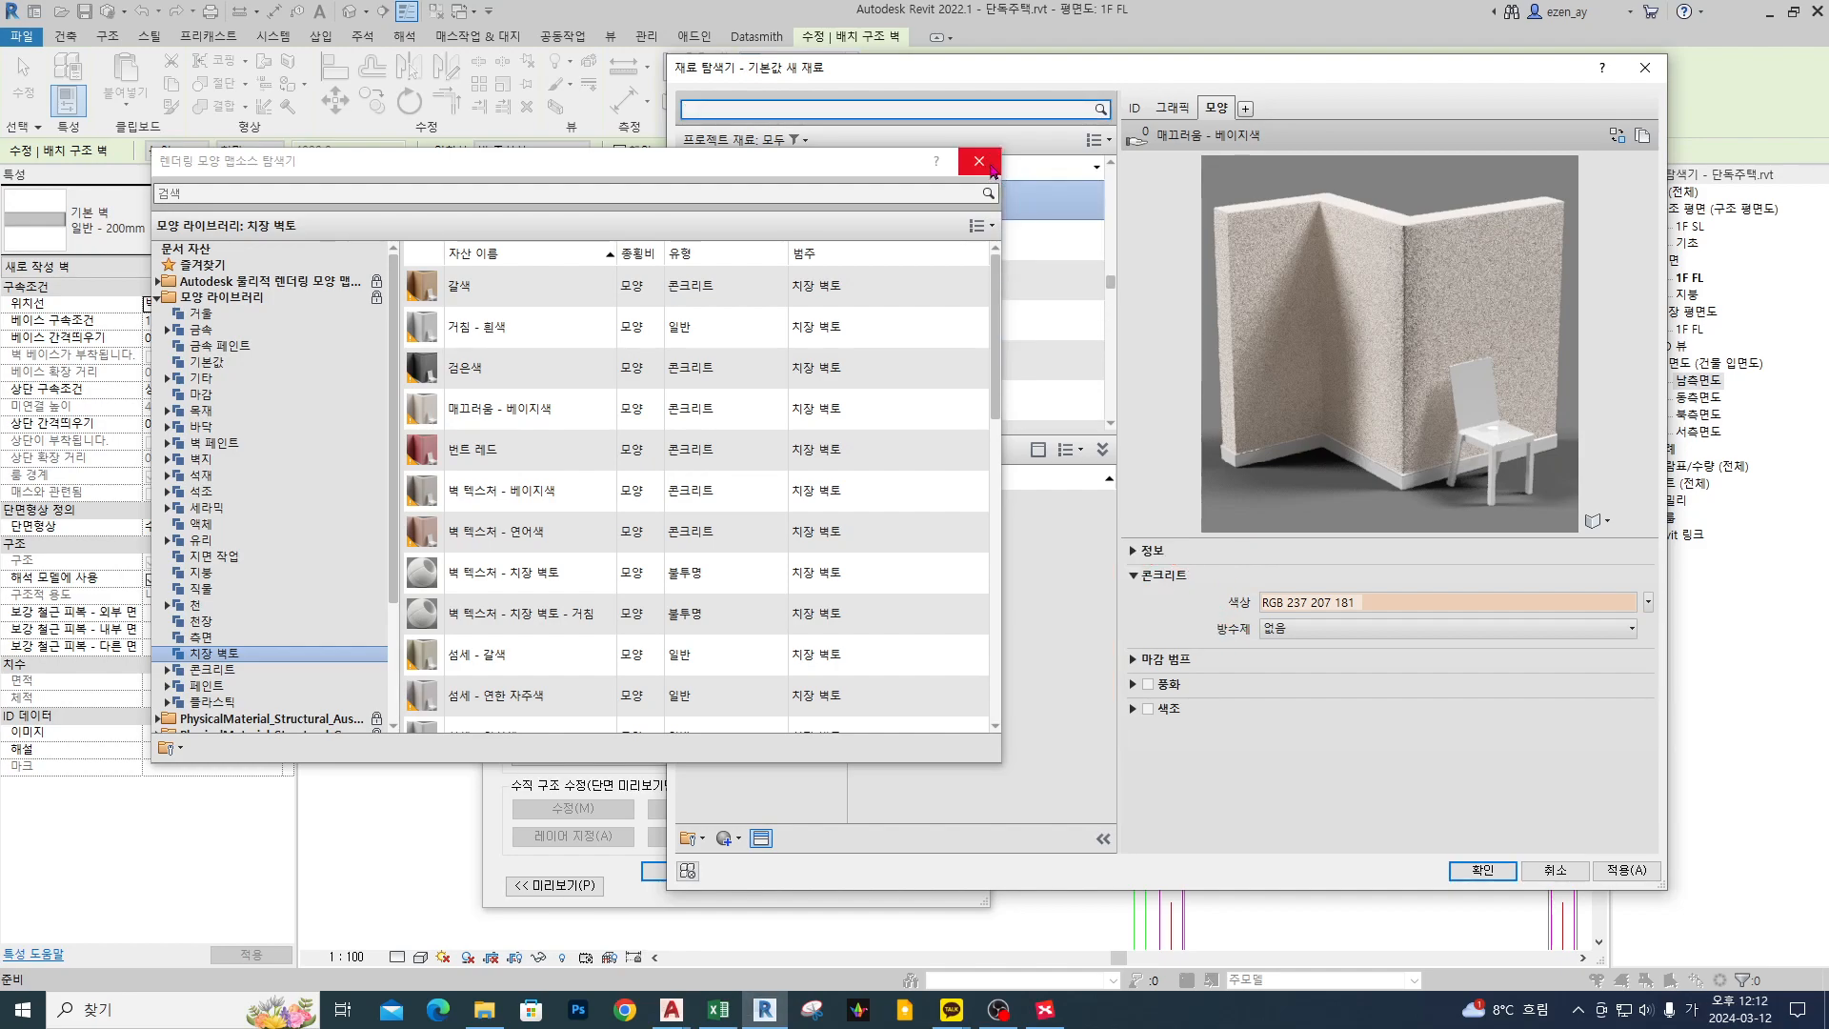
{"action": "left_click", "coordinate": [980, 161]}
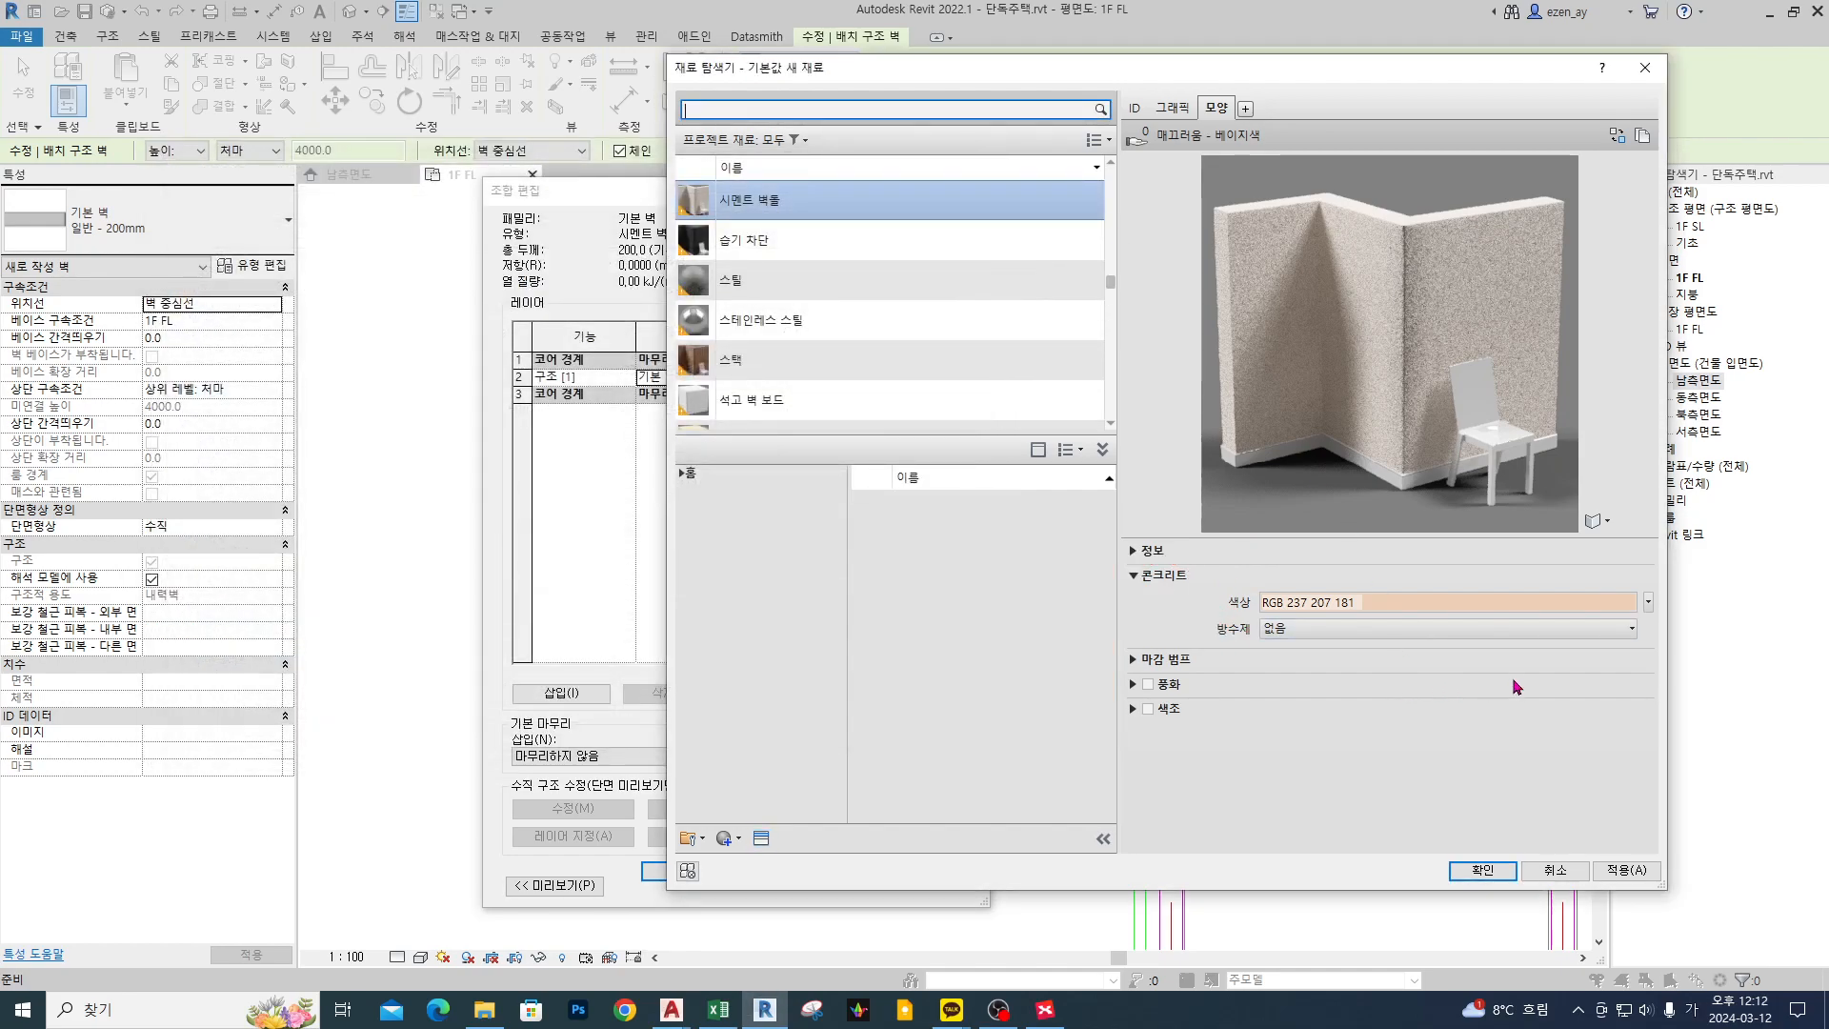
{"action": "mouse_move", "coordinate": [1587, 602]}
{"action": "left_mouse_down"}
{"action": "mouse_move", "coordinate": [1524, 614]}
{"action": "mouse_move", "coordinate": [1585, 603]}
{"action": "left_mouse_up"}
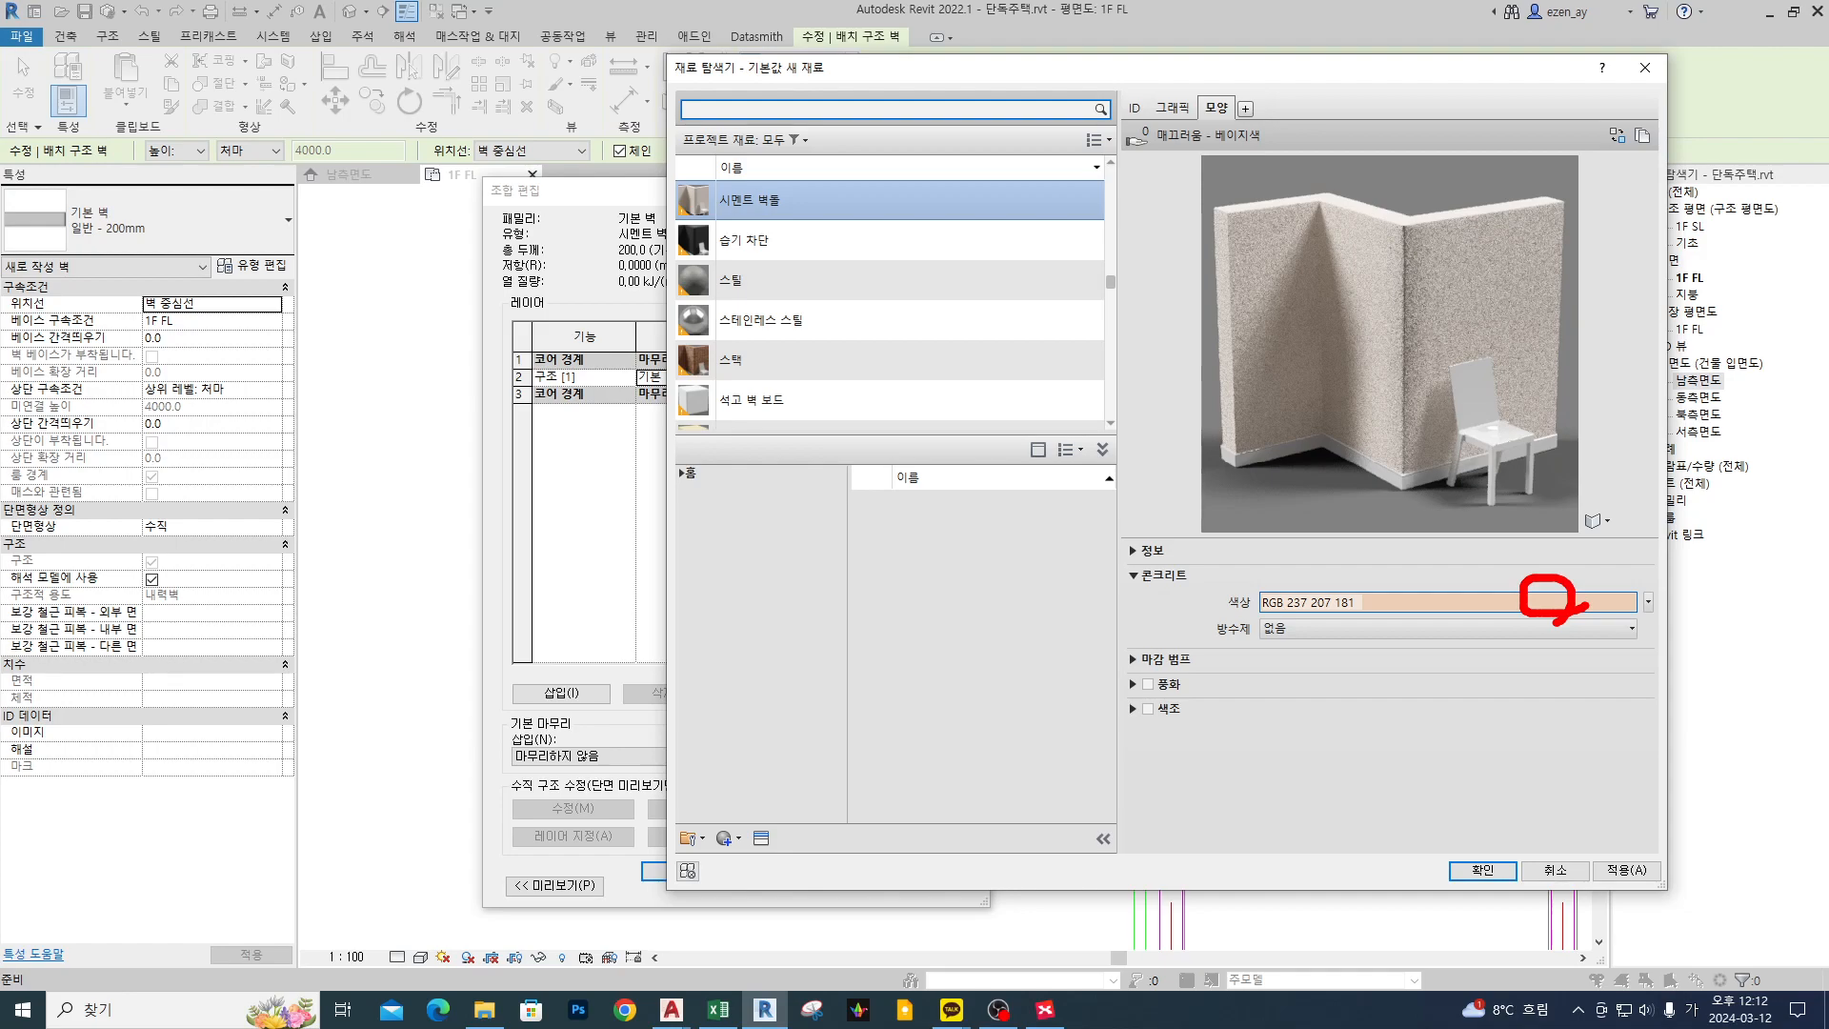
{"action": "key", "text": "Escape"}
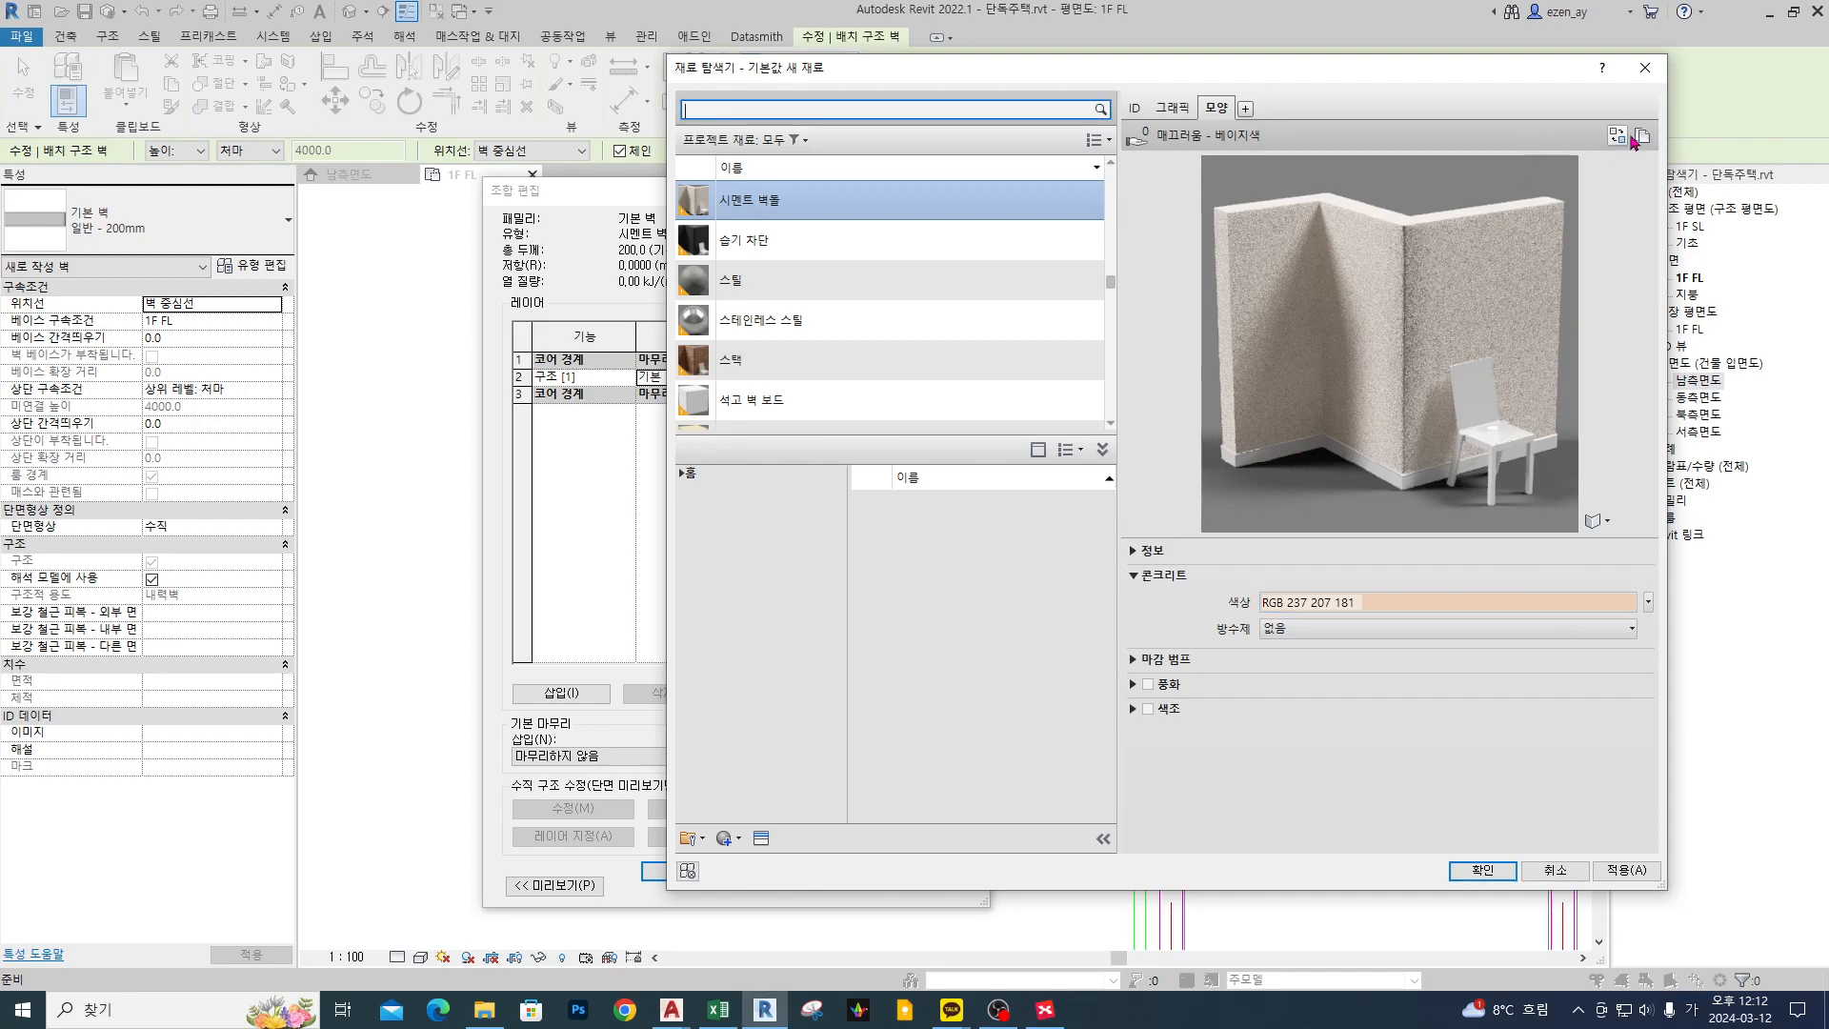
- Search the appearance assets for 벽돌 and list the matching assets from the whole 모양 라이브러리
{"action": "left_click", "coordinate": [1619, 137]}
{"action": "left_click", "coordinate": [401, 194]}
{"action": "type", "text": "벽ㄷ"}
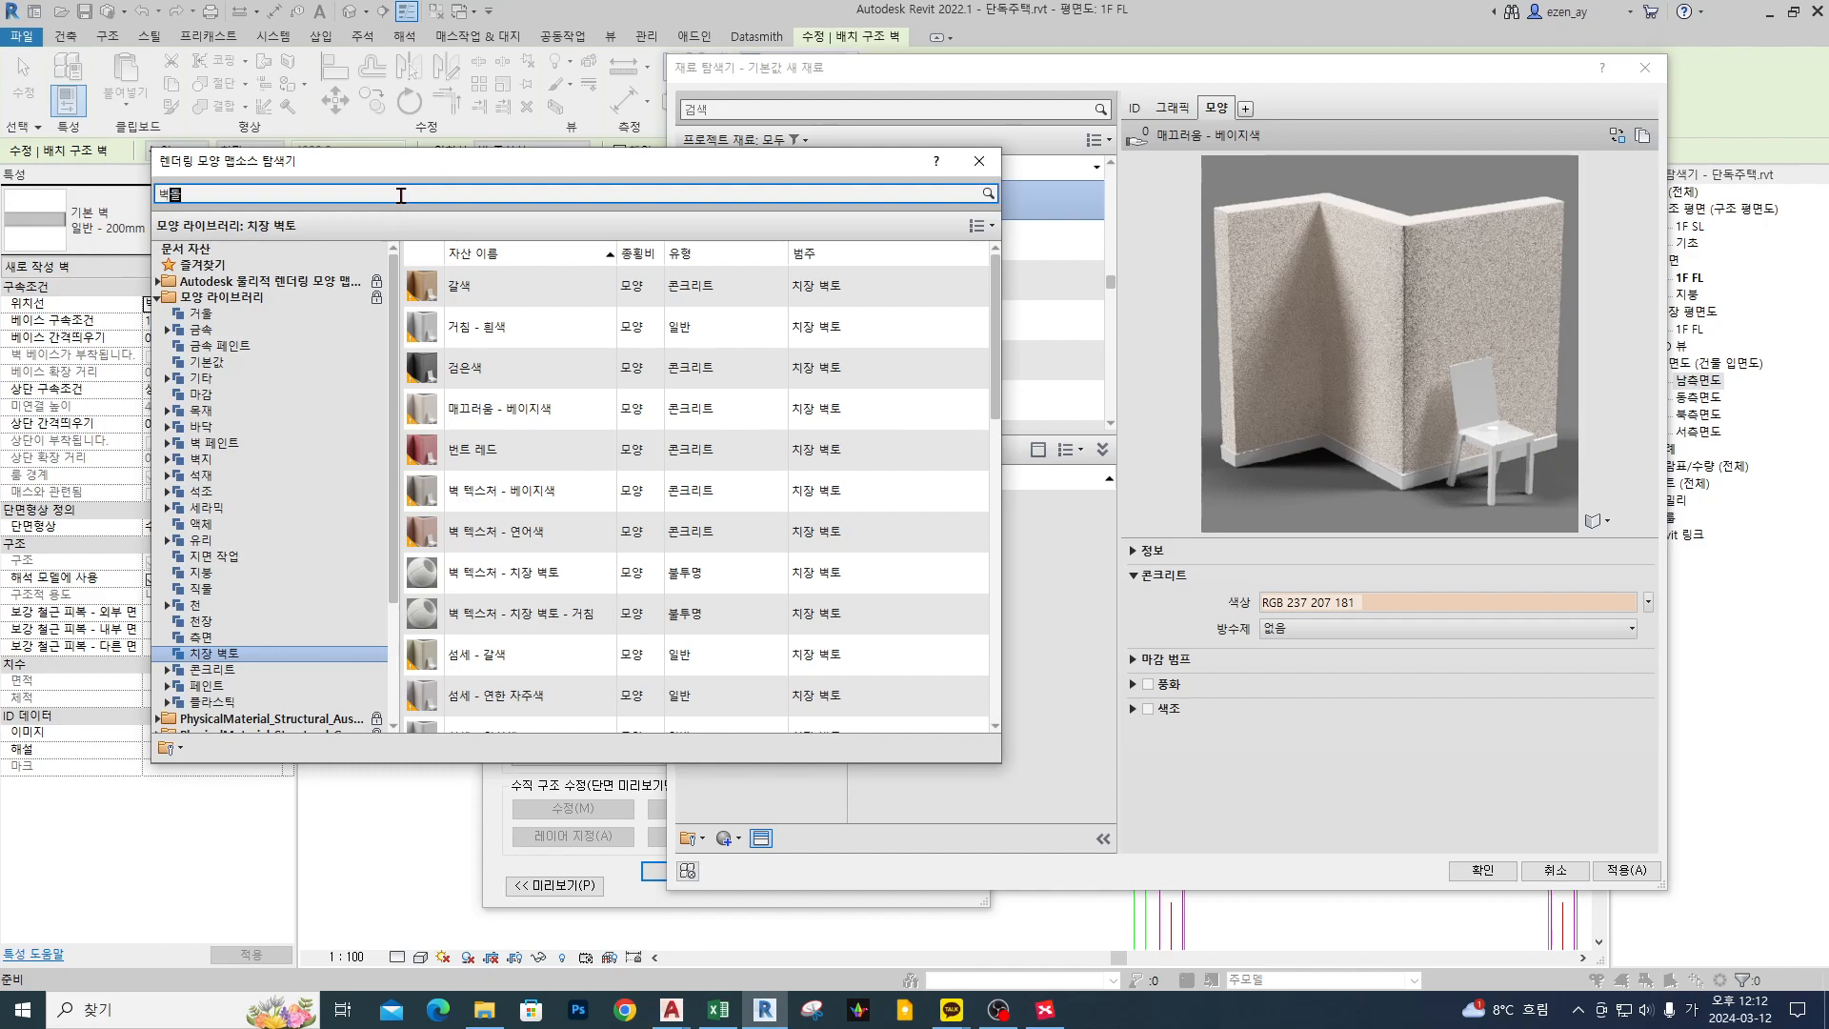
{"action": "type", "text": "ㅗㄹ"}
{"action": "key", "text": "Return"}
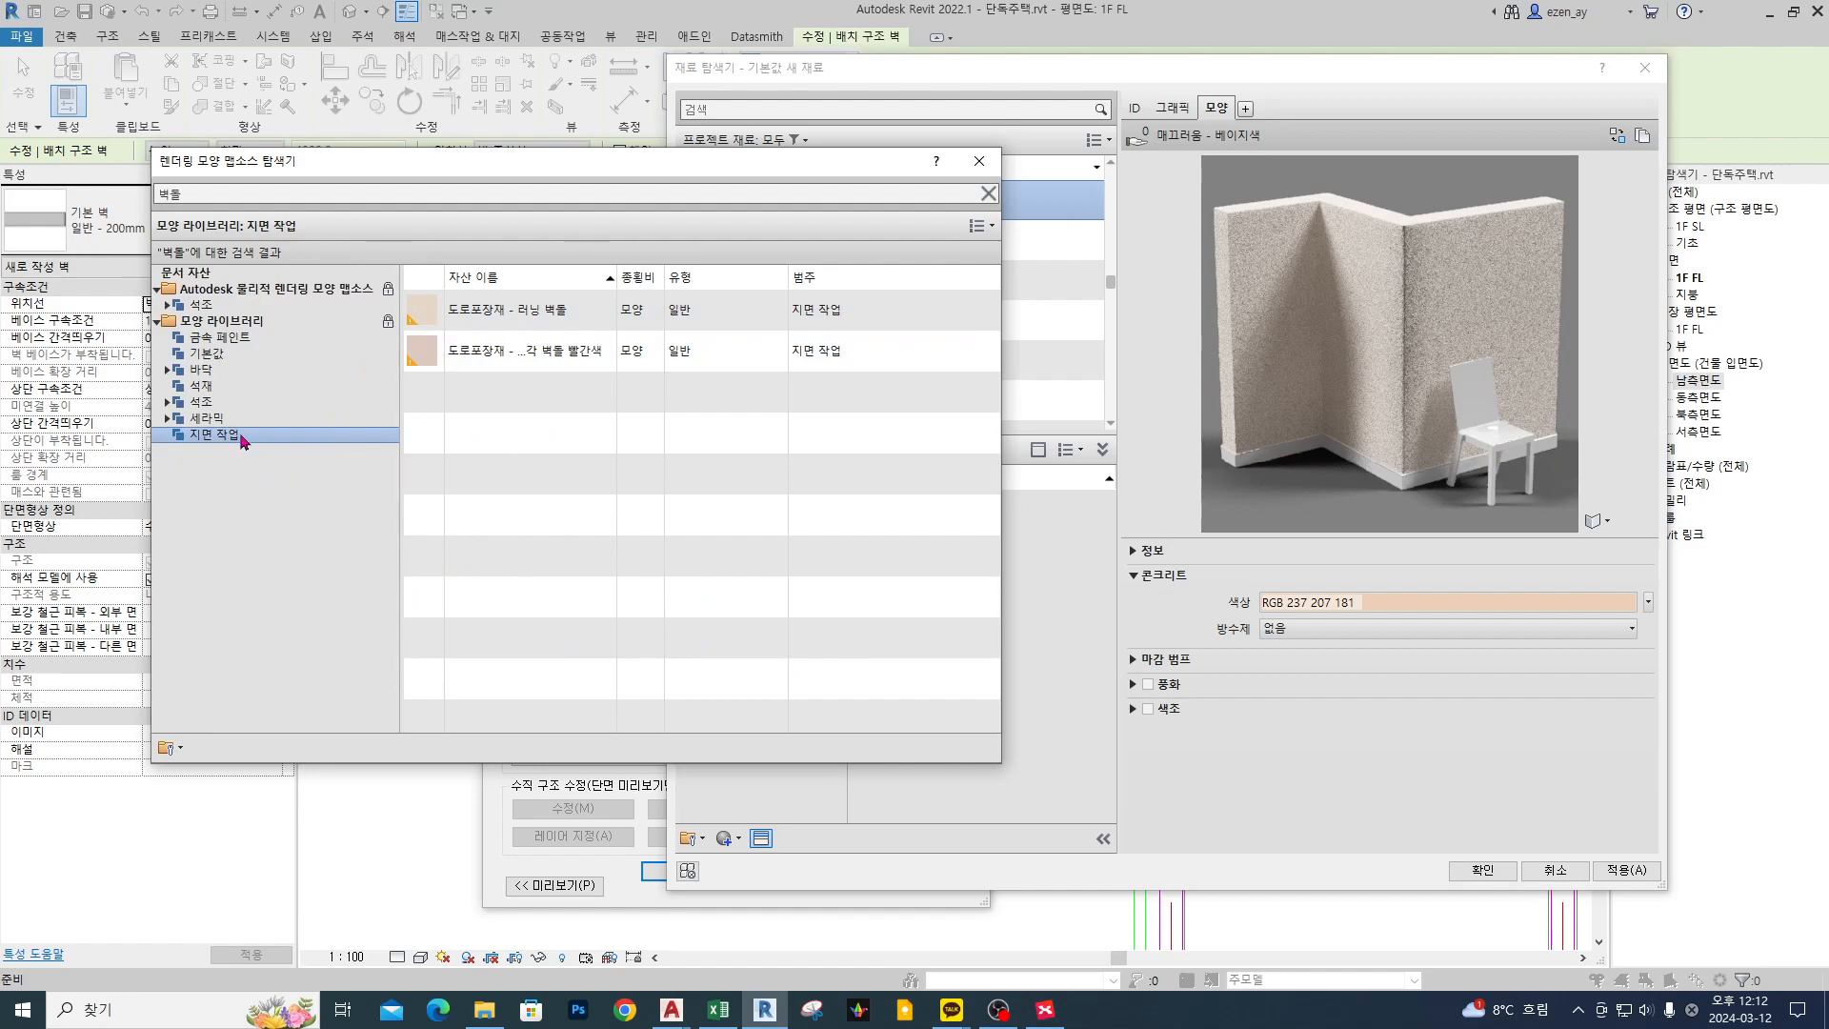
{"action": "left_click", "coordinate": [277, 322]}
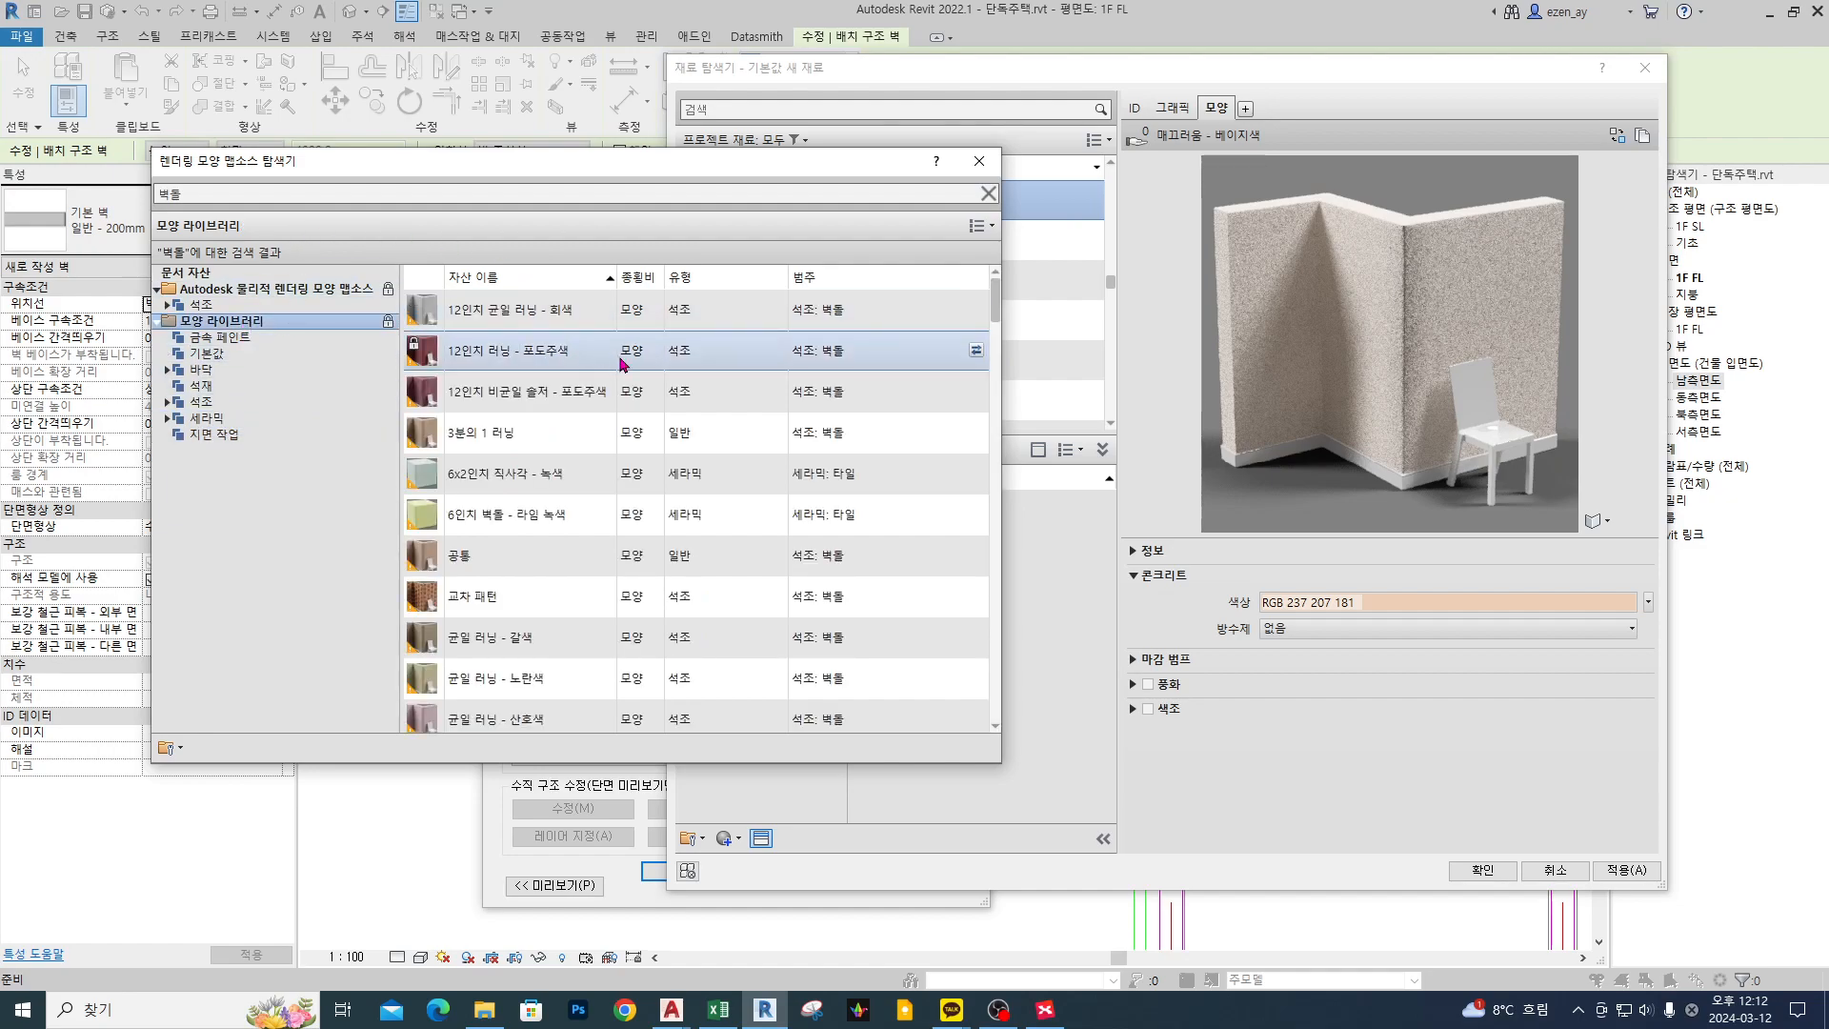
- Replace the material's appearance with the 석조 asset 12인치 균일 러닝 - 회색 and close the asset browser
{"action": "left_click", "coordinate": [503, 323]}
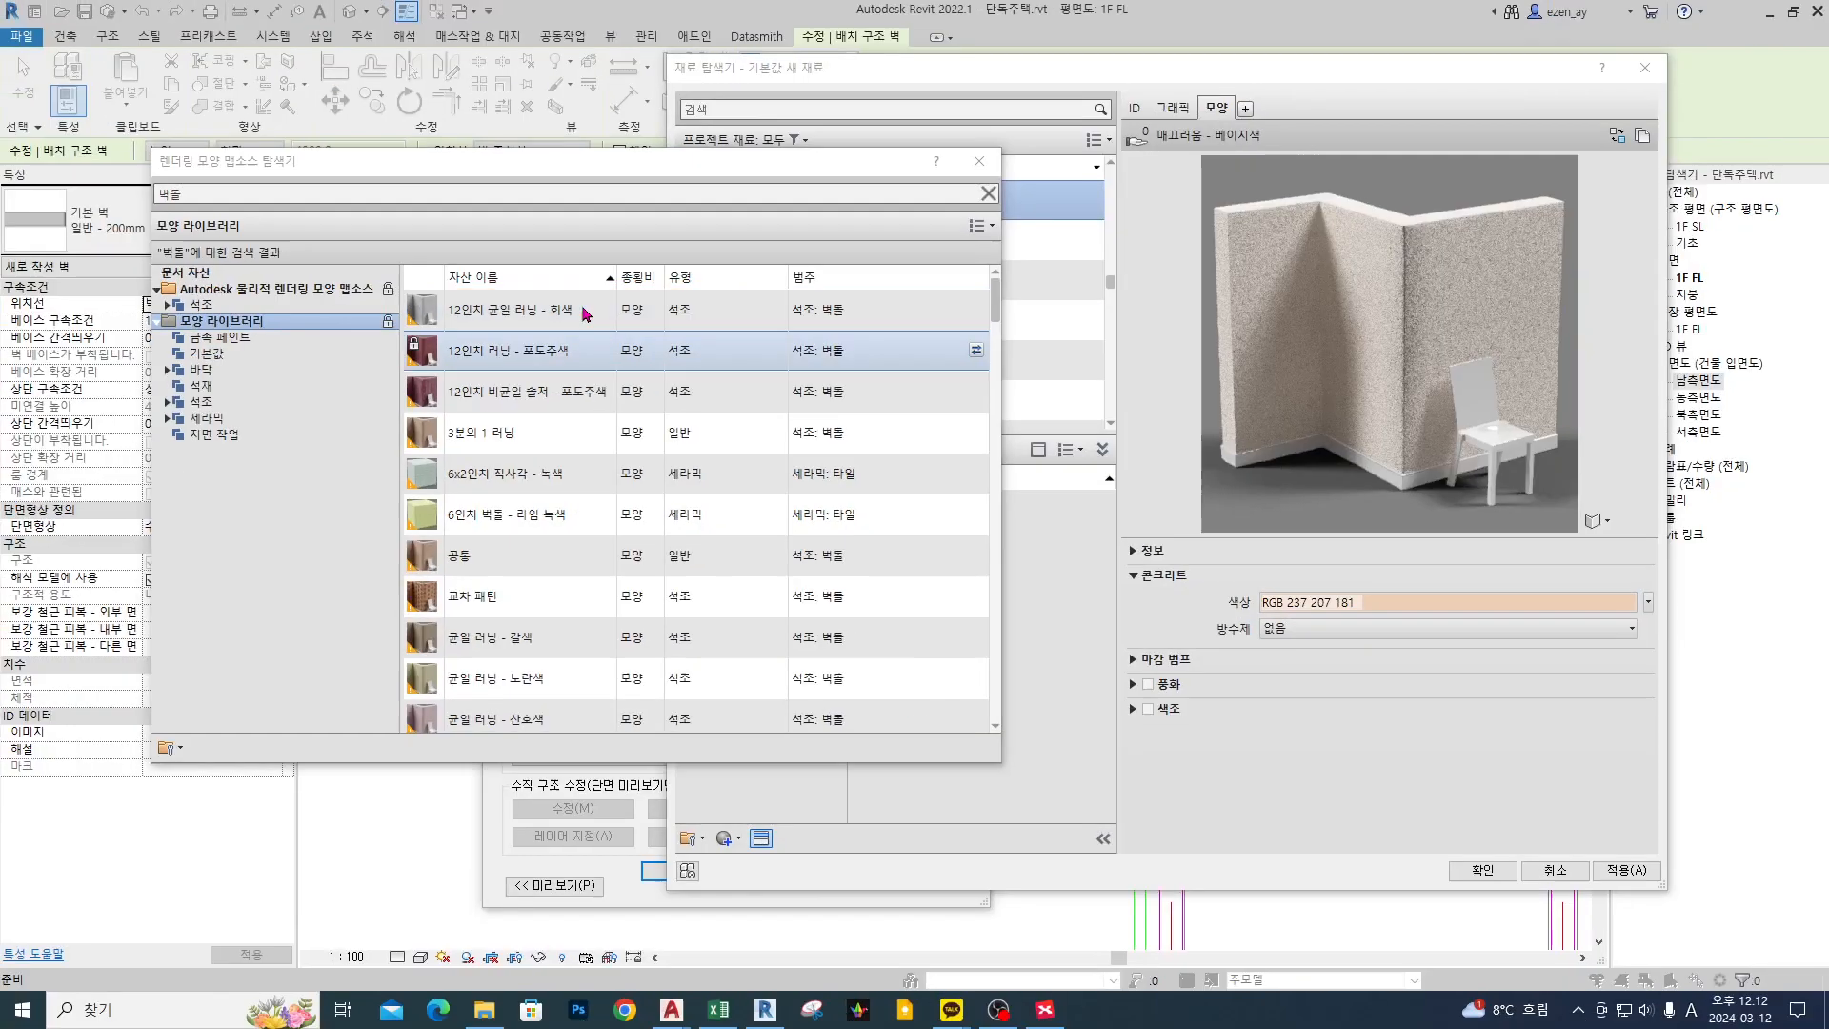
{"action": "double_click", "coordinate": [586, 314]}
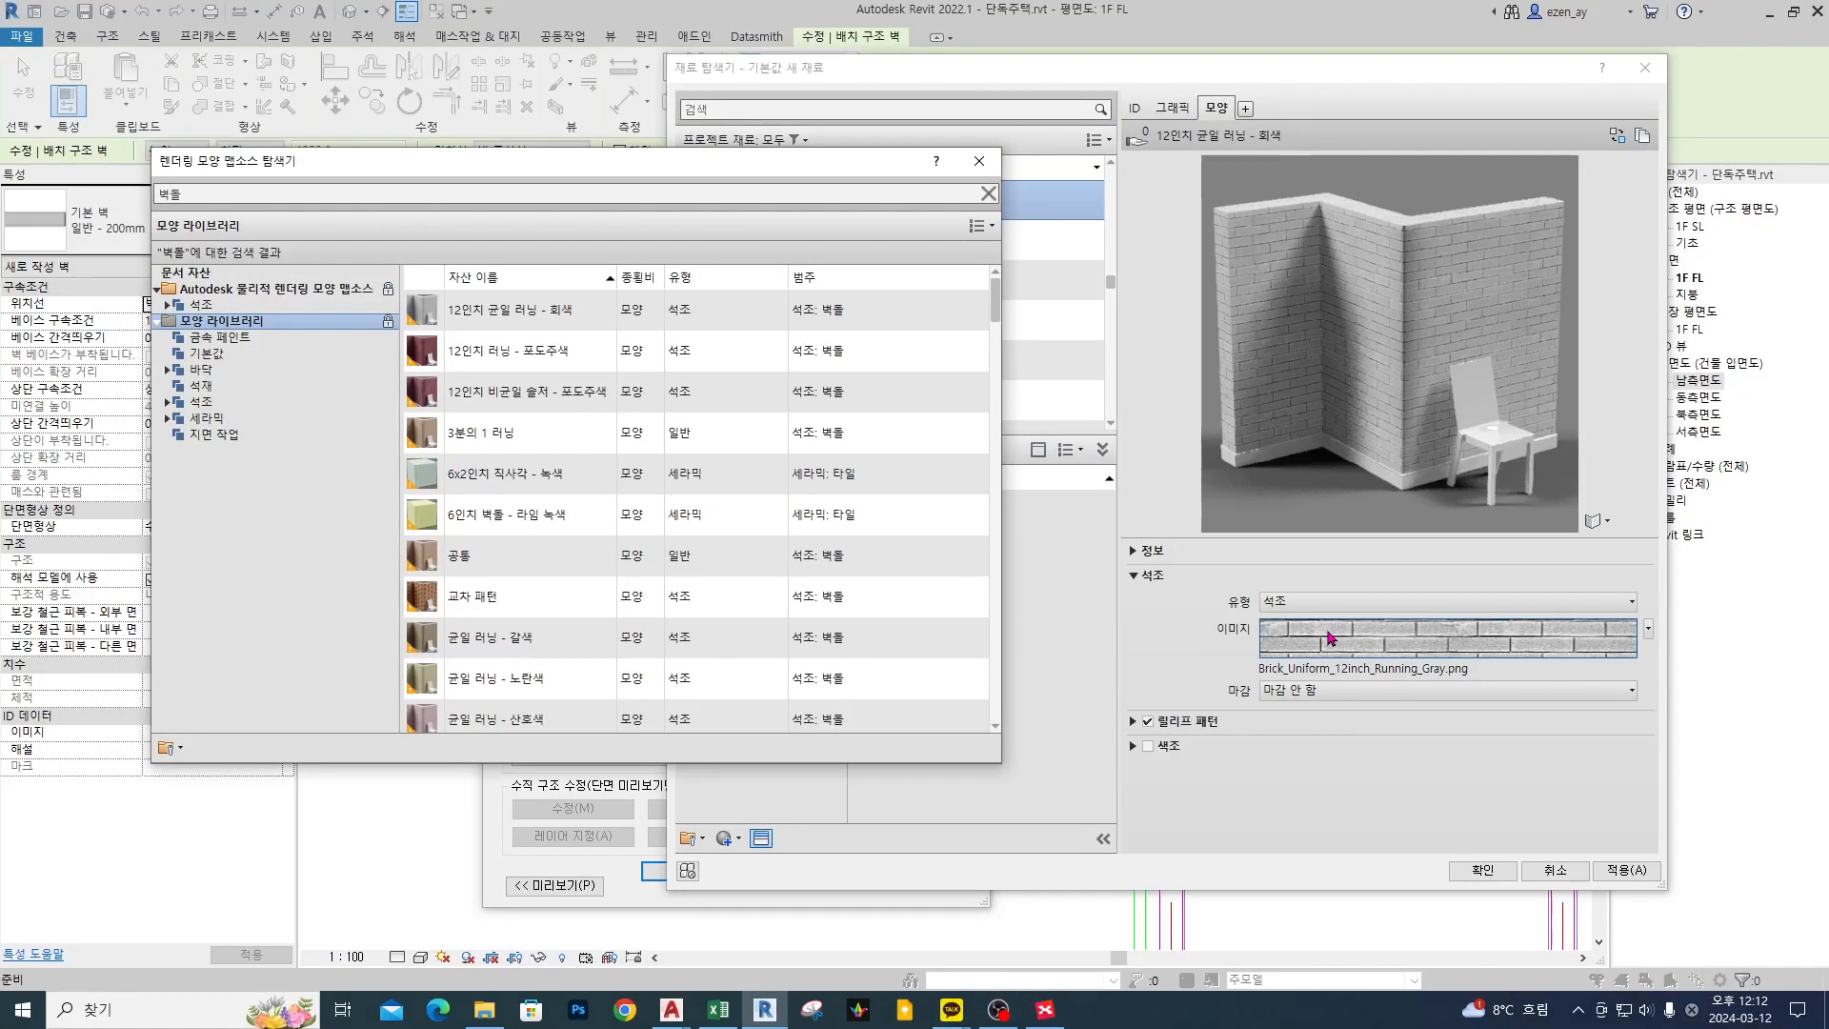
{"action": "left_click", "coordinate": [979, 161]}
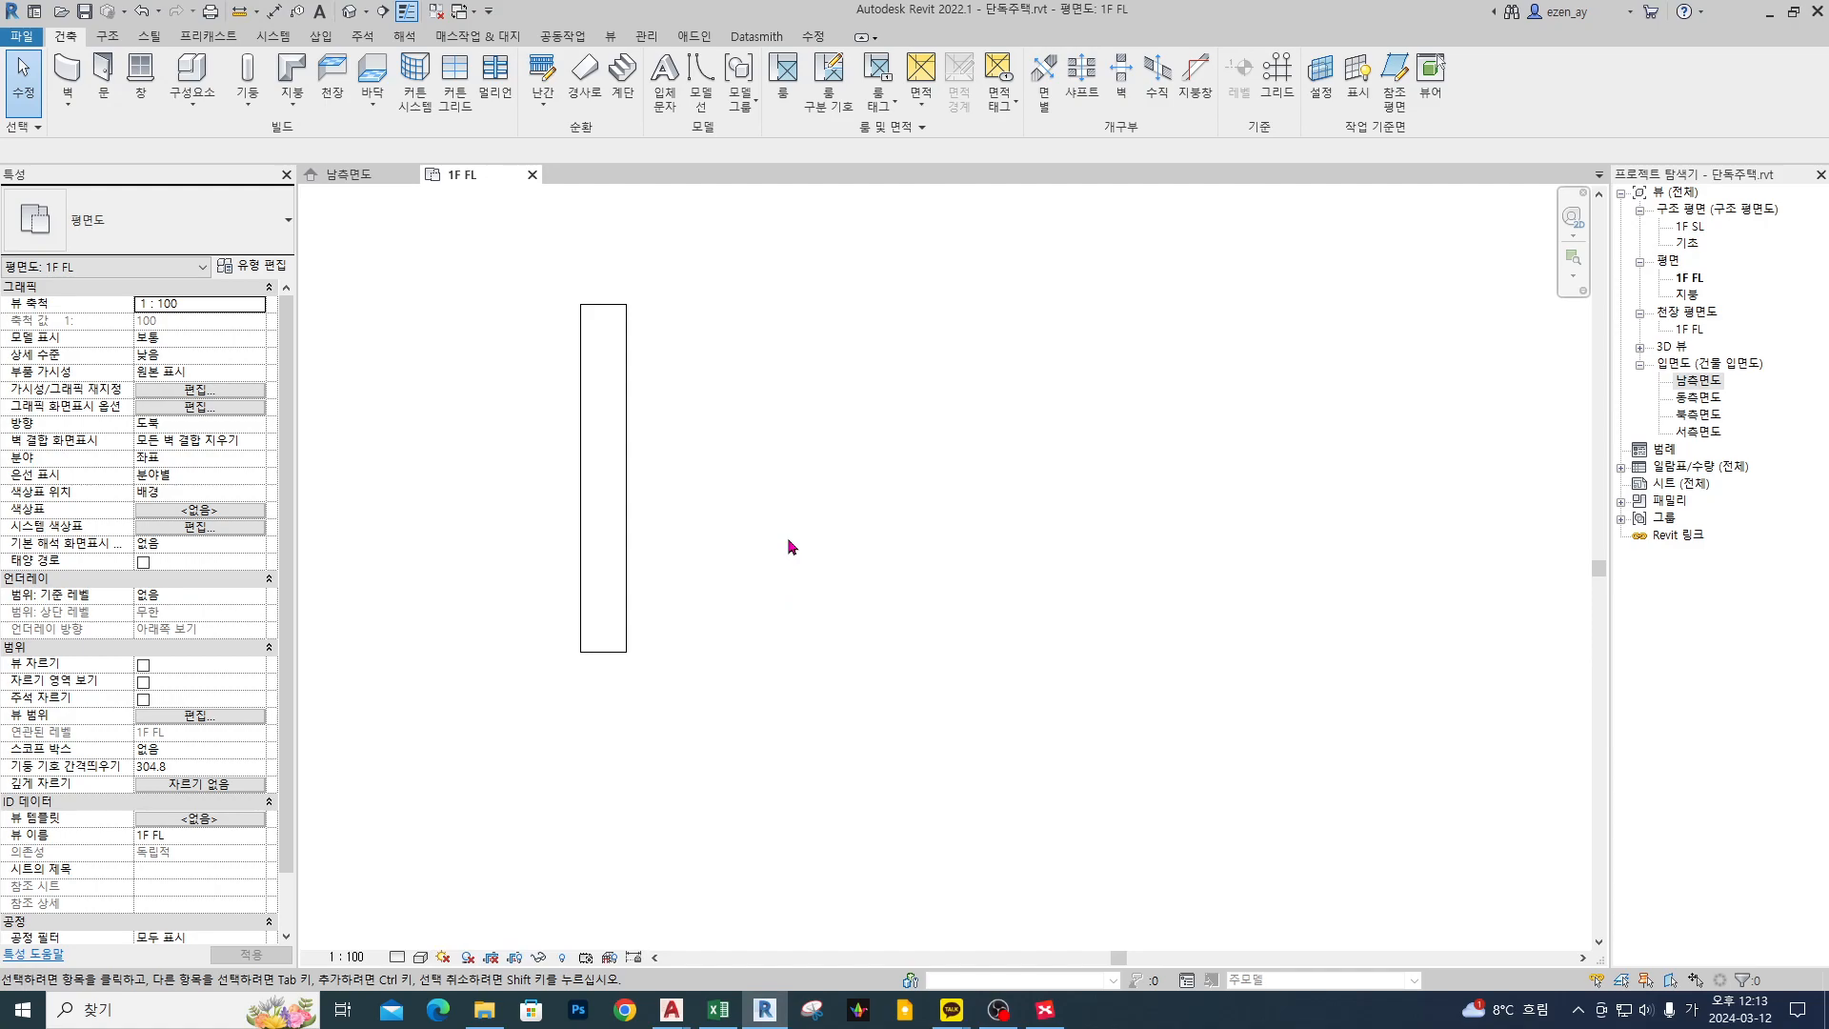
- Check the wall's cut hatch by switching the plan's detail level to 중간, and set the level back to 낮음
{"action": "left_click", "coordinate": [614, 498]}
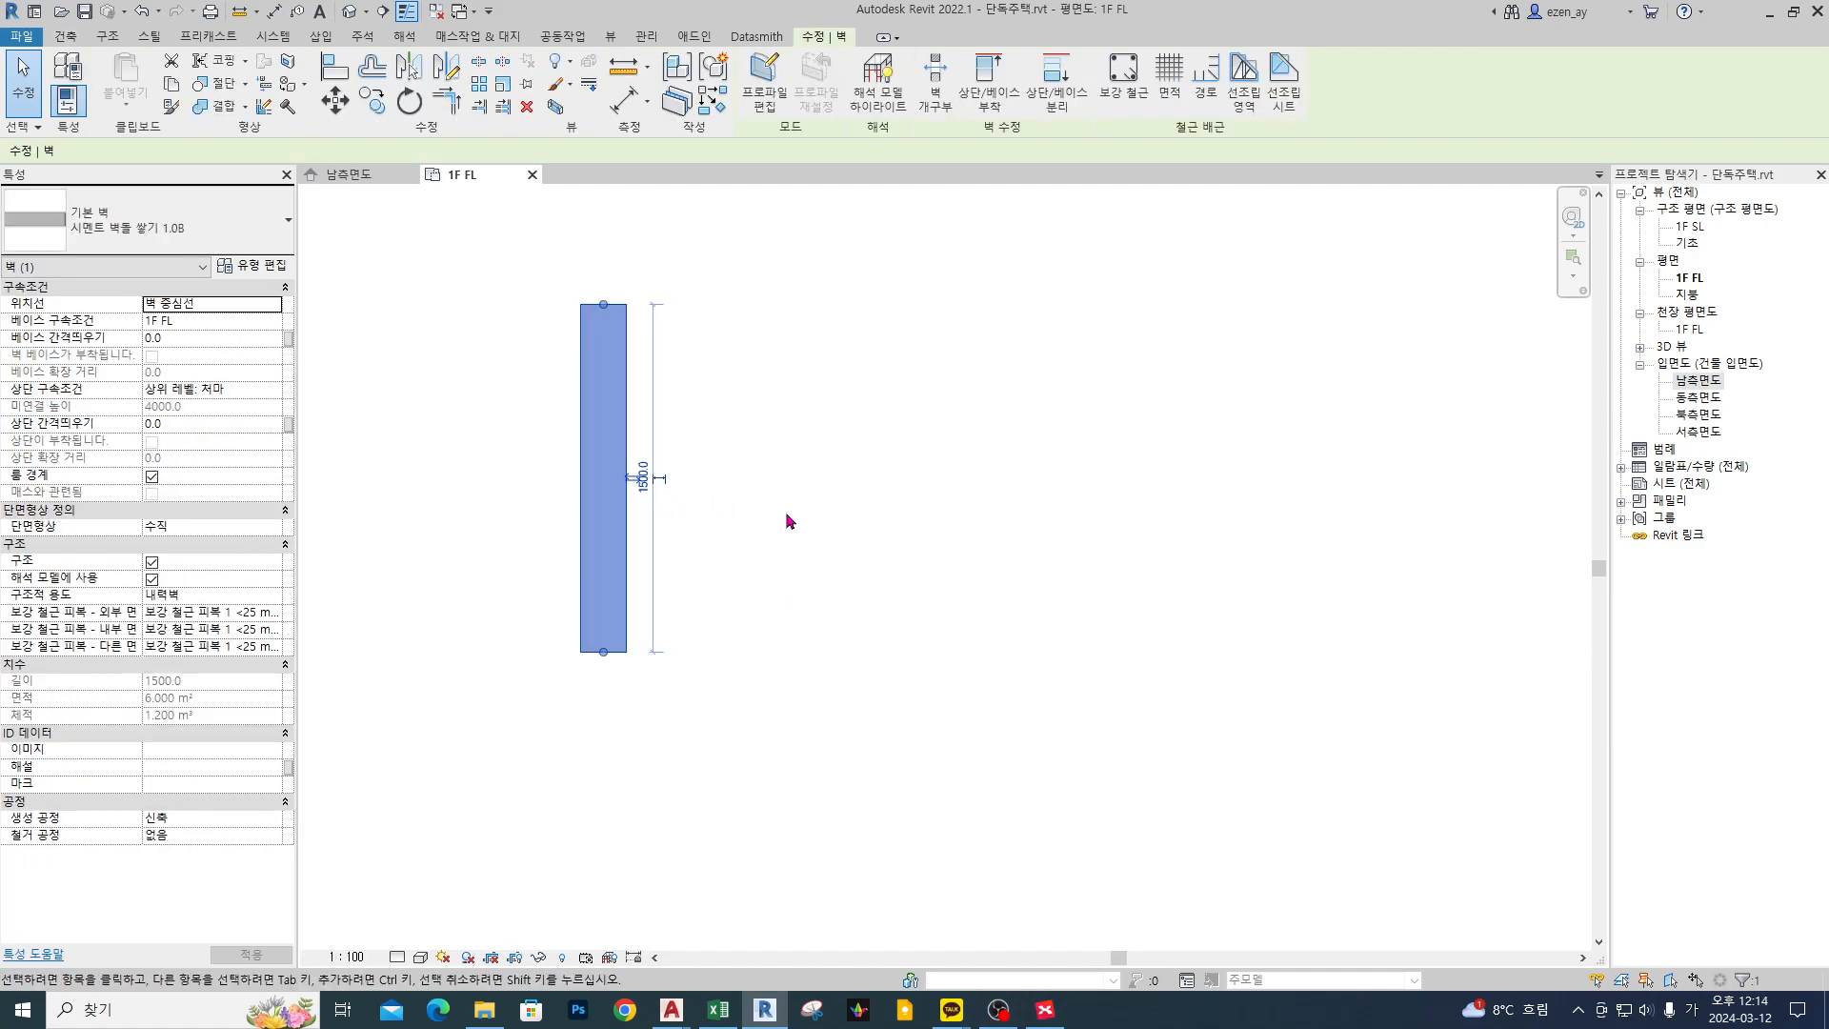
{"action": "left_click", "coordinate": [819, 519]}
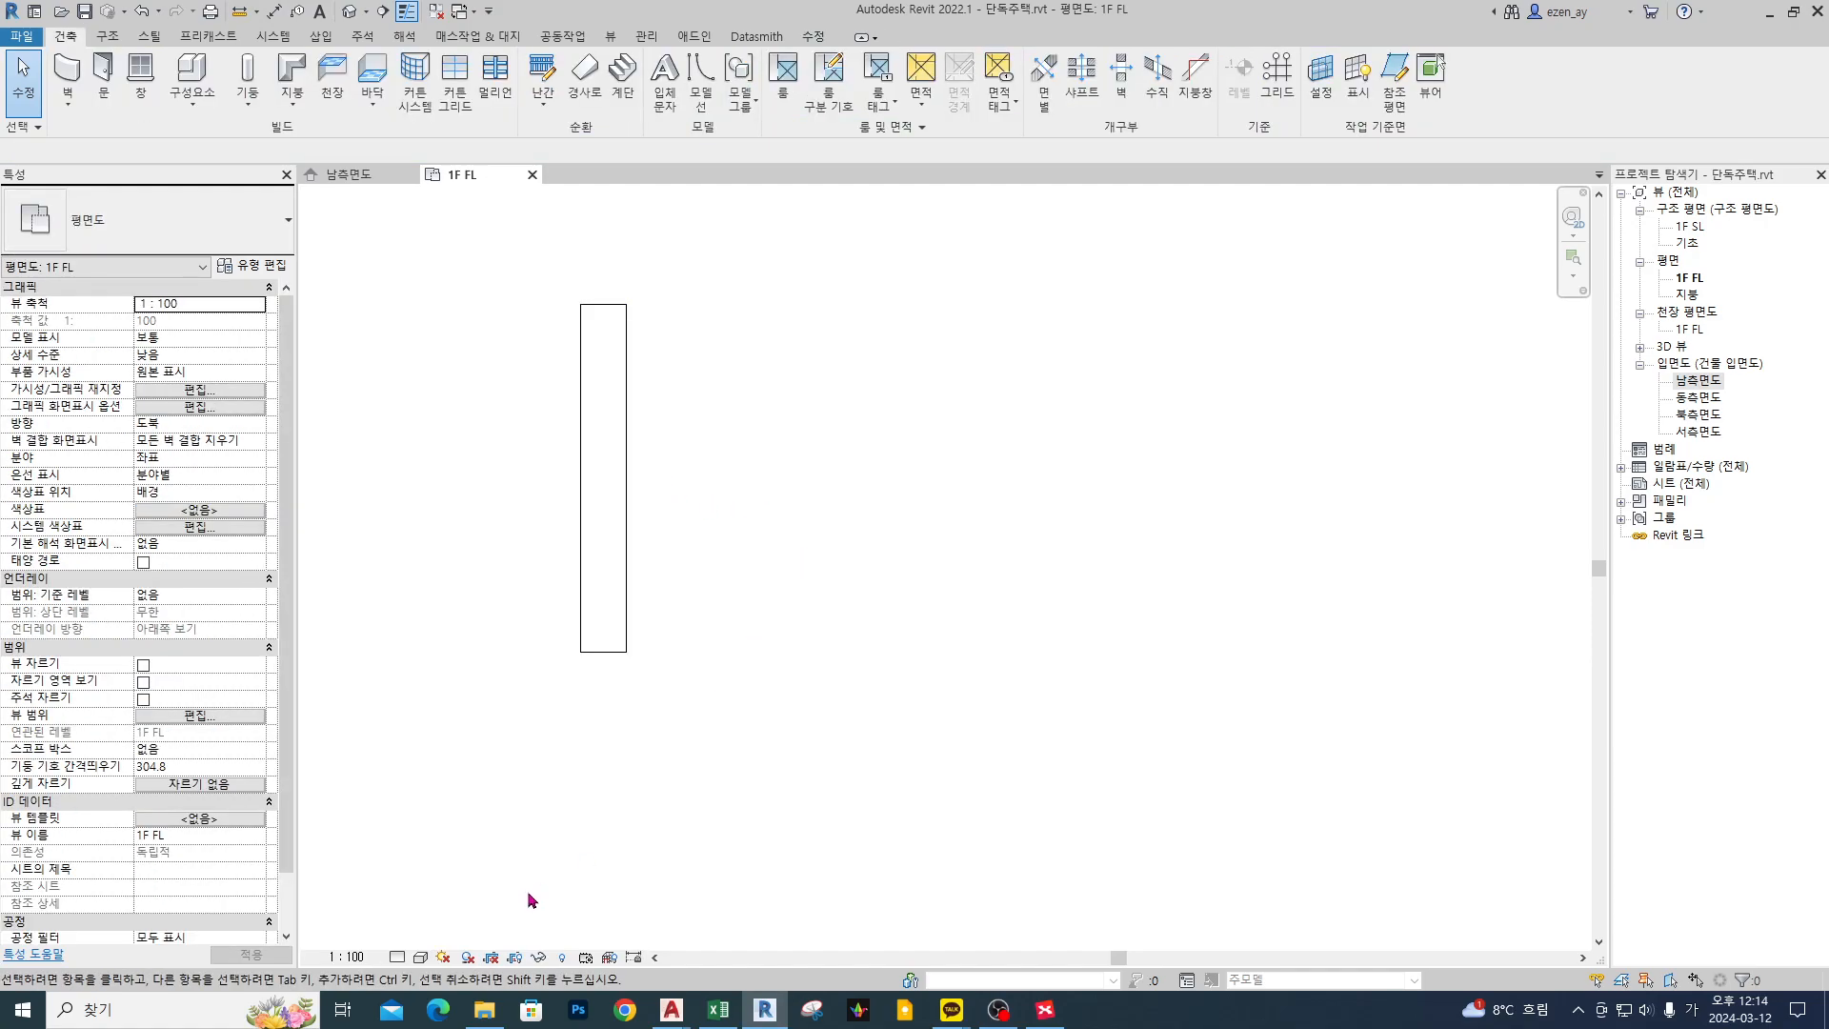
{"action": "left_click", "coordinate": [397, 956]}
{"action": "left_click", "coordinate": [415, 932]}
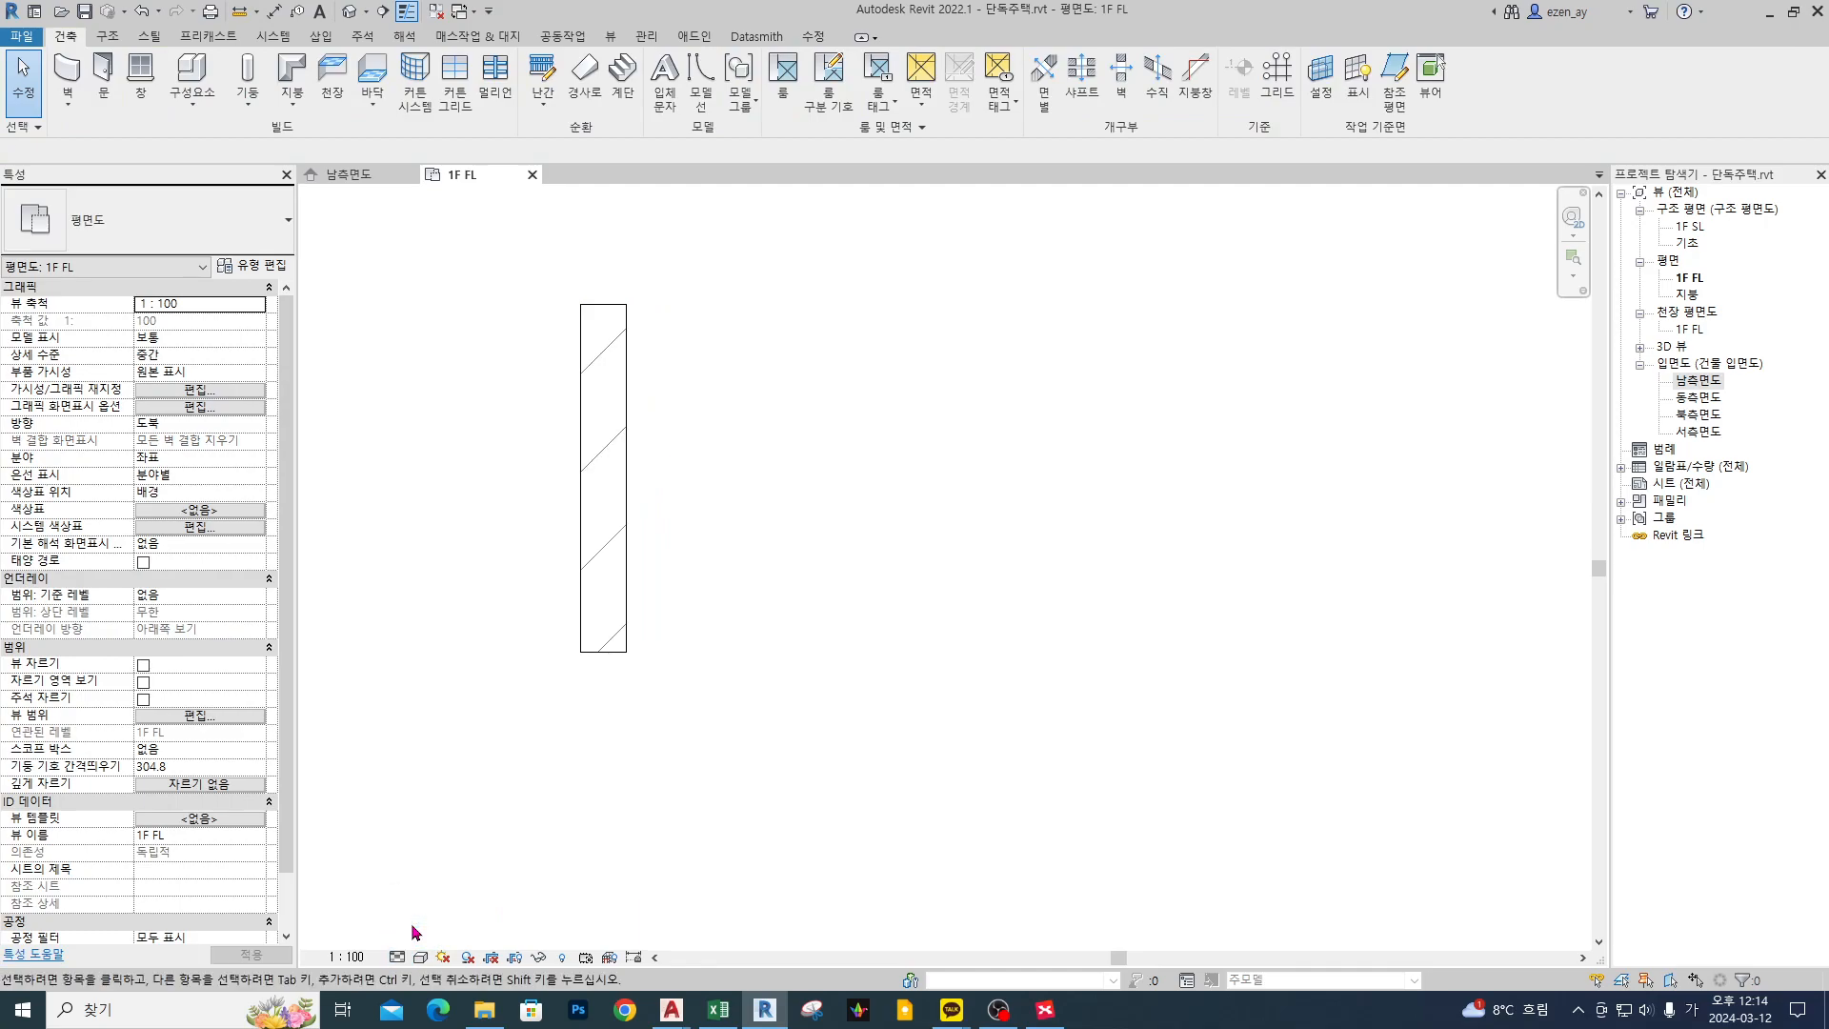
{"action": "left_click", "coordinate": [397, 956]}
{"action": "left_click", "coordinate": [416, 940]}
{"action": "left_click", "coordinate": [397, 957]}
{"action": "left_click", "coordinate": [416, 898]}
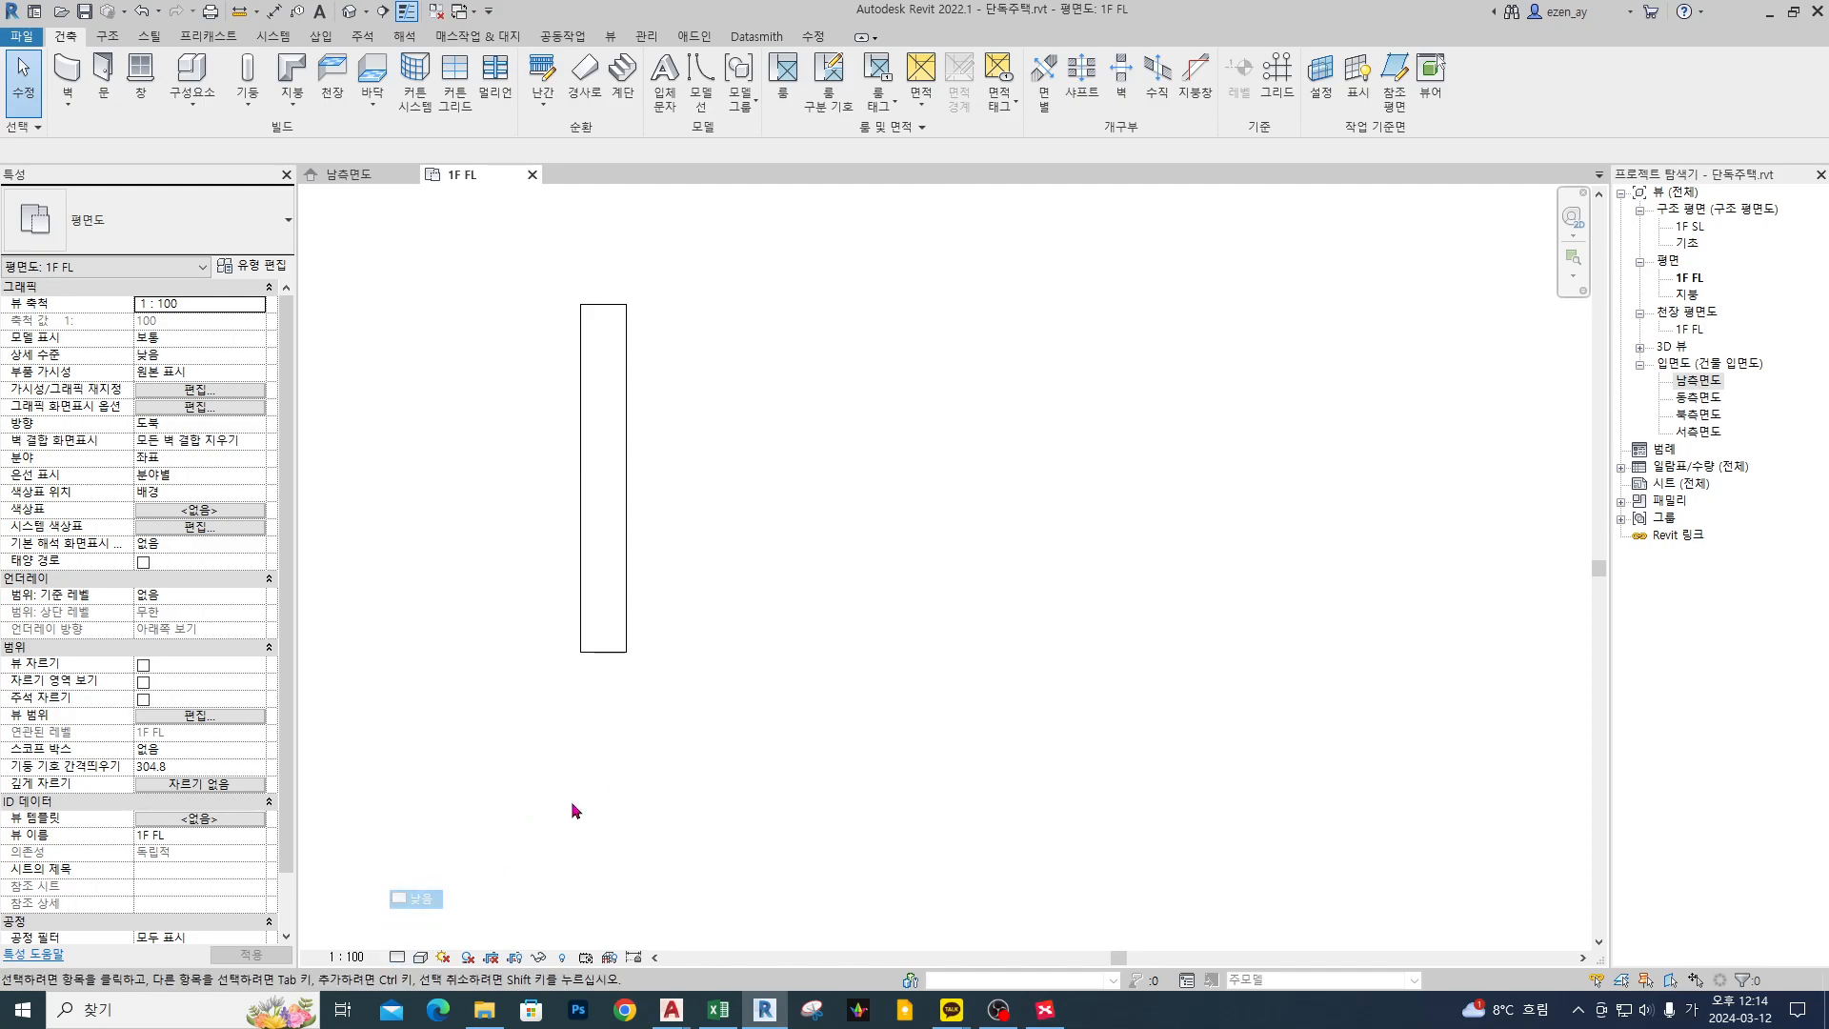
- Copy the vertical sample wall horizontally to its right side with the Copy command
{"action": "middle_click_drag", "start_coordinate": [796, 608], "coordinate": [765, 627]}
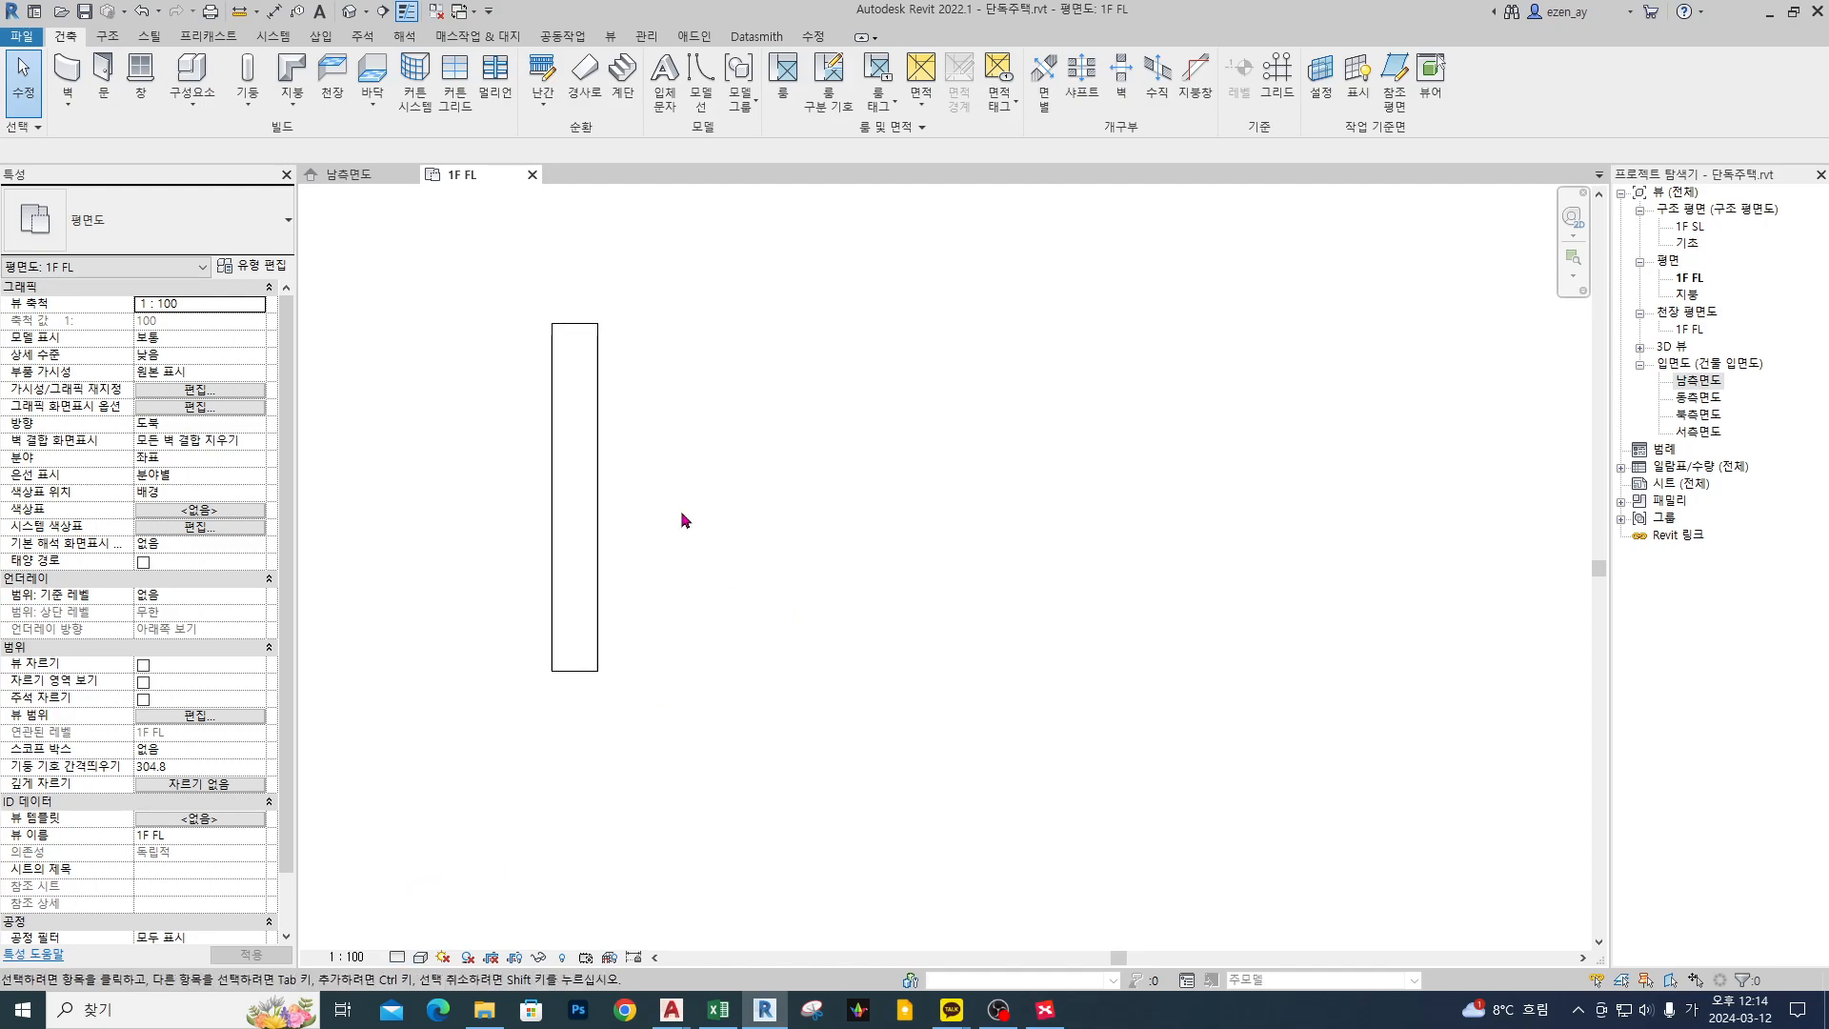
{"action": "left_click", "coordinate": [582, 585]}
{"action": "key", "text": "c"}
{"action": "key", "text": "o"}
{"action": "left_click", "coordinate": [621, 602]}
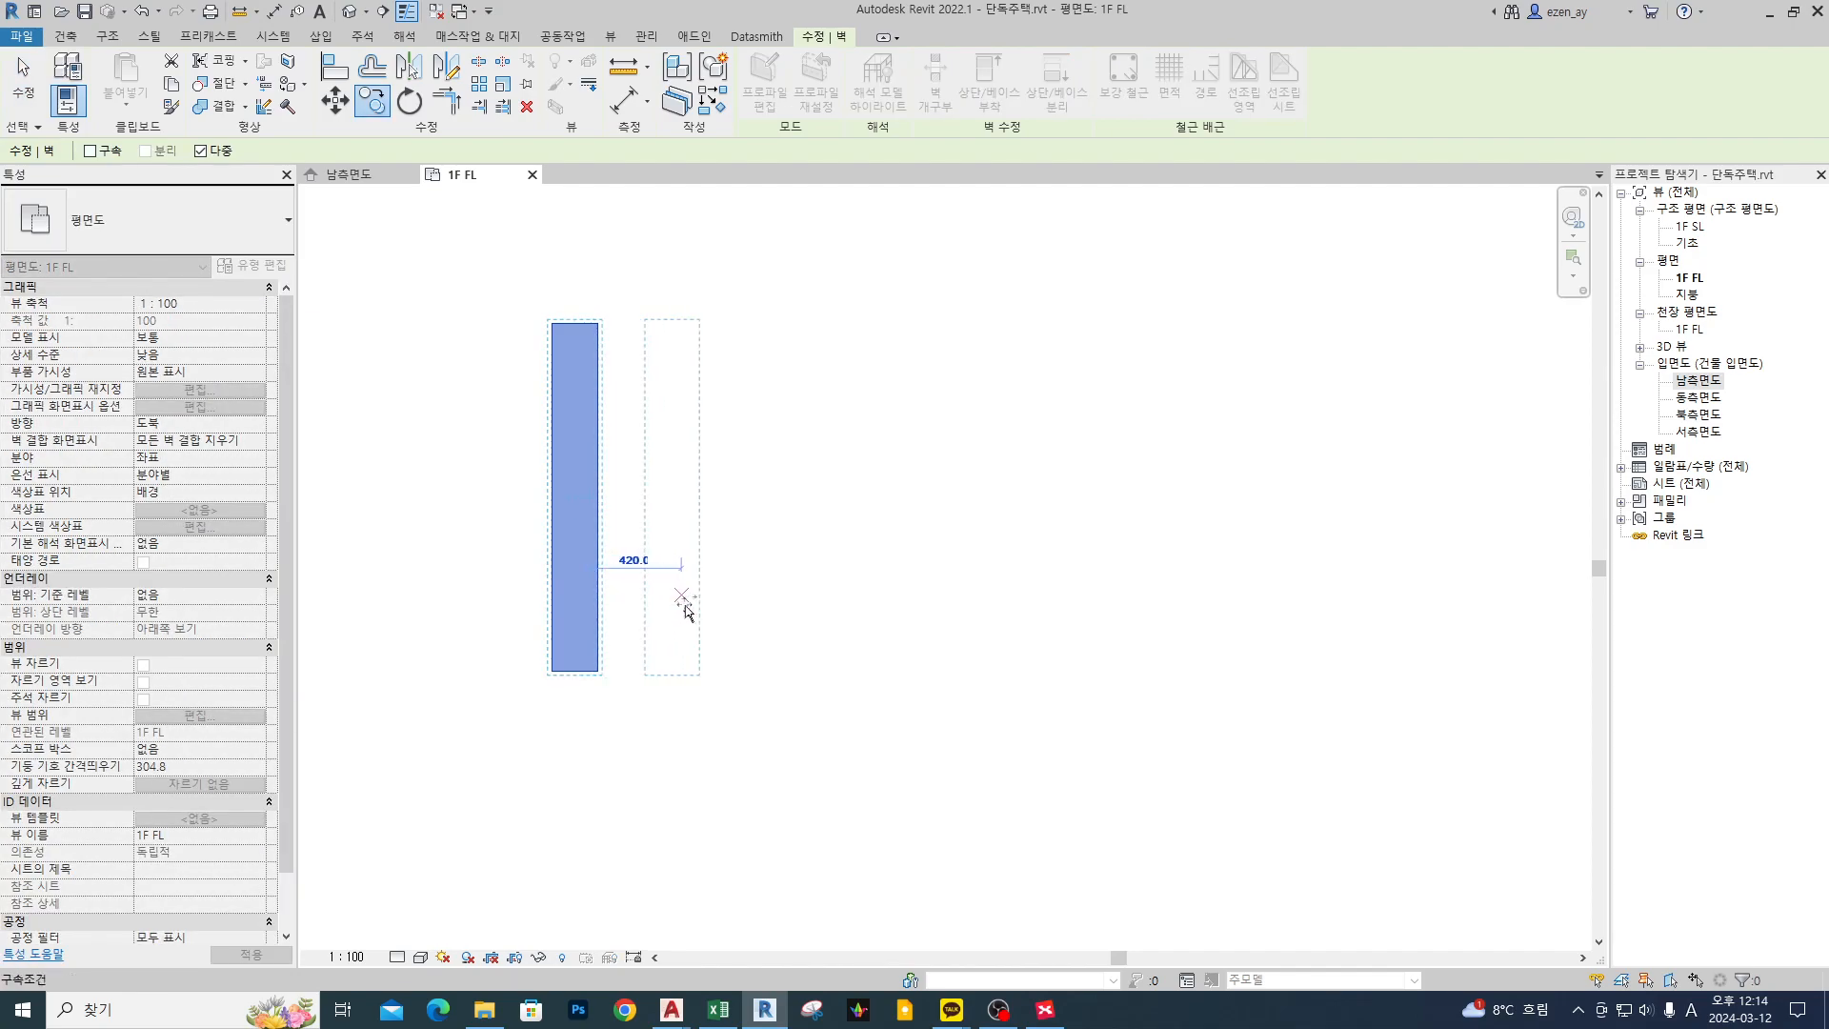
{"action": "left_click", "coordinate": [726, 606]}
{"action": "key", "text": "Escape"}
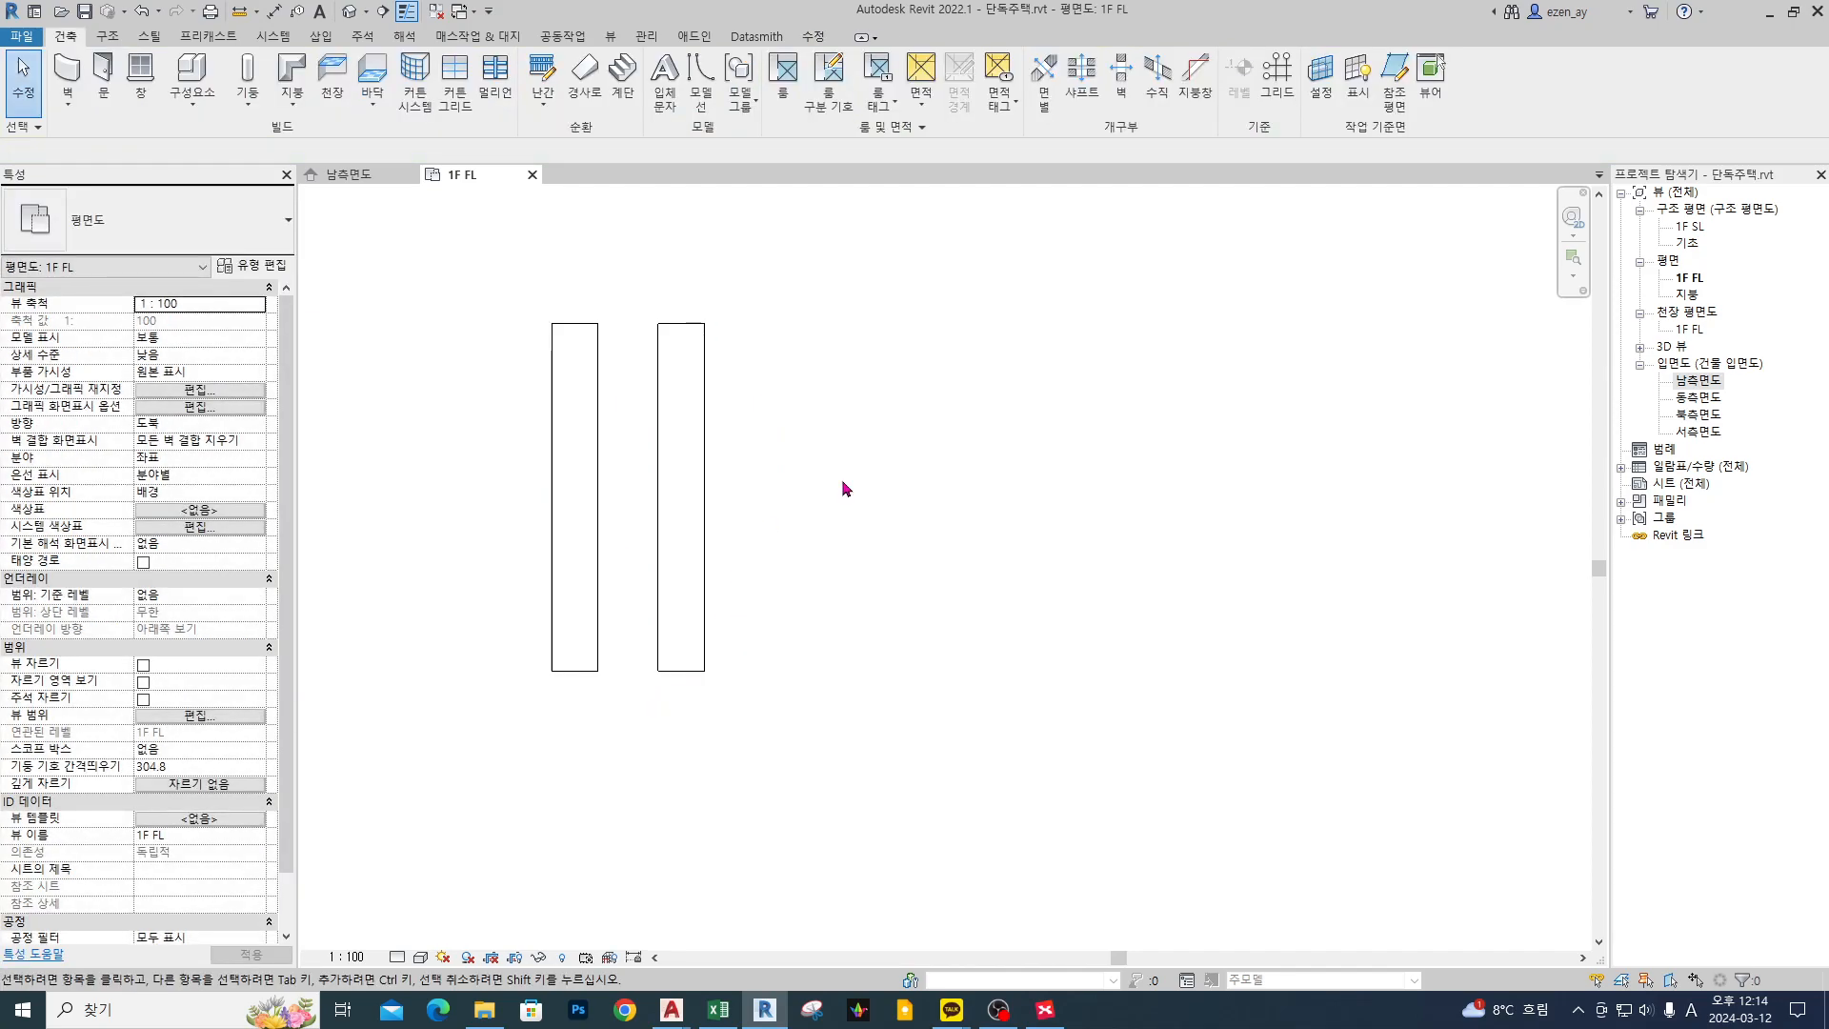
- Move the copied wall farther right, leaving a gap of about 540 mm to the original wall
{"action": "left_click", "coordinate": [701, 490]}
{"action": "key", "text": "Escape"}
{"action": "scroll", "coordinate": [780, 407], "scroll_direction": "up", "scroll_amount": 1}
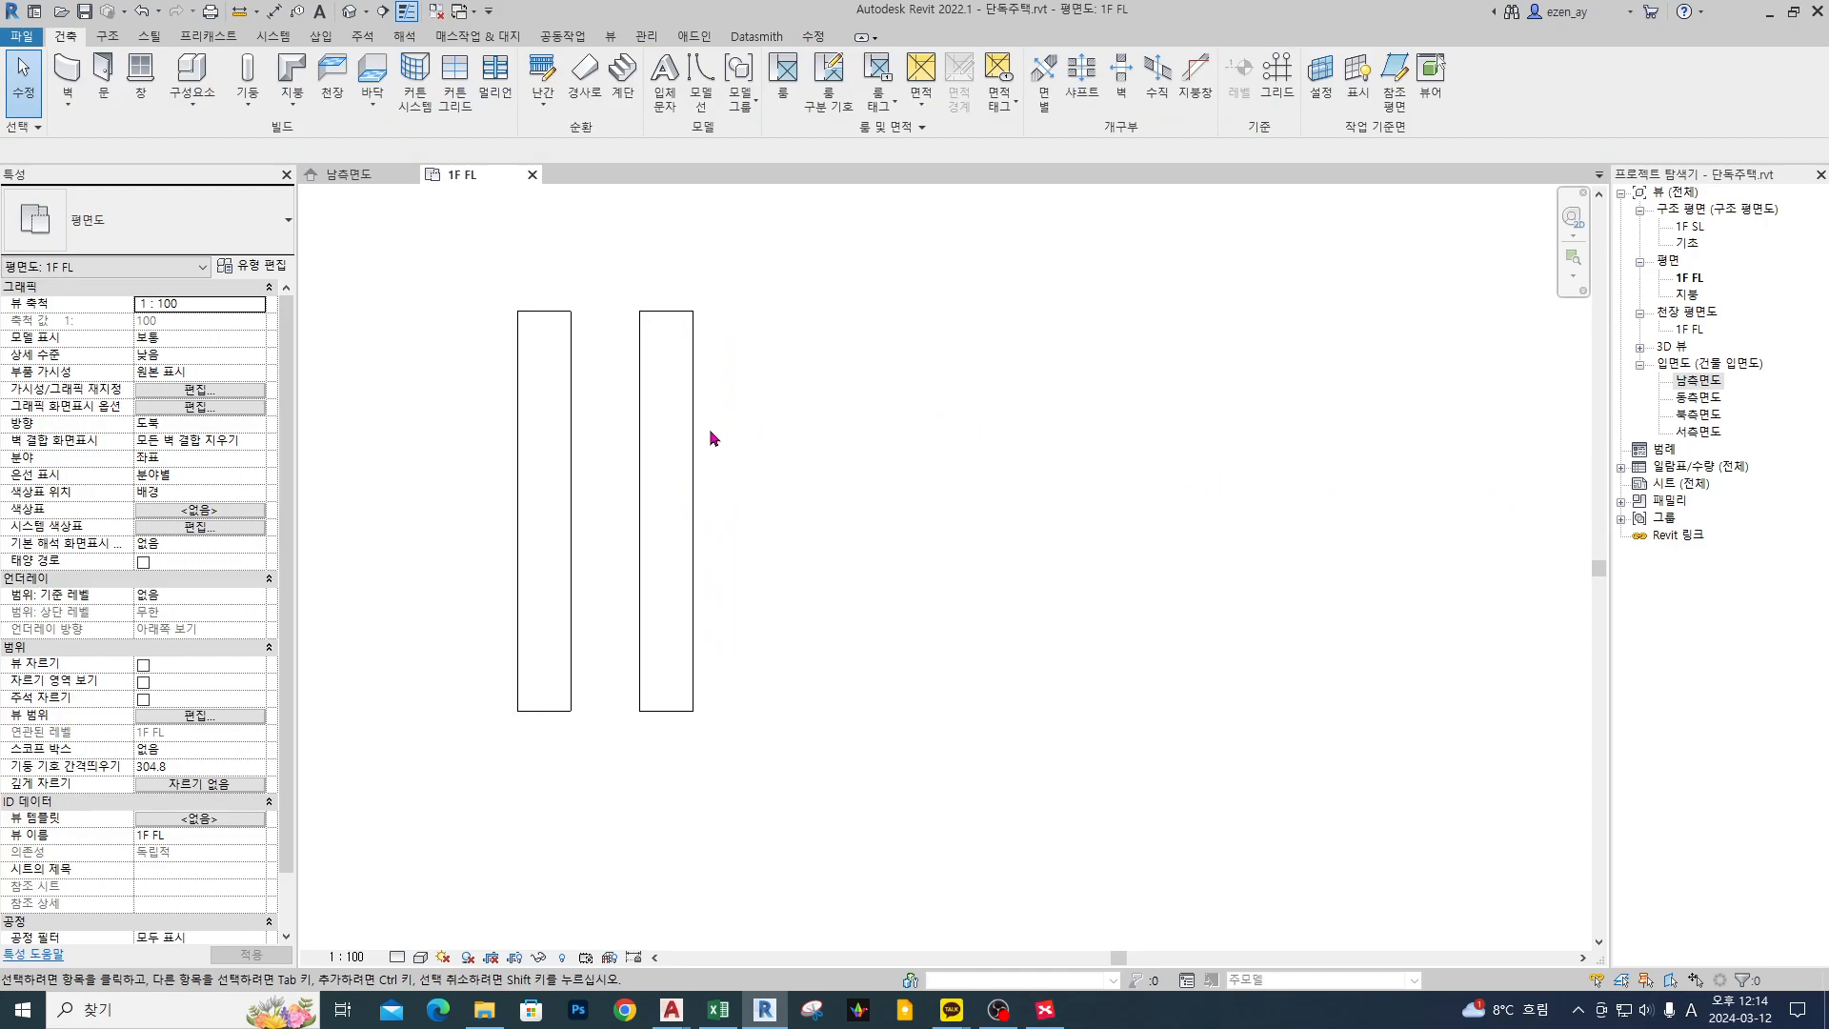
{"action": "left_click", "coordinate": [691, 371]}
{"action": "key", "text": "m"}
{"action": "key", "text": "v"}
{"action": "left_click", "coordinate": [737, 454]}
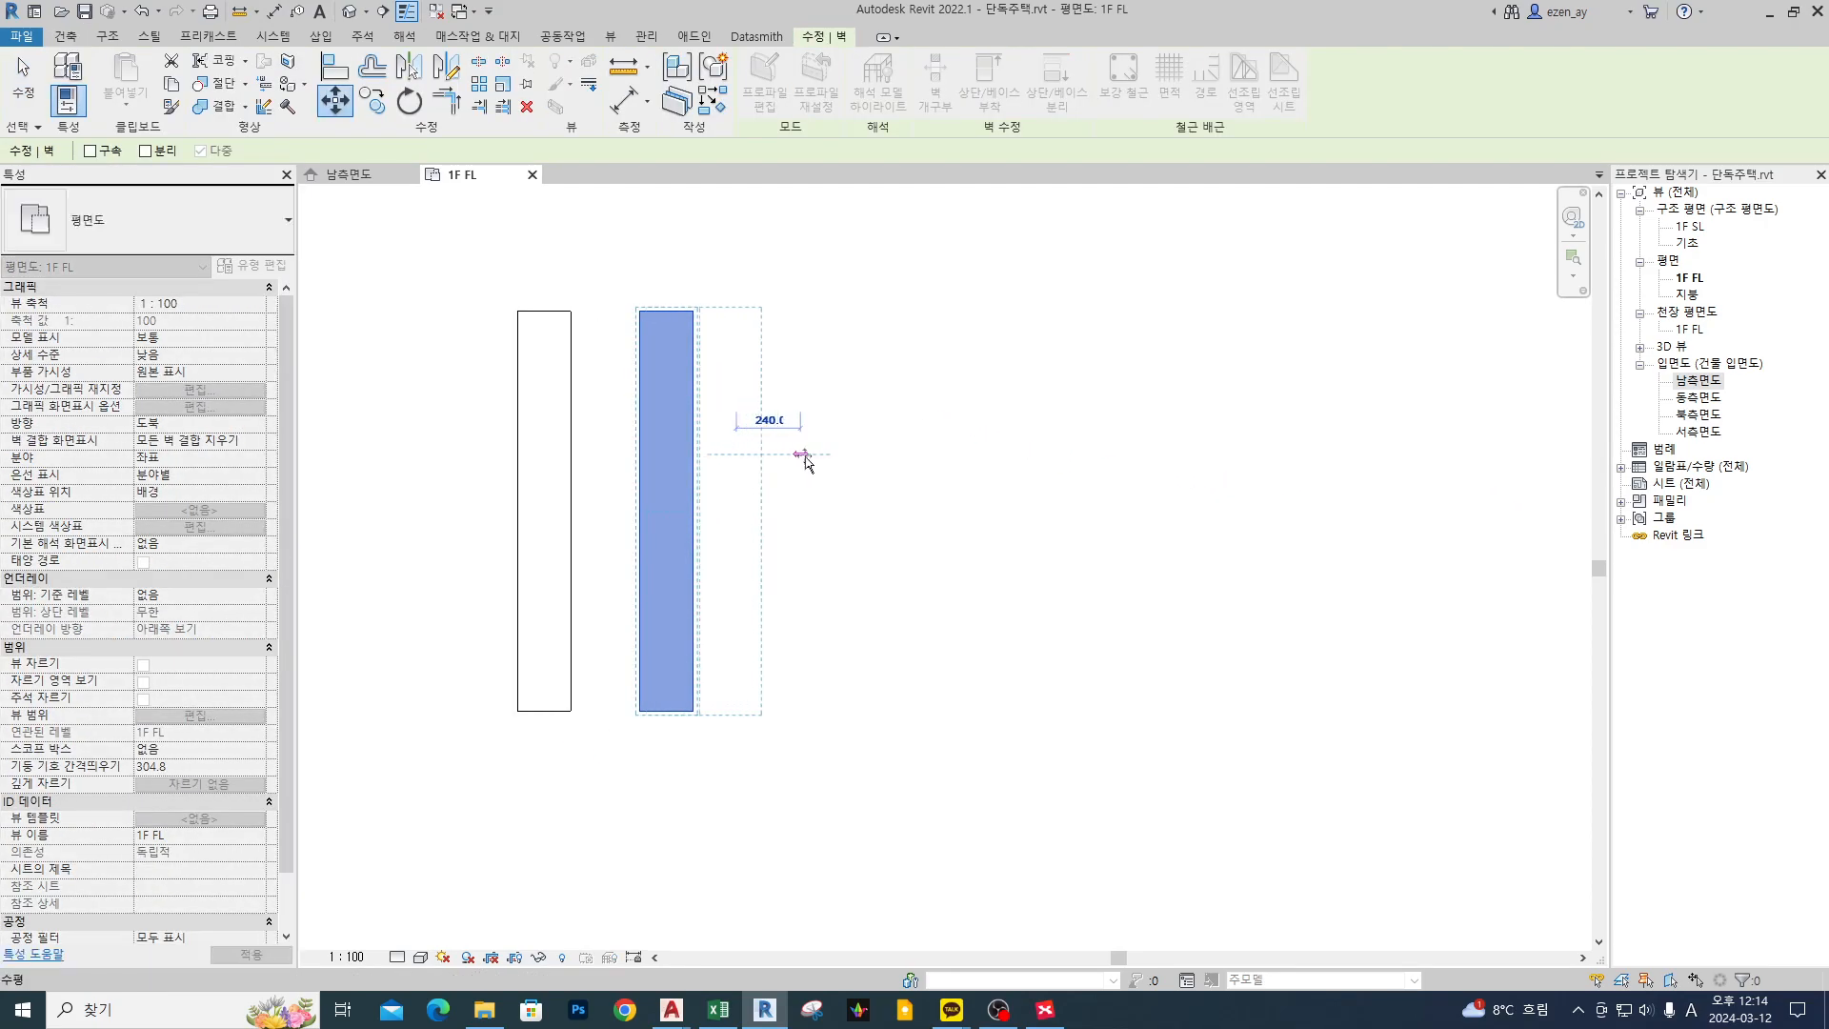
{"action": "left_click", "coordinate": [847, 501]}
{"action": "key", "text": "Escape"}
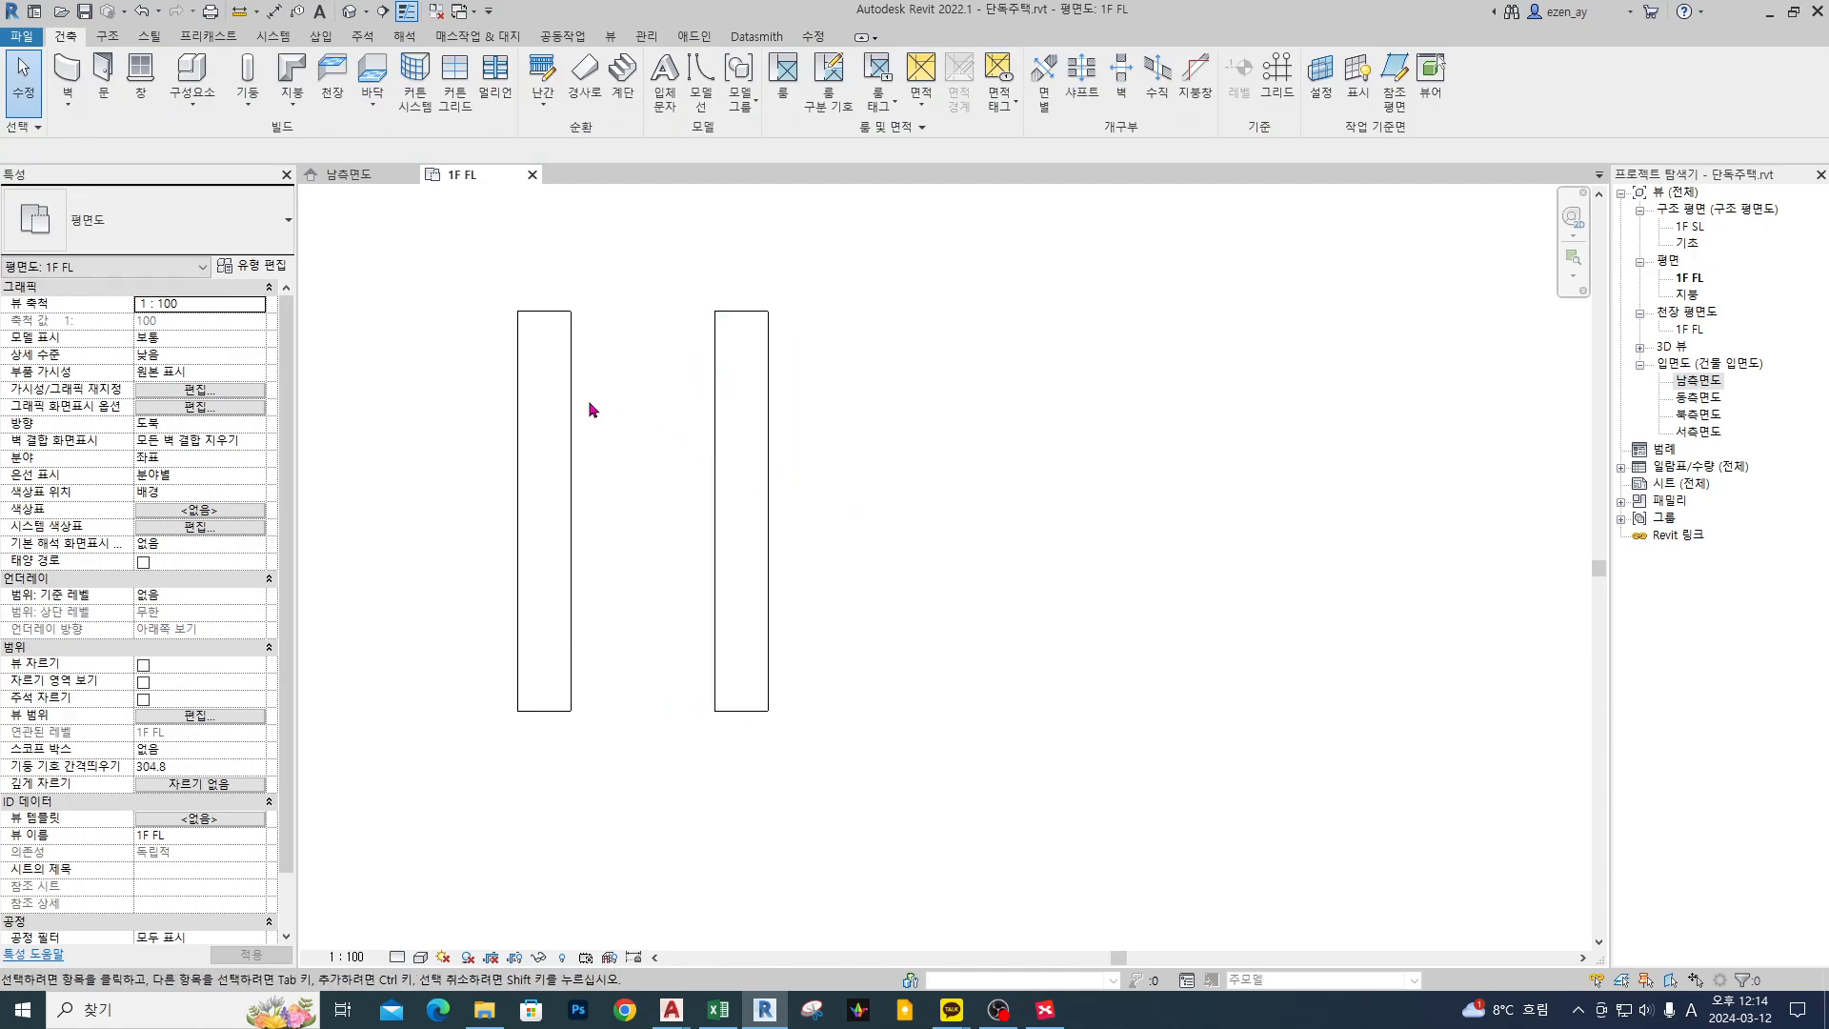
- Move both sample walls together to the right, closer to the house plan
{"action": "scroll", "coordinate": [761, 459], "scroll_direction": "down", "scroll_amount": 8}
{"action": "left_click_drag", "start_coordinate": [877, 368], "coordinate": [741, 543]}
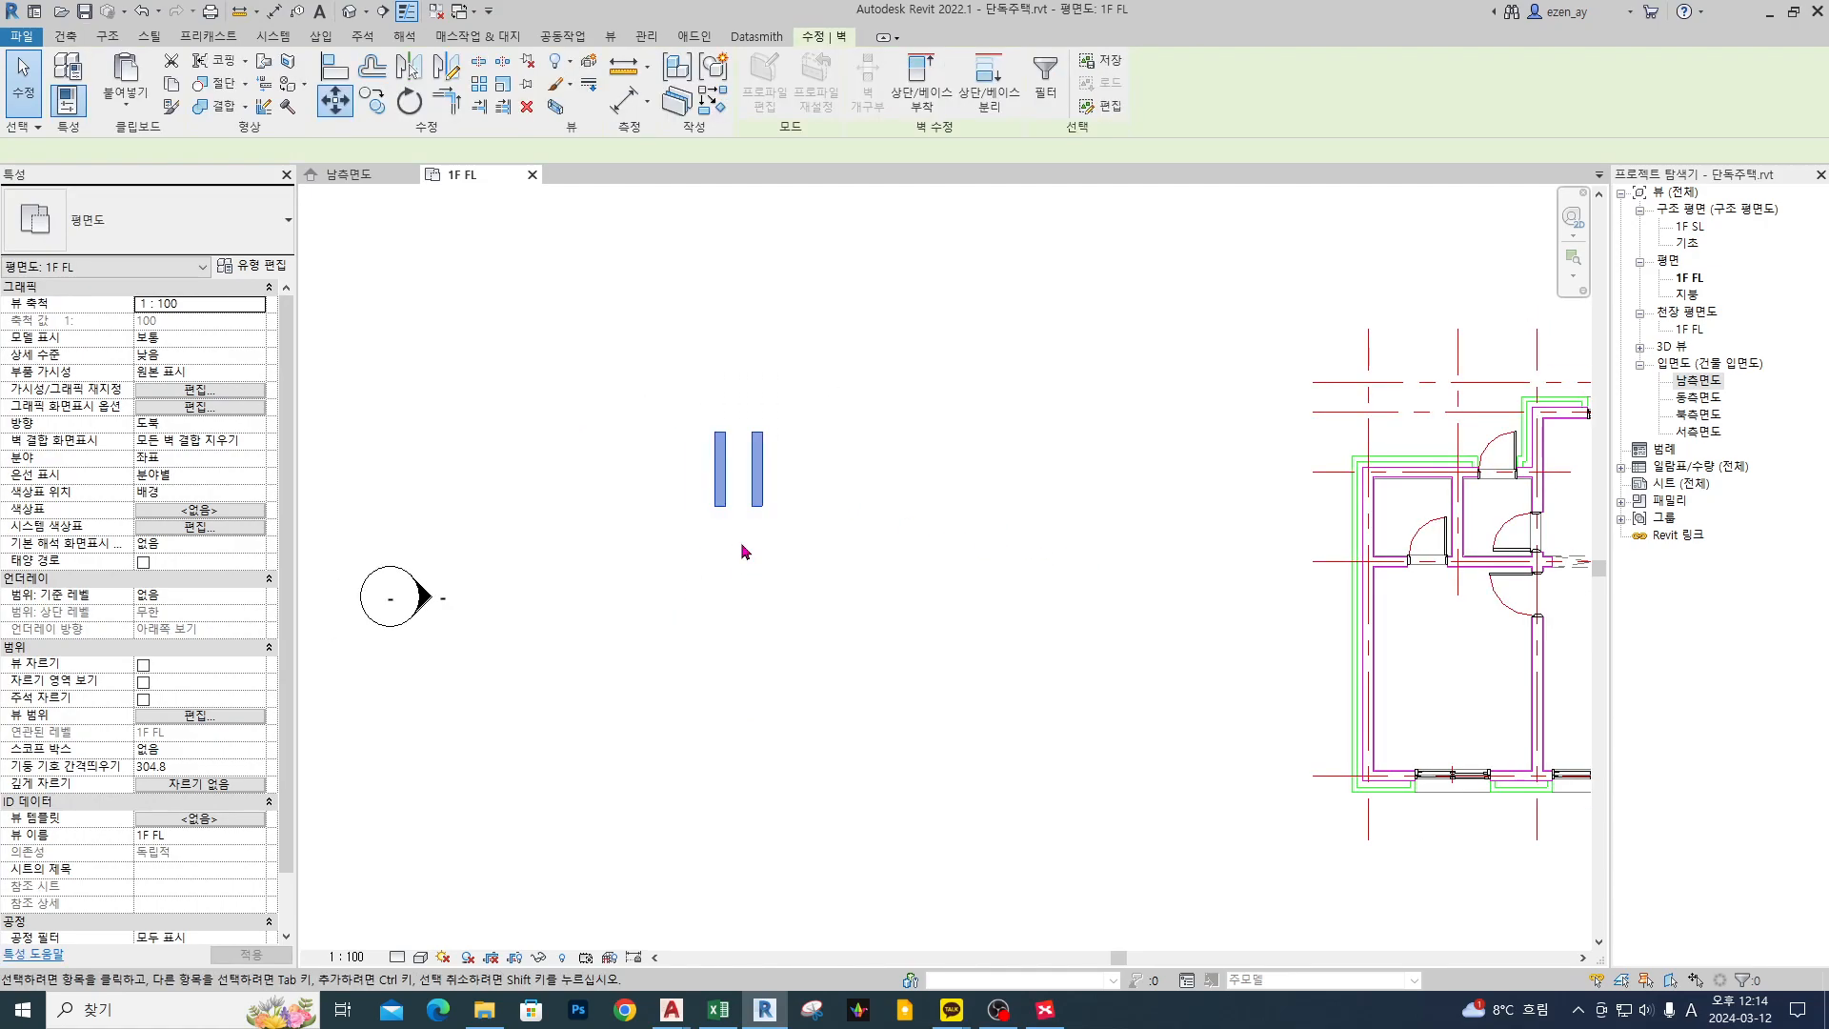
{"action": "left_click_drag", "start_coordinate": [757, 476], "coordinate": [1095, 505]}
{"action": "key", "text": "Escape"}
{"action": "scroll", "coordinate": [943, 555], "scroll_direction": "down", "scroll_amount": 2}
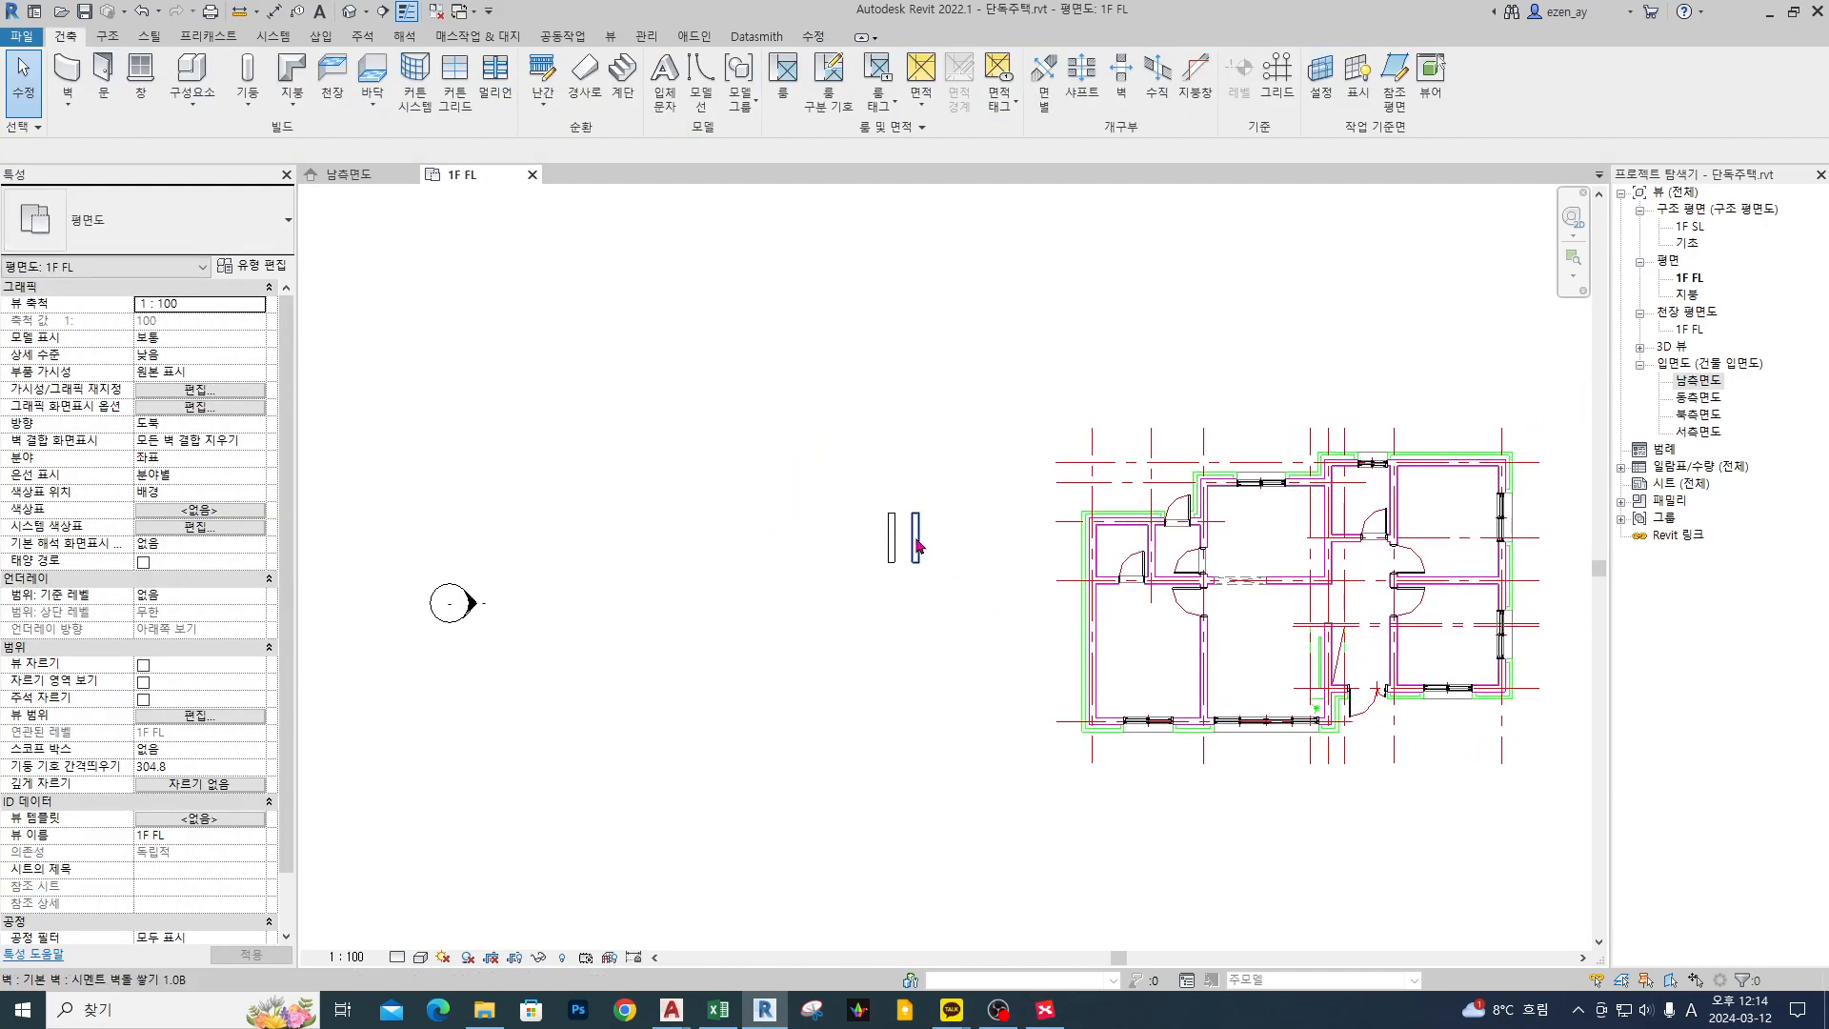
- Try drawing a chain of 시멘트 벽돌 쌓기 1.0B walls over the house plan's left rooms, and undo it
{"action": "key", "text": "w"}
{"action": "key", "text": "a"}
{"action": "scroll", "coordinate": [1120, 533], "scroll_direction": "up", "scroll_amount": 2}
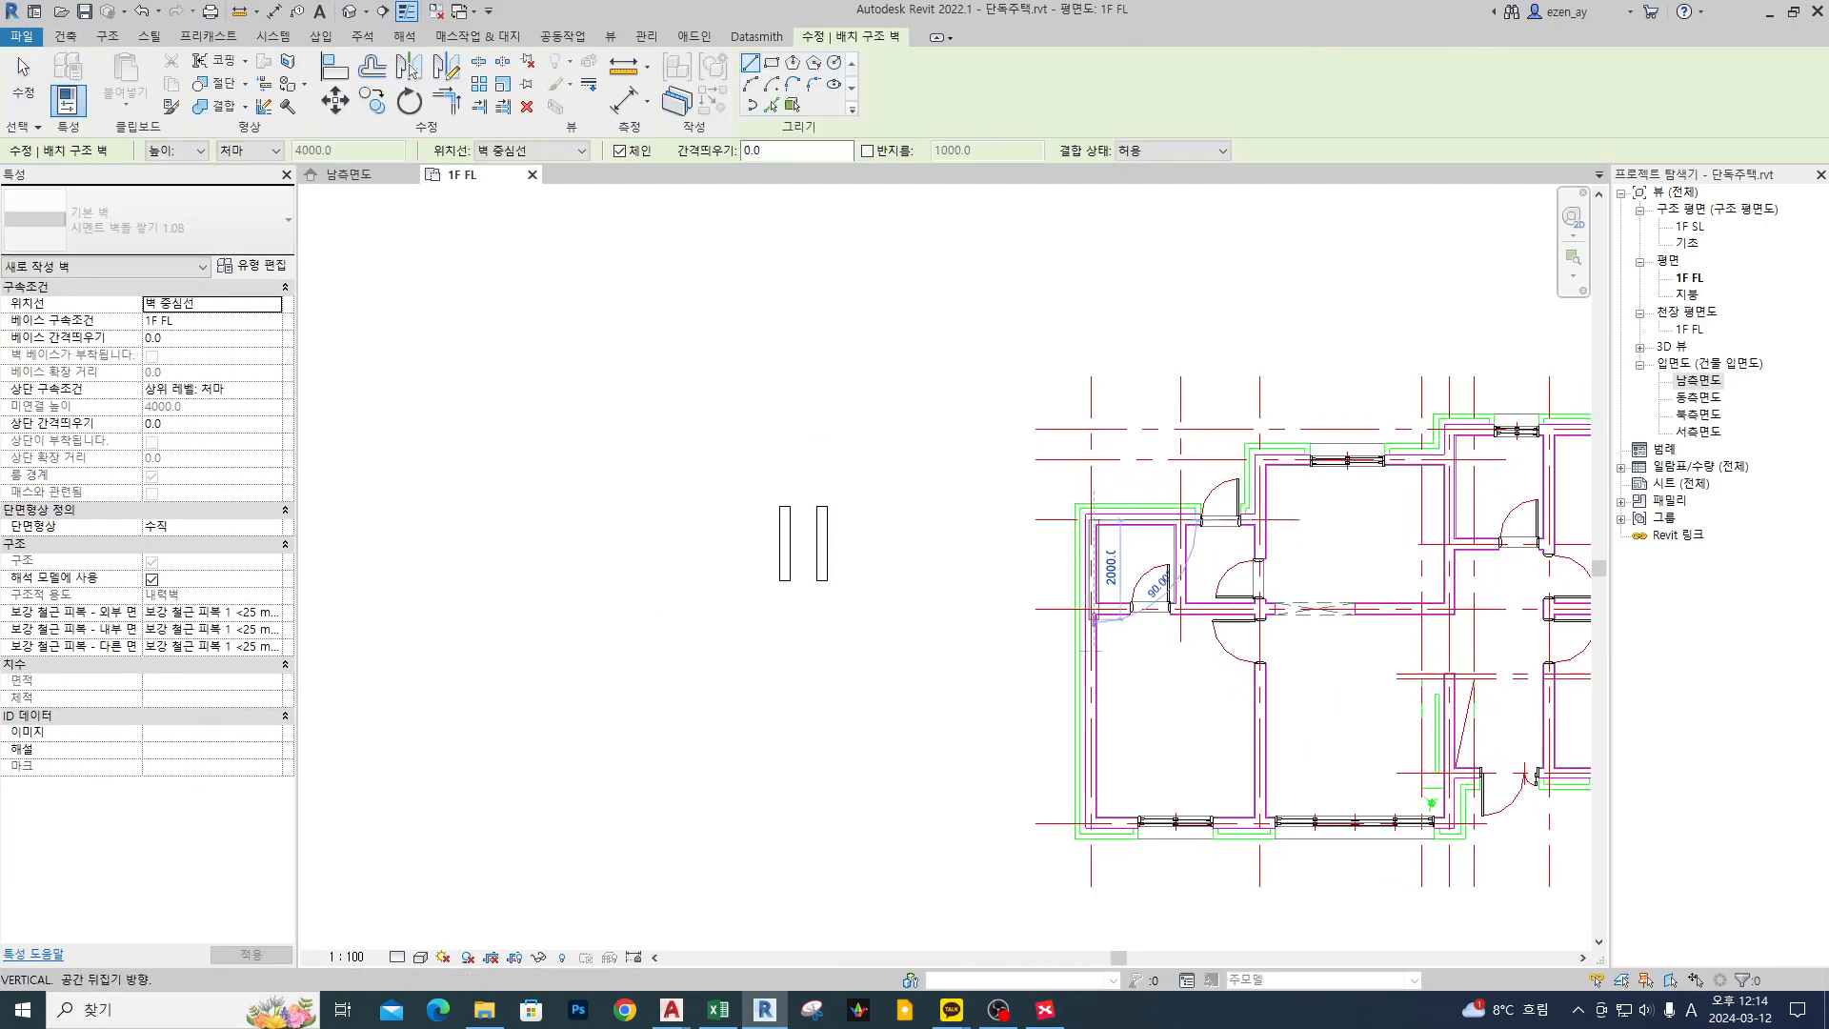
{"action": "left_click", "coordinate": [1202, 783]}
{"action": "left_click", "coordinate": [1240, 610]}
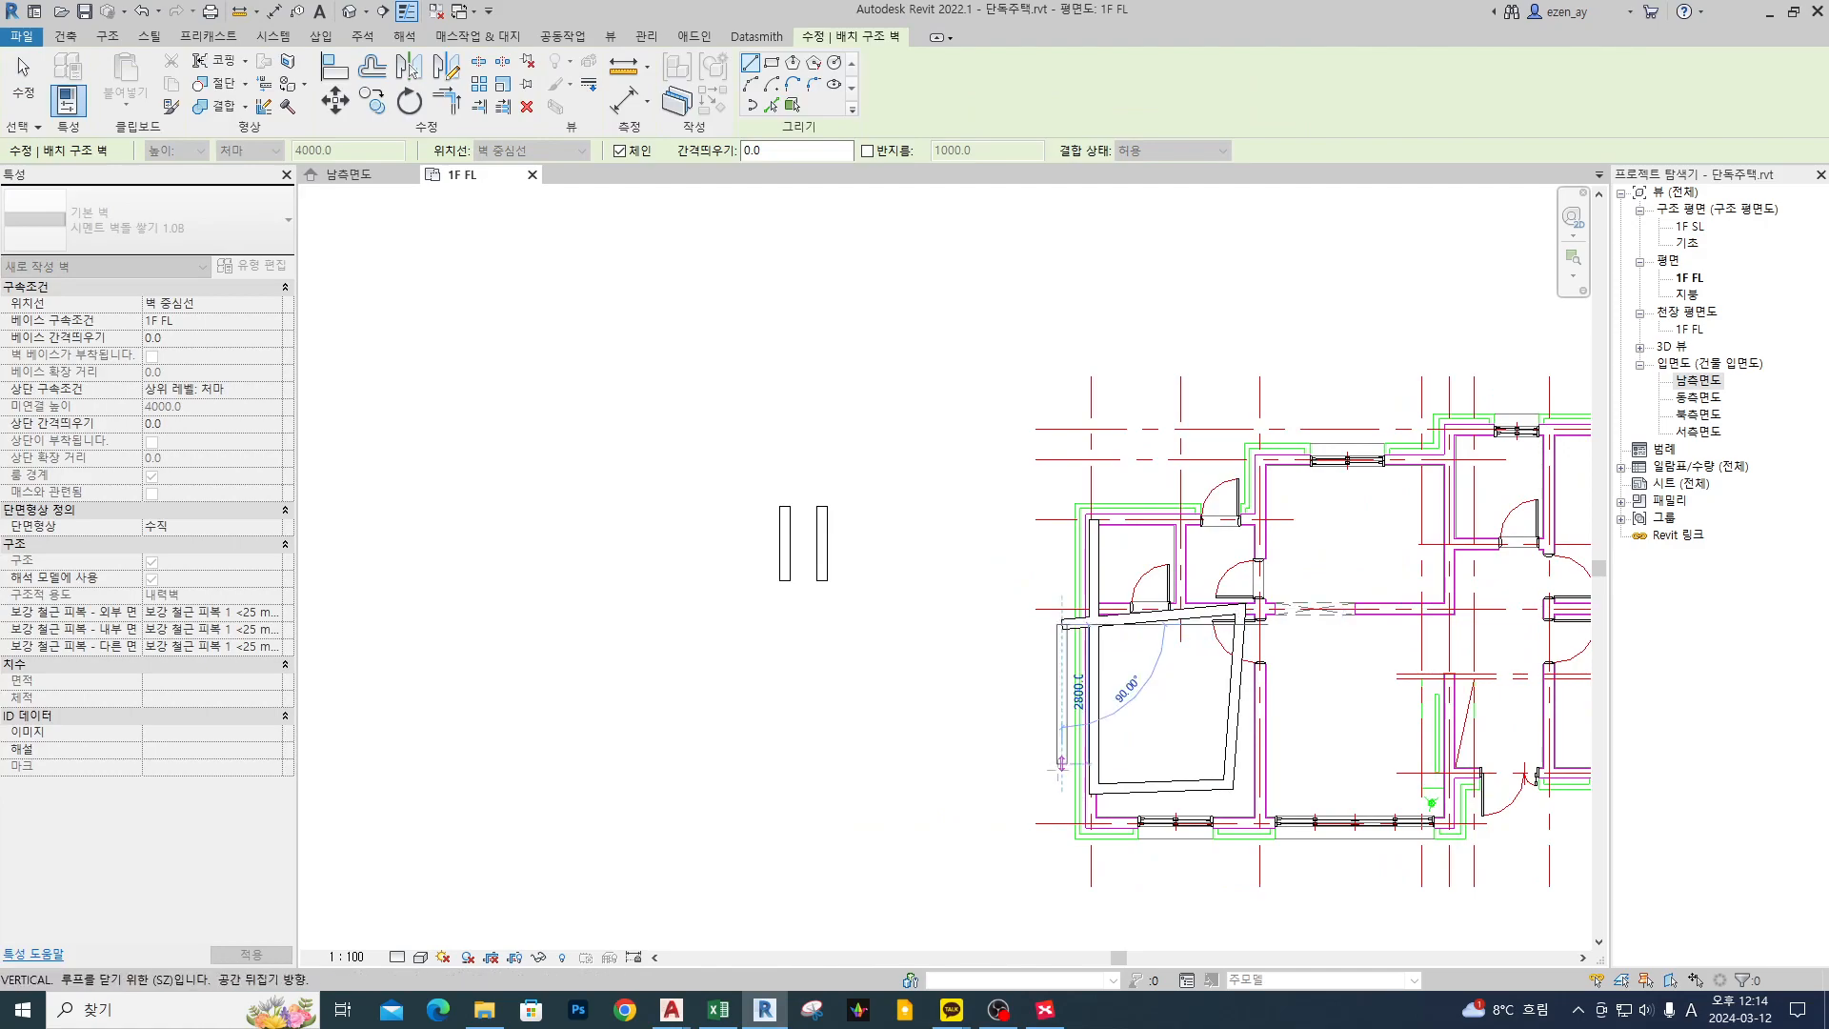
{"action": "key", "text": "Escape"}
{"action": "key", "text": "Escape"}
{"action": "key", "text": "ctrl+z"}
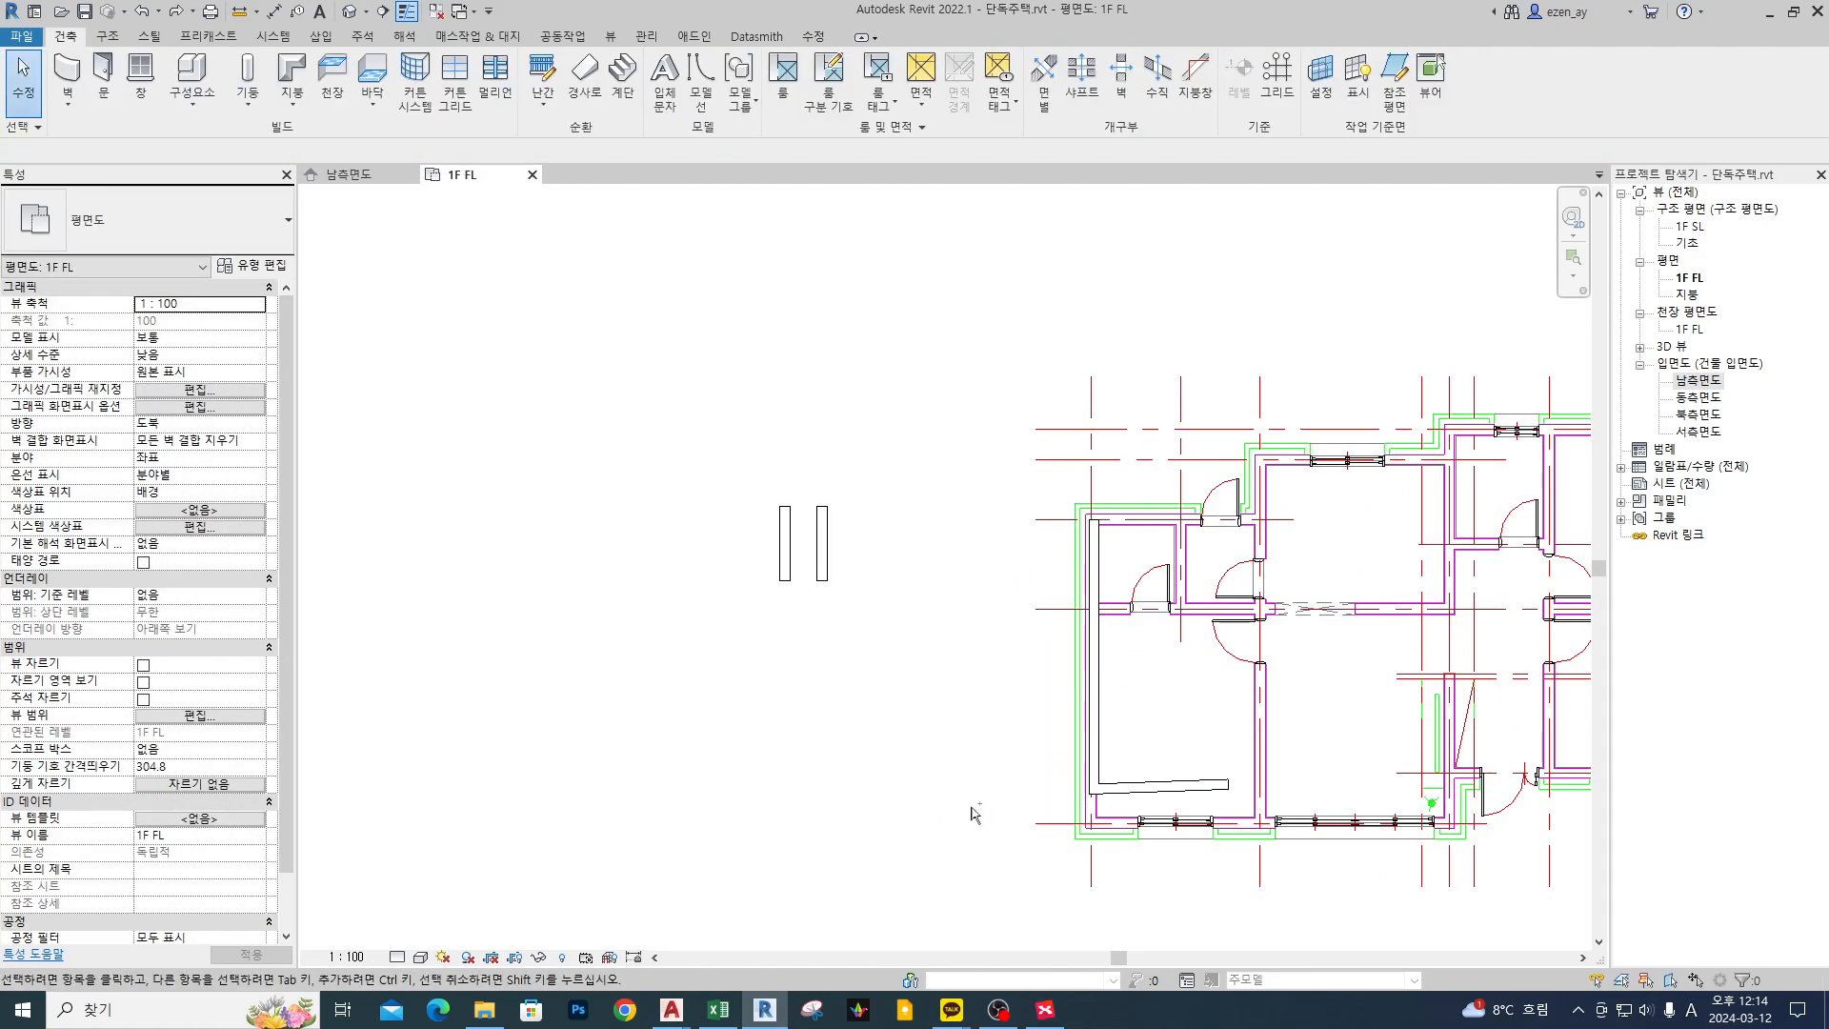
{"action": "left_click", "coordinate": [785, 543]}
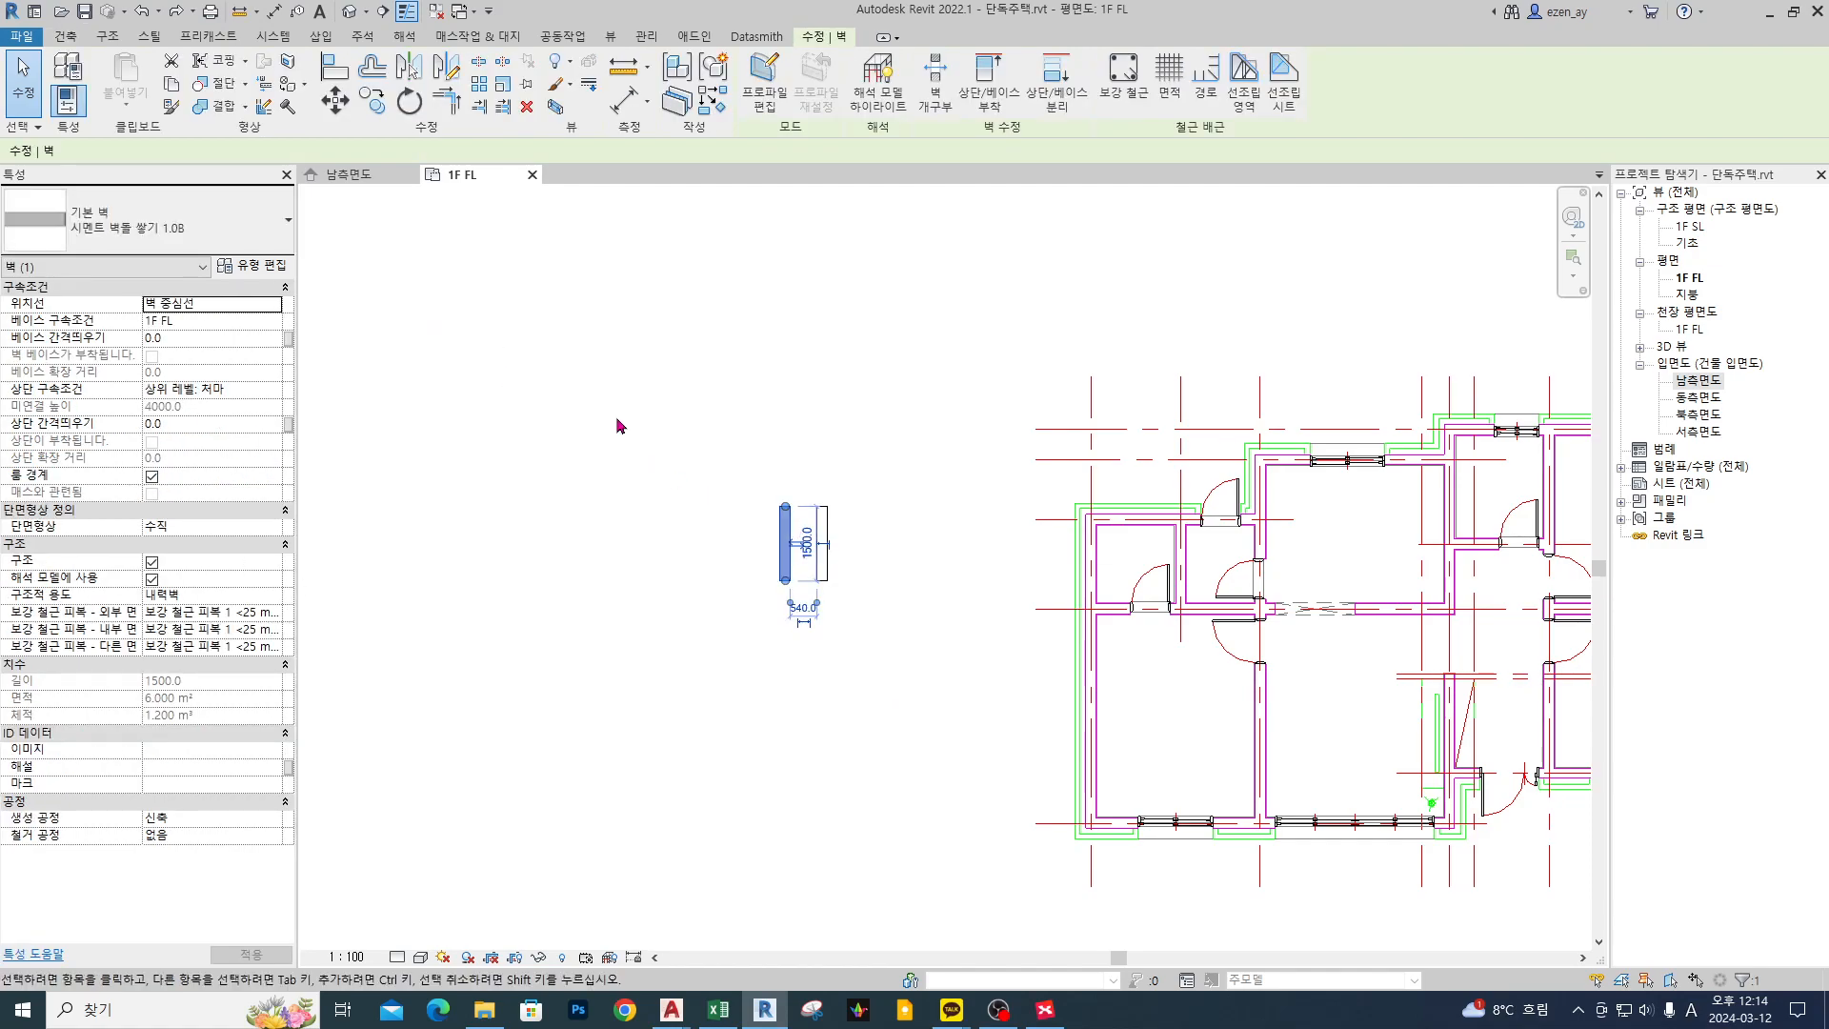
{"action": "key", "text": "c"}
{"action": "key", "text": "s"}
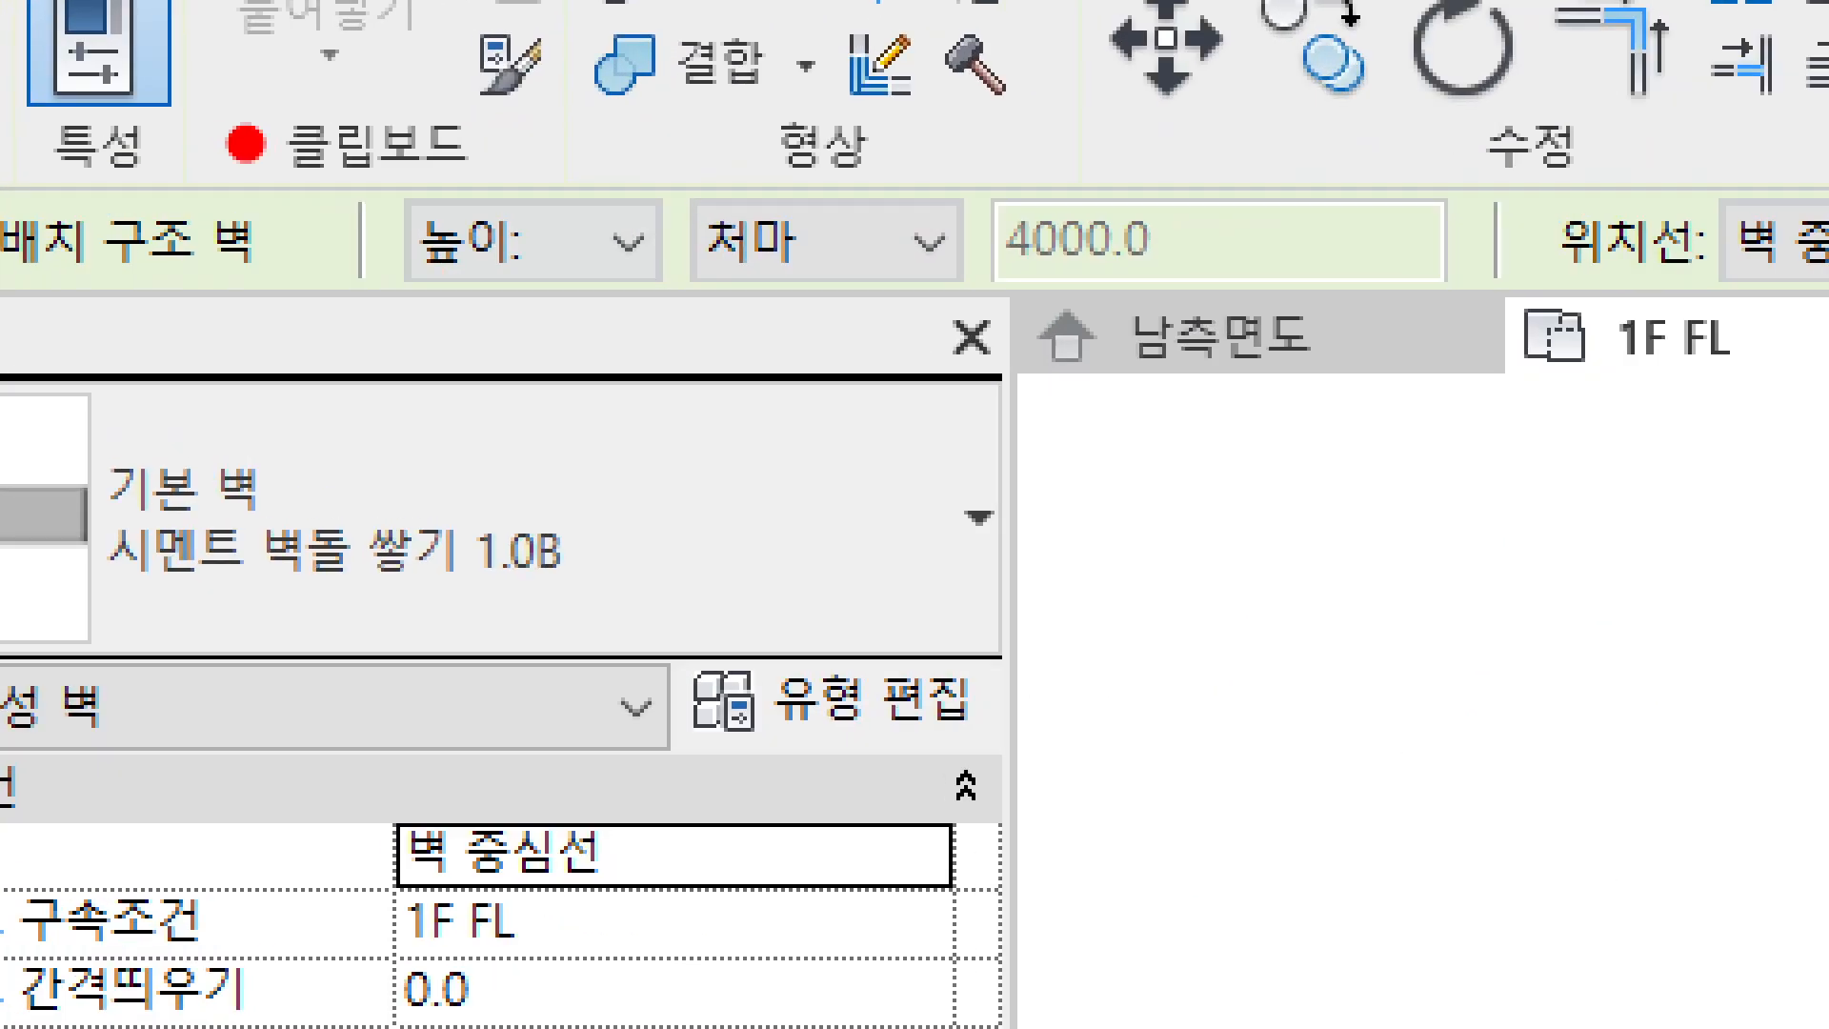
{"action": "left_click_drag", "start_coordinate": [335, 324], "coordinate": [726, 175], "text": "ctrl"}
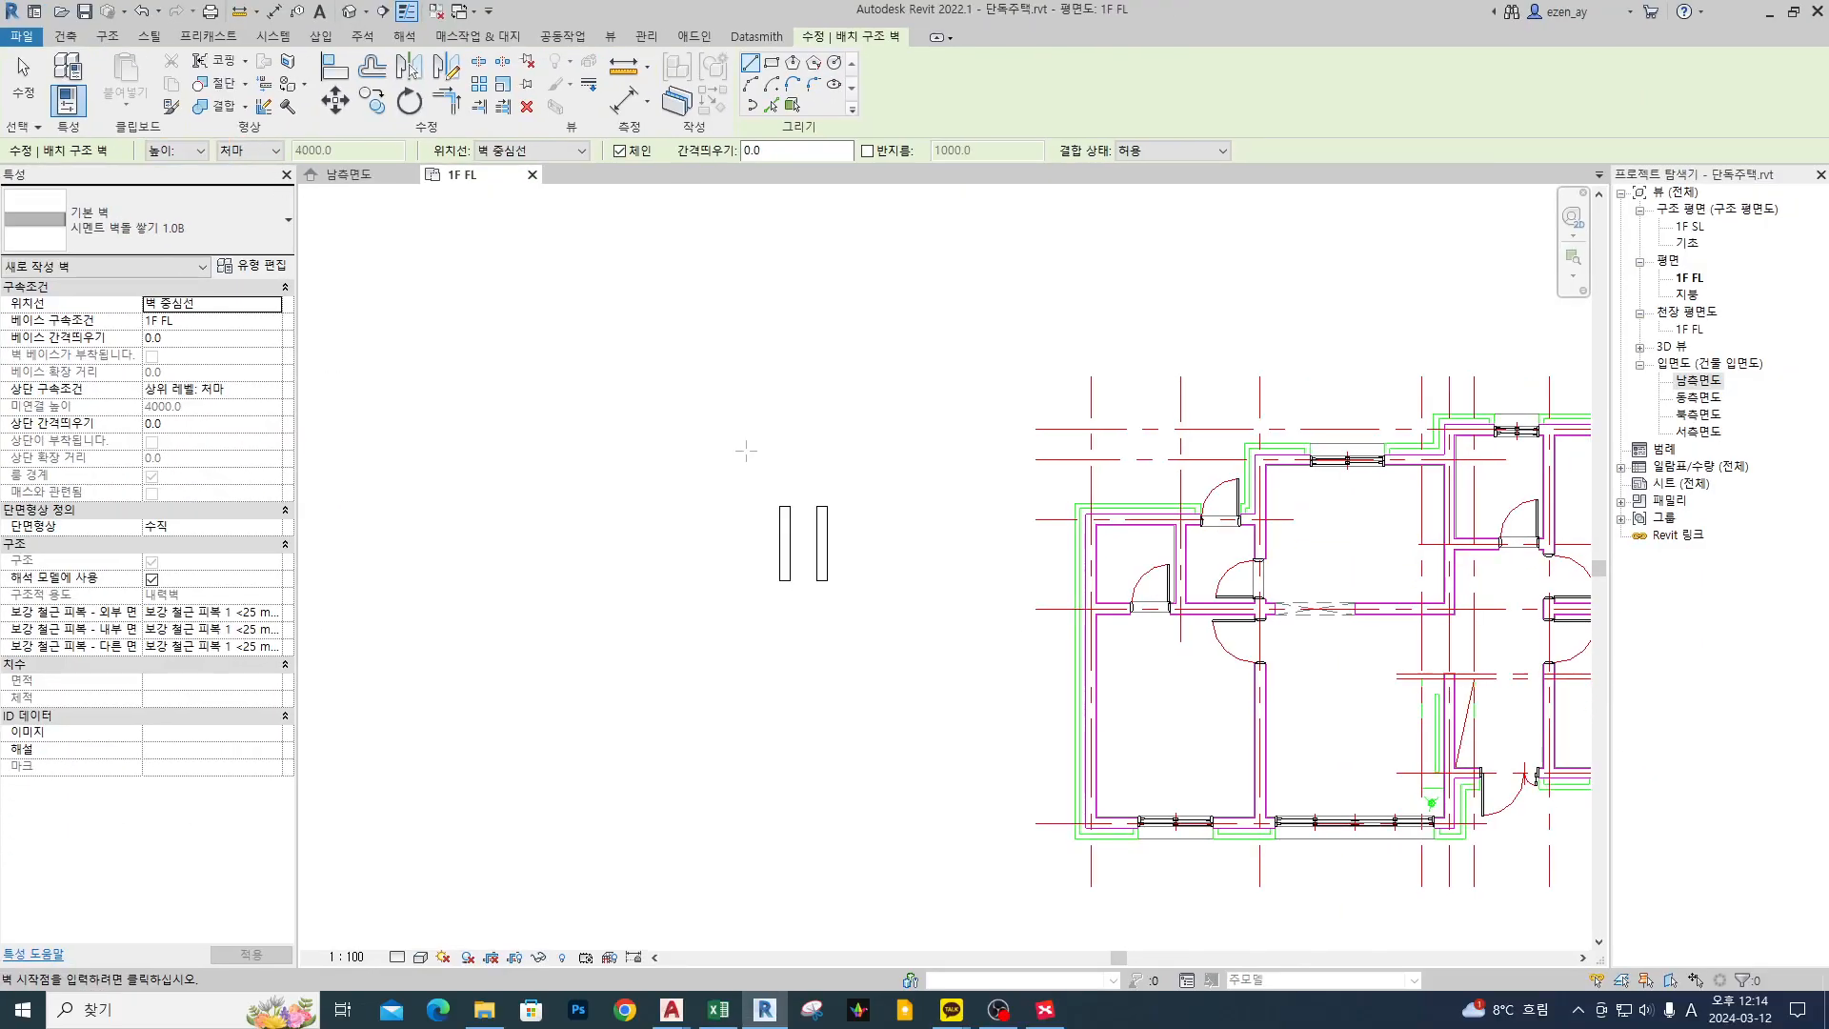
{"action": "key", "text": "Escape"}
{"action": "key", "text": "Escape"}
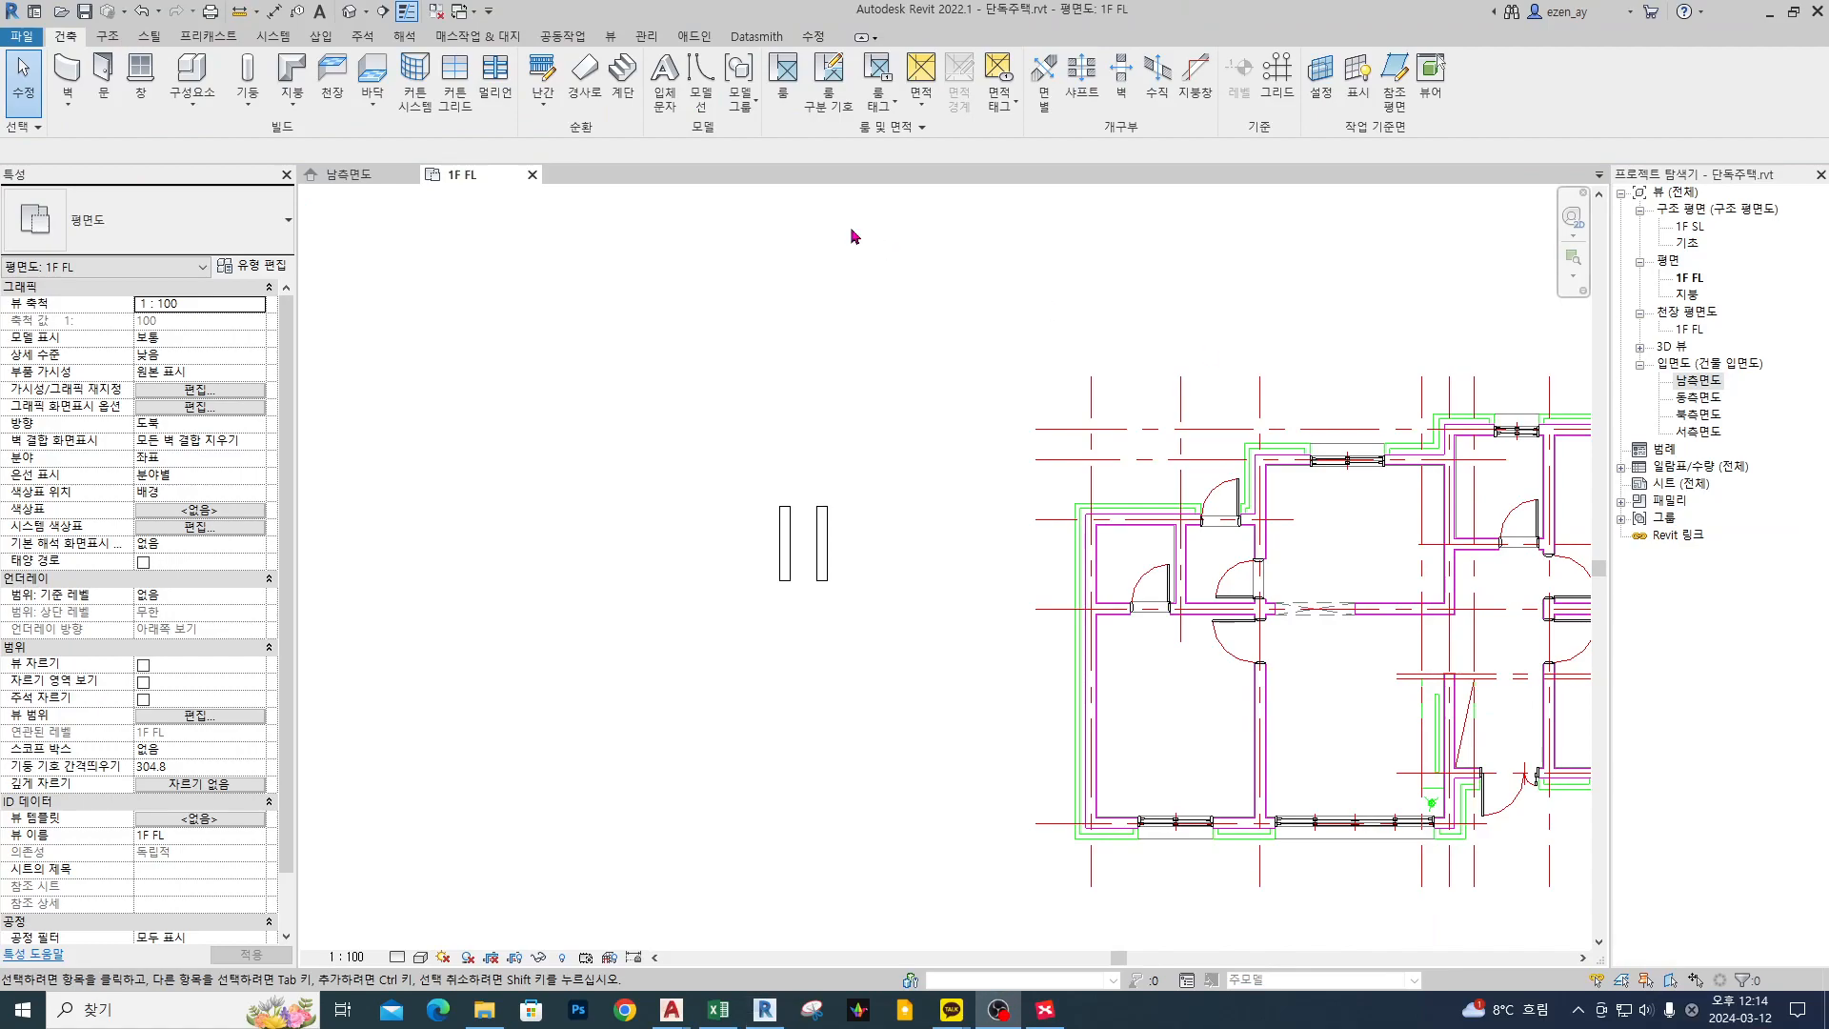
- Select the left sample wall and examine its base constraint and top constraint, leaving it deselected at the end
{"action": "left_click", "coordinate": [784, 548]}
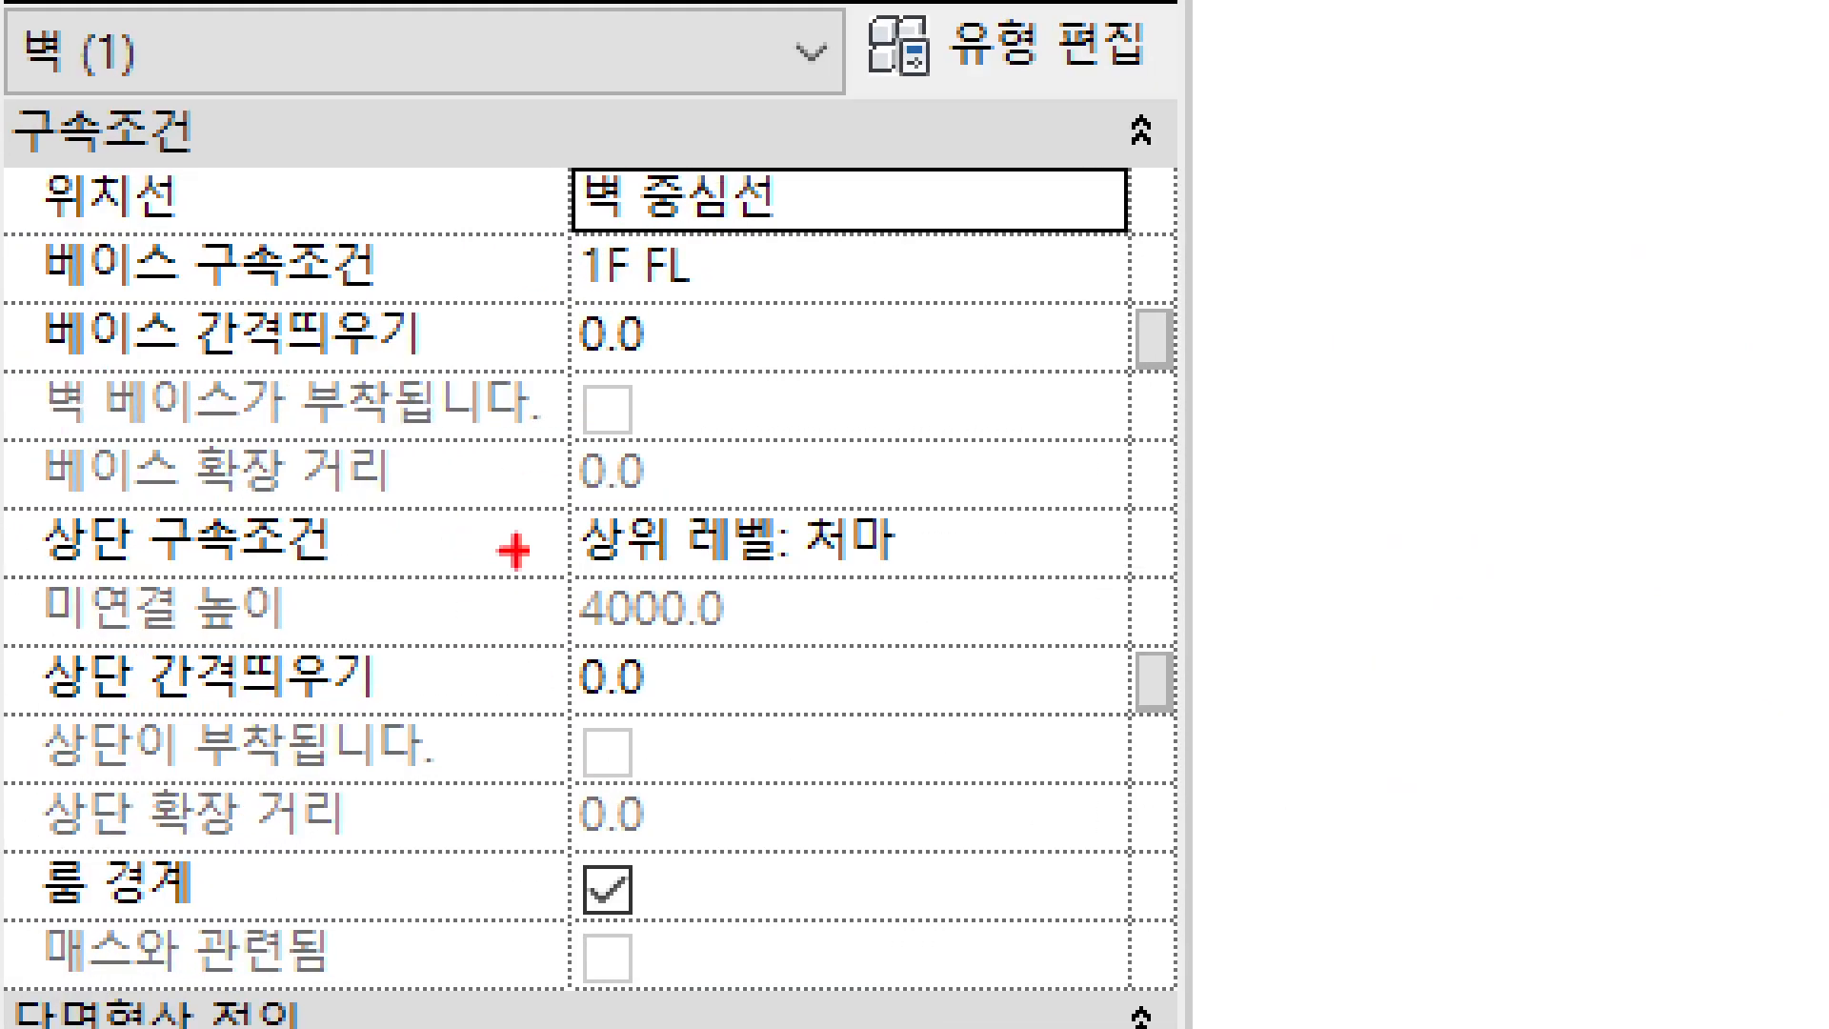
{"action": "left_click_drag", "start_coordinate": [520, 598], "coordinate": [1086, 493]}
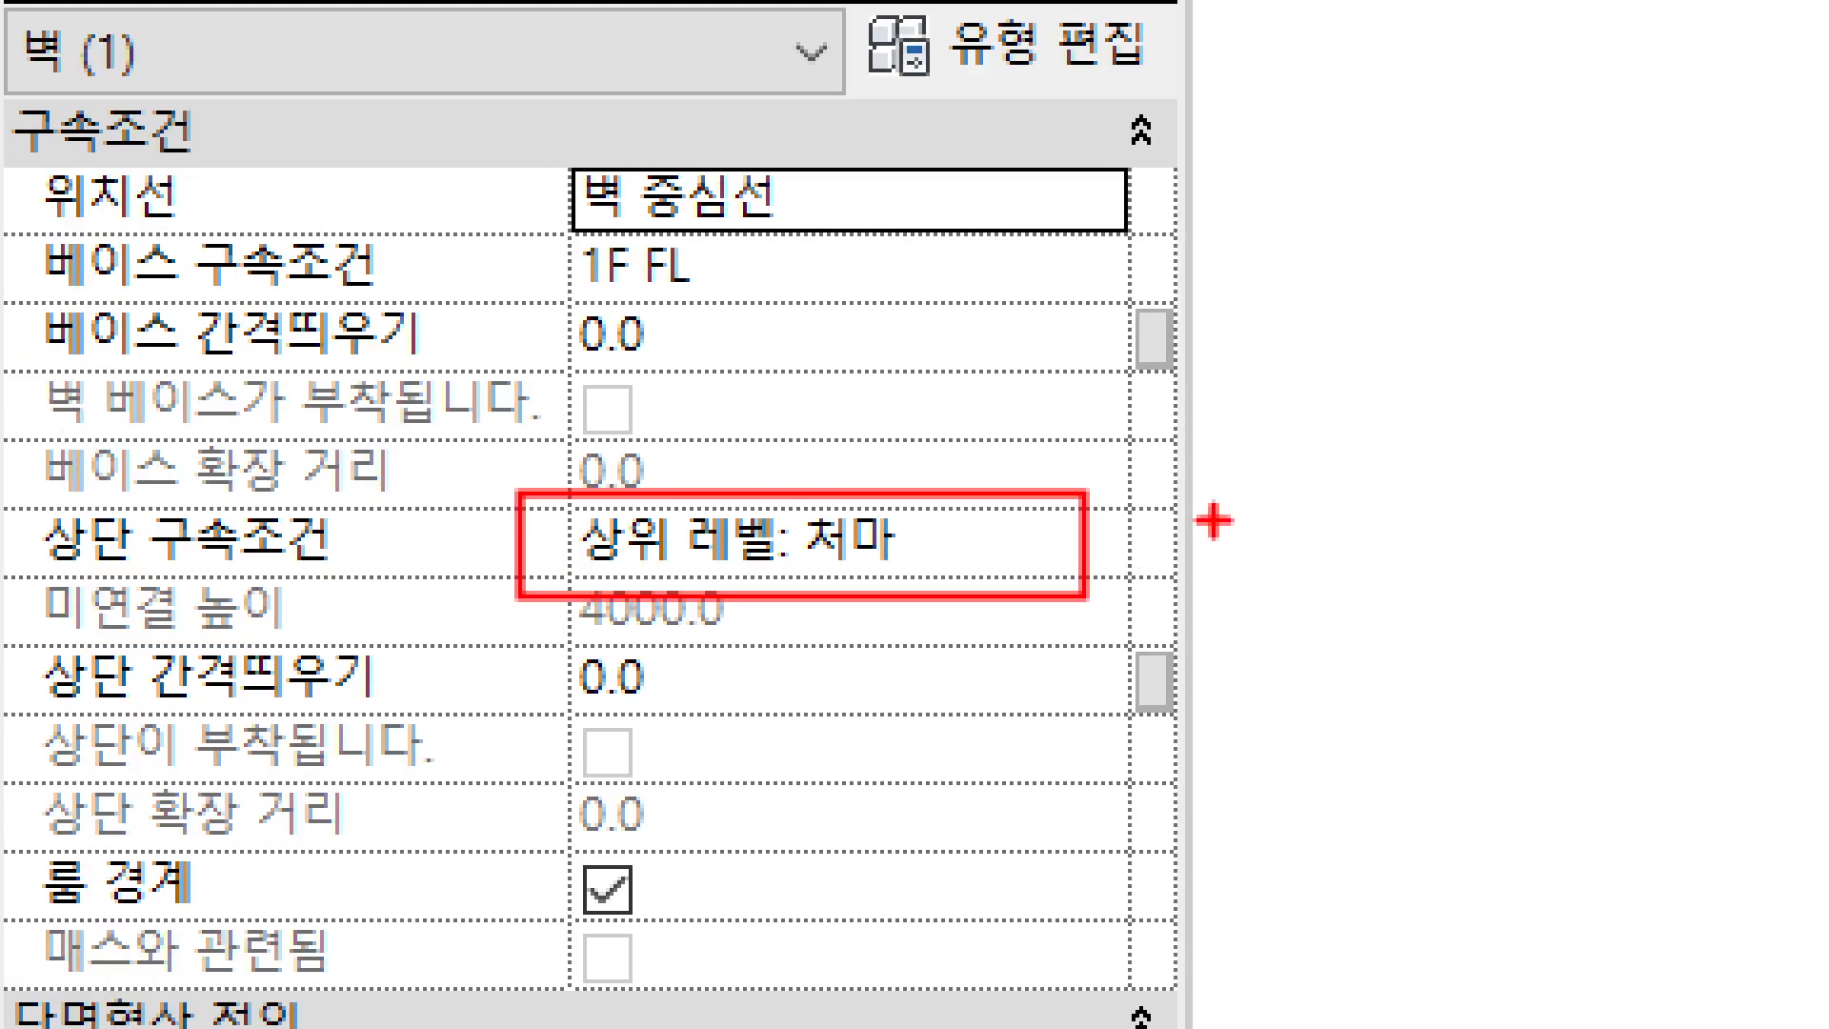
{"action": "mouse_move", "coordinate": [475, 301]}
{"action": "left_mouse_down"}
{"action": "mouse_move", "coordinate": [1009, 291]}
{"action": "mouse_move", "coordinate": [1084, 241]}
{"action": "left_mouse_up"}
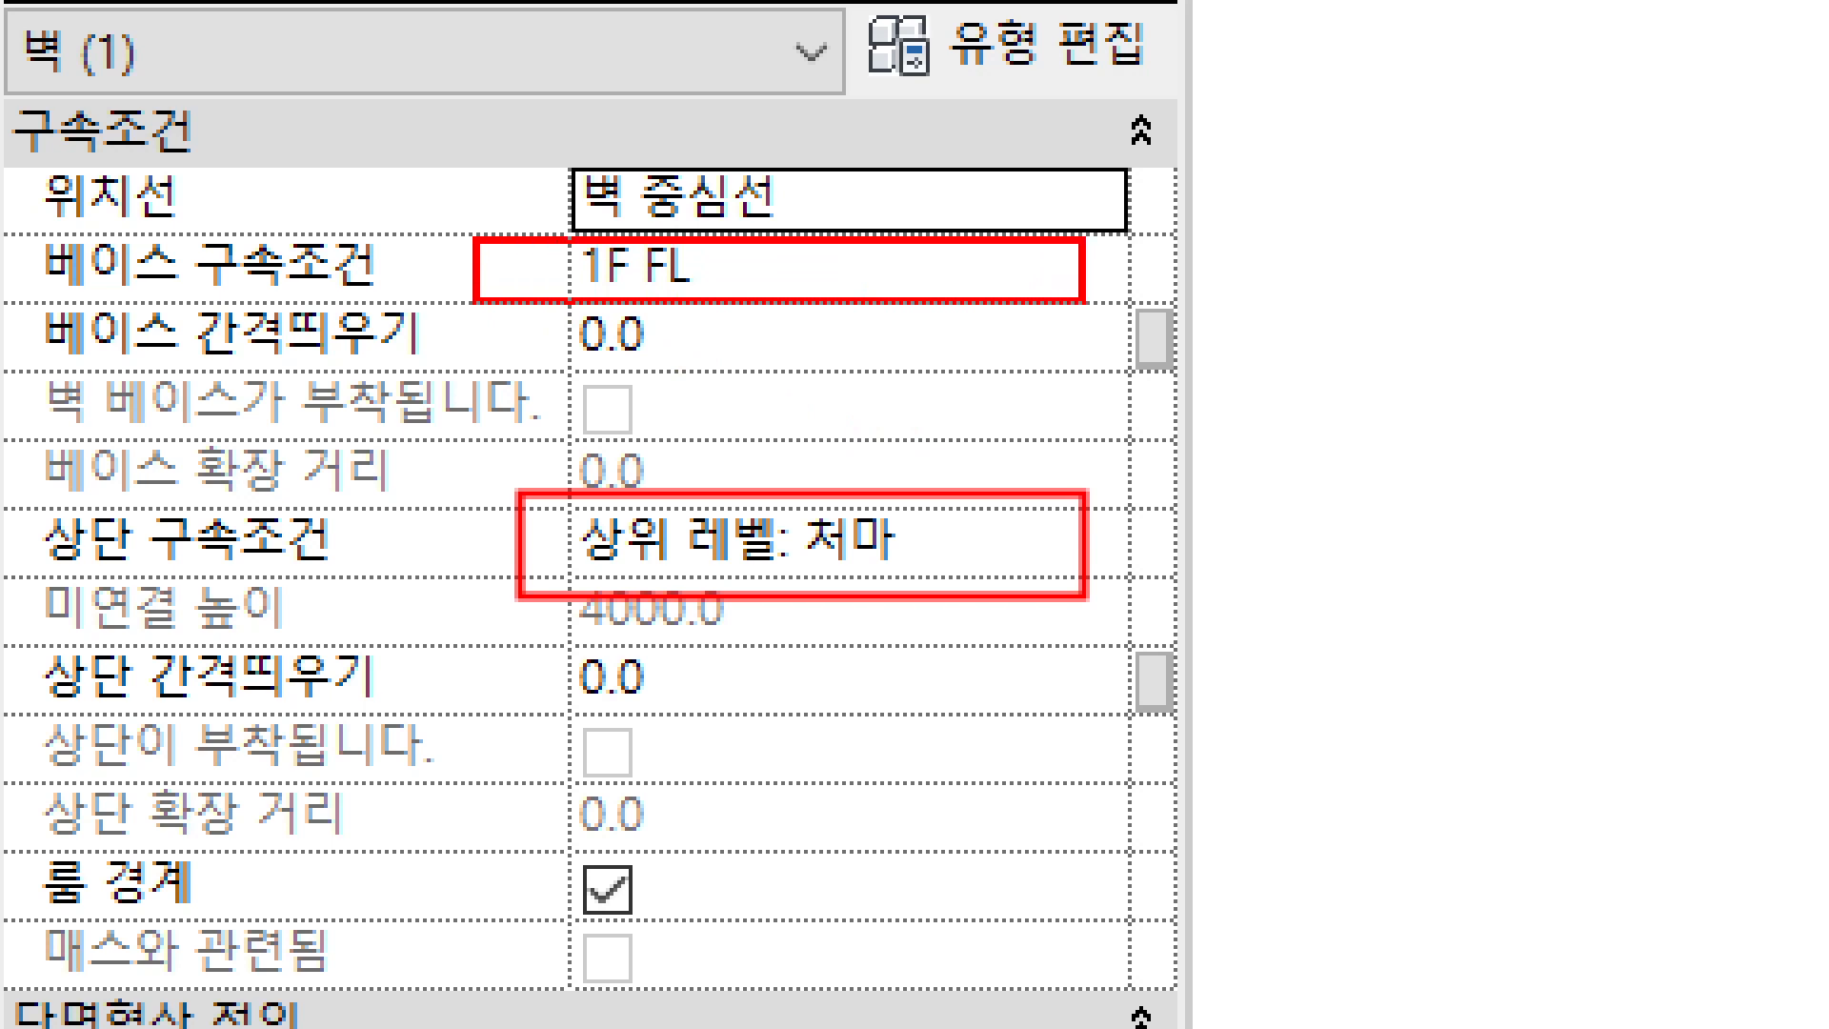
{"action": "mouse_move", "coordinate": [3, 207]}
{"action": "left_mouse_down"}
{"action": "mouse_move", "coordinate": [59, 246]}
{"action": "mouse_move", "coordinate": [513, 304]}
{"action": "left_mouse_up"}
{"action": "left_click_drag", "start_coordinate": [2, 510], "coordinate": [570, 575]}
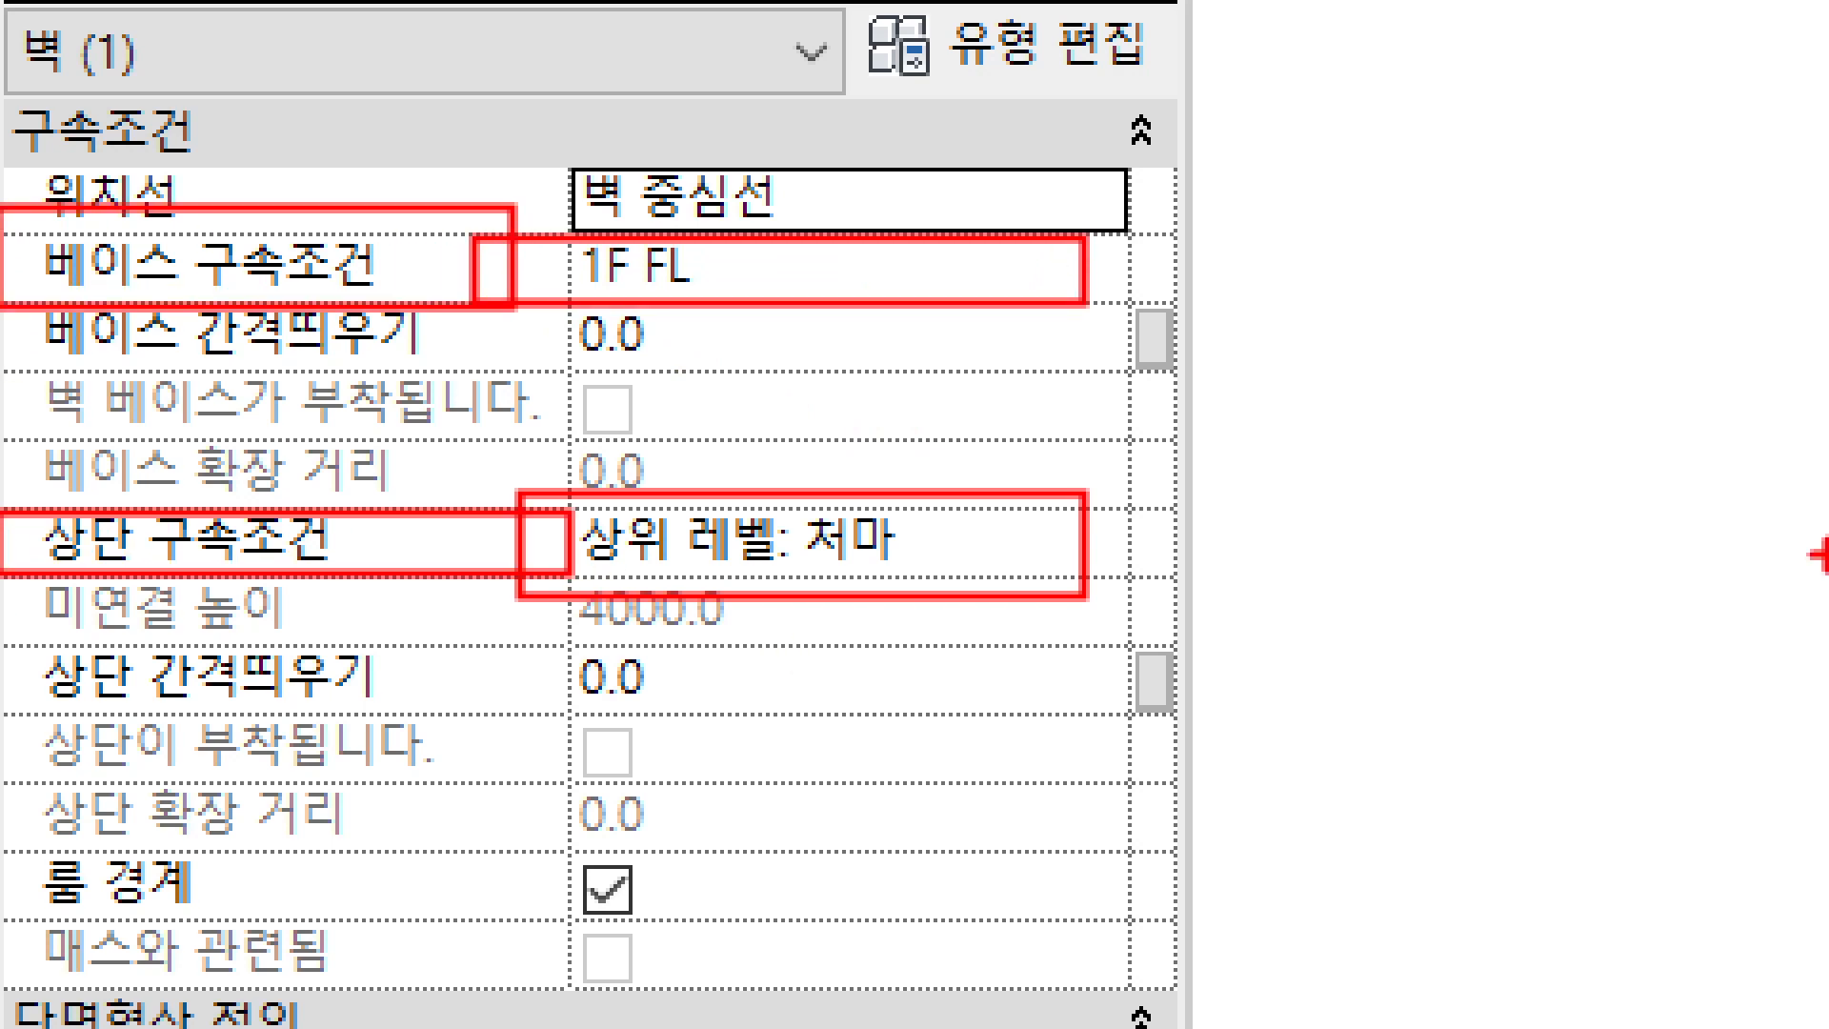
{"action": "key", "text": "Escape"}
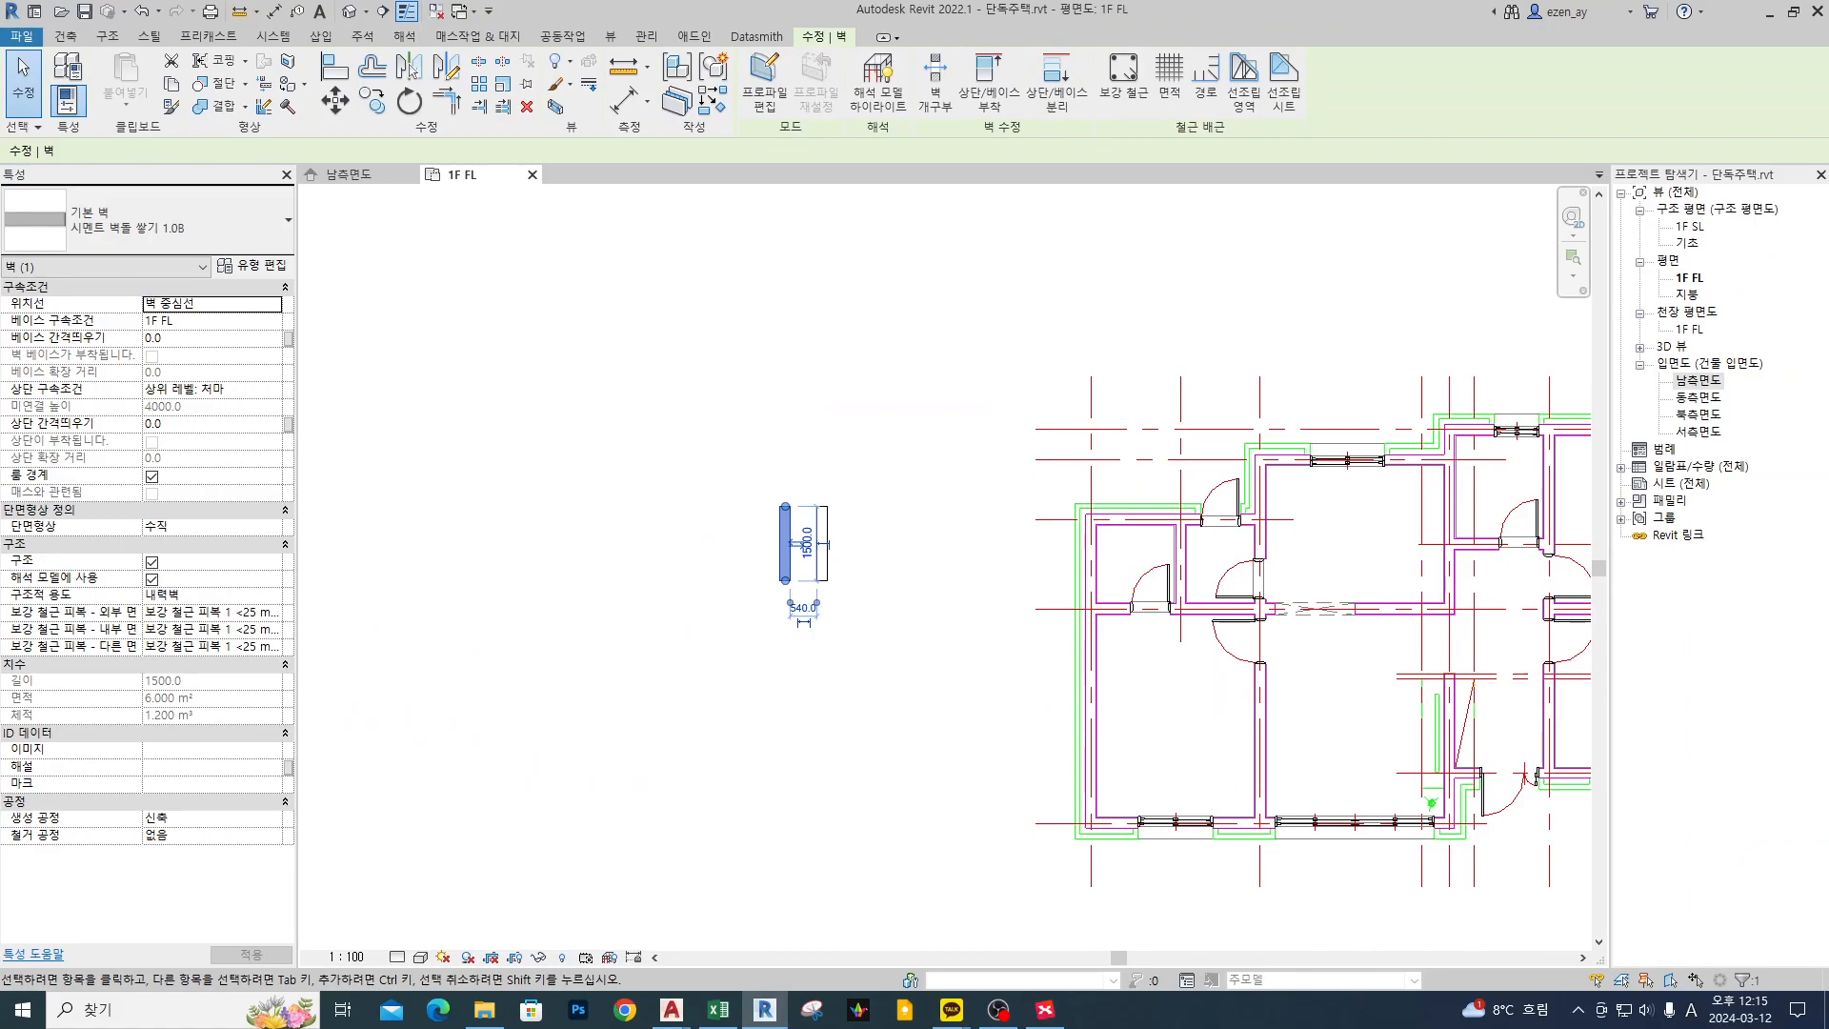
{"action": "left_click", "coordinate": [877, 213]}
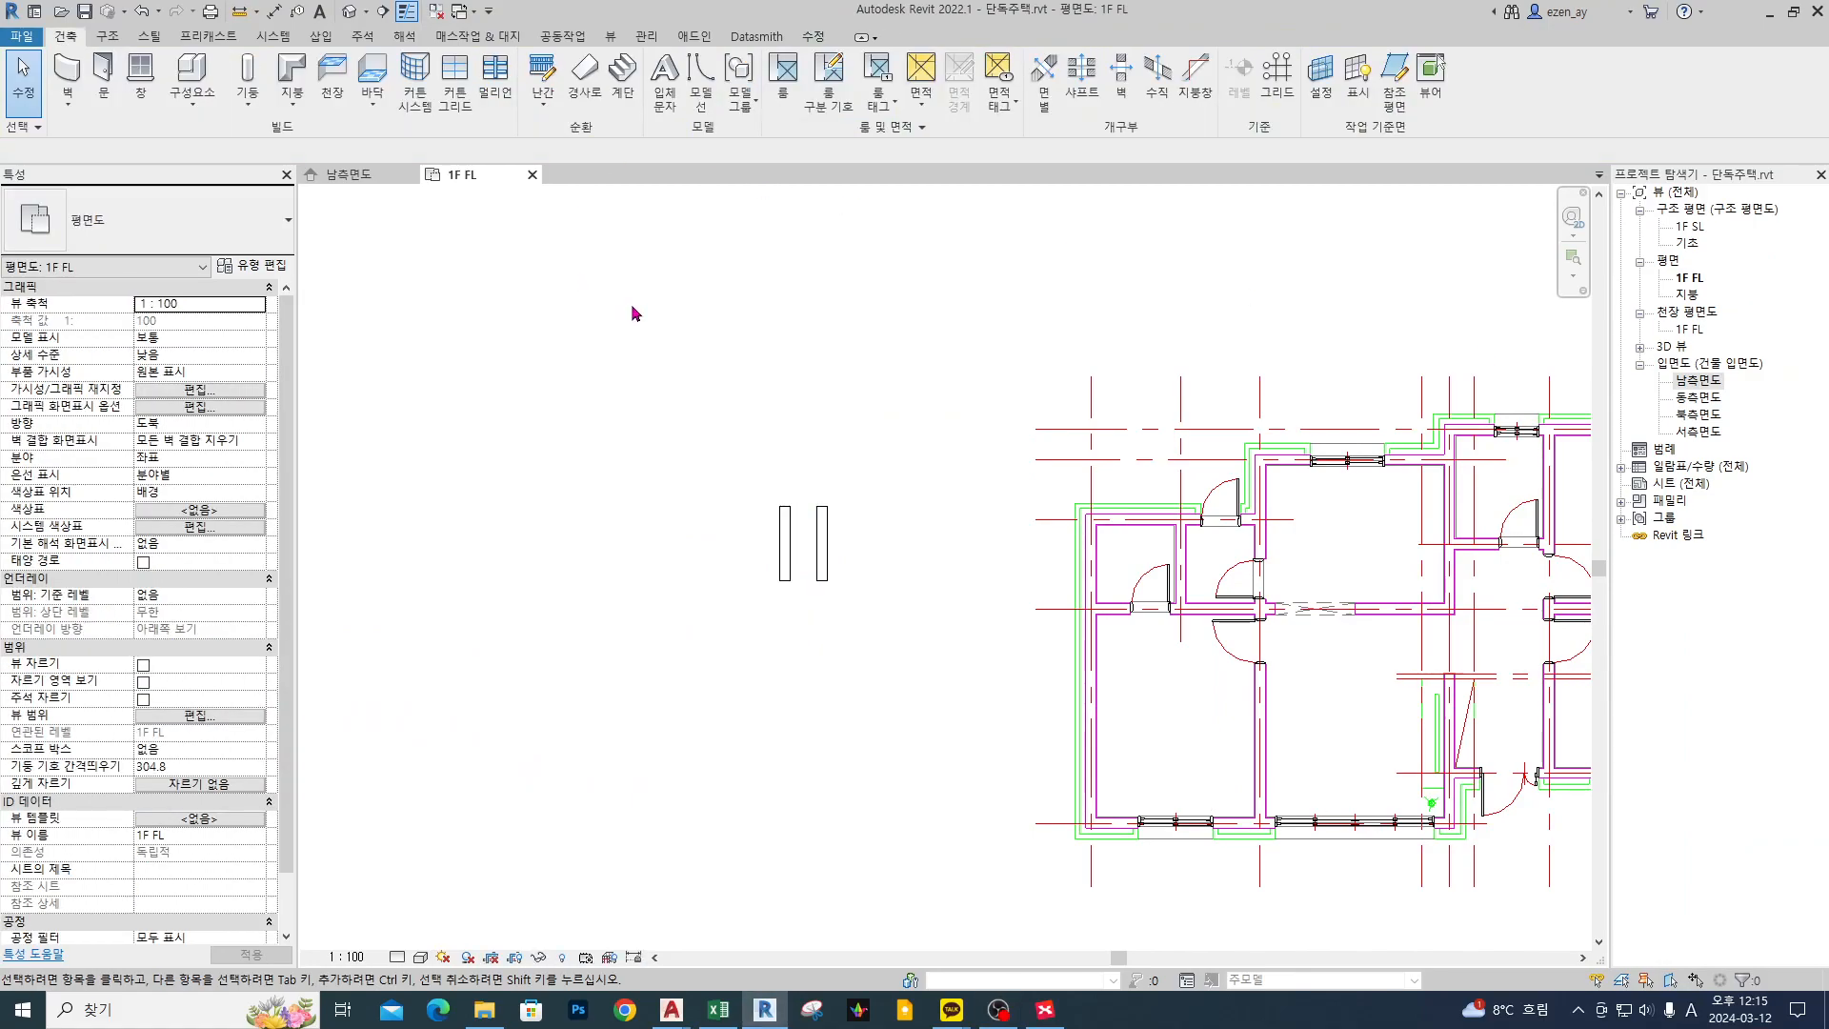
{"action": "left_click_drag", "start_coordinate": [449, 419], "coordinate": [938, 430]}
{"action": "left_click_drag", "start_coordinate": [456, 259], "coordinate": [976, 270]}
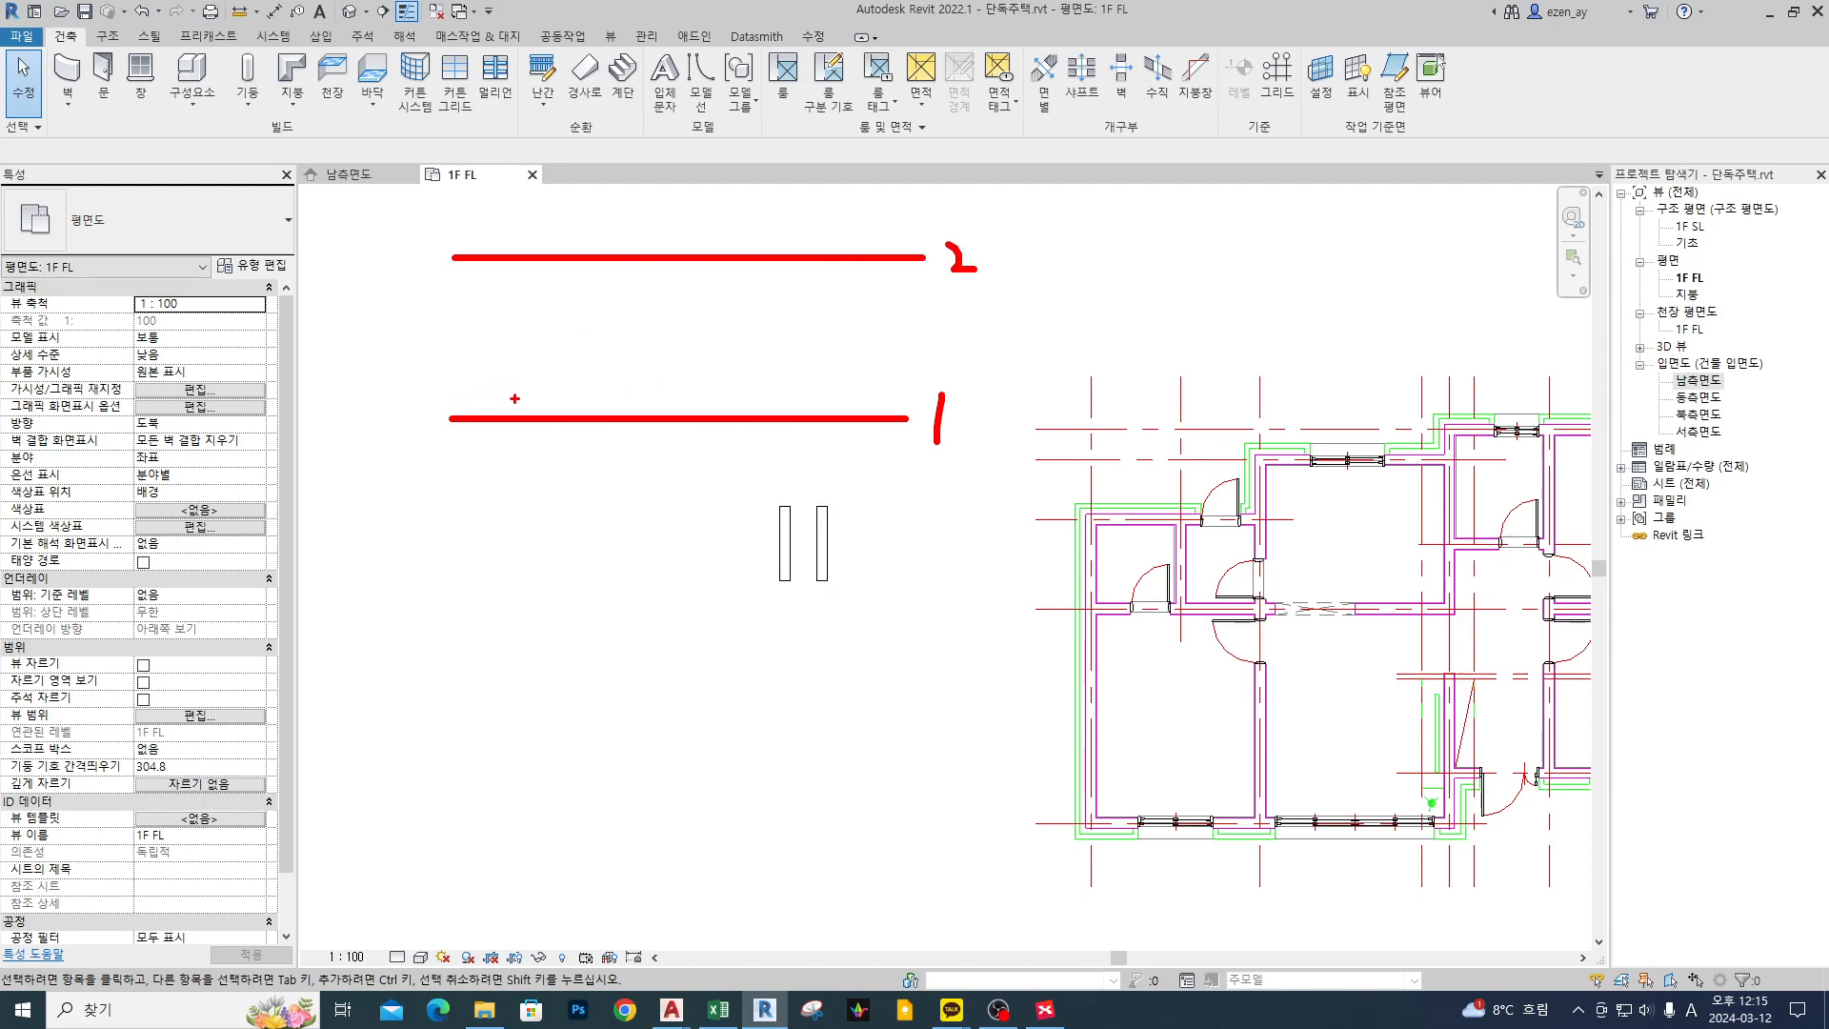
{"action": "left_click_drag", "start_coordinate": [556, 416], "coordinate": [577, 258]}
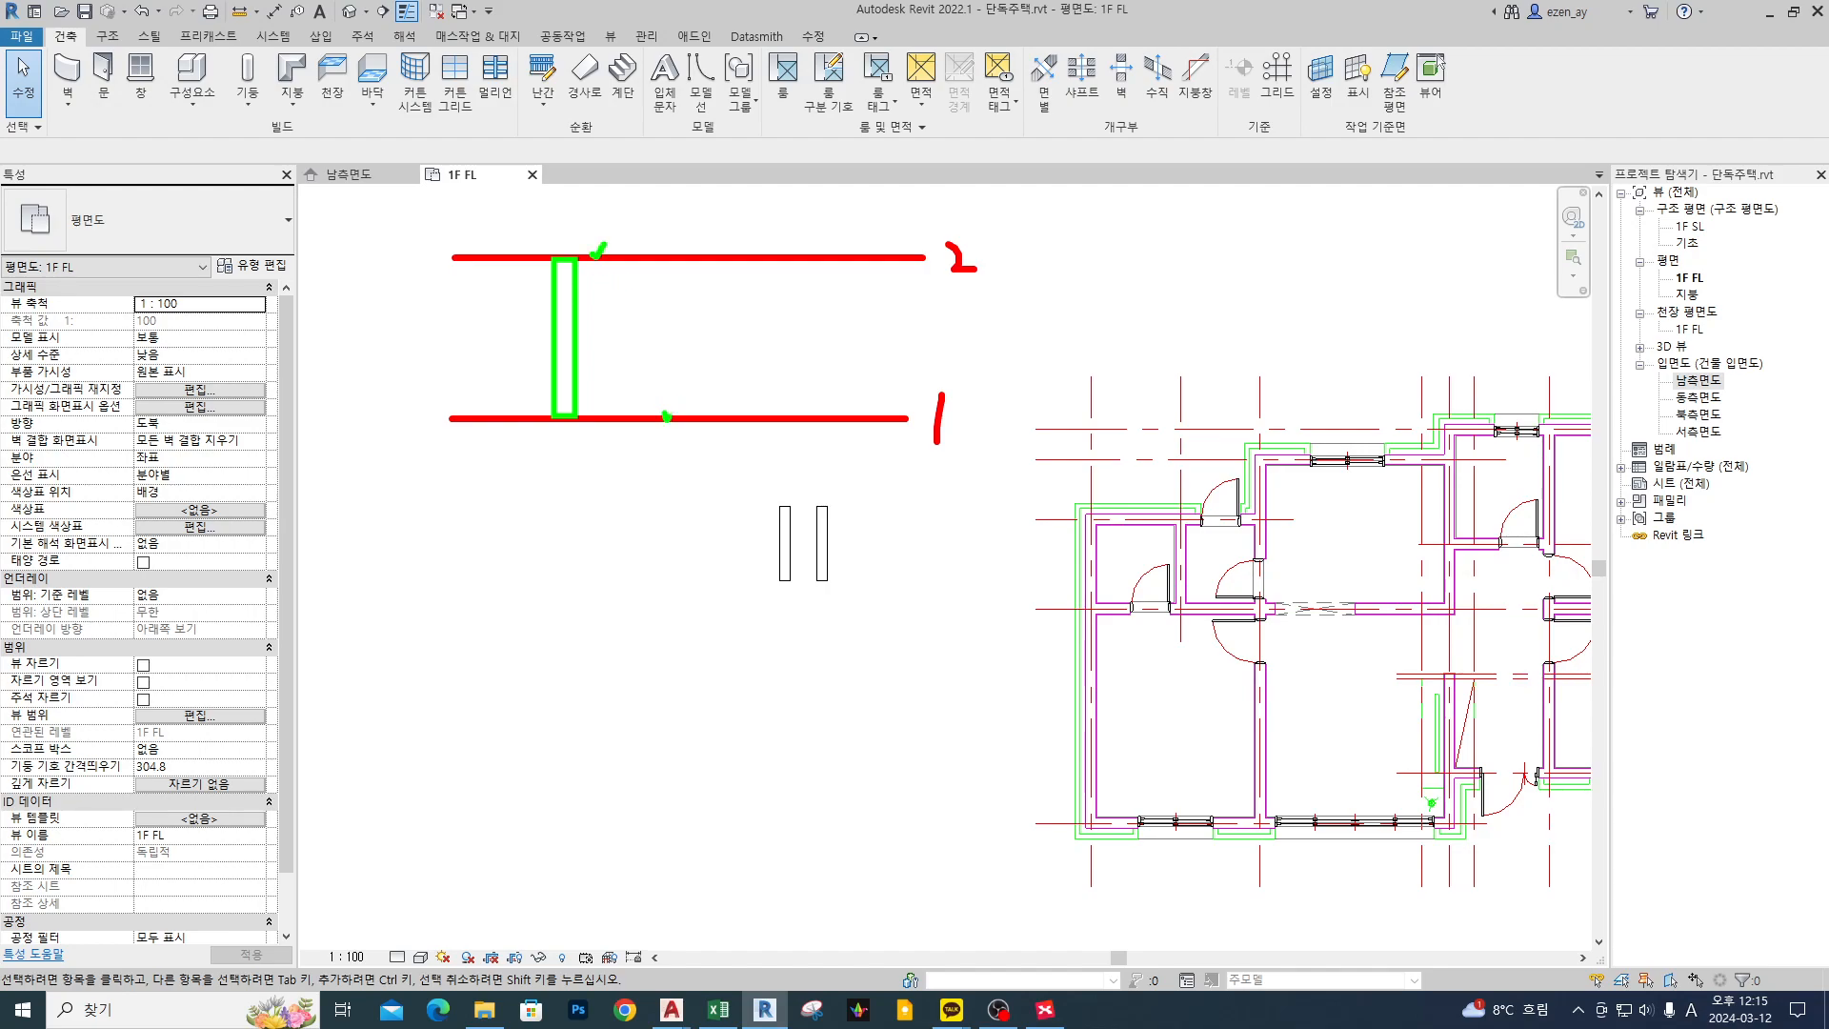
{"action": "mouse_move", "coordinate": [716, 417]}
{"action": "left_mouse_down"}
{"action": "mouse_move", "coordinate": [739, 287]}
{"action": "mouse_move", "coordinate": [944, 304]}
{"action": "left_mouse_up"}
{"action": "left_click", "coordinate": [825, 293]}
{"action": "left_click", "coordinate": [959, 299]}
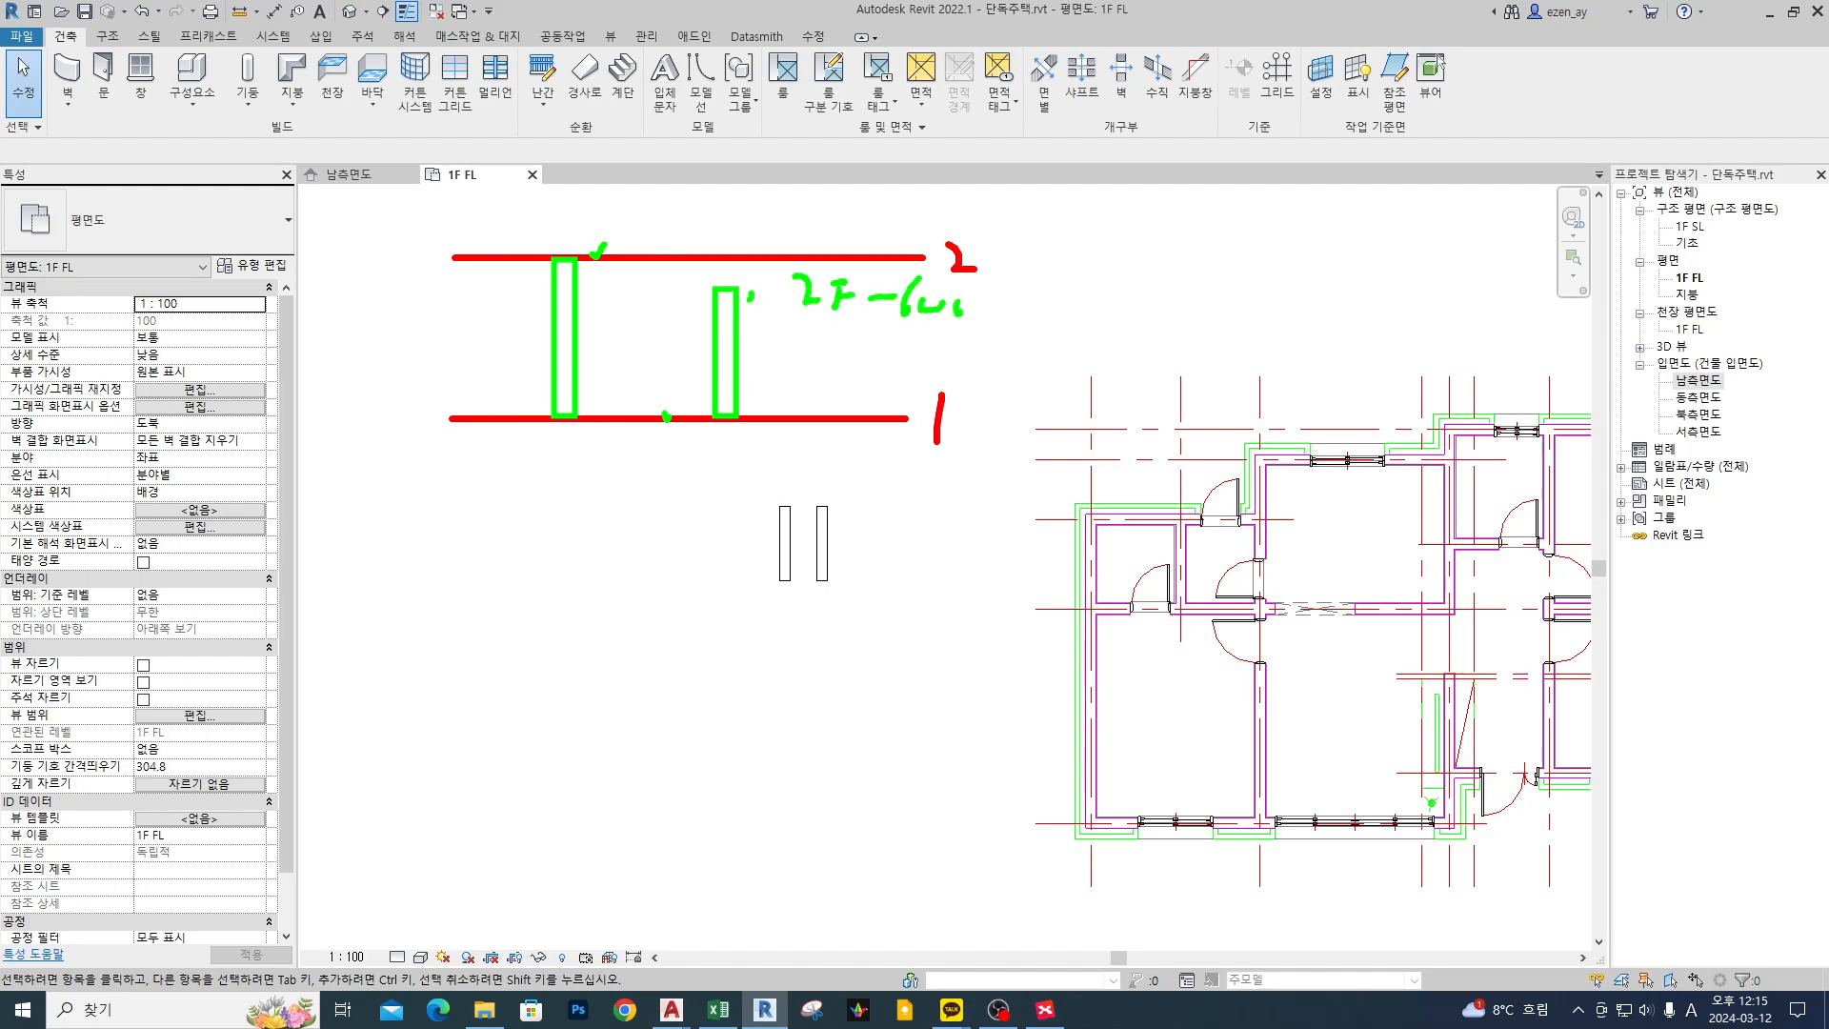
{"action": "left_click_drag", "start_coordinate": [681, 289], "coordinate": [781, 289]}
{"action": "key", "text": "Escape"}
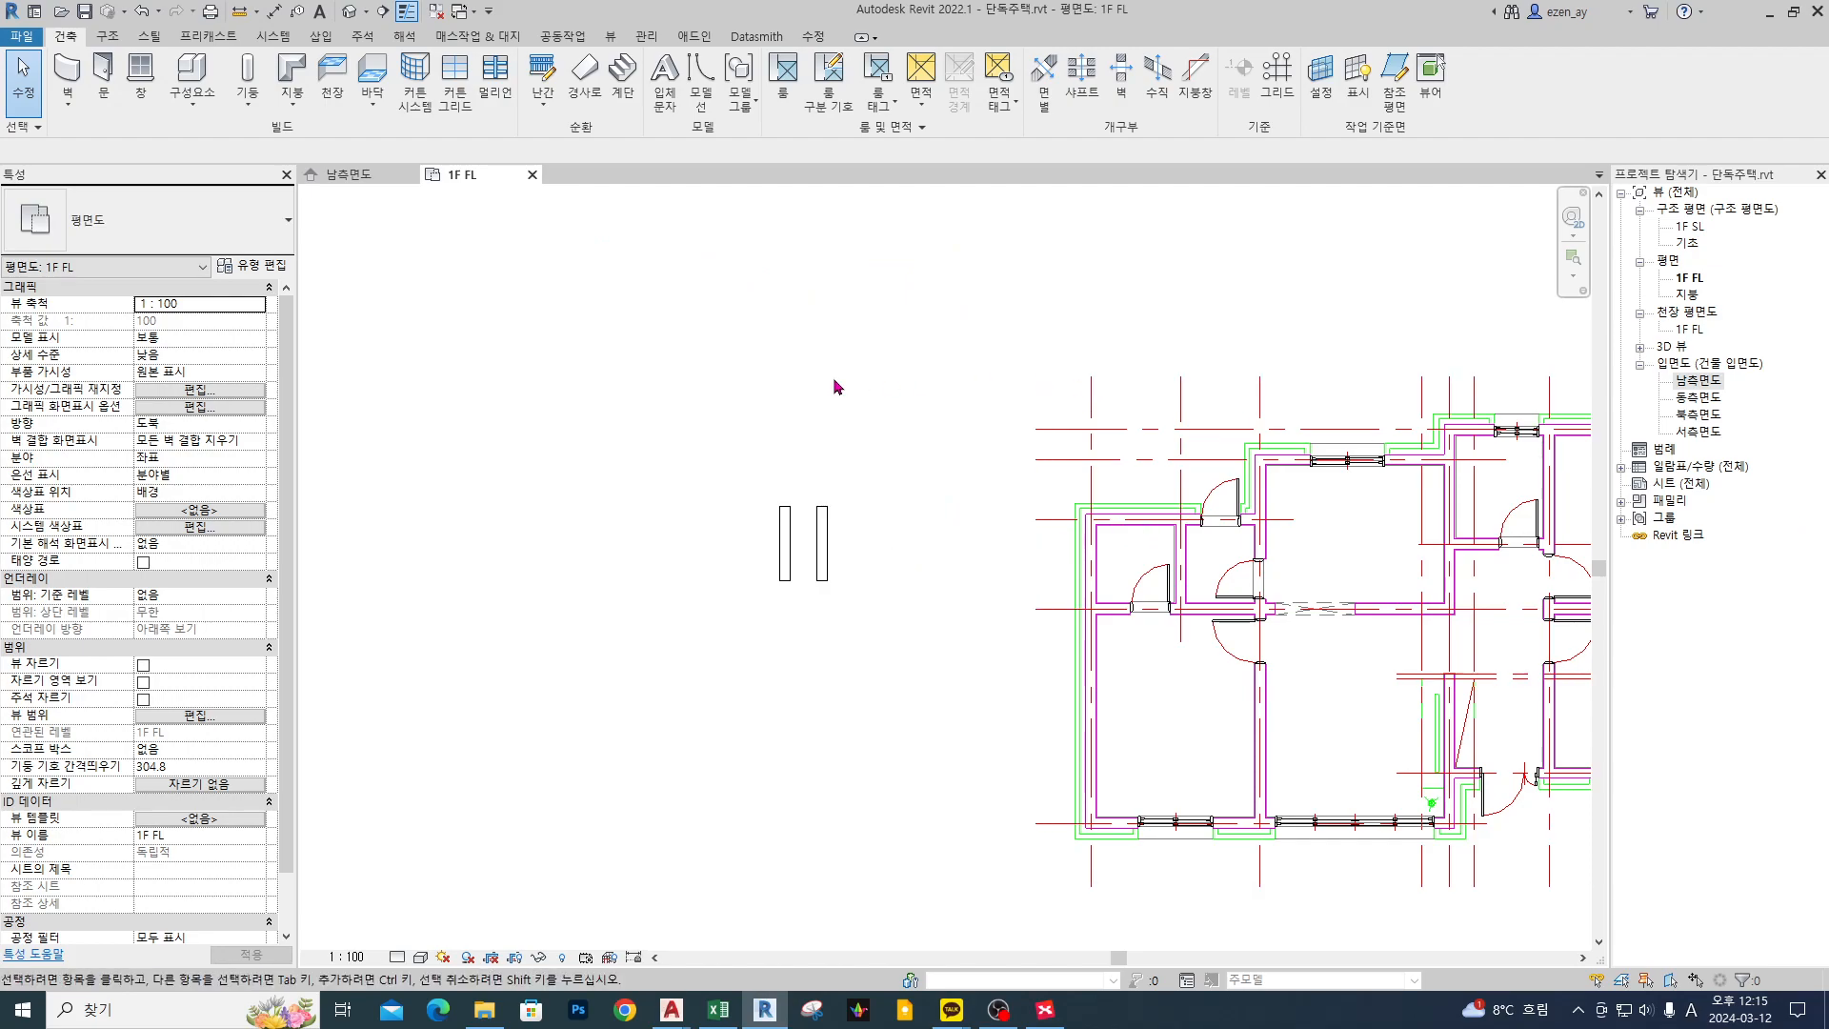
- Move the right sample wall farther right, leaving a gap of about 1680 mm to the left sample wall
{"action": "scroll", "coordinate": [842, 575], "scroll_direction": "up", "scroll_amount": 3}
{"action": "scroll", "coordinate": [842, 576], "scroll_direction": "up", "scroll_amount": 1}
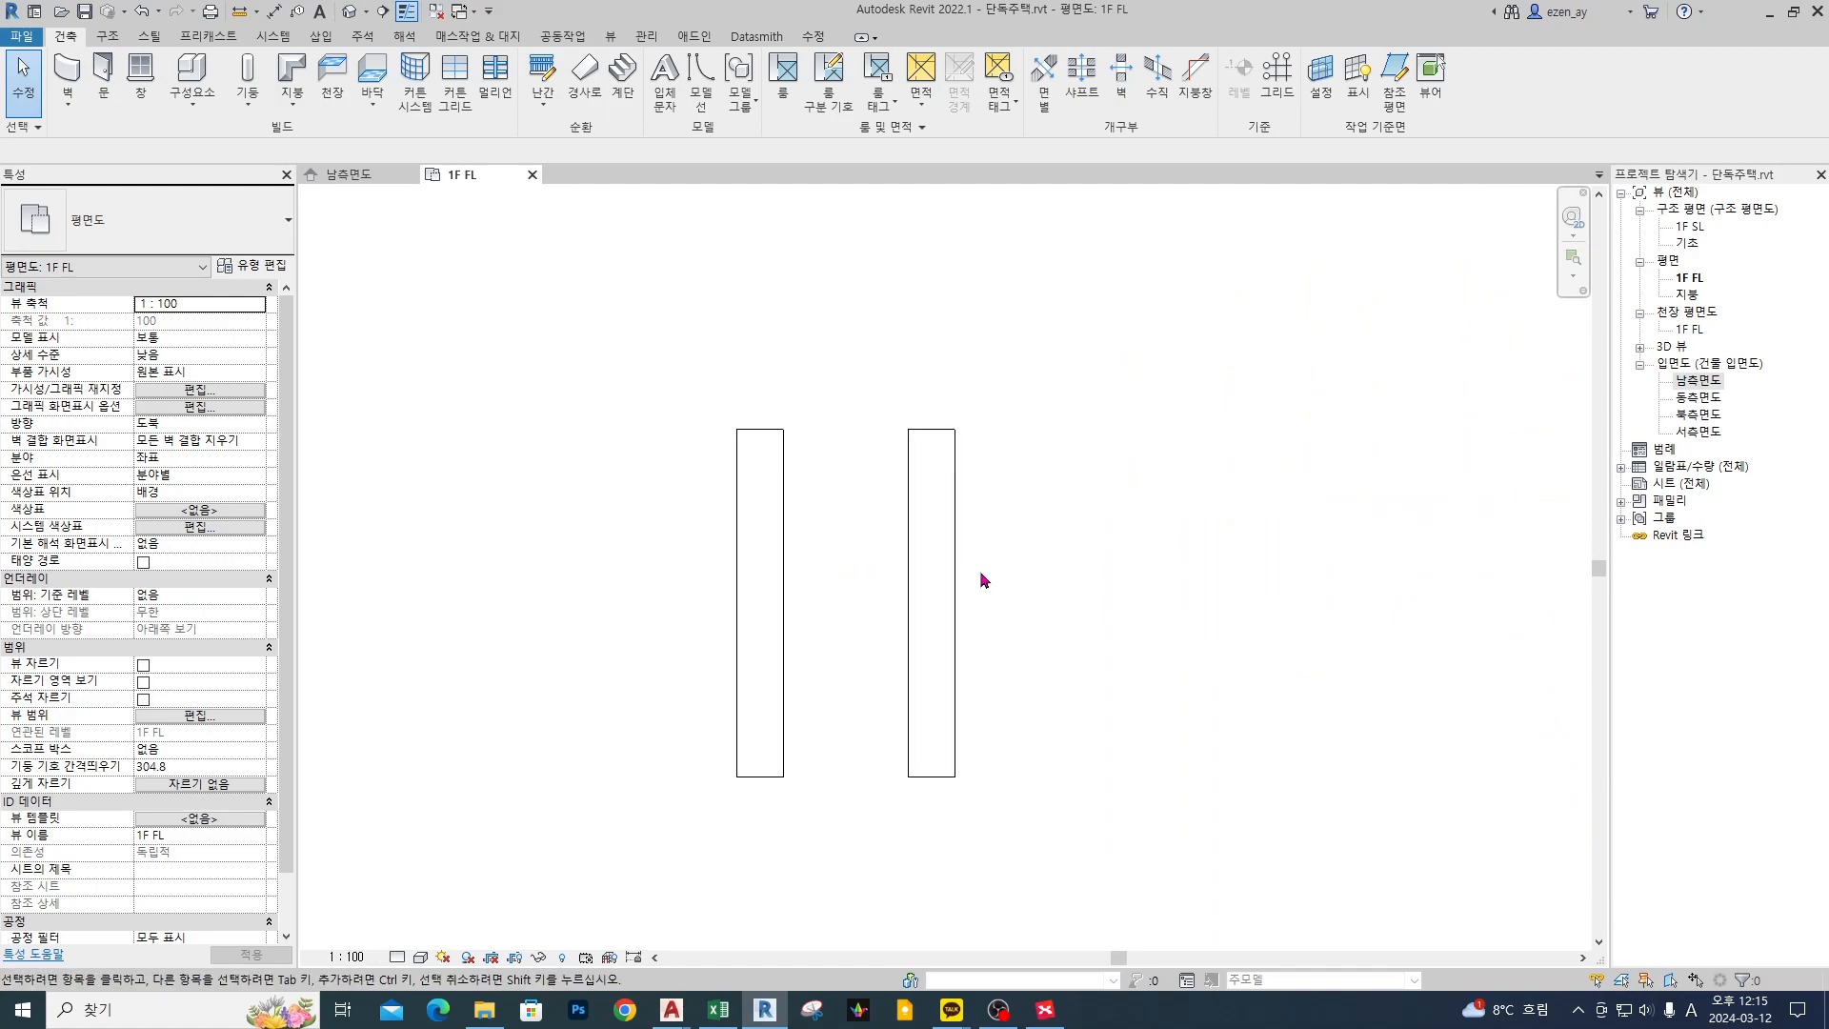
{"action": "left_click", "coordinate": [952, 591]}
{"action": "left_click_drag", "start_coordinate": [931, 575], "coordinate": [1094, 604]}
{"action": "middle_click_drag", "start_coordinate": [1094, 603], "coordinate": [902, 572]}
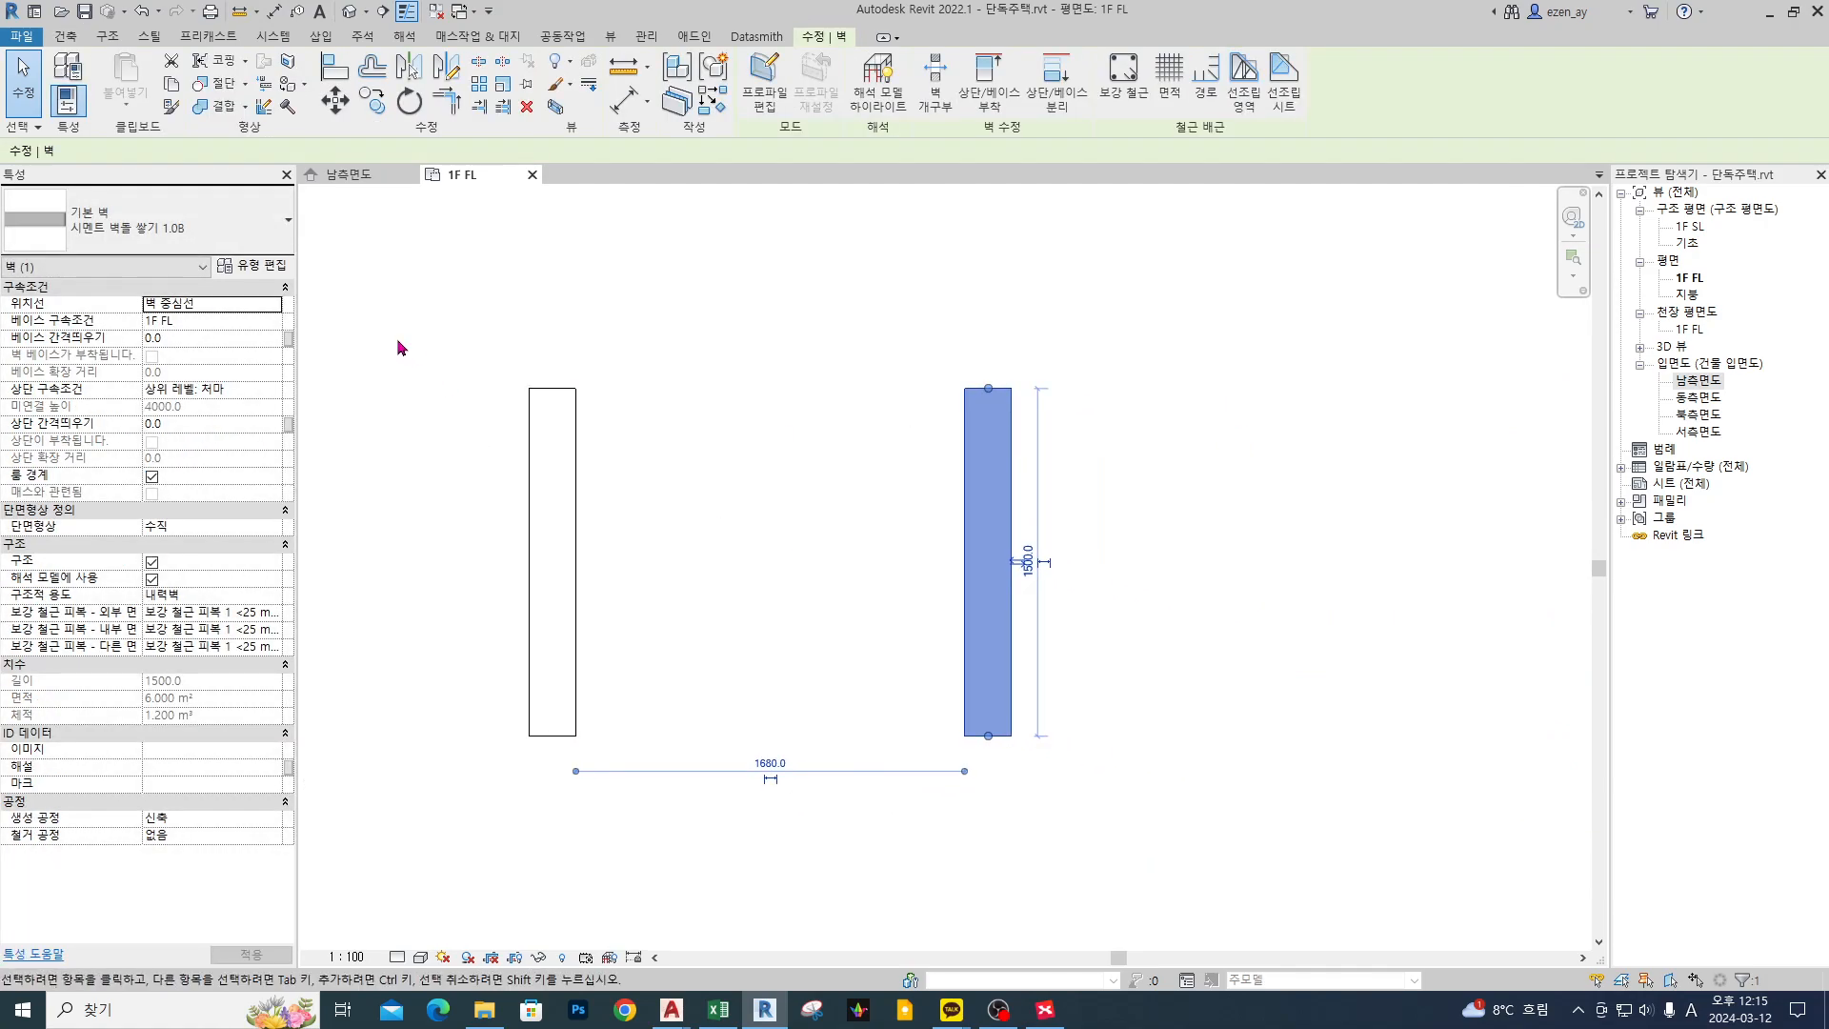
- Open the graphic settings of the 시멘트 벽돌 material from the right sample wall's type structure
{"action": "left_click", "coordinate": [245, 266]}
{"action": "left_click_drag", "start_coordinate": [712, 202], "coordinate": [973, 204]}
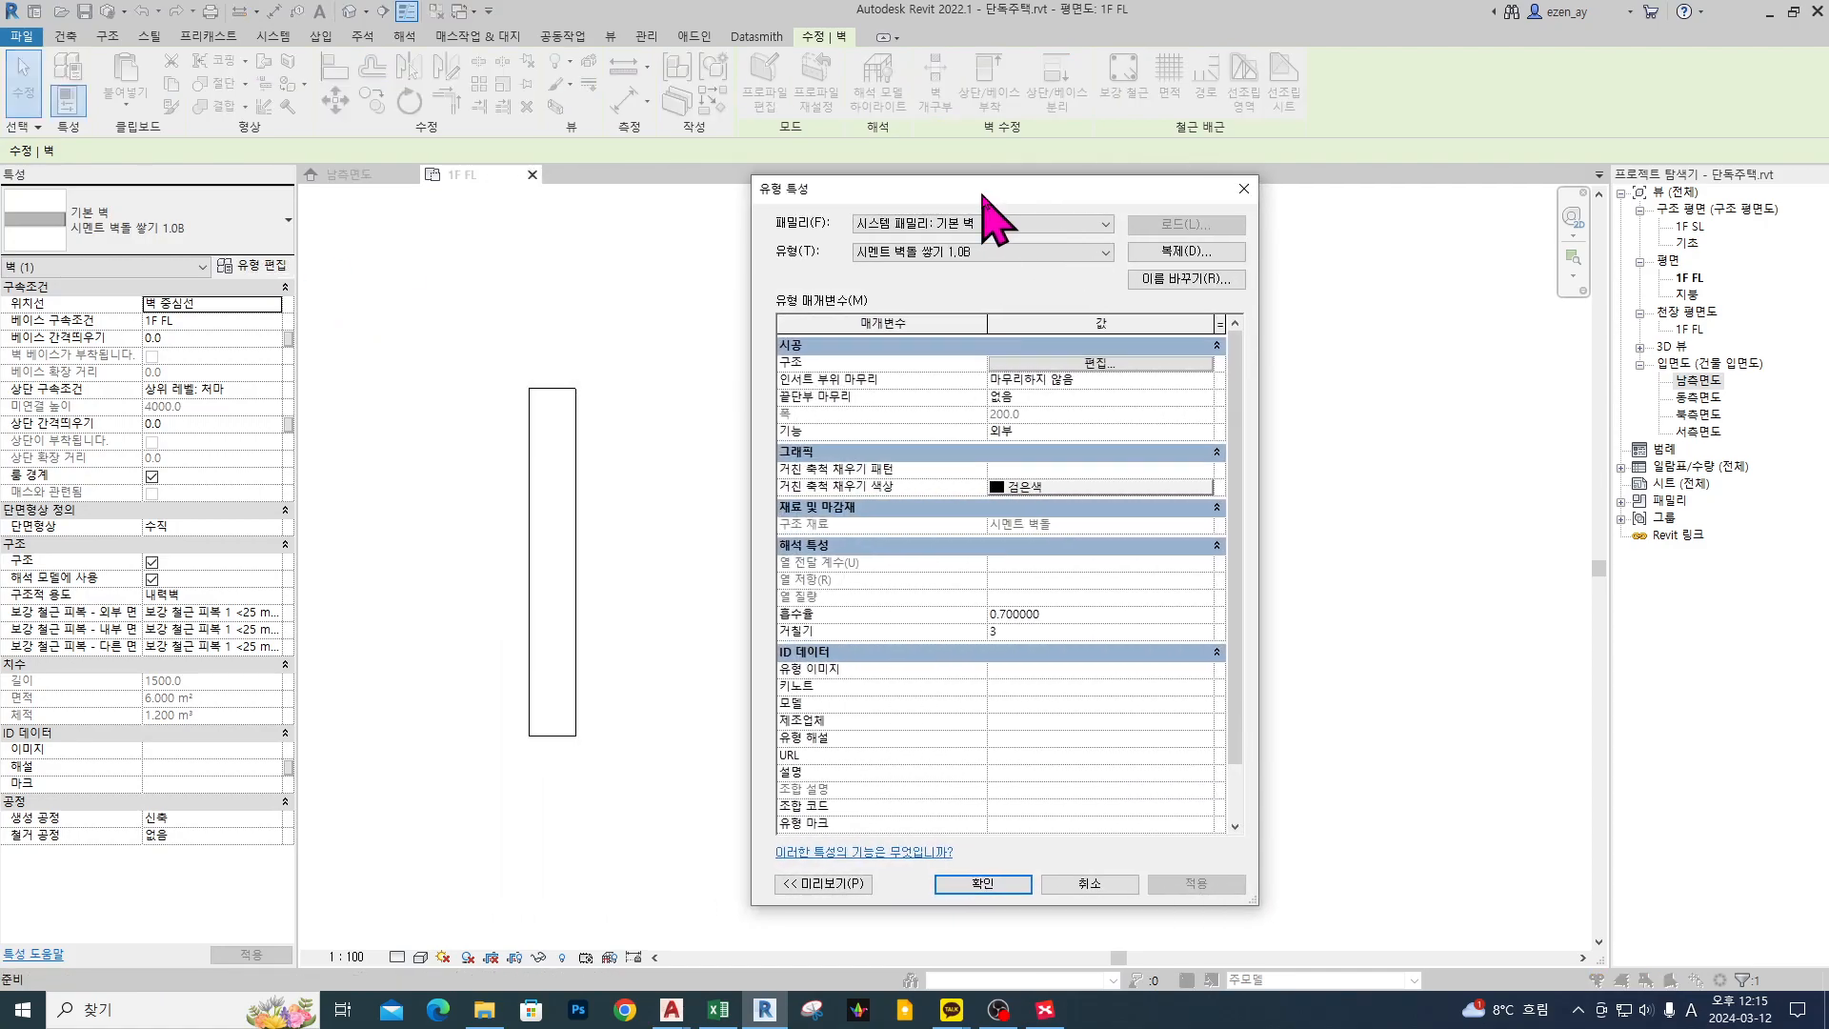
{"action": "left_click", "coordinate": [1052, 370]}
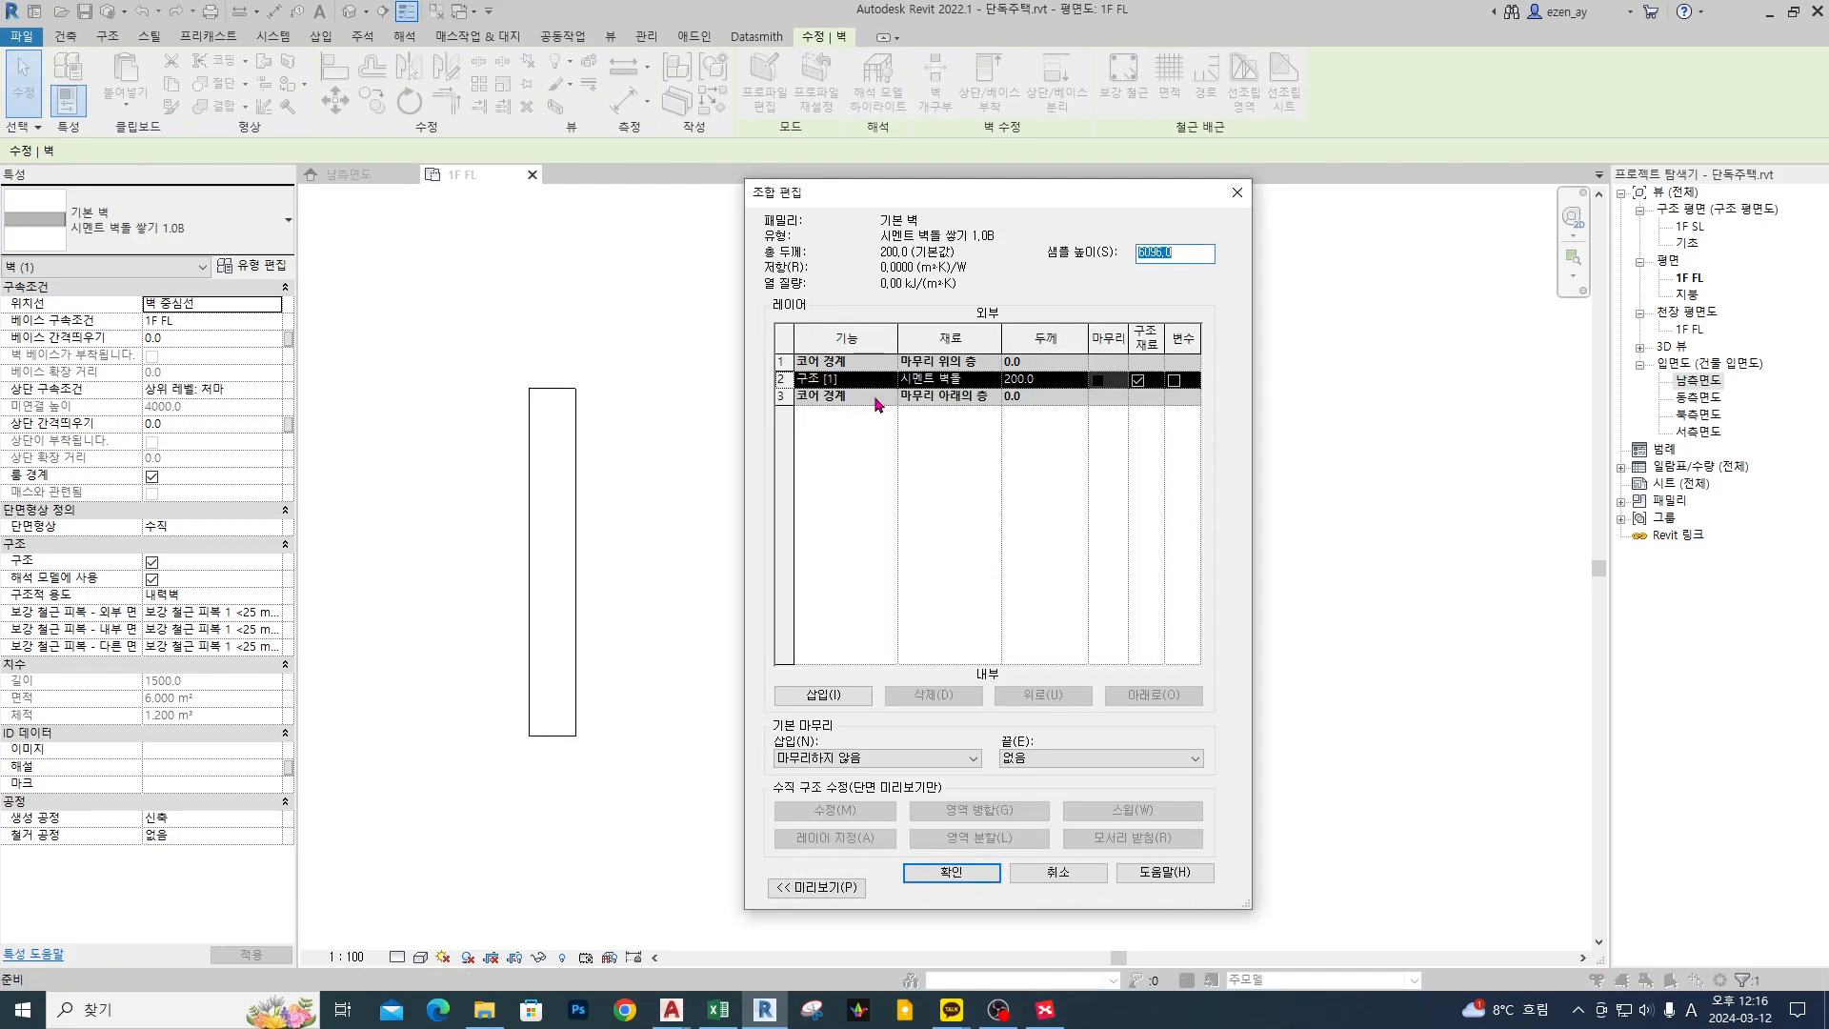
{"action": "left_click", "coordinate": [970, 381]}
{"action": "left_click", "coordinate": [994, 379]}
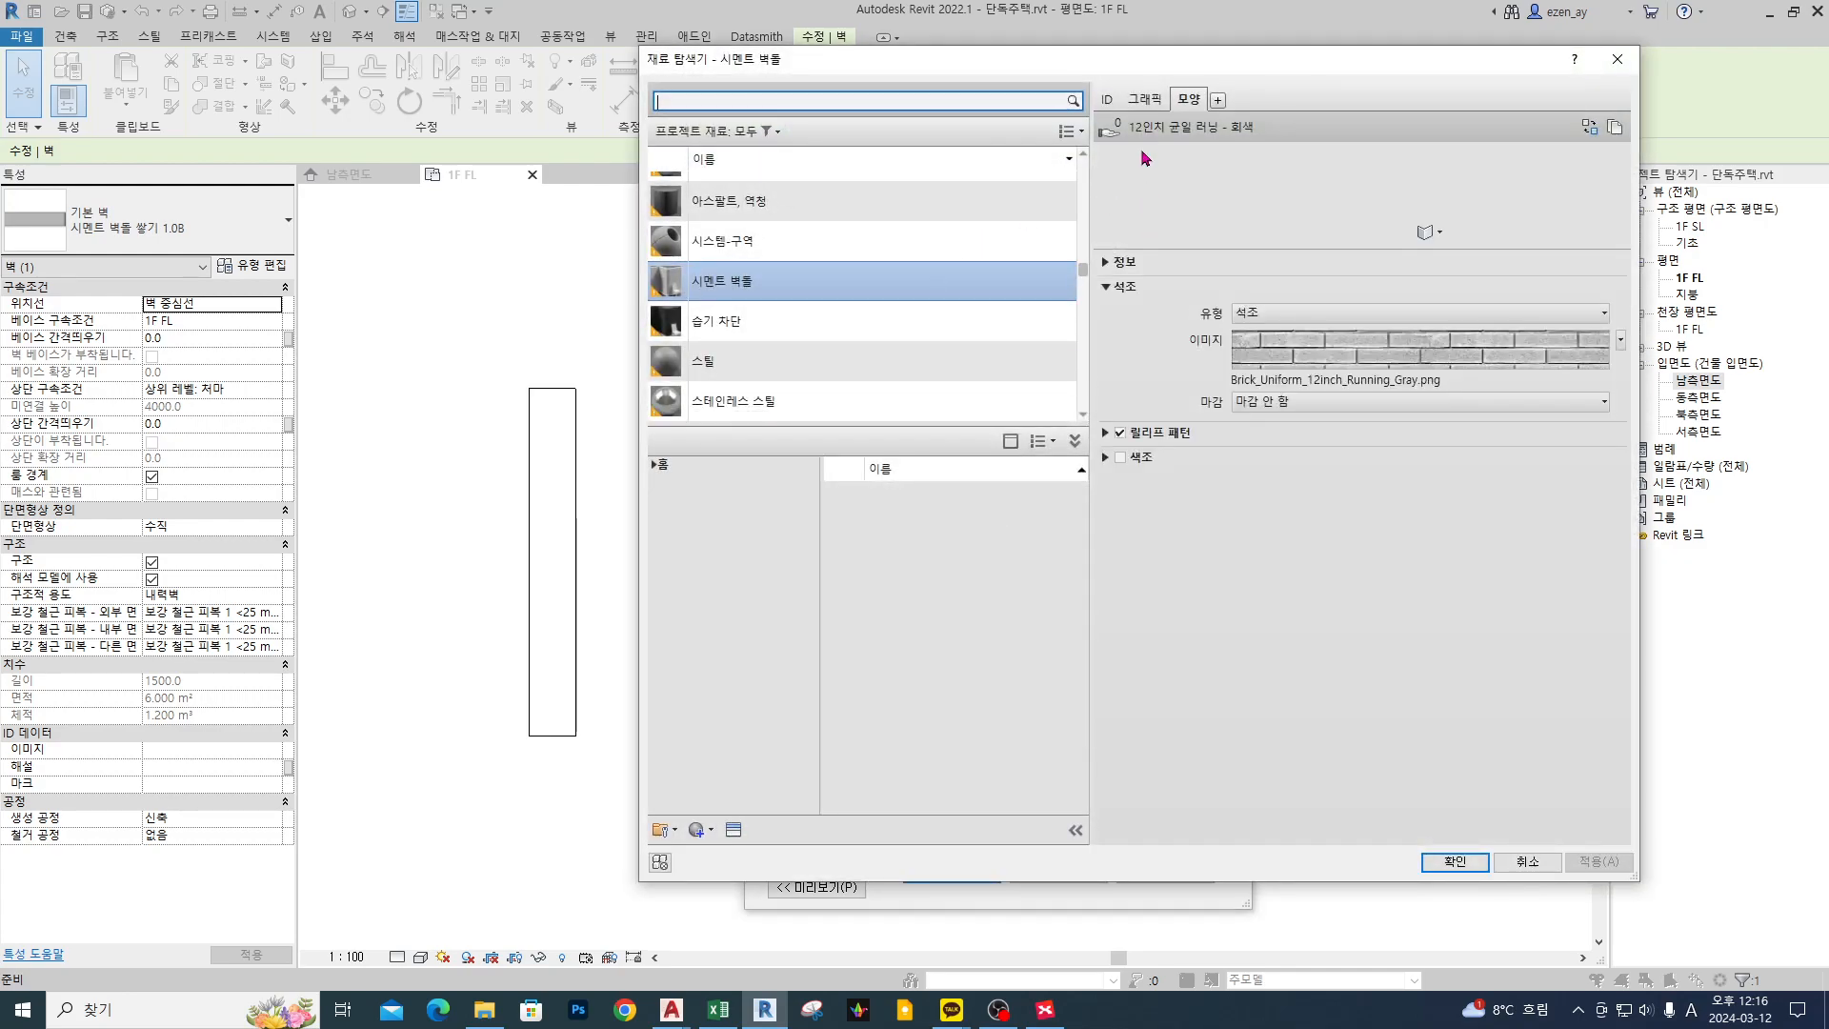
{"action": "left_click", "coordinate": [1150, 101]}
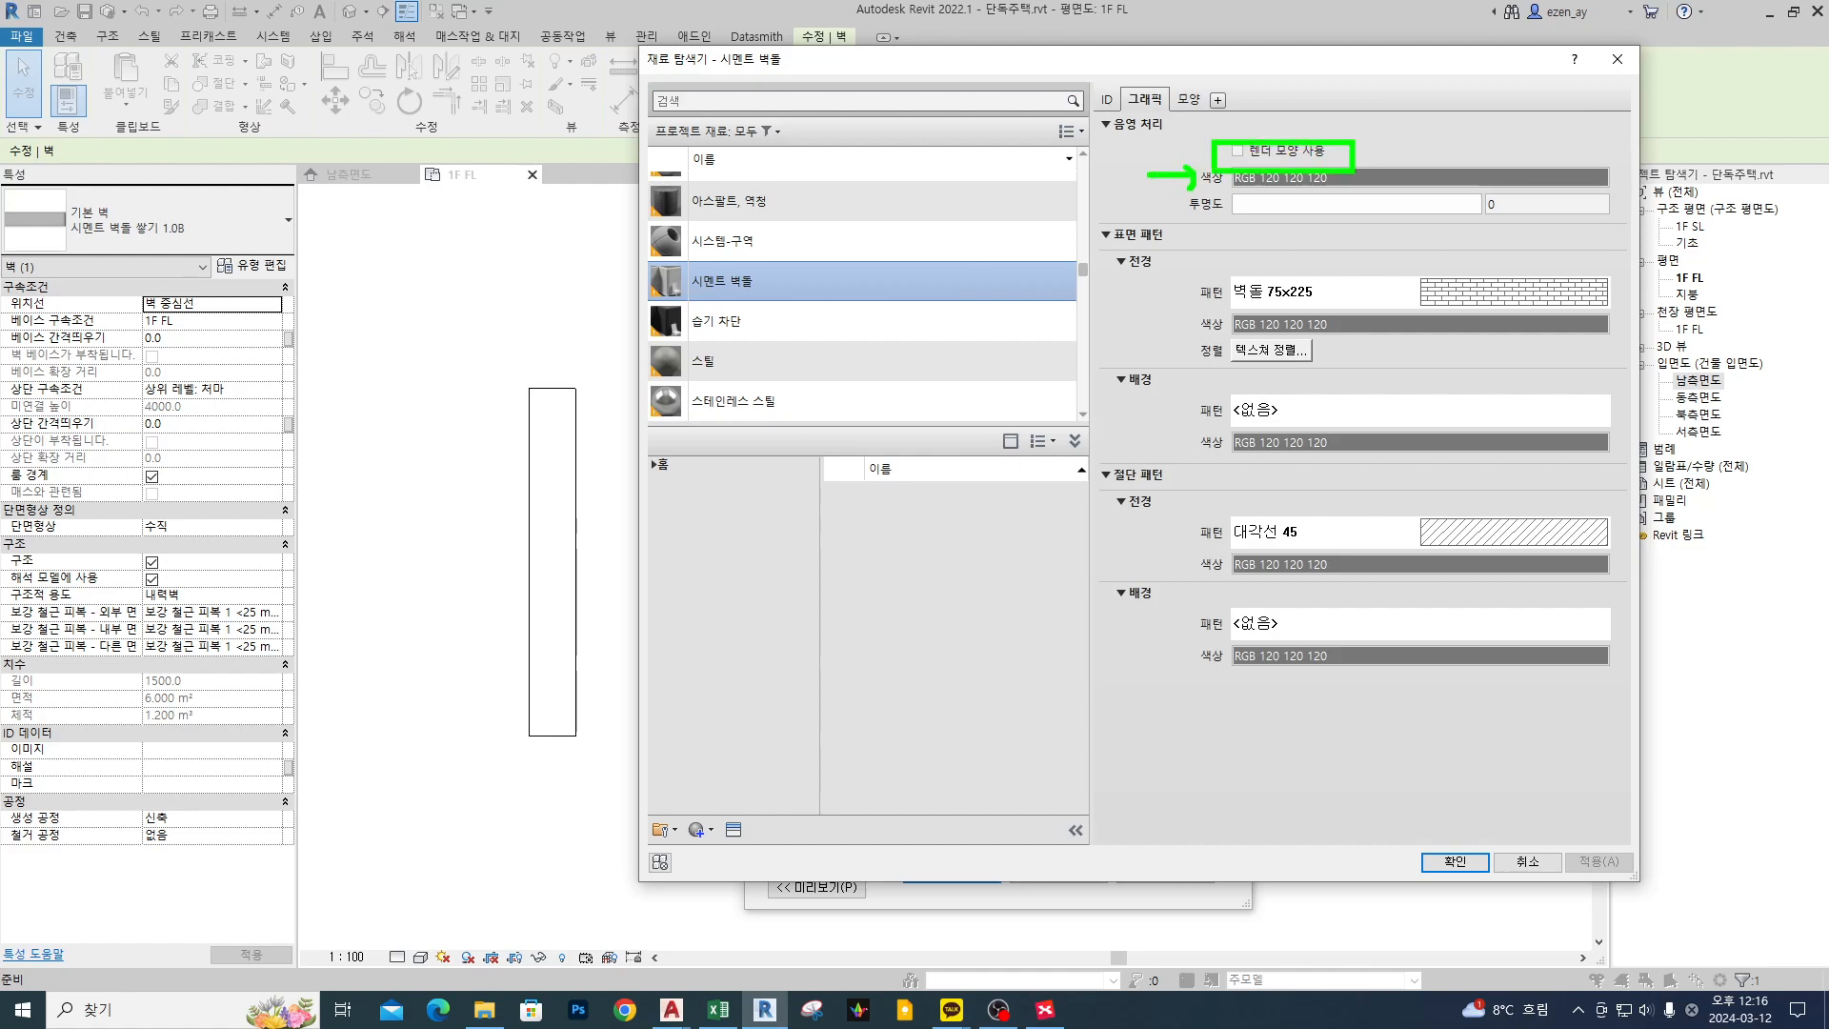
- Toggle 렌더 모양 사용 to give the 시멘트 벽돌 material the shading colour RGB 181 181 181, and accept it with the option off
{"action": "left_click", "coordinate": [1313, 152]}
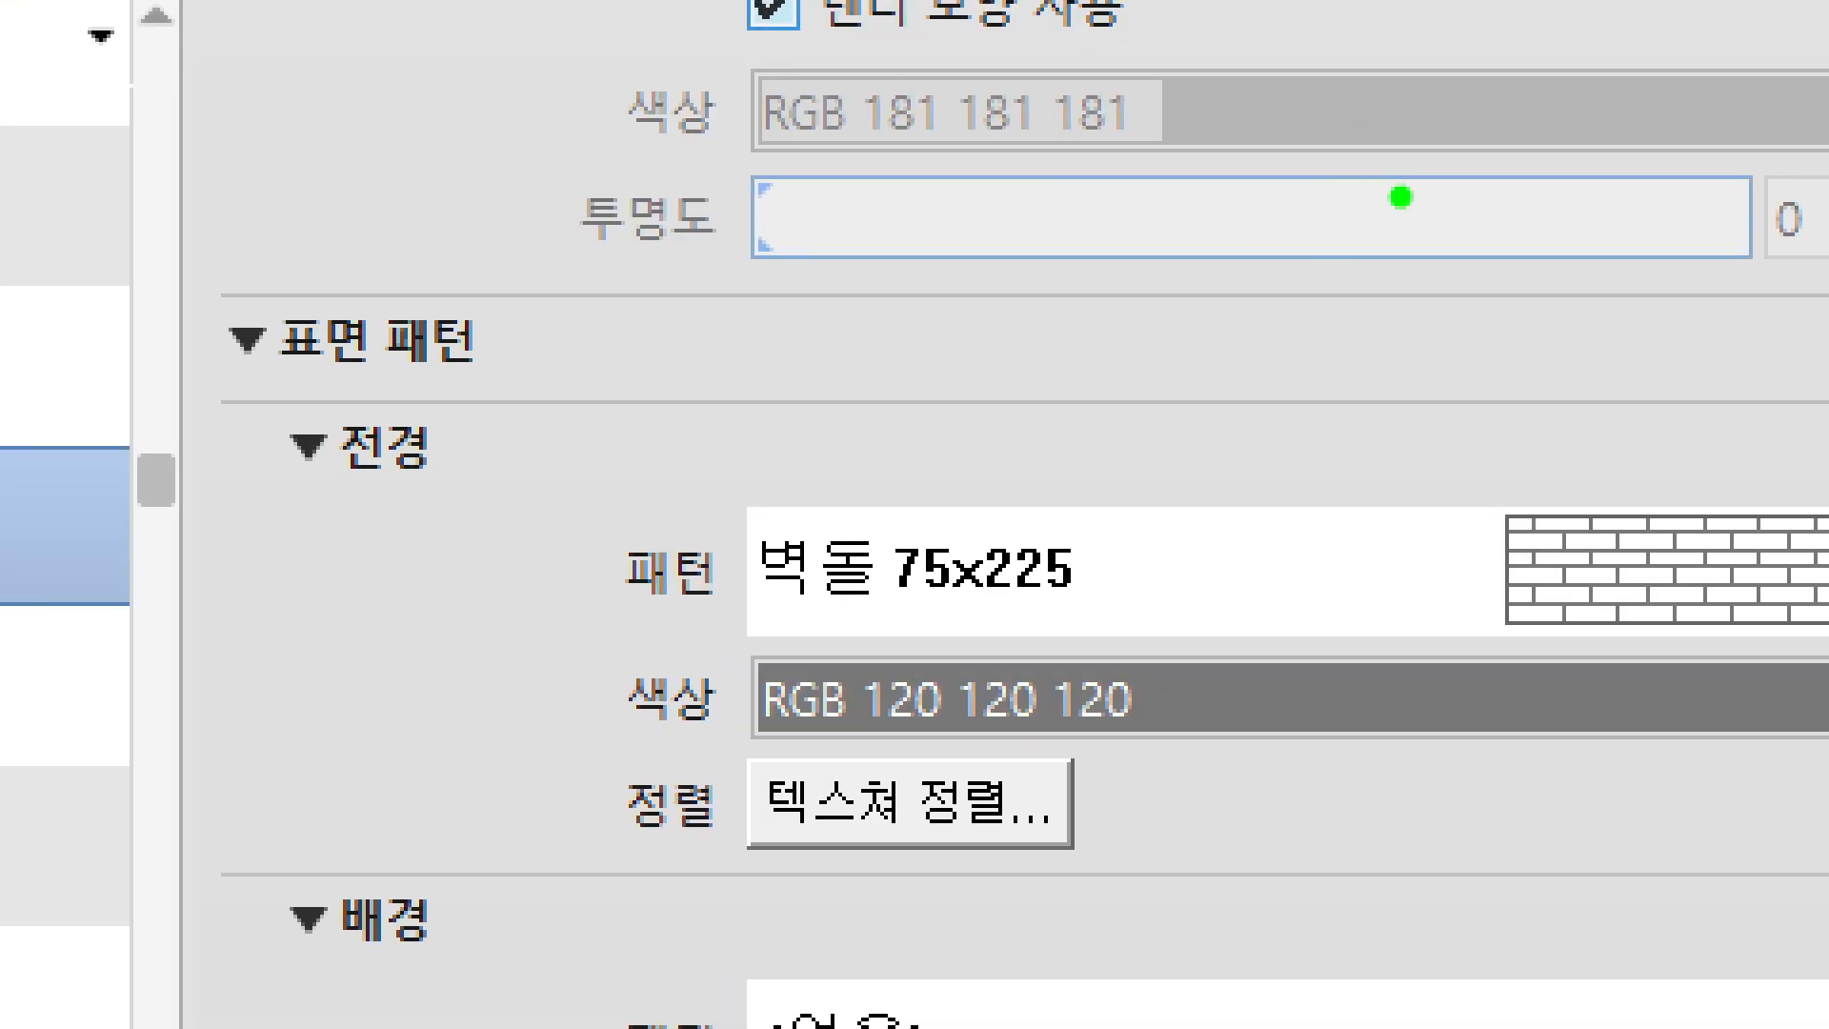
{"action": "mouse_move", "coordinate": [1410, 158]}
{"action": "left_mouse_down"}
{"action": "mouse_move", "coordinate": [1395, 199]}
{"action": "mouse_move", "coordinate": [1426, 157]}
{"action": "left_mouse_up"}
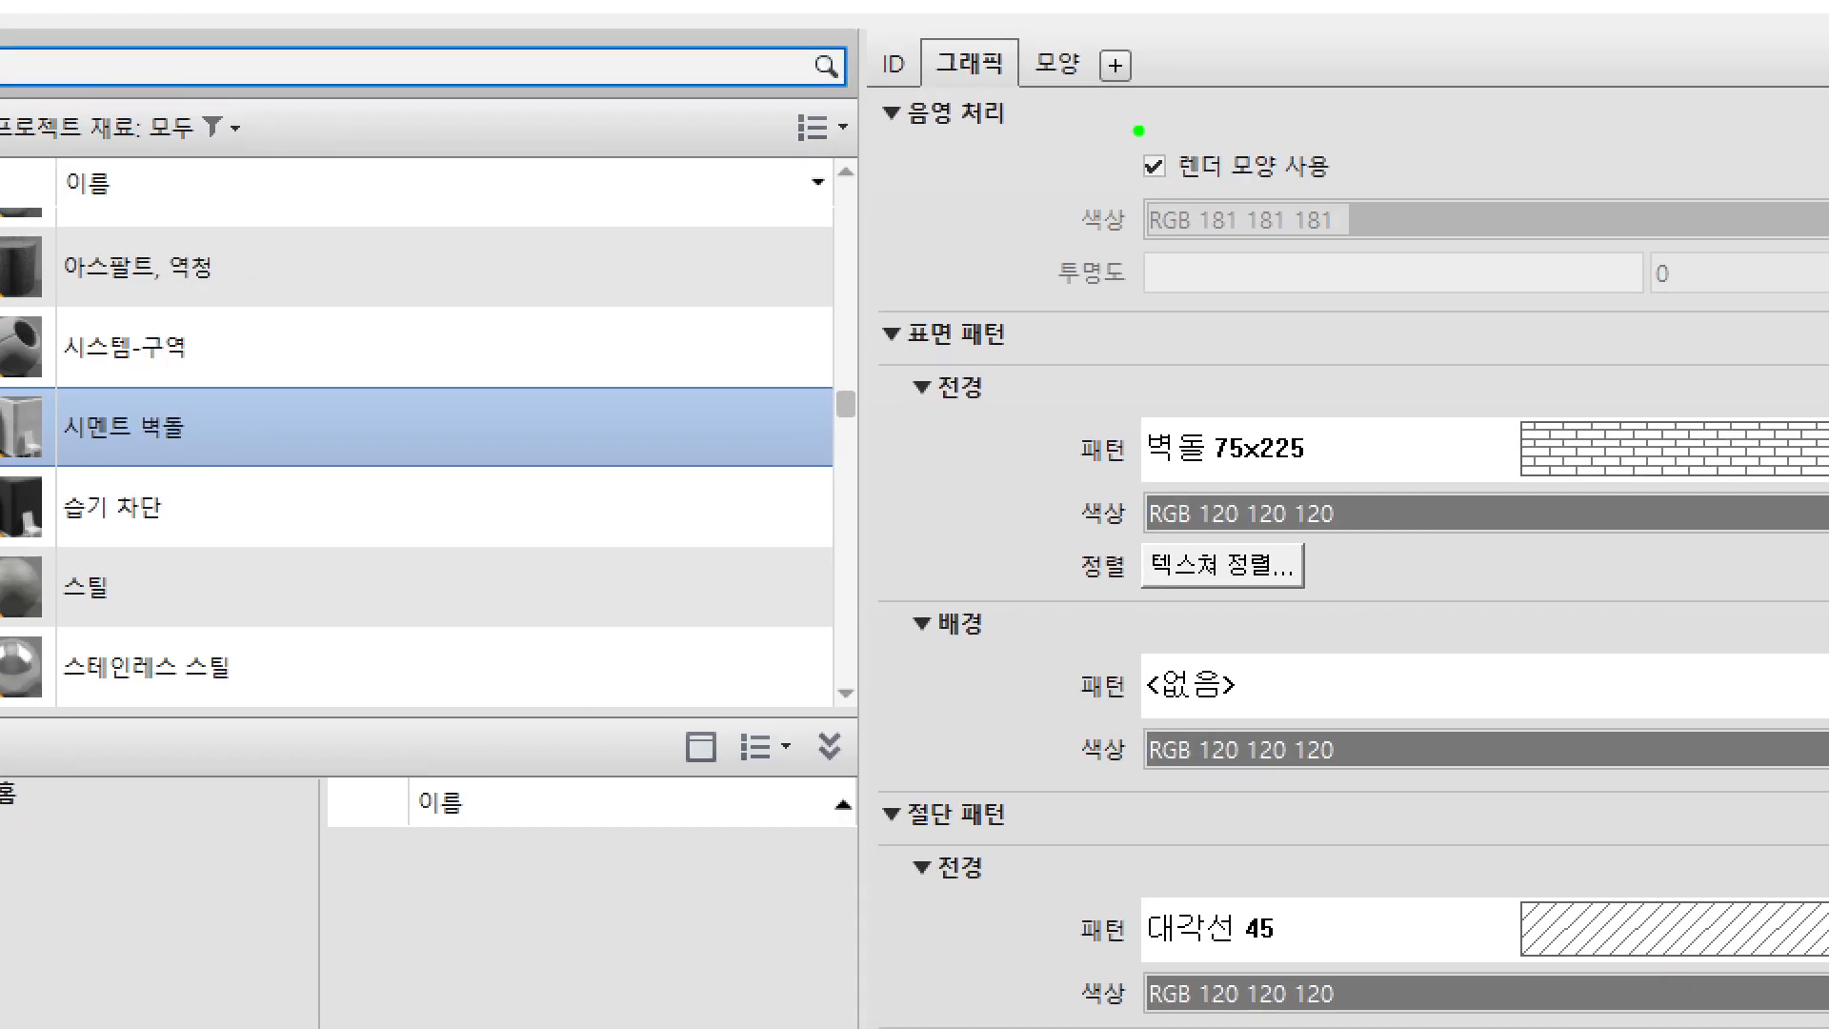
{"action": "mouse_move", "coordinate": [1100, 125]}
{"action": "left_mouse_down", "text": "ctrl"}
{"action": "mouse_move", "coordinate": [1235, 189]}
{"action": "mouse_move", "coordinate": [1372, 201]}
{"action": "left_mouse_up", "text": "ctrl"}
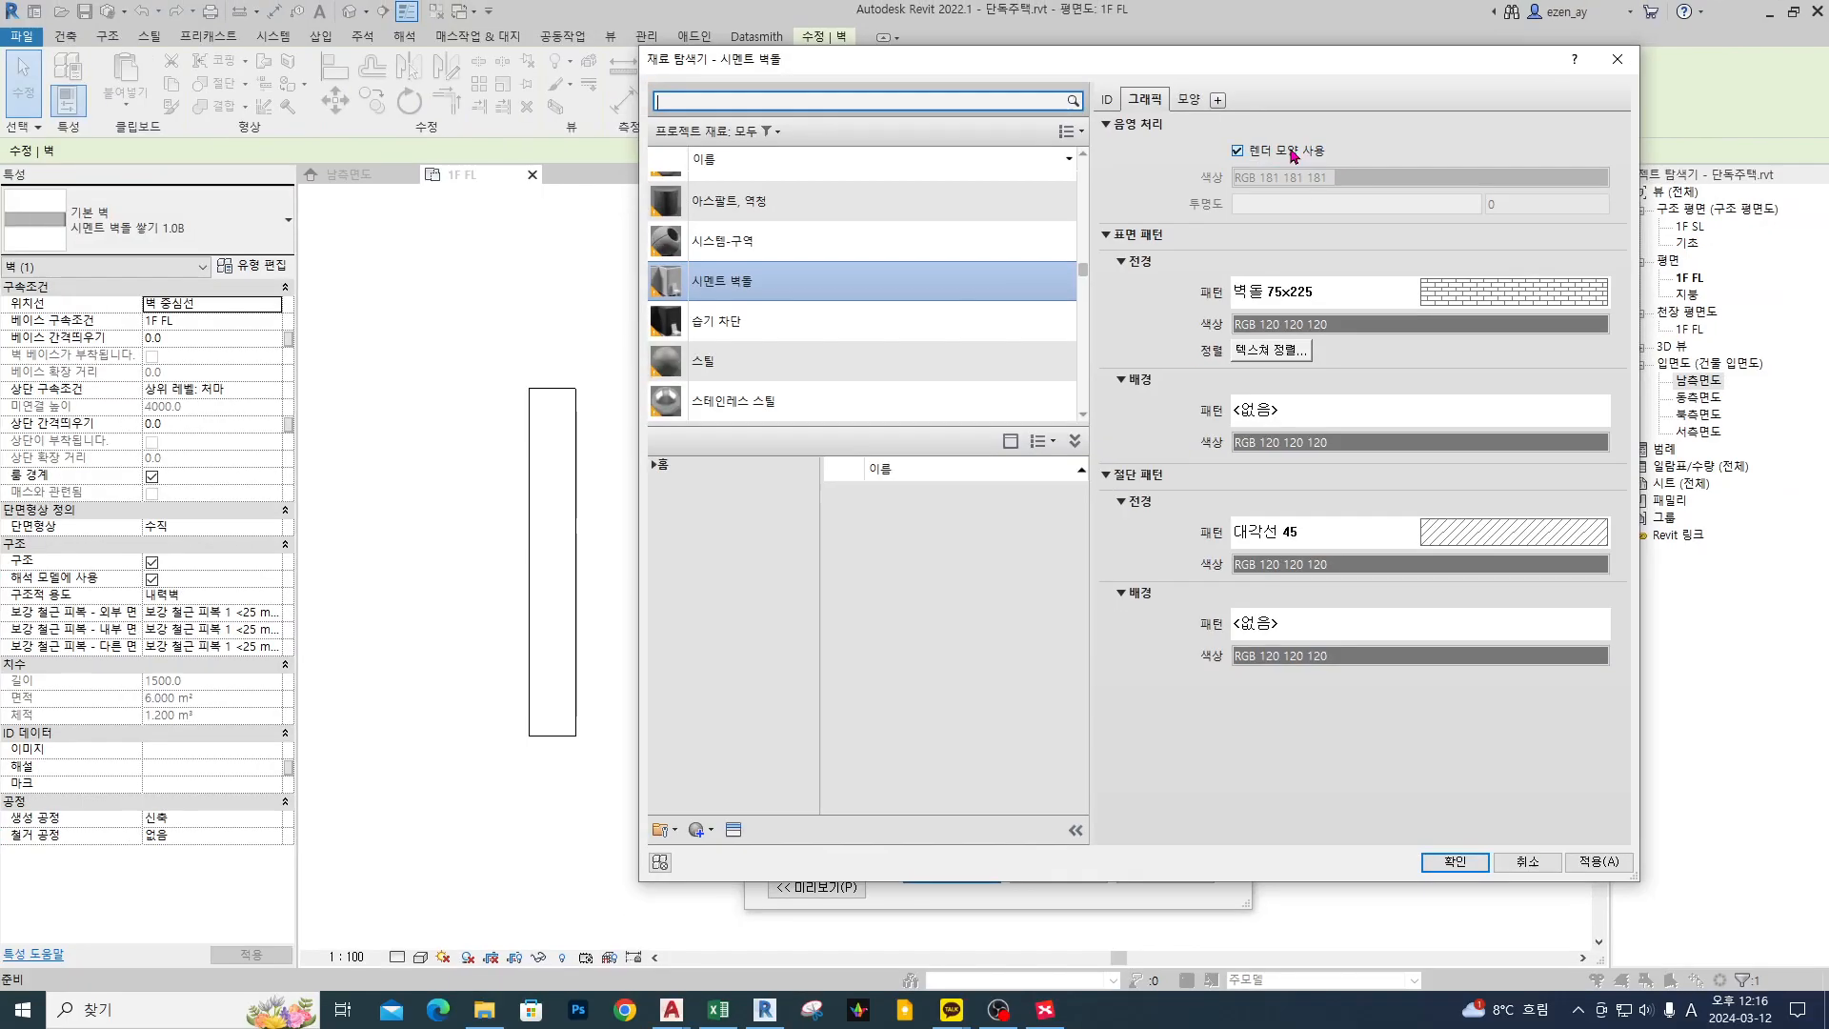
{"action": "left_click", "coordinate": [1292, 152]}
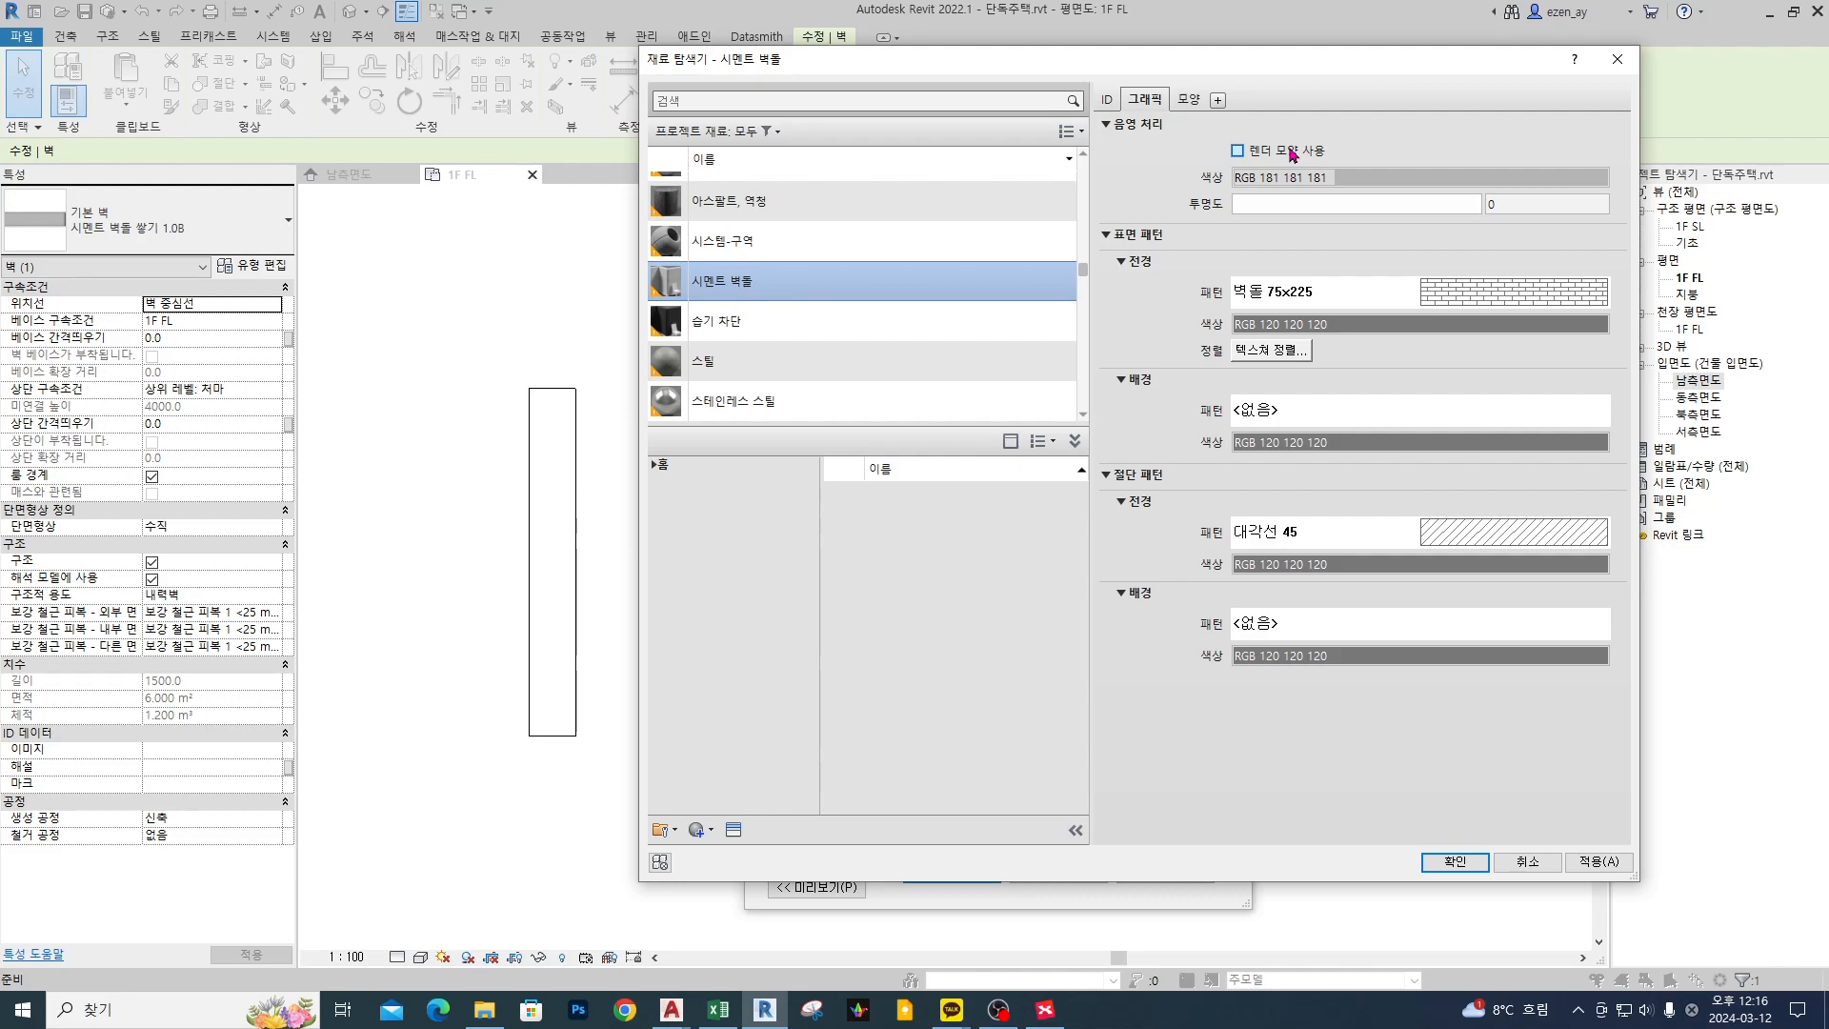
{"action": "left_click", "coordinate": [1291, 155]}
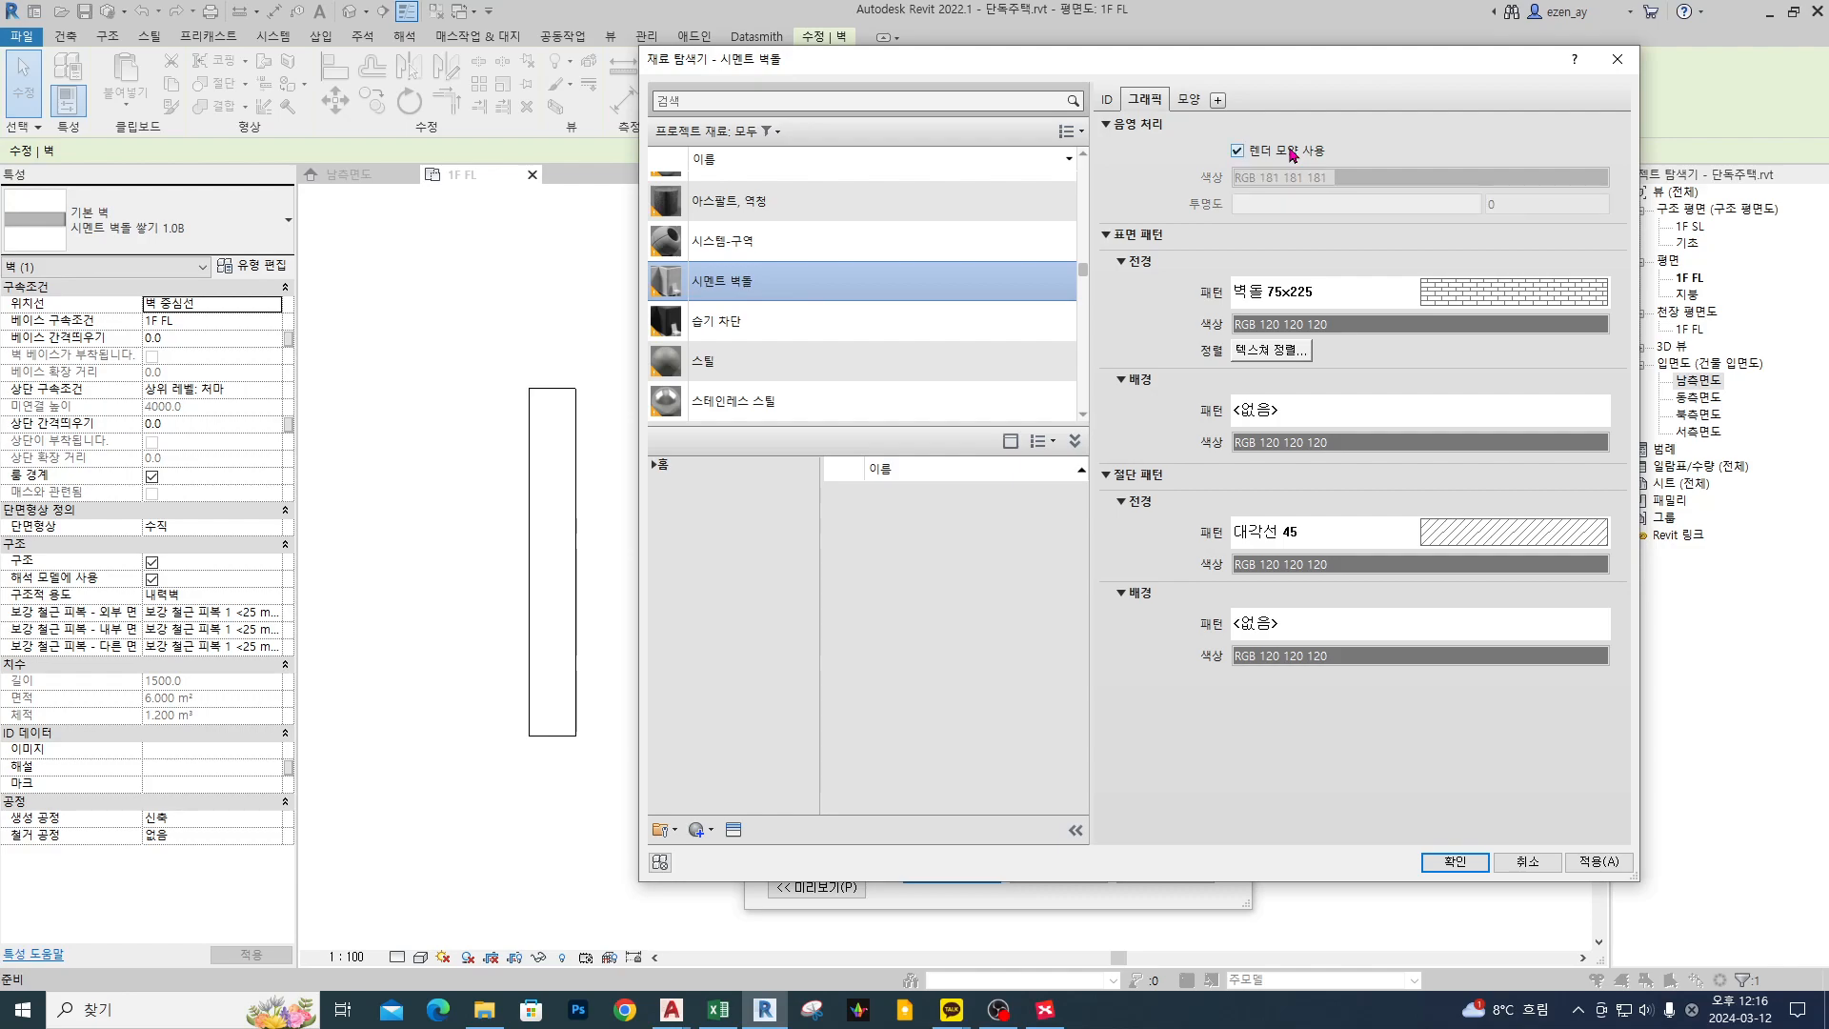
{"action": "left_click", "coordinate": [1291, 155]}
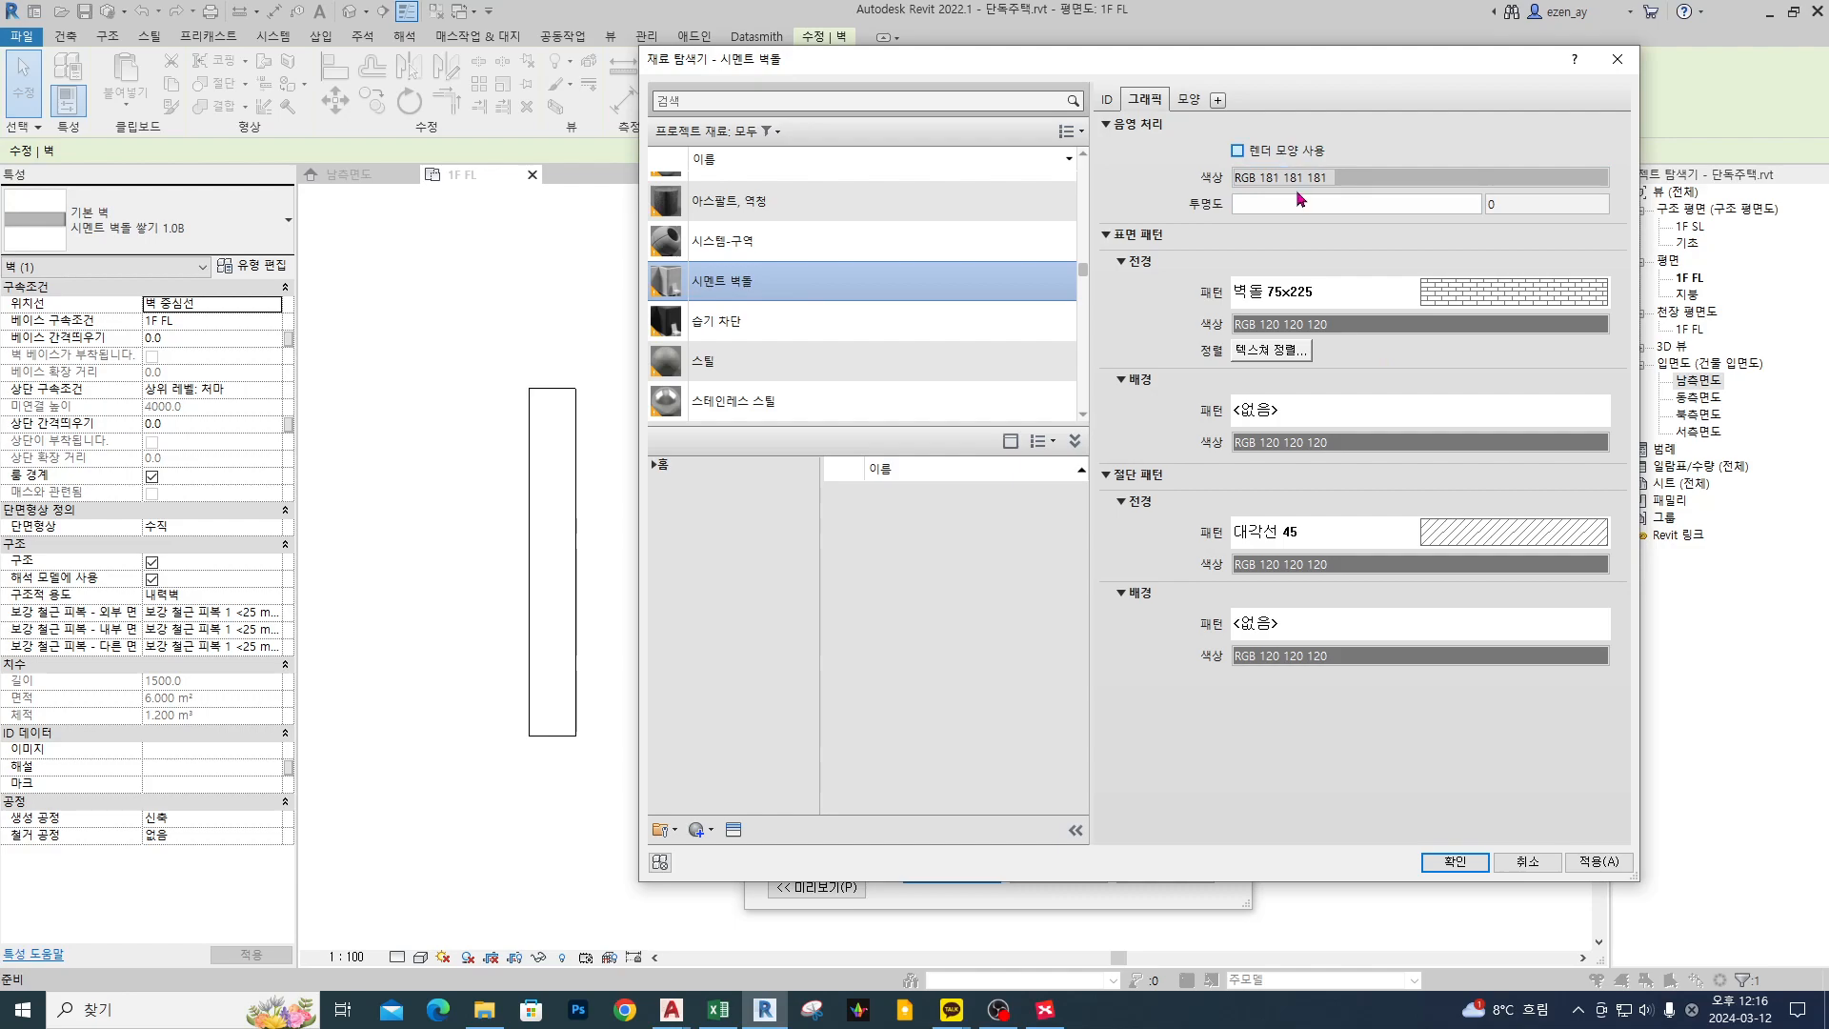
{"action": "left_click_drag", "start_coordinate": [1151, 180], "coordinate": [1191, 172]}
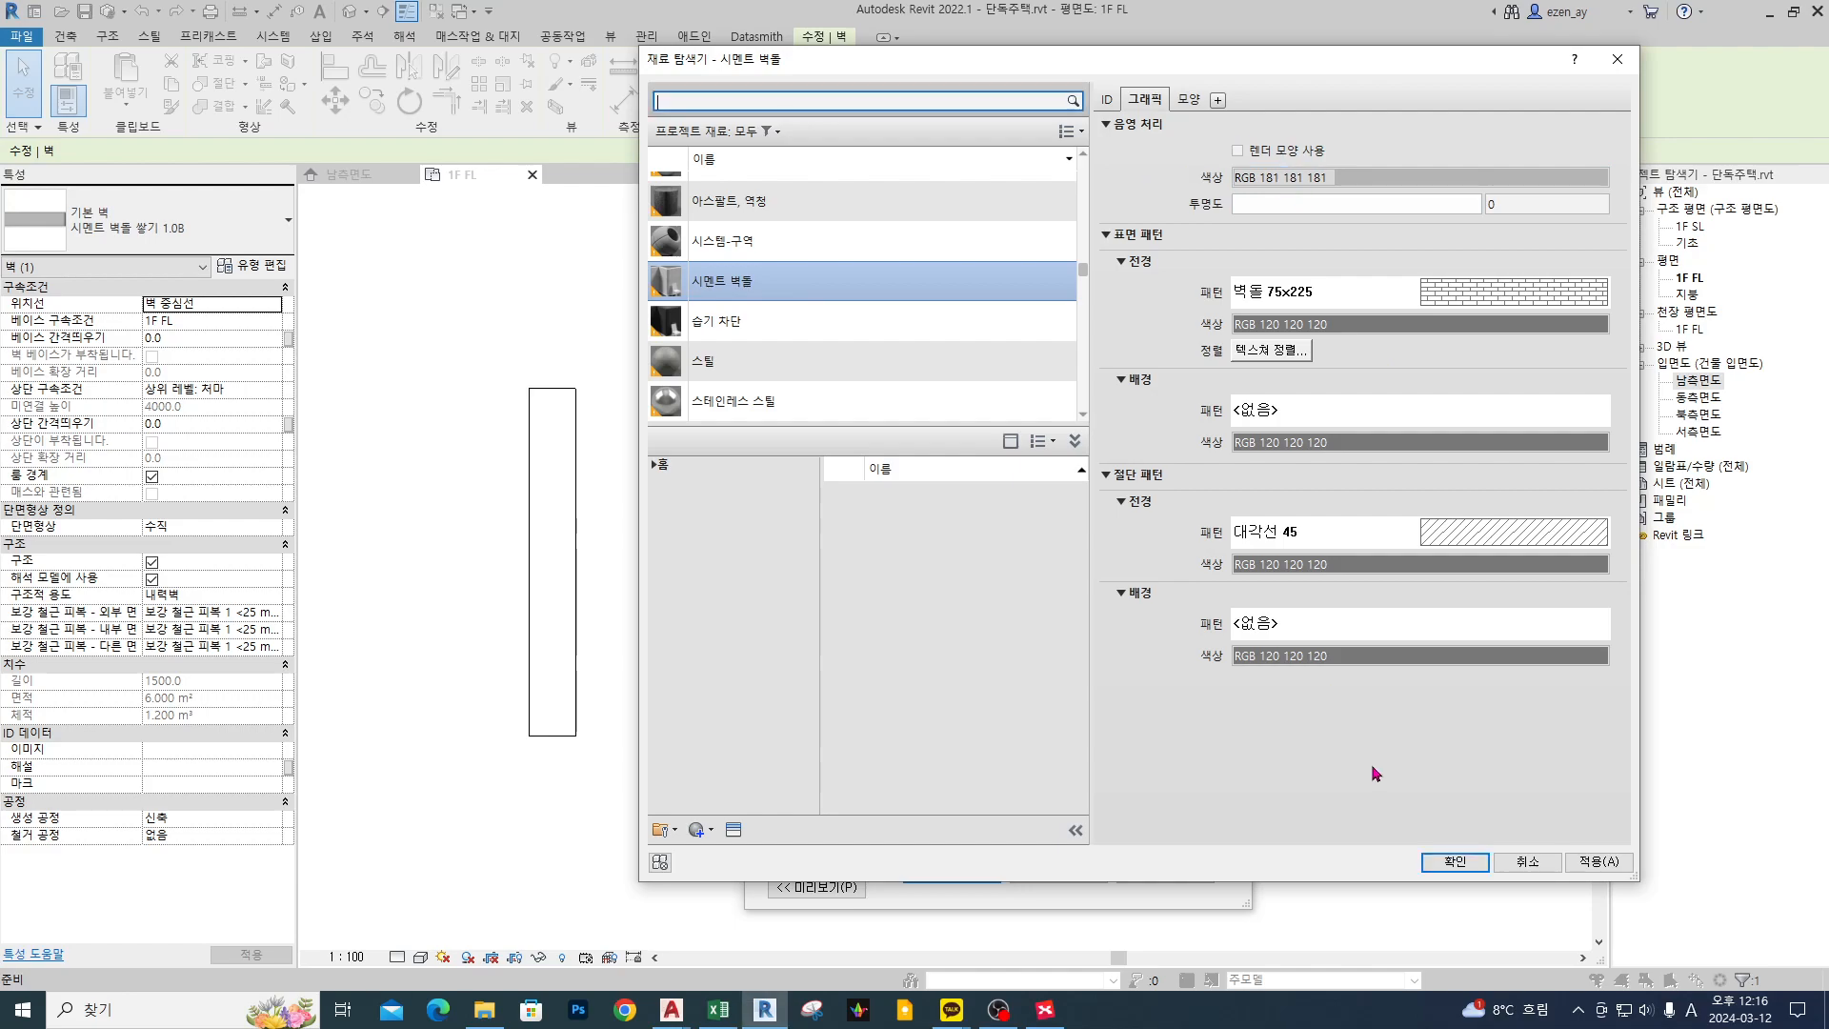
{"action": "left_click", "coordinate": [1441, 862]}
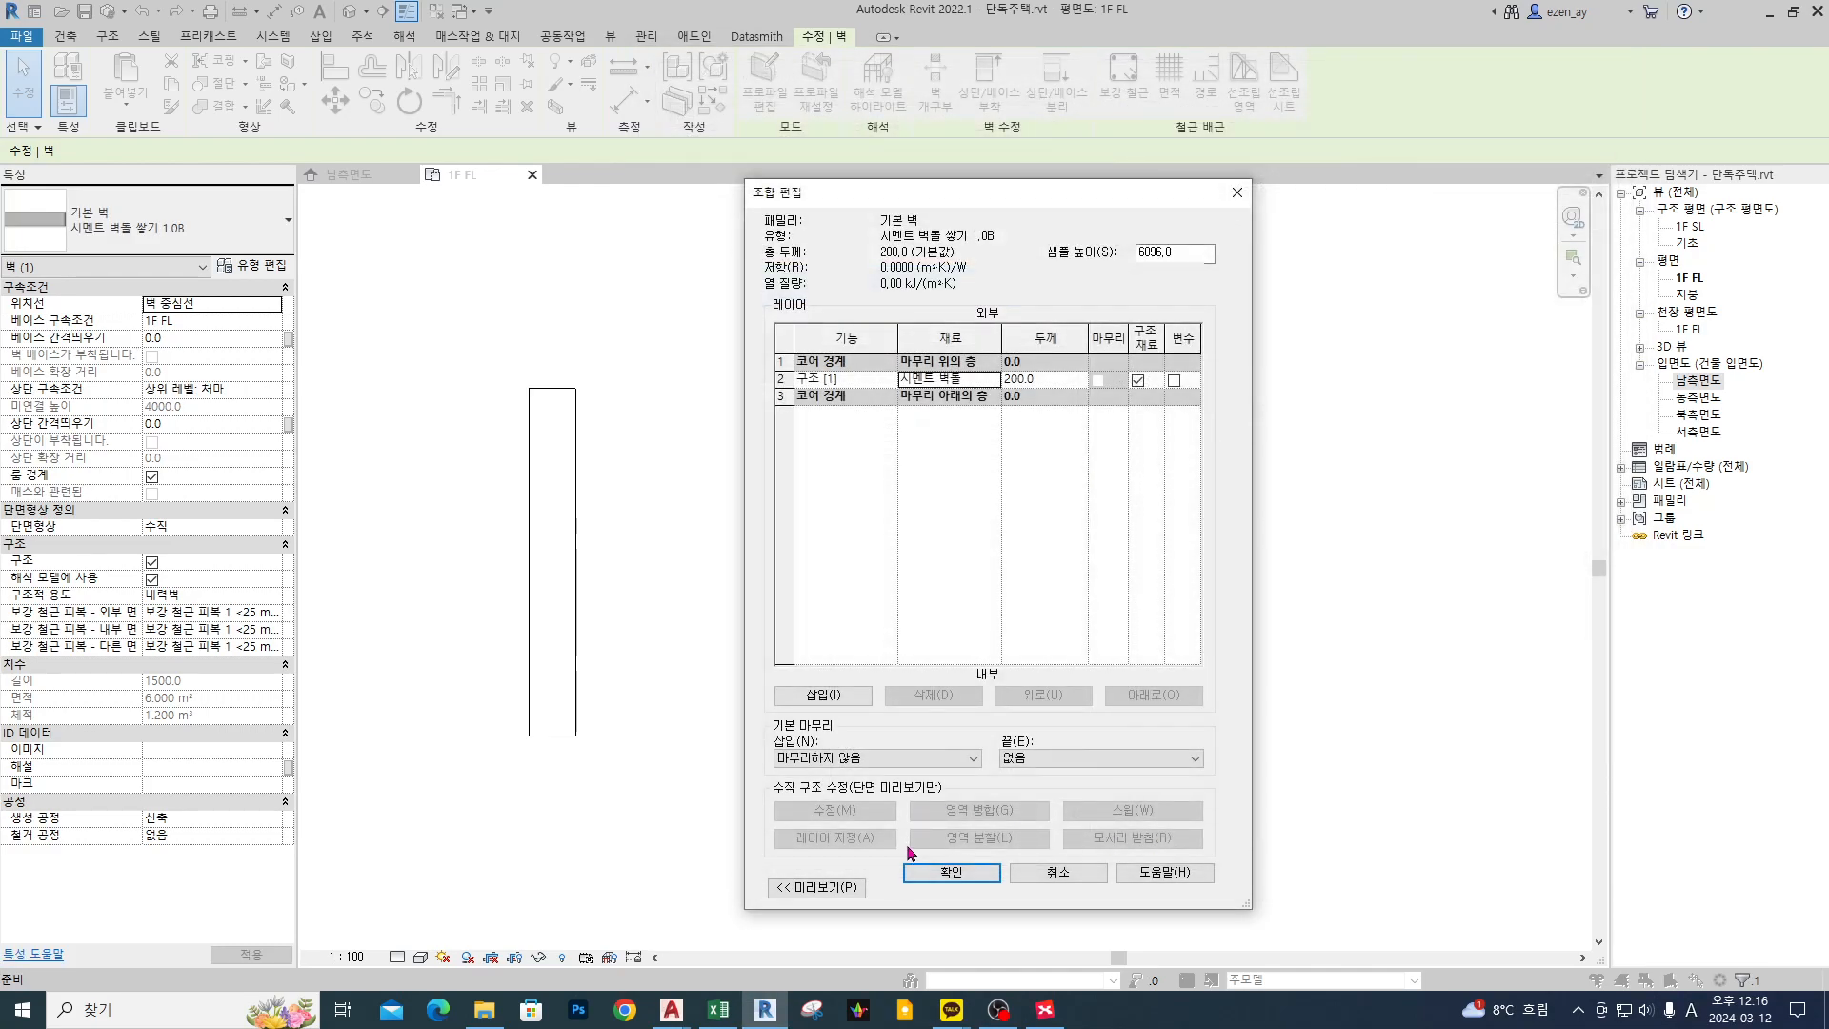
{"action": "left_click", "coordinate": [691, 656]}
{"action": "left_click", "coordinate": [950, 871]}
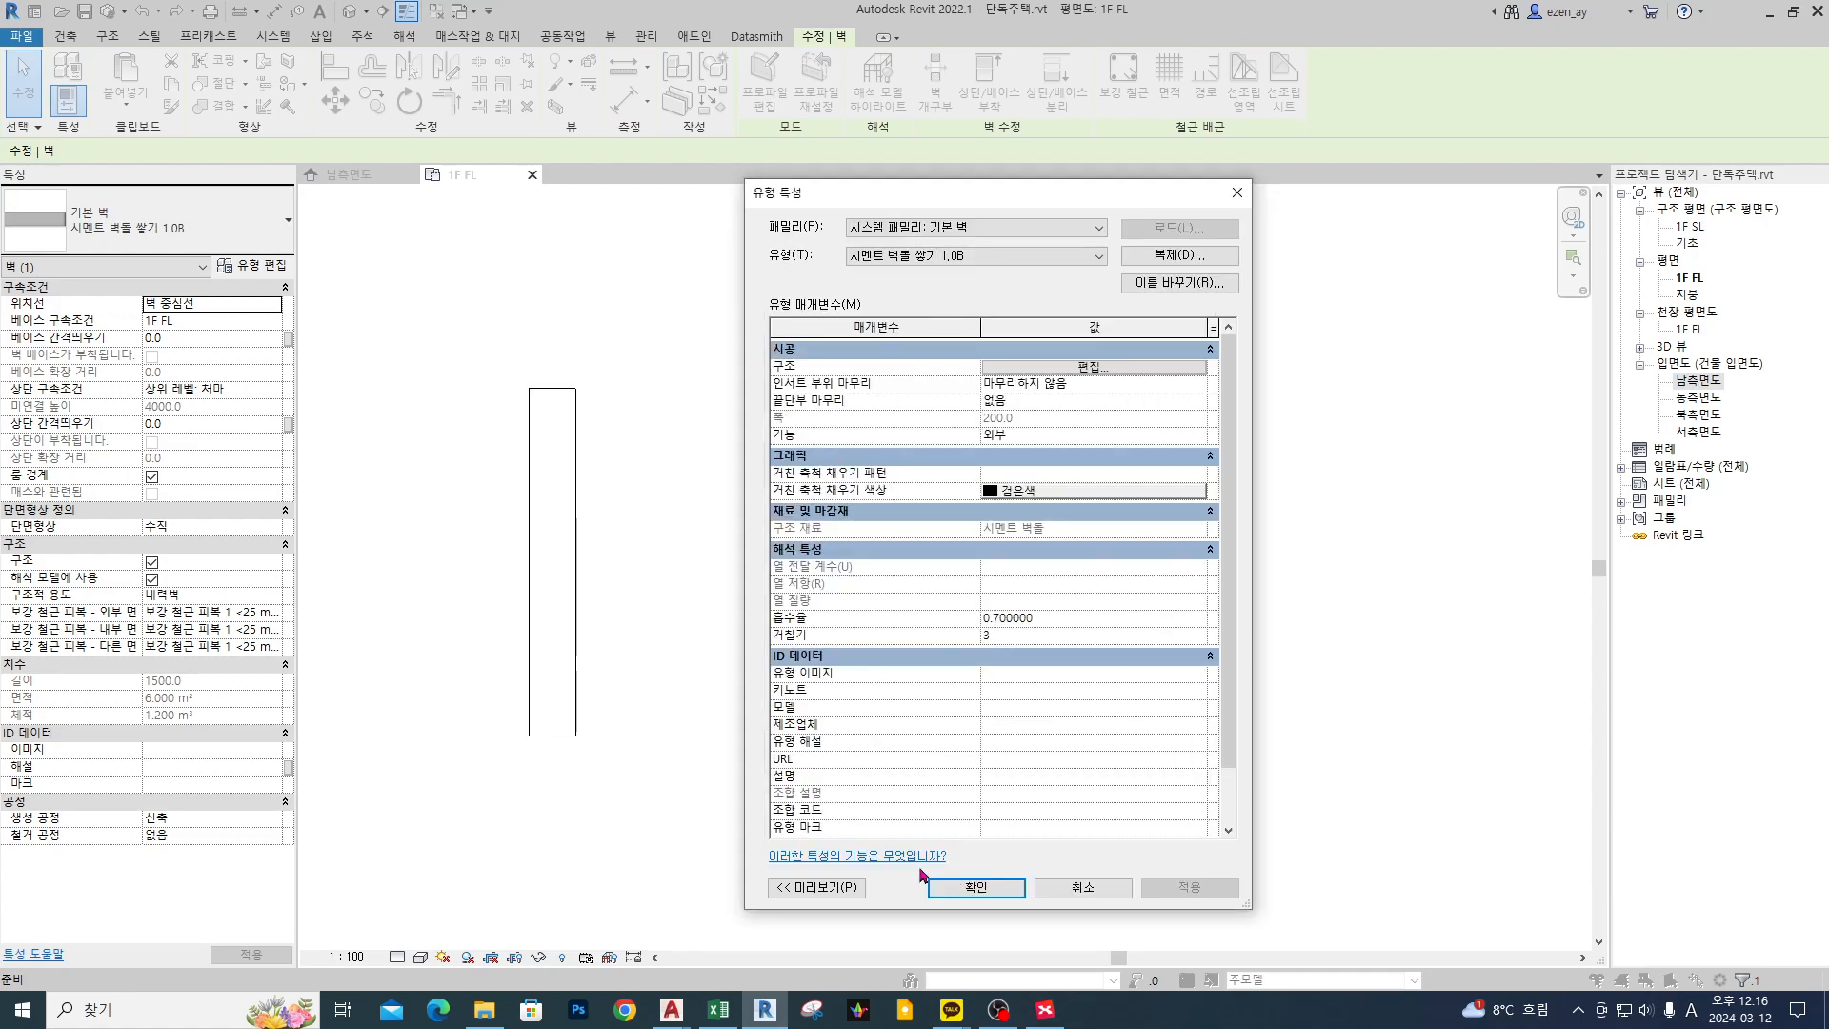
{"action": "left_click", "coordinate": [986, 878]}
{"action": "left_click", "coordinate": [657, 705]}
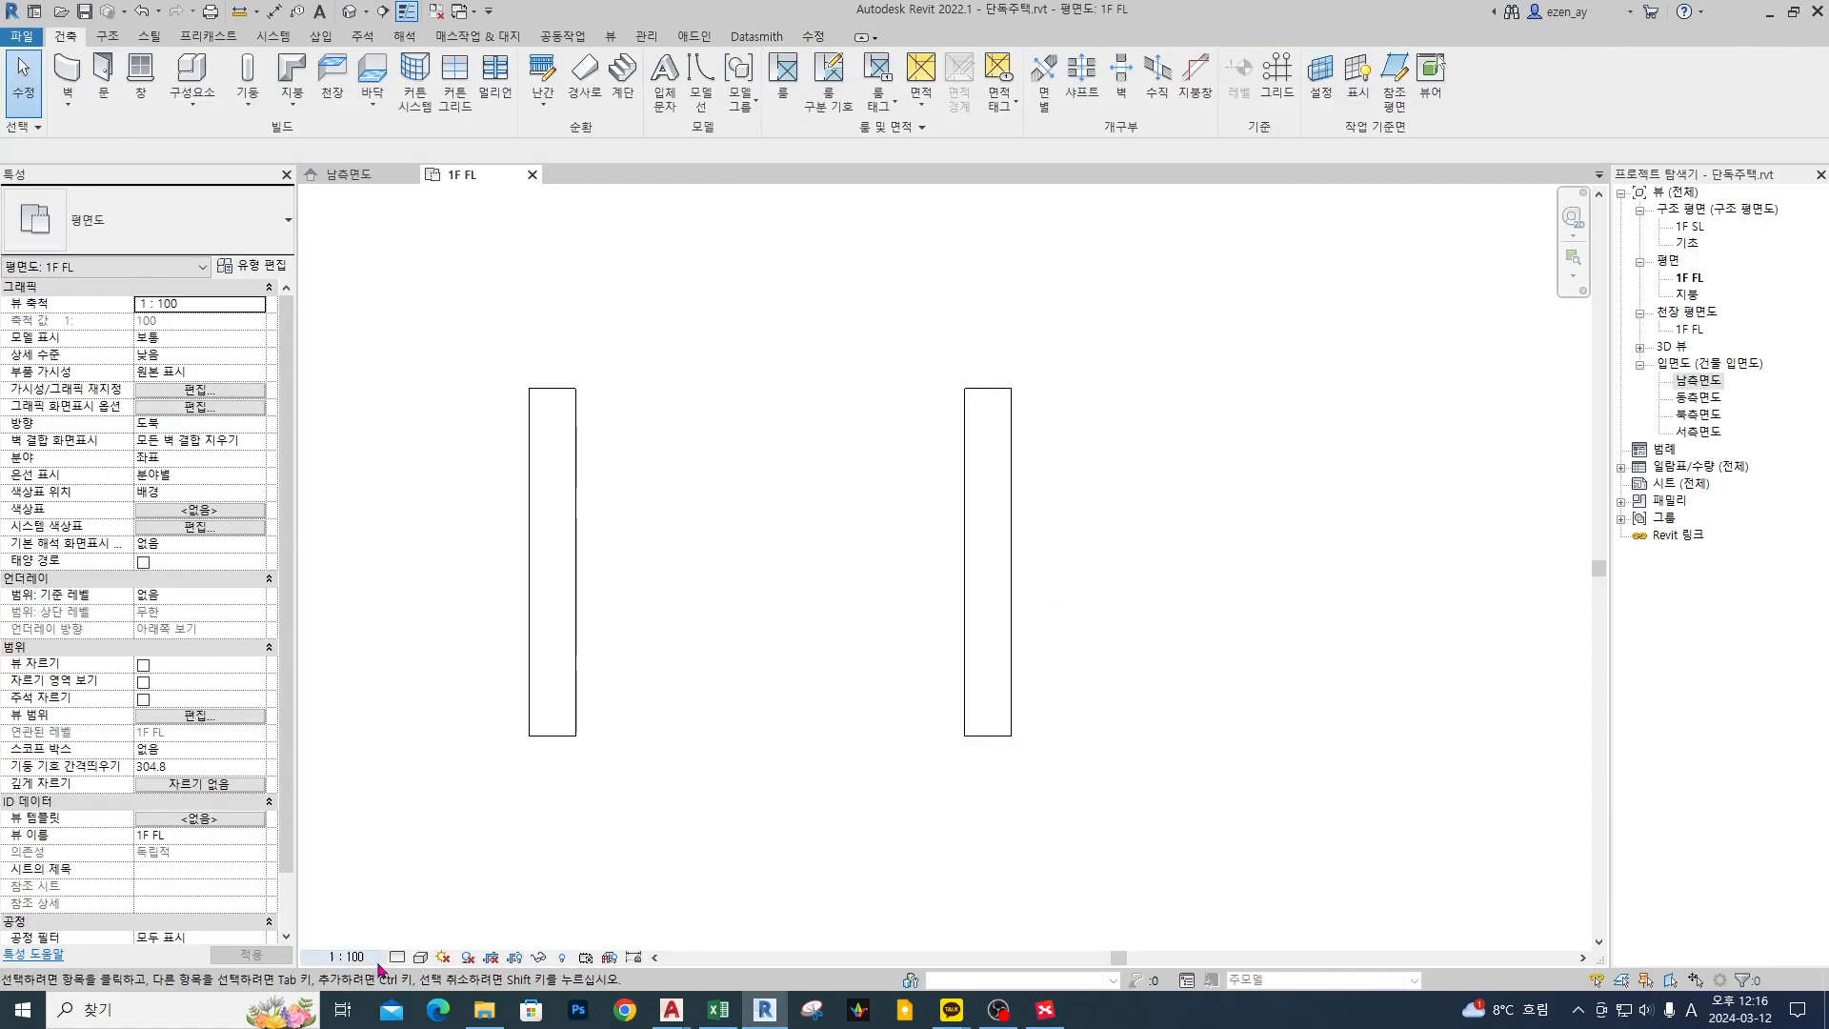
- Set the 1F FL plan view's visual style to 음영처리
{"action": "left_click", "coordinate": [420, 956]}
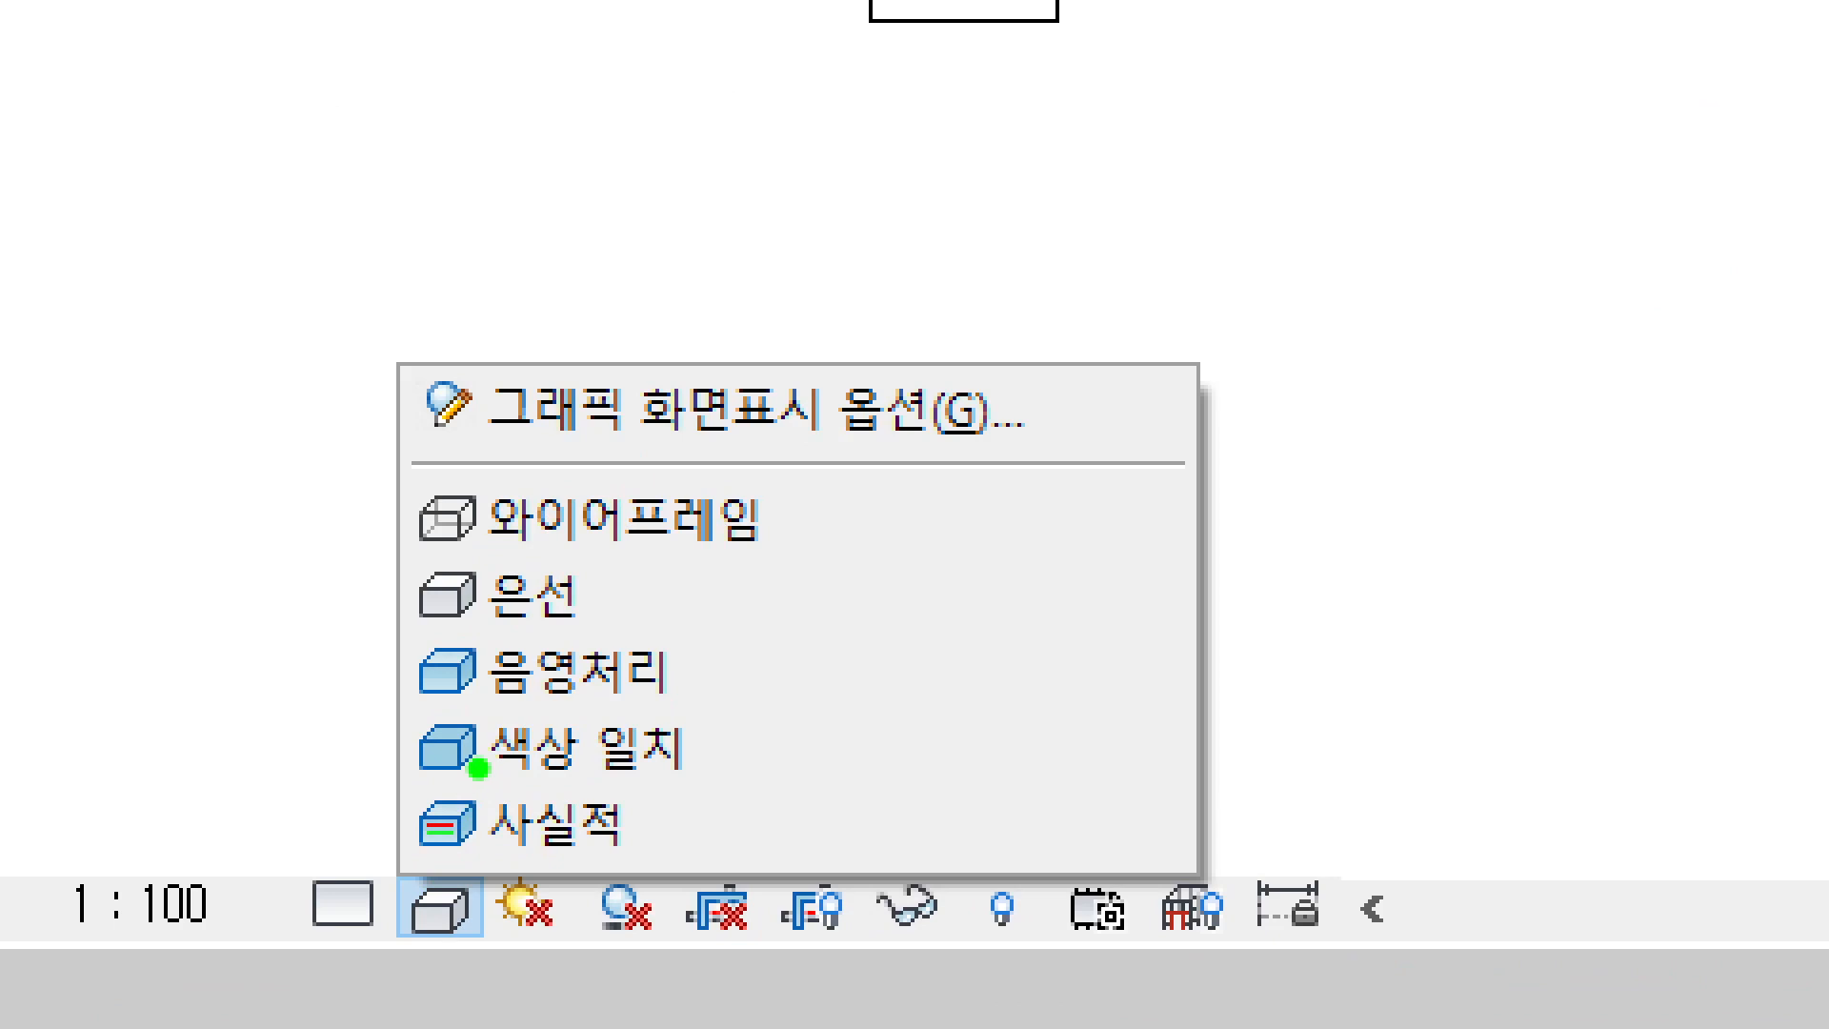
{"action": "left_click_drag", "start_coordinate": [380, 805], "coordinate": [572, 770]}
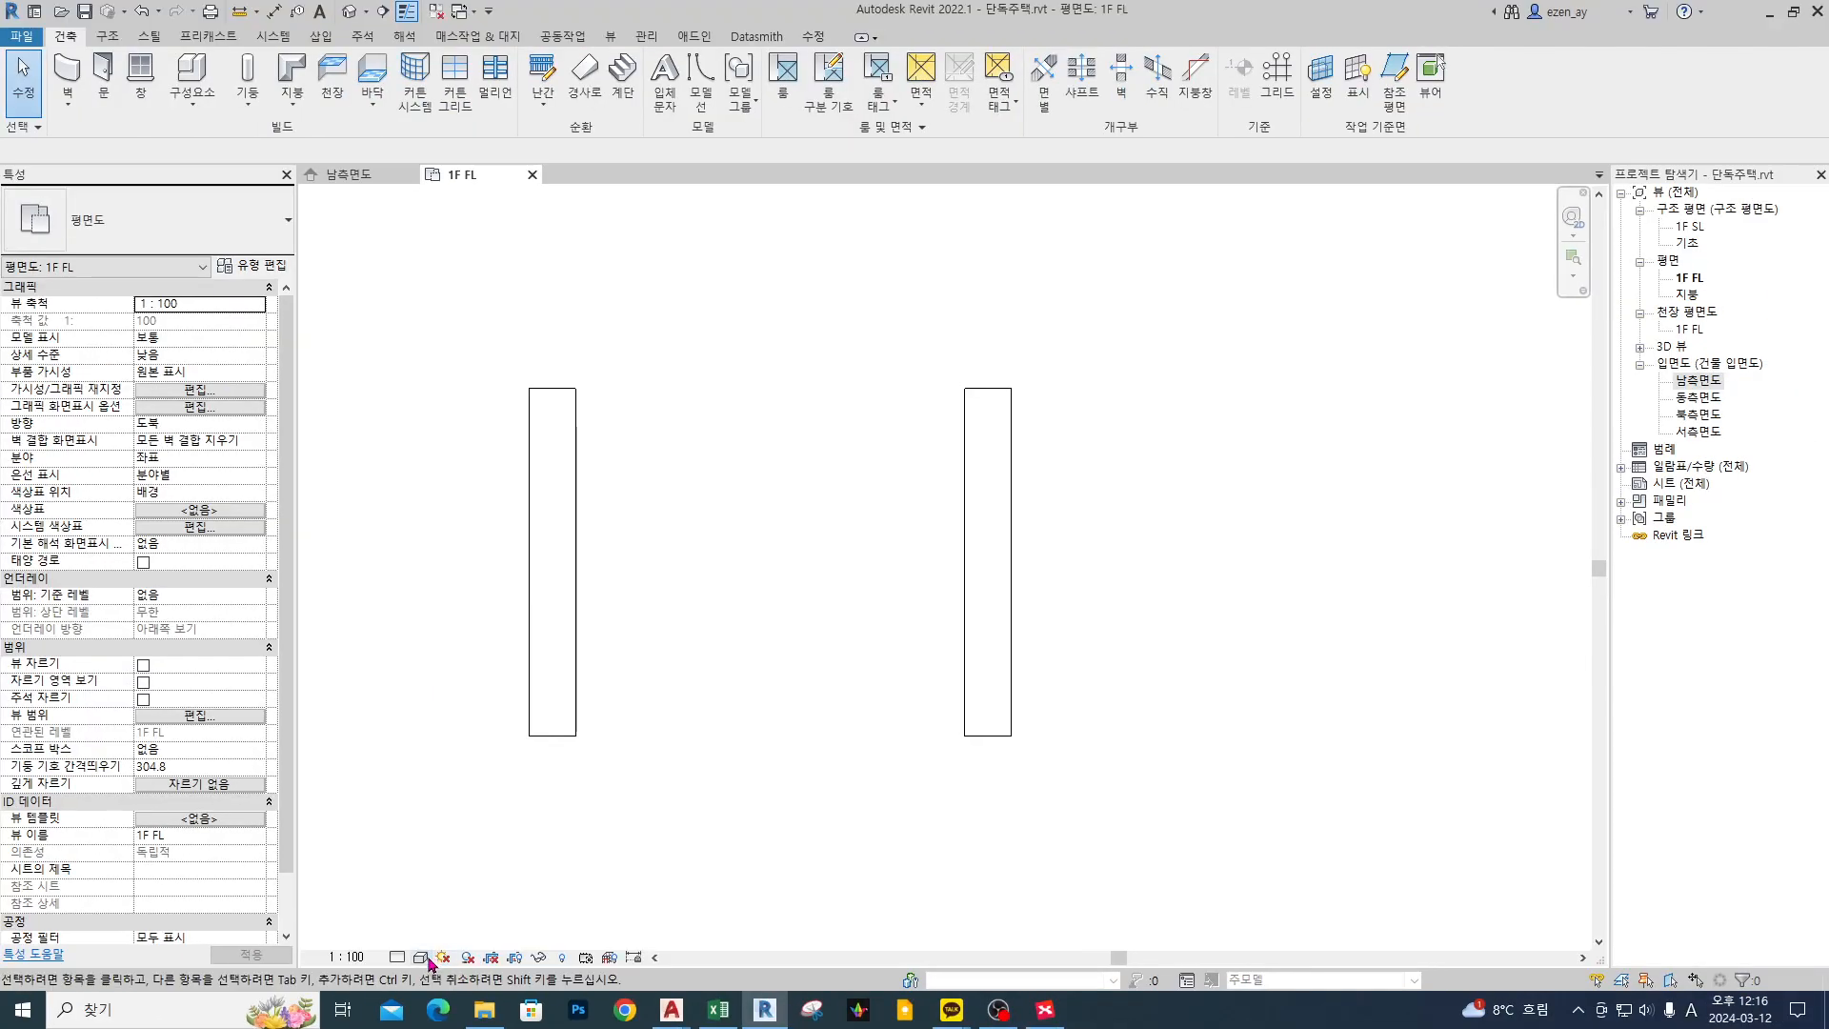
{"action": "left_click", "coordinate": [439, 908]}
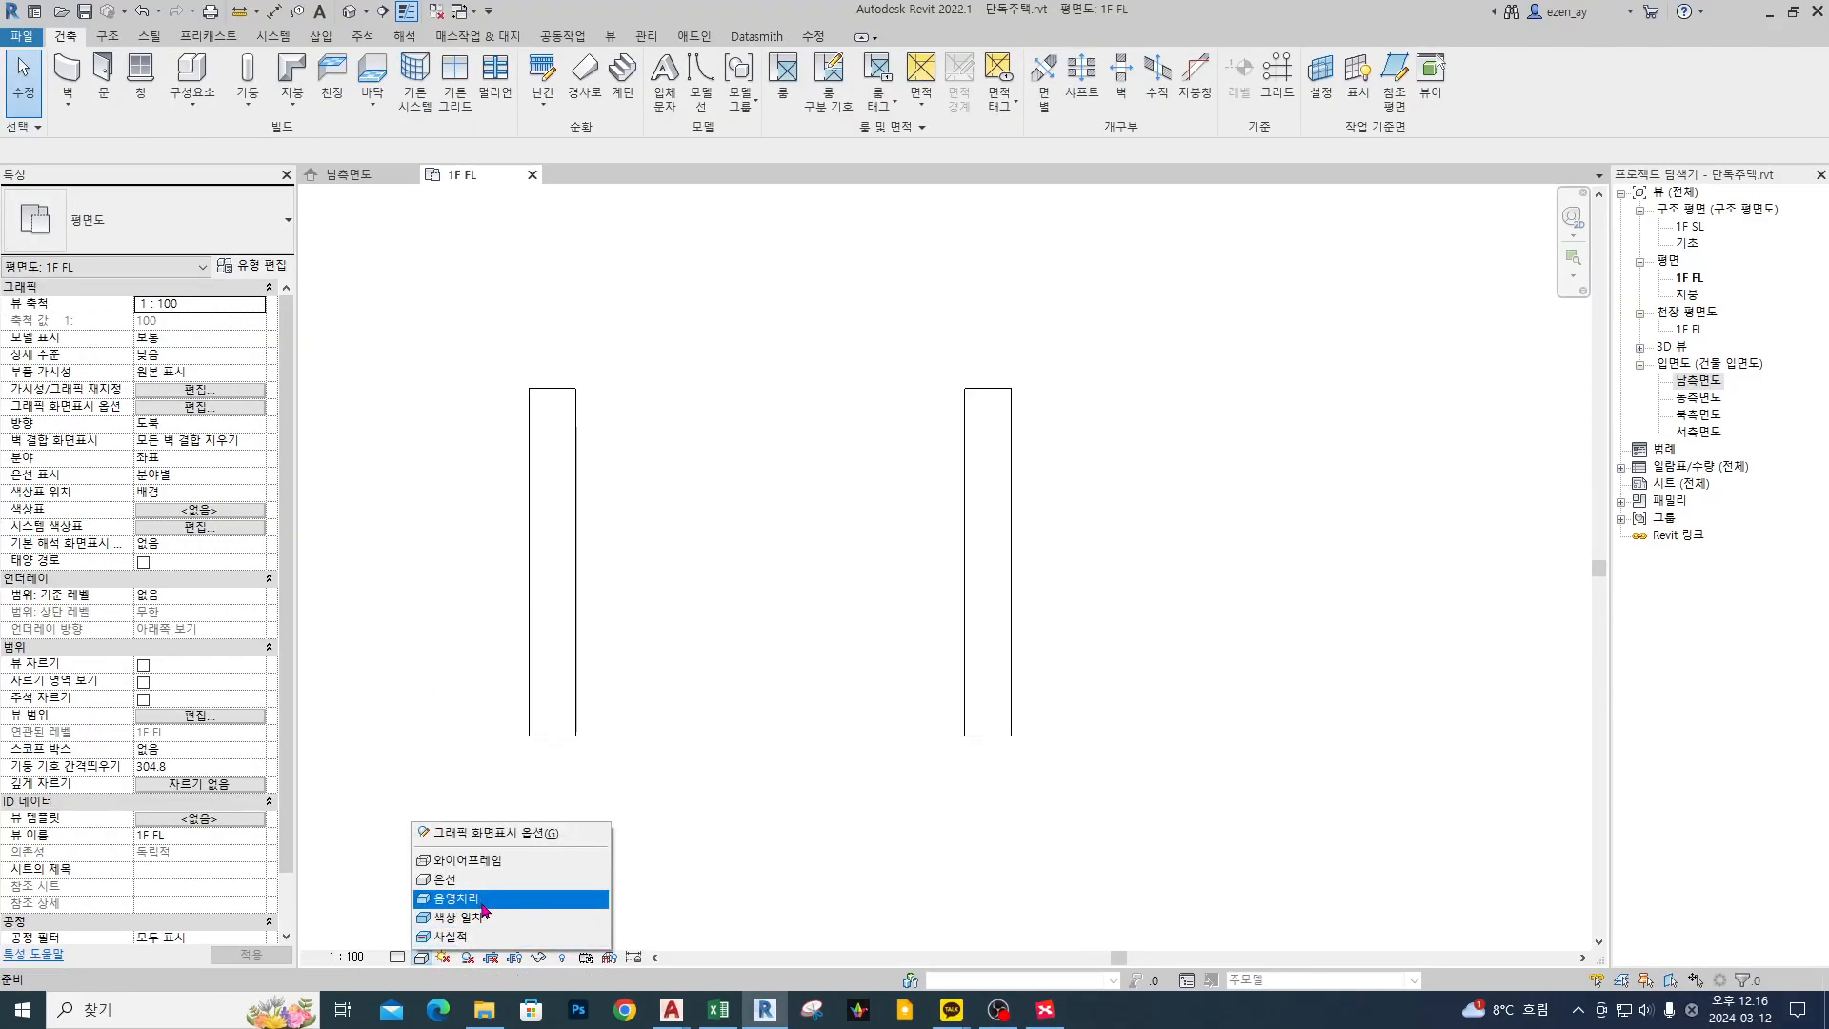
{"action": "left_click", "coordinate": [482, 907]}
- Select the right sample wall and open its type structure's 시멘트 벽돌 material for editing
{"action": "left_click_drag", "start_coordinate": [1073, 461], "coordinate": [922, 630]}
{"action": "left_click", "coordinate": [259, 266]}
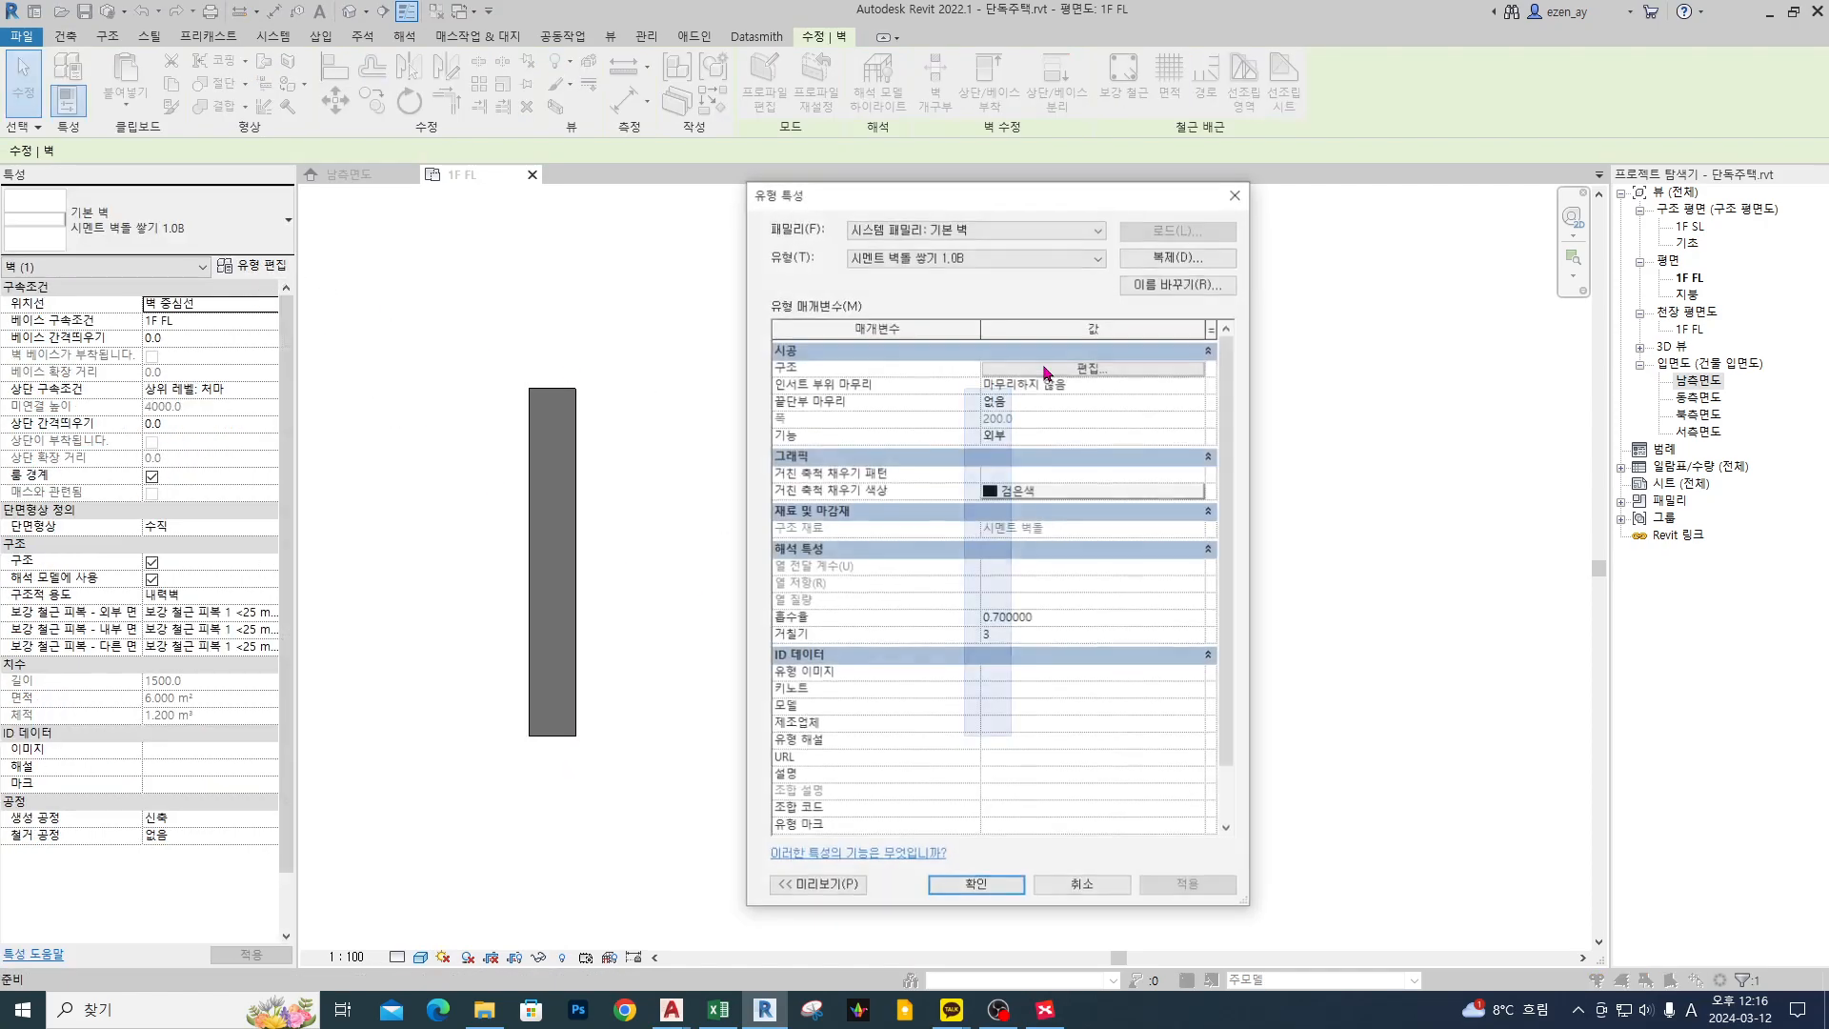
{"action": "left_click", "coordinate": [1057, 373]}
{"action": "left_click", "coordinate": [1066, 351]}
{"action": "left_click", "coordinate": [1100, 379]}
{"action": "left_click", "coordinate": [981, 381]}
{"action": "left_click", "coordinate": [993, 379]}
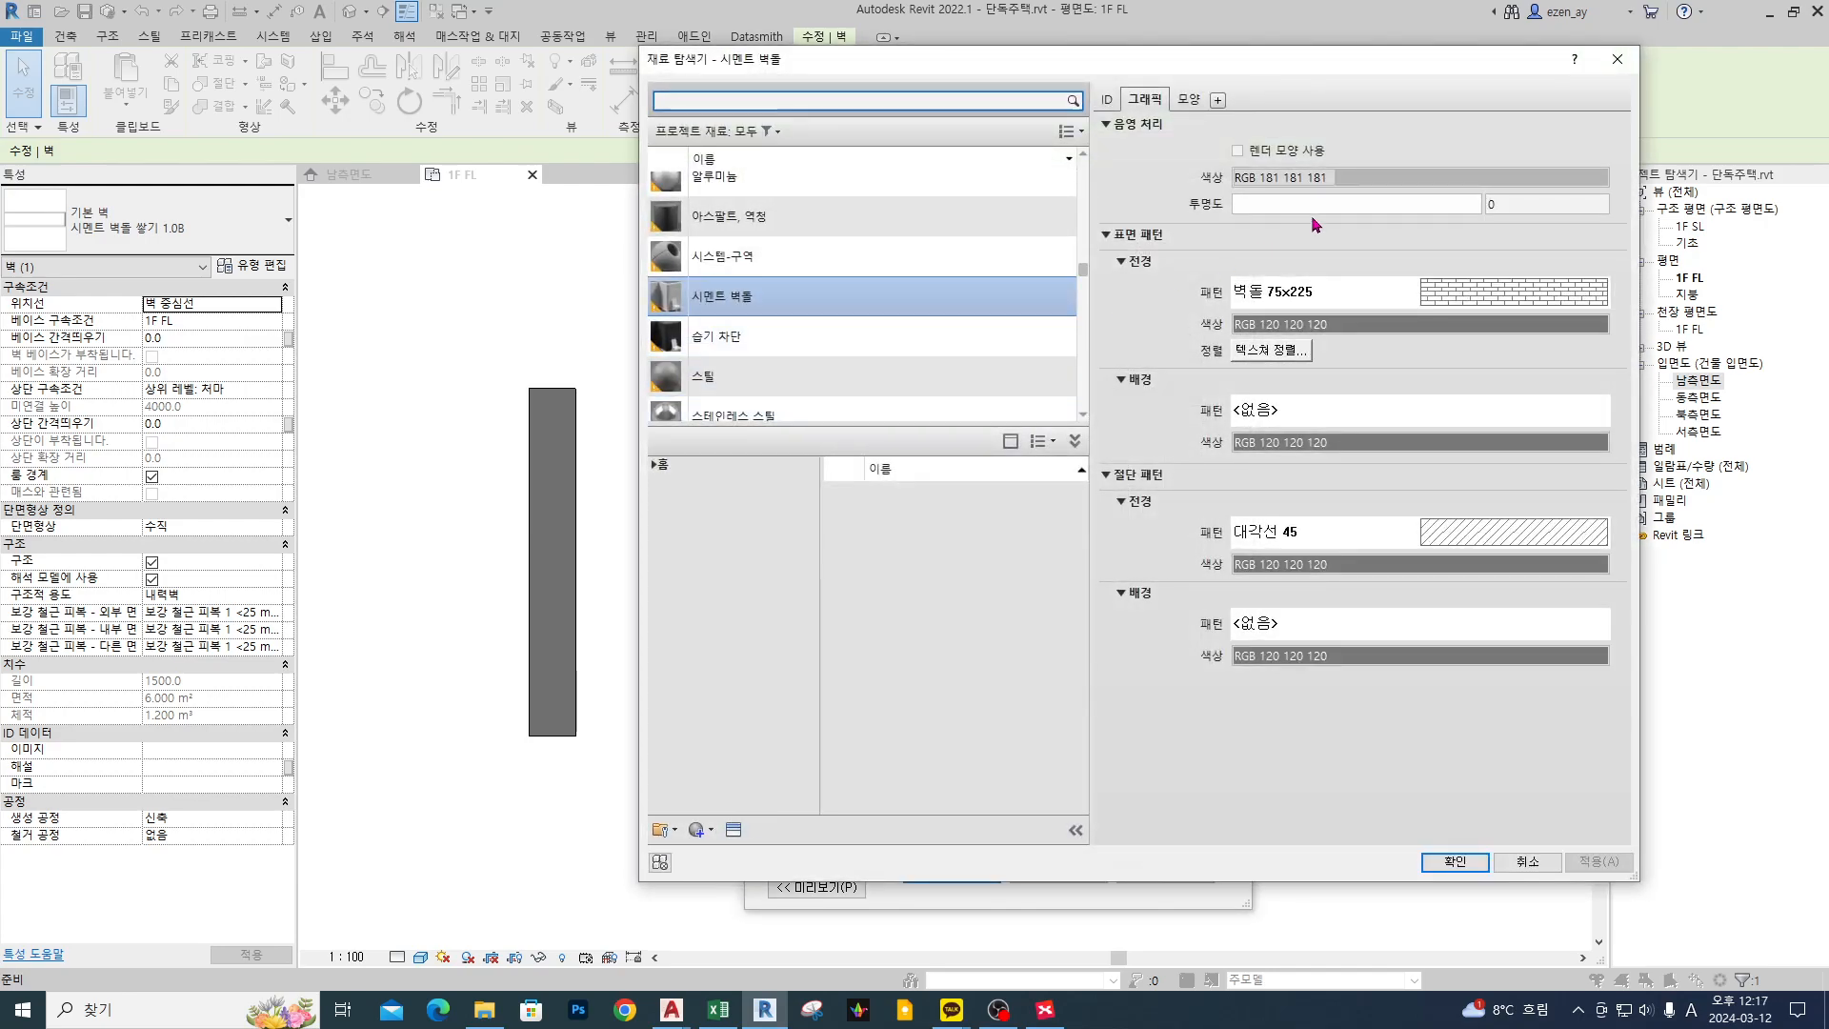
- Set the 시멘트 벽돌 material's shading colour to a red tone, accept the type changes and deselect the wall
{"action": "left_click", "coordinate": [1372, 178]}
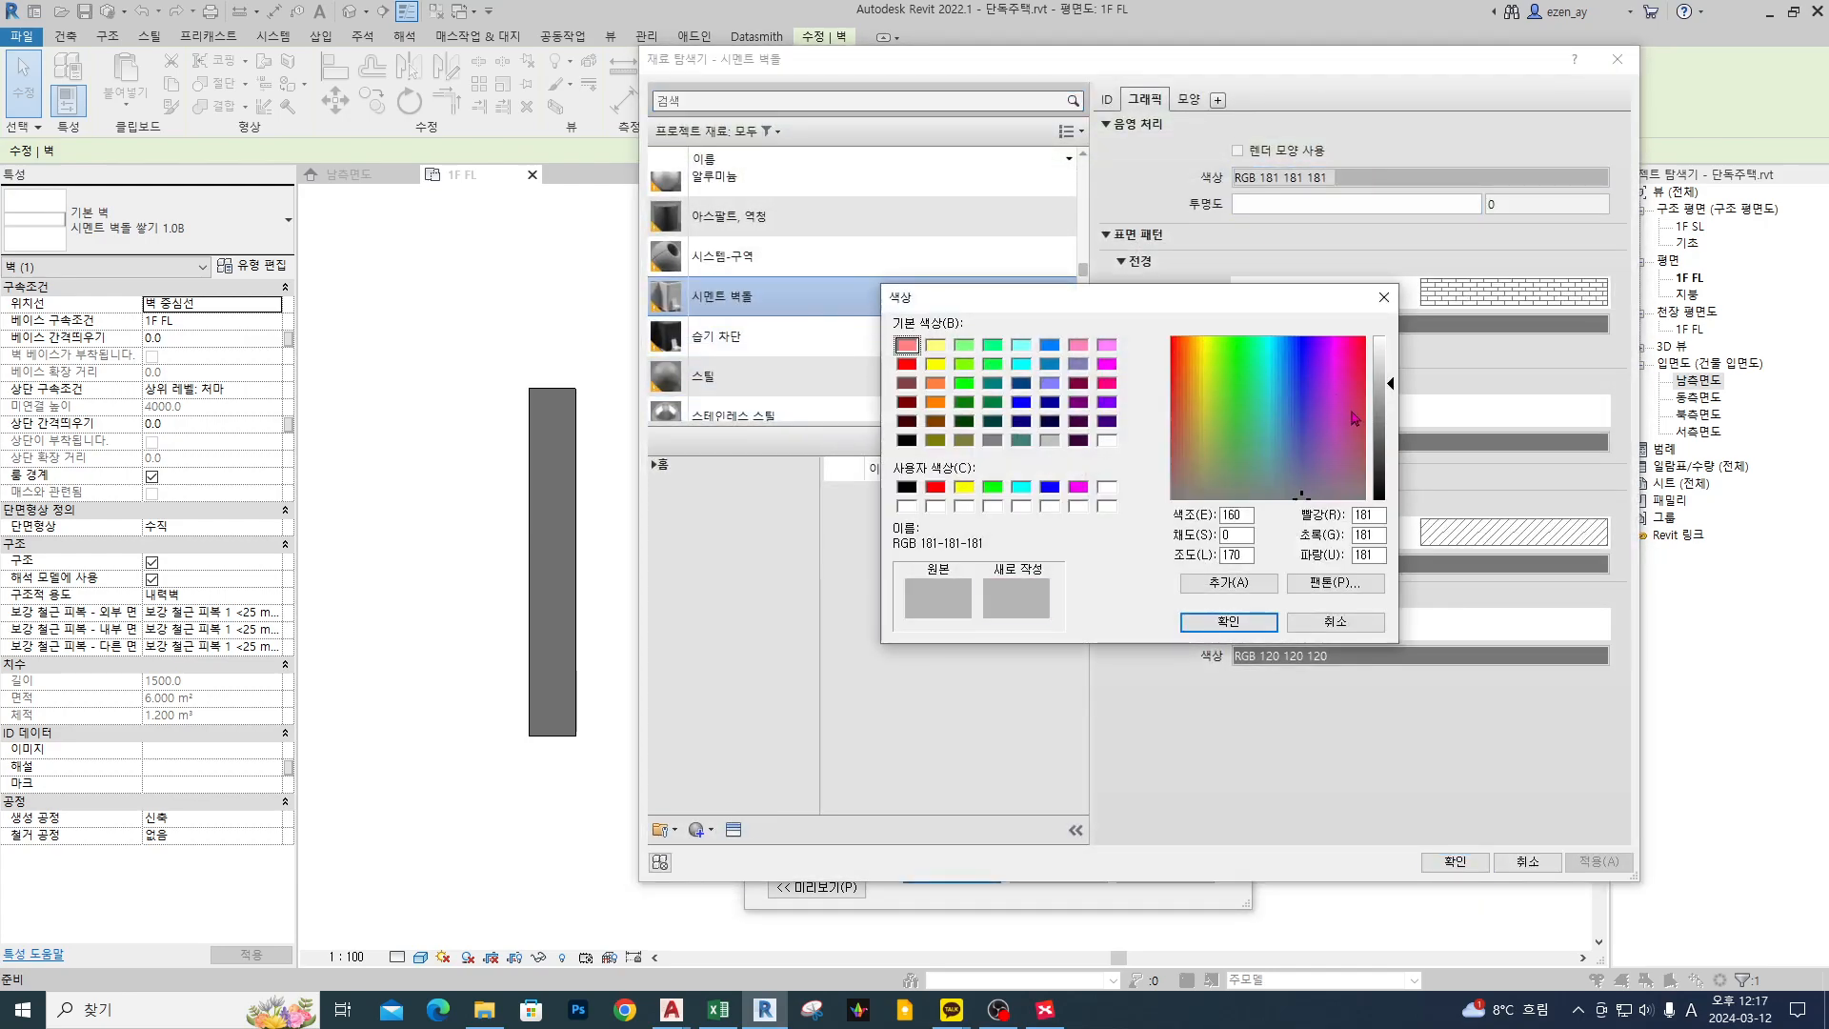
{"action": "left_click", "coordinate": [1361, 376]}
{"action": "left_click", "coordinate": [1228, 621]}
{"action": "left_click", "coordinate": [1592, 863]}
{"action": "left_click", "coordinate": [1453, 863]}
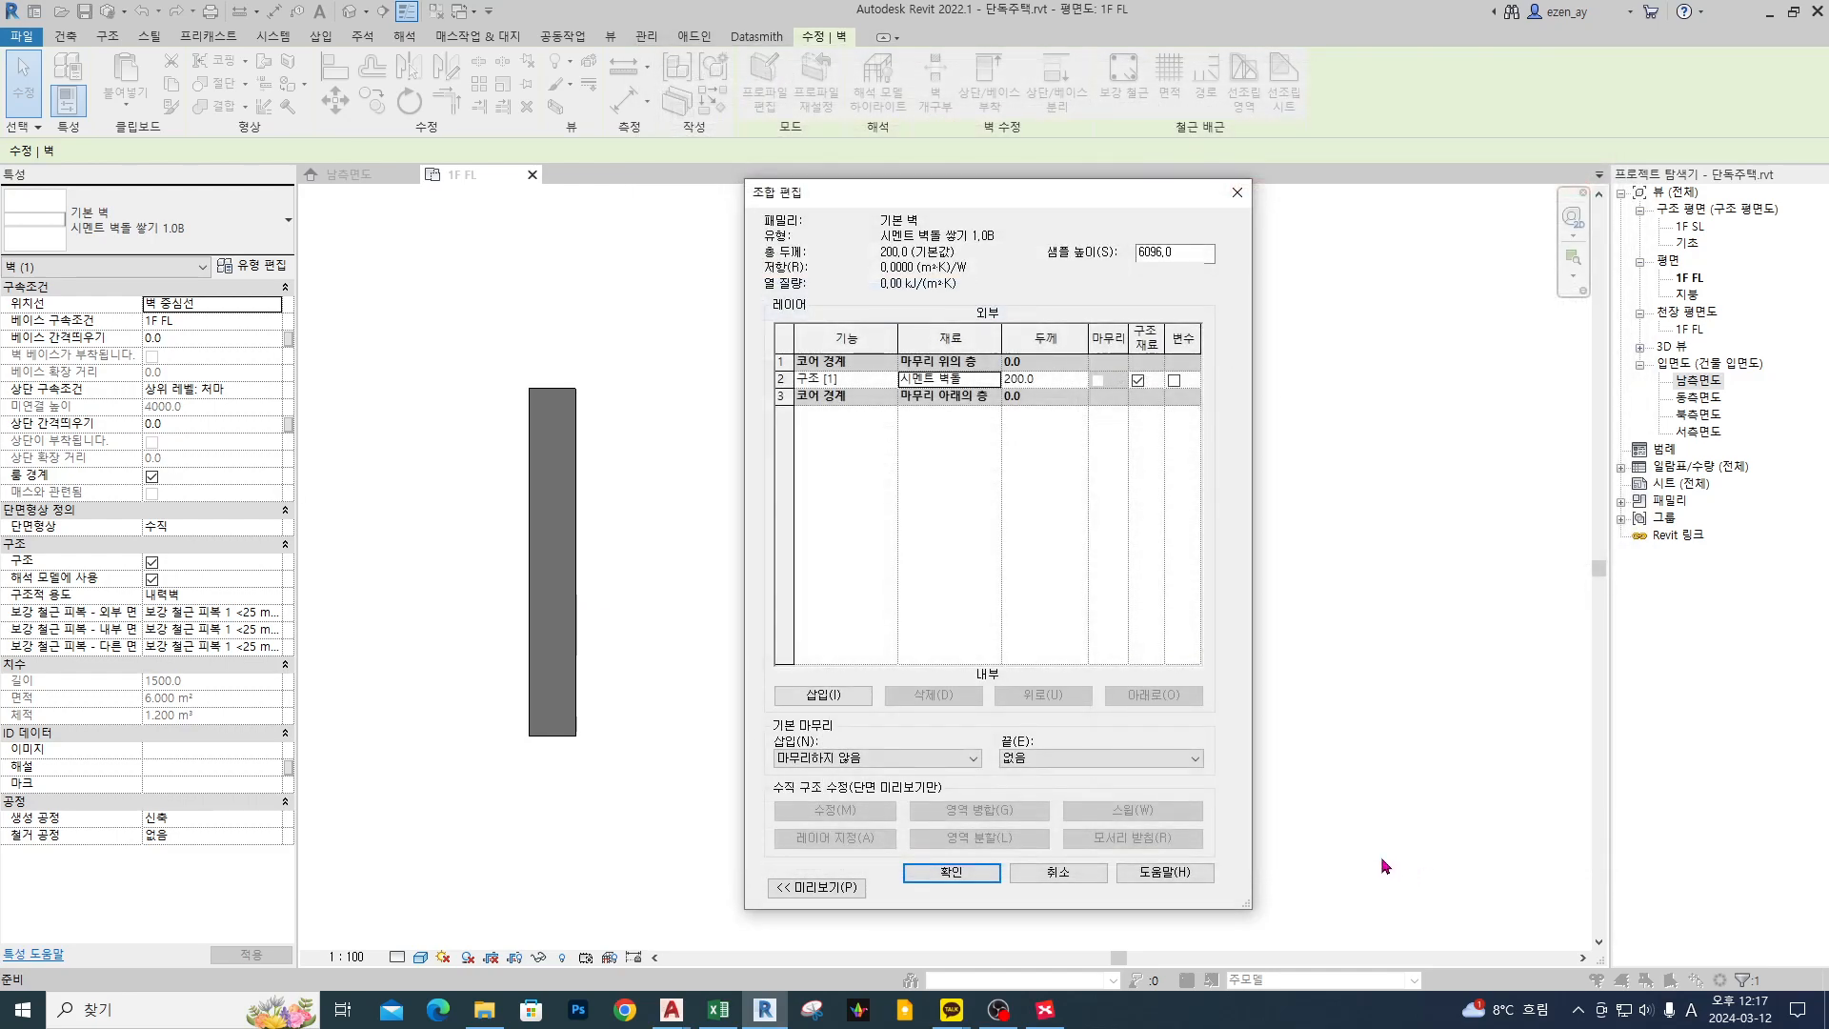
{"action": "left_click", "coordinate": [950, 871]}
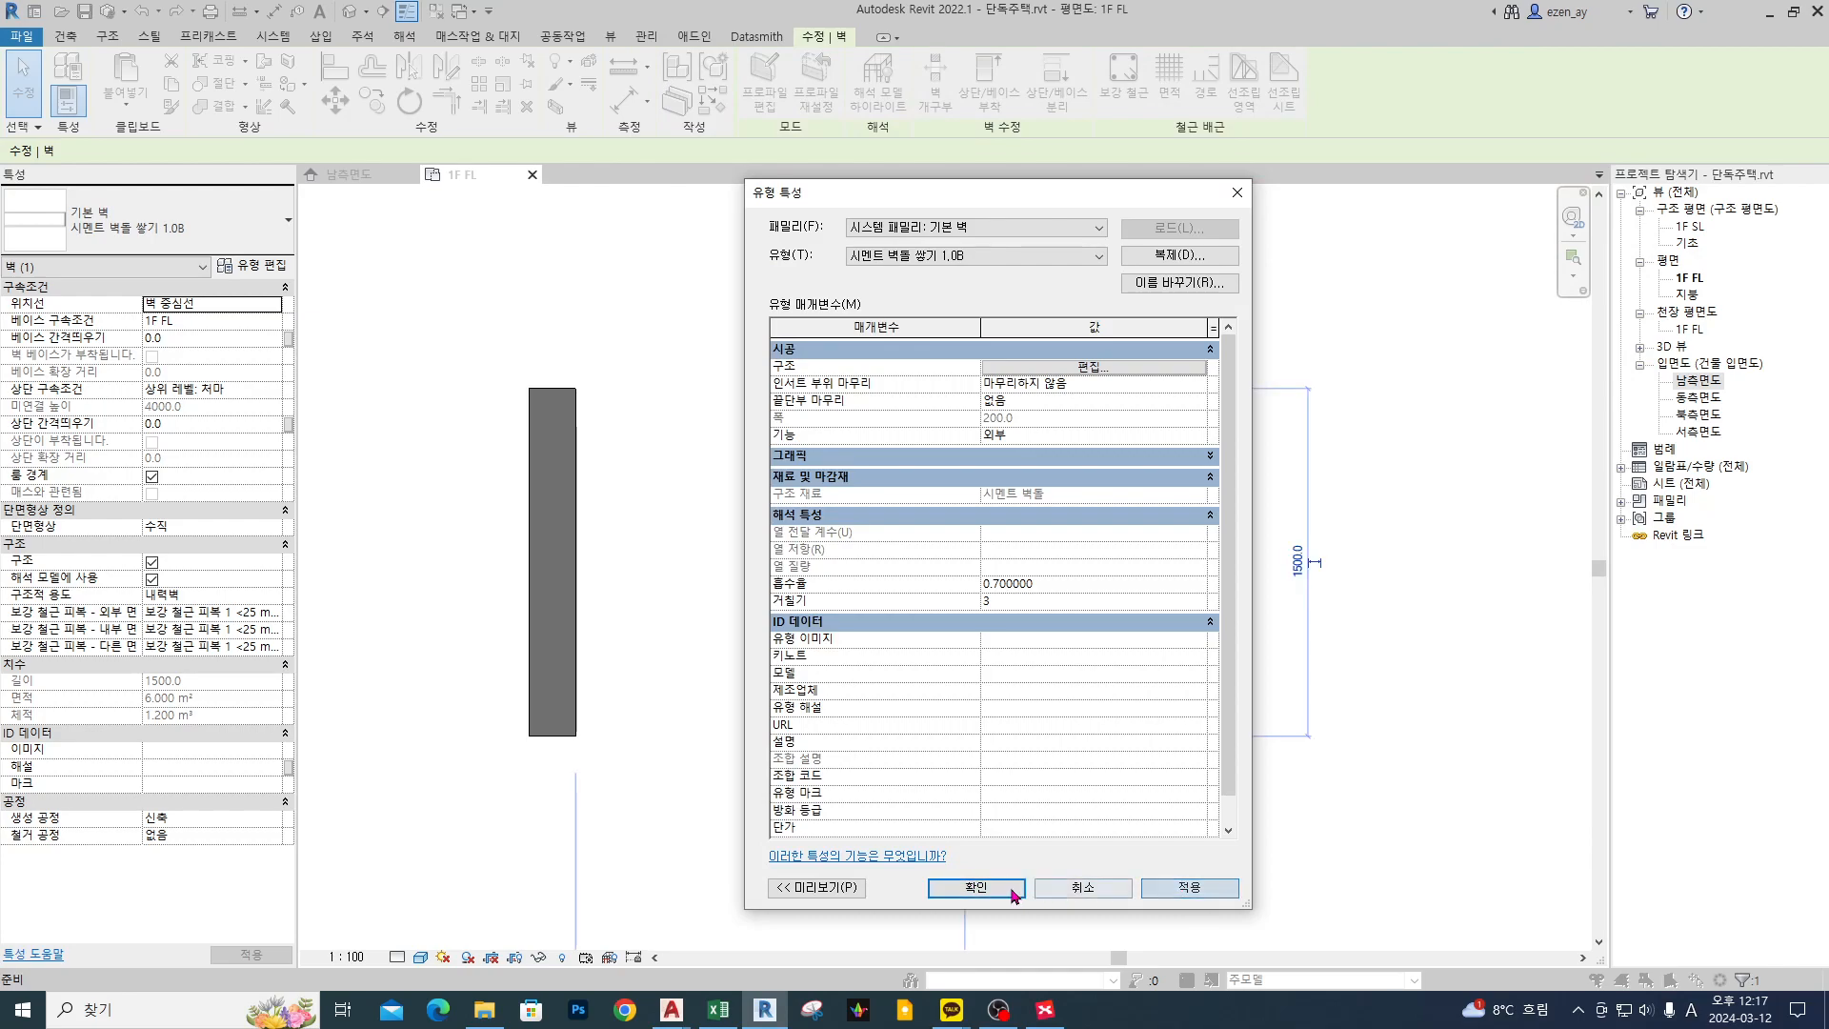
{"action": "left_click", "coordinate": [976, 888]}
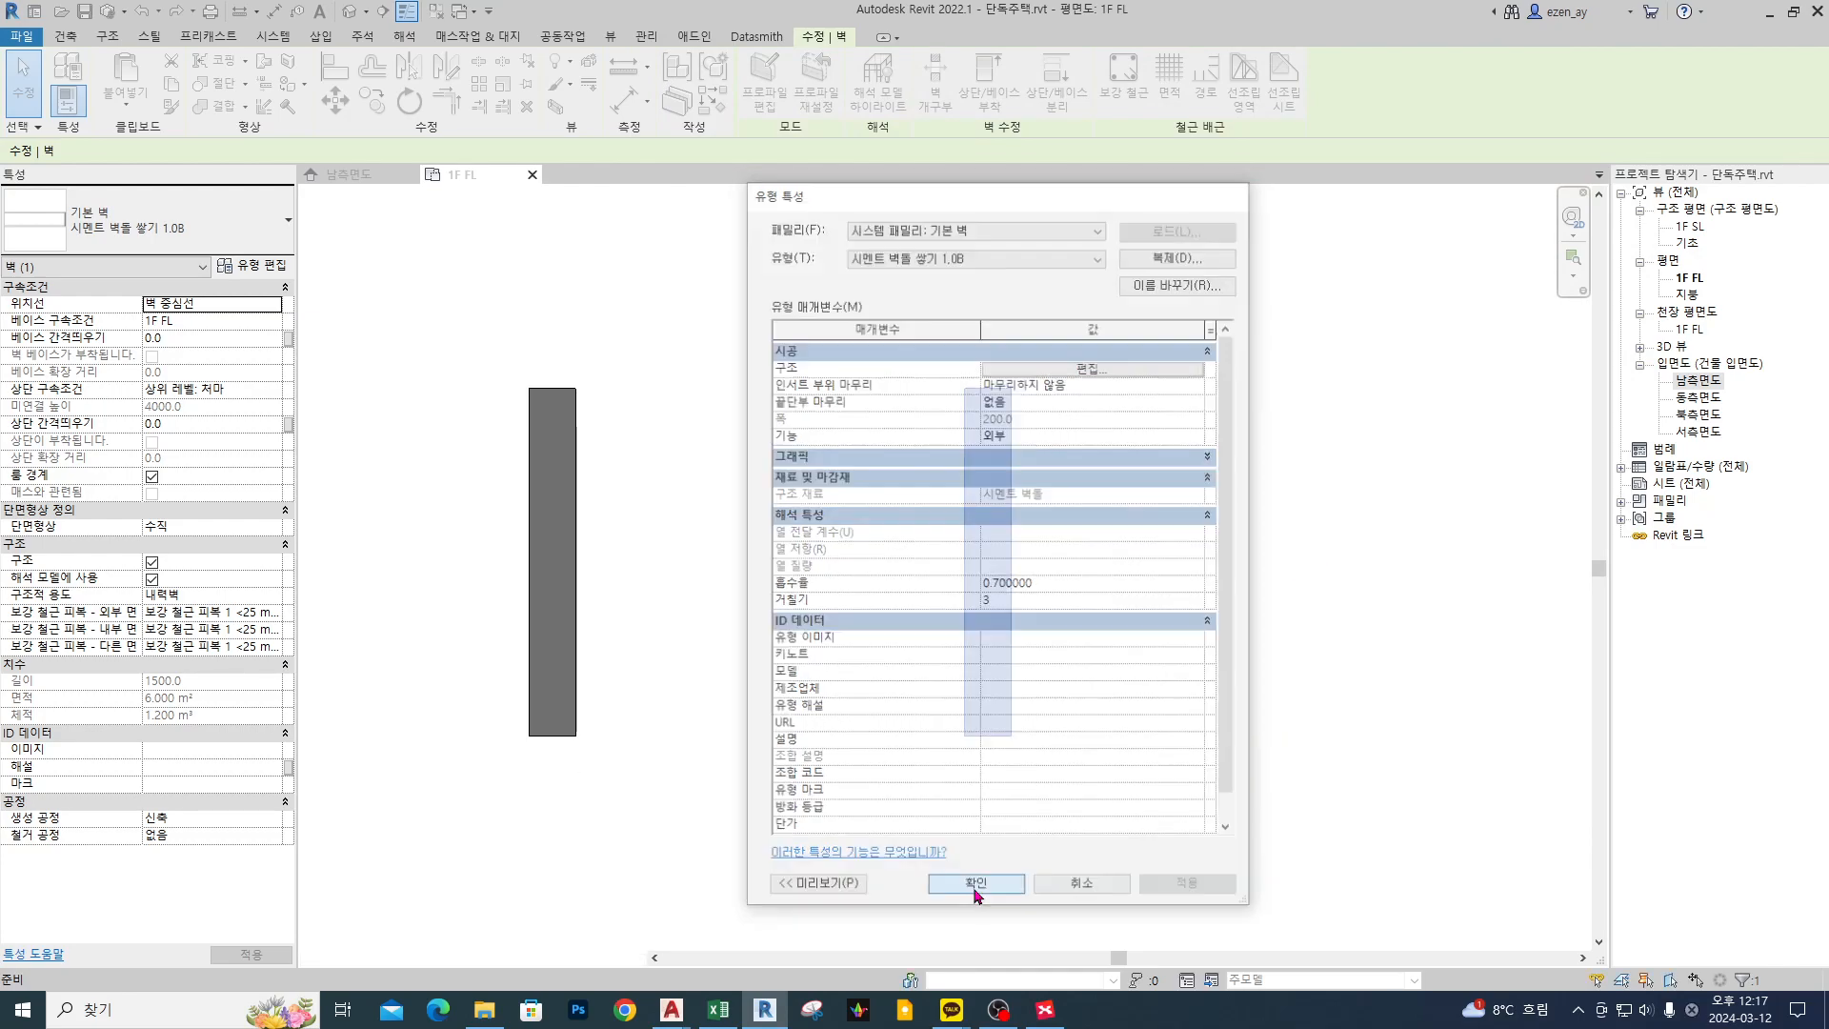
{"action": "key", "text": "Escape"}
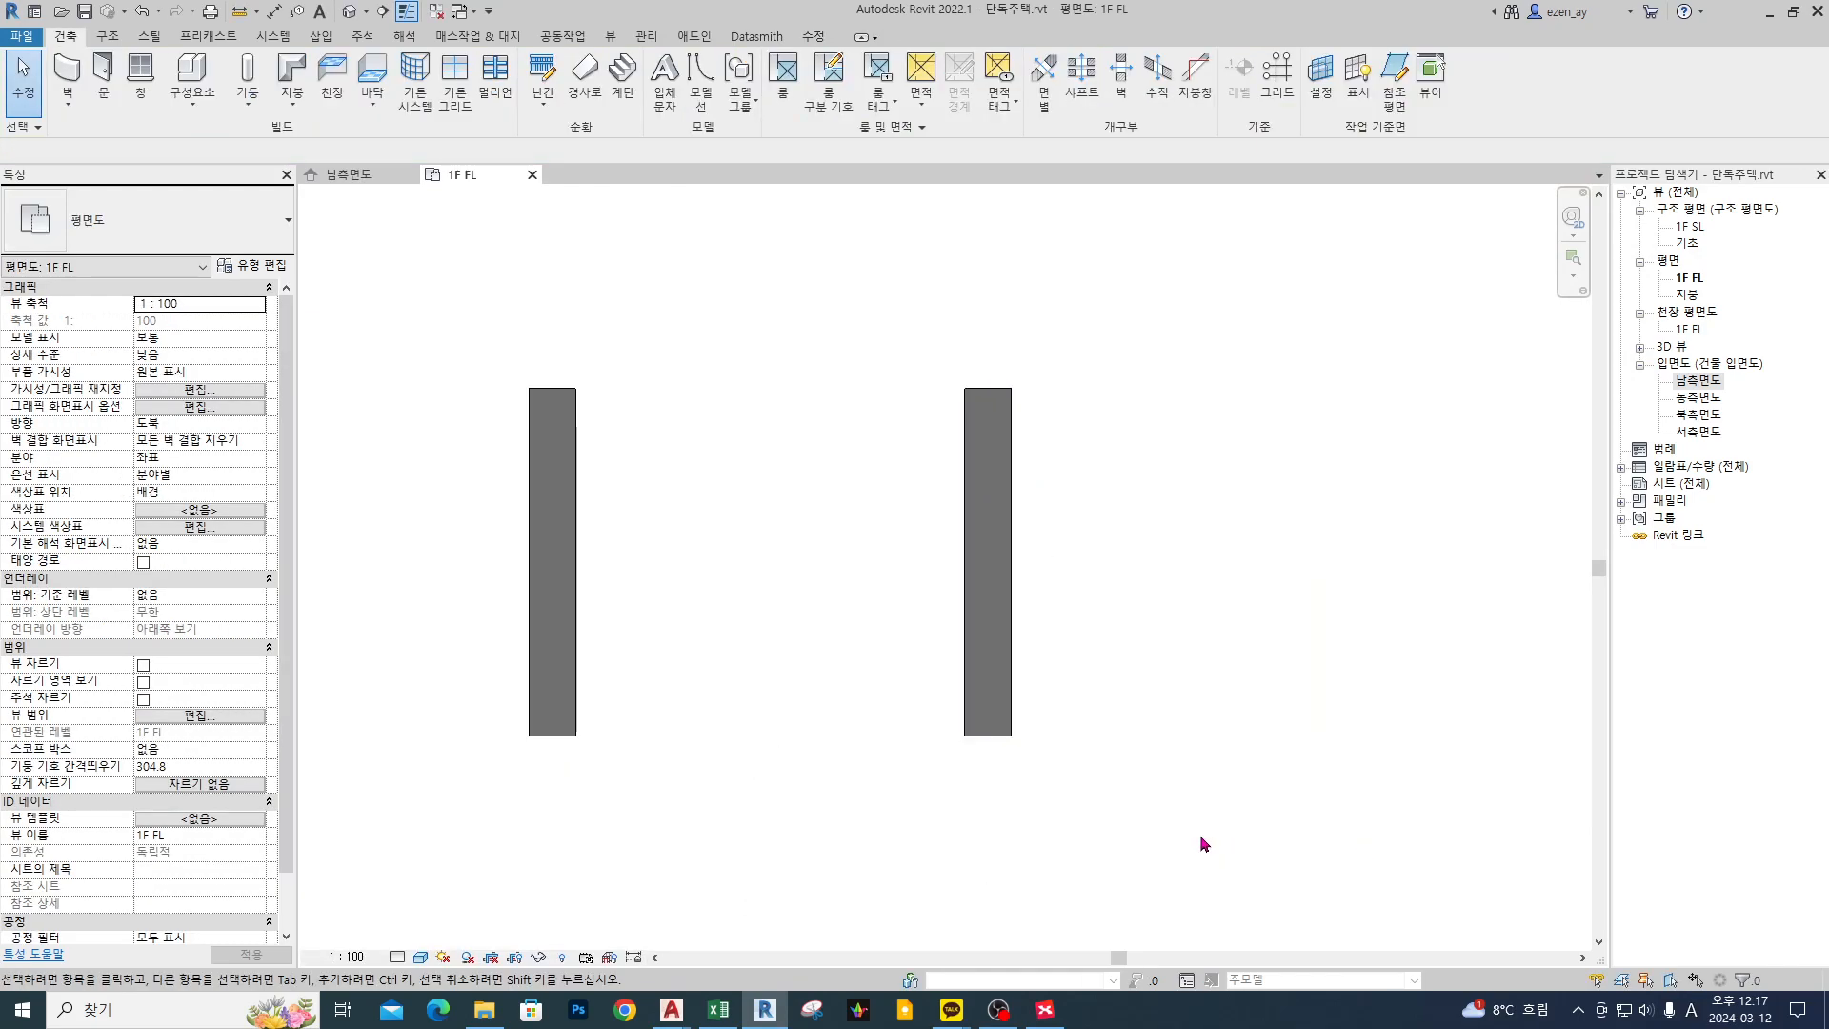
- Set the 1F FL plan view's detail level to 중간, leaving the sample walls deselected
{"action": "left_click", "coordinate": [420, 958]}
{"action": "left_click", "coordinate": [416, 917]}
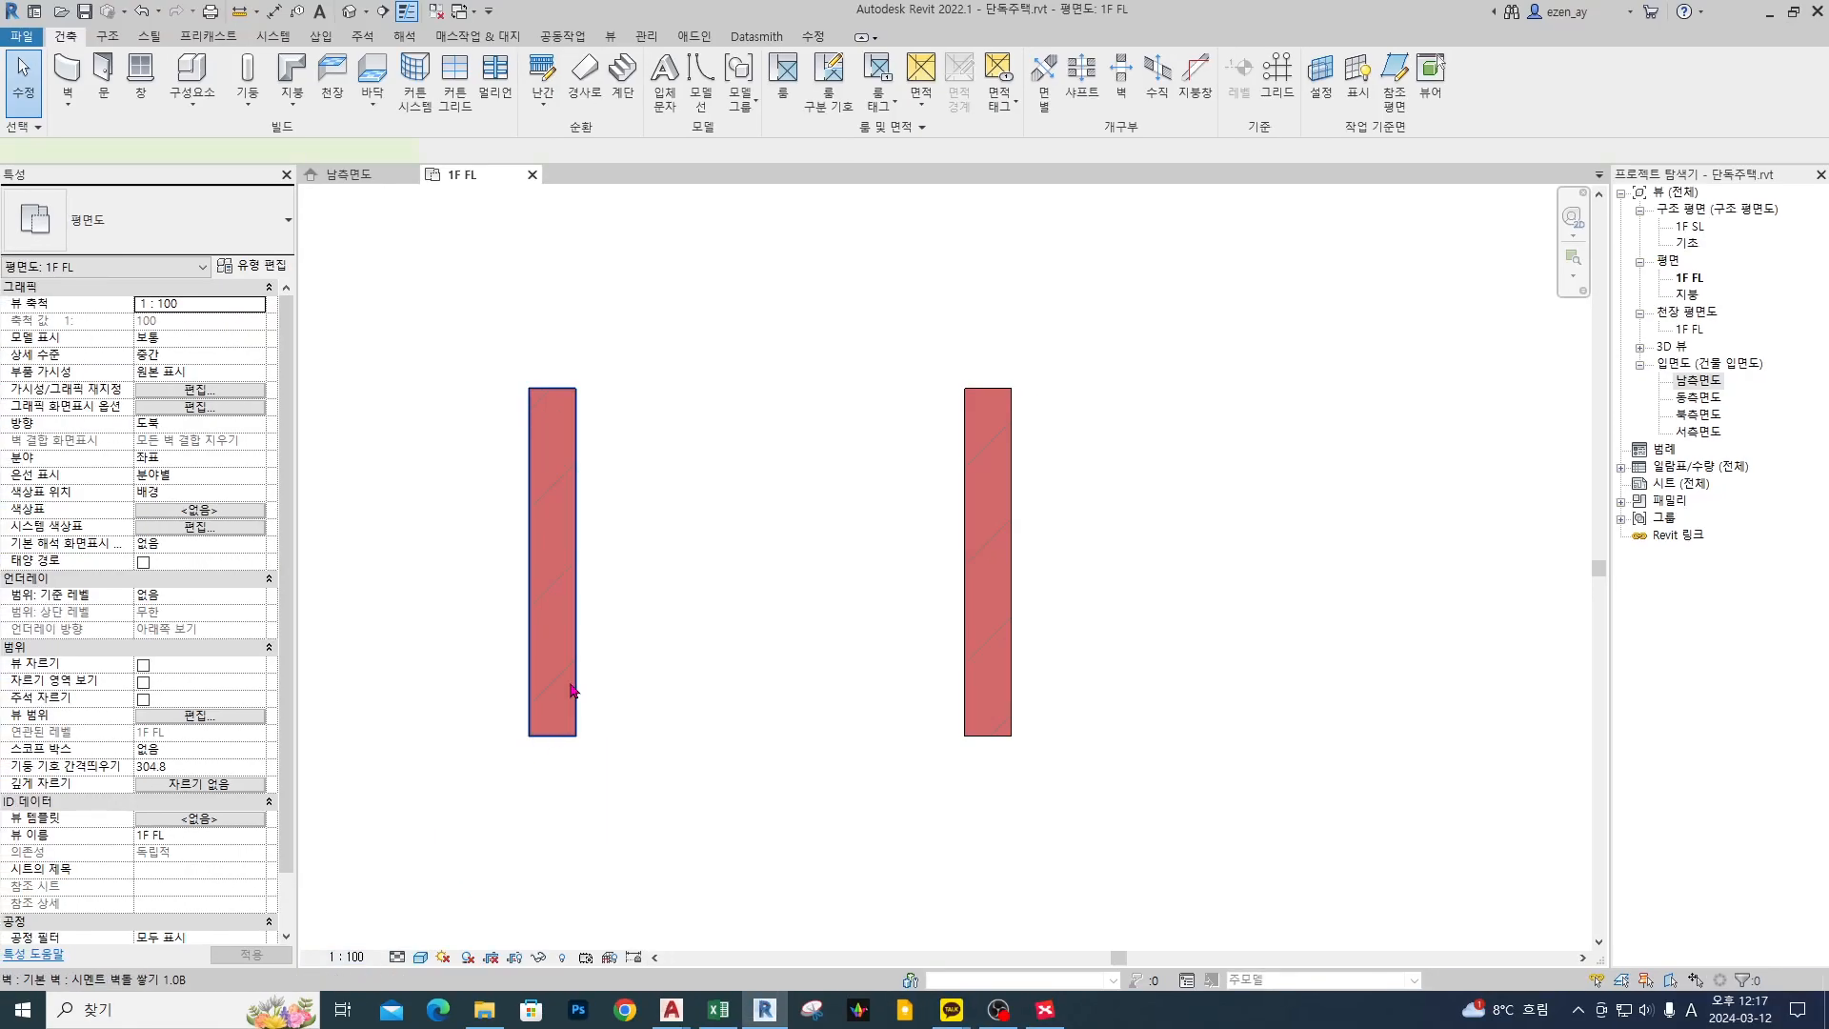
{"action": "left_click", "coordinate": [572, 691]}
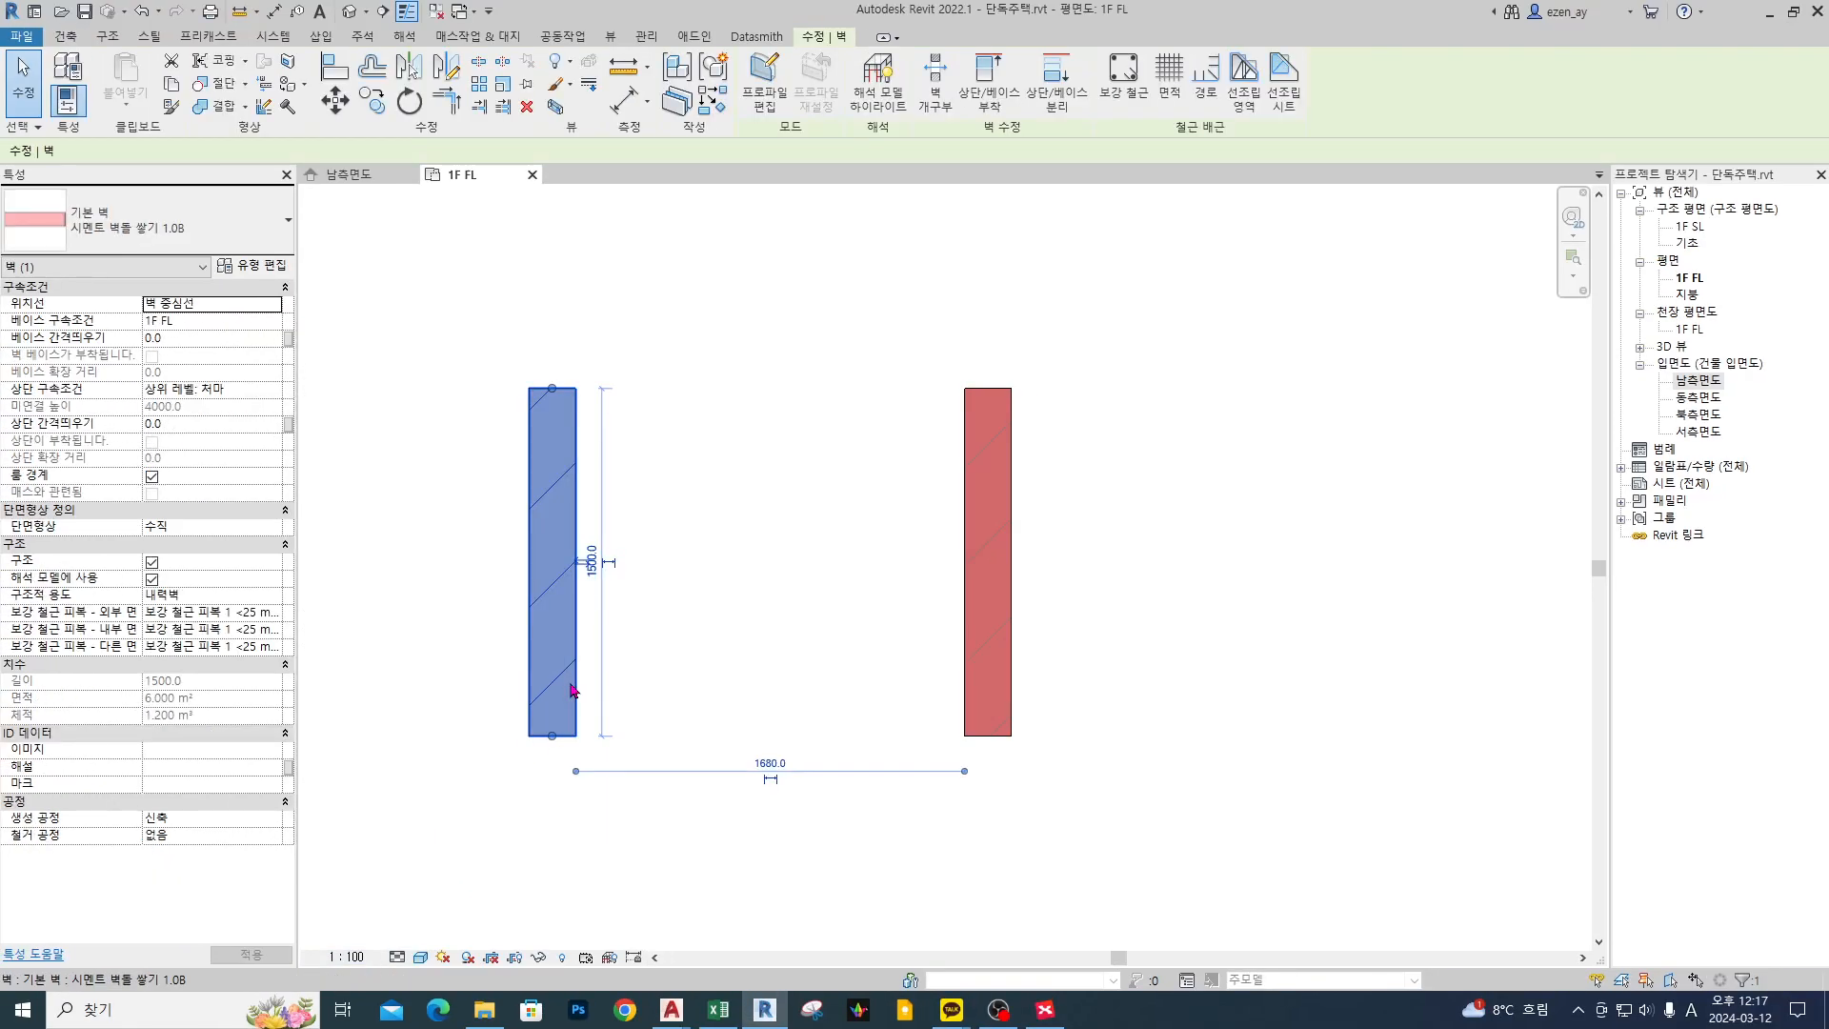
{"action": "left_click", "coordinate": [721, 649]}
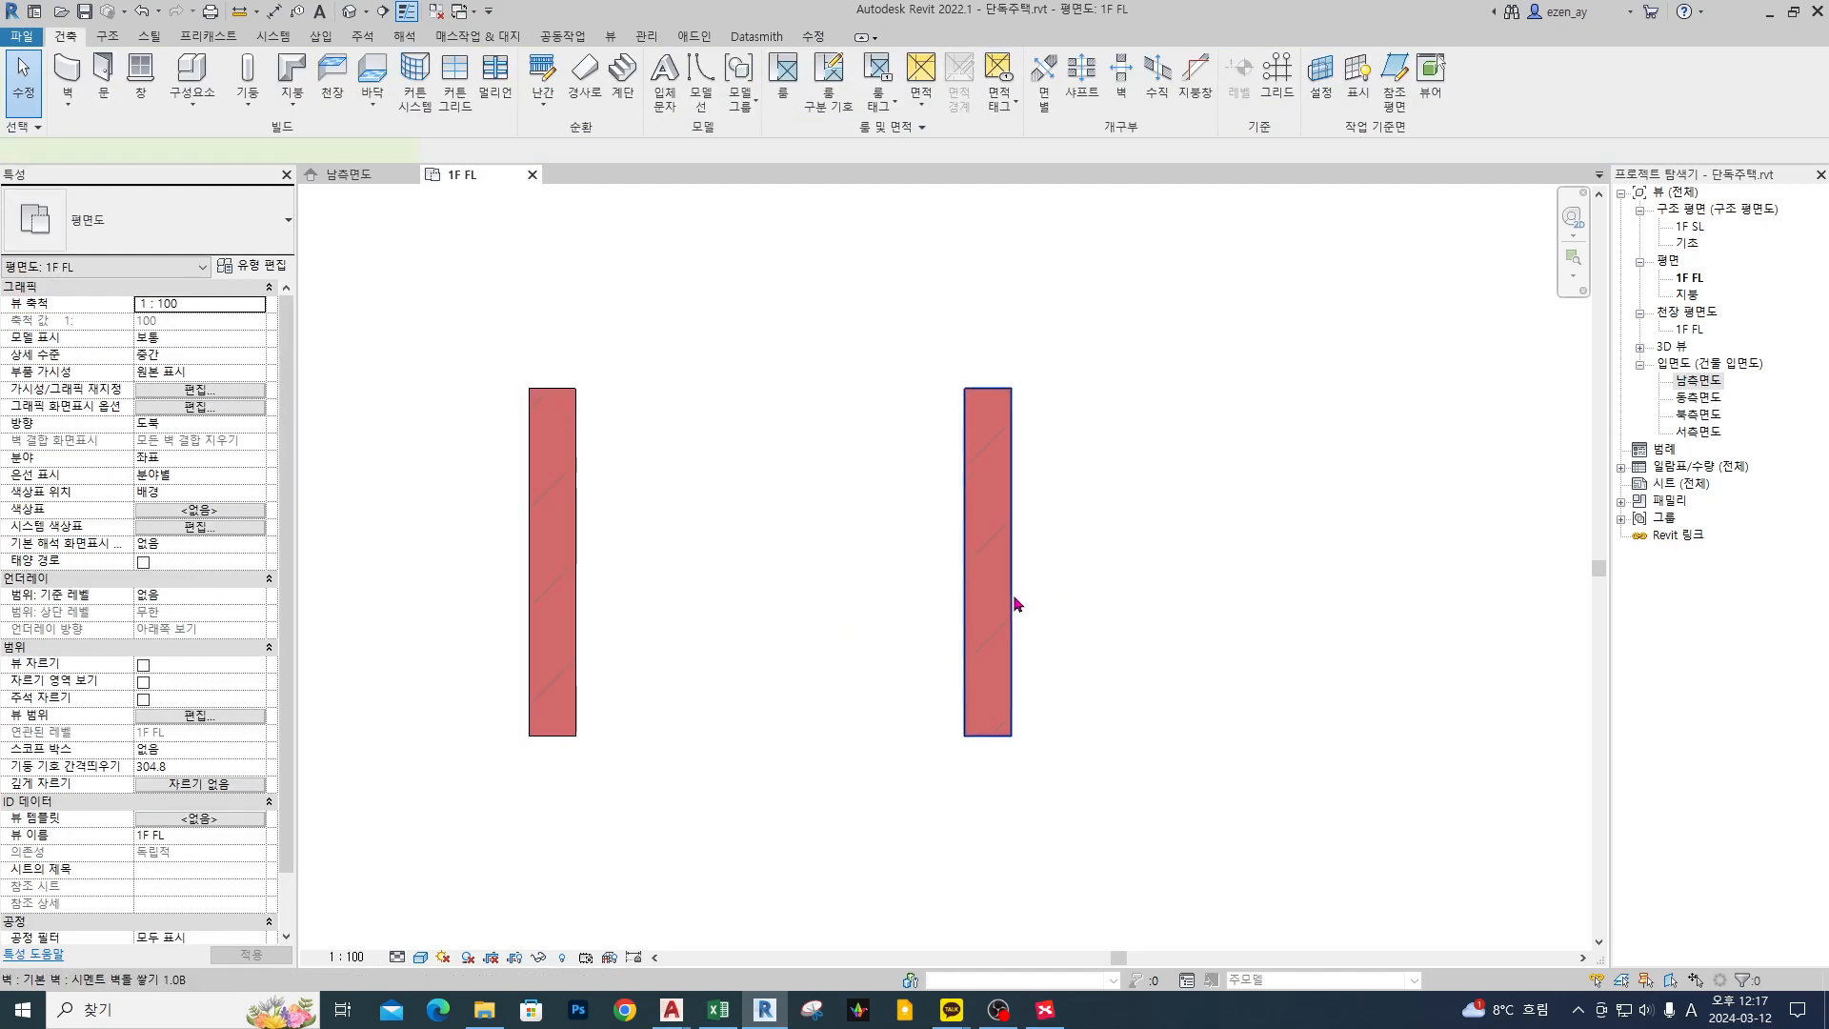
- Enable 렌더 모양 사용 for the shading of the right wall's 시멘트 벽돌 material and apply it
{"action": "left_click", "coordinate": [1009, 594]}
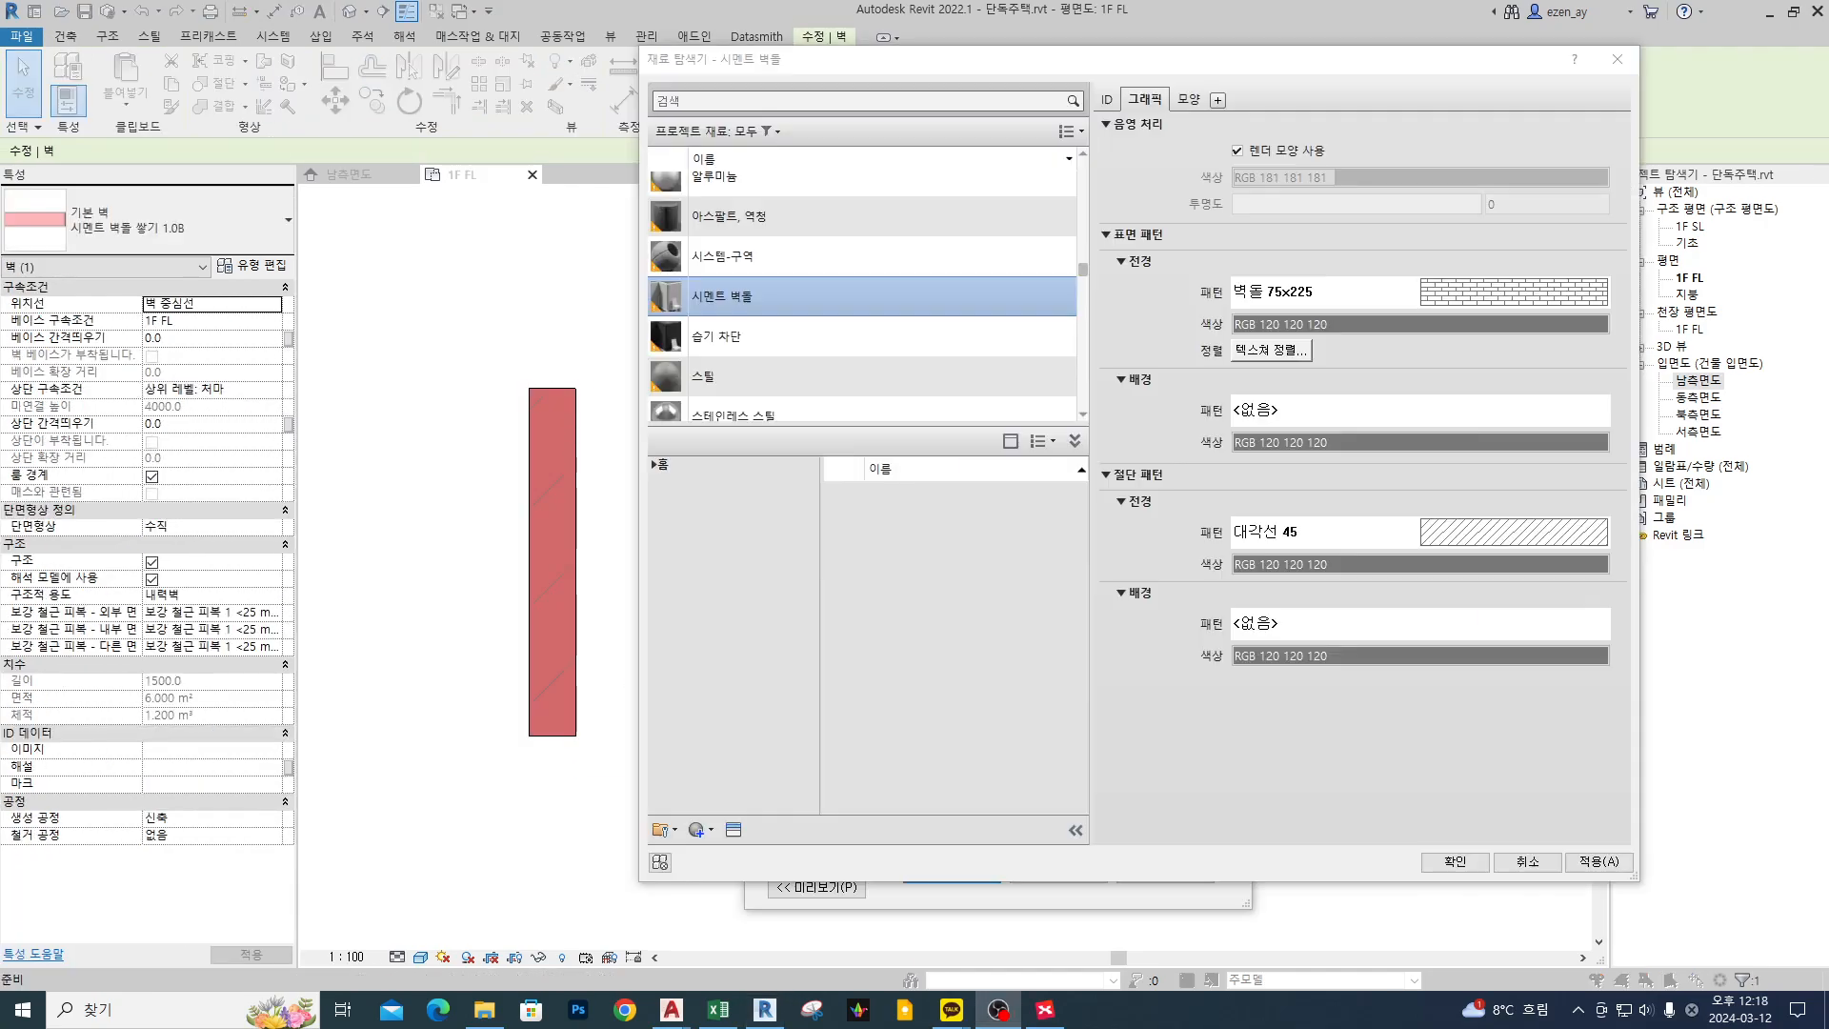
{"action": "left_click", "coordinate": [1622, 862]}
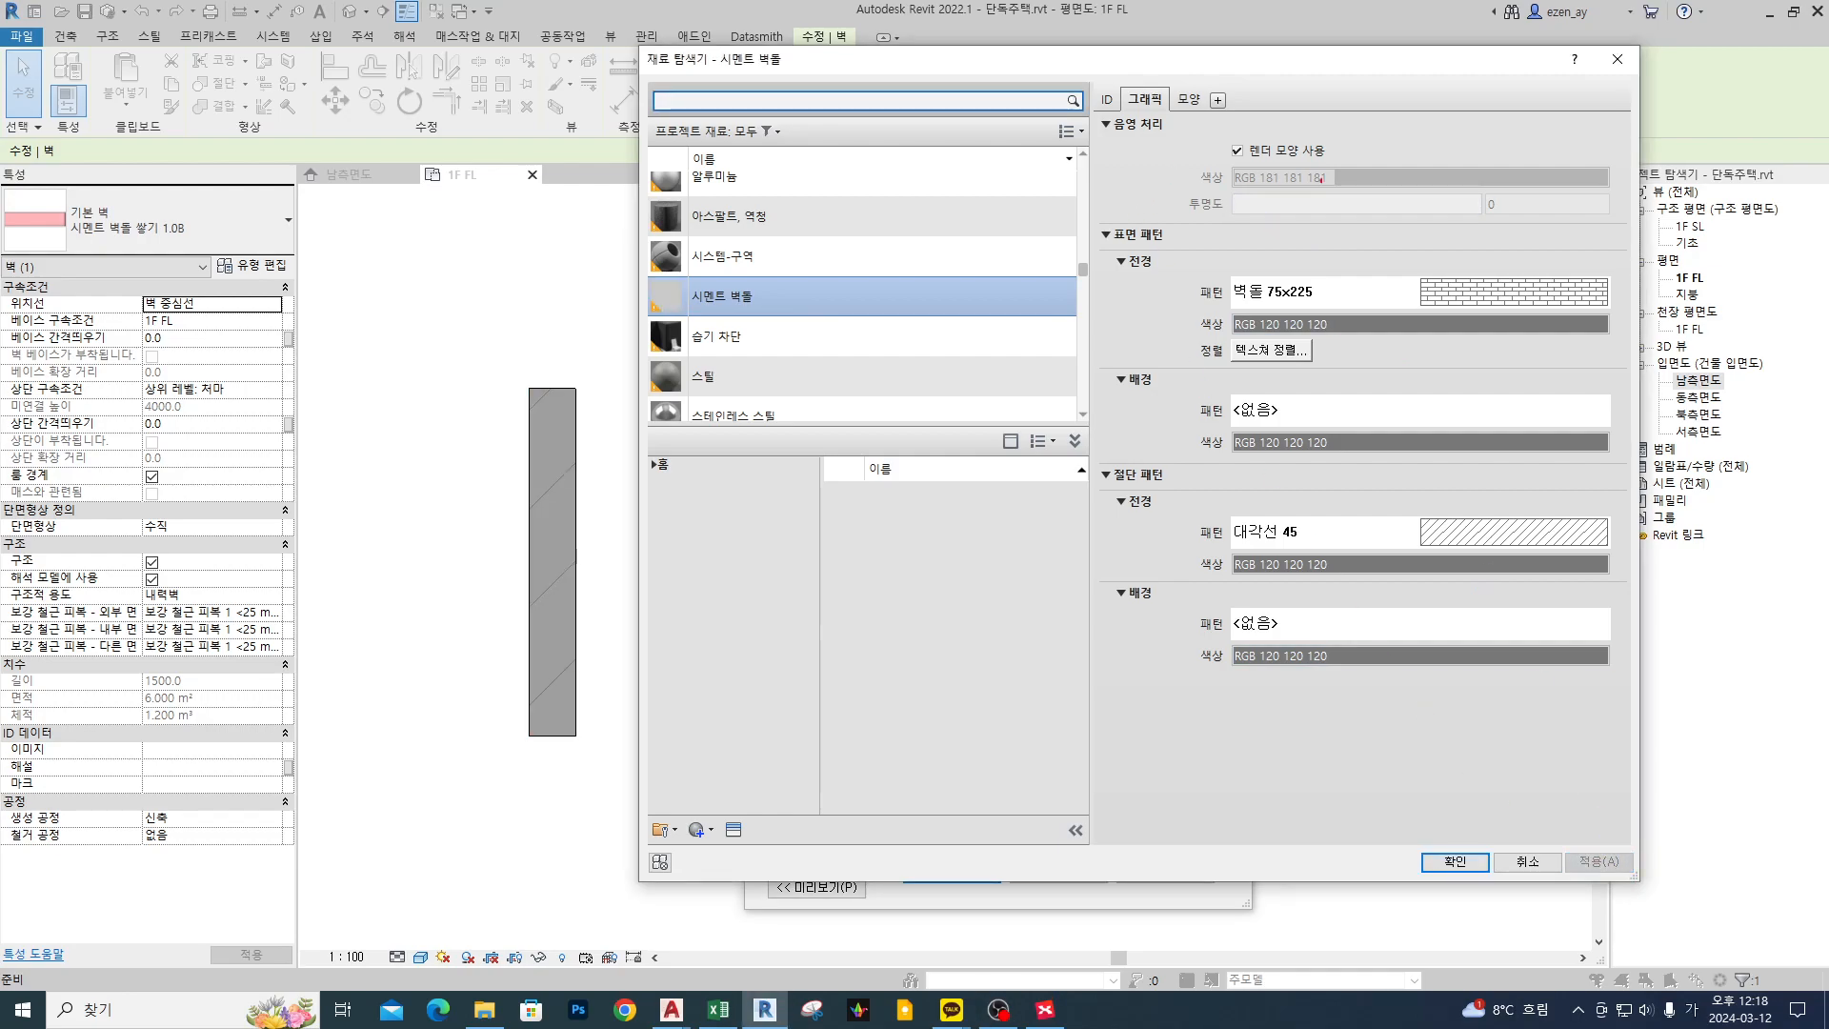
{"action": "mouse_move", "coordinate": [1380, 188]}
{"action": "left_mouse_down"}
{"action": "mouse_move", "coordinate": [1372, 152]}
{"action": "mouse_move", "coordinate": [1392, 191]}
{"action": "mouse_move", "coordinate": [1033, 233]}
{"action": "mouse_move", "coordinate": [562, 443]}
{"action": "mouse_move", "coordinate": [592, 450]}
{"action": "left_mouse_up"}
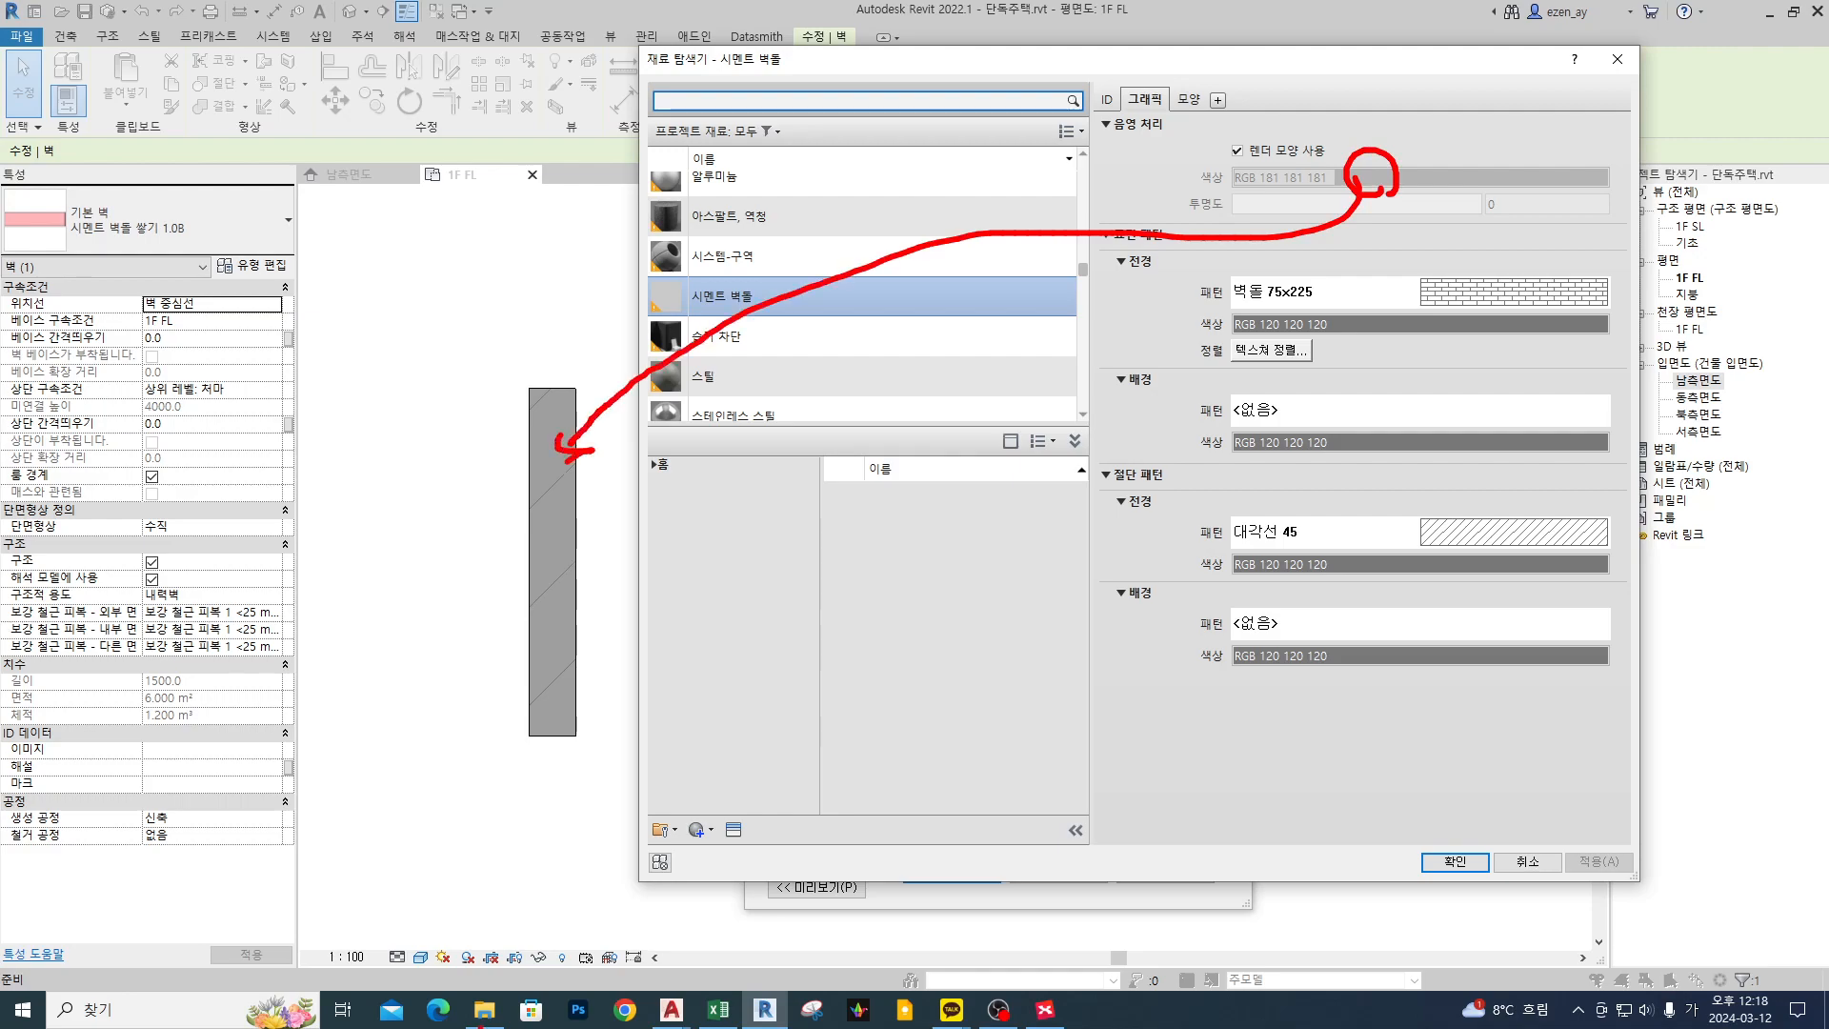
{"action": "left_click_drag", "start_coordinate": [406, 939], "coordinate": [435, 978]}
{"action": "mouse_move", "coordinate": [547, 408]}
{"action": "left_mouse_down"}
{"action": "mouse_move", "coordinate": [539, 390]}
{"action": "mouse_move", "coordinate": [549, 409]}
{"action": "left_mouse_up"}
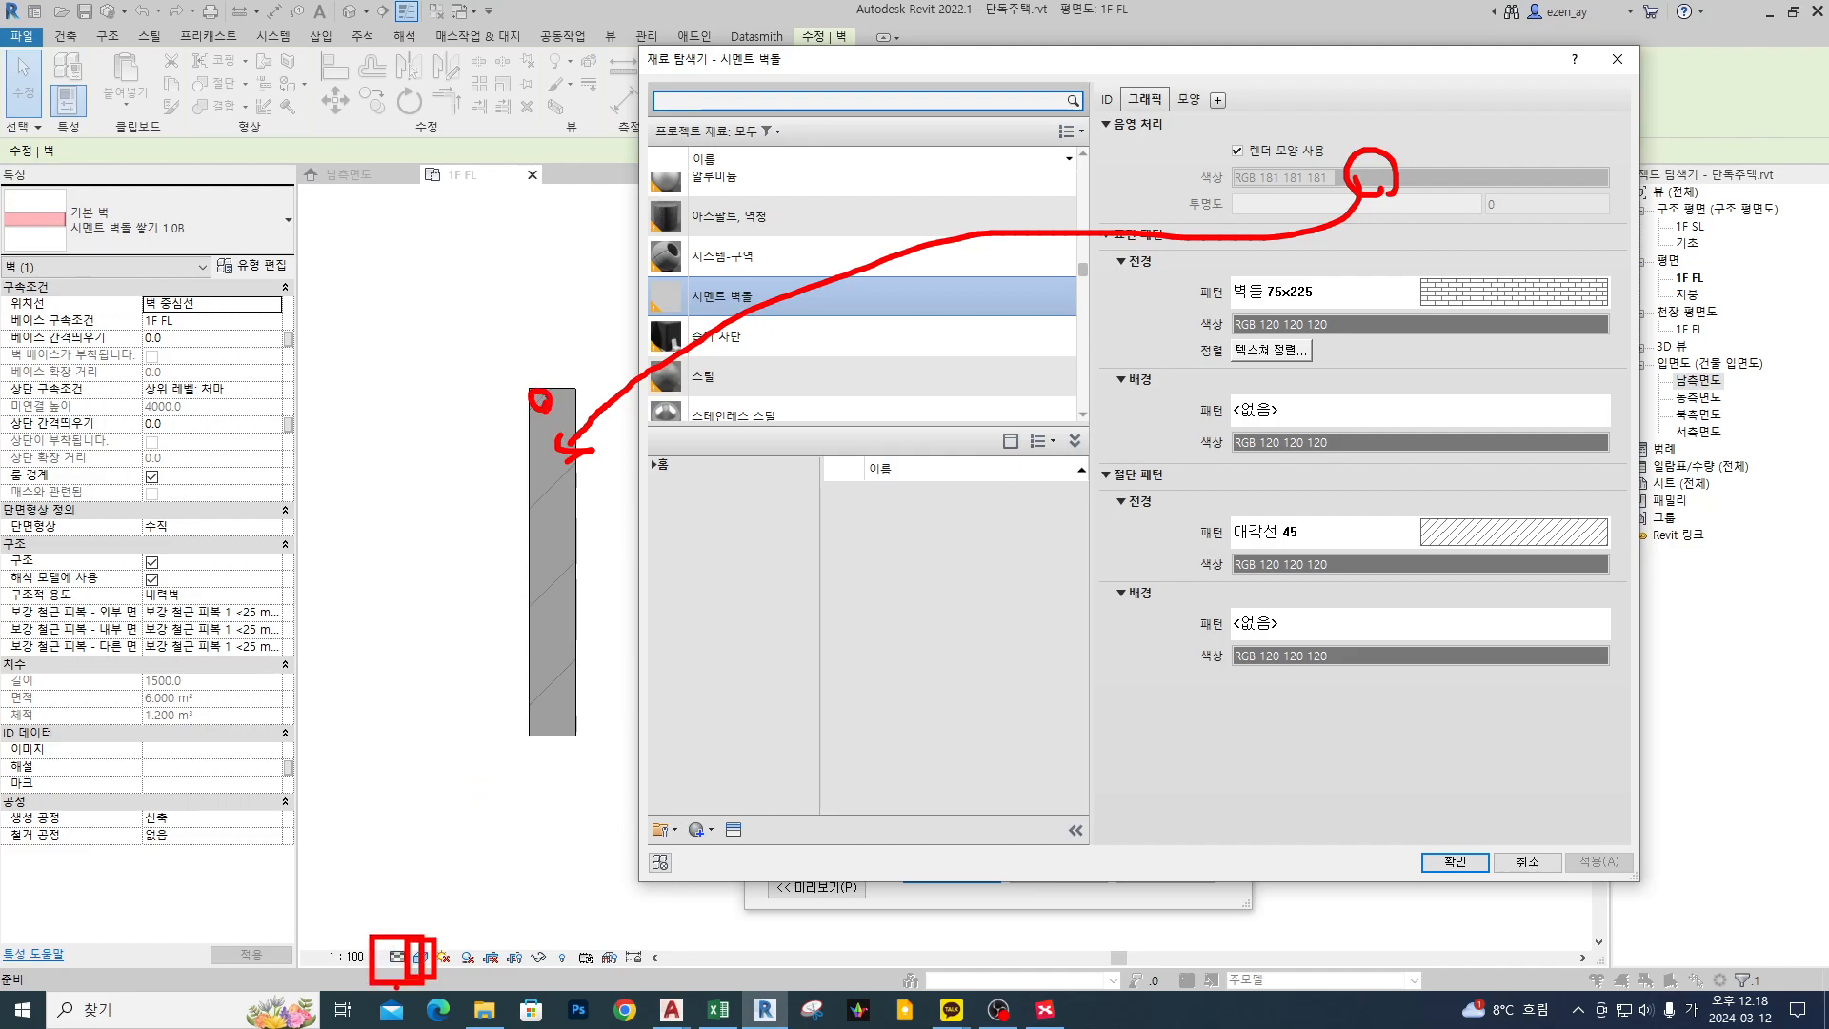
{"action": "key", "text": "Escape"}
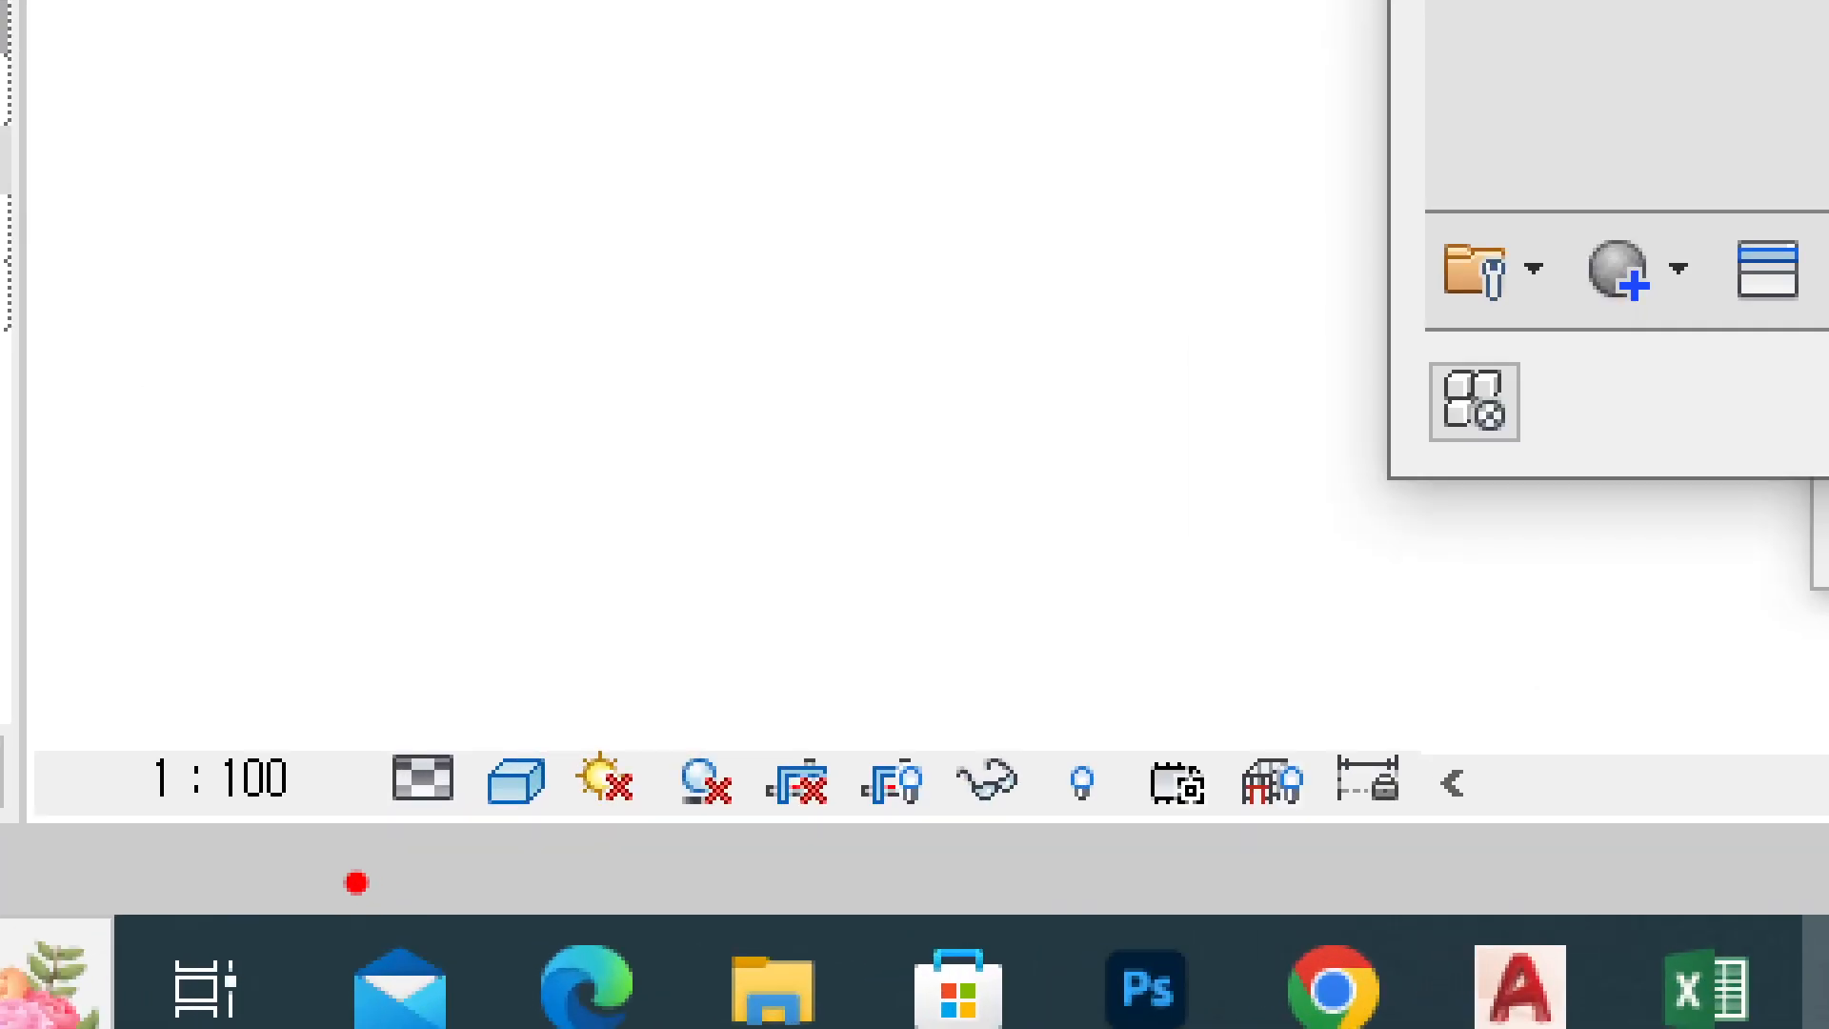
{"action": "left_click_drag", "start_coordinate": [377, 982], "coordinate": [414, 927]}
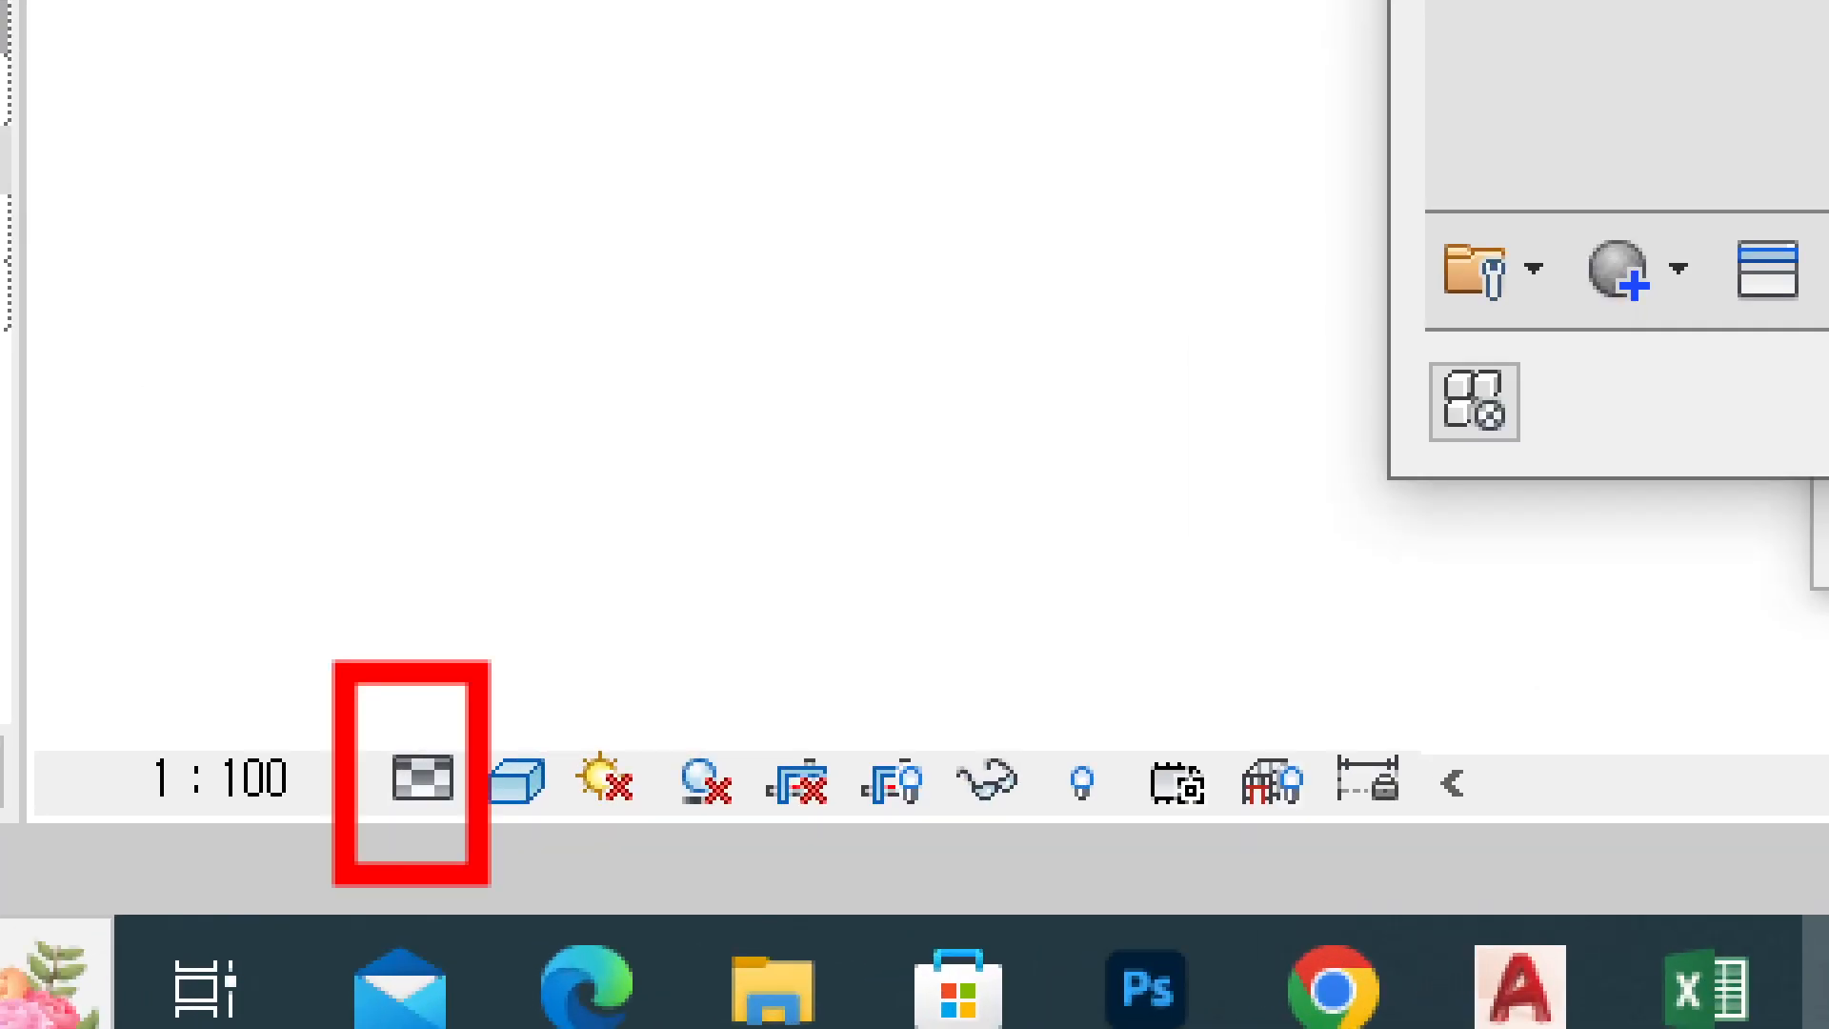
- Accept the 시멘트 벽돌 material, structure and type changes and deselect the right wall
{"action": "key", "text": "Escape"}
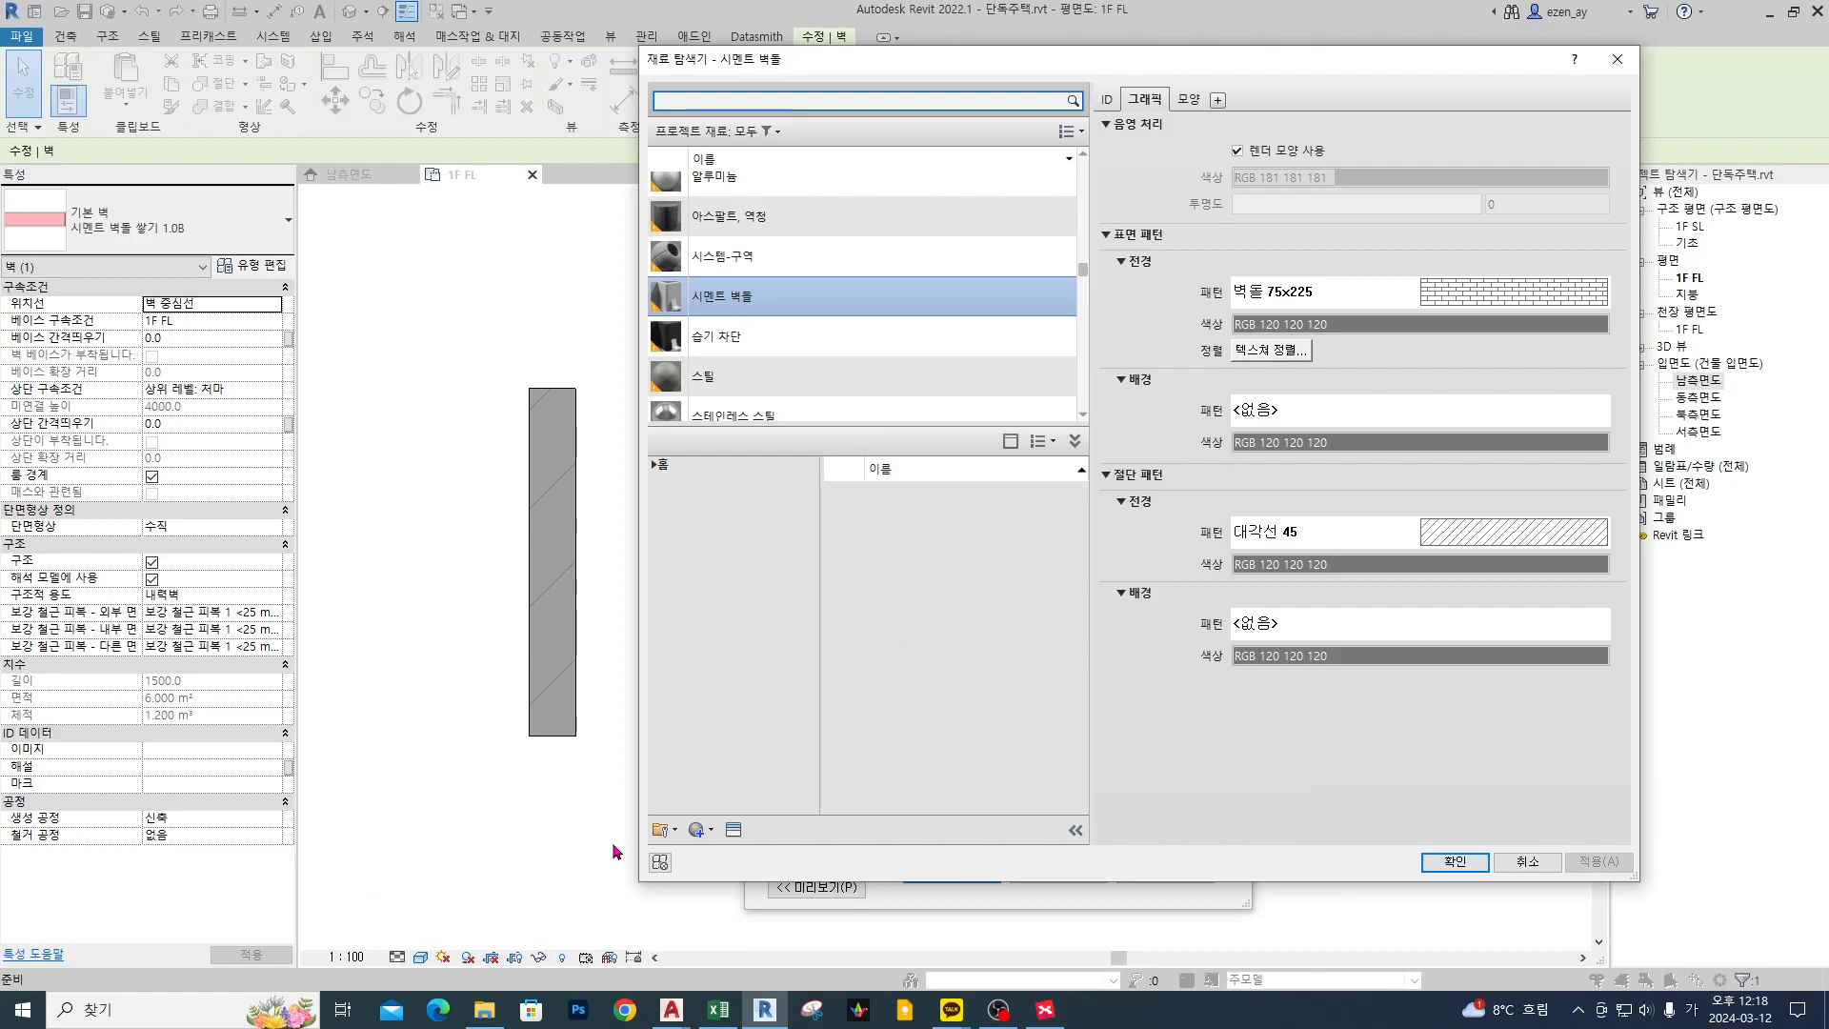
{"action": "left_click", "coordinate": [1454, 861]}
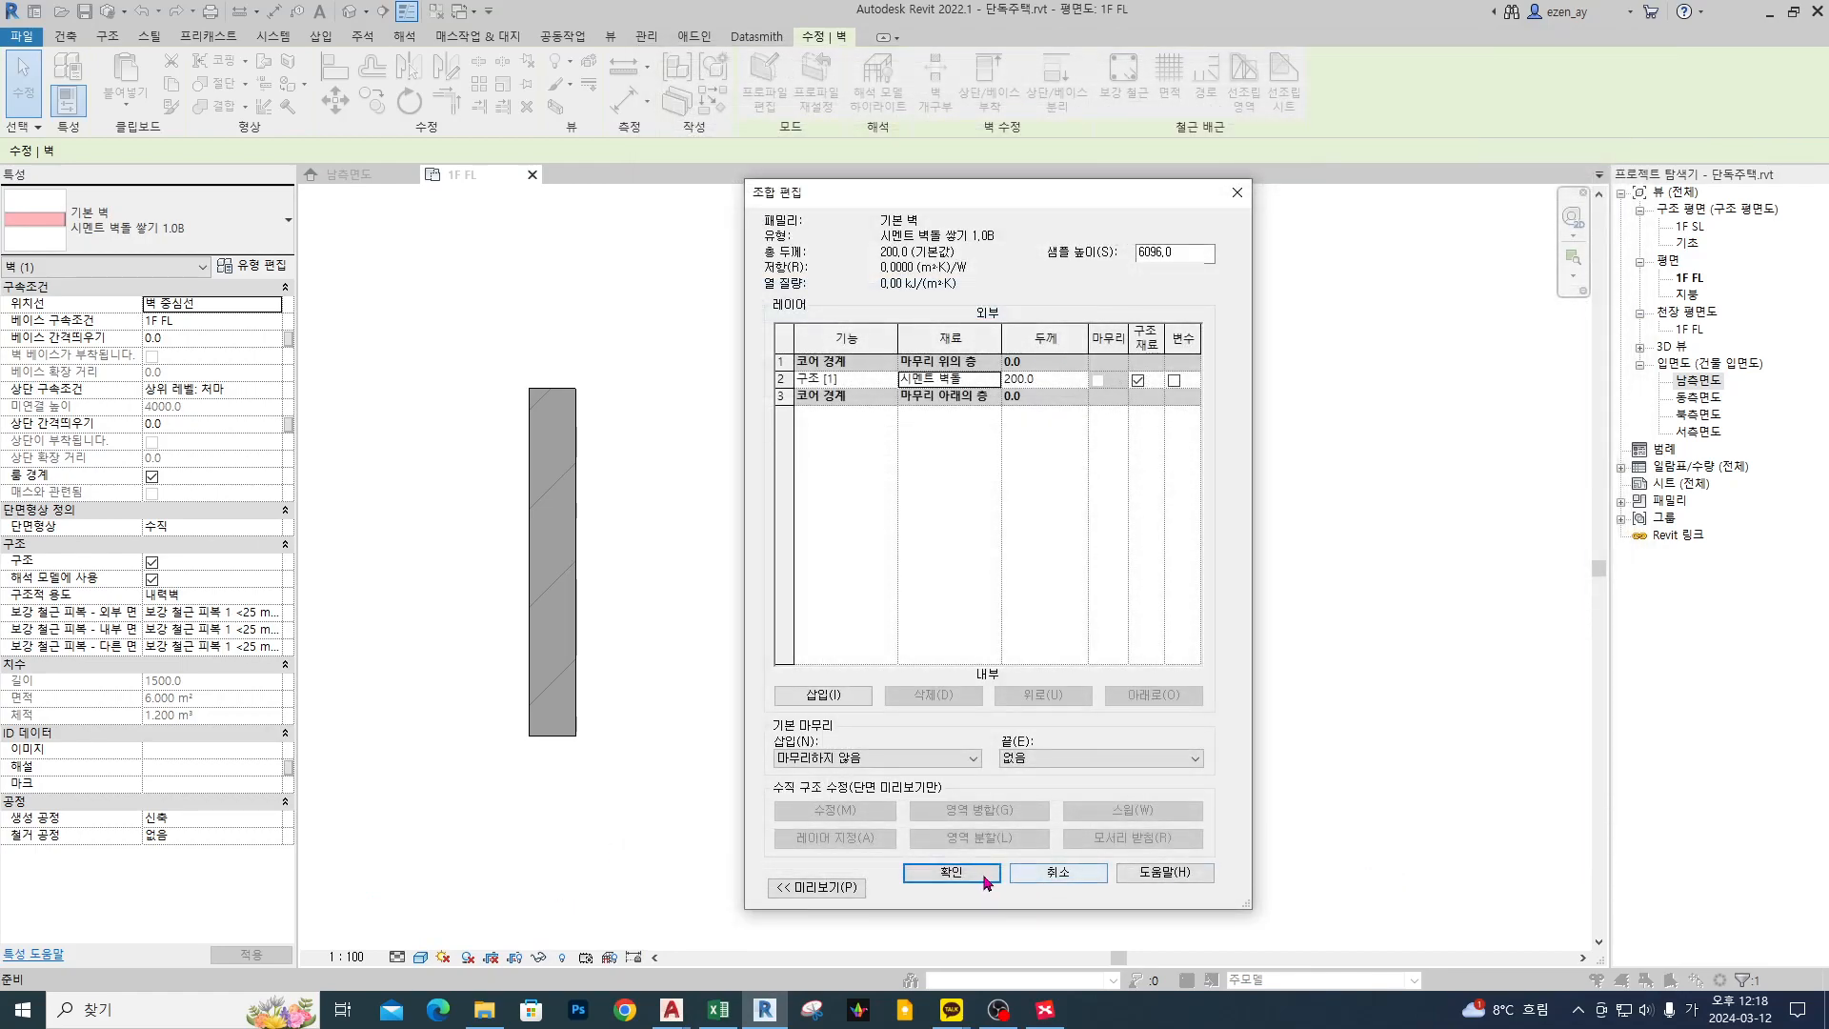
{"action": "left_click", "coordinate": [952, 876]}
{"action": "left_click", "coordinate": [1186, 886]}
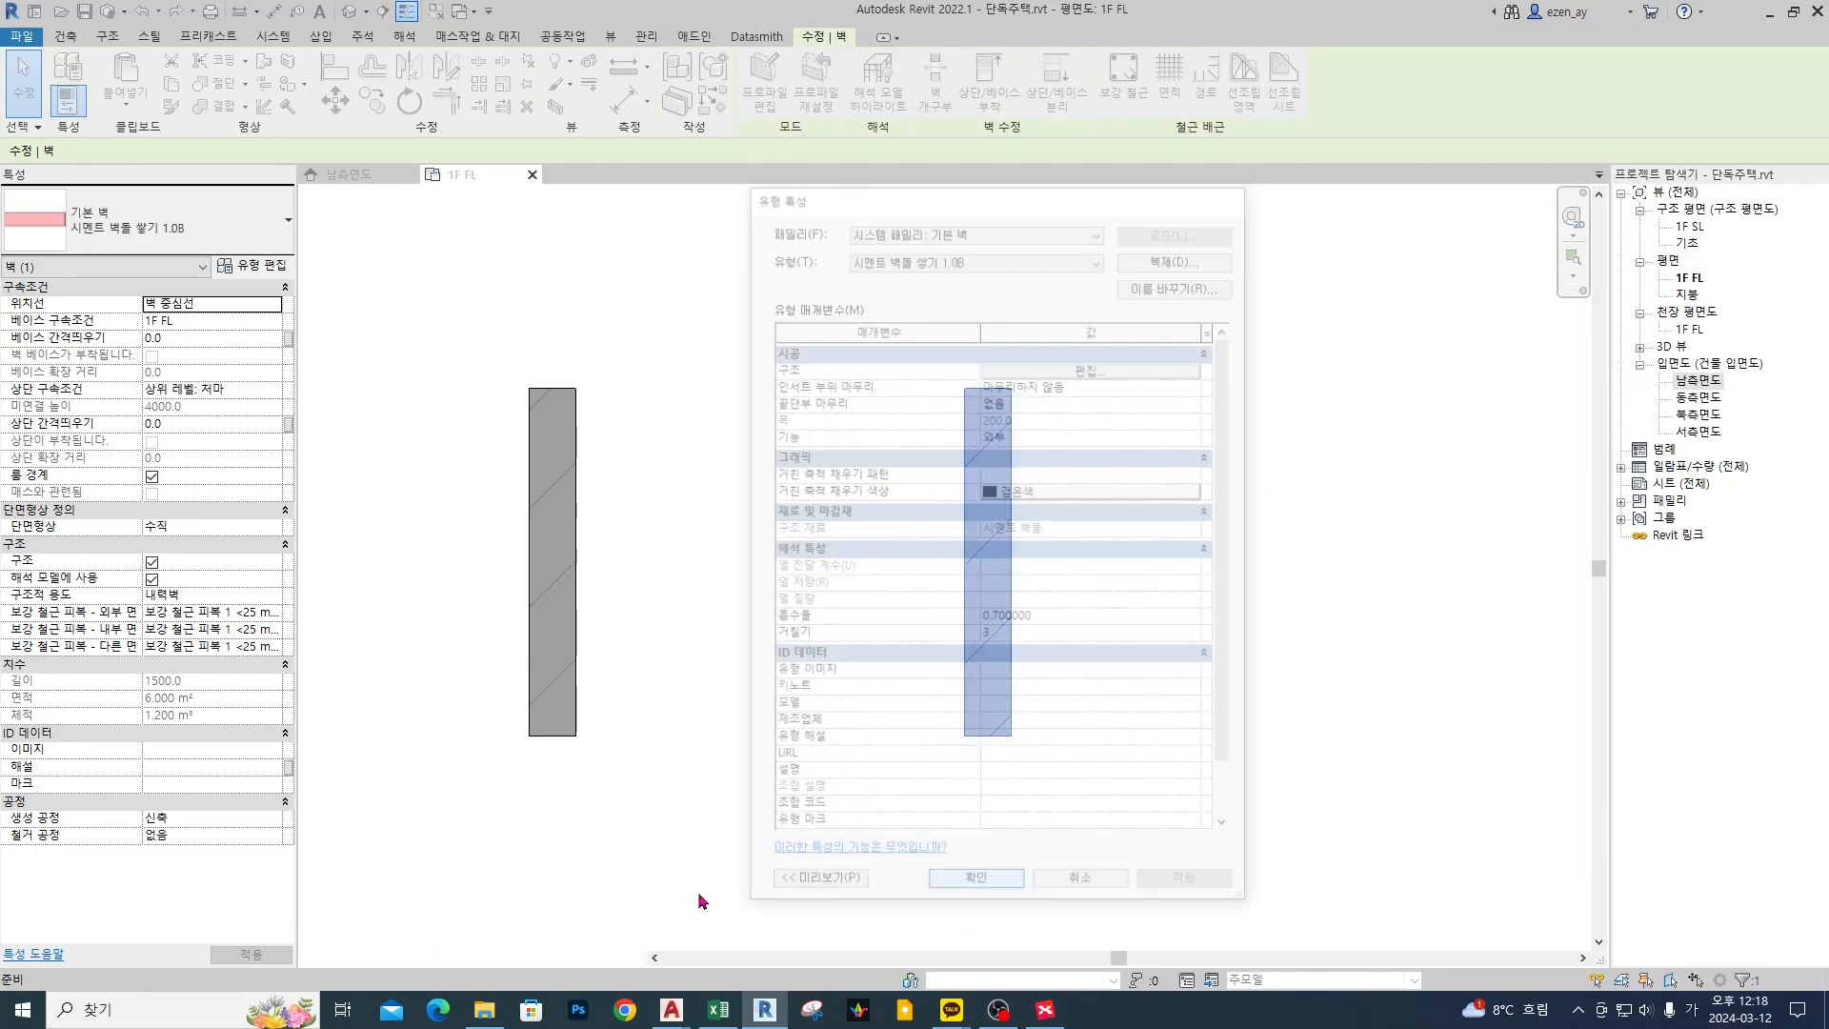
{"action": "left_click", "coordinate": [469, 937]}
{"action": "left_click", "coordinate": [397, 956]}
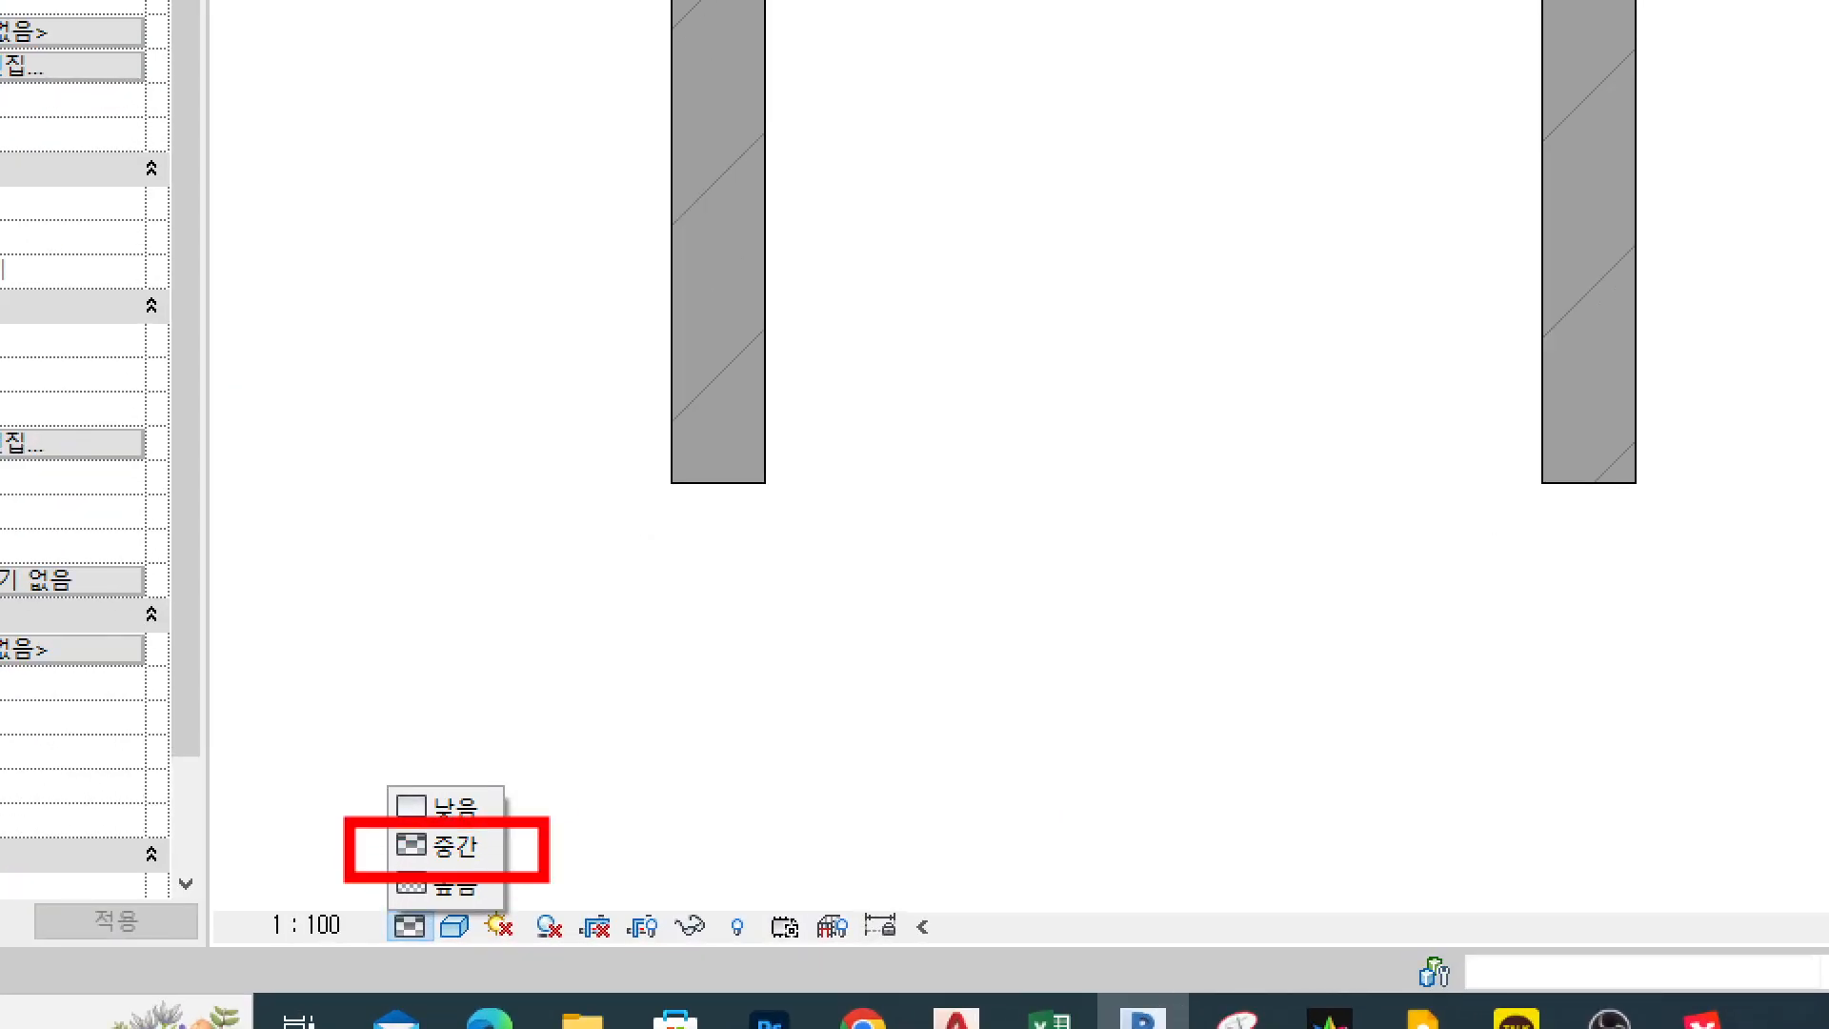
{"action": "left_click_drag", "start_coordinate": [730, 363], "coordinate": [717, 370]}
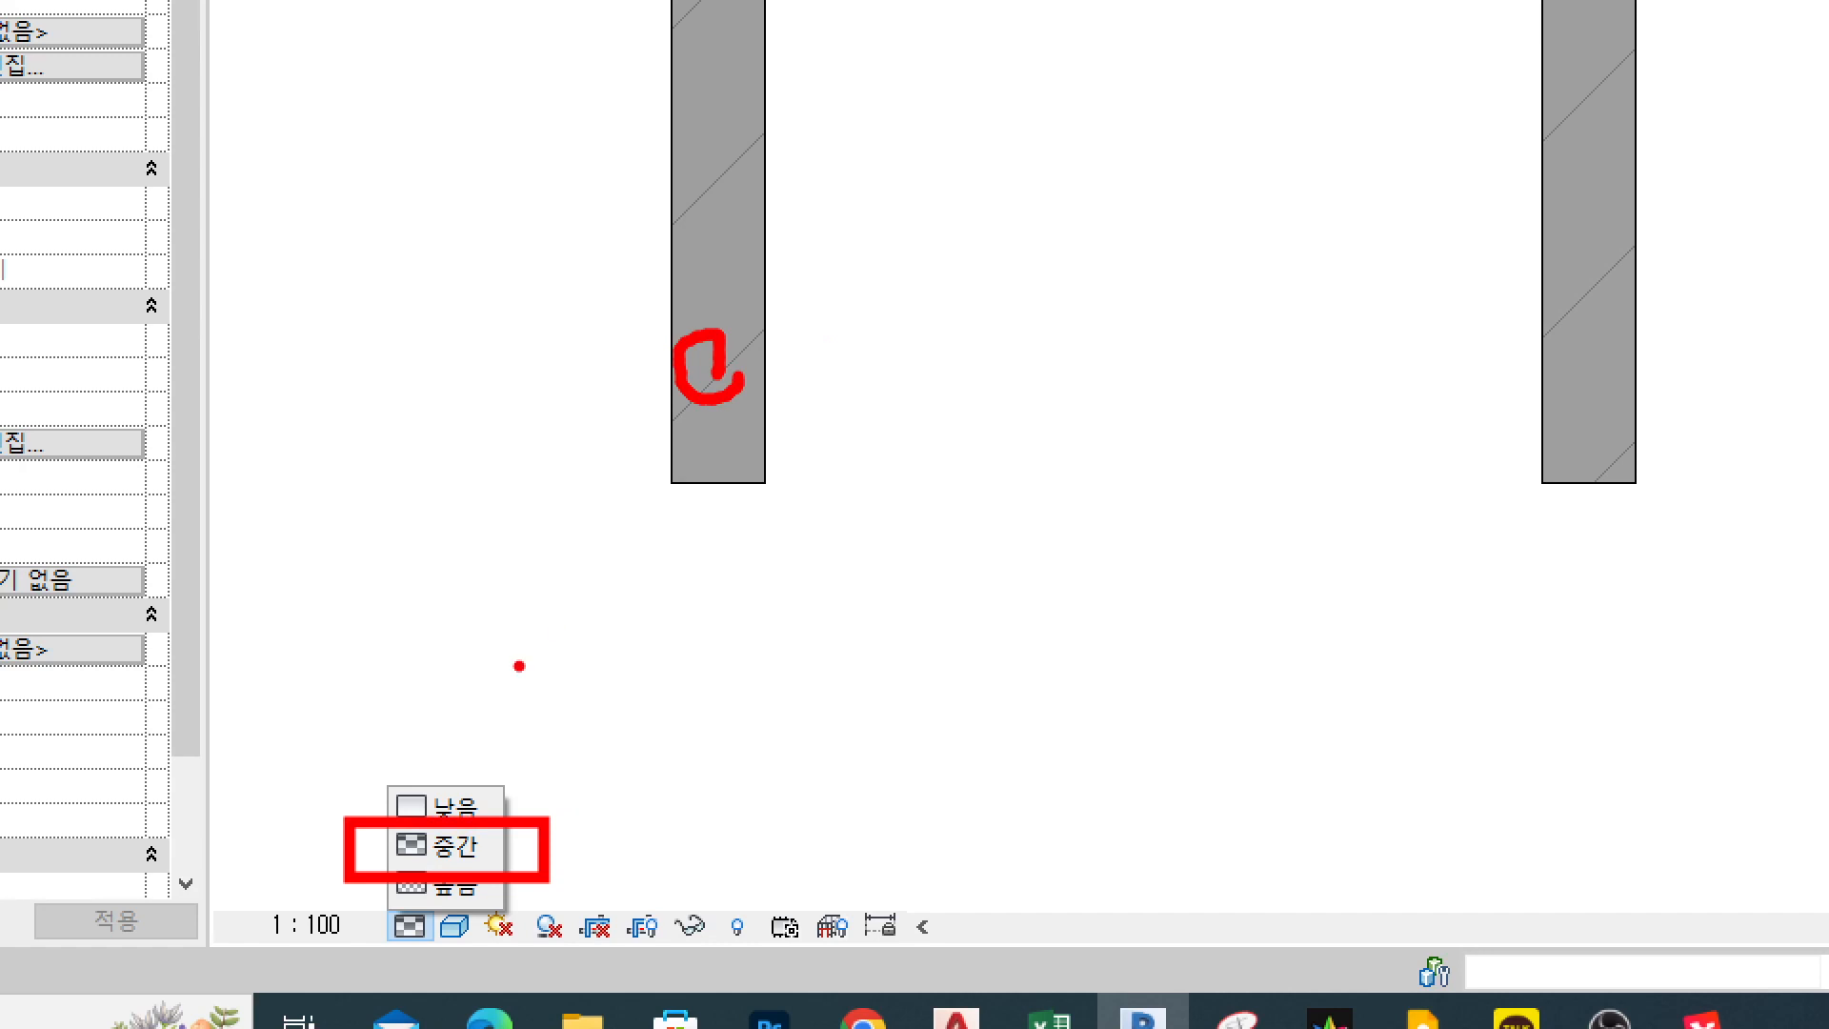
{"action": "mouse_move", "coordinate": [360, 950]}
{"action": "left_mouse_down"}
{"action": "mouse_move", "coordinate": [276, 887]}
{"action": "mouse_move", "coordinate": [332, 960]}
{"action": "left_mouse_up"}
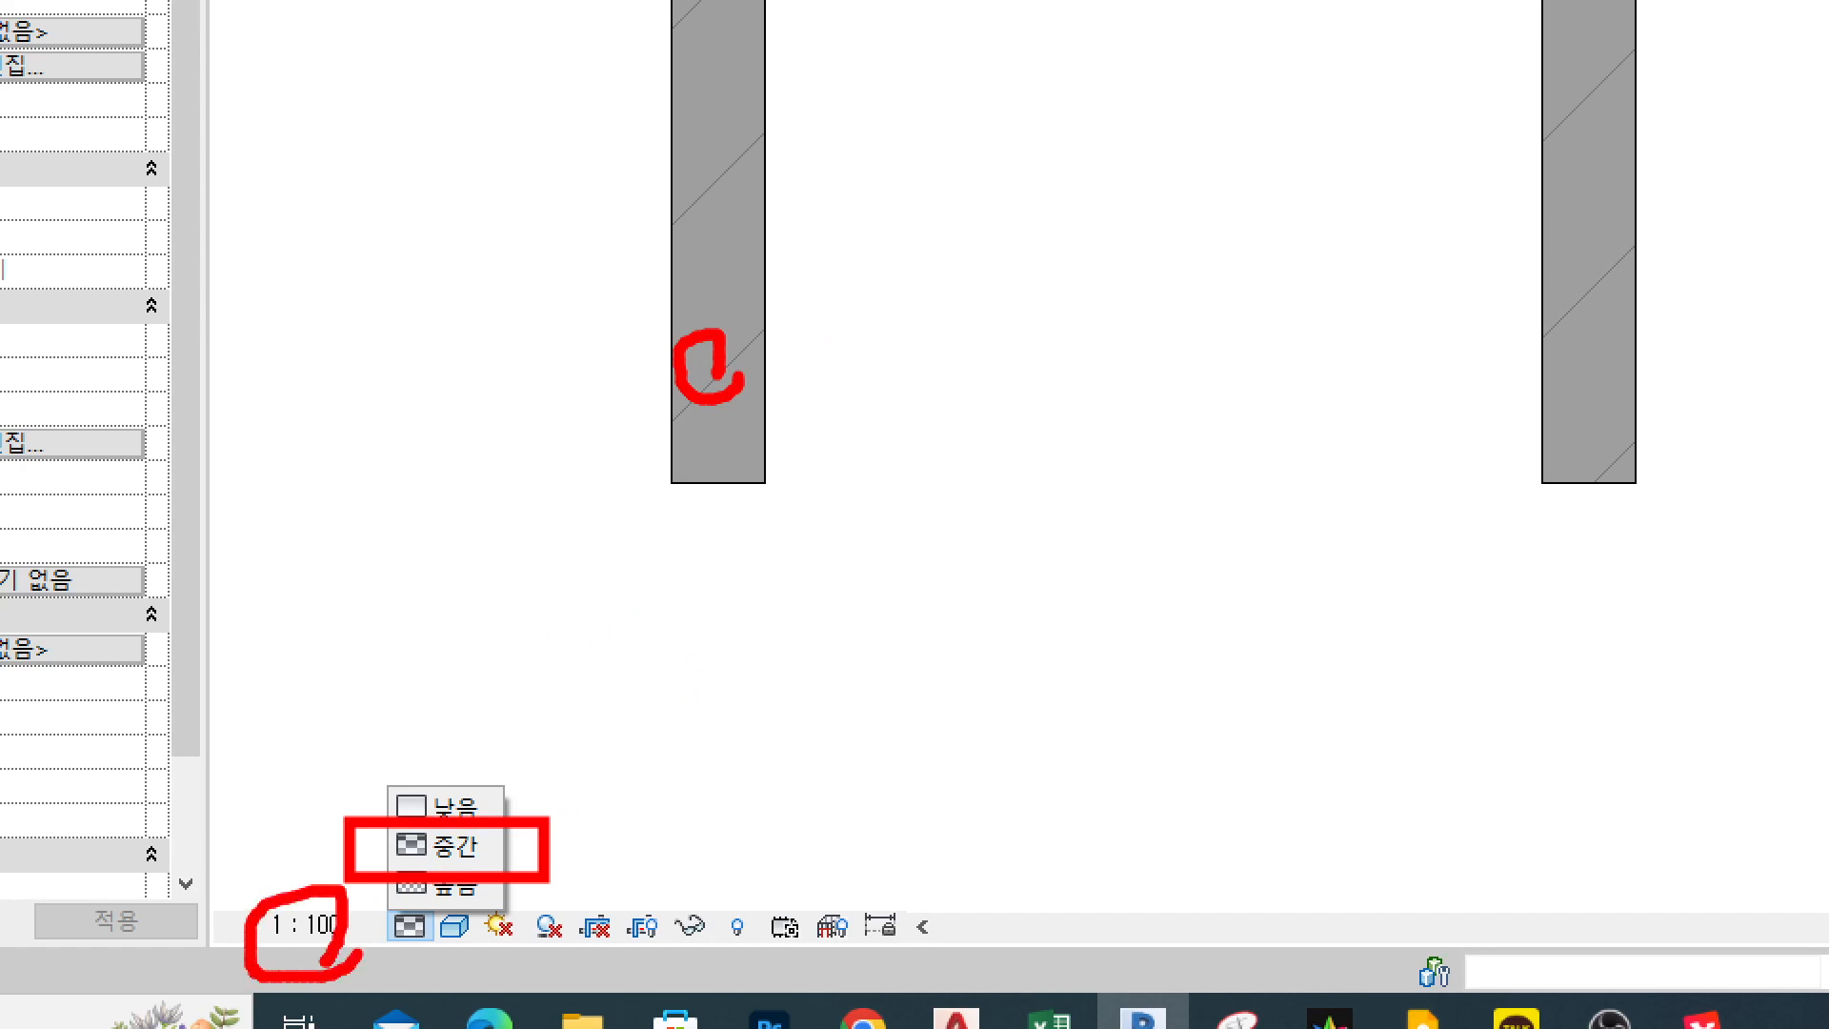
{"action": "key", "text": "Escape"}
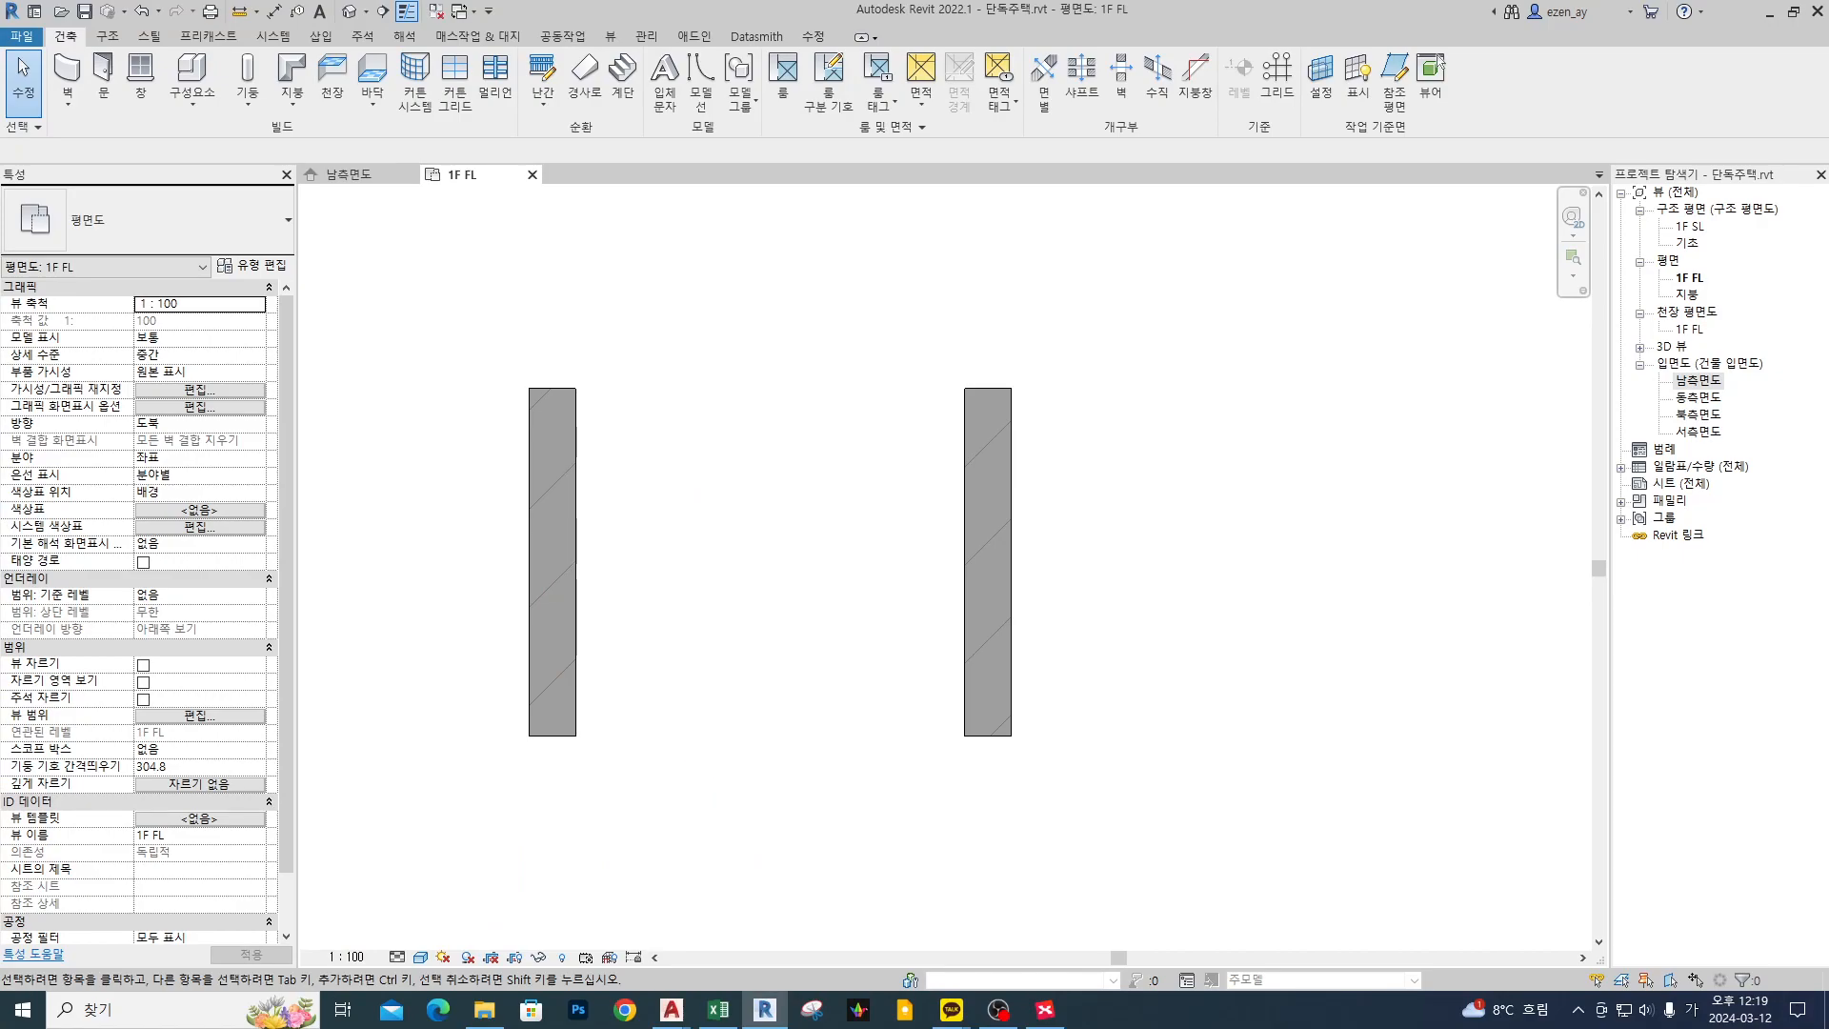
- Select the right wall, review its type properties, and close them without making changes
{"action": "middle_click_drag", "start_coordinate": [637, 474], "coordinate": [705, 467]}
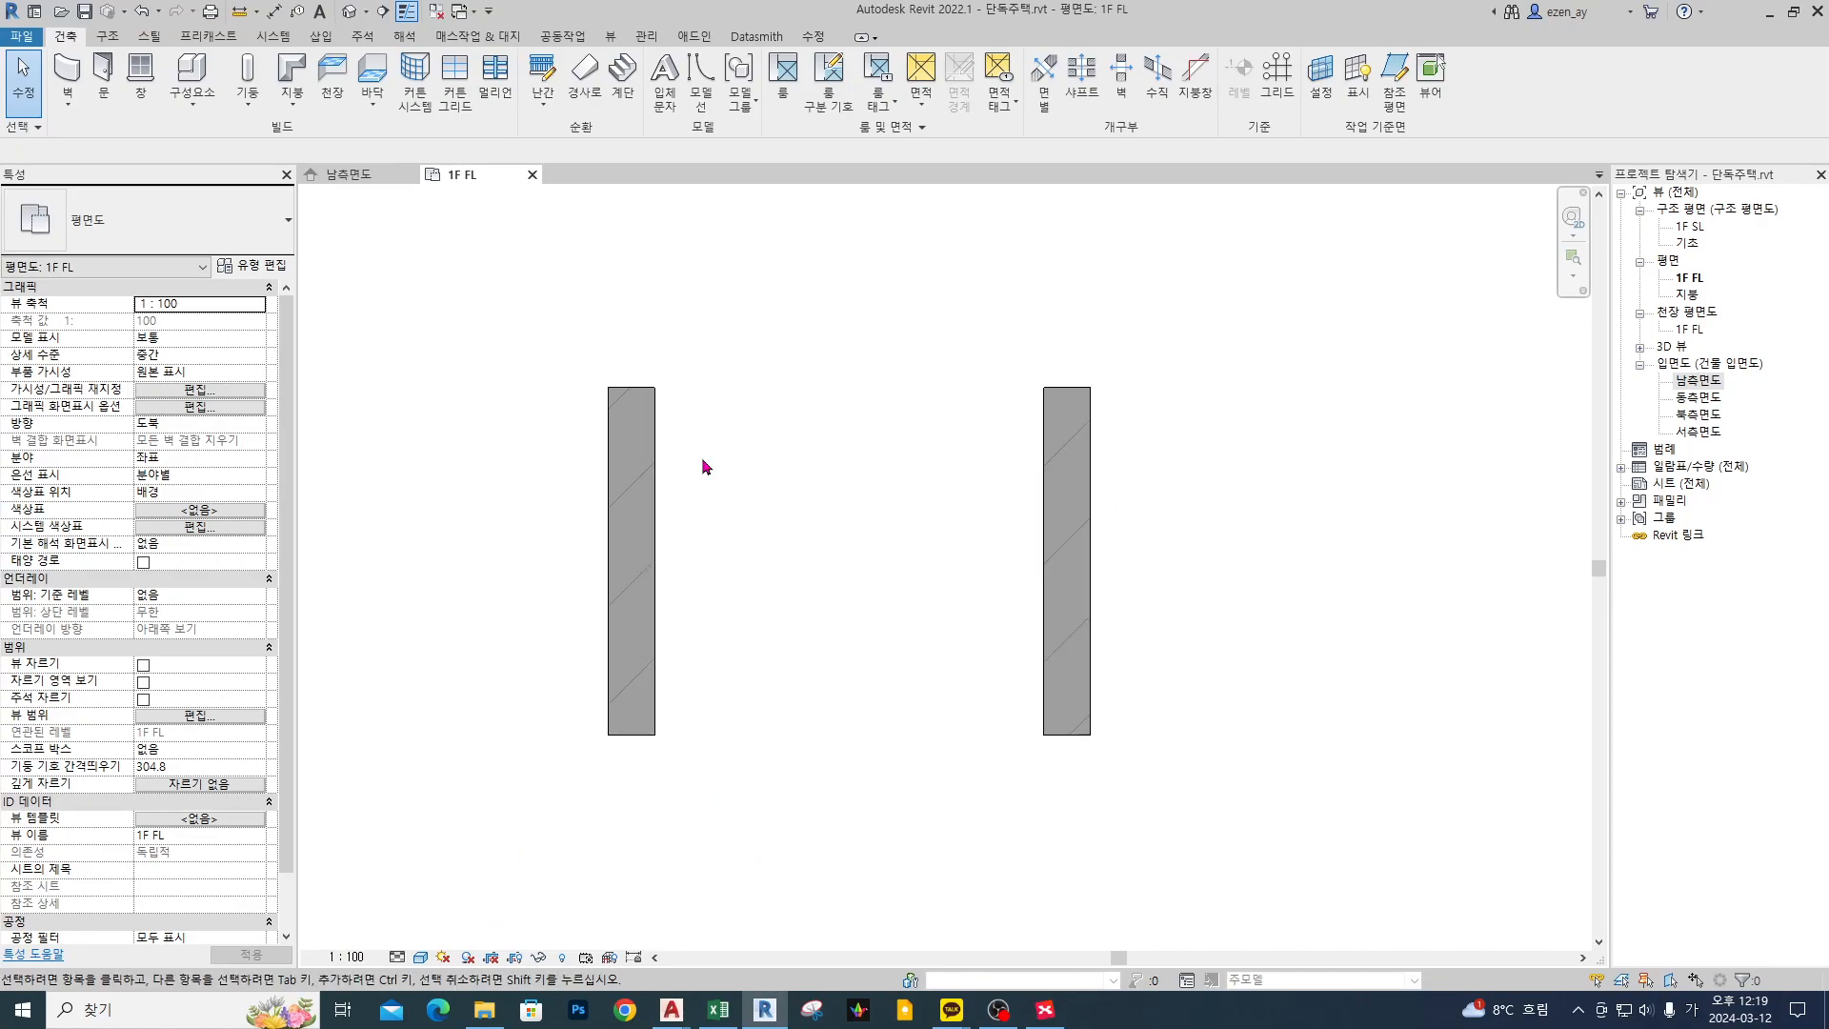
{"action": "left_click", "coordinate": [1088, 523]}
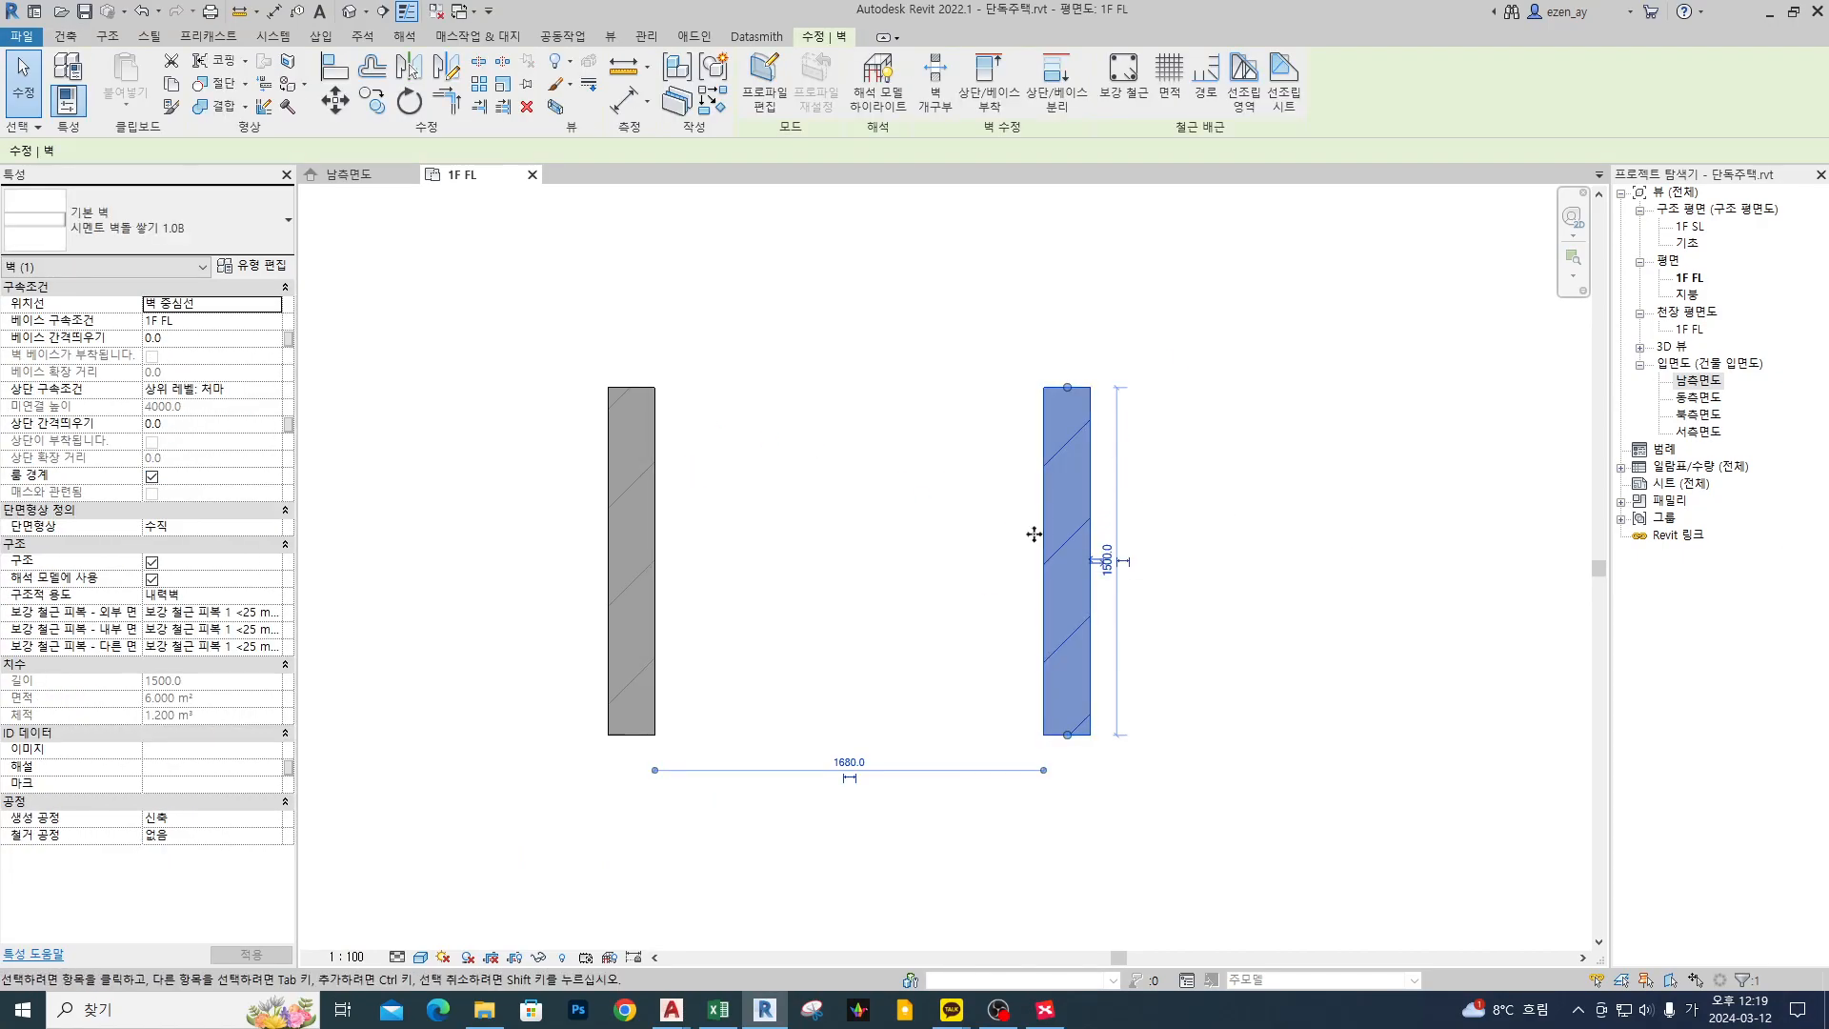
{"action": "left_click", "coordinate": [278, 272]}
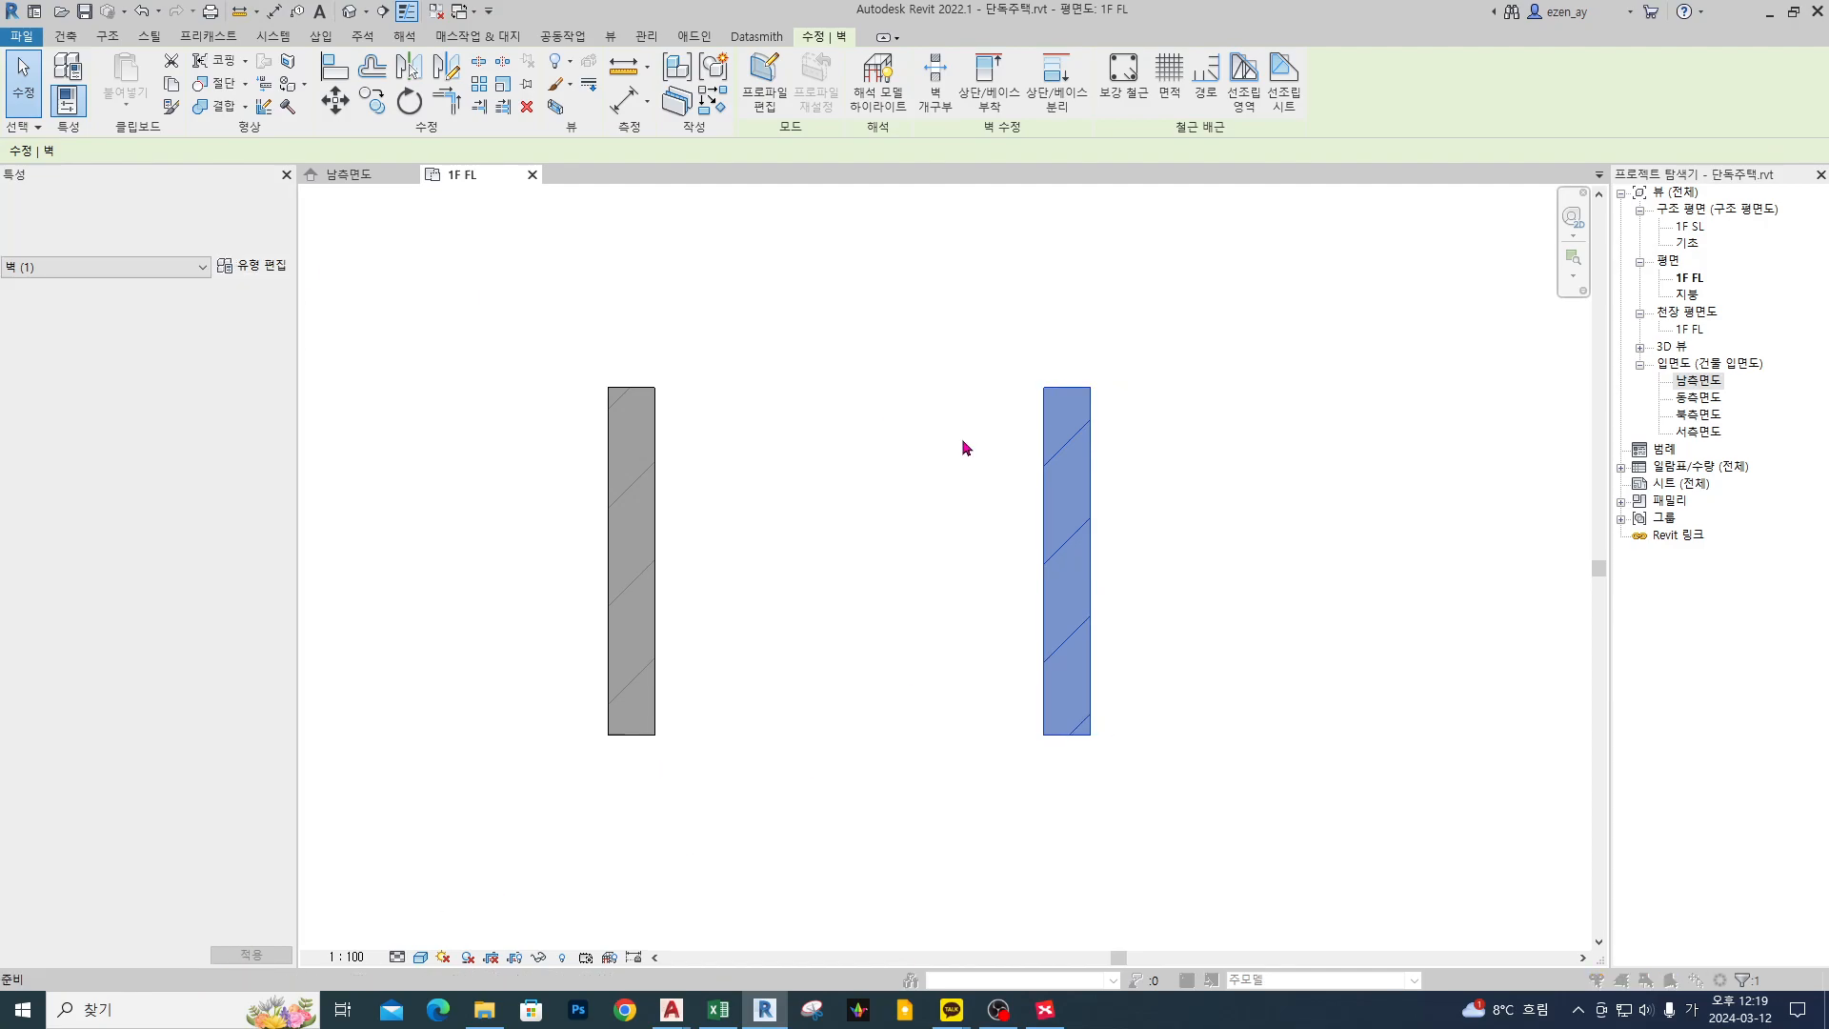
{"action": "left_click_drag", "start_coordinate": [1009, 196], "coordinate": [1035, 192]}
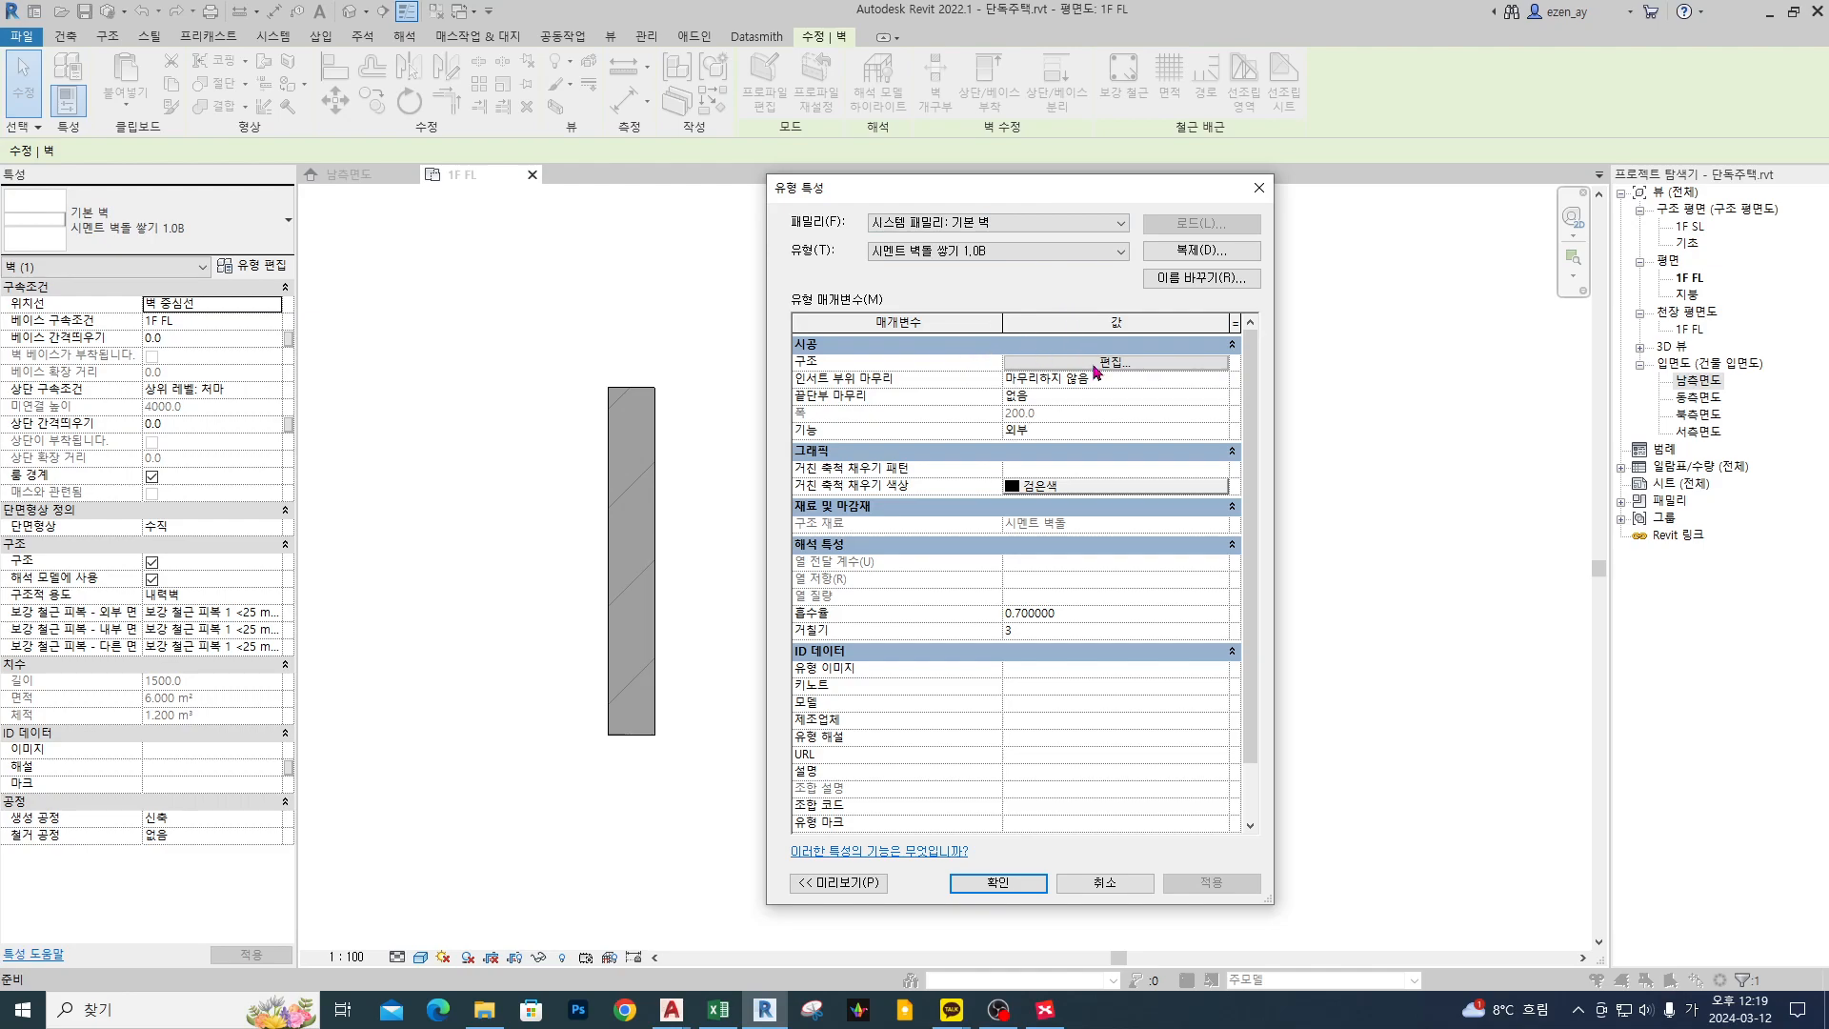
{"action": "mouse_move", "coordinate": [314, 243]}
{"action": "left_mouse_down"}
{"action": "mouse_move", "coordinate": [224, 281]}
{"action": "mouse_move", "coordinate": [319, 277]}
{"action": "mouse_move", "coordinate": [911, 377]}
{"action": "mouse_move", "coordinate": [950, 416]}
{"action": "left_mouse_up"}
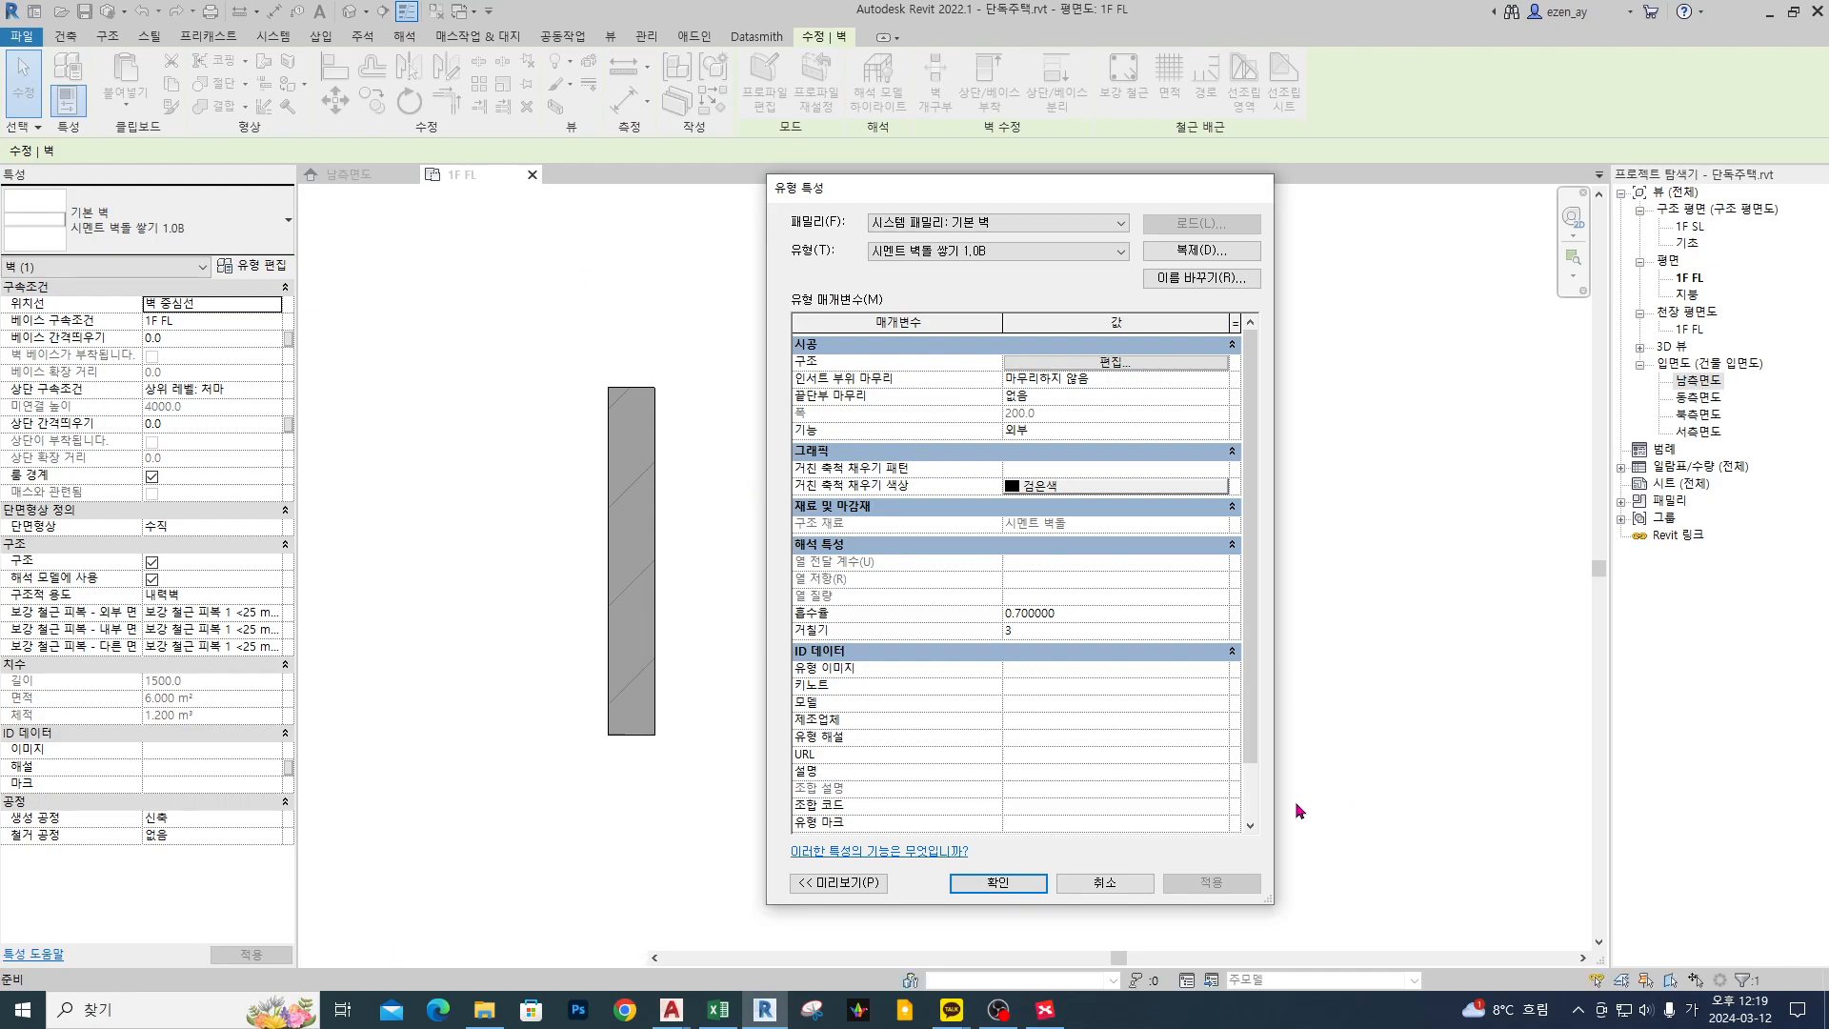
{"action": "key", "text": "Escape"}
{"action": "key", "text": "Escape"}
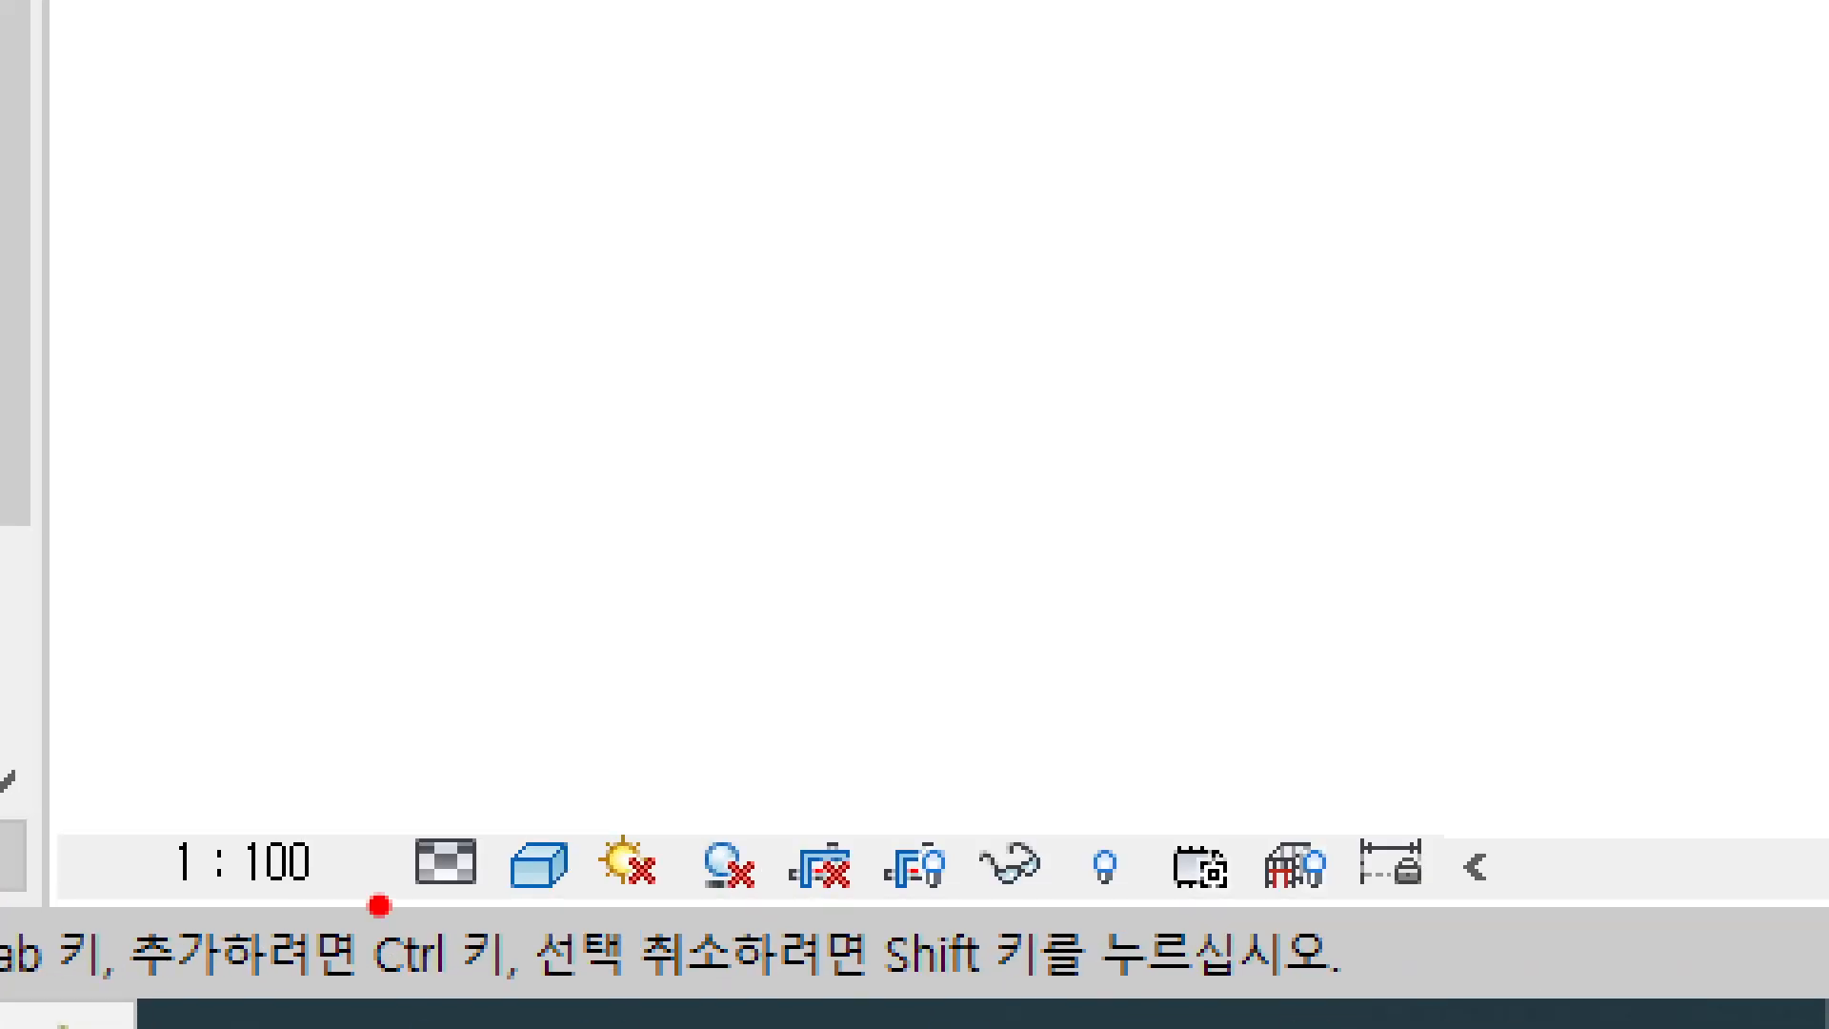
- Set the 1F FL plan view's detail level to 낮음
{"action": "left_click_drag", "start_coordinate": [377, 968], "coordinate": [429, 938]}
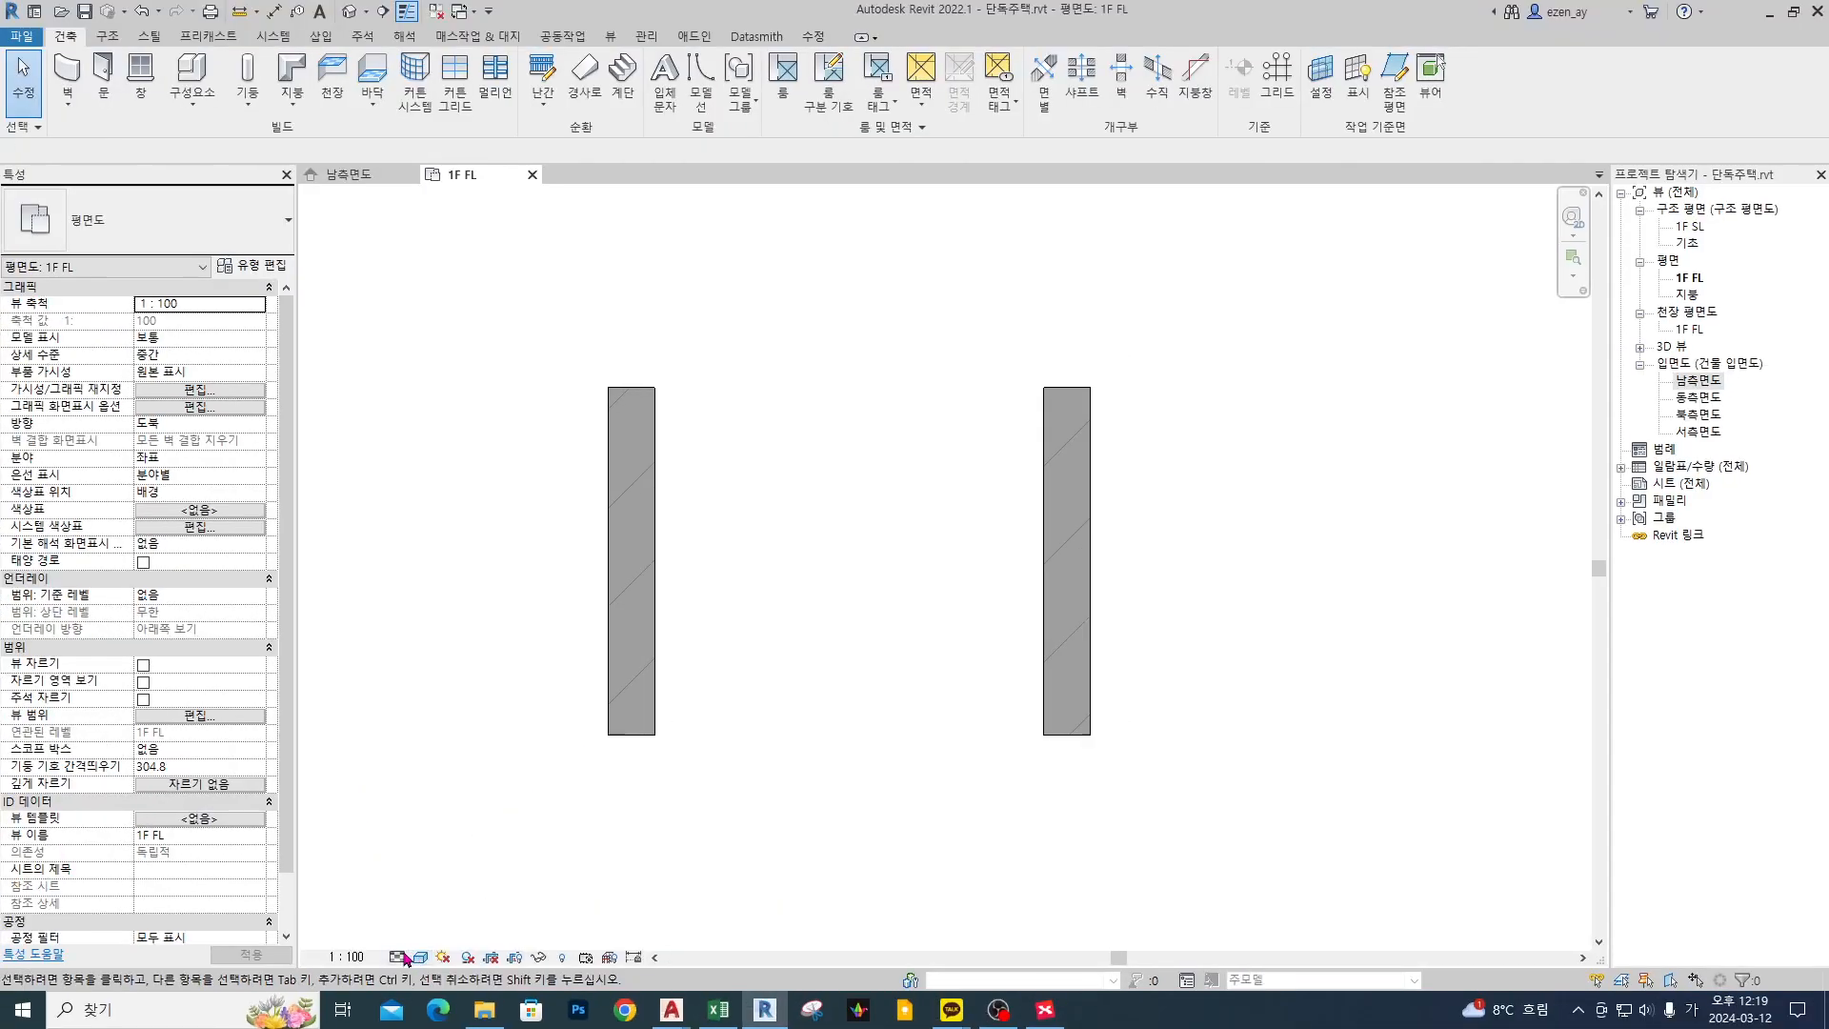
{"action": "left_click", "coordinate": [413, 881]}
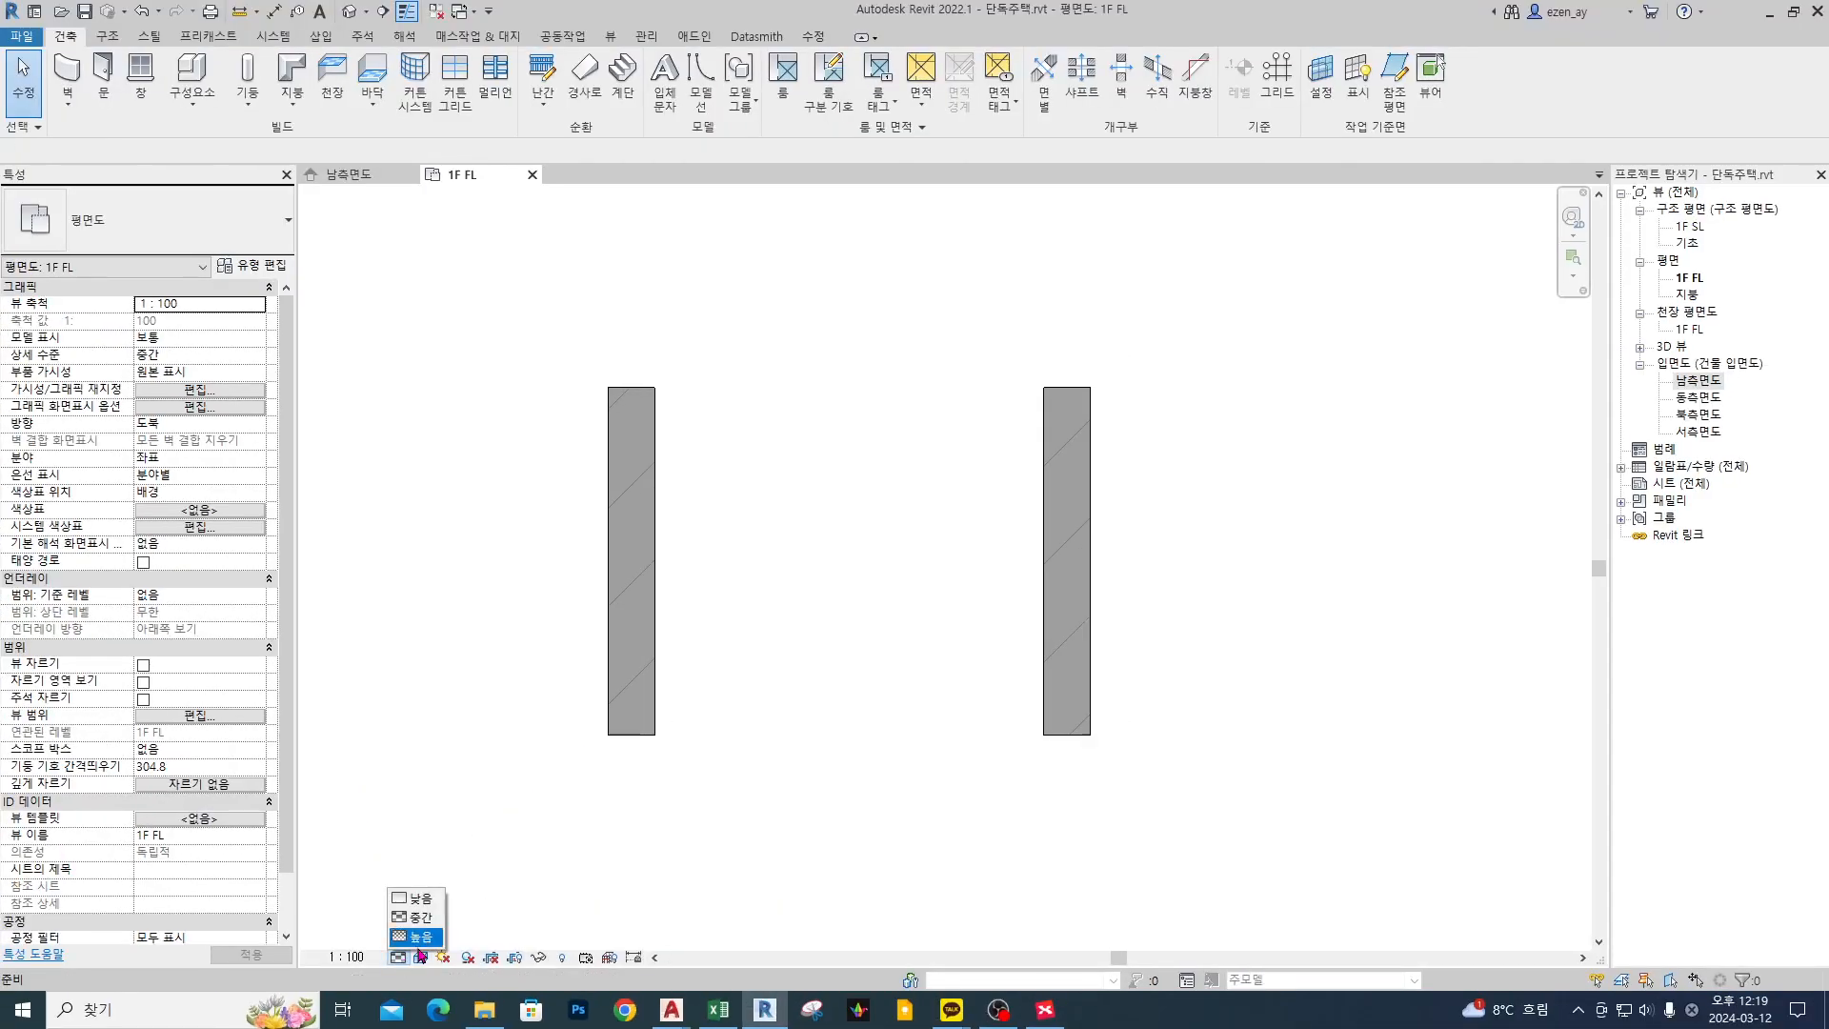
{"action": "left_click", "coordinate": [453, 743]}
{"action": "mouse_move", "coordinate": [709, 484]}
{"action": "left_mouse_down"}
{"action": "mouse_move", "coordinate": [636, 431]}
{"action": "mouse_move", "coordinate": [683, 497]}
{"action": "left_mouse_up"}
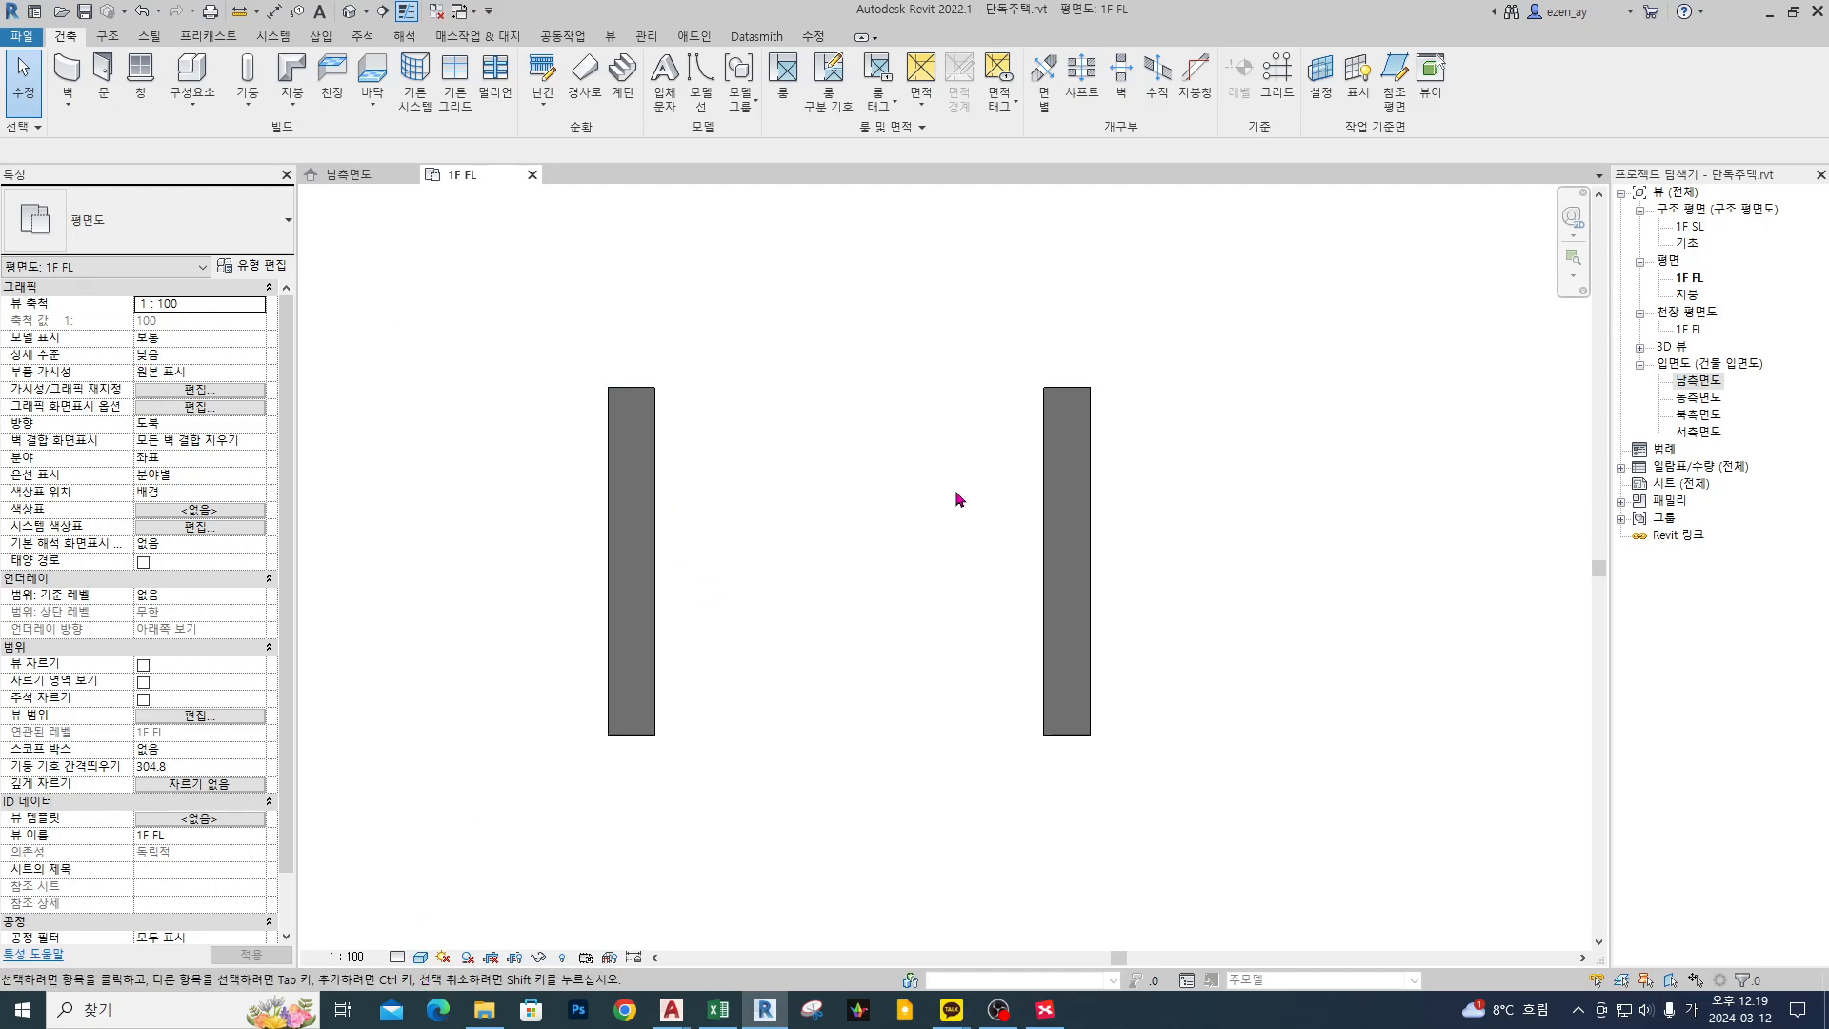
- Set the right wall type's 거친 축척 채우기 색상 to green RGB 000-255-064, accept the type changes and deselect the wall
{"action": "left_click", "coordinate": [1073, 490]}
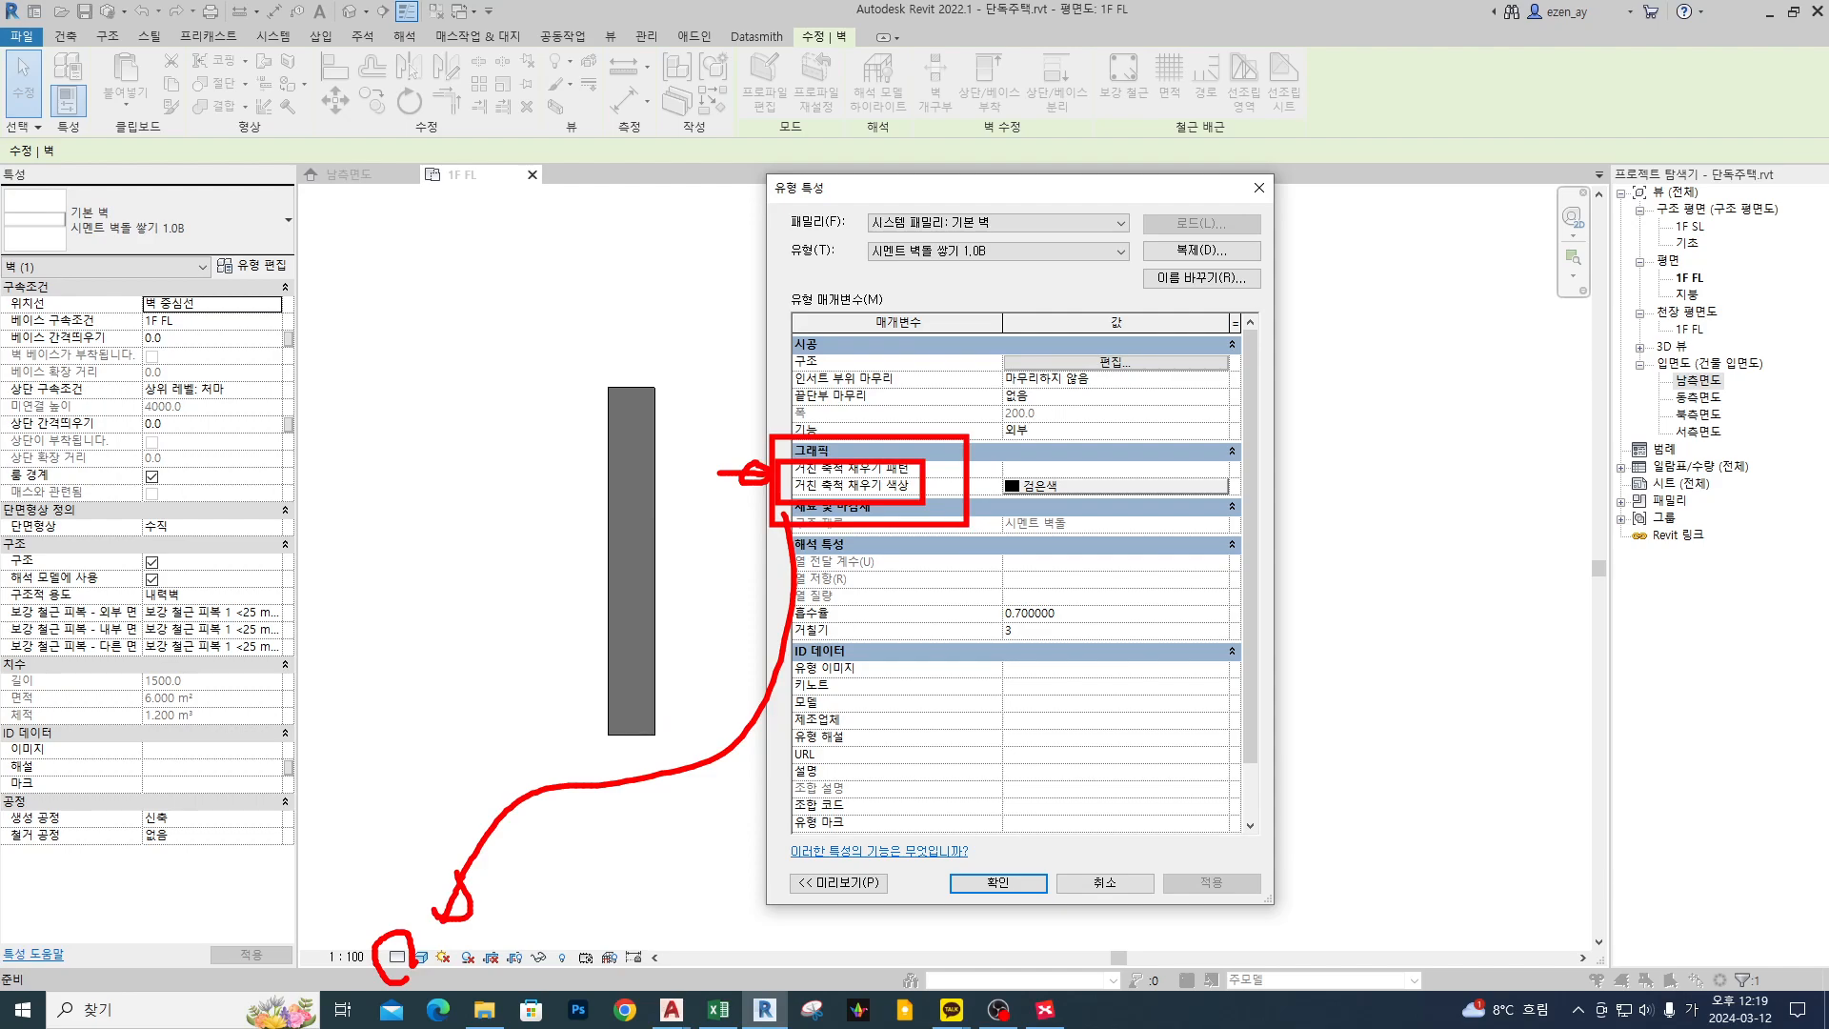
{"action": "left_click_drag", "start_coordinate": [440, 918], "coordinate": [417, 915]}
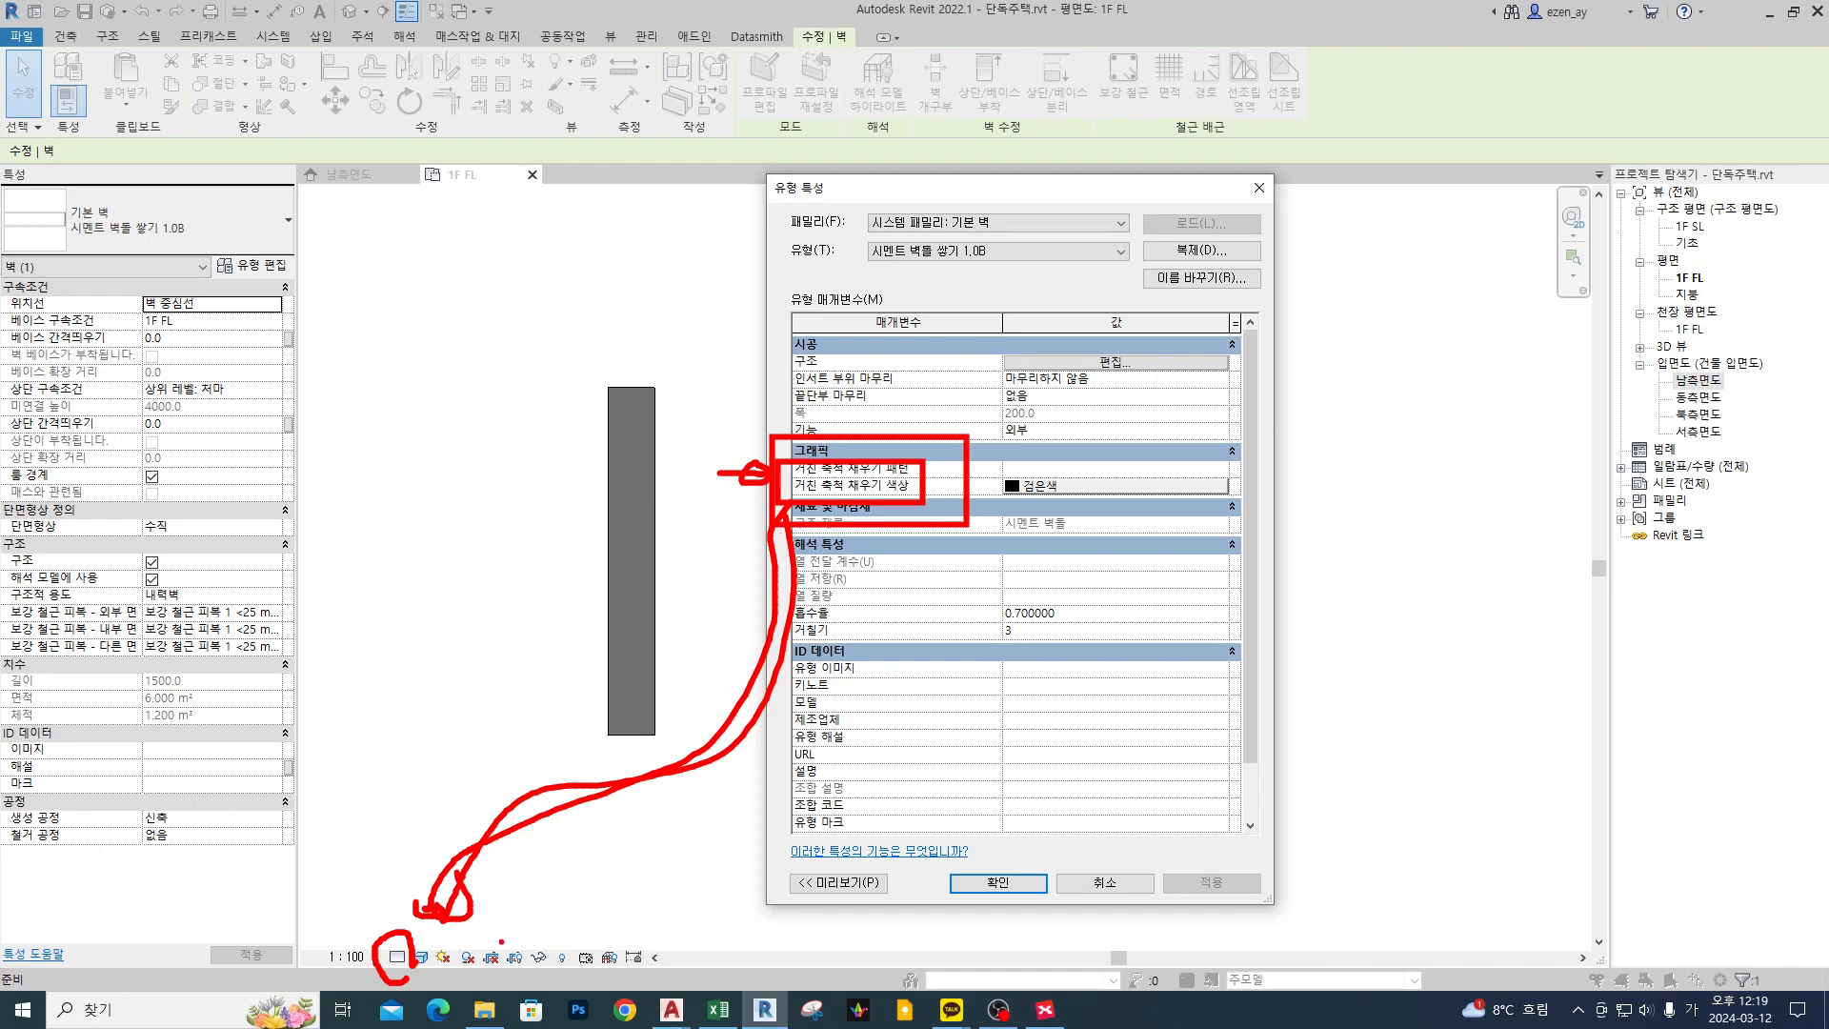
{"action": "left_click_drag", "start_coordinate": [370, 845], "coordinate": [372, 908]}
{"action": "left_click_drag", "start_coordinate": [995, 498], "coordinate": [1195, 474]}
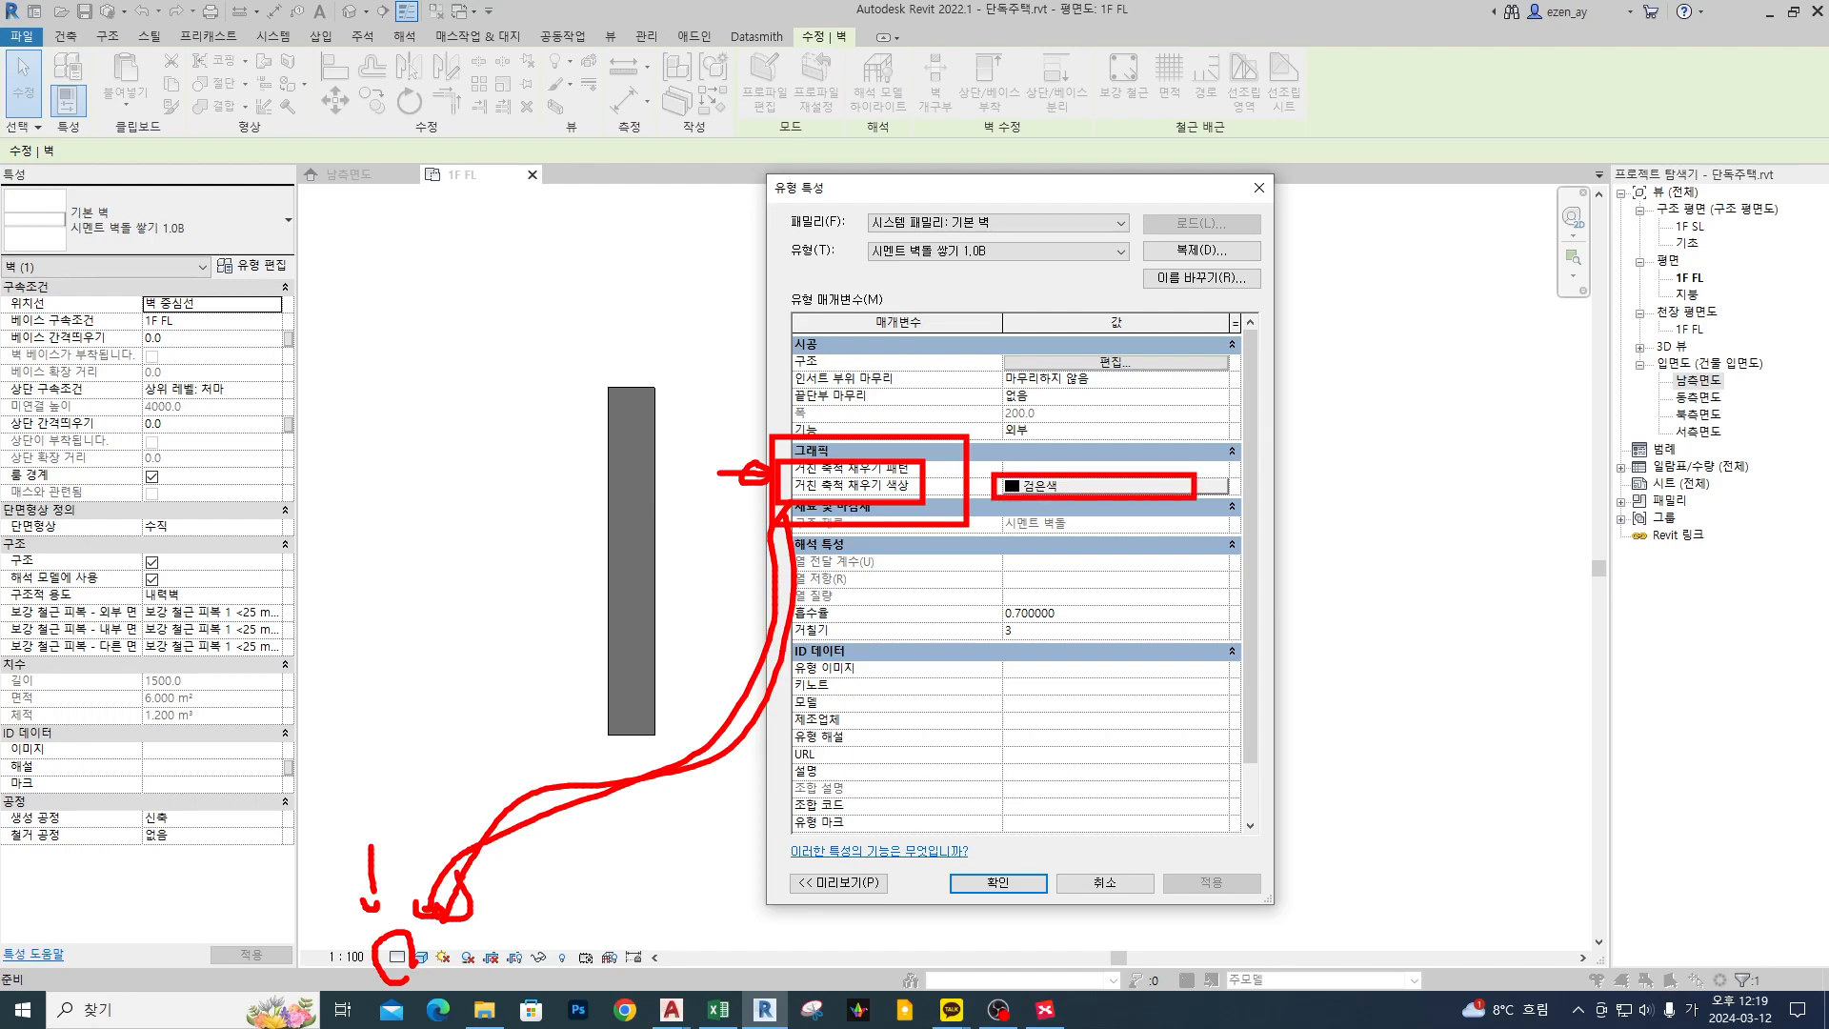
{"action": "left_click", "coordinate": [1155, 485]}
{"action": "left_click", "coordinate": [987, 458]}
{"action": "left_click", "coordinate": [902, 439]}
{"action": "left_click", "coordinate": [873, 439]}
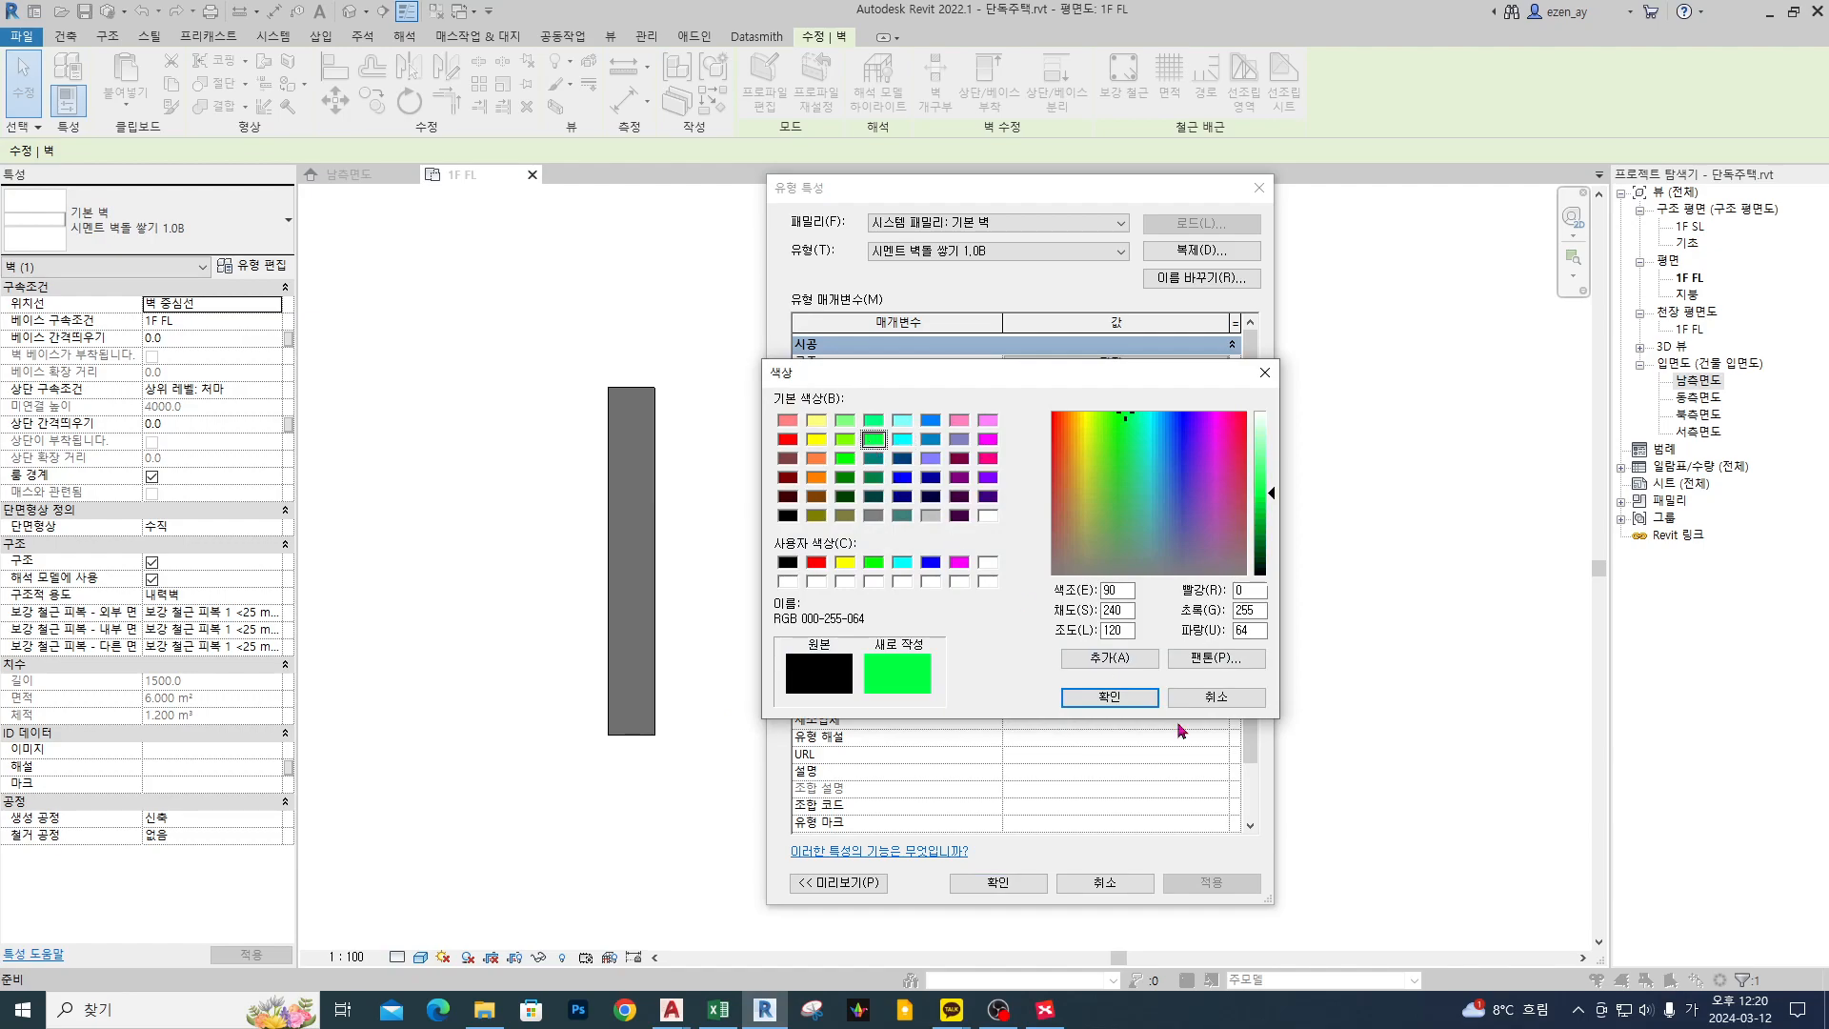
{"action": "left_click", "coordinate": [1110, 696]}
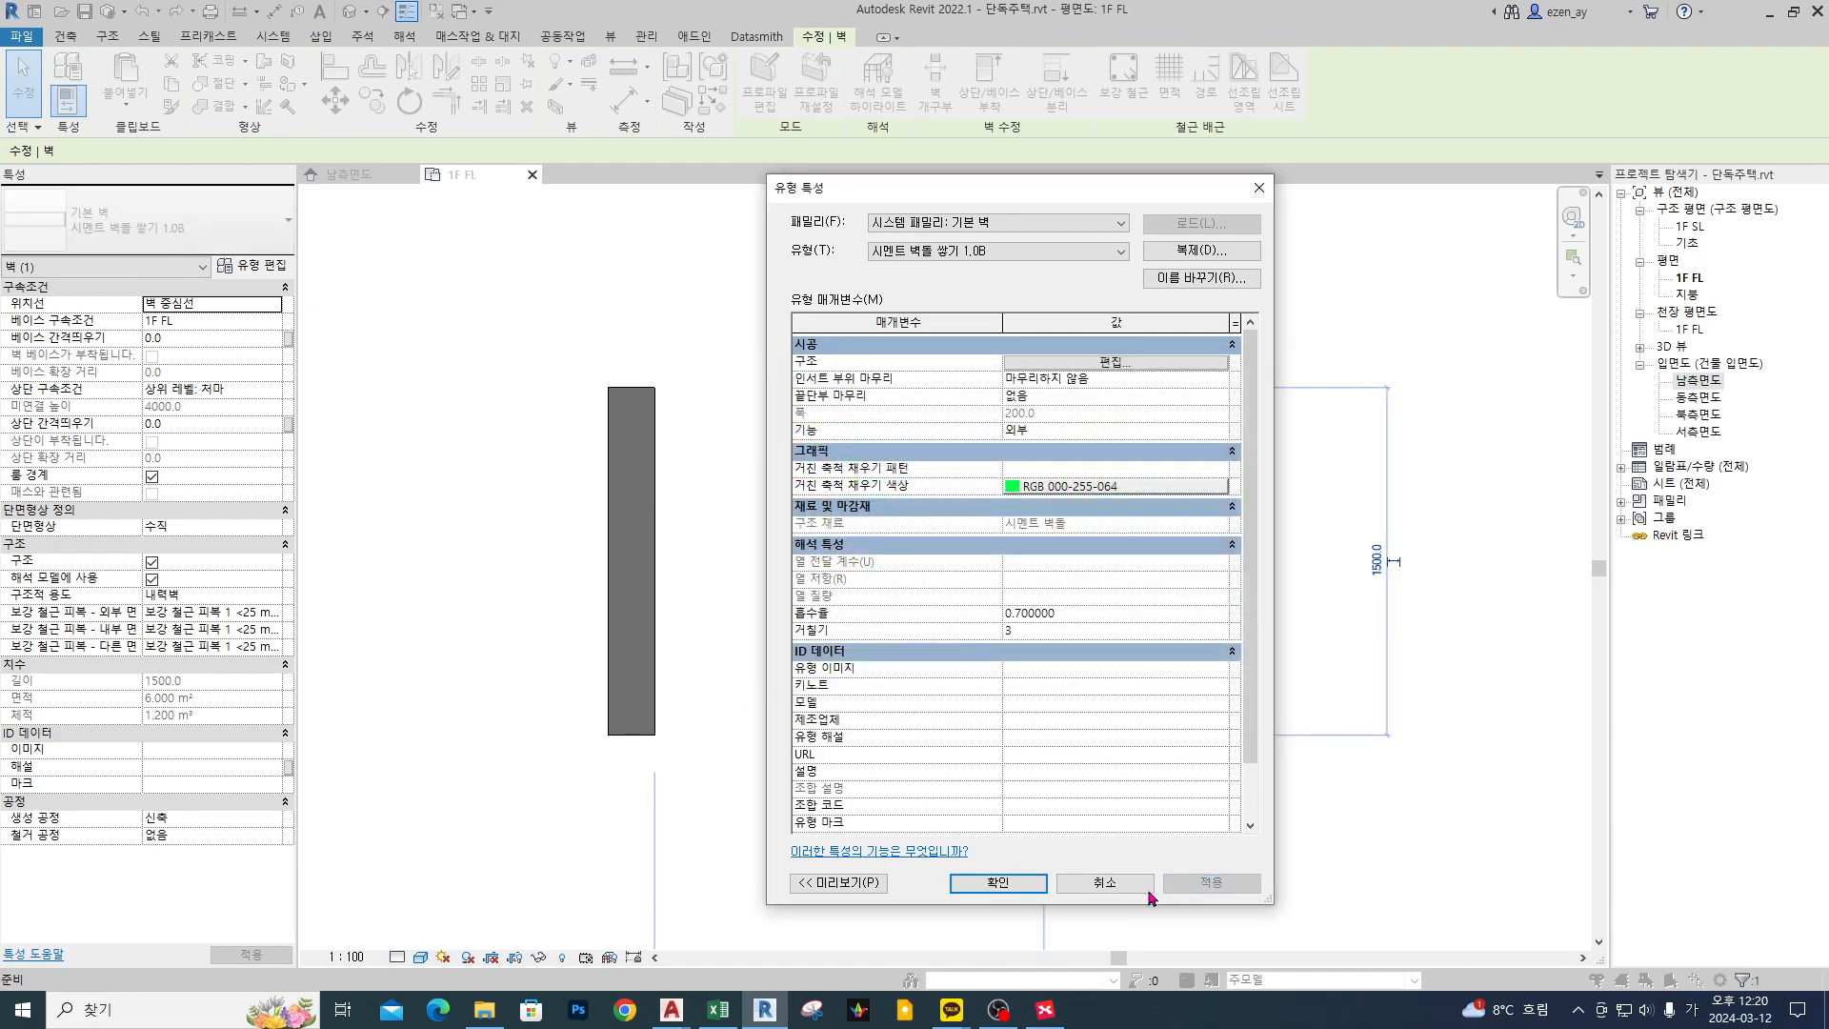
{"action": "left_click", "coordinate": [986, 879]}
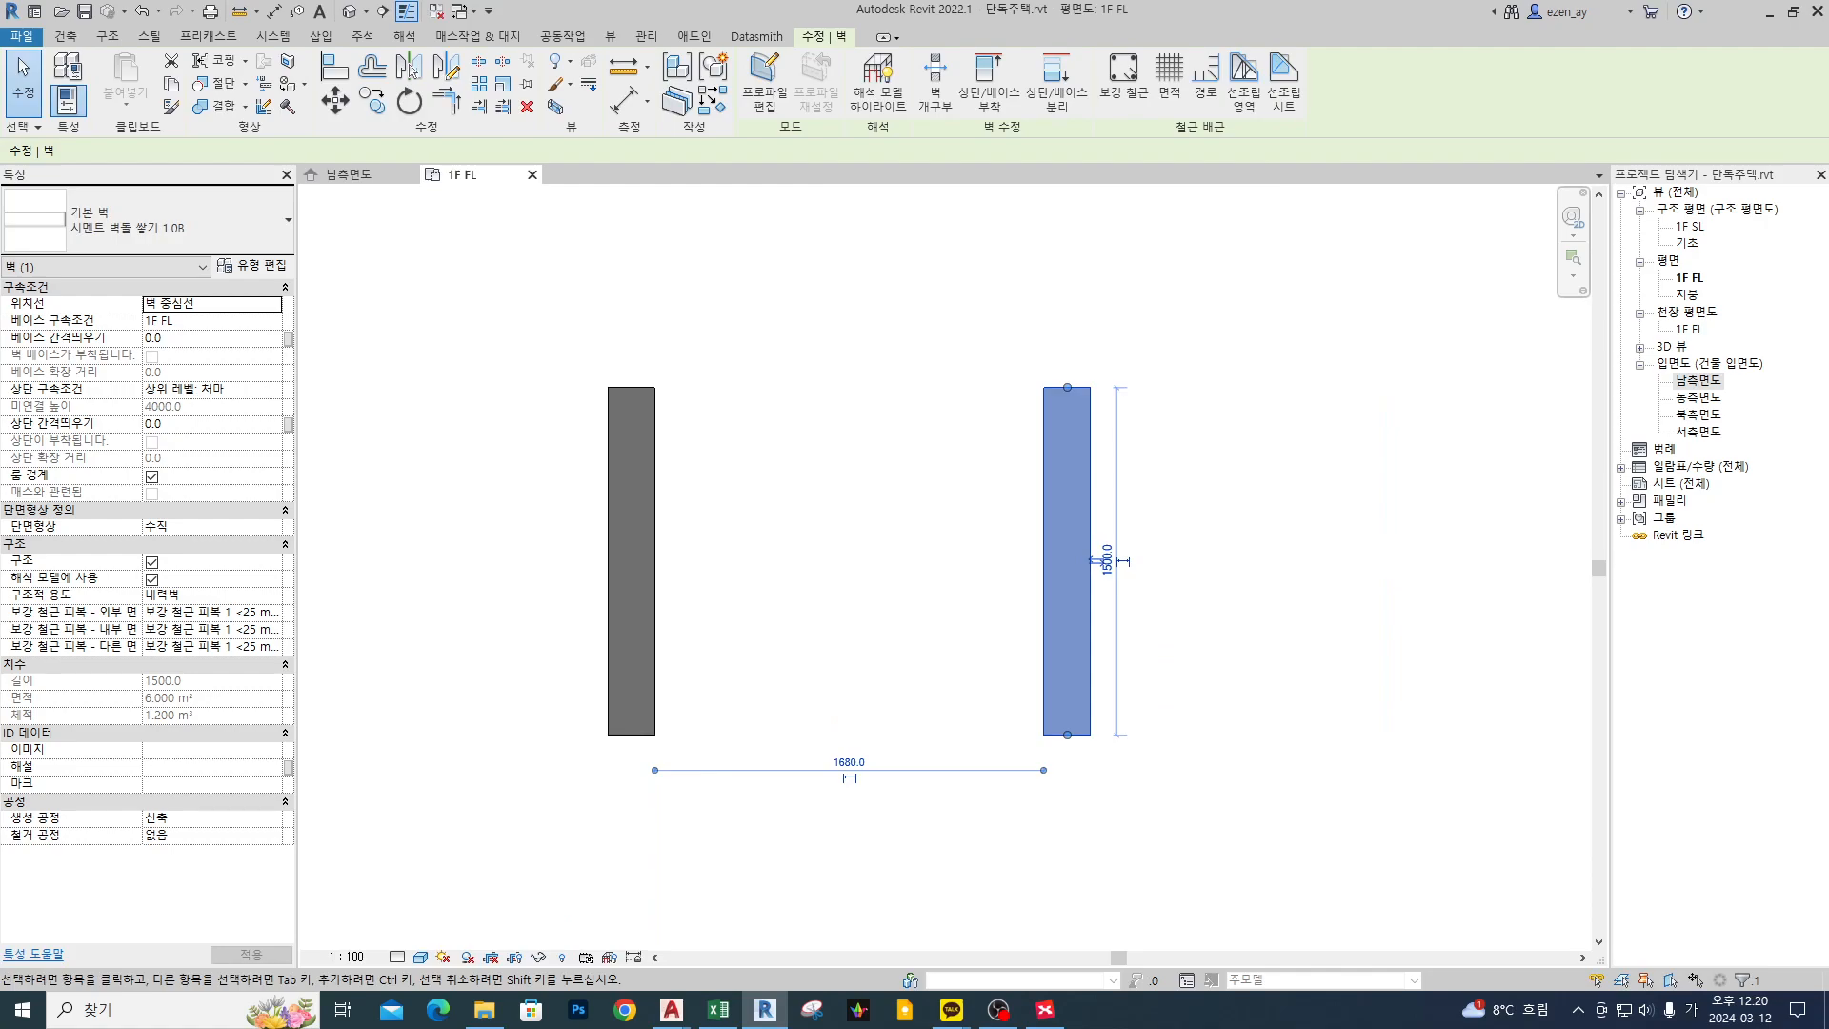
{"action": "left_click", "coordinate": [753, 737]}
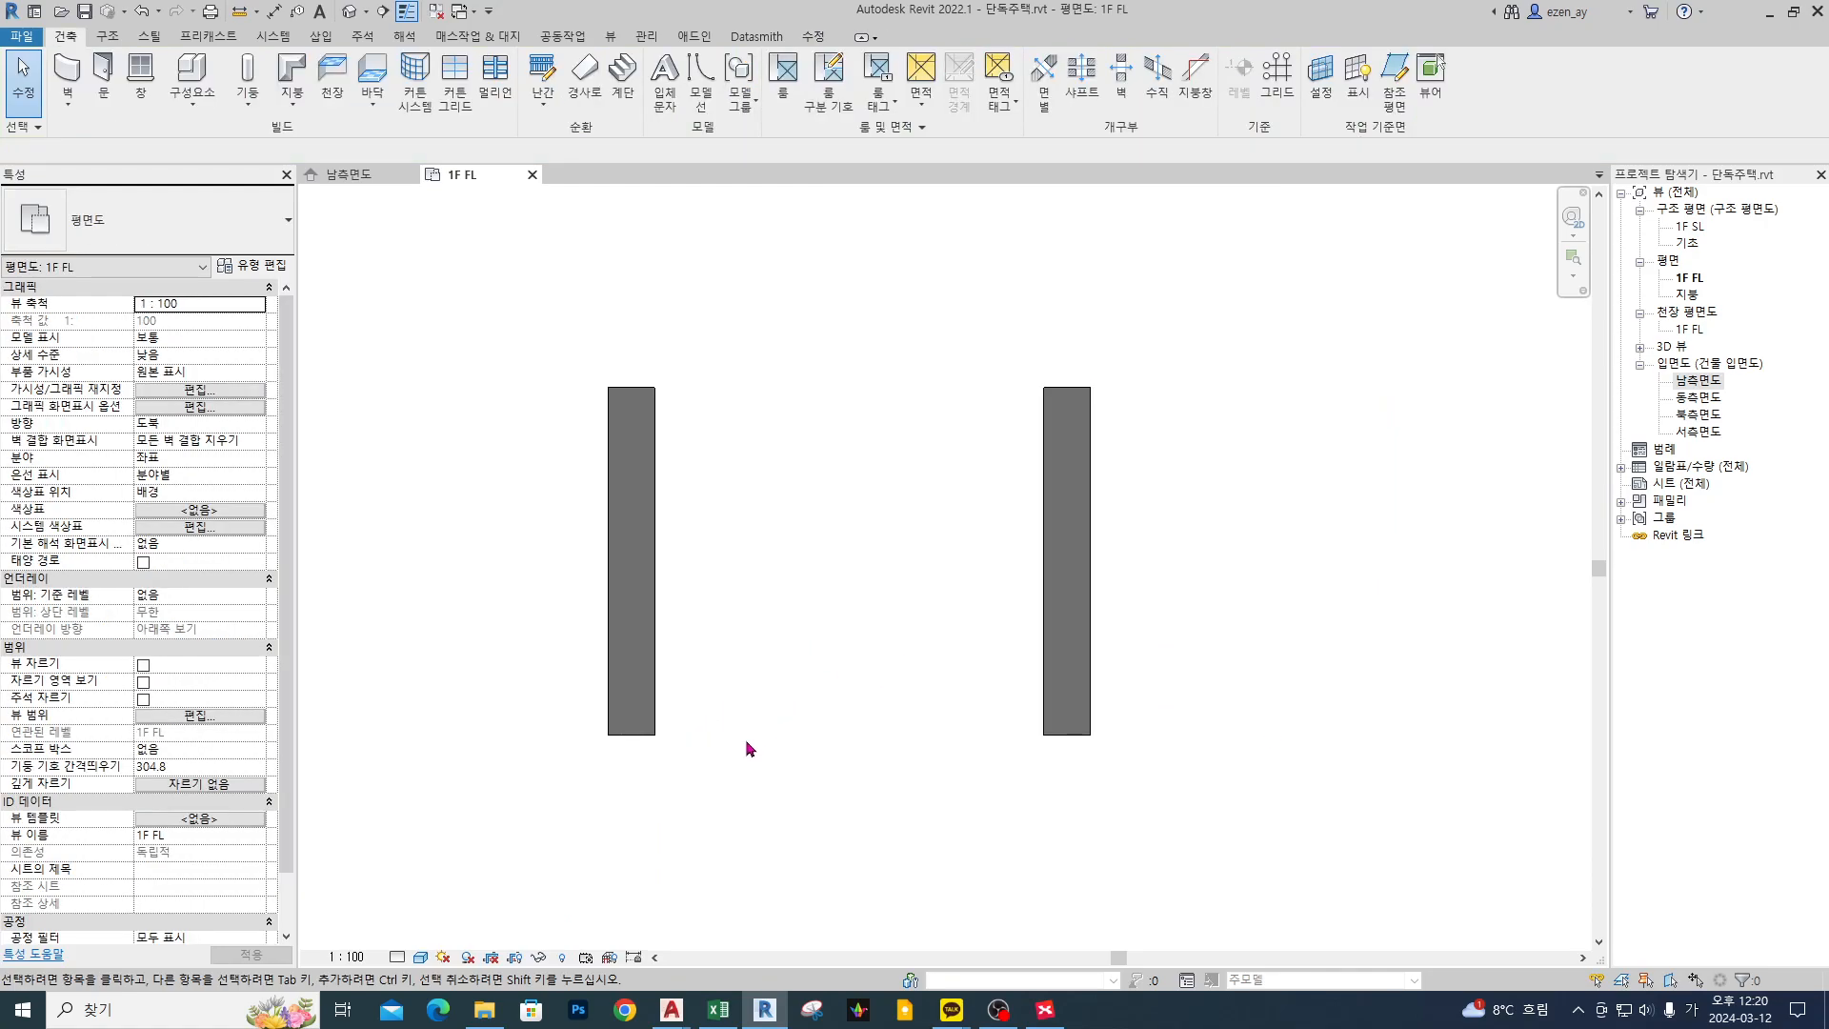
- Switch the plan view's detail level to 중간 and back to 낮음 to compare the wall display
{"action": "left_click", "coordinate": [396, 956]}
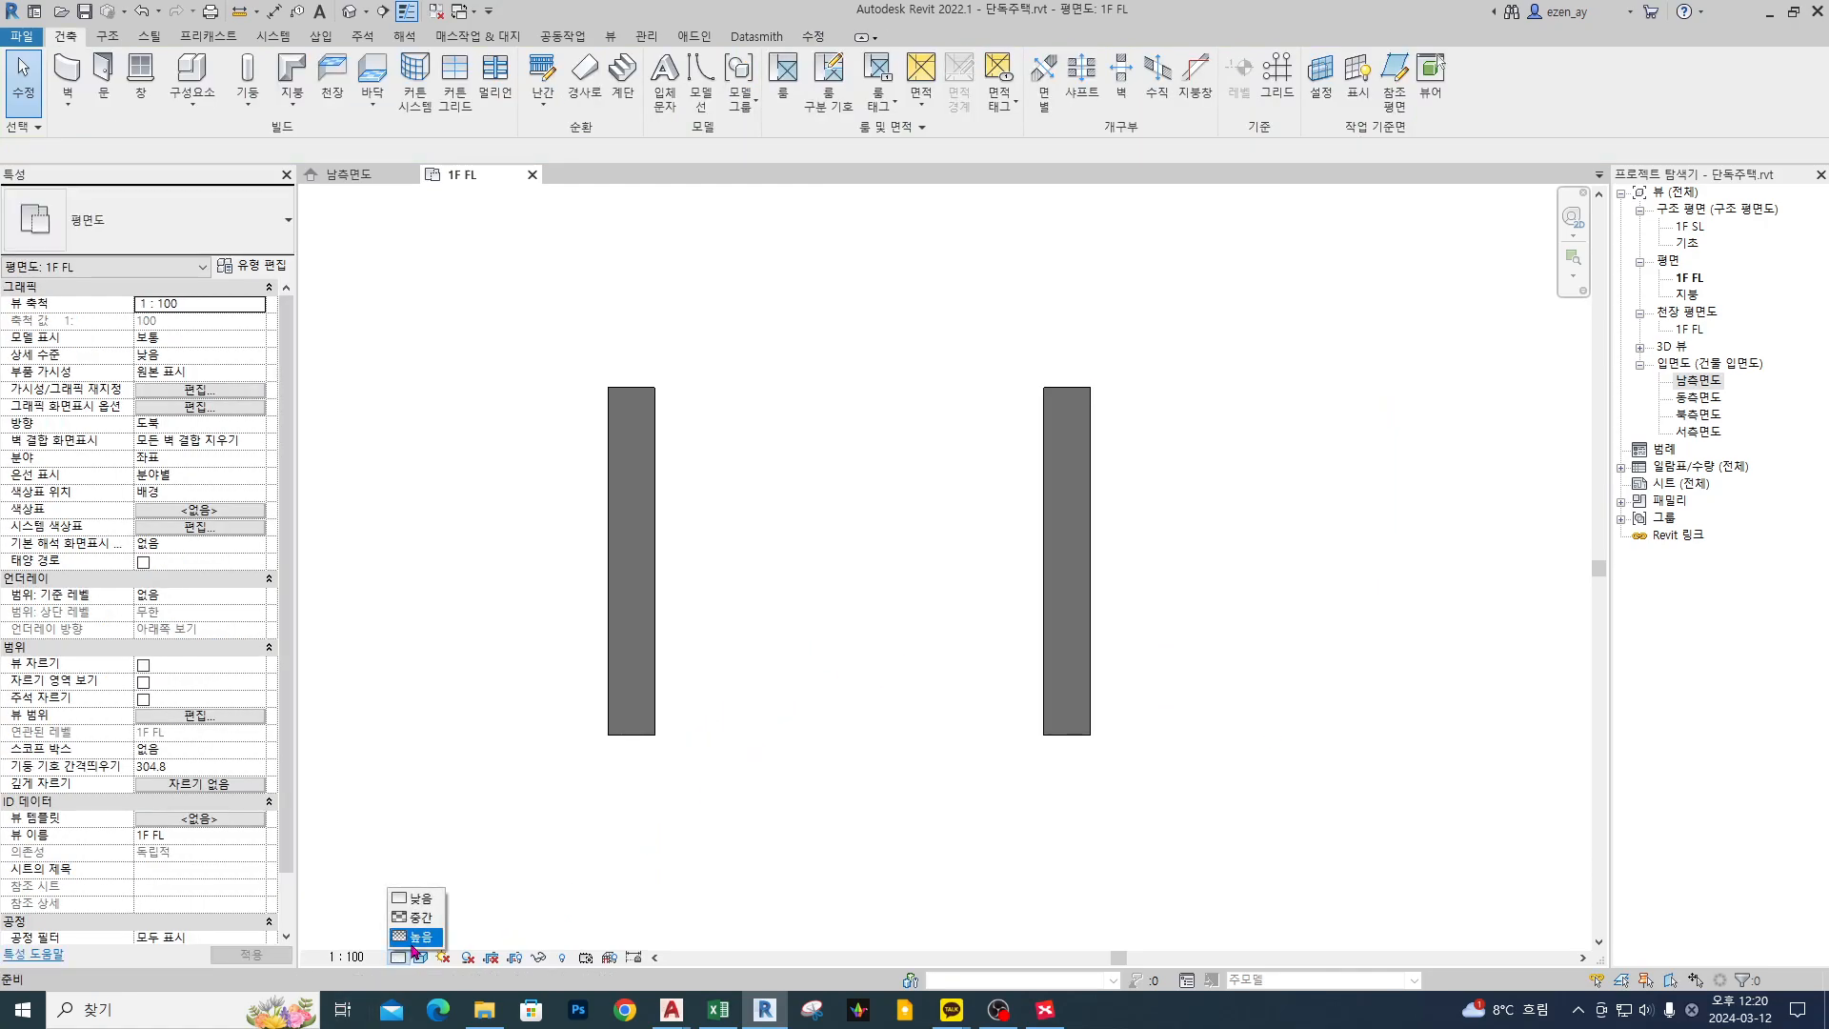
{"action": "left_click", "coordinate": [412, 920]}
{"action": "left_click", "coordinate": [396, 957]}
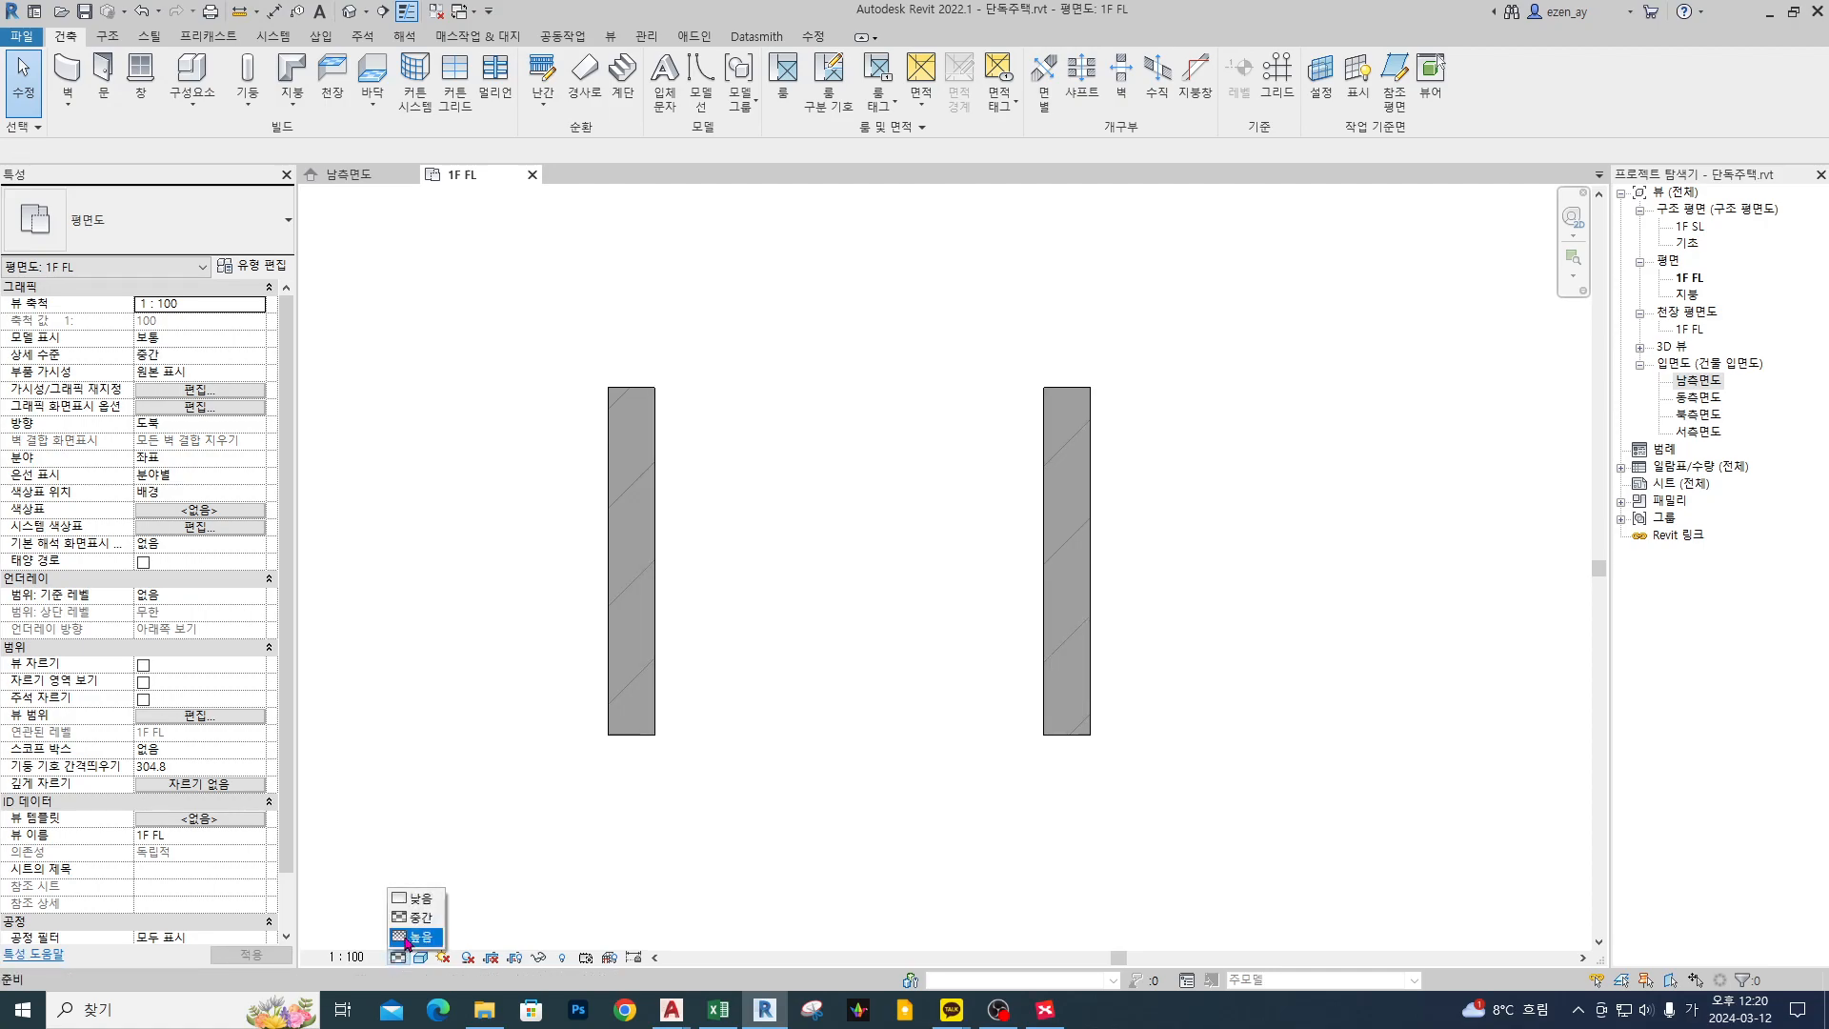
{"action": "left_click", "coordinate": [412, 895]}
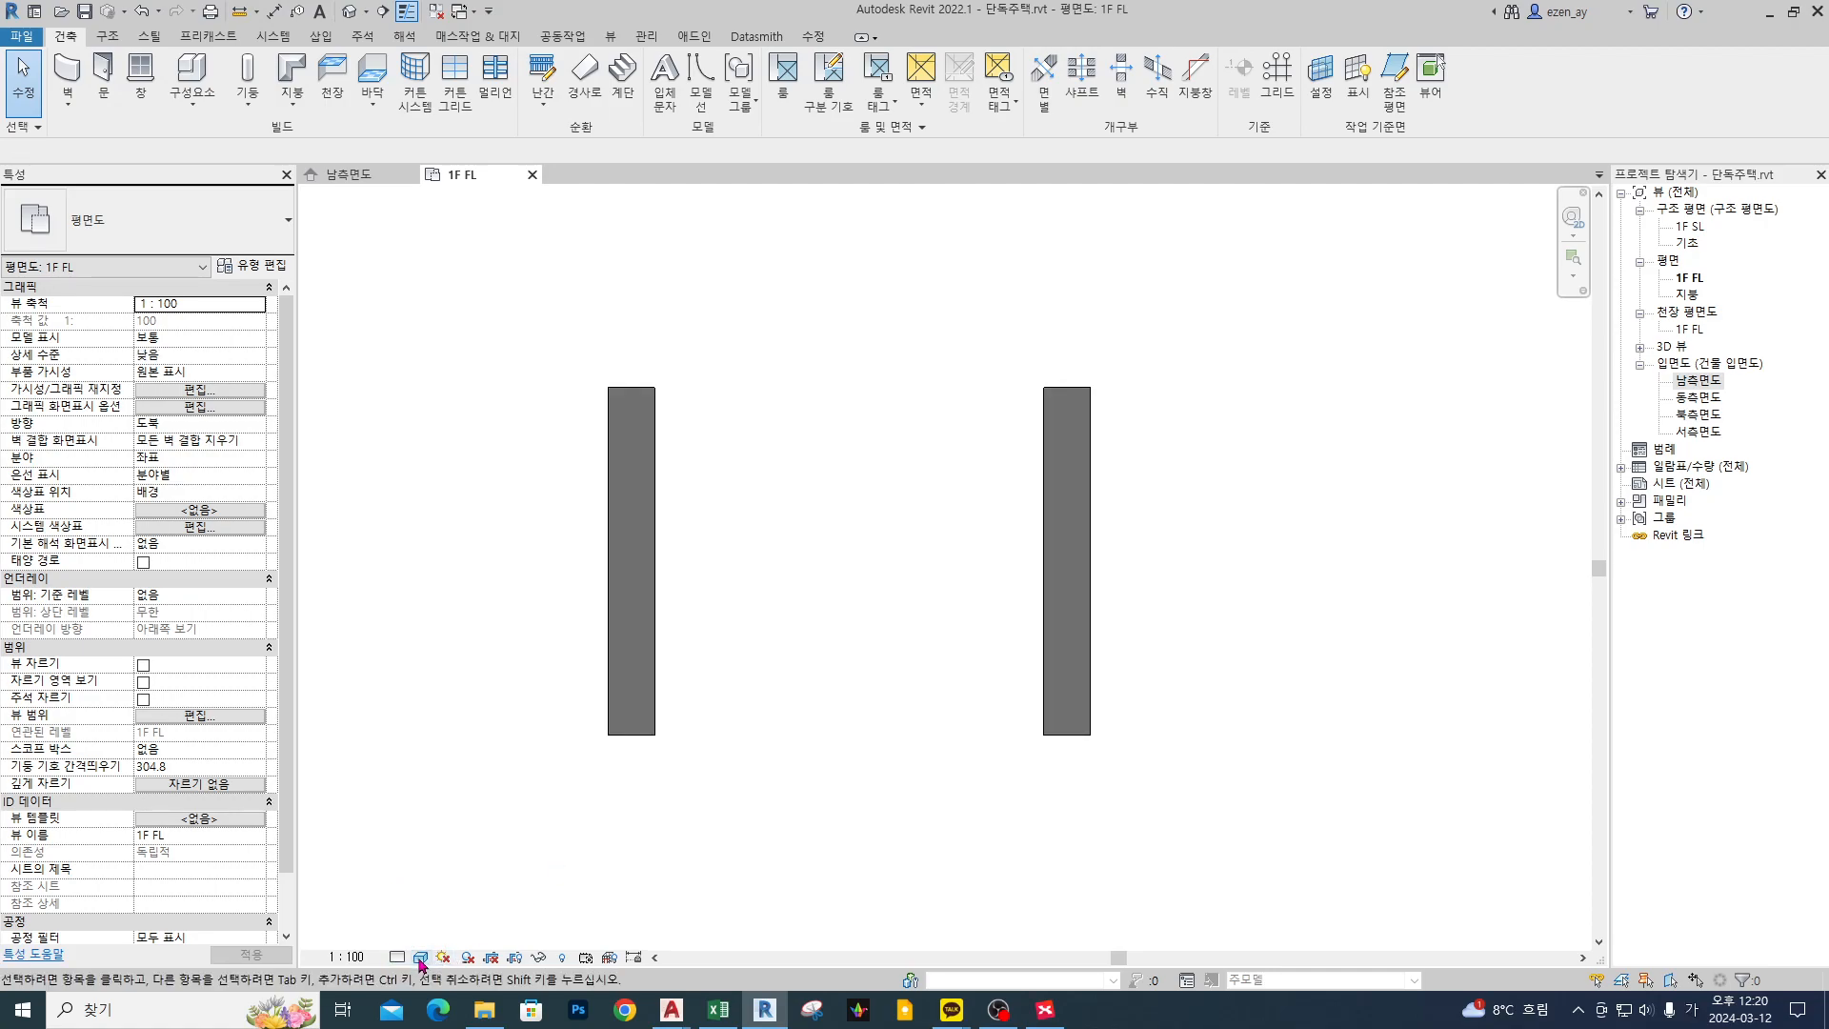
- Set the 거친 축척 채우기 패턴 of the right wall's type to <솔리드 채우기>
{"action": "left_click", "coordinate": [1074, 522]}
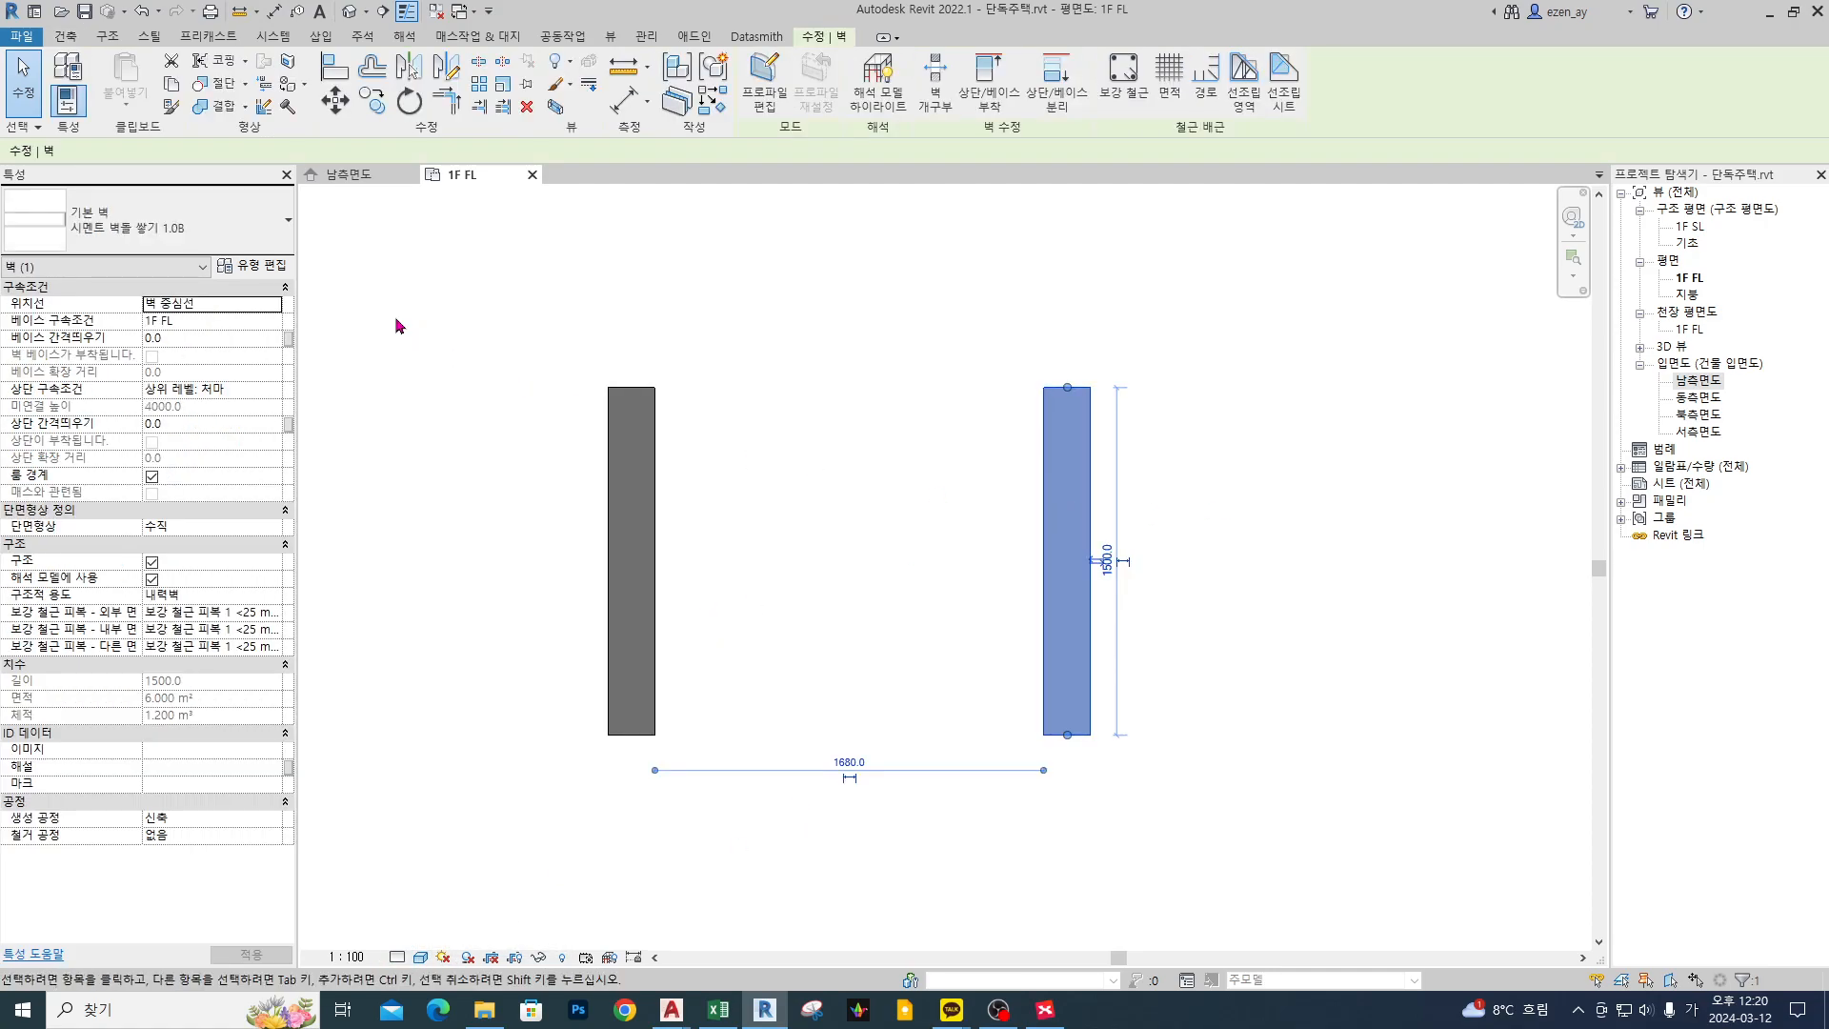
{"action": "left_click", "coordinate": [250, 266]}
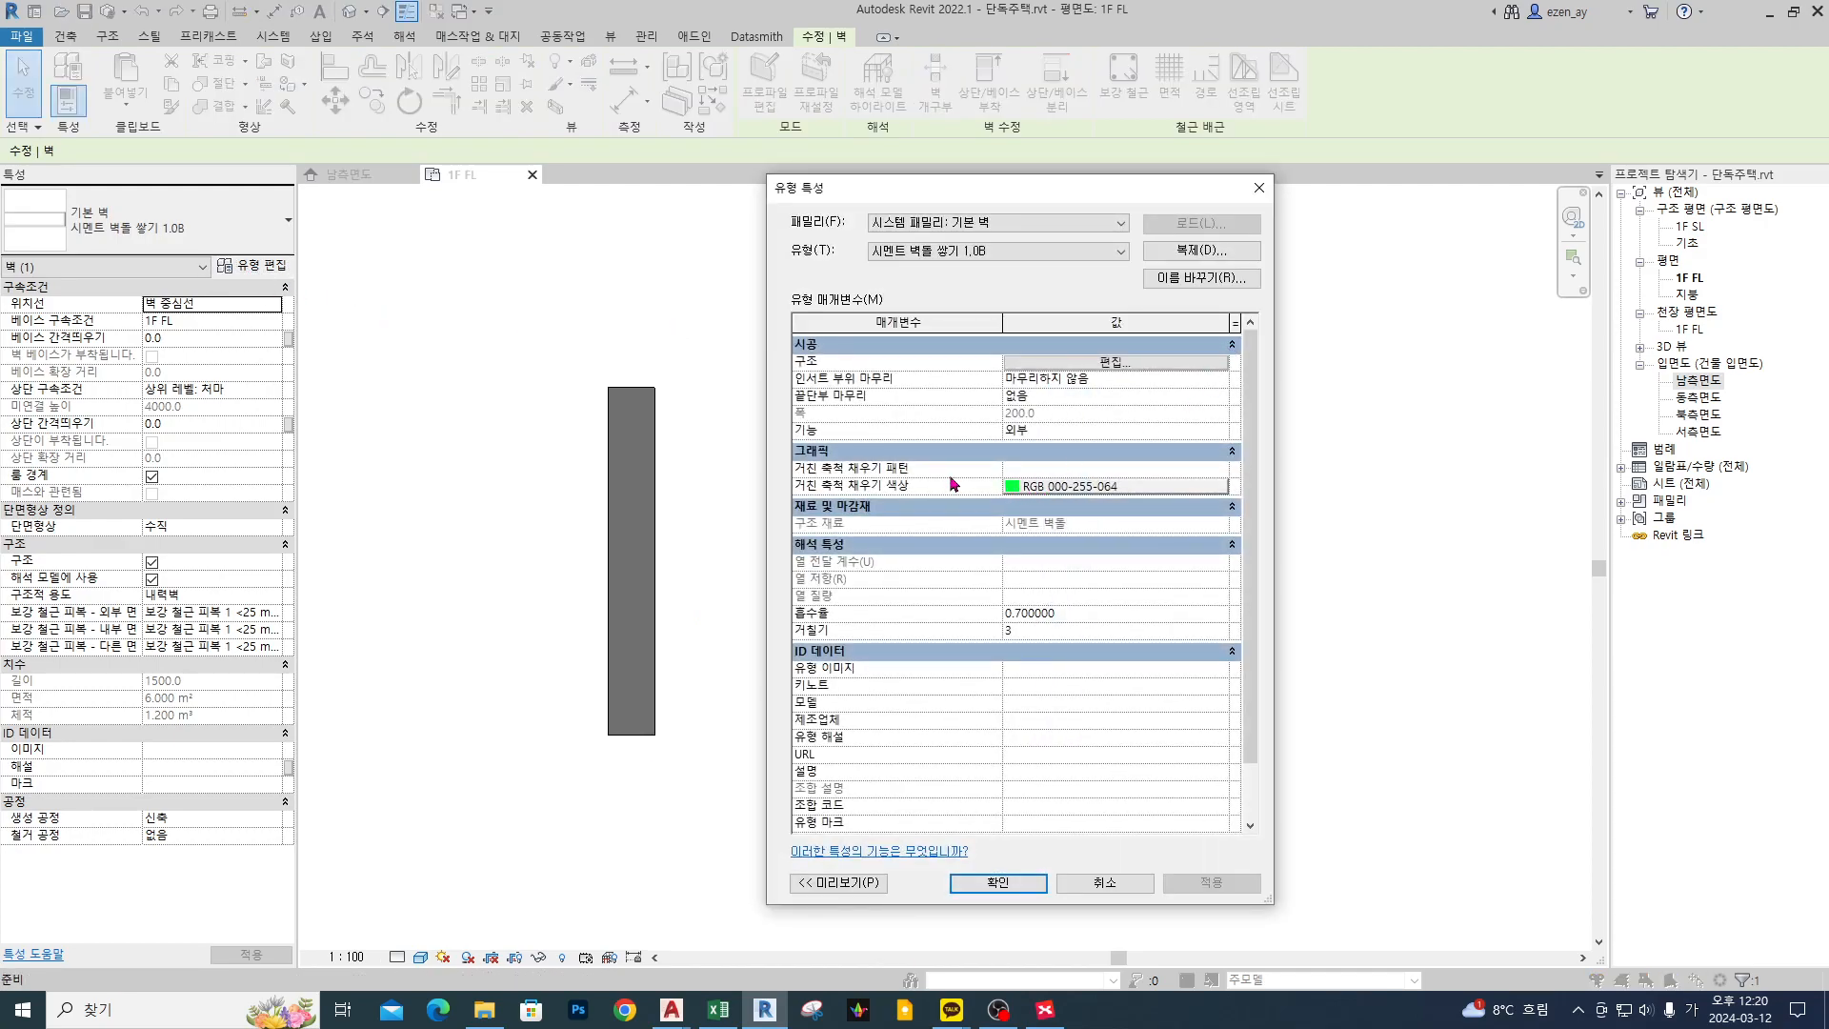
{"action": "left_click", "coordinate": [1134, 466]}
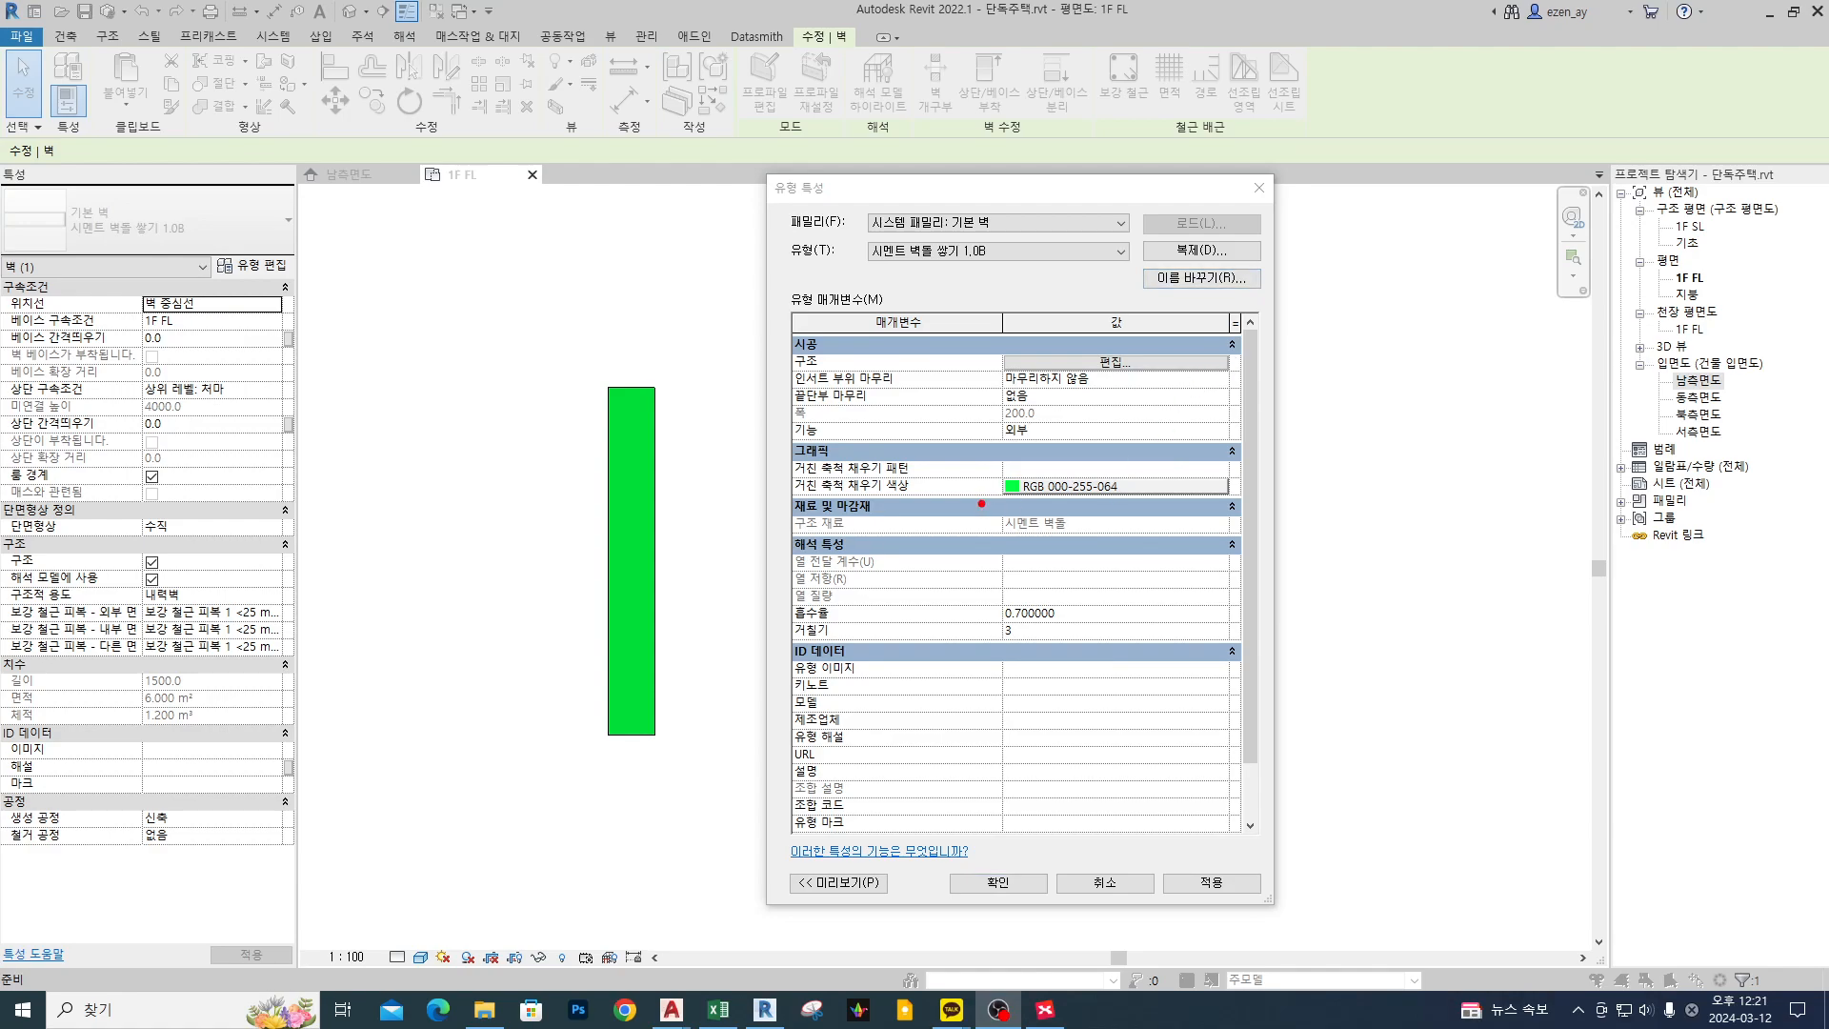
{"action": "left_click", "coordinate": [1221, 467]}
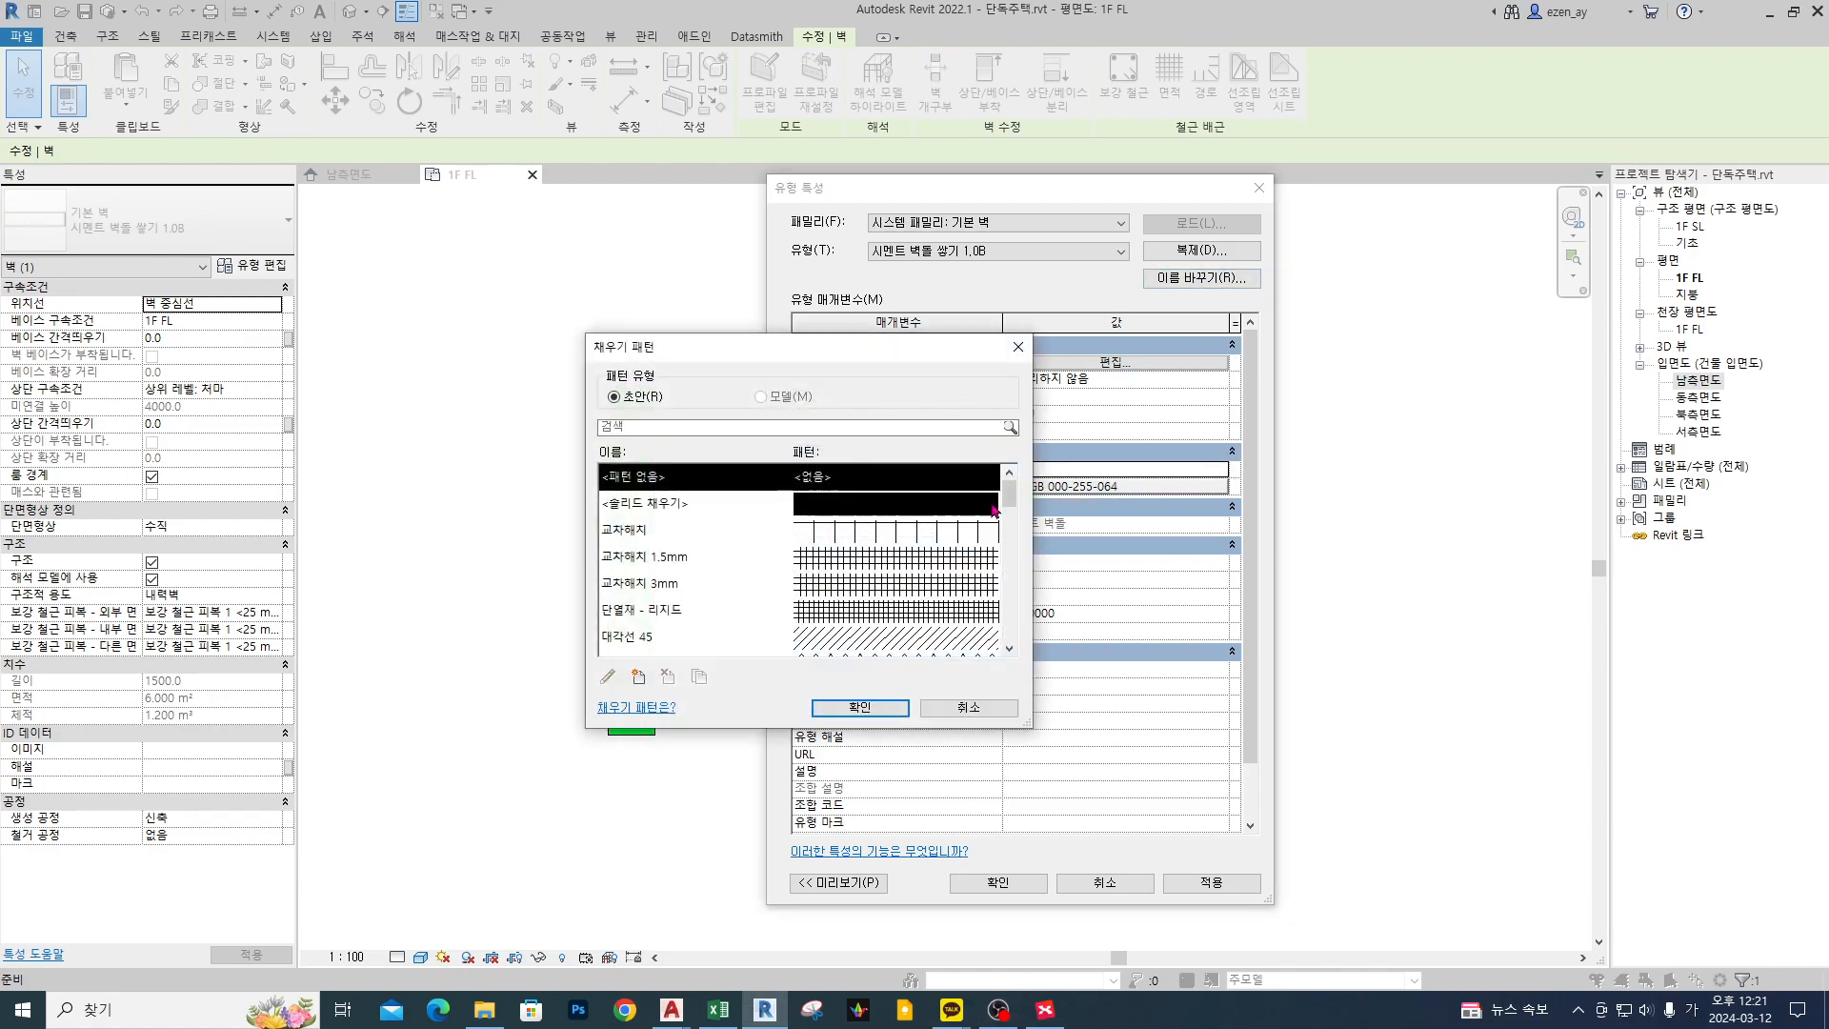
{"action": "left_click", "coordinate": [993, 505]}
{"action": "left_click", "coordinate": [859, 707]}
{"action": "mouse_move", "coordinate": [946, 485]}
{"action": "left_mouse_down"}
{"action": "mouse_move", "coordinate": [1038, 522]}
{"action": "mouse_move", "coordinate": [948, 471]}
{"action": "mouse_move", "coordinate": [547, 895]}
{"action": "mouse_move", "coordinate": [376, 939]}
{"action": "mouse_move", "coordinate": [430, 995]}
{"action": "left_mouse_up"}
{"action": "mouse_move", "coordinate": [396, 917]}
{"action": "left_mouse_down"}
{"action": "mouse_move", "coordinate": [569, 619]}
{"action": "mouse_move", "coordinate": [574, 640]}
{"action": "left_mouse_up"}
{"action": "left_click_drag", "start_coordinate": [769, 409], "coordinate": [1364, 503]}
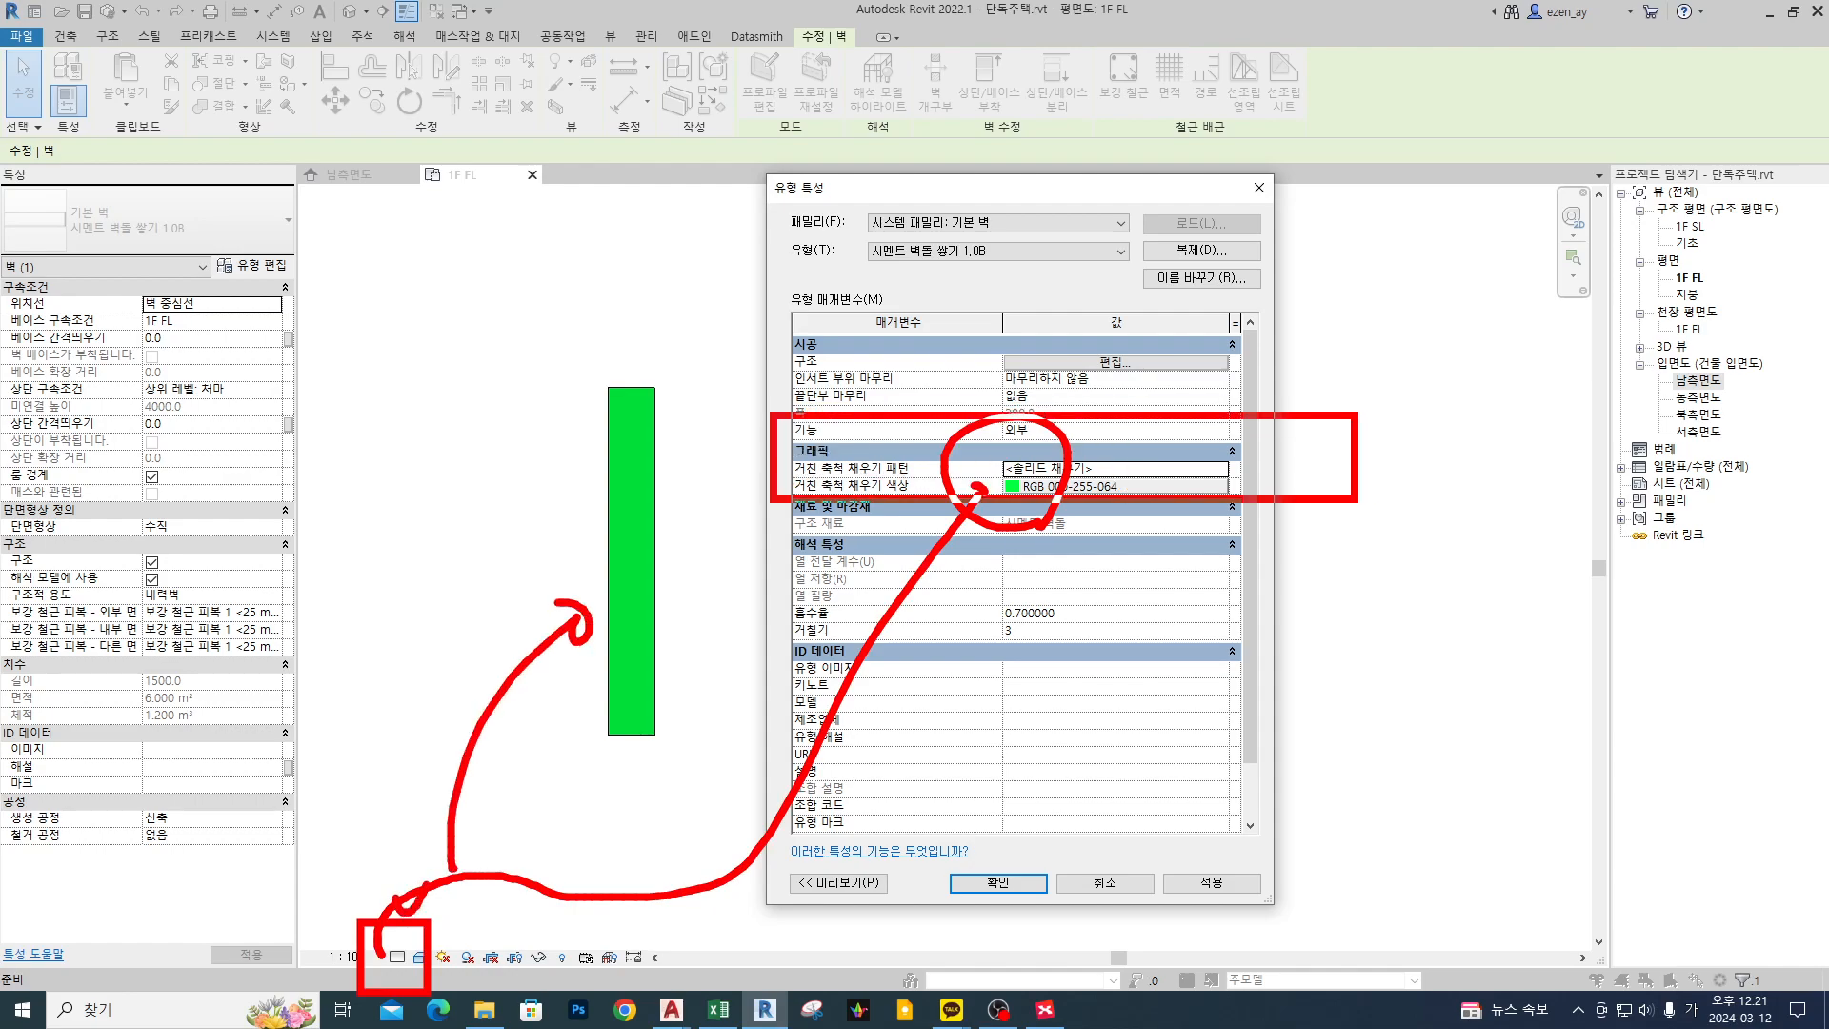
{"action": "key", "text": "Escape"}
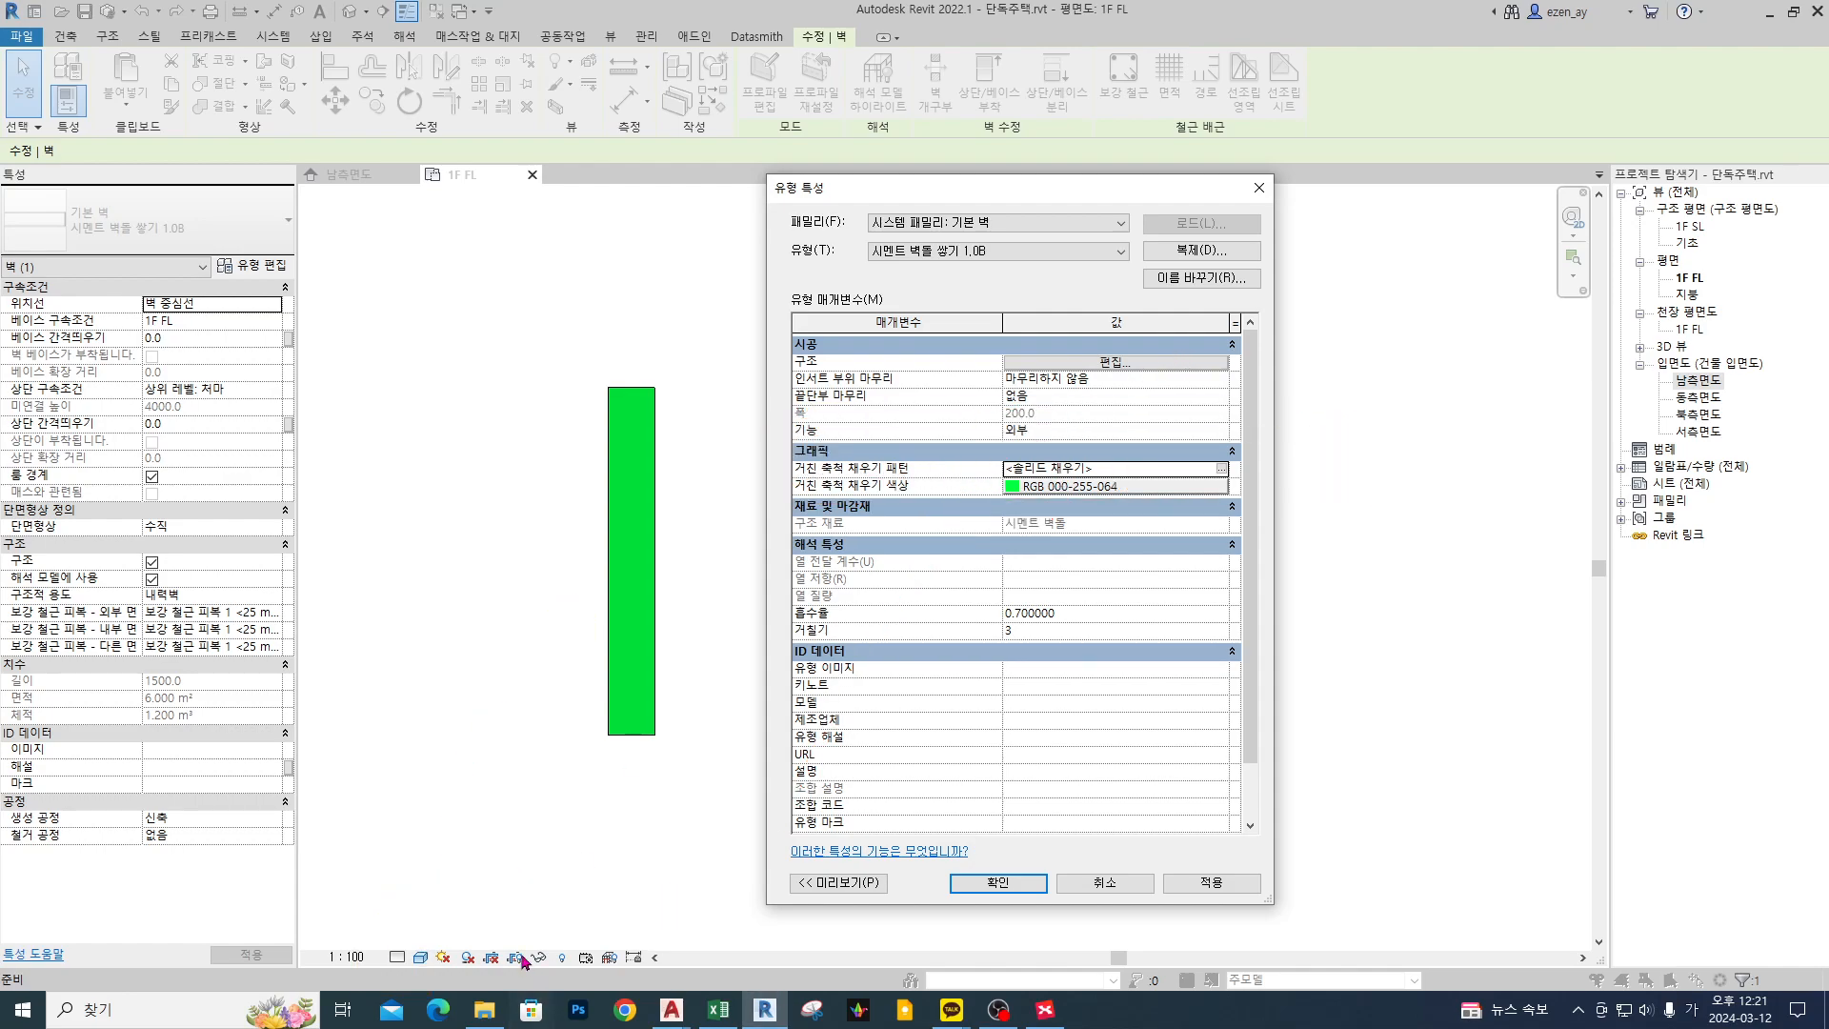
- Open the wall type's layer structure and view the graphics settings of its 시멘트 벽돌 material
{"action": "left_click", "coordinate": [1157, 362]}
{"action": "left_click", "coordinate": [972, 373]}
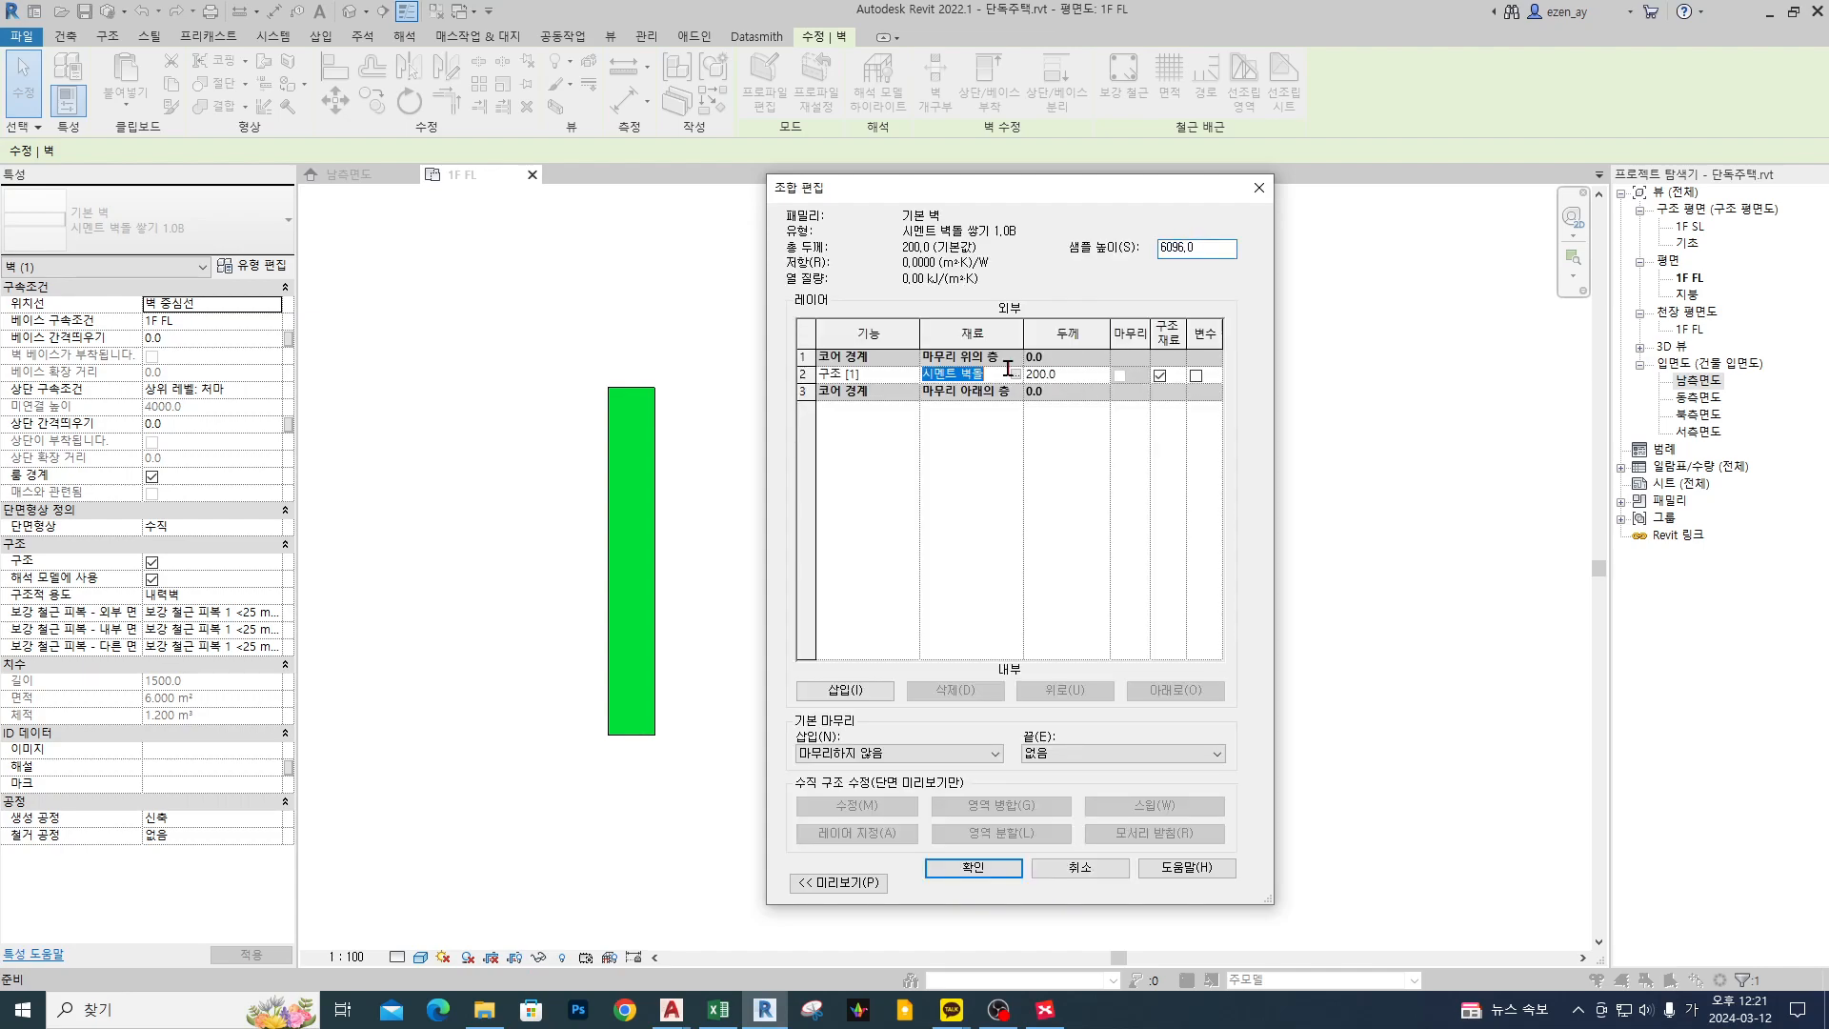
{"action": "left_click", "coordinate": [1017, 375]}
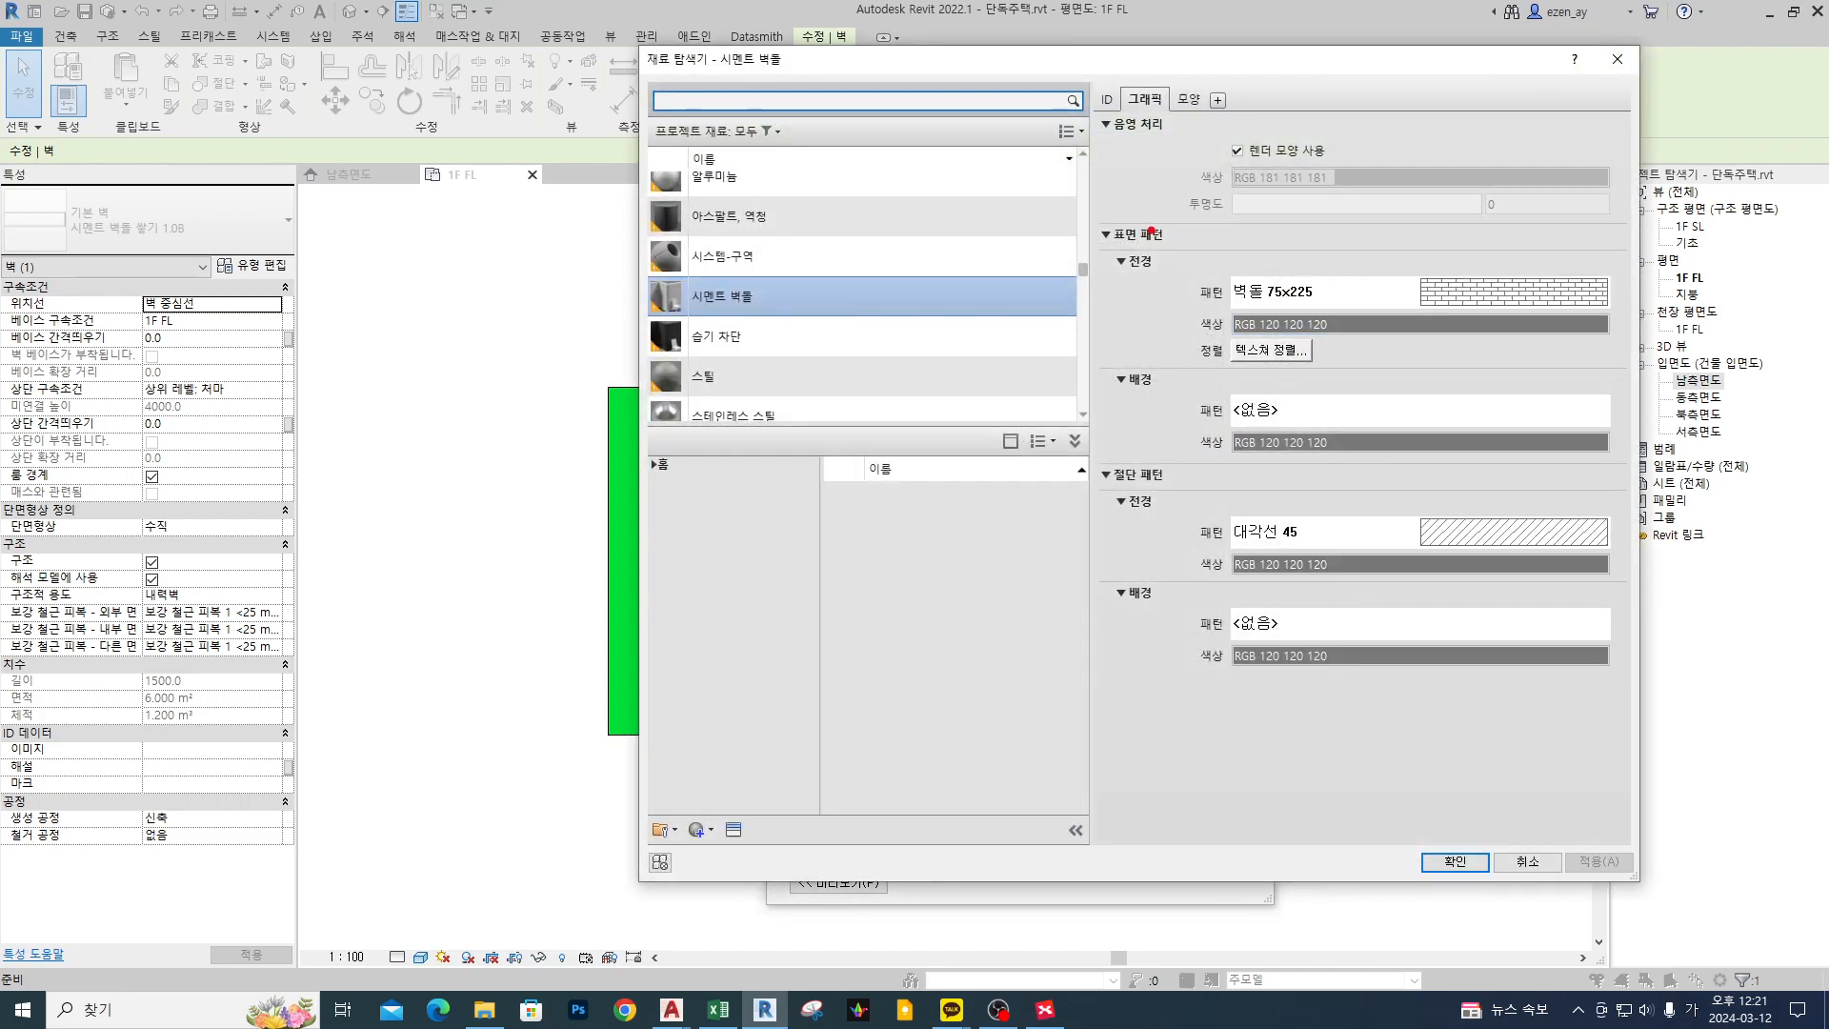
{"action": "mouse_move", "coordinate": [1076, 97]}
{"action": "left_mouse_down"}
{"action": "mouse_move", "coordinate": [1188, 152]}
{"action": "mouse_move", "coordinate": [1637, 232]}
{"action": "left_mouse_up"}
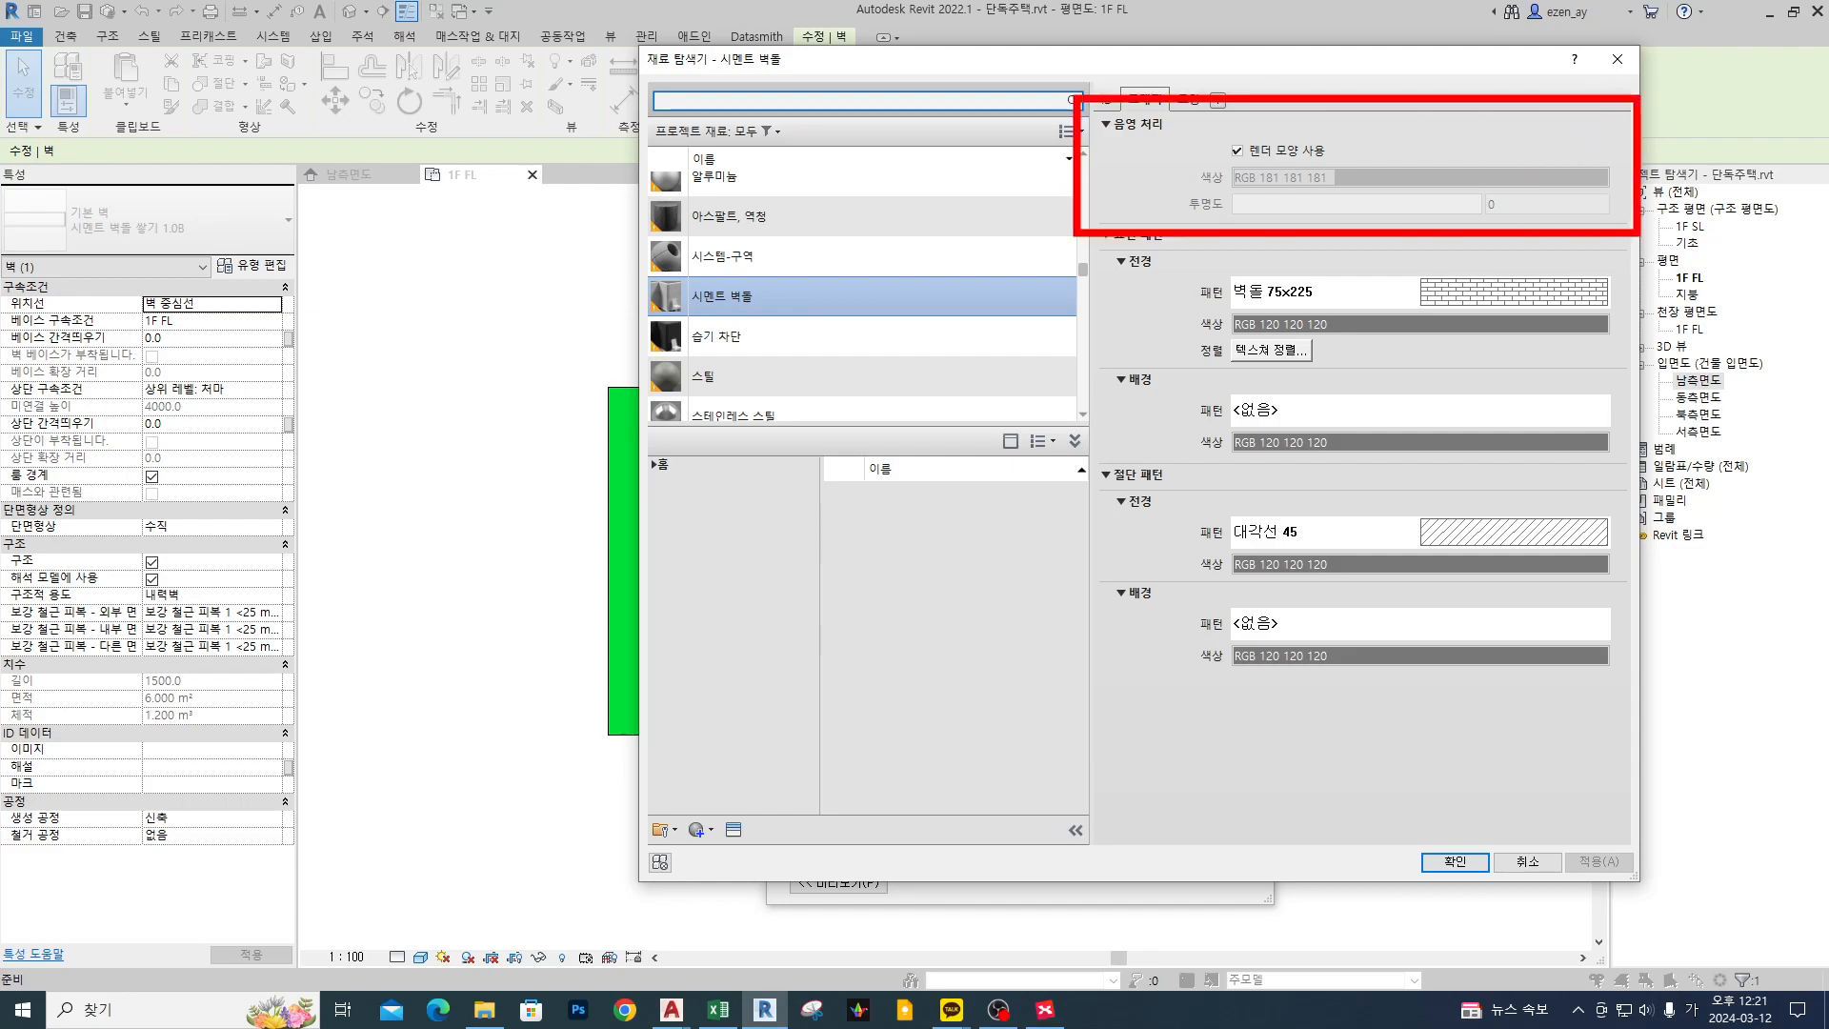
{"action": "left_click_drag", "start_coordinate": [399, 912], "coordinate": [447, 988]}
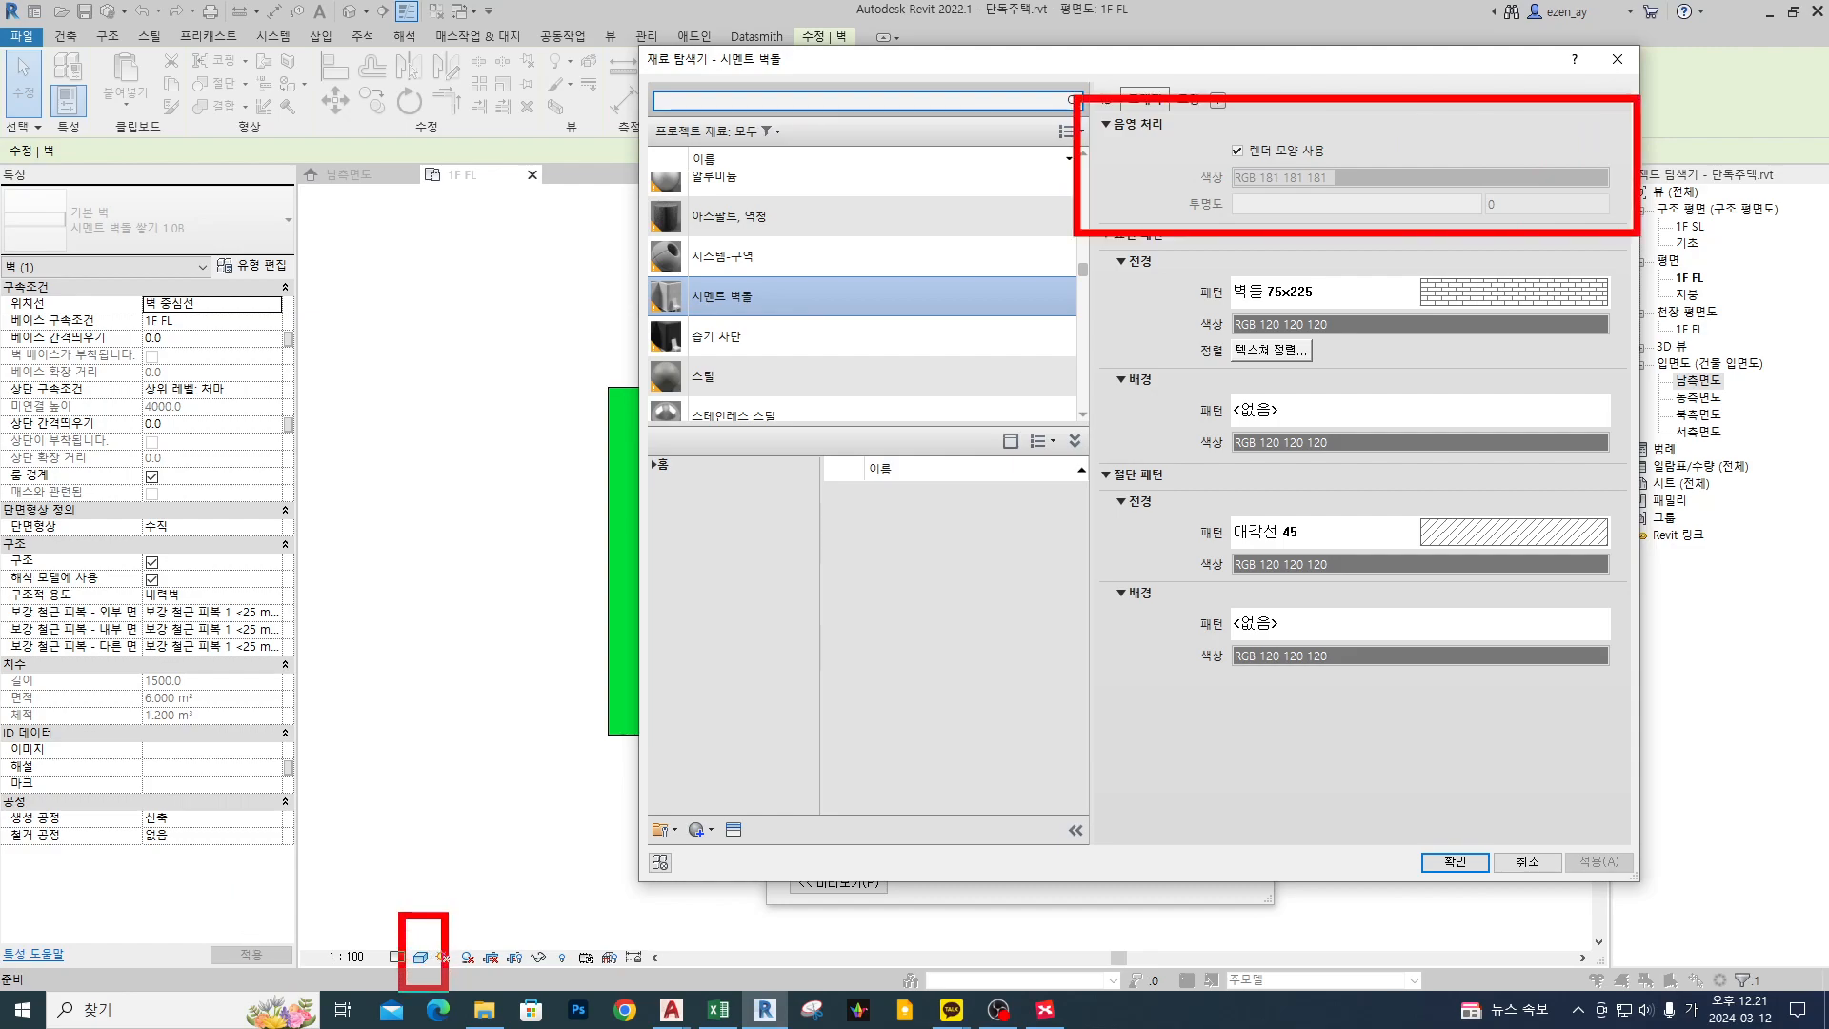
{"action": "mouse_move", "coordinate": [407, 828]}
{"action": "left_mouse_down"}
{"action": "mouse_move", "coordinate": [434, 903]}
{"action": "mouse_move", "coordinate": [475, 857]}
{"action": "mouse_move", "coordinate": [517, 881]}
{"action": "left_mouse_up"}
{"action": "left_click_drag", "start_coordinate": [365, 939], "coordinate": [411, 970]}
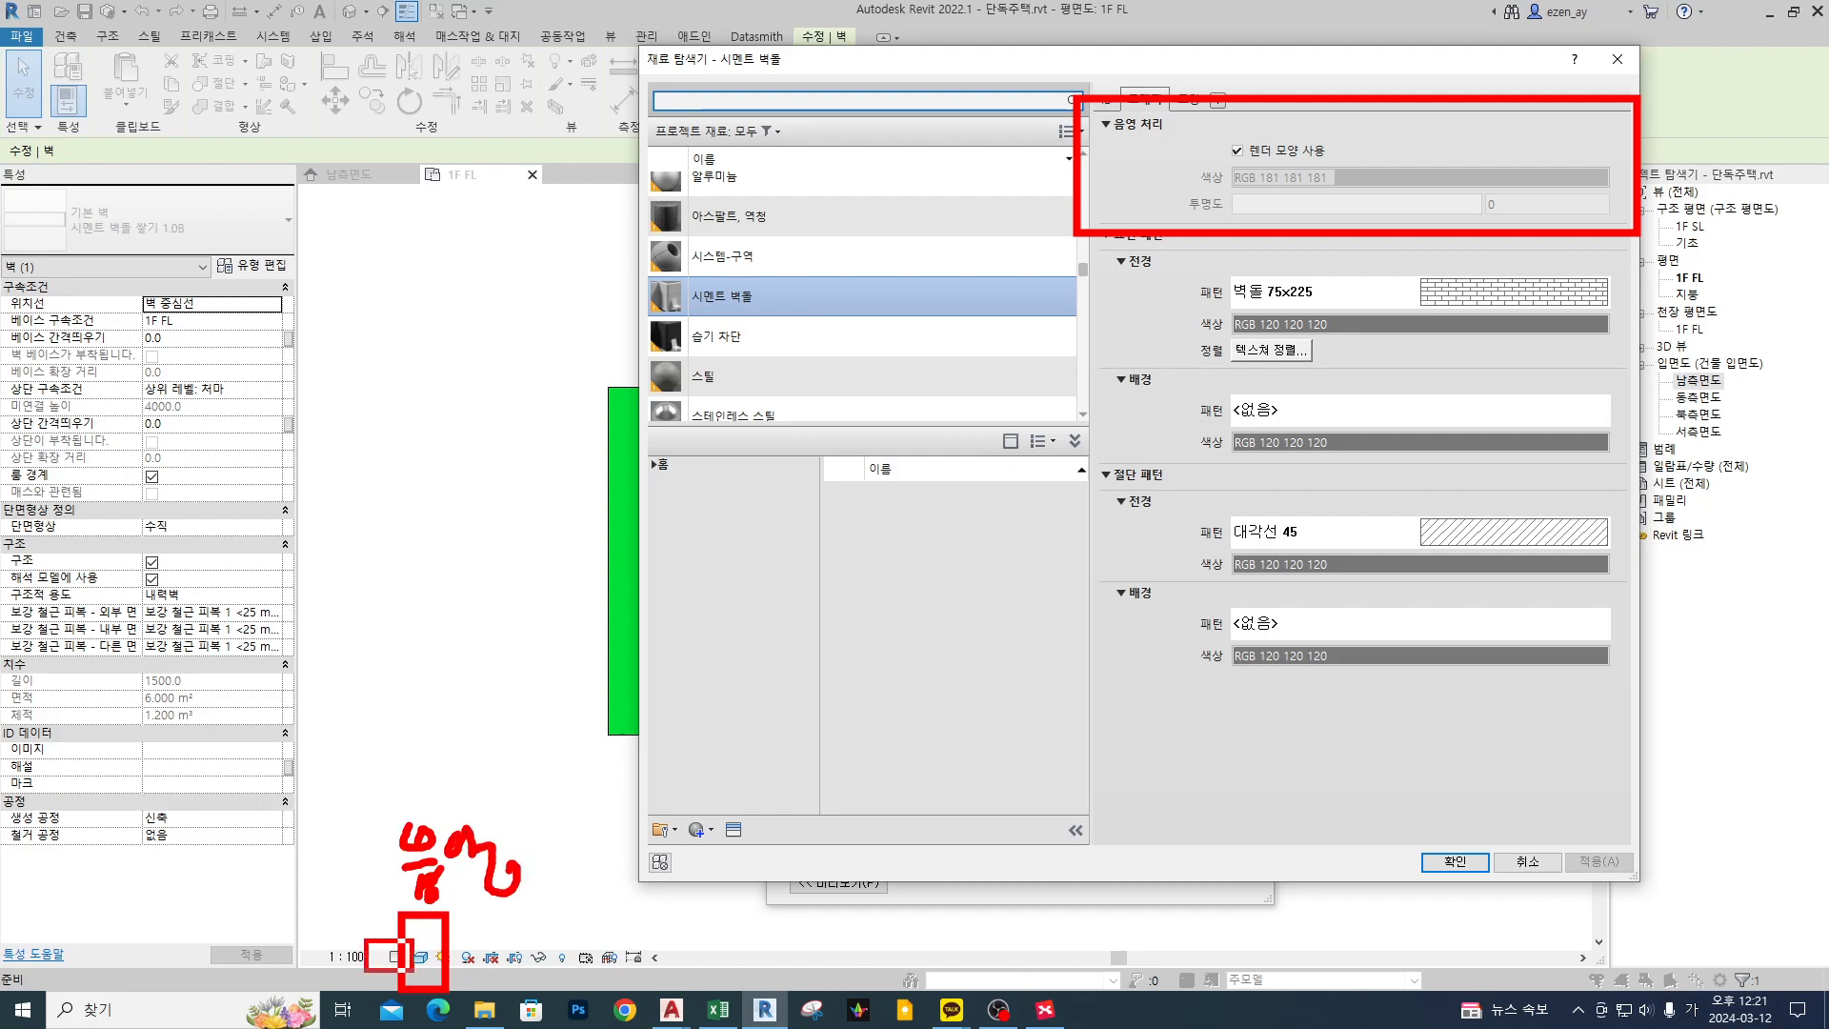
{"action": "mouse_move", "coordinate": [322, 876]}
{"action": "left_mouse_down"}
{"action": "mouse_move", "coordinate": [347, 927]}
{"action": "mouse_move", "coordinate": [332, 917]}
{"action": "left_mouse_up"}
{"action": "left_click_drag", "start_coordinate": [1059, 316], "coordinate": [1108, 283]}
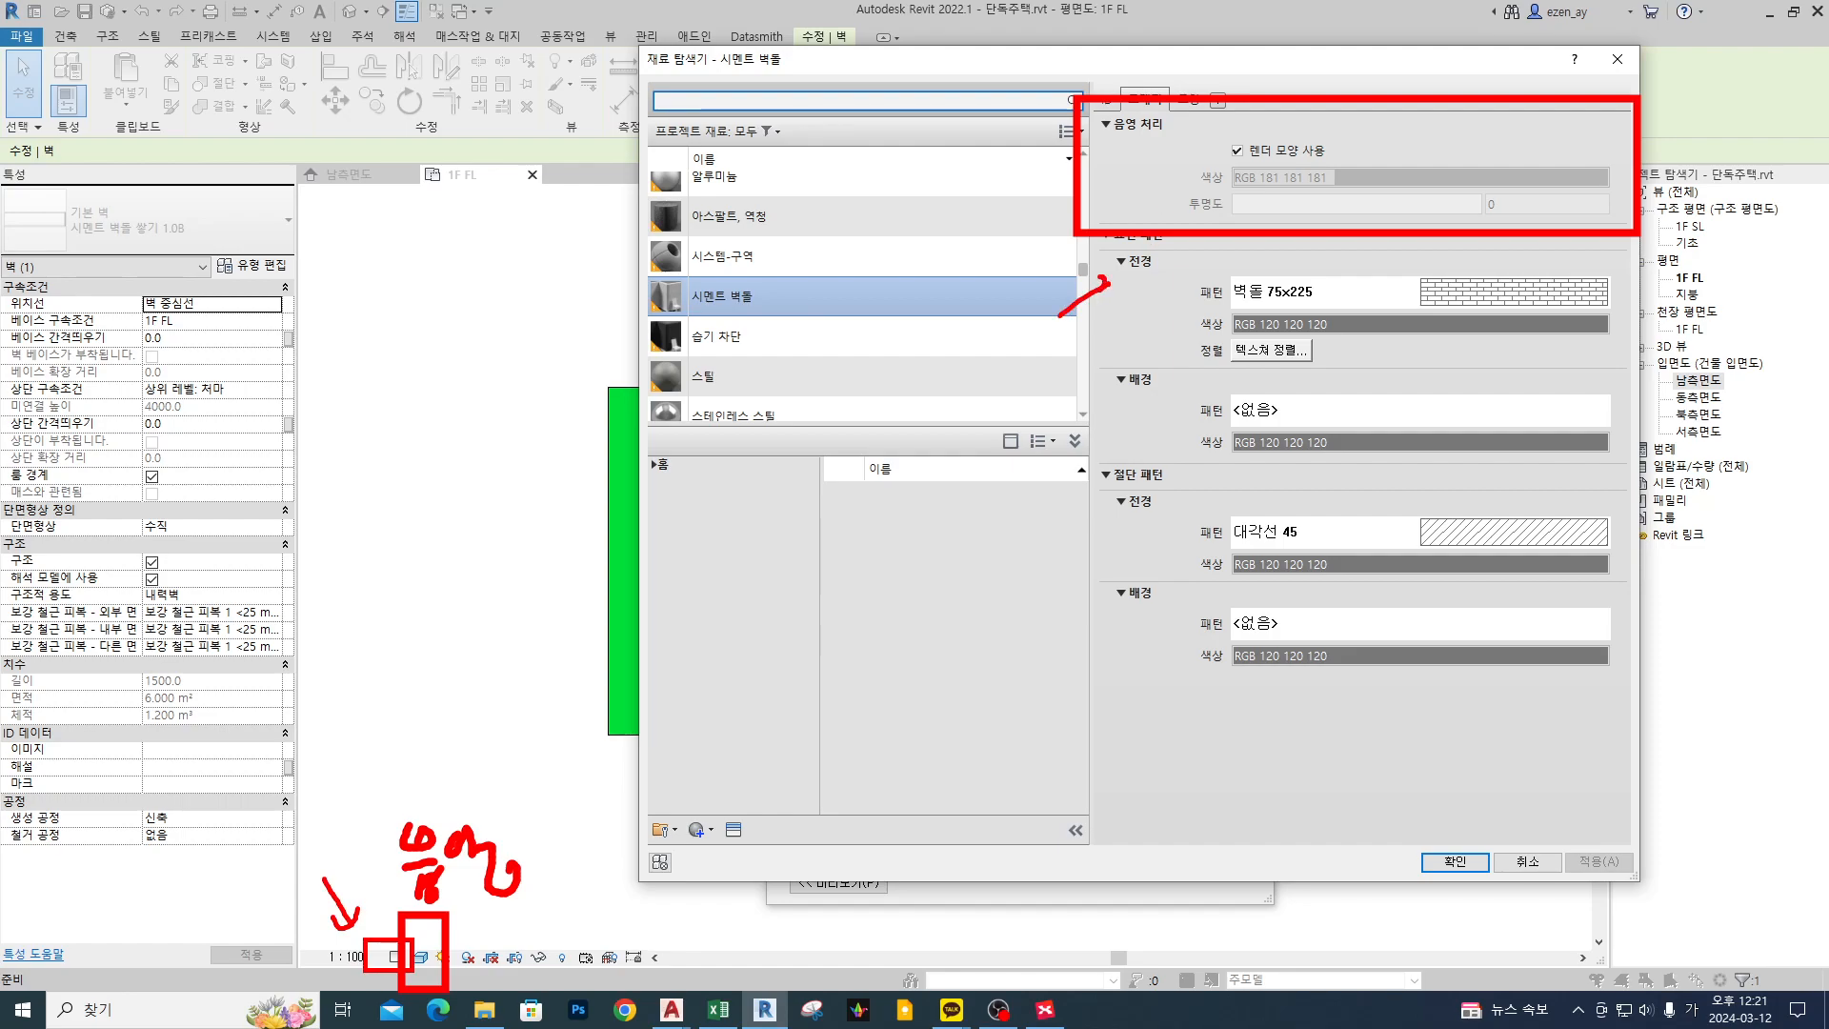
{"action": "left_click_drag", "start_coordinate": [1198, 155], "coordinate": [1179, 179]}
{"action": "left_click_drag", "start_coordinate": [1169, 145], "coordinate": [1208, 190]}
{"action": "left_click_drag", "start_coordinate": [569, 813], "coordinate": [532, 850]}
{"action": "left_click_drag", "start_coordinate": [604, 830], "coordinate": [534, 849]}
{"action": "mouse_move", "coordinate": [1184, 132]}
{"action": "left_mouse_down"}
{"action": "mouse_move", "coordinate": [1543, 232]}
{"action": "mouse_move", "coordinate": [1626, 229]}
{"action": "left_mouse_up"}
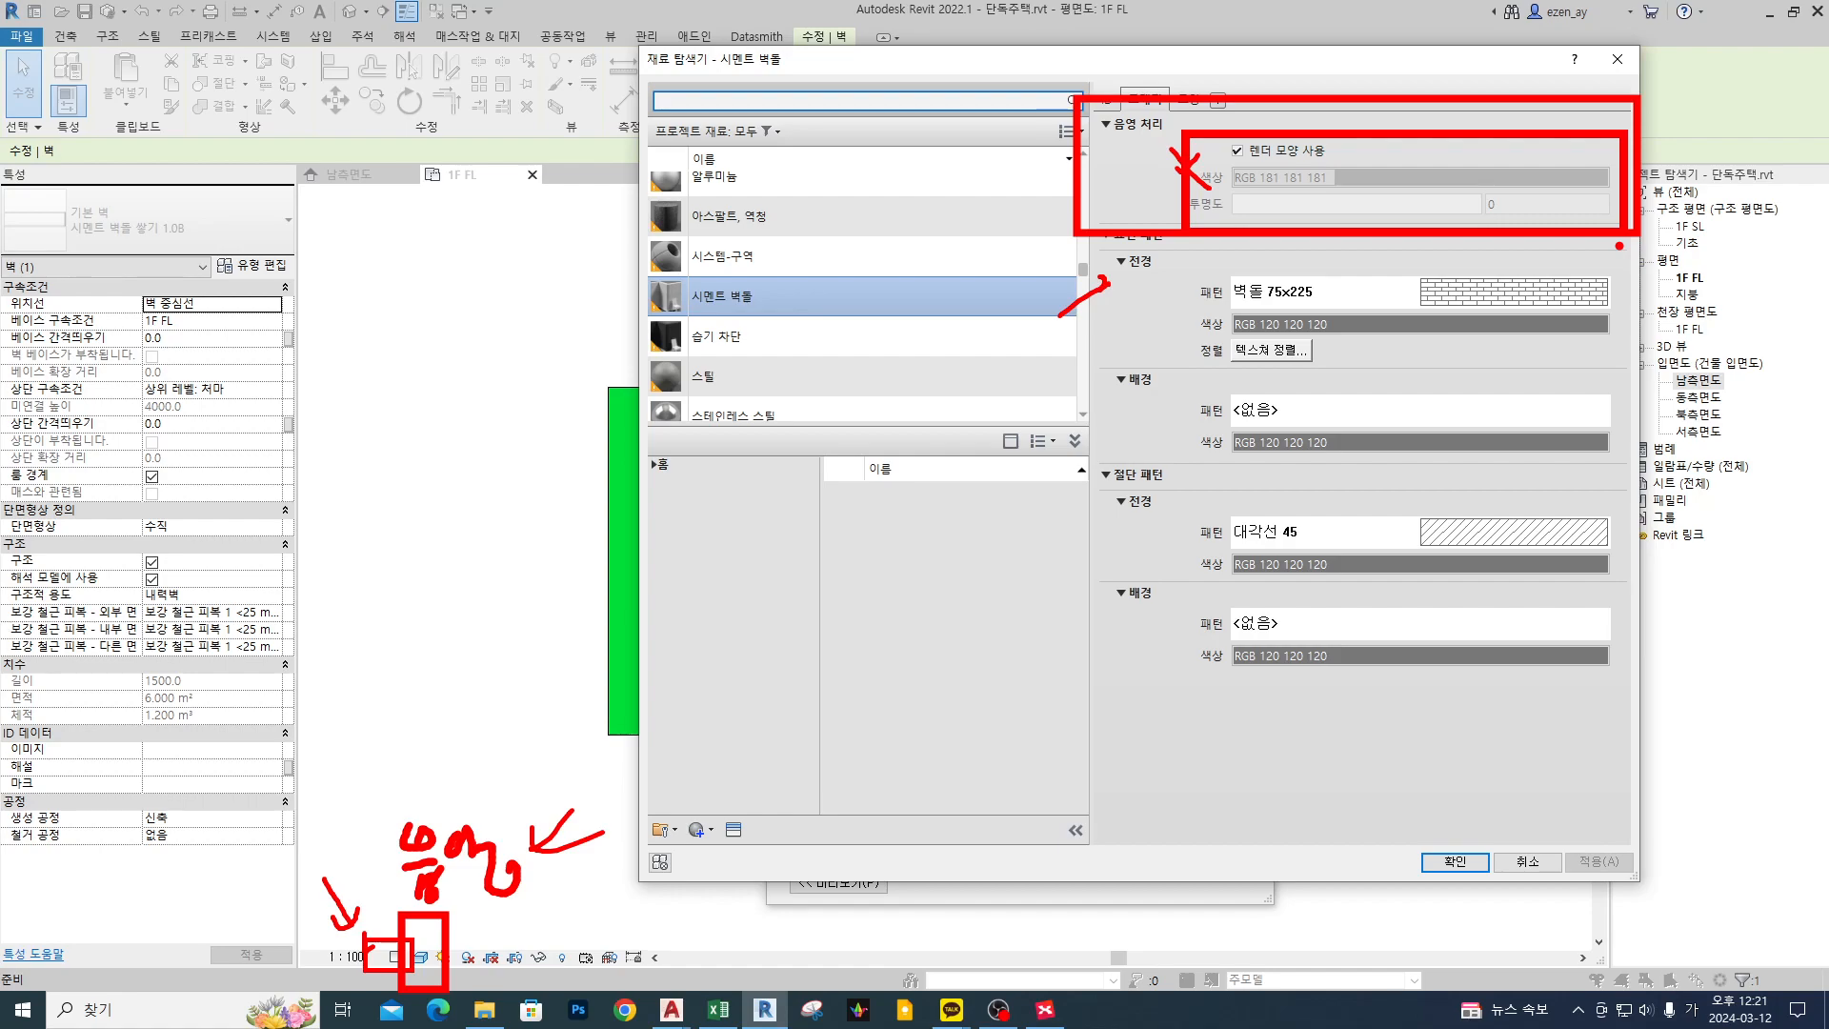
{"action": "key", "text": "Escape"}
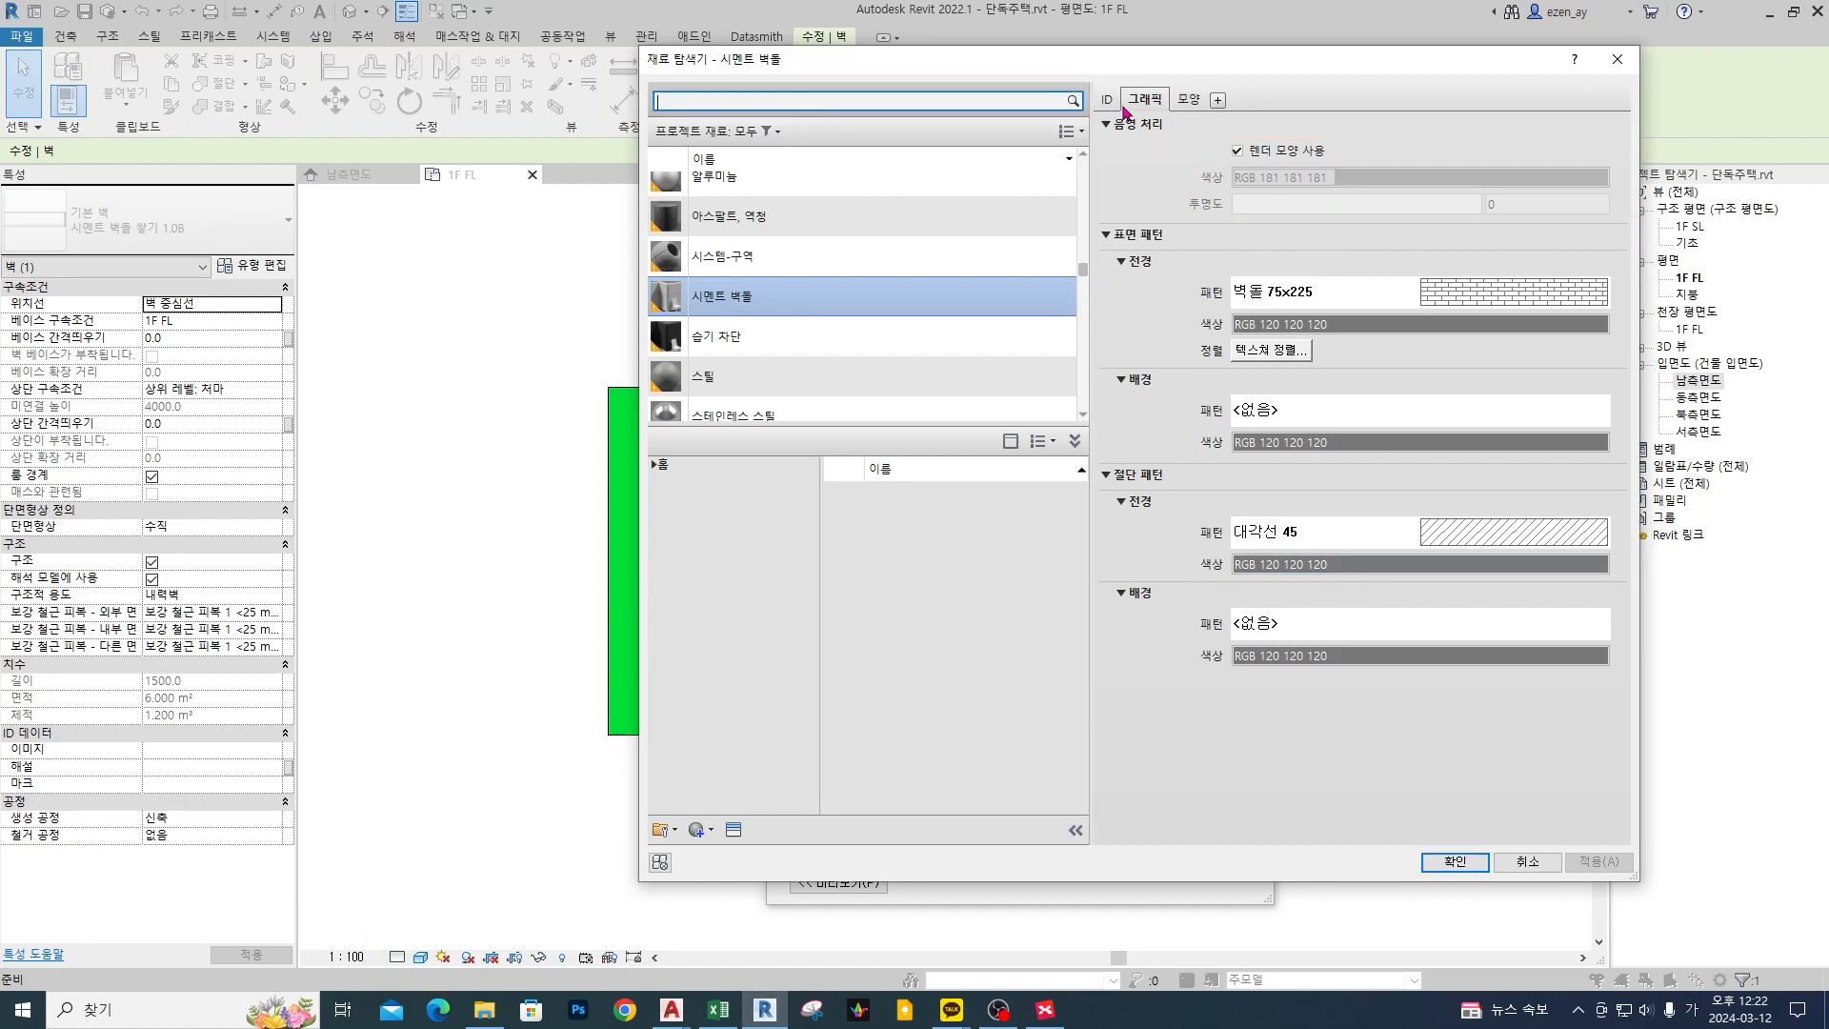
{"action": "left_click_drag", "start_coordinate": [1178, 135], "coordinate": [1640, 234]}
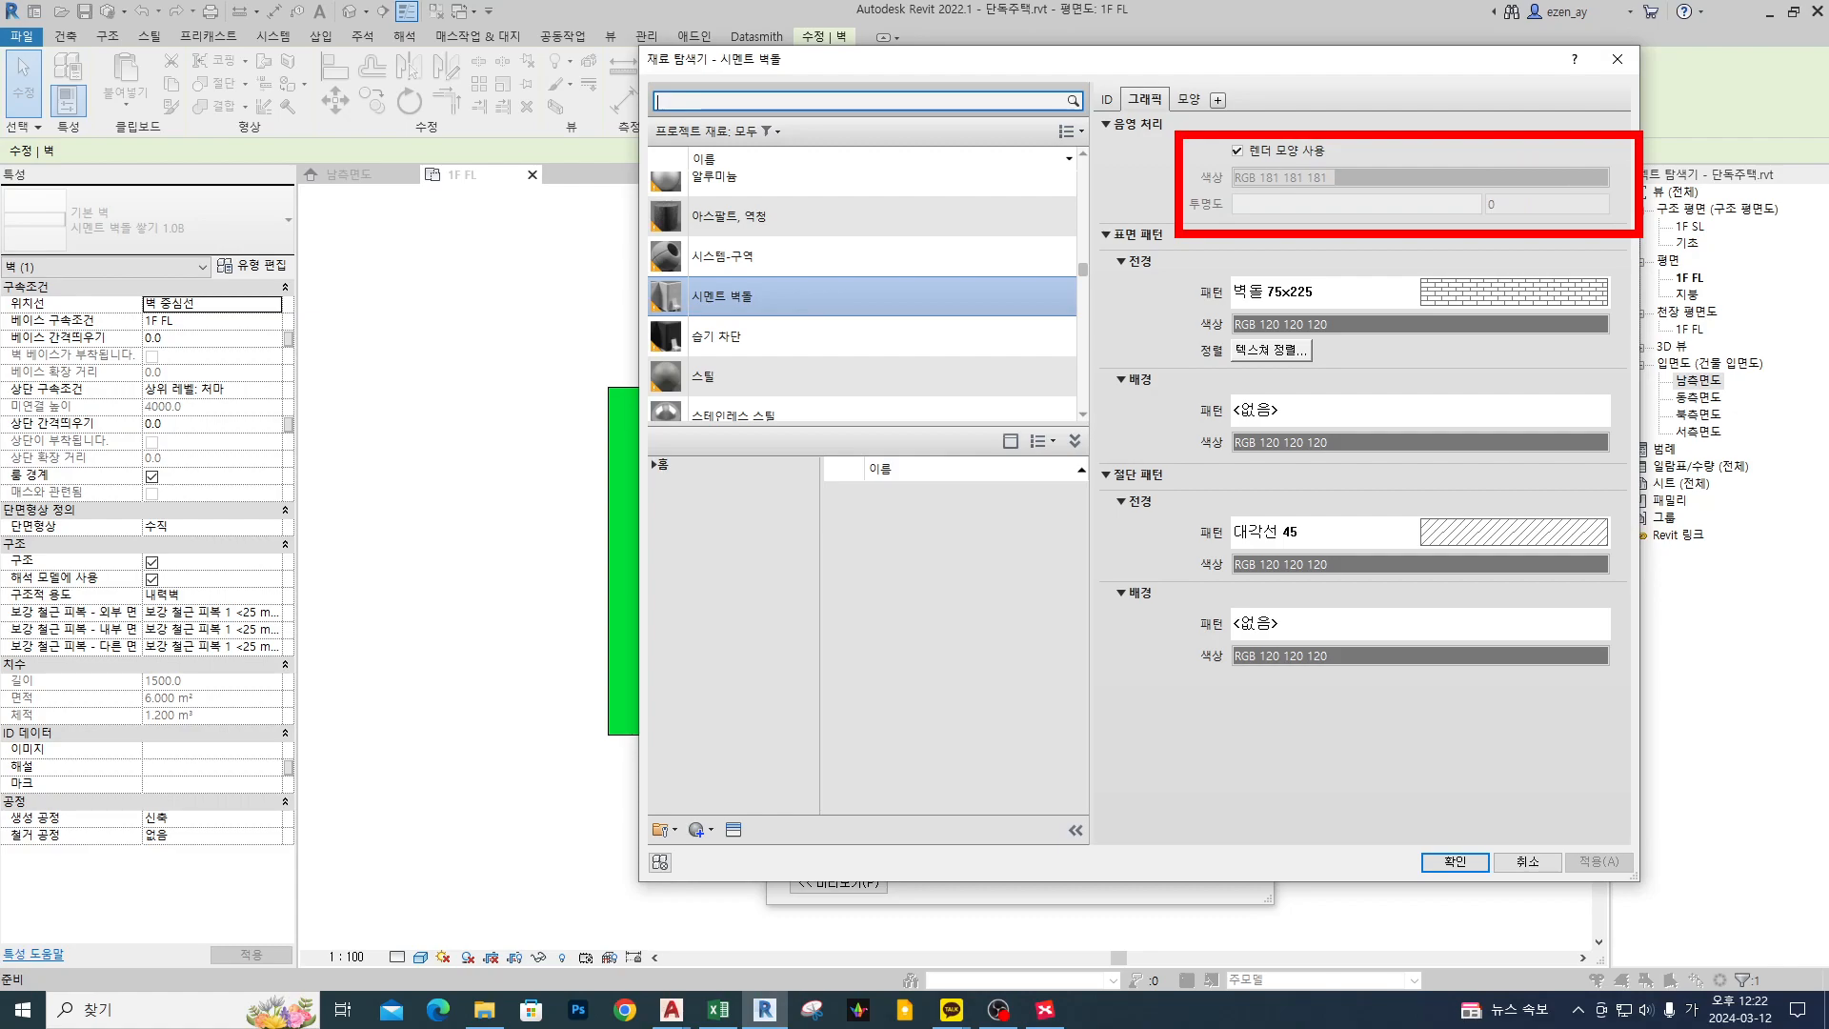
{"action": "key", "text": "Escape"}
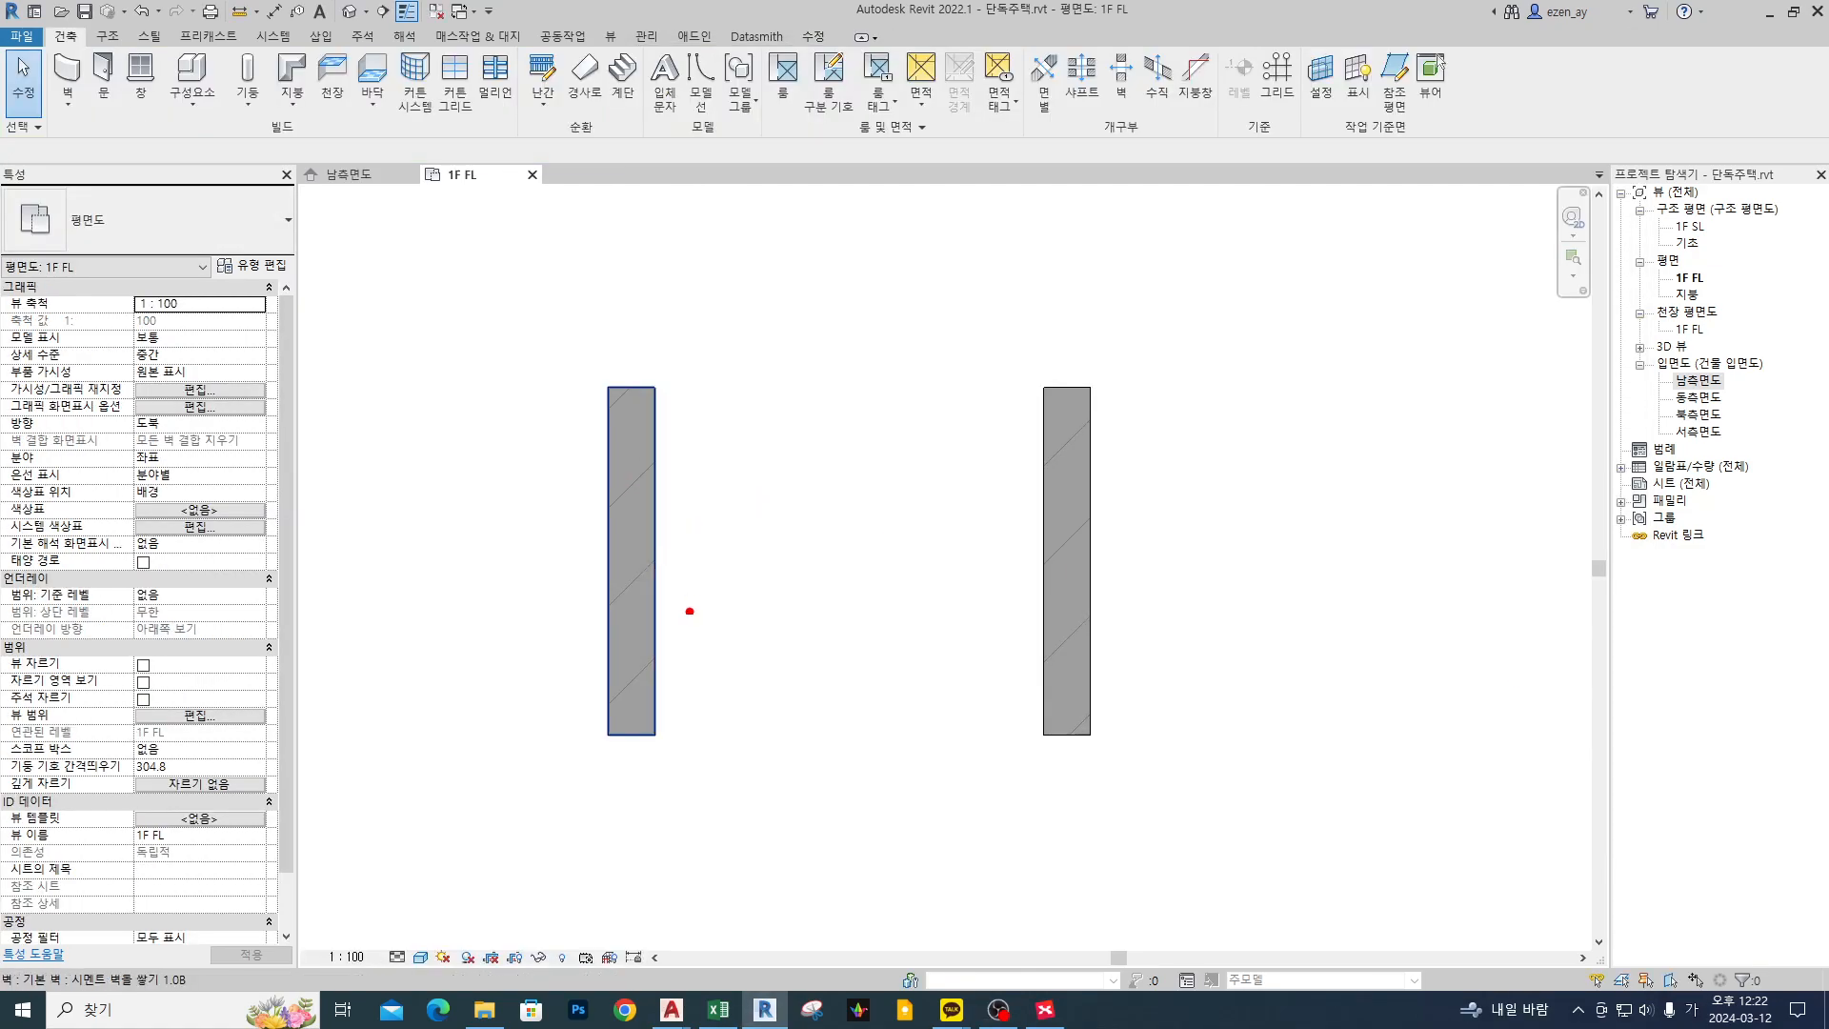
- Switch the 1F FL plan view to an unshaded display showing only wall outlines and cut pattern lines
{"action": "left_click_drag", "start_coordinate": [683, 624], "coordinate": [776, 605]}
{"action": "key", "text": "Escape"}
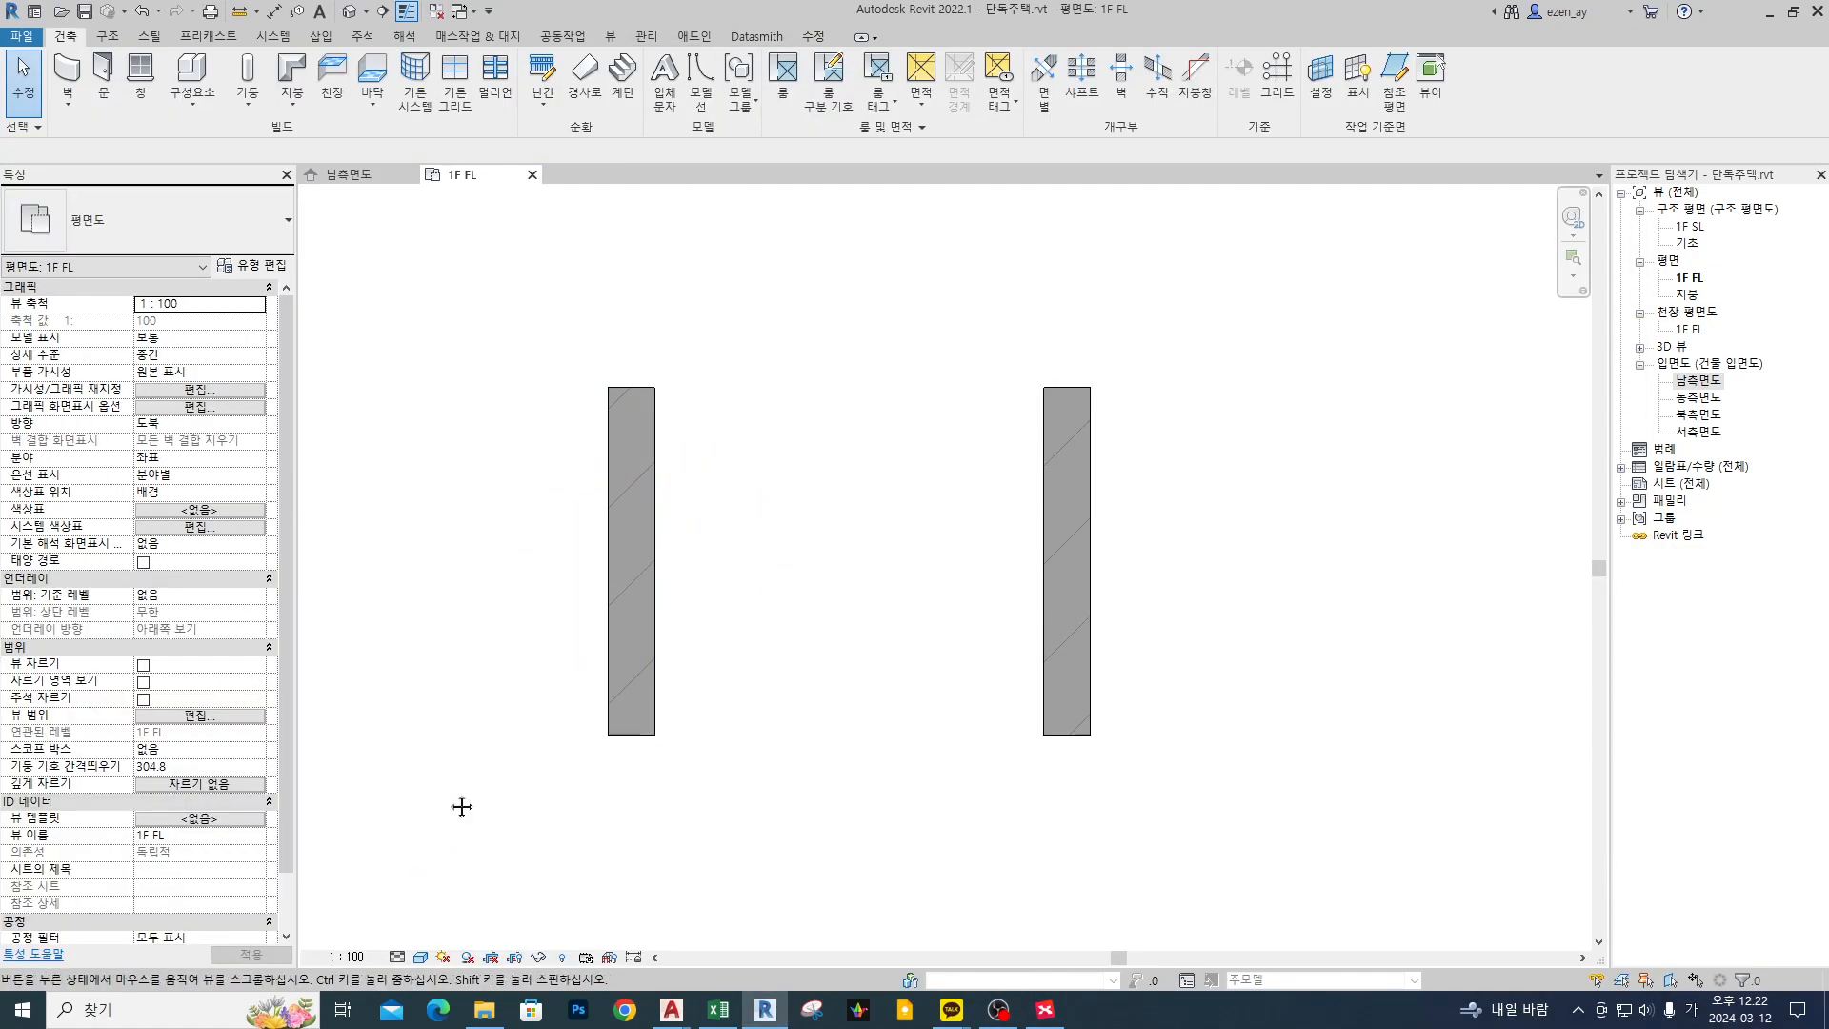
{"action": "key", "text": "Hangul"}
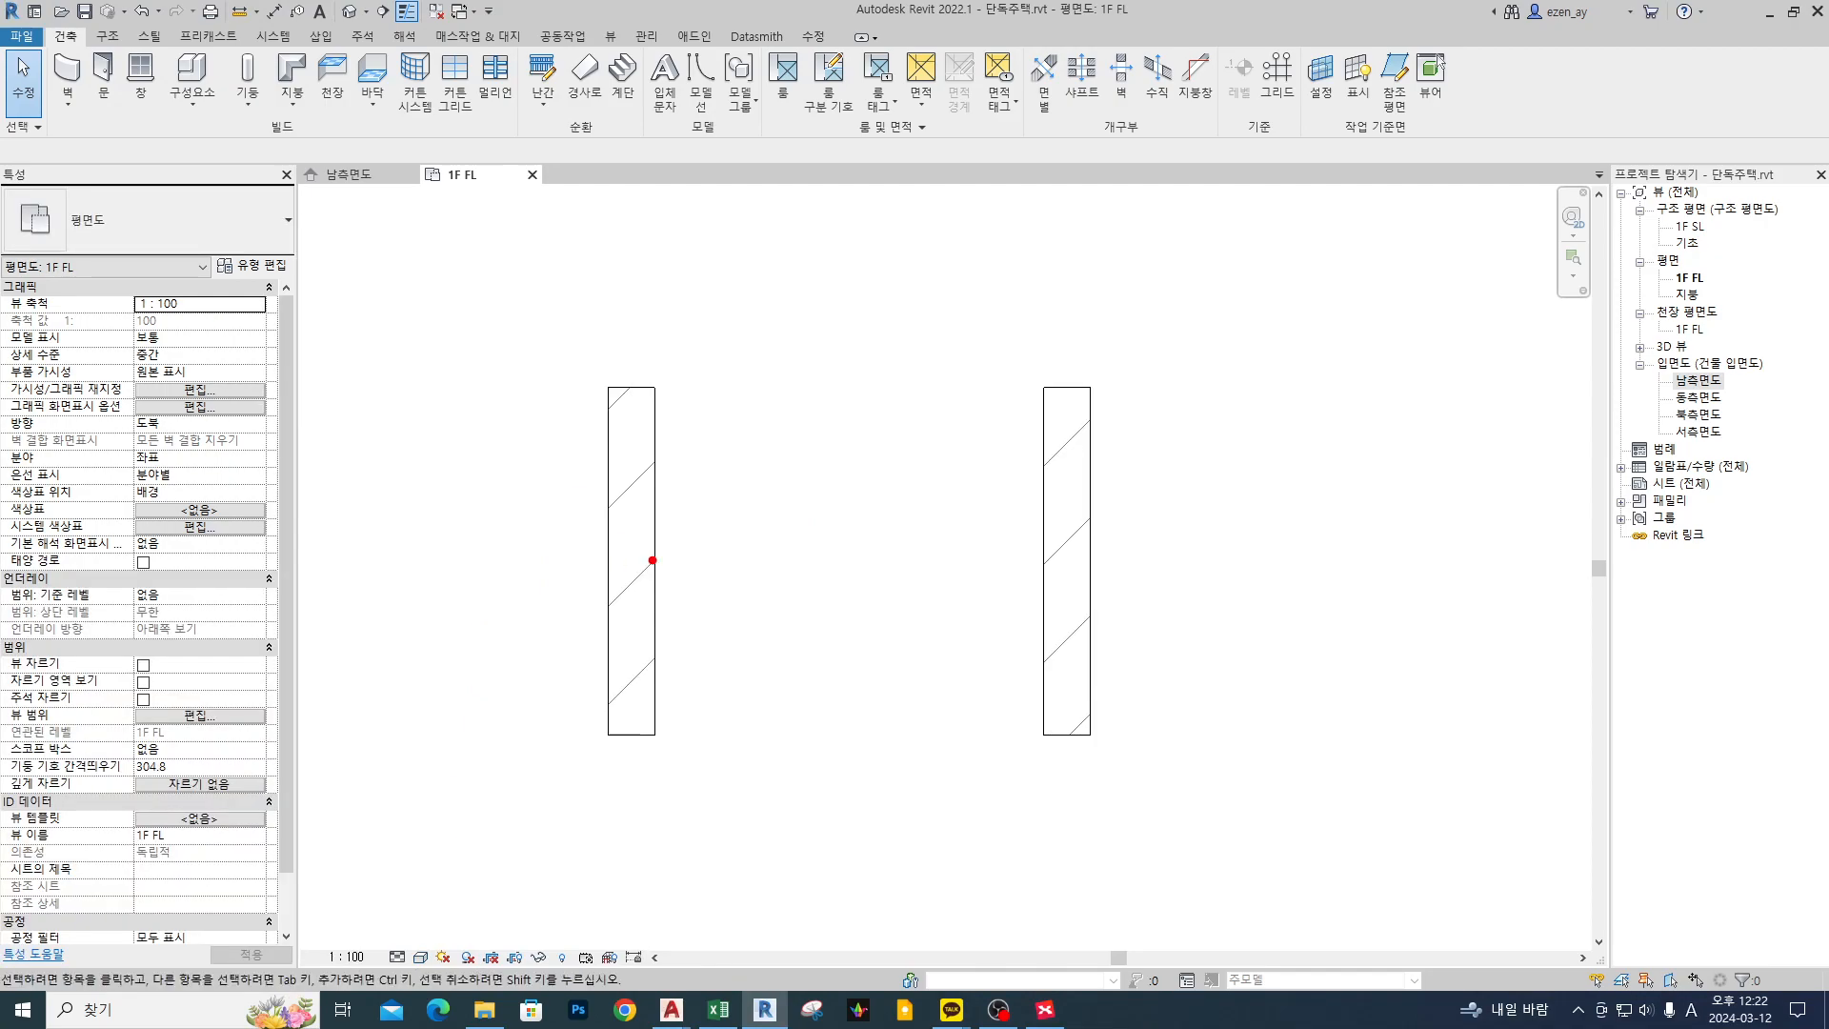
{"action": "left_click_drag", "start_coordinate": [671, 507], "coordinate": [682, 500]}
{"action": "key", "text": "Escape"}
{"action": "key", "text": "ctrl+2"}
{"action": "mouse_move", "coordinate": [490, 506]}
{"action": "left_mouse_down"}
{"action": "mouse_move", "coordinate": [581, 502]}
{"action": "mouse_move", "coordinate": [583, 521]}
{"action": "left_mouse_up"}
{"action": "left_click_drag", "start_coordinate": [566, 404], "coordinate": [588, 404]}
{"action": "mouse_move", "coordinate": [571, 419]}
{"action": "left_mouse_down"}
{"action": "mouse_move", "coordinate": [573, 481]}
{"action": "mouse_move", "coordinate": [597, 505]}
{"action": "left_mouse_up"}
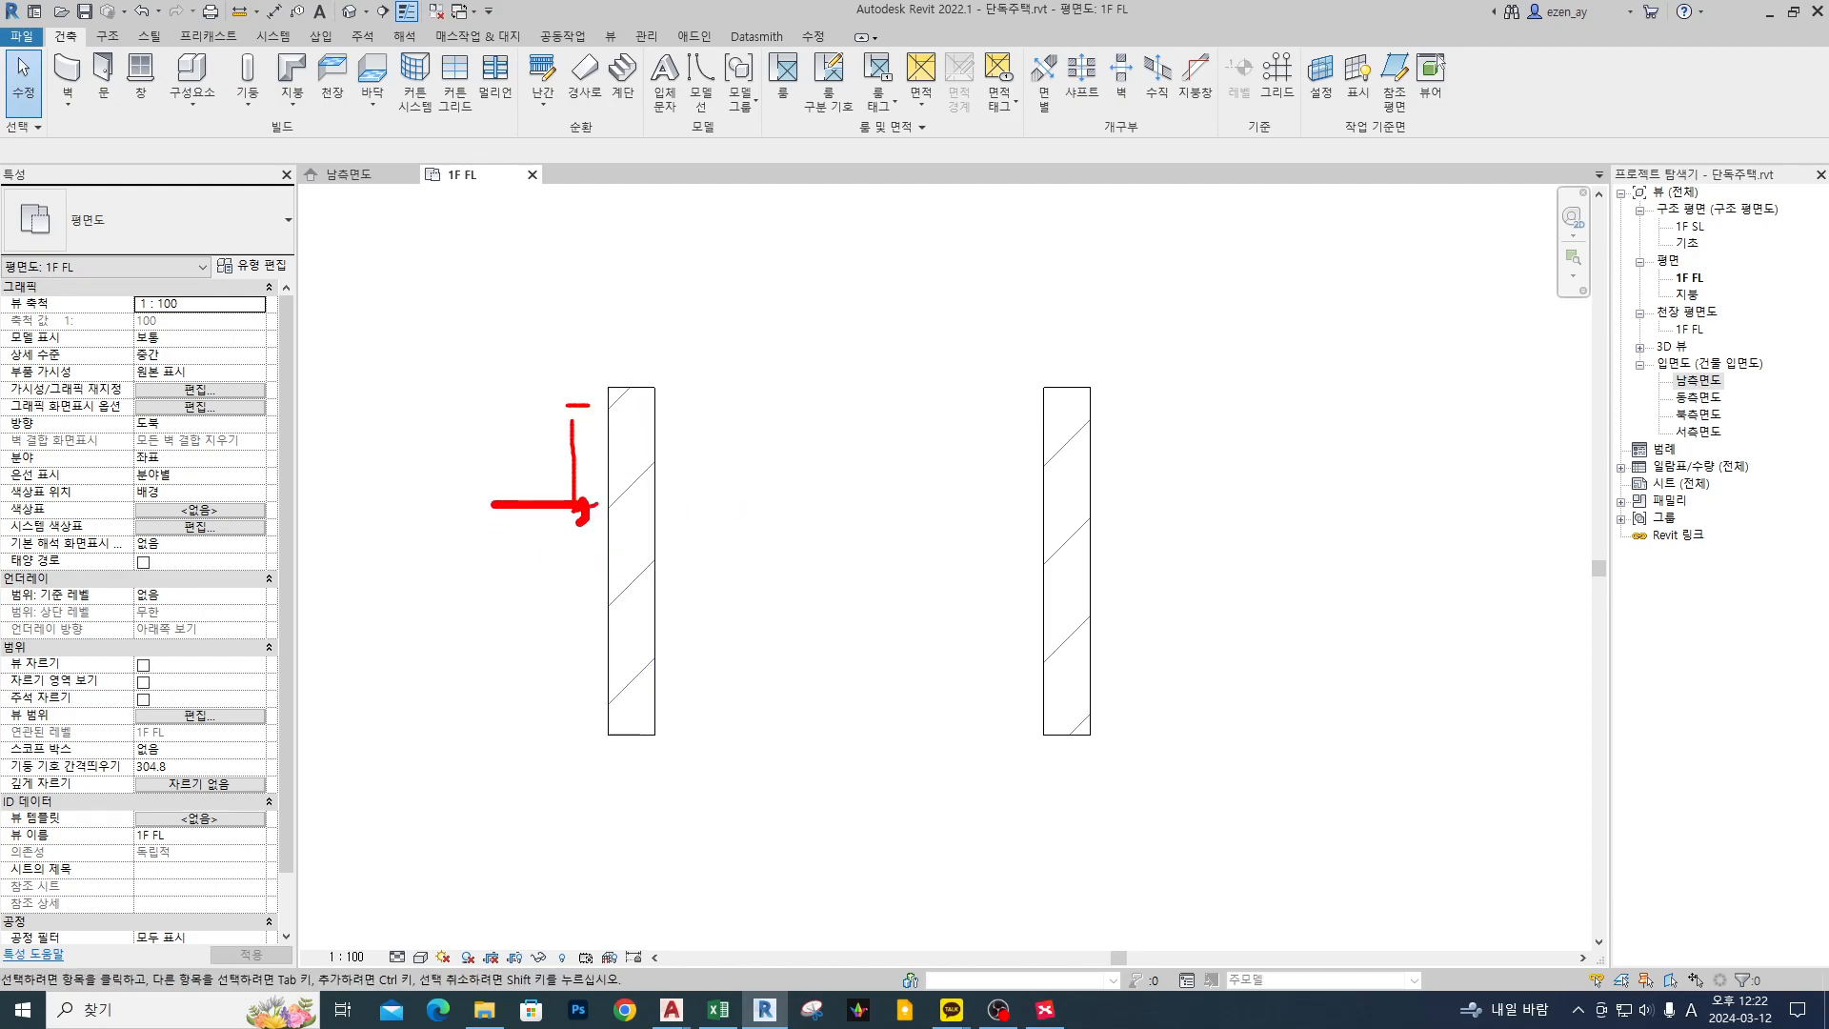
{"action": "mouse_move", "coordinate": [461, 363]}
{"action": "left_mouse_down"}
{"action": "mouse_move", "coordinate": [473, 402]}
{"action": "mouse_move", "coordinate": [526, 371]}
{"action": "mouse_move", "coordinate": [518, 402]}
{"action": "left_mouse_up"}
{"action": "mouse_move", "coordinate": [541, 350]}
{"action": "left_mouse_down"}
{"action": "mouse_move", "coordinate": [545, 409]}
{"action": "mouse_move", "coordinate": [577, 337]}
{"action": "left_mouse_up"}
{"action": "left_click_drag", "start_coordinate": [554, 357], "coordinate": [556, 398]}
{"action": "left_click_drag", "start_coordinate": [775, 302], "coordinate": [772, 329]}
{"action": "left_click_drag", "start_coordinate": [798, 288], "coordinate": [775, 363]}
{"action": "left_click_drag", "start_coordinate": [749, 379], "coordinate": [840, 359]}
{"action": "left_click_drag", "start_coordinate": [860, 286], "coordinate": [881, 340]}
{"action": "mouse_move", "coordinate": [578, 419]}
{"action": "left_mouse_down"}
{"action": "mouse_move", "coordinate": [491, 446]}
{"action": "mouse_move", "coordinate": [551, 299]}
{"action": "mouse_move", "coordinate": [577, 388]}
{"action": "left_mouse_up"}
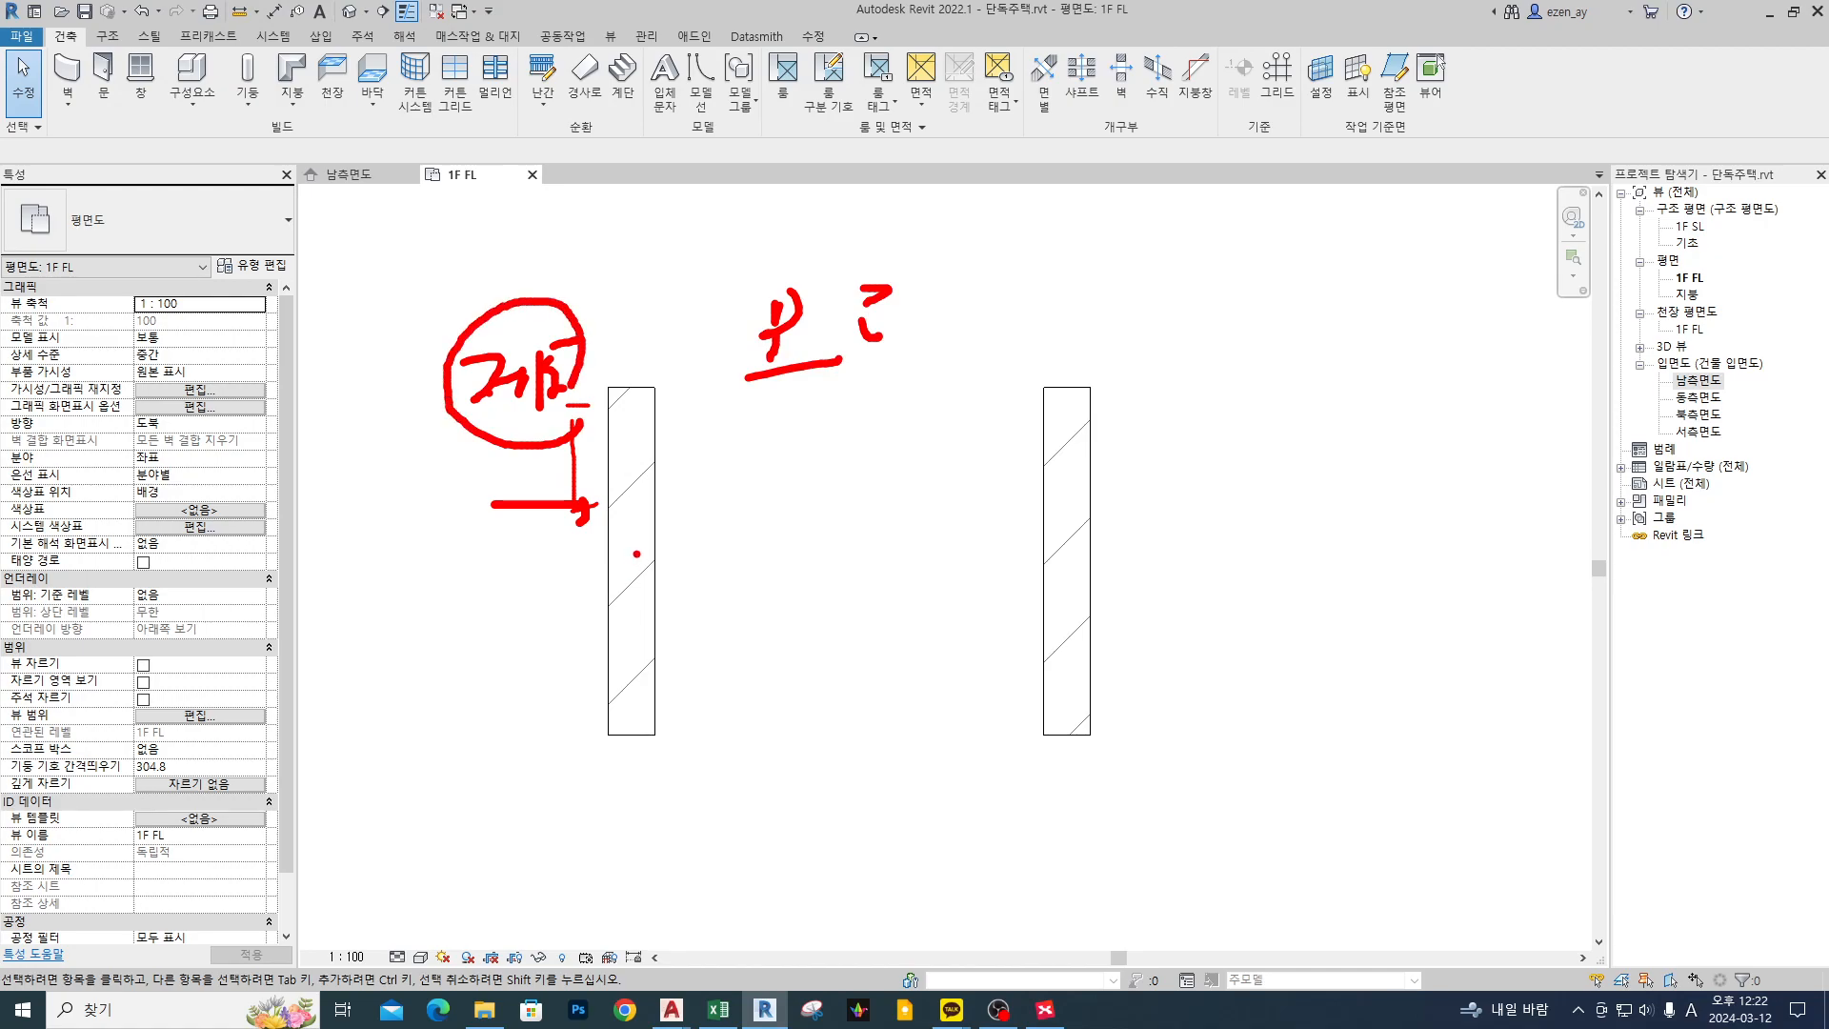
{"action": "mouse_move", "coordinate": [301, 990]}
{"action": "left_mouse_down"}
{"action": "mouse_move", "coordinate": [385, 916]}
{"action": "mouse_move", "coordinate": [303, 964]}
{"action": "left_mouse_up"}
{"action": "mouse_move", "coordinate": [360, 941]}
{"action": "left_mouse_down"}
{"action": "mouse_move", "coordinate": [519, 656]}
{"action": "mouse_move", "coordinate": [583, 619]}
{"action": "mouse_move", "coordinate": [572, 634]}
{"action": "left_mouse_up"}
{"action": "left_click", "coordinate": [565, 618]}
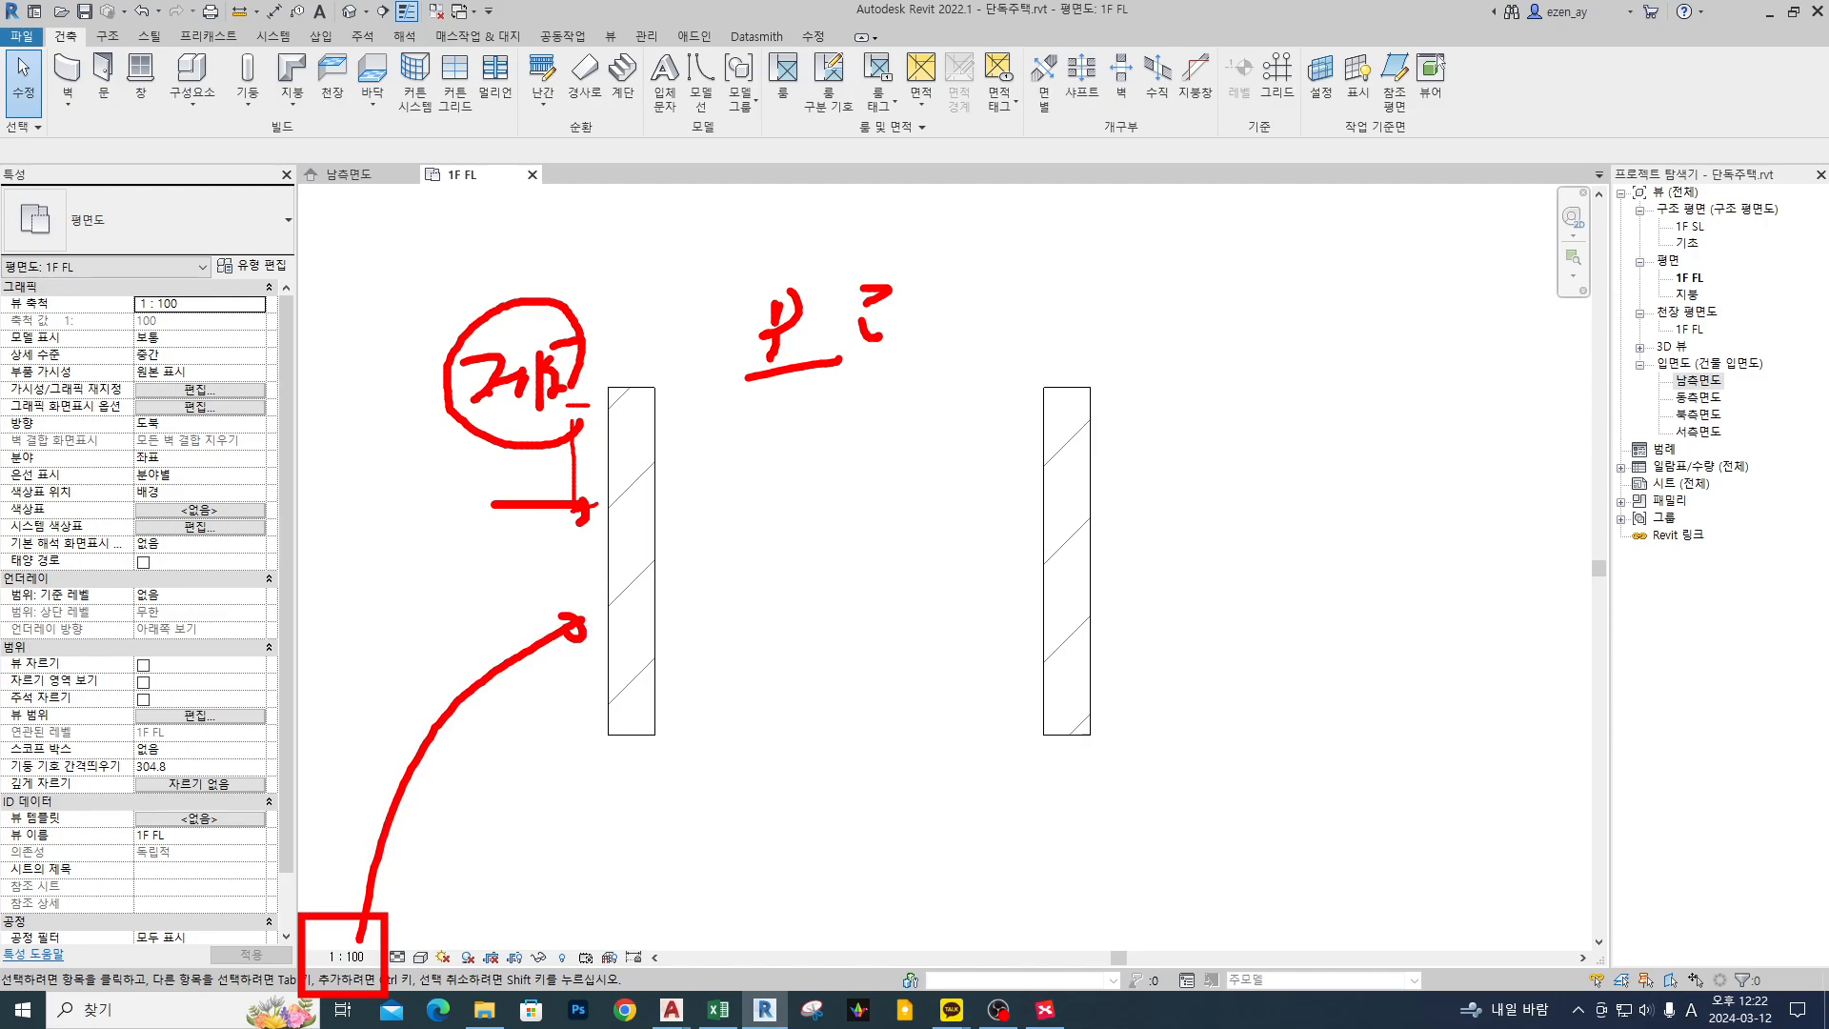
{"action": "key", "text": "Escape"}
- Set the 1F FL plan view's scale to 1 : 50 and then to 1 : 10 to compare the wall hatch spacing
{"action": "left_click", "coordinate": [346, 956]}
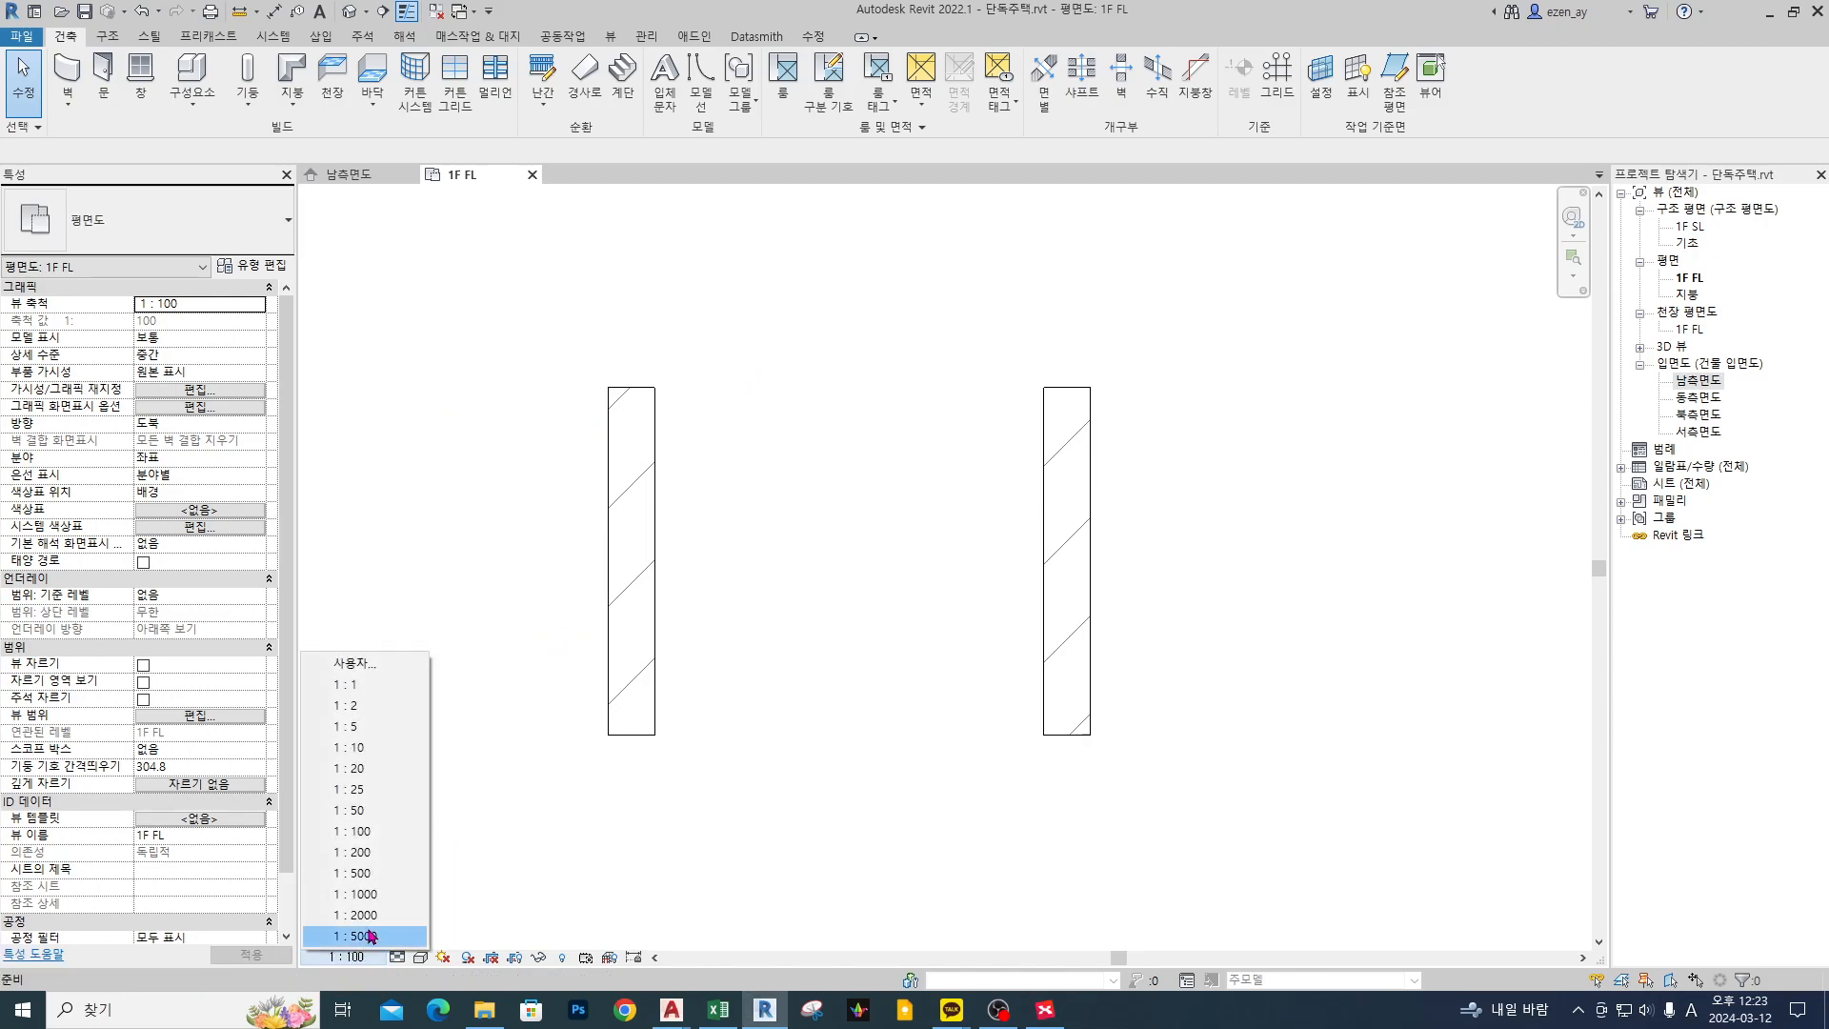
{"action": "left_click", "coordinate": [395, 810]}
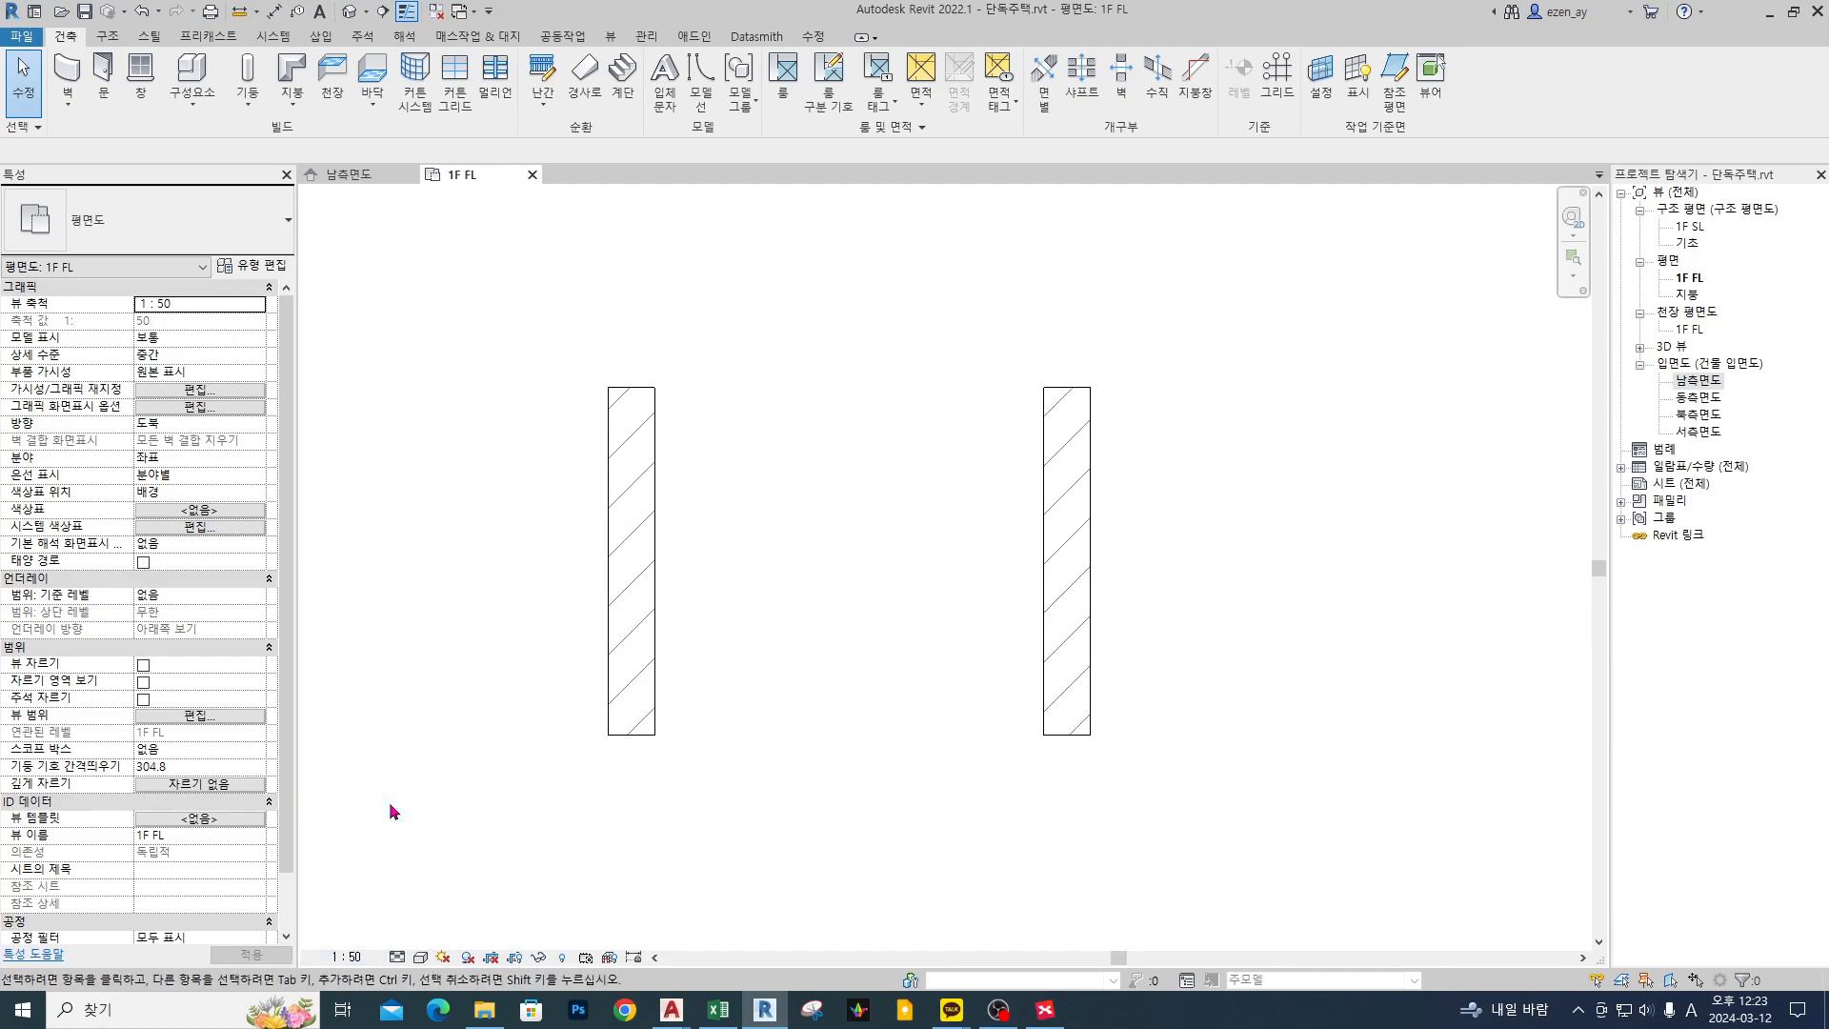
{"action": "left_click", "coordinate": [346, 956]}
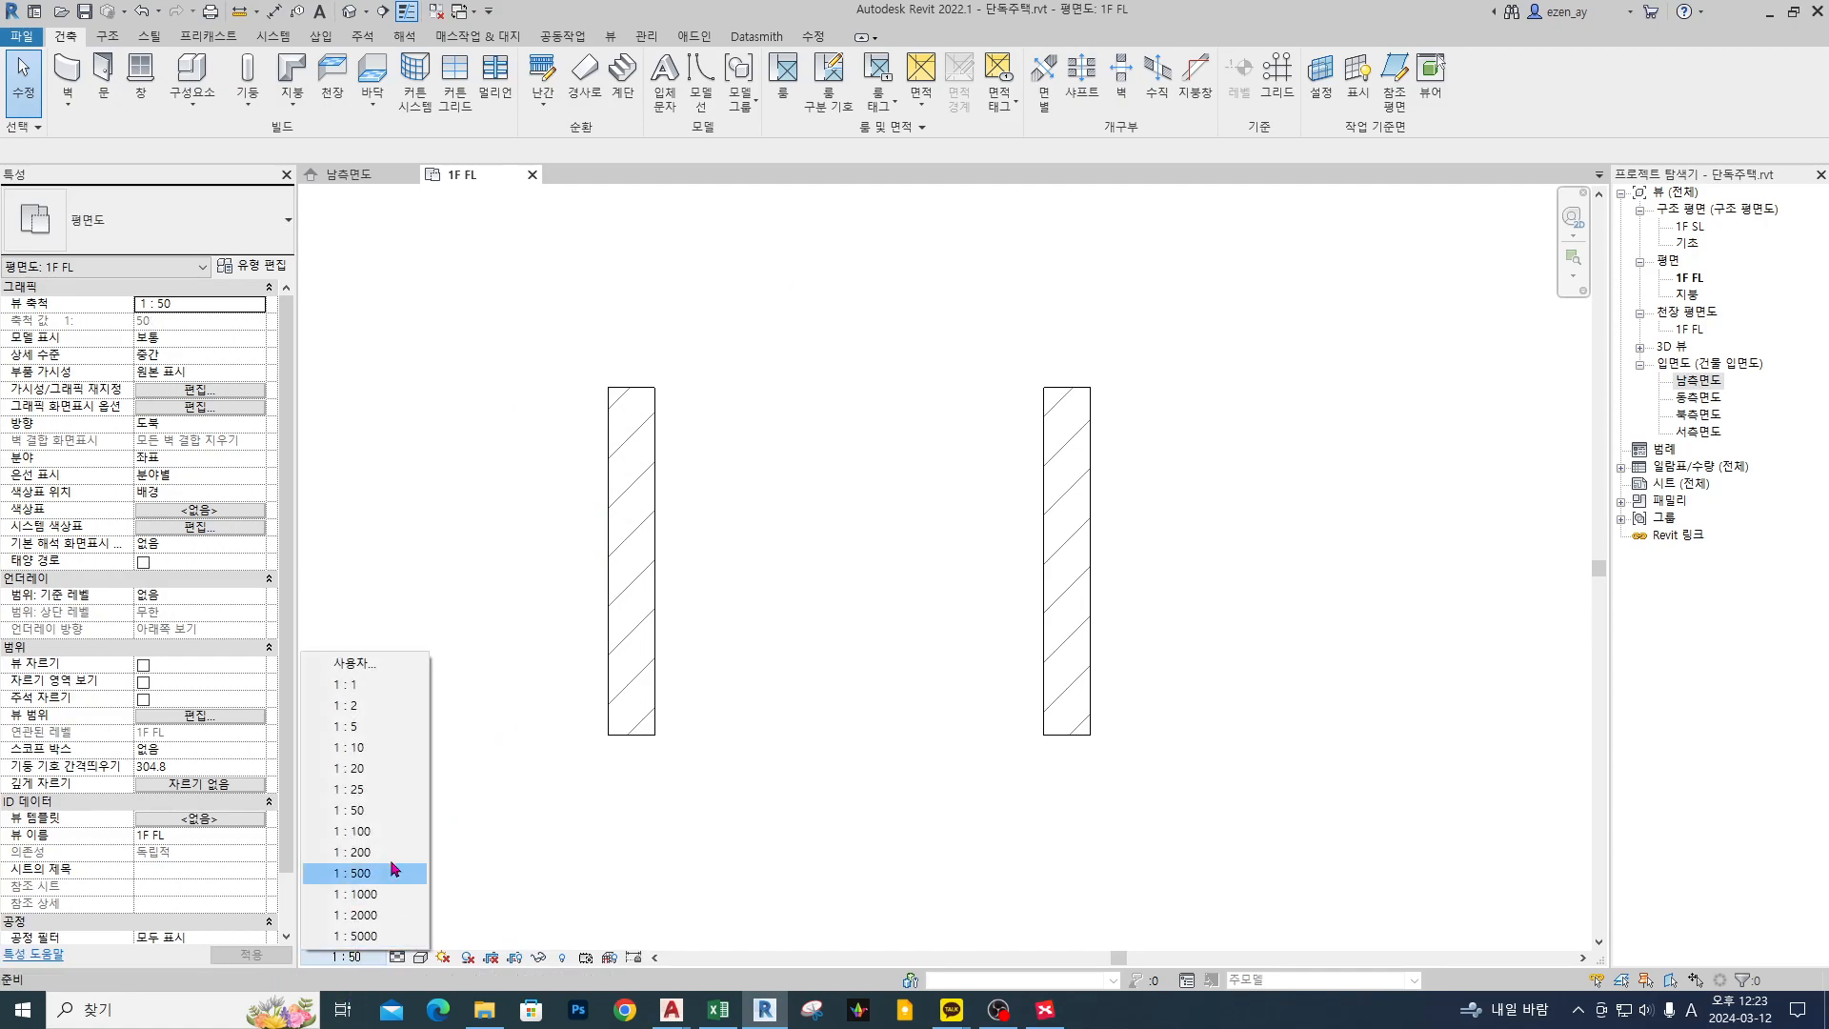
{"action": "left_click", "coordinate": [385, 748]}
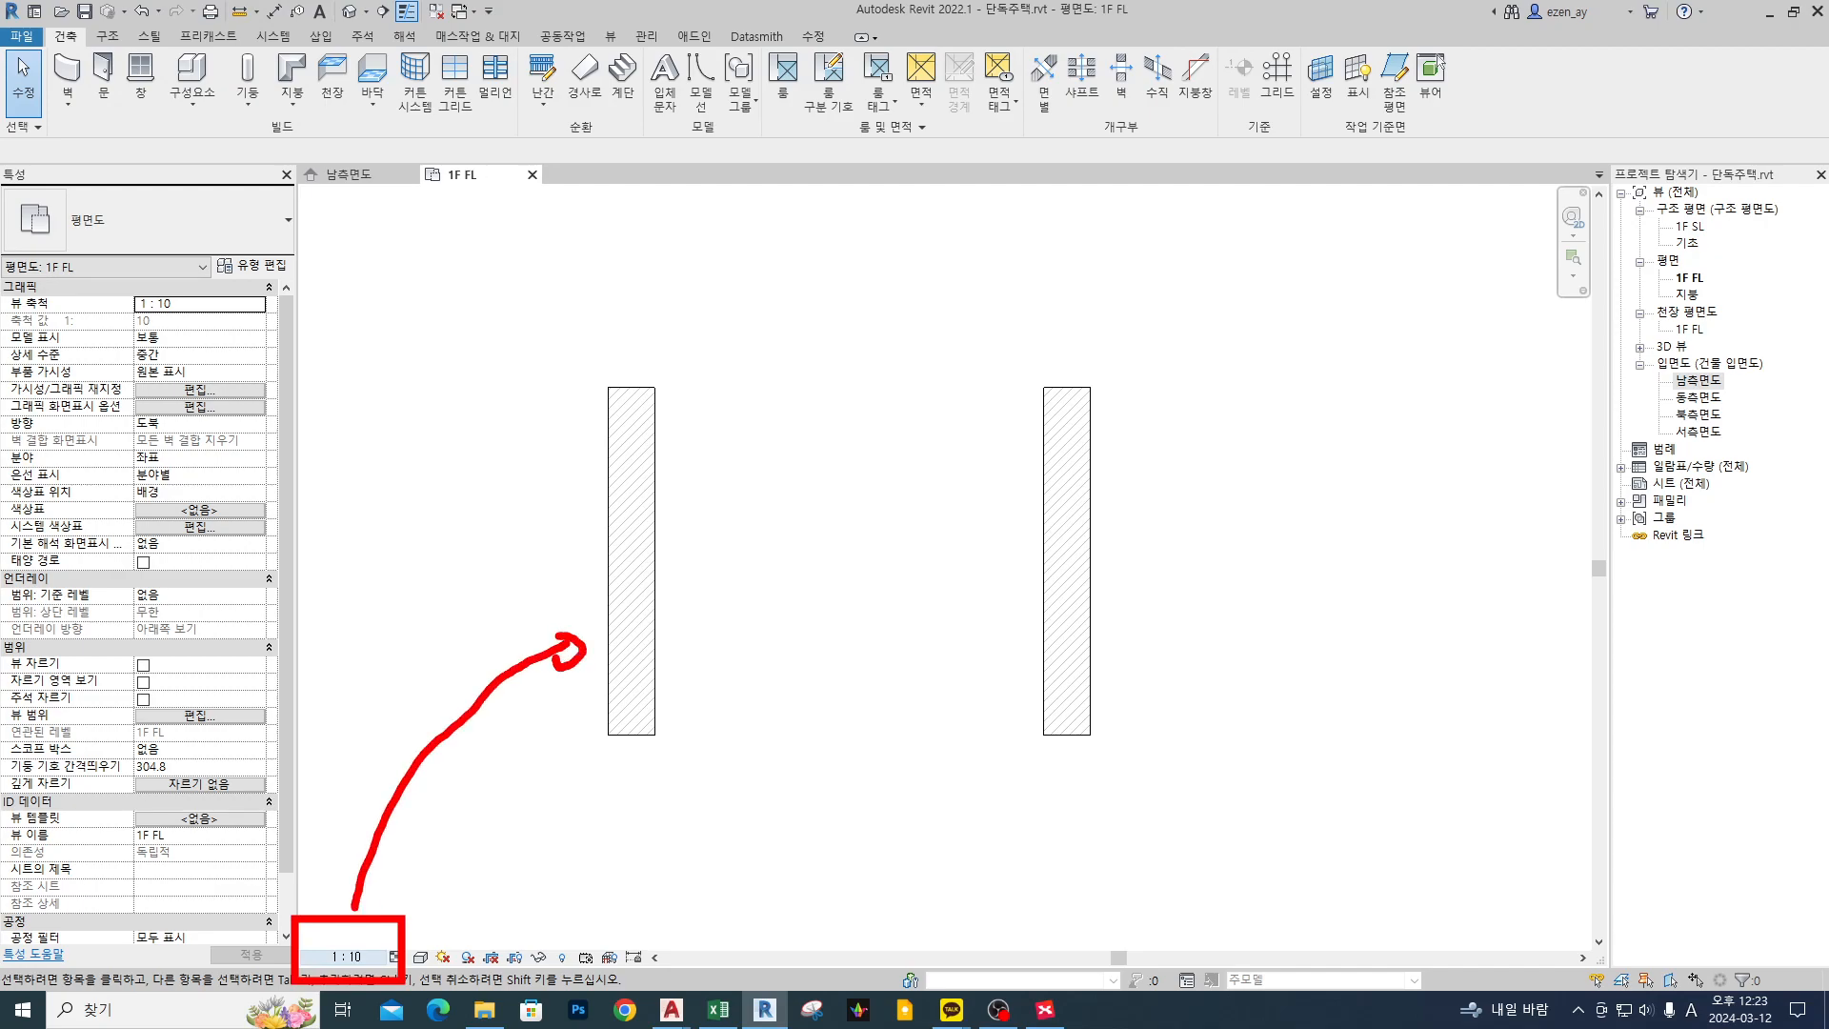
{"action": "left_click_drag", "start_coordinate": [670, 397], "coordinate": [811, 581]}
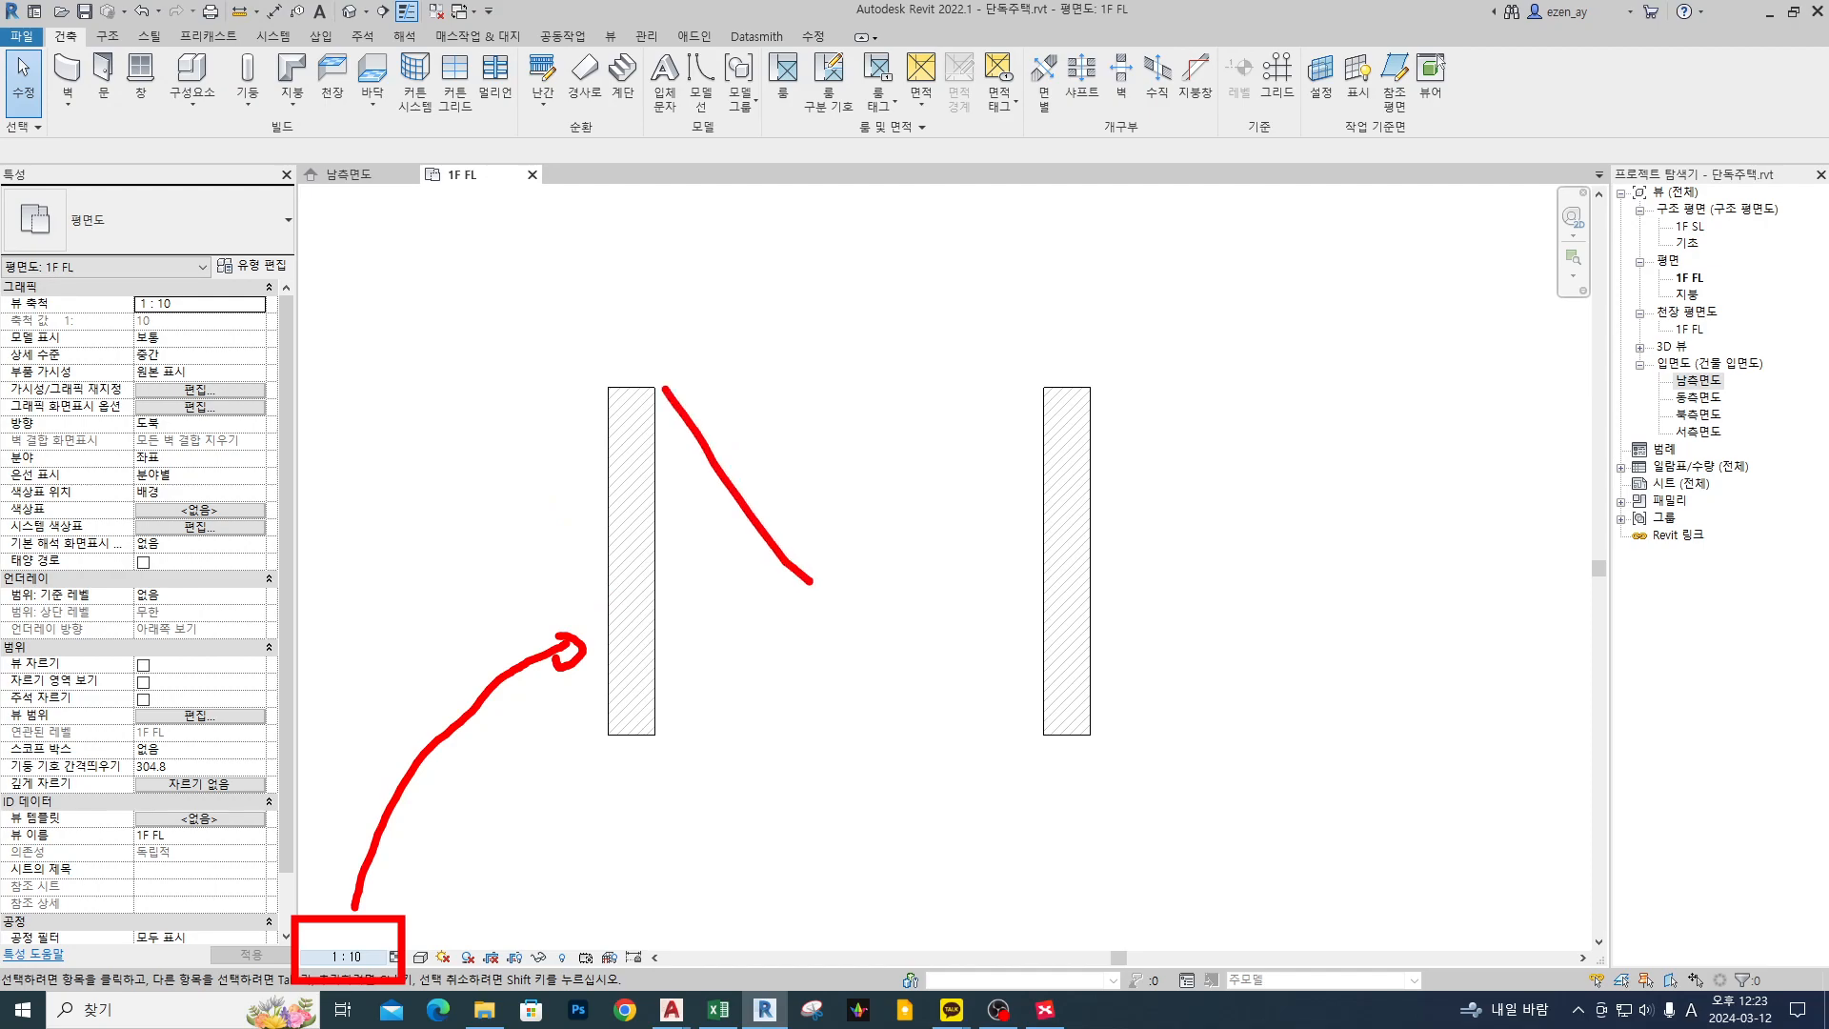
{"action": "left_click_drag", "start_coordinate": [651, 729], "coordinate": [808, 837]}
{"action": "left_click_drag", "start_coordinate": [821, 586], "coordinate": [823, 814]}
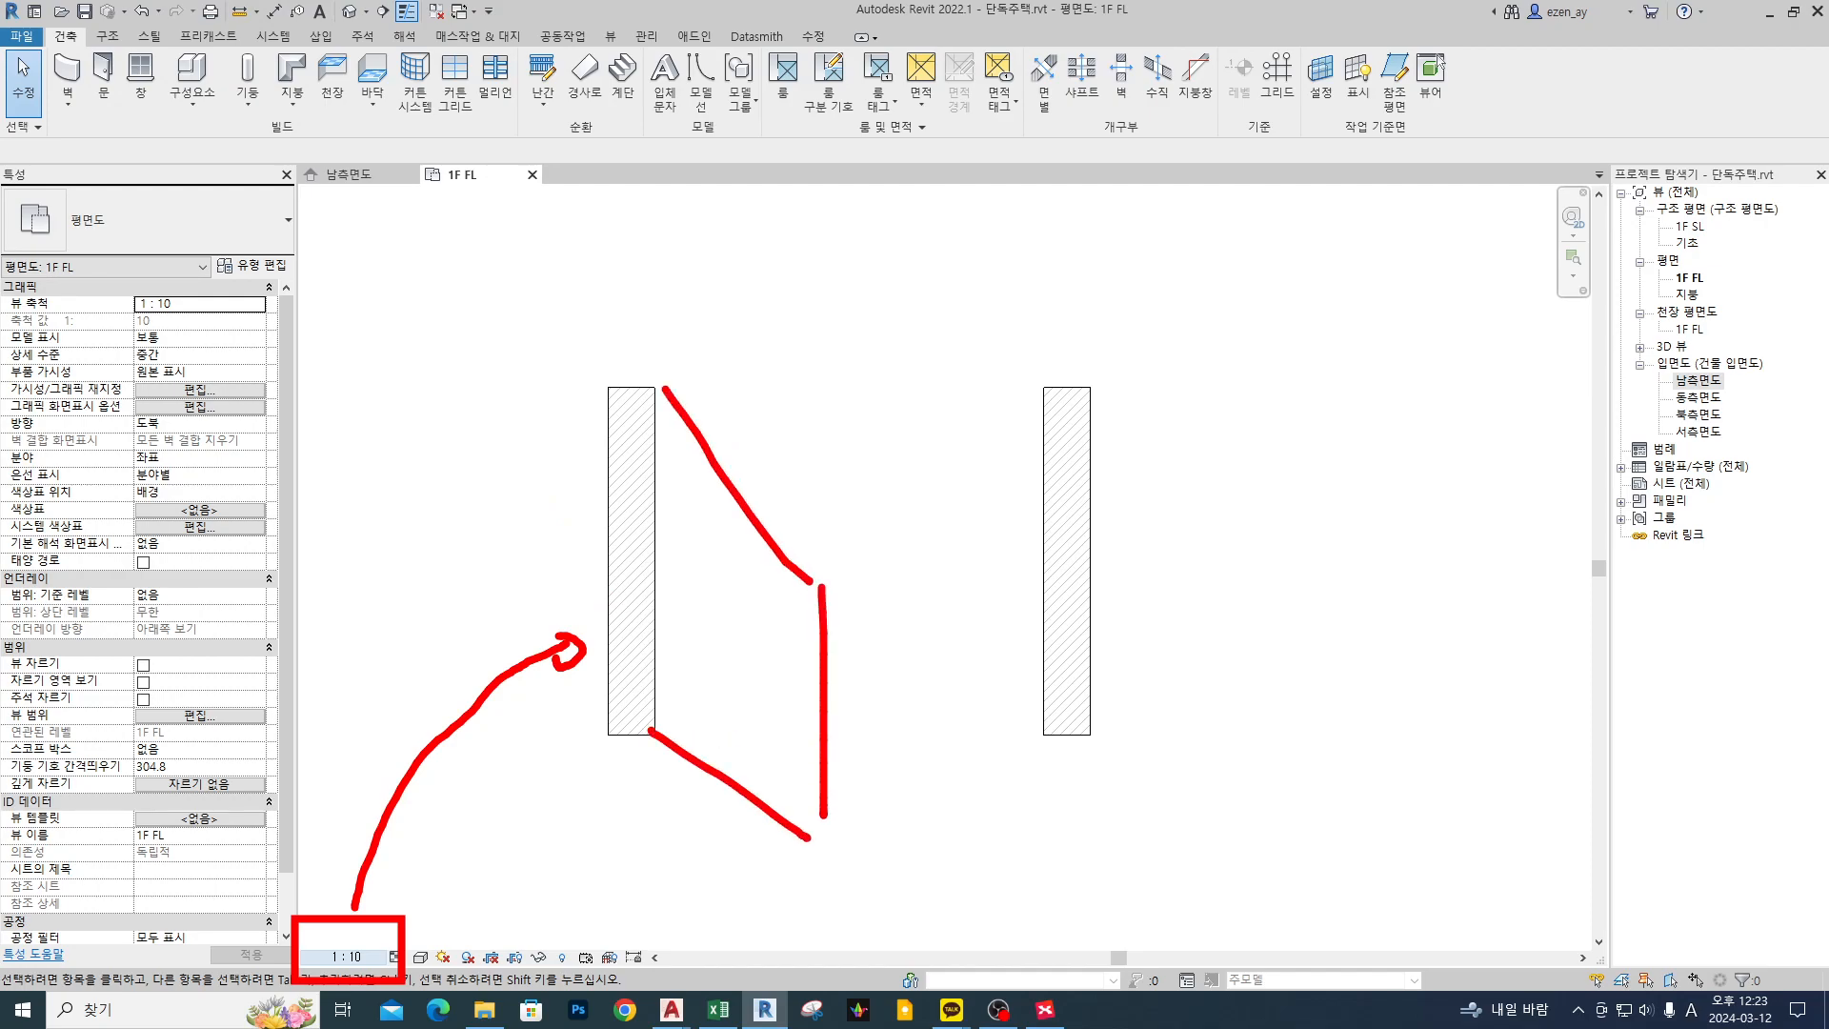
{"action": "left_click_drag", "start_coordinate": [700, 470], "coordinate": [688, 637]}
{"action": "left_click_drag", "start_coordinate": [738, 509], "coordinate": [722, 625]}
{"action": "mouse_move", "coordinate": [659, 500]}
{"action": "left_mouse_down"}
{"action": "mouse_move", "coordinate": [780, 591]}
{"action": "mouse_move", "coordinate": [803, 643]}
{"action": "left_mouse_up"}
{"action": "mouse_move", "coordinate": [794, 548]}
{"action": "left_mouse_down"}
{"action": "mouse_move", "coordinate": [860, 444]}
{"action": "mouse_move", "coordinate": [962, 441]}
{"action": "left_mouse_up"}
{"action": "mouse_move", "coordinate": [974, 398]}
{"action": "left_mouse_down"}
{"action": "mouse_move", "coordinate": [998, 414]}
{"action": "mouse_move", "coordinate": [977, 466]}
{"action": "mouse_move", "coordinate": [809, 411]}
{"action": "mouse_move", "coordinate": [992, 520]}
{"action": "left_mouse_up"}
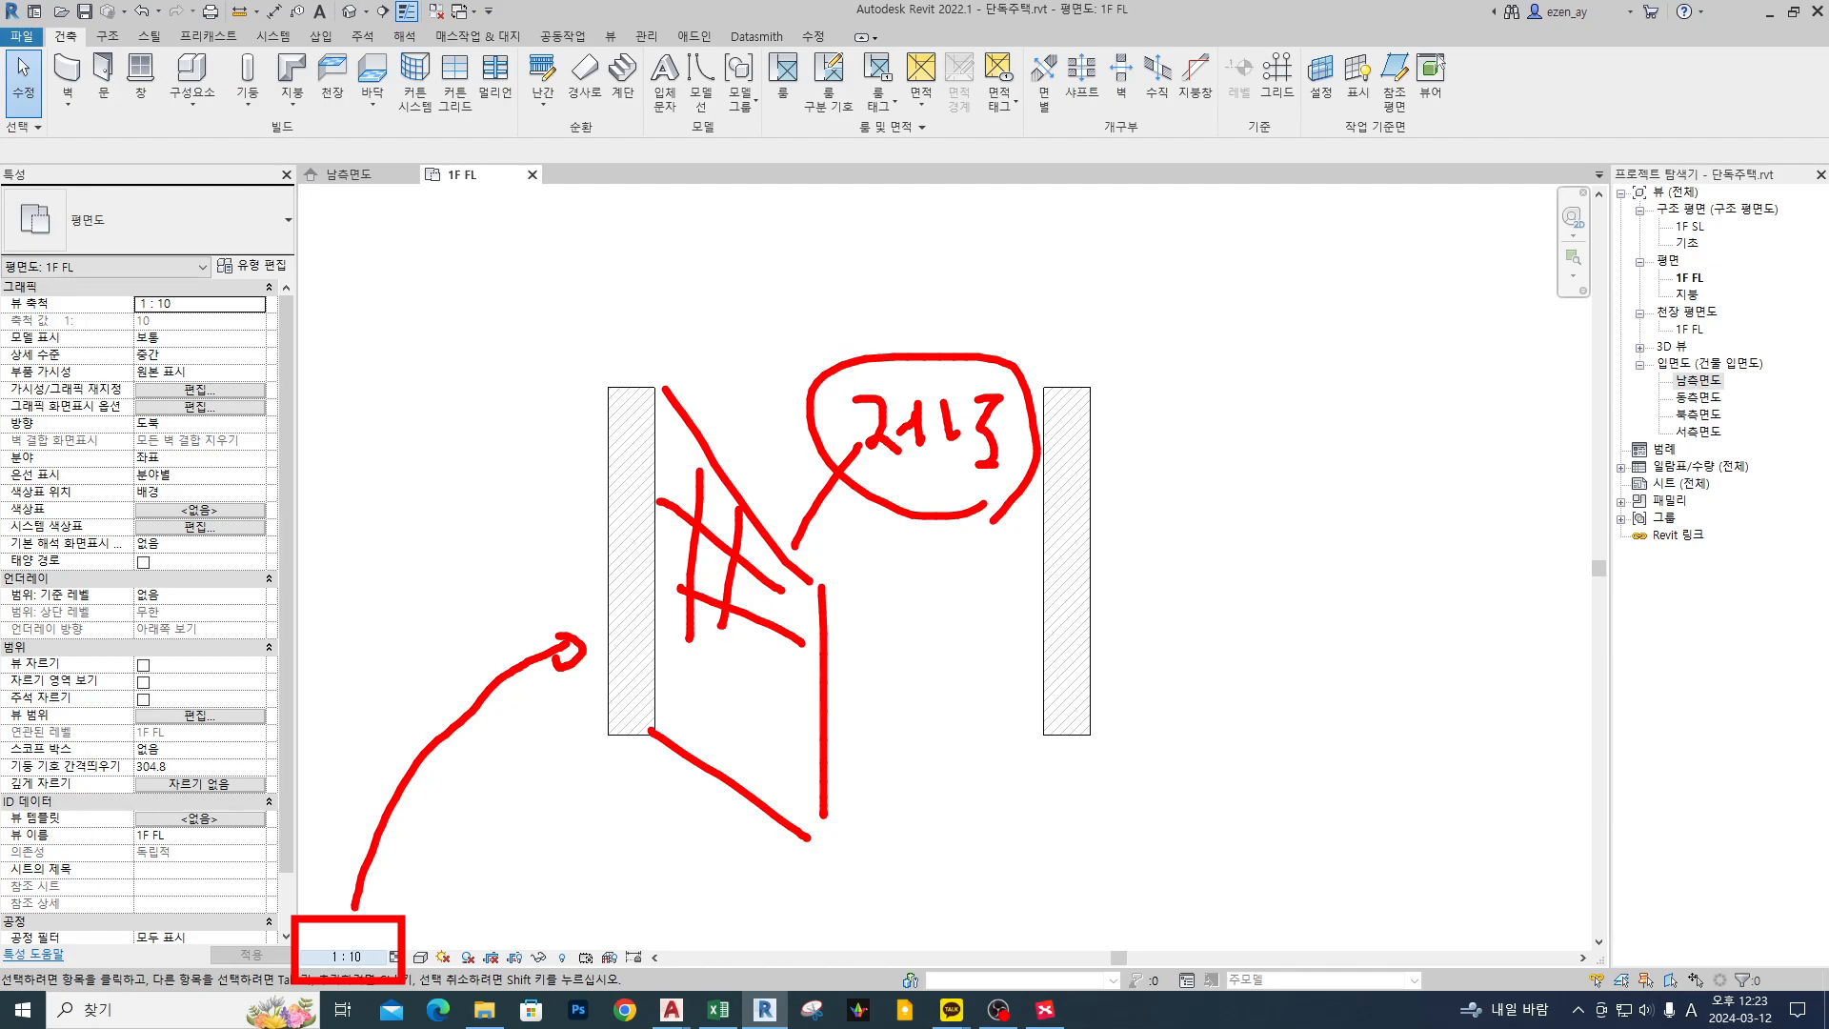
{"action": "mouse_move", "coordinate": [575, 883]}
{"action": "left_mouse_down"}
{"action": "mouse_move", "coordinate": [819, 726]}
{"action": "mouse_move", "coordinate": [719, 716]}
{"action": "mouse_move", "coordinate": [749, 701]}
{"action": "left_mouse_up"}
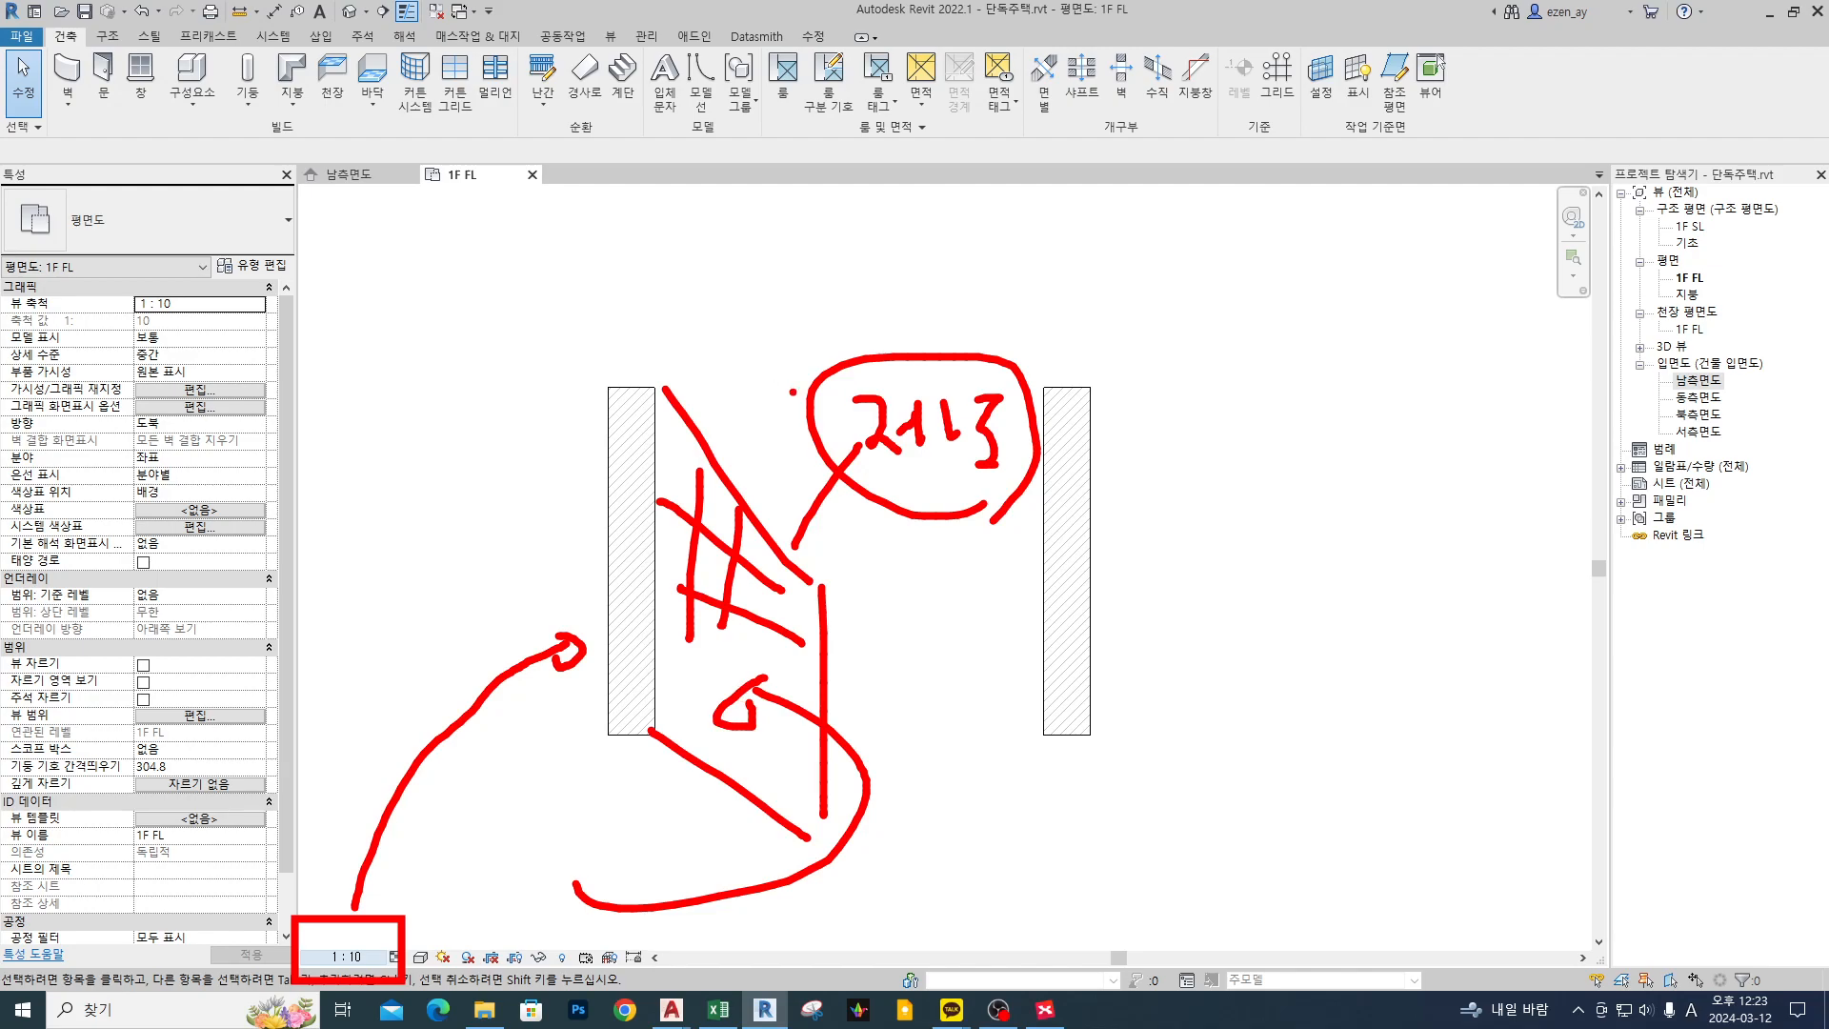
{"action": "mouse_move", "coordinate": [1199, 261]}
{"action": "left_mouse_down"}
{"action": "mouse_move", "coordinate": [1221, 319]}
{"action": "mouse_move", "coordinate": [1248, 317]}
{"action": "left_mouse_up"}
{"action": "mouse_move", "coordinate": [1276, 268]}
{"action": "left_mouse_down"}
{"action": "mouse_move", "coordinate": [1356, 284]}
{"action": "mouse_move", "coordinate": [1343, 354]}
{"action": "left_mouse_up"}
{"action": "mouse_move", "coordinate": [1136, 399]}
{"action": "left_mouse_down"}
{"action": "mouse_move", "coordinate": [1472, 200]}
{"action": "mouse_move", "coordinate": [1443, 207]}
{"action": "left_mouse_up"}
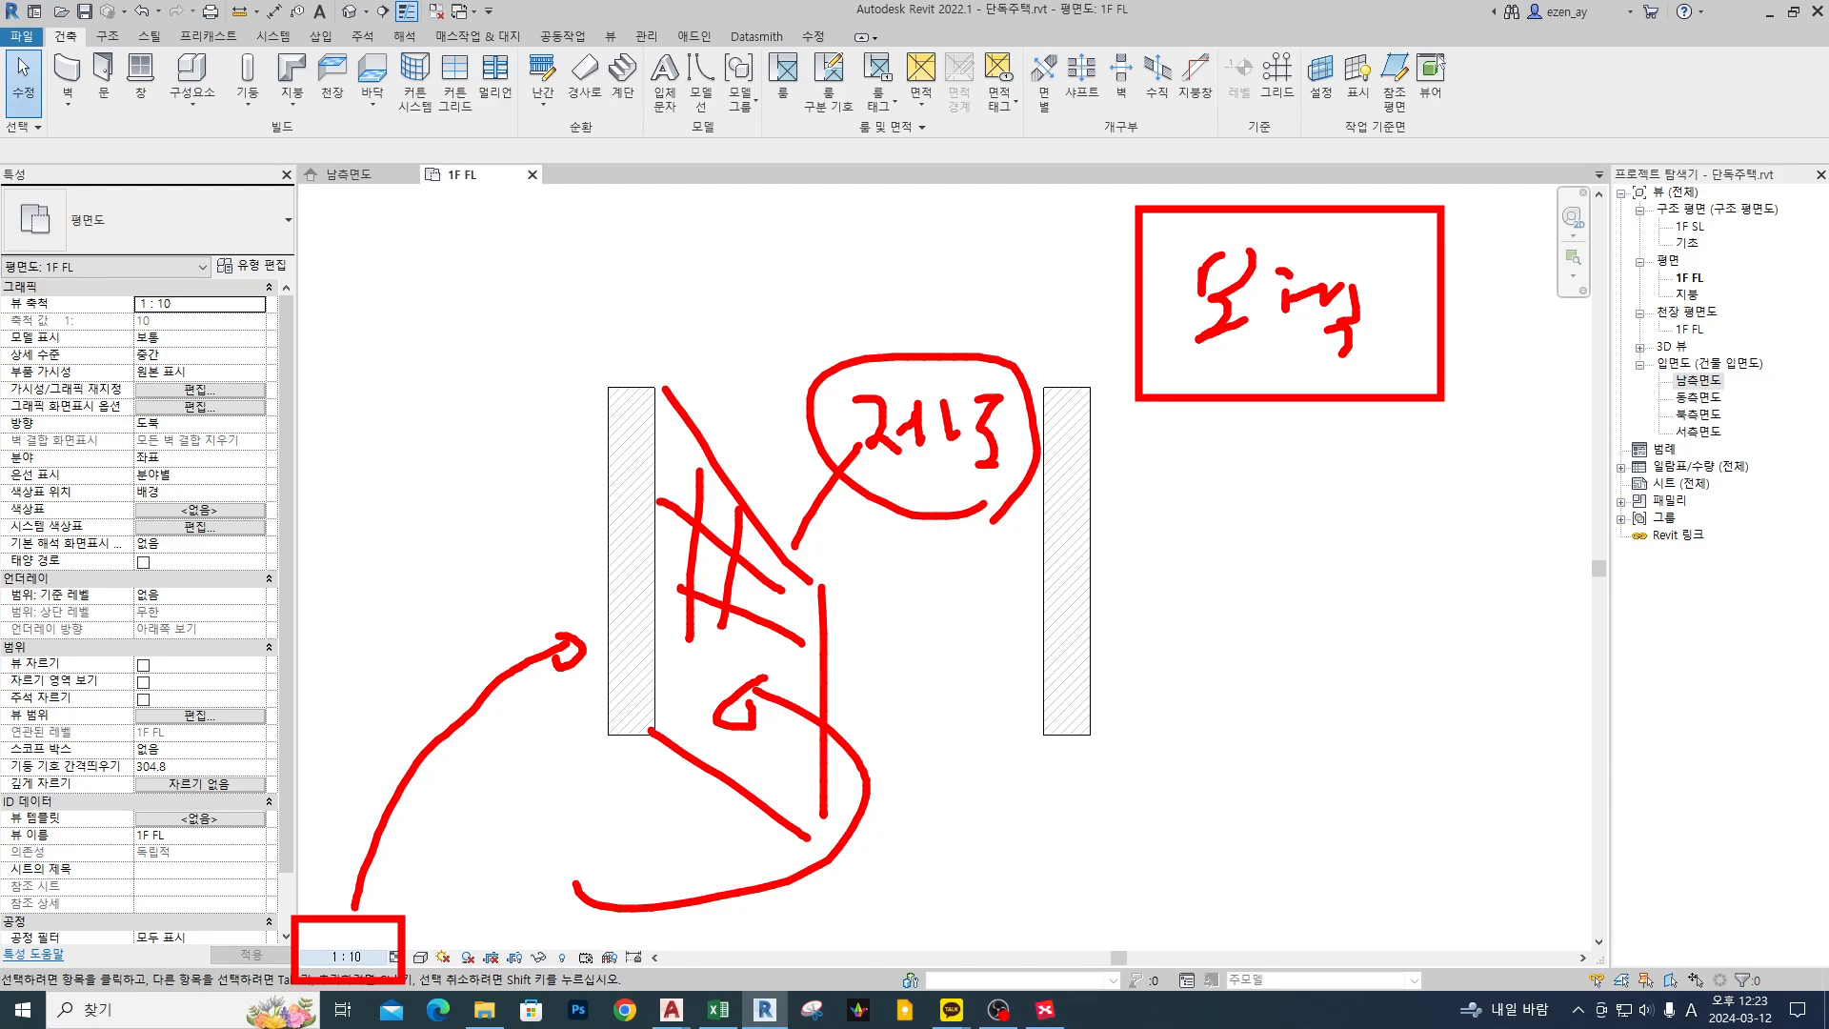
{"action": "mouse_move", "coordinate": [628, 431]}
{"action": "left_mouse_down"}
{"action": "mouse_move", "coordinate": [538, 355]}
{"action": "mouse_move", "coordinate": [544, 381]}
{"action": "left_mouse_up"}
{"action": "key", "text": "Escape"}
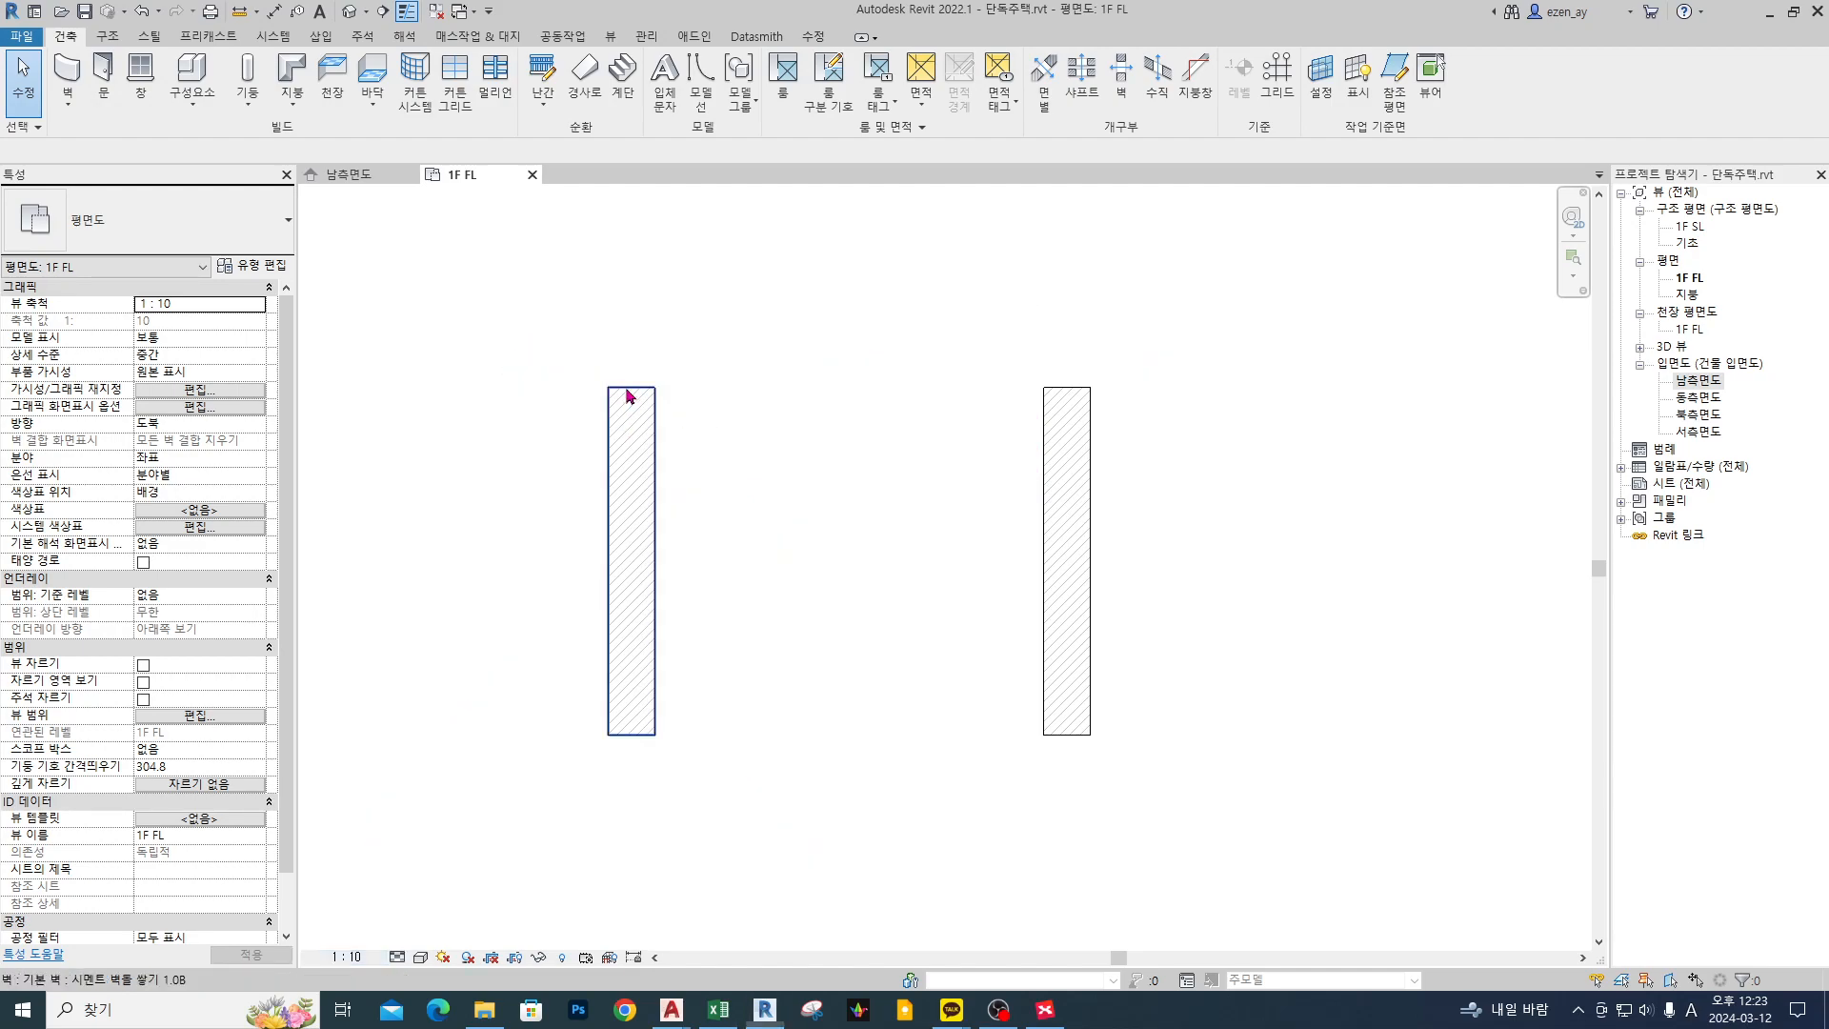
- Set the 1F FL plan view's scale to 1 : 1000
{"action": "scroll", "coordinate": [724, 457], "scroll_direction": "down", "scroll_amount": 5}
{"action": "scroll", "coordinate": [667, 541], "scroll_direction": "down", "scroll_amount": 2}
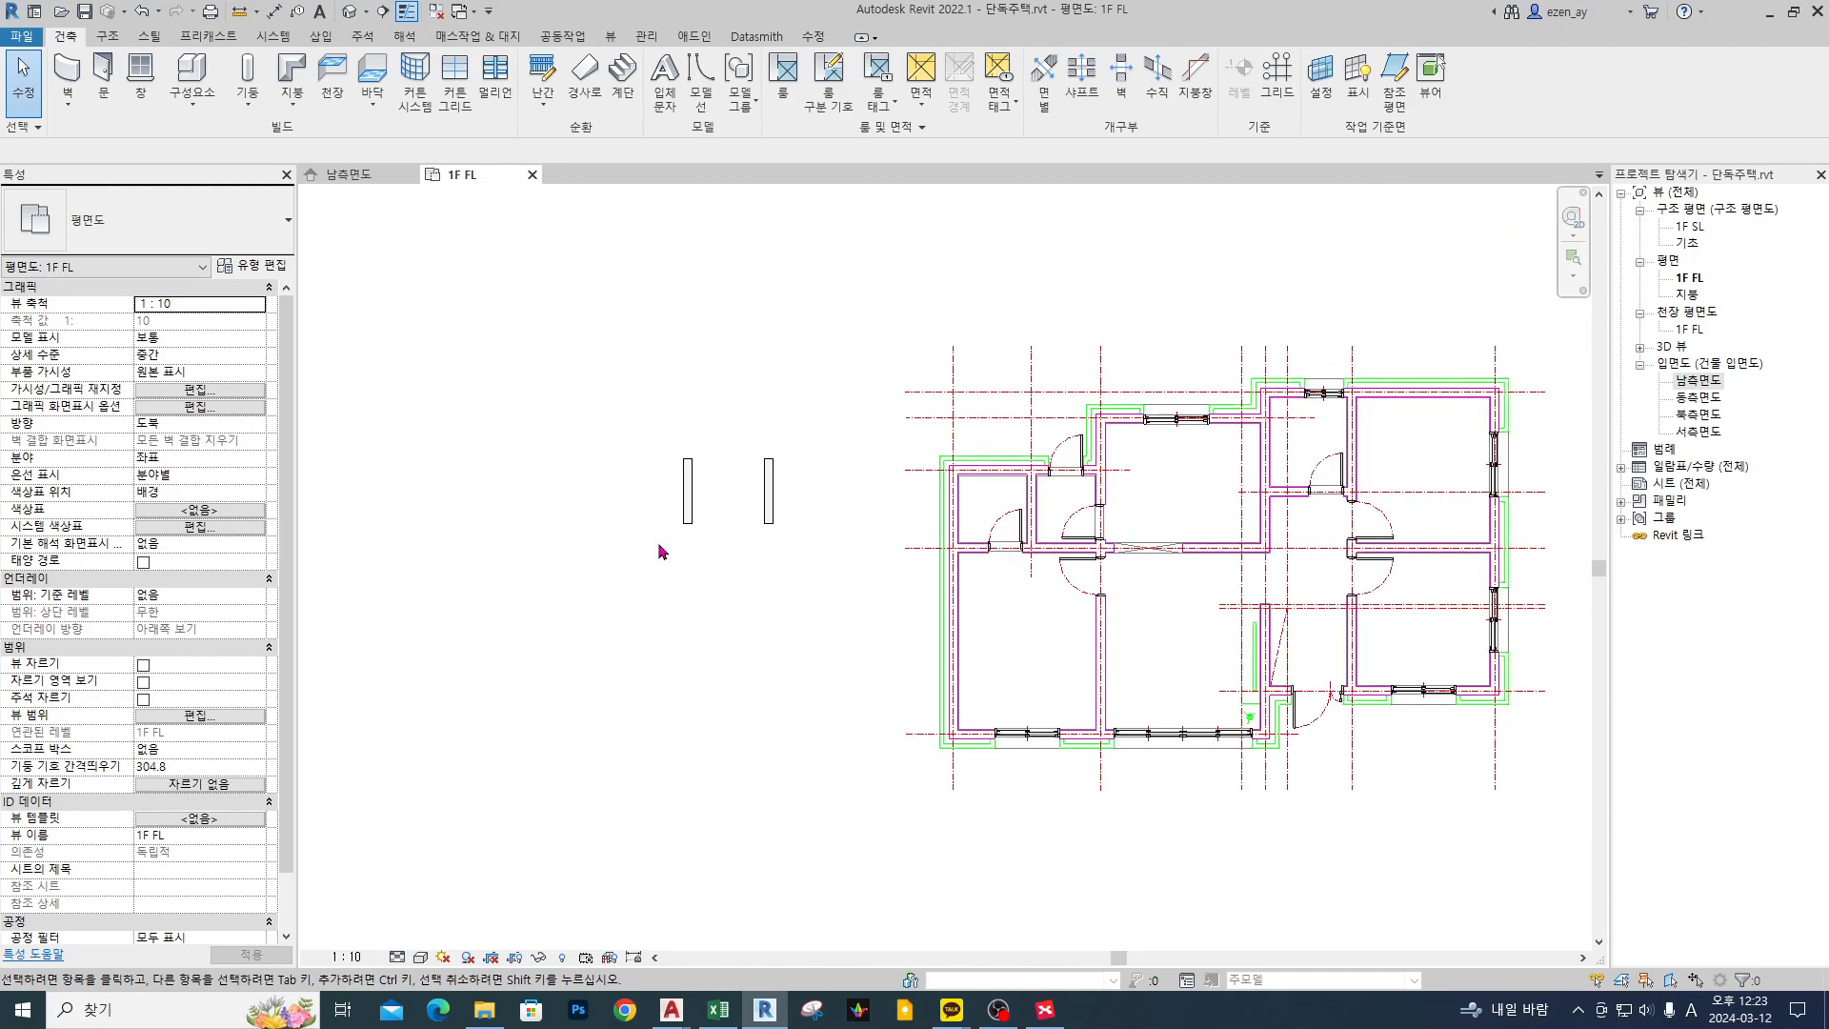
{"action": "left_click", "coordinate": [357, 956]}
{"action": "left_click", "coordinate": [362, 894]}
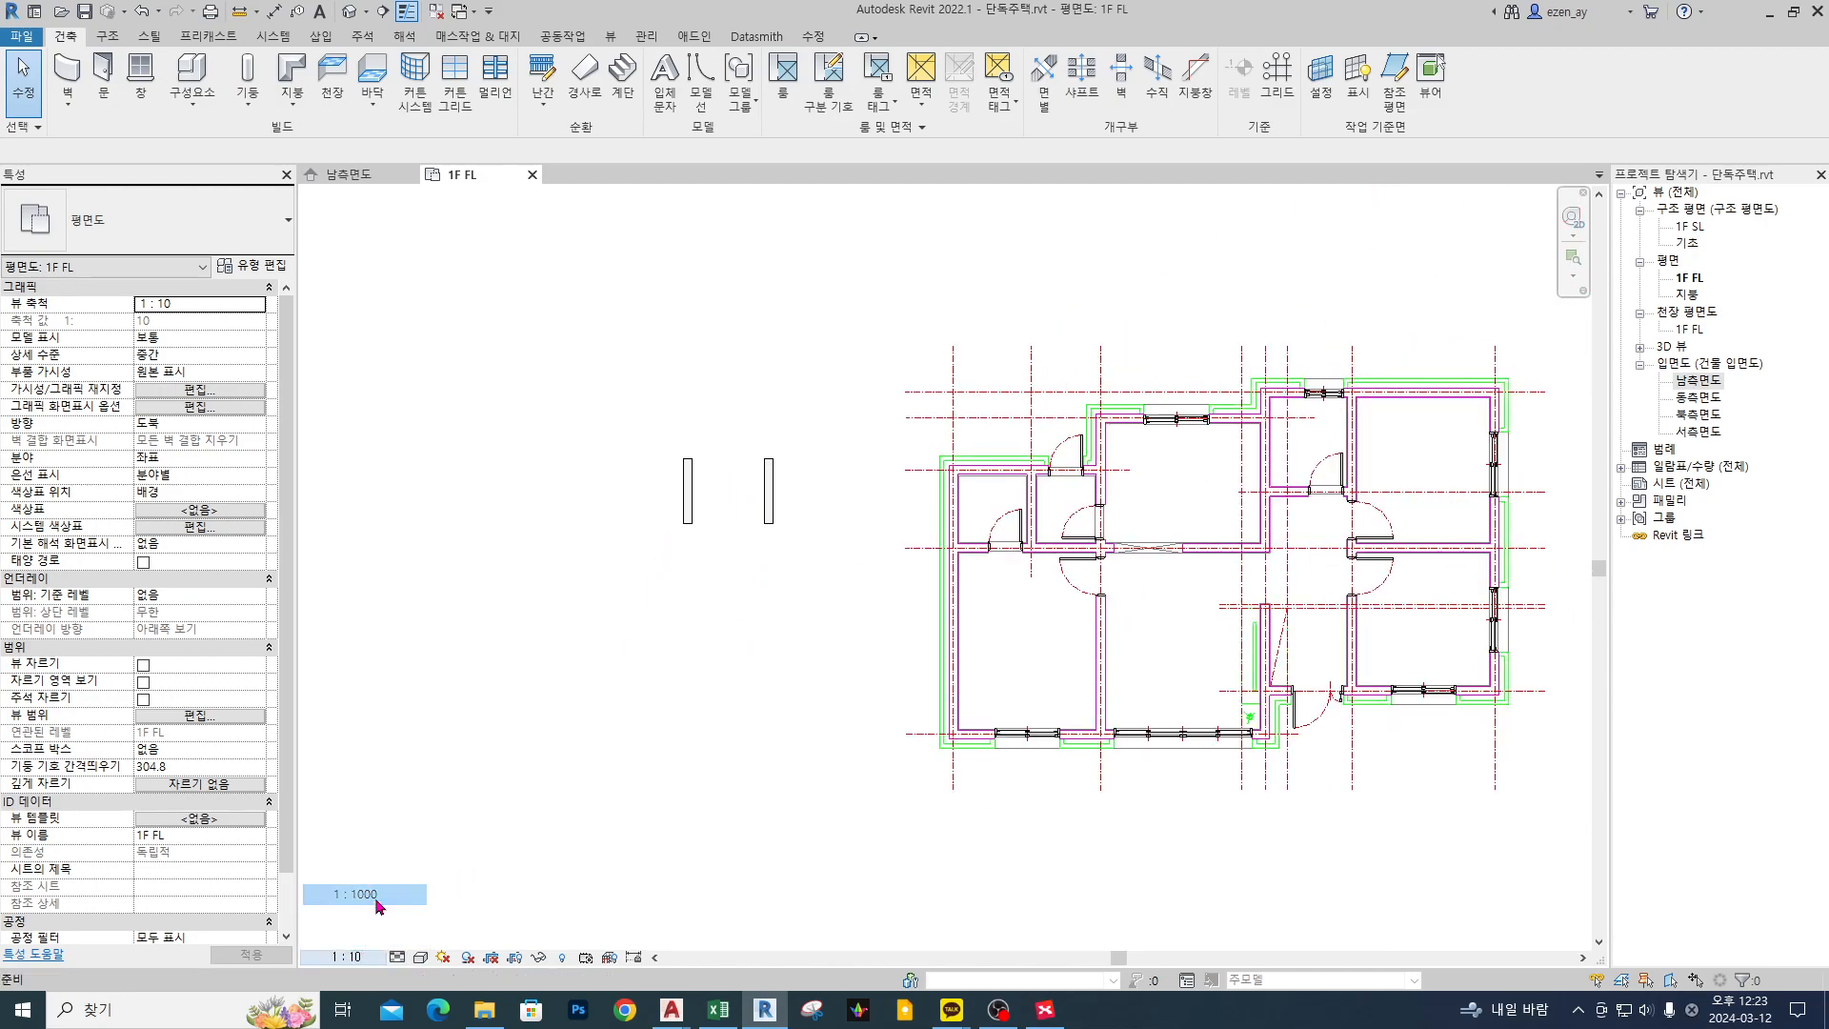
{"action": "scroll", "coordinate": [560, 498], "scroll_direction": "up", "scroll_amount": 5}
{"action": "scroll", "coordinate": [733, 508], "scroll_direction": "down", "scroll_amount": 3}
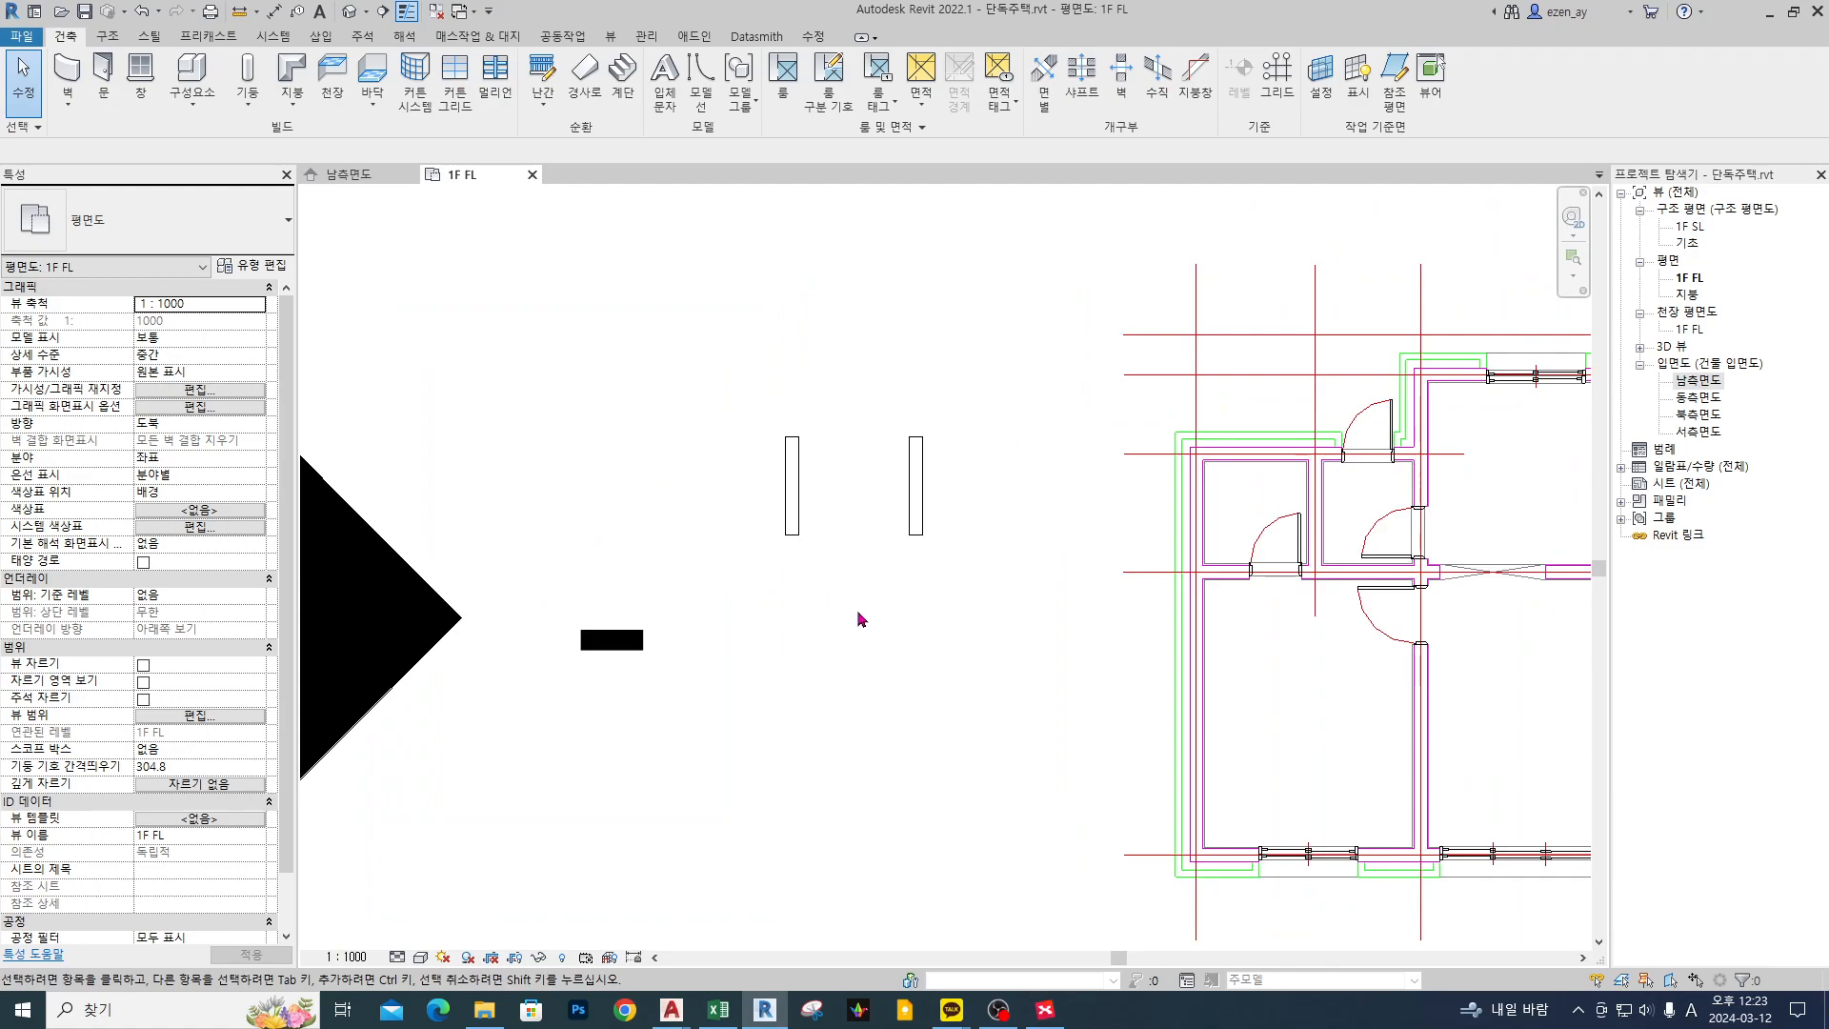
- Stretch the left sample wall's lower end down well past the house plan's bottom edge and deselect the wall
{"action": "left_click", "coordinate": [791, 500]}
{"action": "left_click_drag", "start_coordinate": [791, 536], "coordinate": [796, 816]}
{"action": "scroll", "coordinate": [797, 495], "scroll_direction": "down", "scroll_amount": 2}
{"action": "left_click", "coordinate": [1034, 829]}
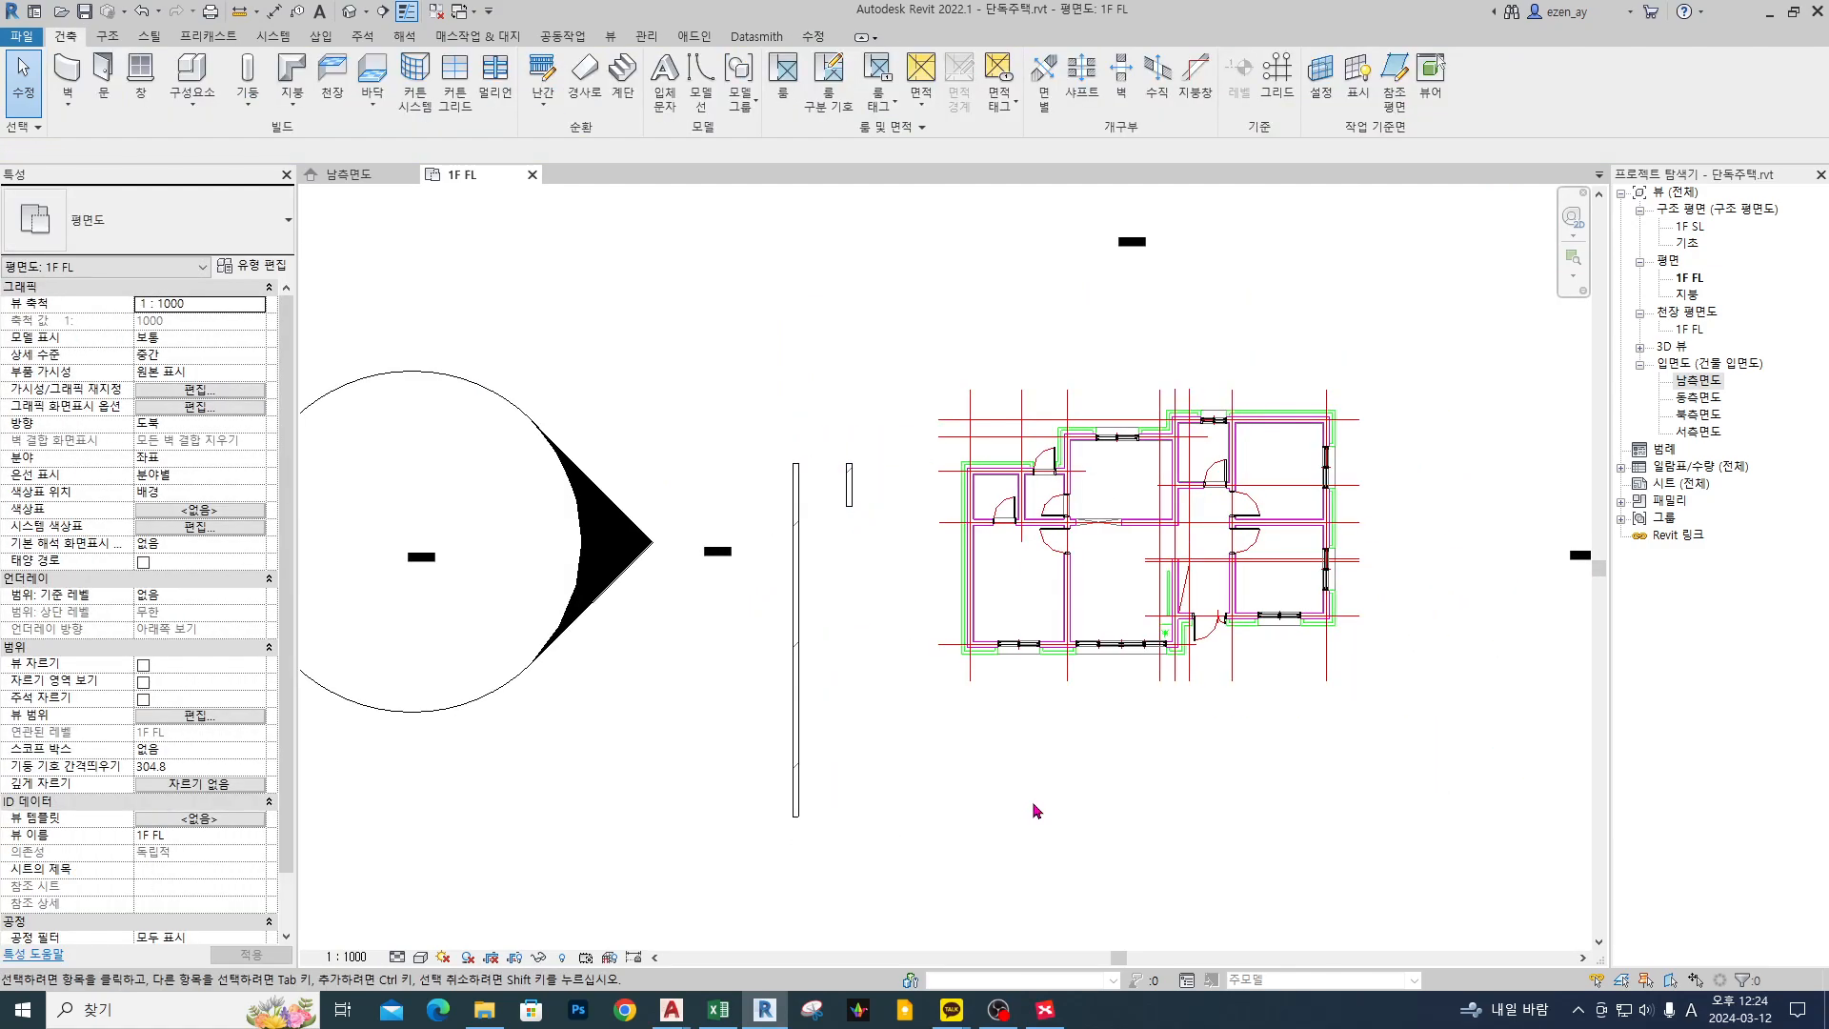
{"action": "scroll", "coordinate": [1048, 762], "scroll_direction": "down", "scroll_amount": 3}
{"action": "scroll", "coordinate": [835, 585], "scroll_direction": "up", "scroll_amount": 4}
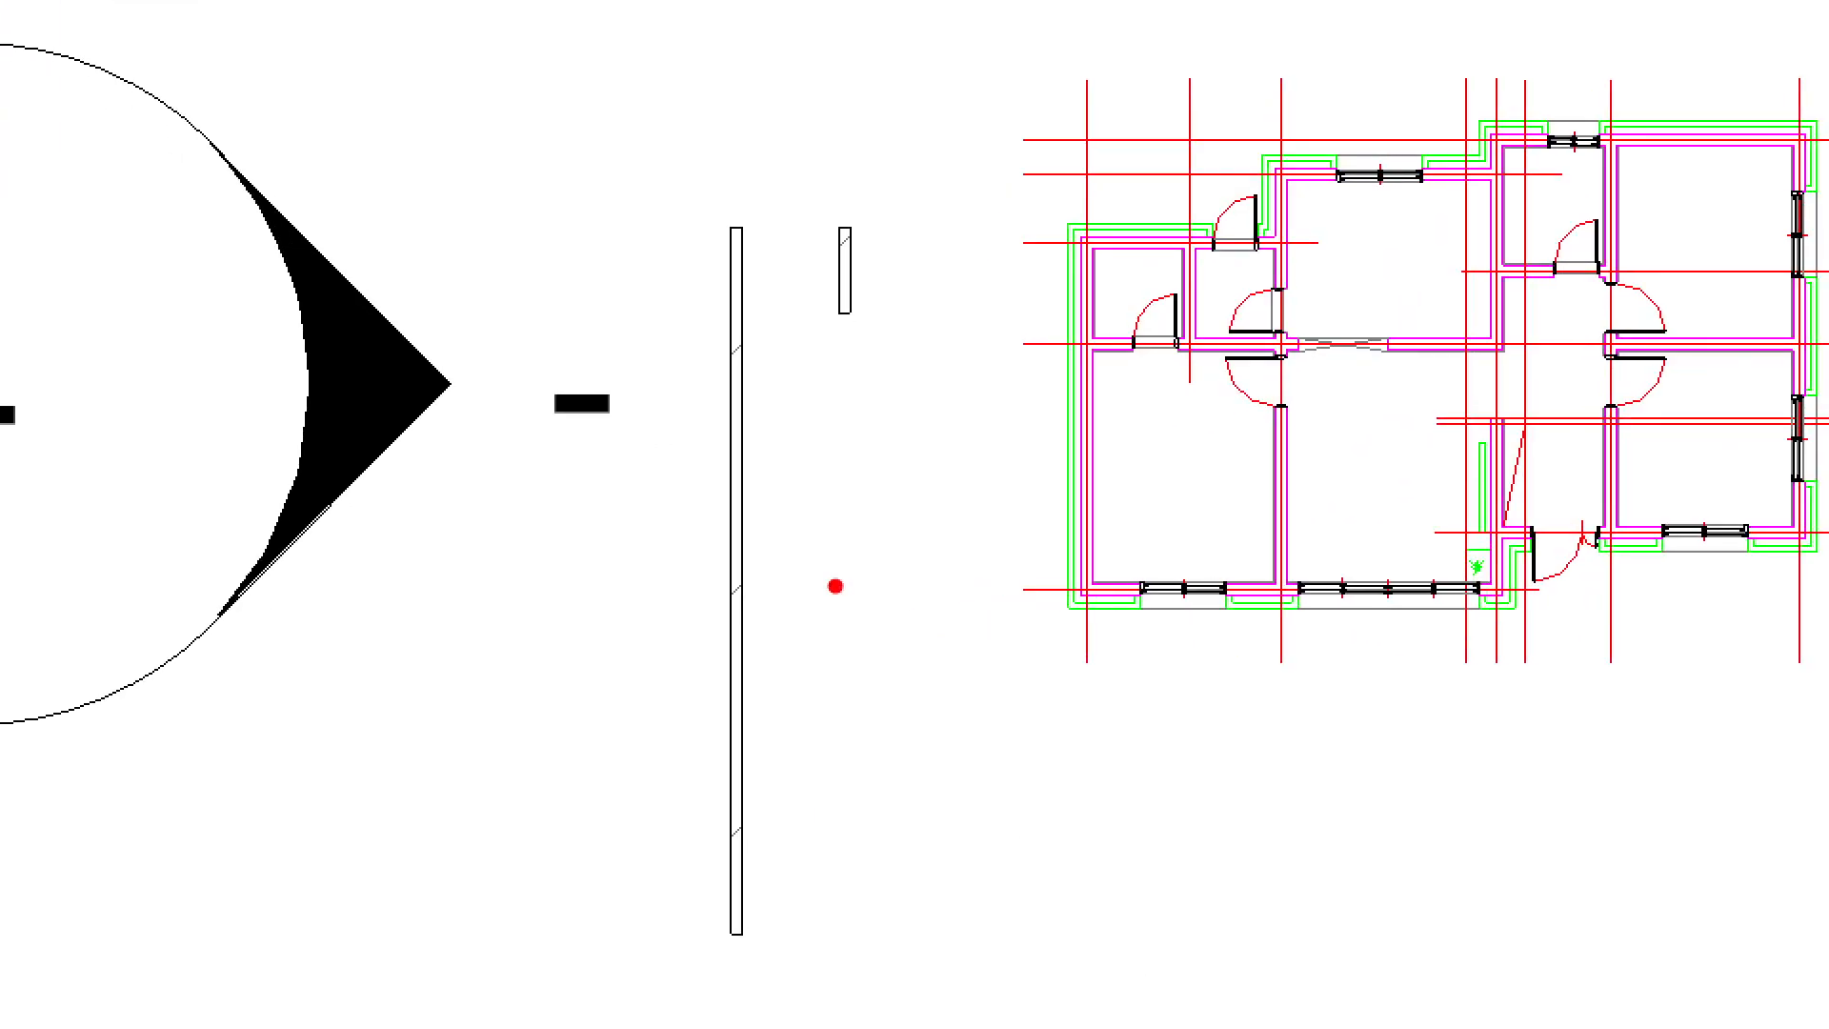
{"action": "left_click_drag", "start_coordinate": [766, 598], "coordinate": [795, 562]}
{"action": "left_click_drag", "start_coordinate": [555, 135], "coordinate": [640, 64]}
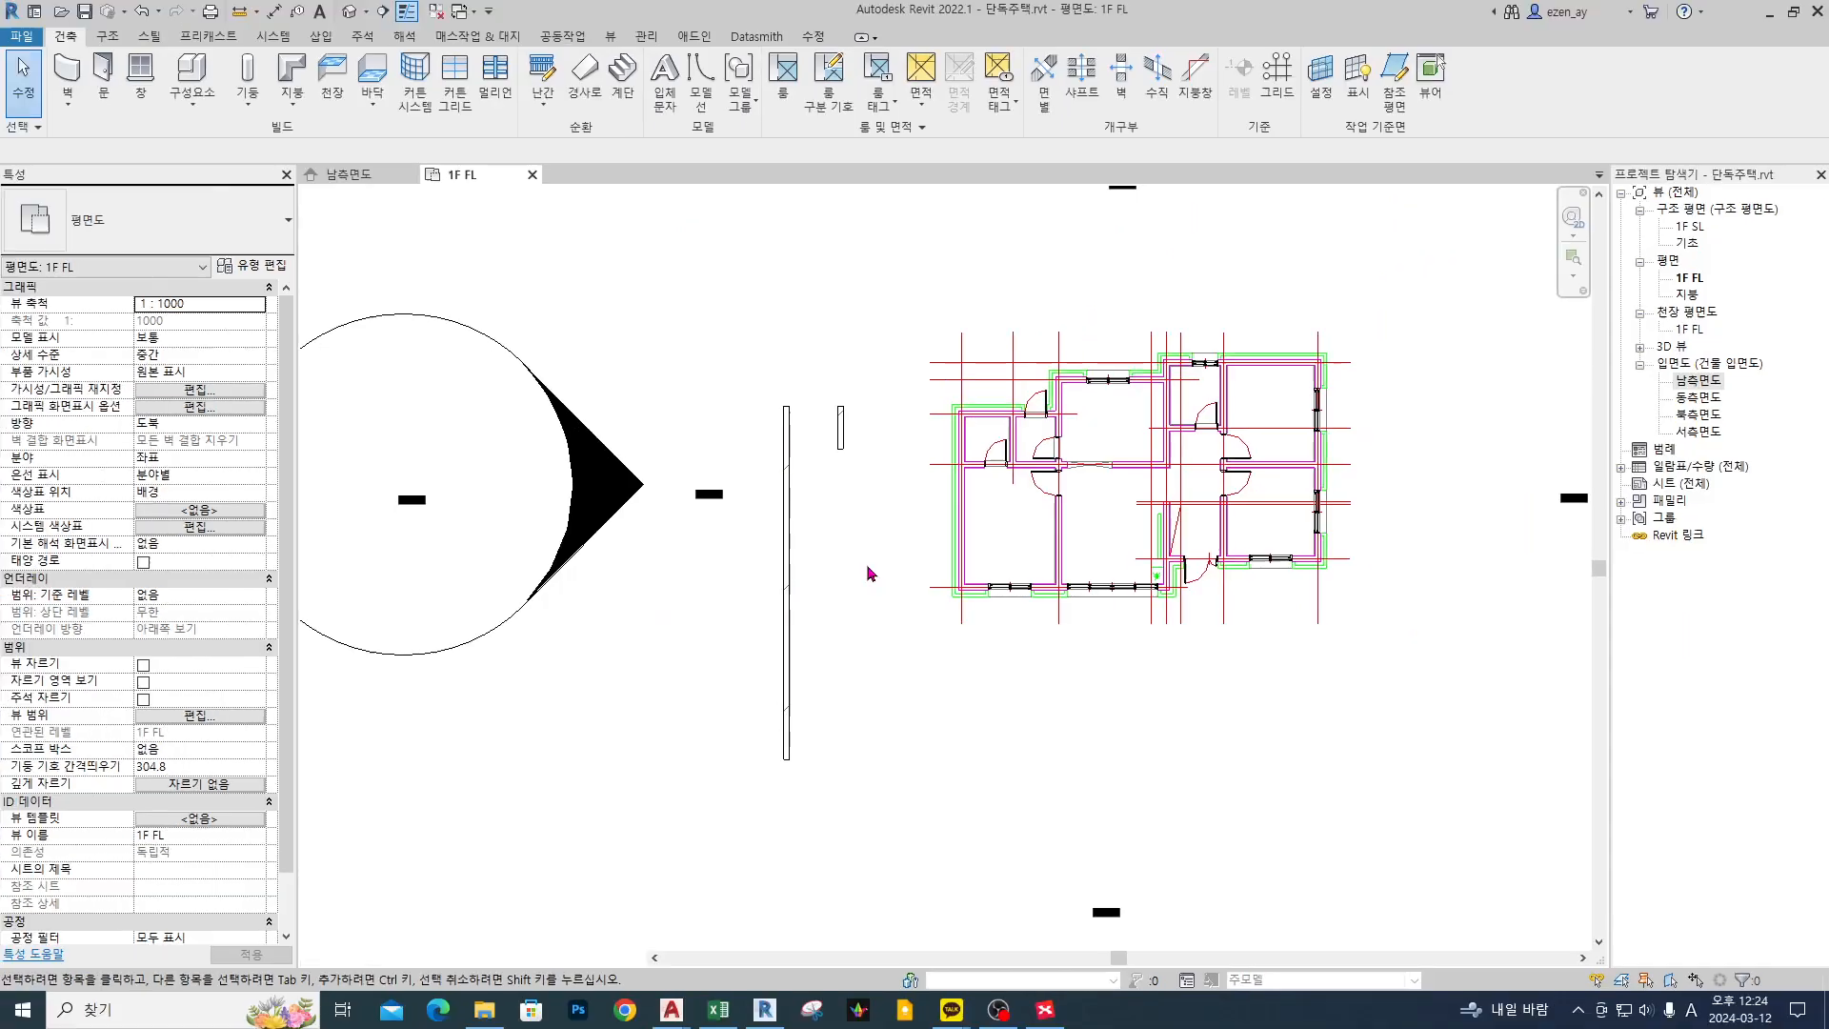
- Set the 1F FL plan view's scale to 1 : 20
{"action": "scroll", "coordinate": [923, 653], "scroll_direction": "down", "scroll_amount": 2}
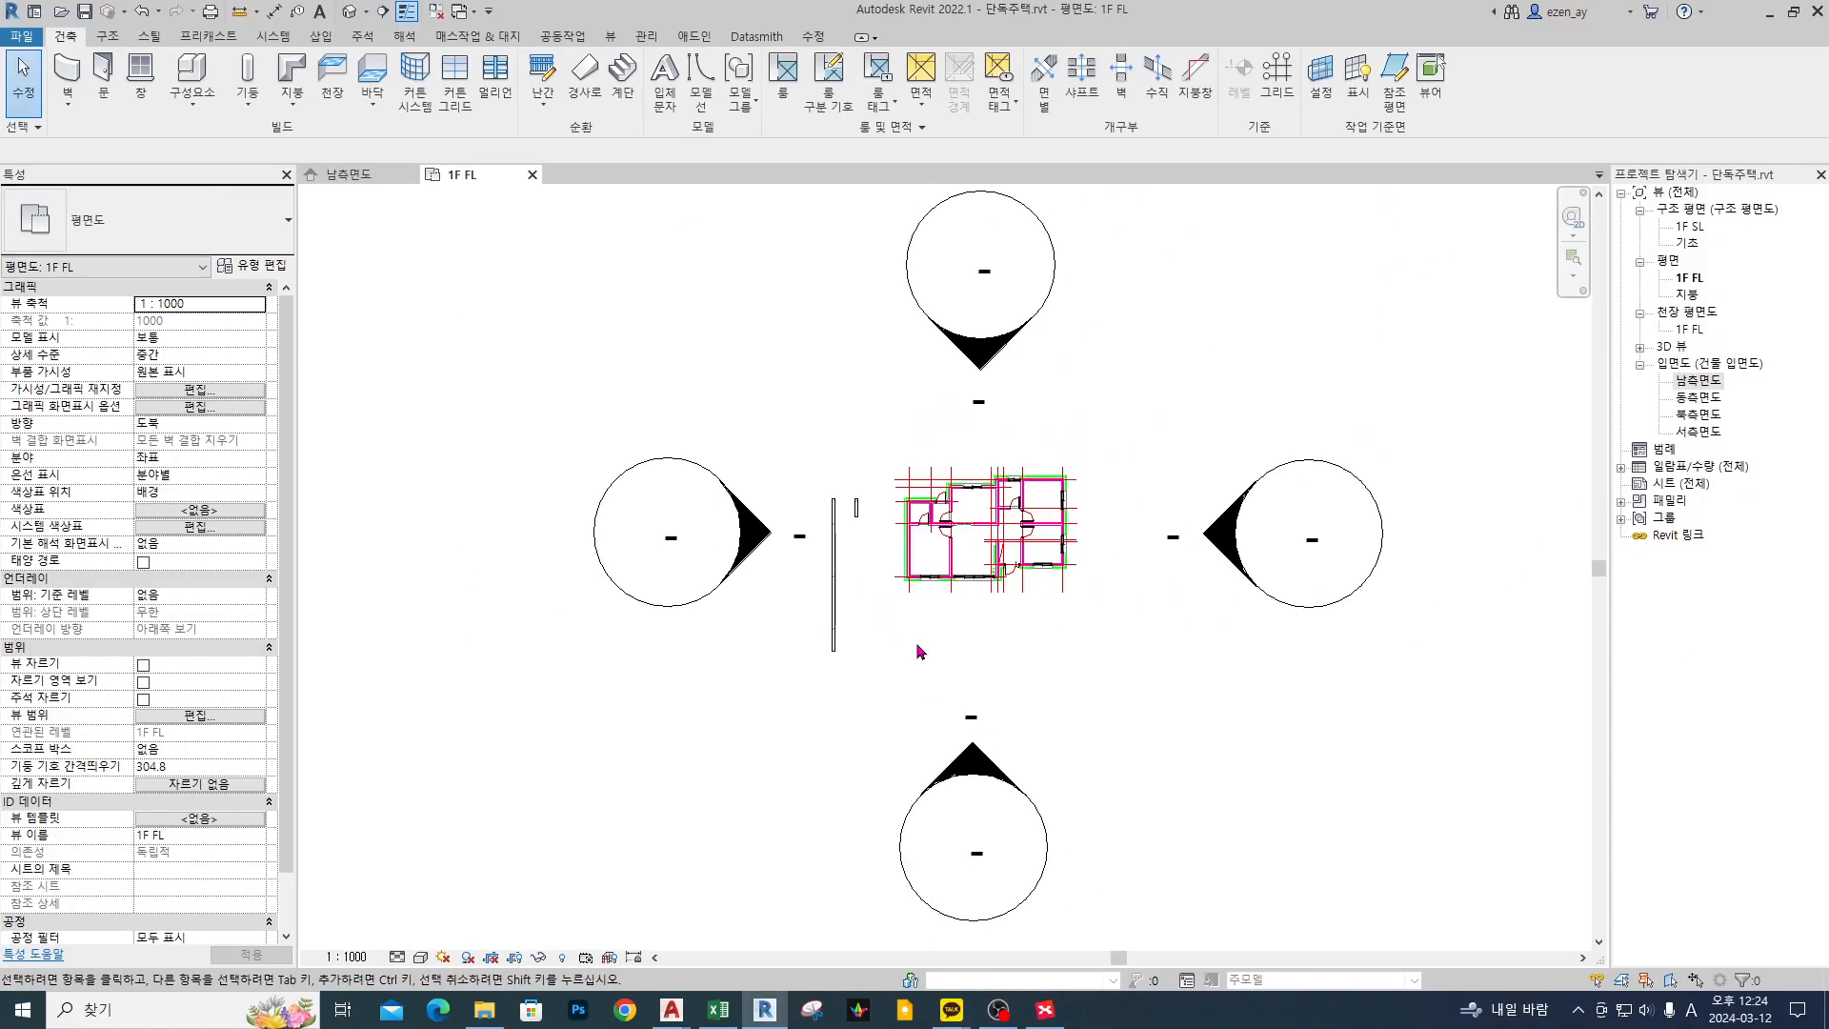
{"action": "scroll", "coordinate": [869, 634], "scroll_direction": "up", "scroll_amount": 1}
{"action": "scroll", "coordinate": [872, 635], "scroll_direction": "up", "scroll_amount": 4}
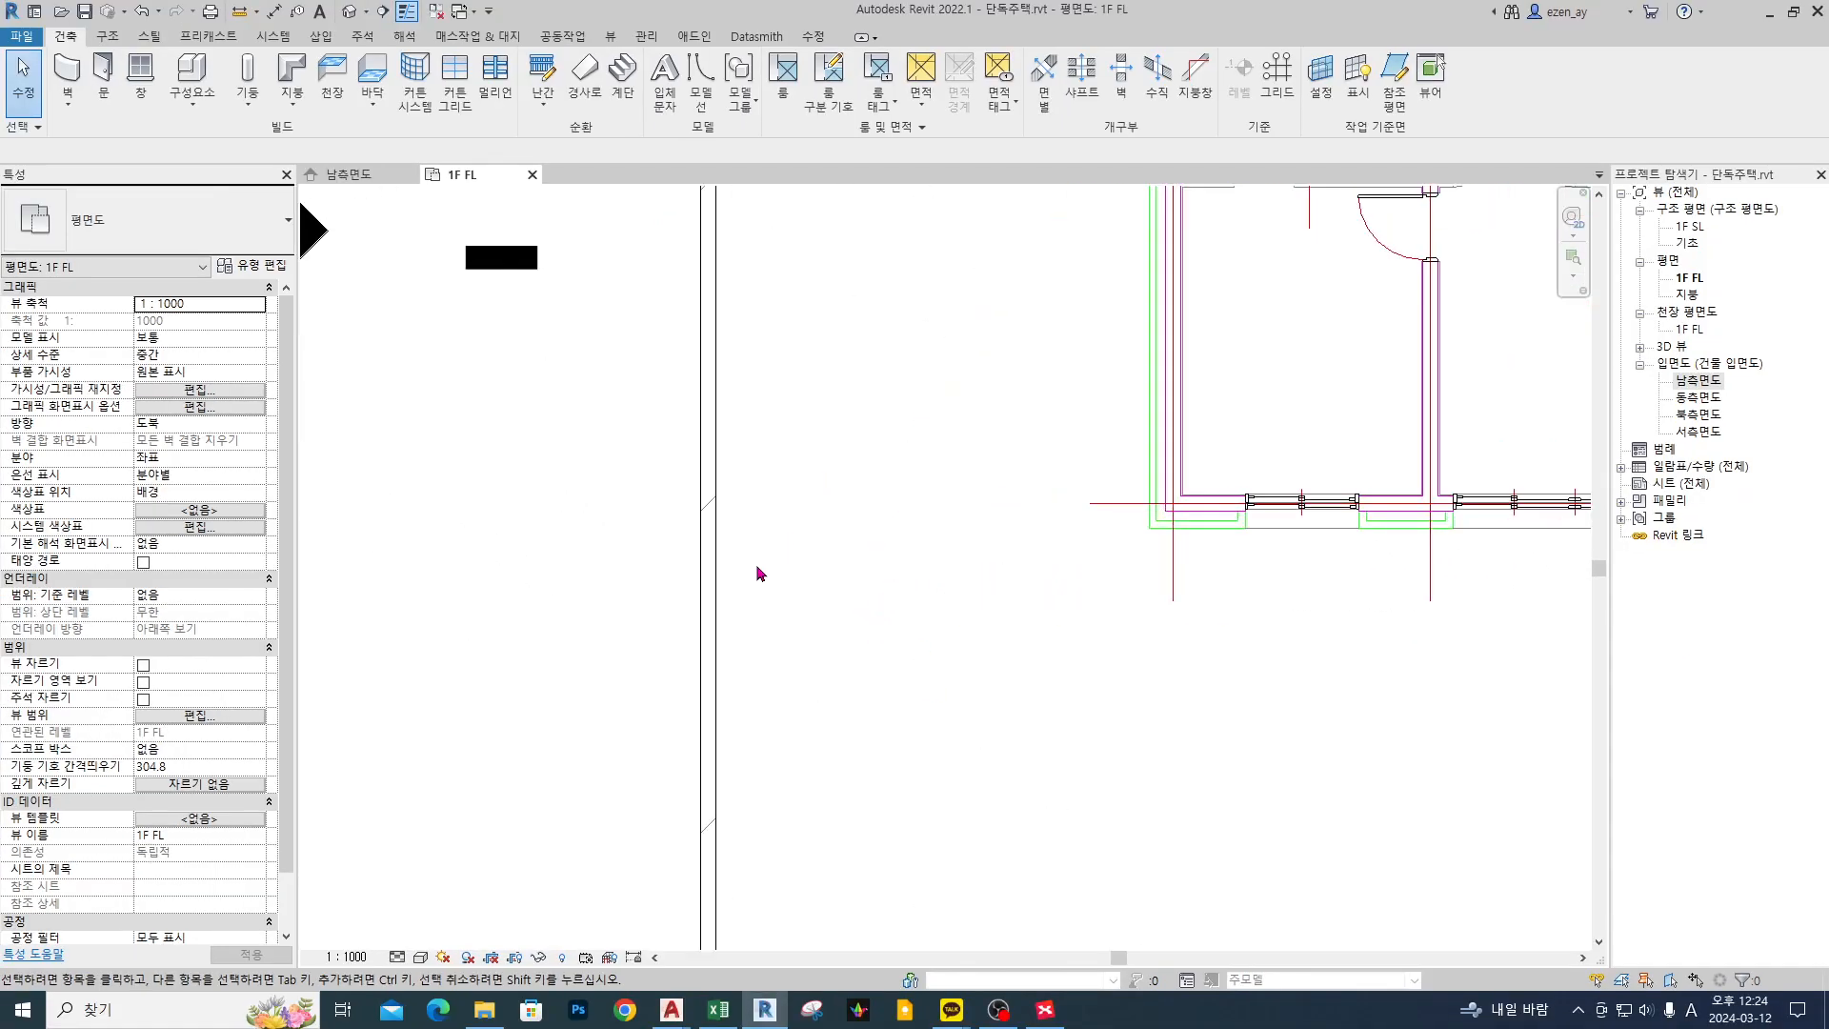
{"action": "left_click", "coordinate": [348, 956]}
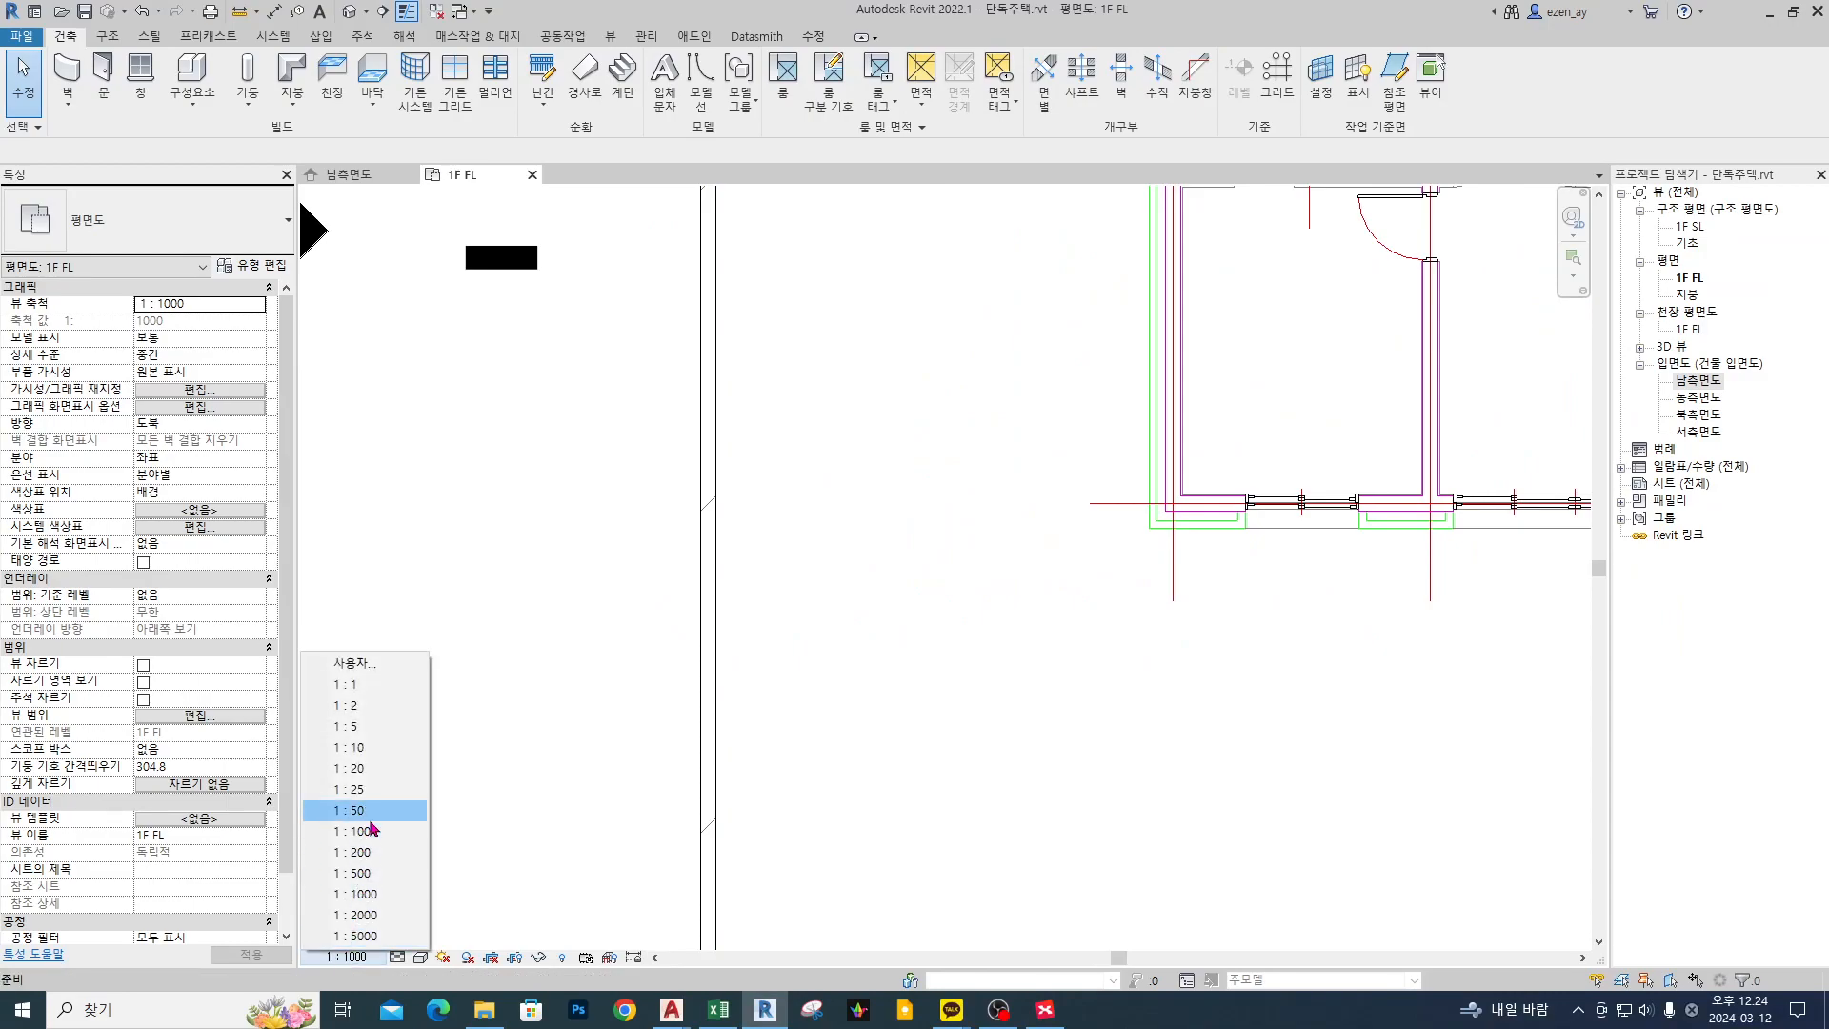
{"action": "left_click", "coordinate": [379, 768]}
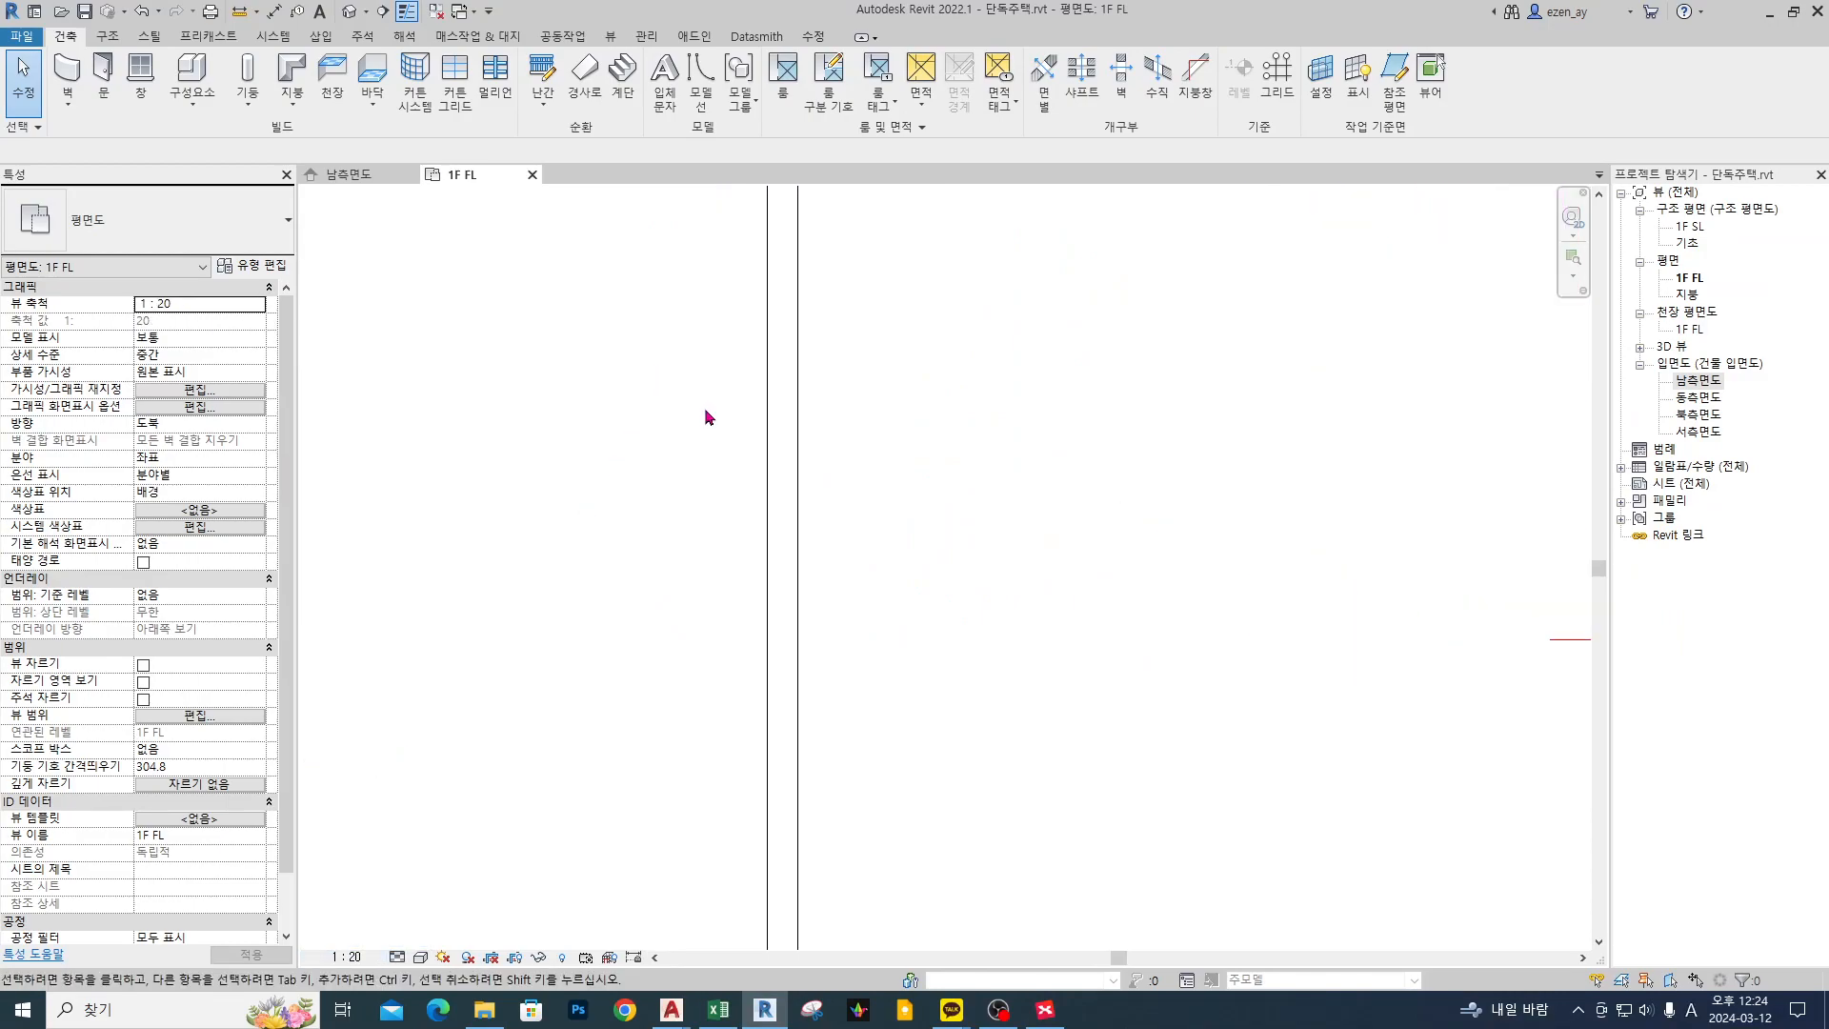
{"action": "mouse_move", "coordinate": [844, 523]}
{"action": "left_mouse_down"}
{"action": "mouse_move", "coordinate": [792, 550]}
{"action": "mouse_move", "coordinate": [838, 527]}
{"action": "left_mouse_up"}
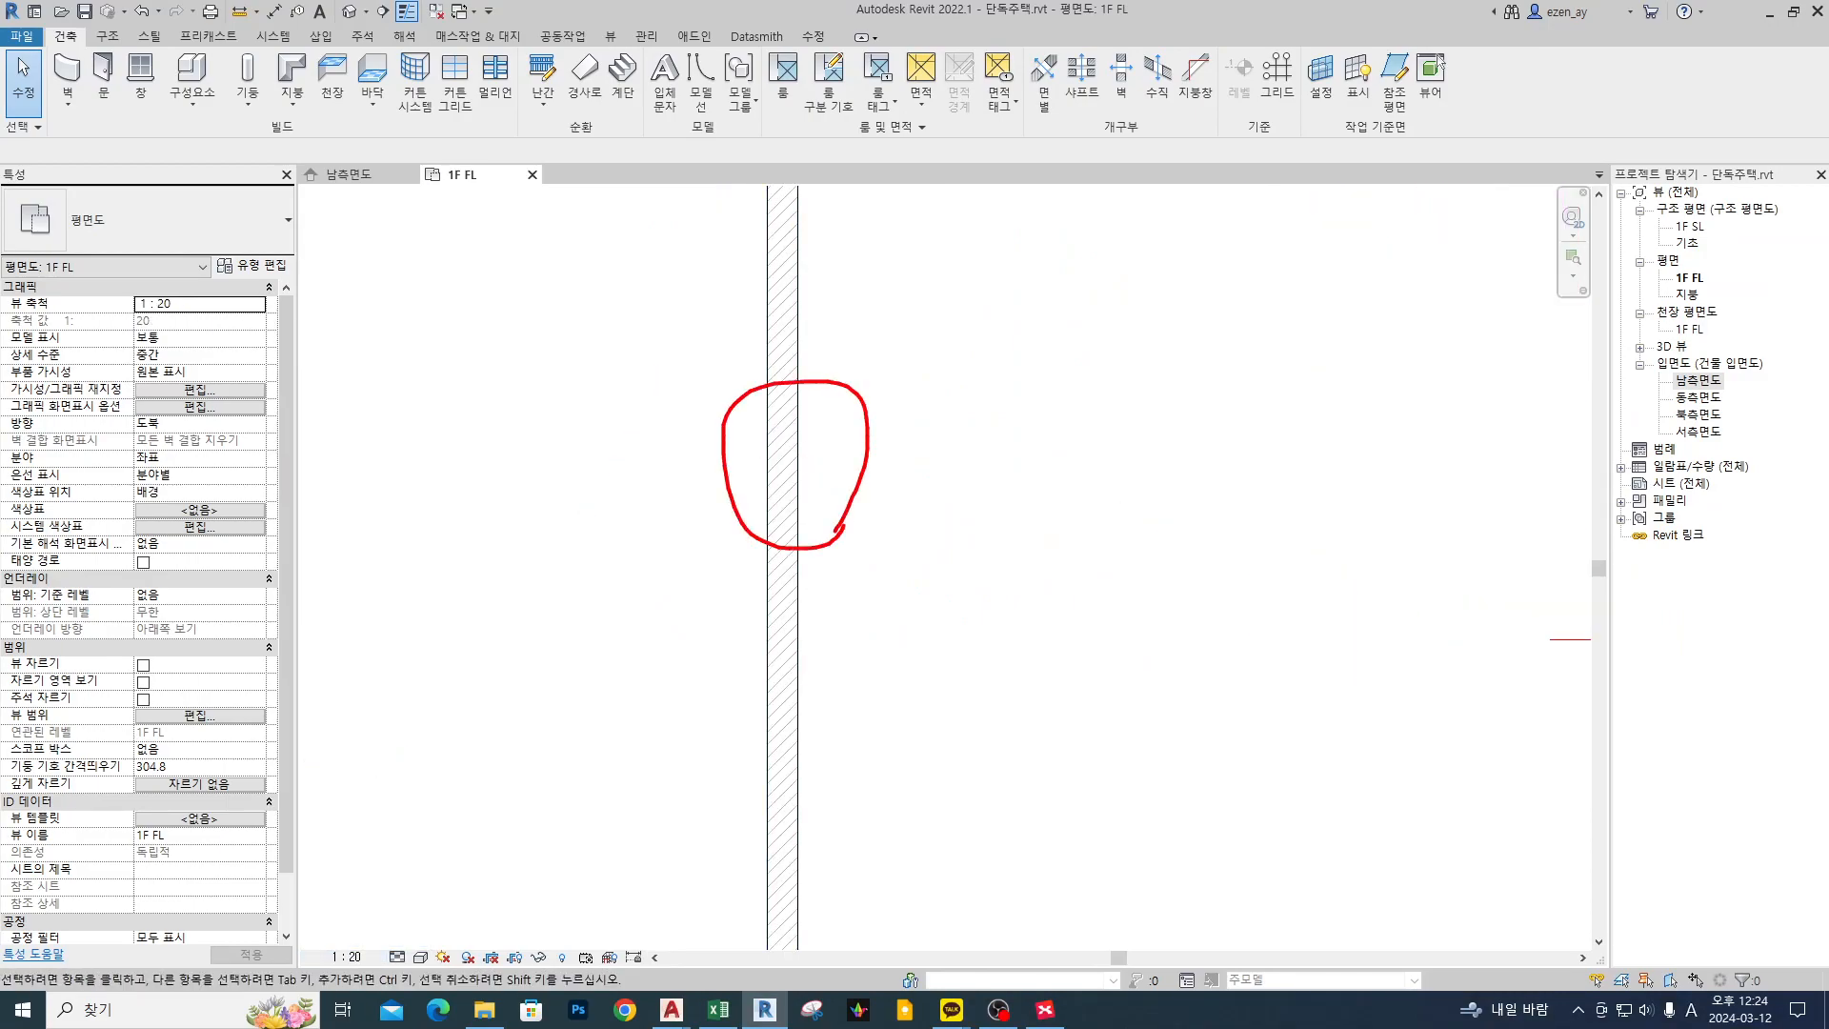
{"action": "left_click_drag", "start_coordinate": [984, 371], "coordinate": [838, 423]}
{"action": "left_click_drag", "start_coordinate": [841, 398], "coordinate": [853, 440]}
{"action": "mouse_move", "coordinate": [391, 978]}
{"action": "left_mouse_down"}
{"action": "mouse_move", "coordinate": [363, 917]}
{"action": "mouse_move", "coordinate": [476, 762]}
{"action": "mouse_move", "coordinate": [754, 560]}
{"action": "mouse_move", "coordinate": [742, 577]}
{"action": "left_mouse_up"}
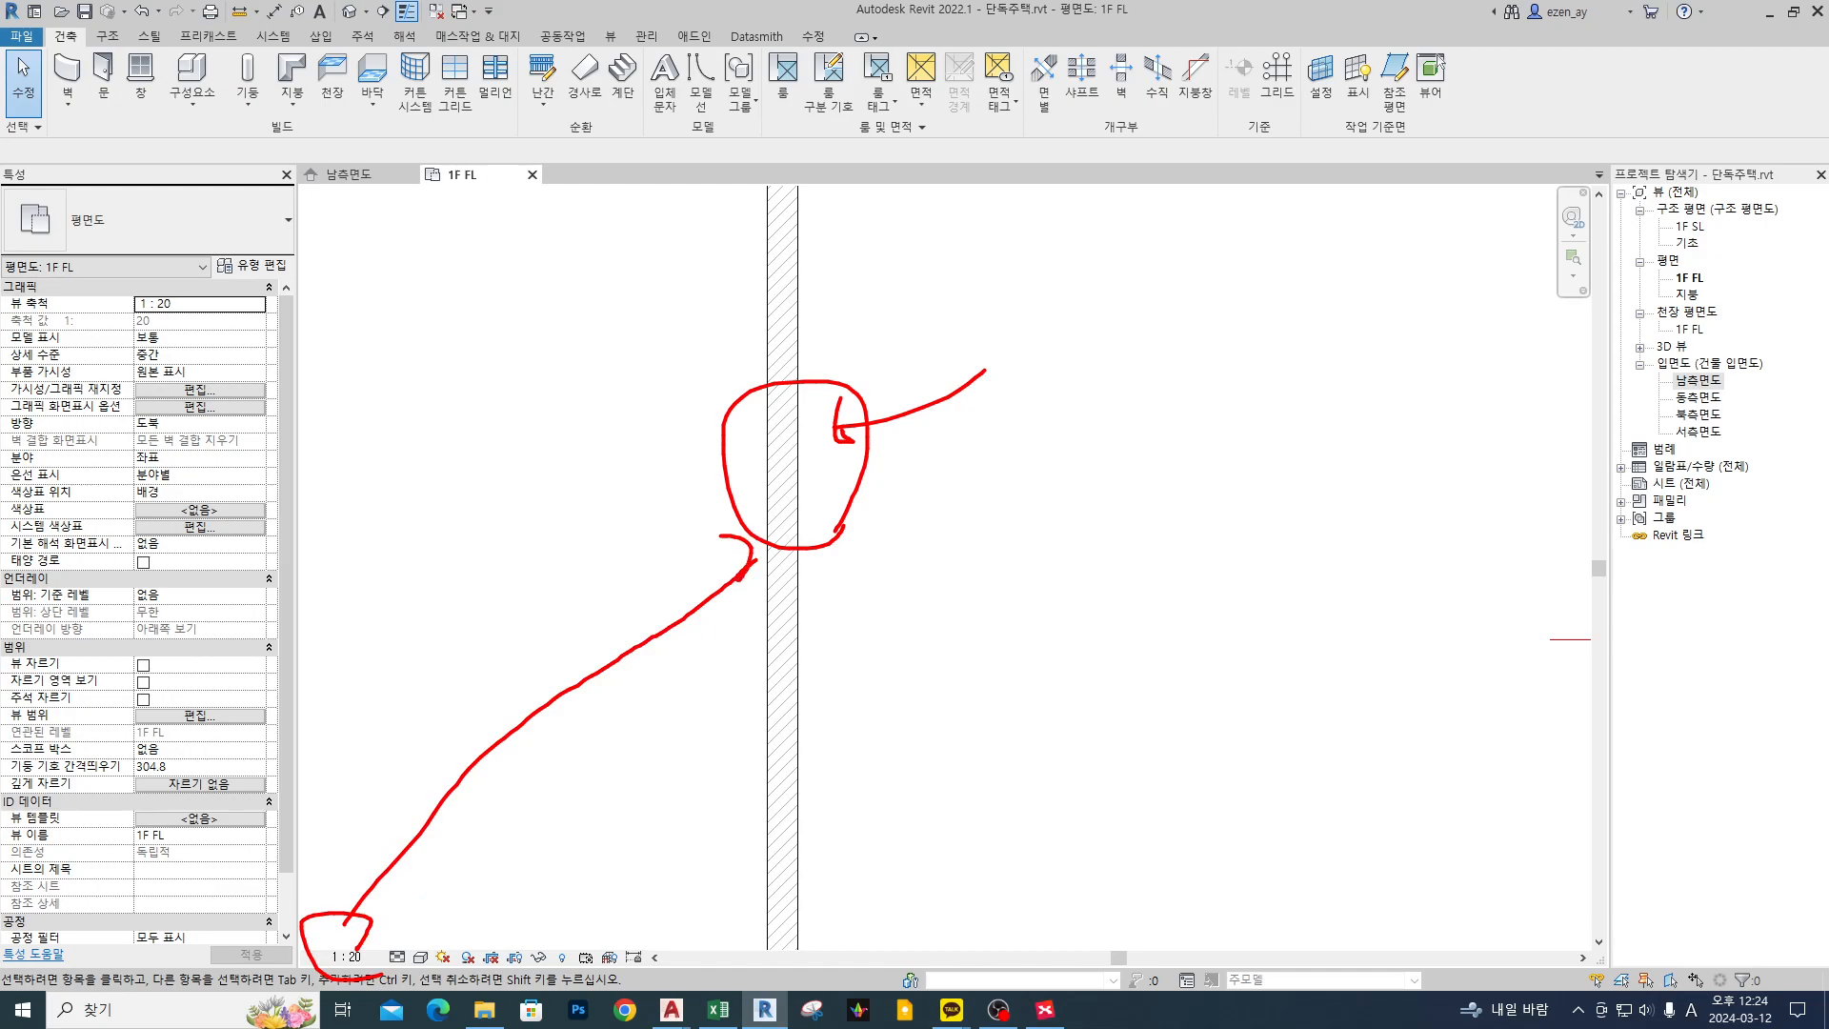
{"action": "key", "text": "Escape"}
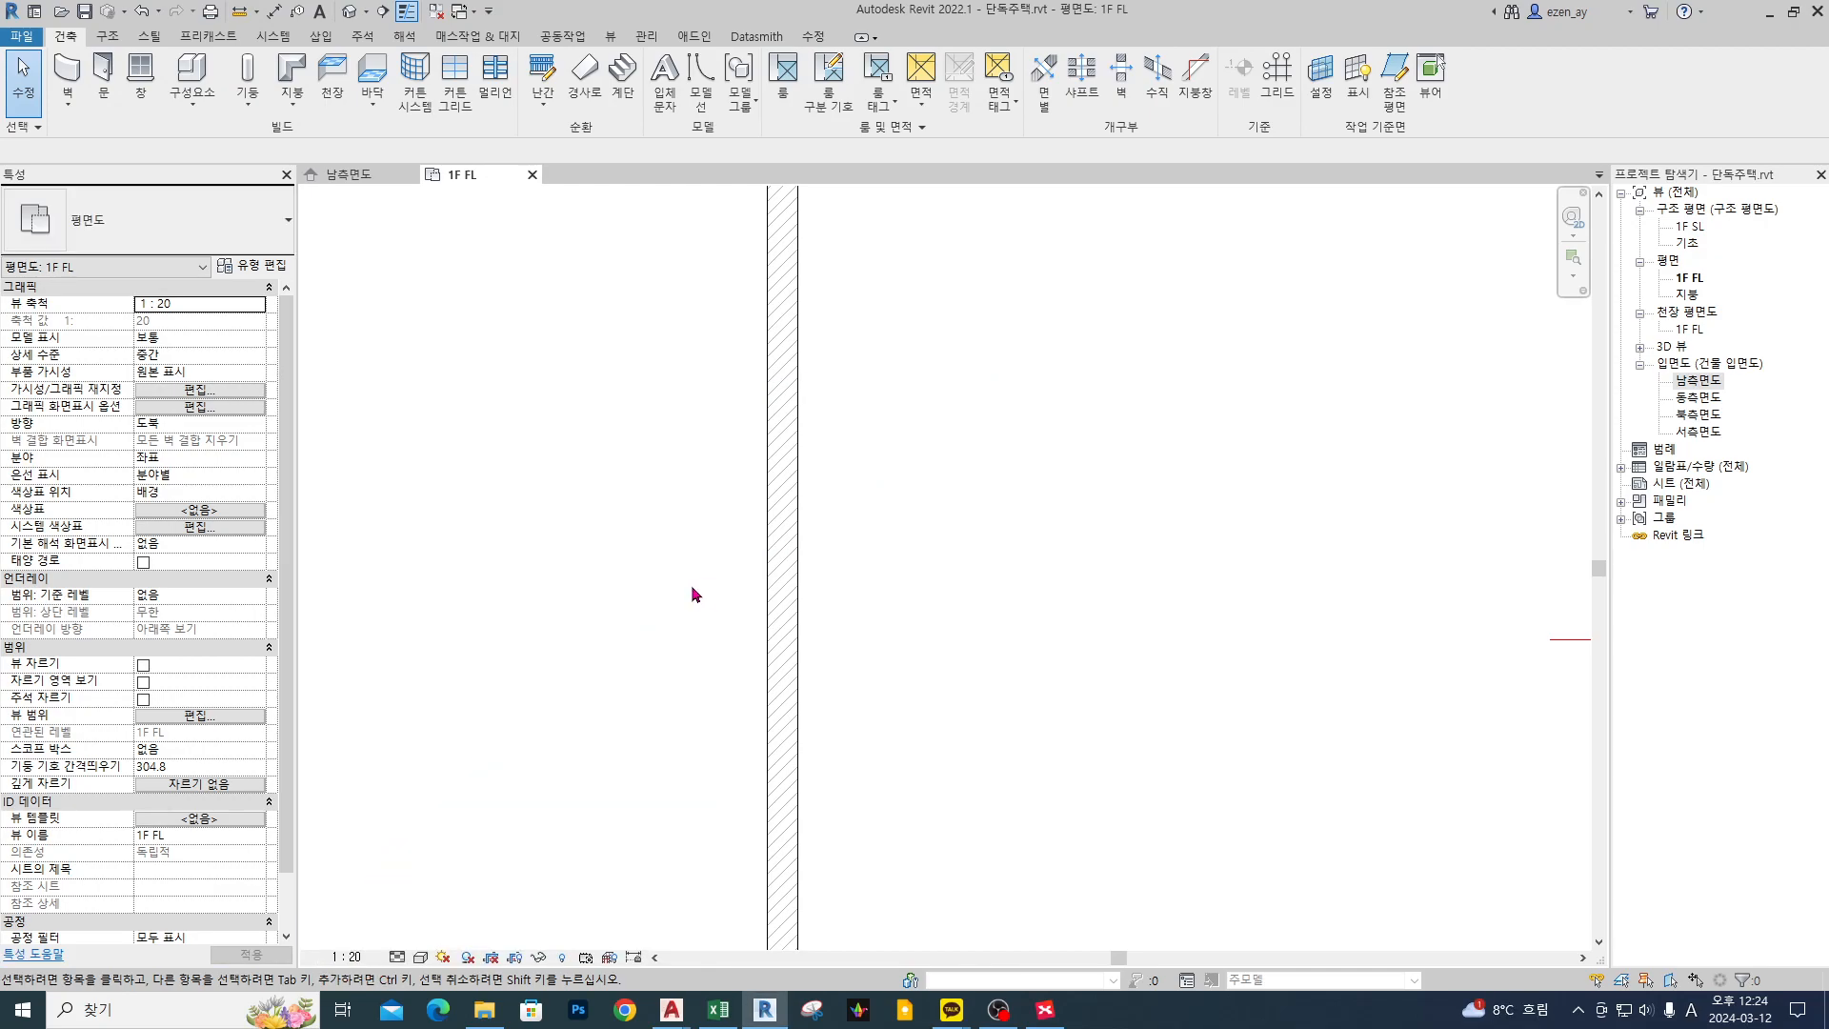
{"action": "scroll", "coordinate": [688, 594], "scroll_direction": "down", "scroll_amount": 5}
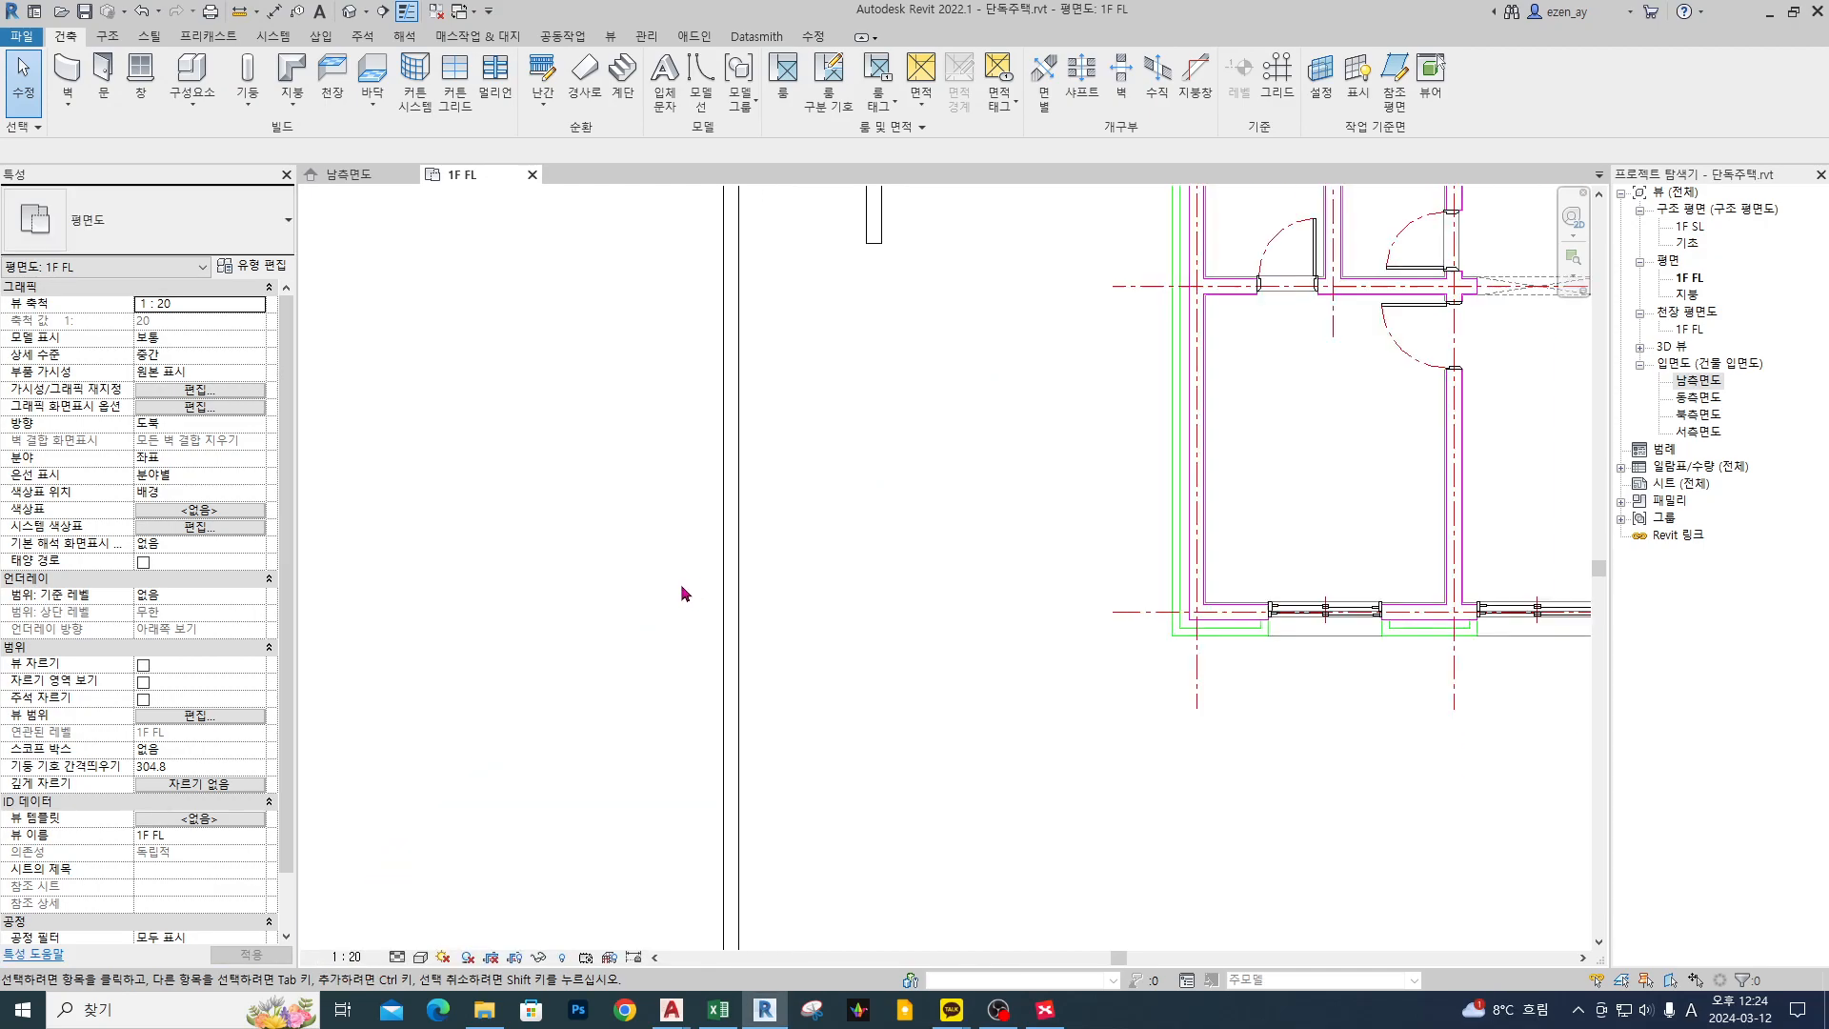
{"action": "left_click", "coordinate": [742, 591]}
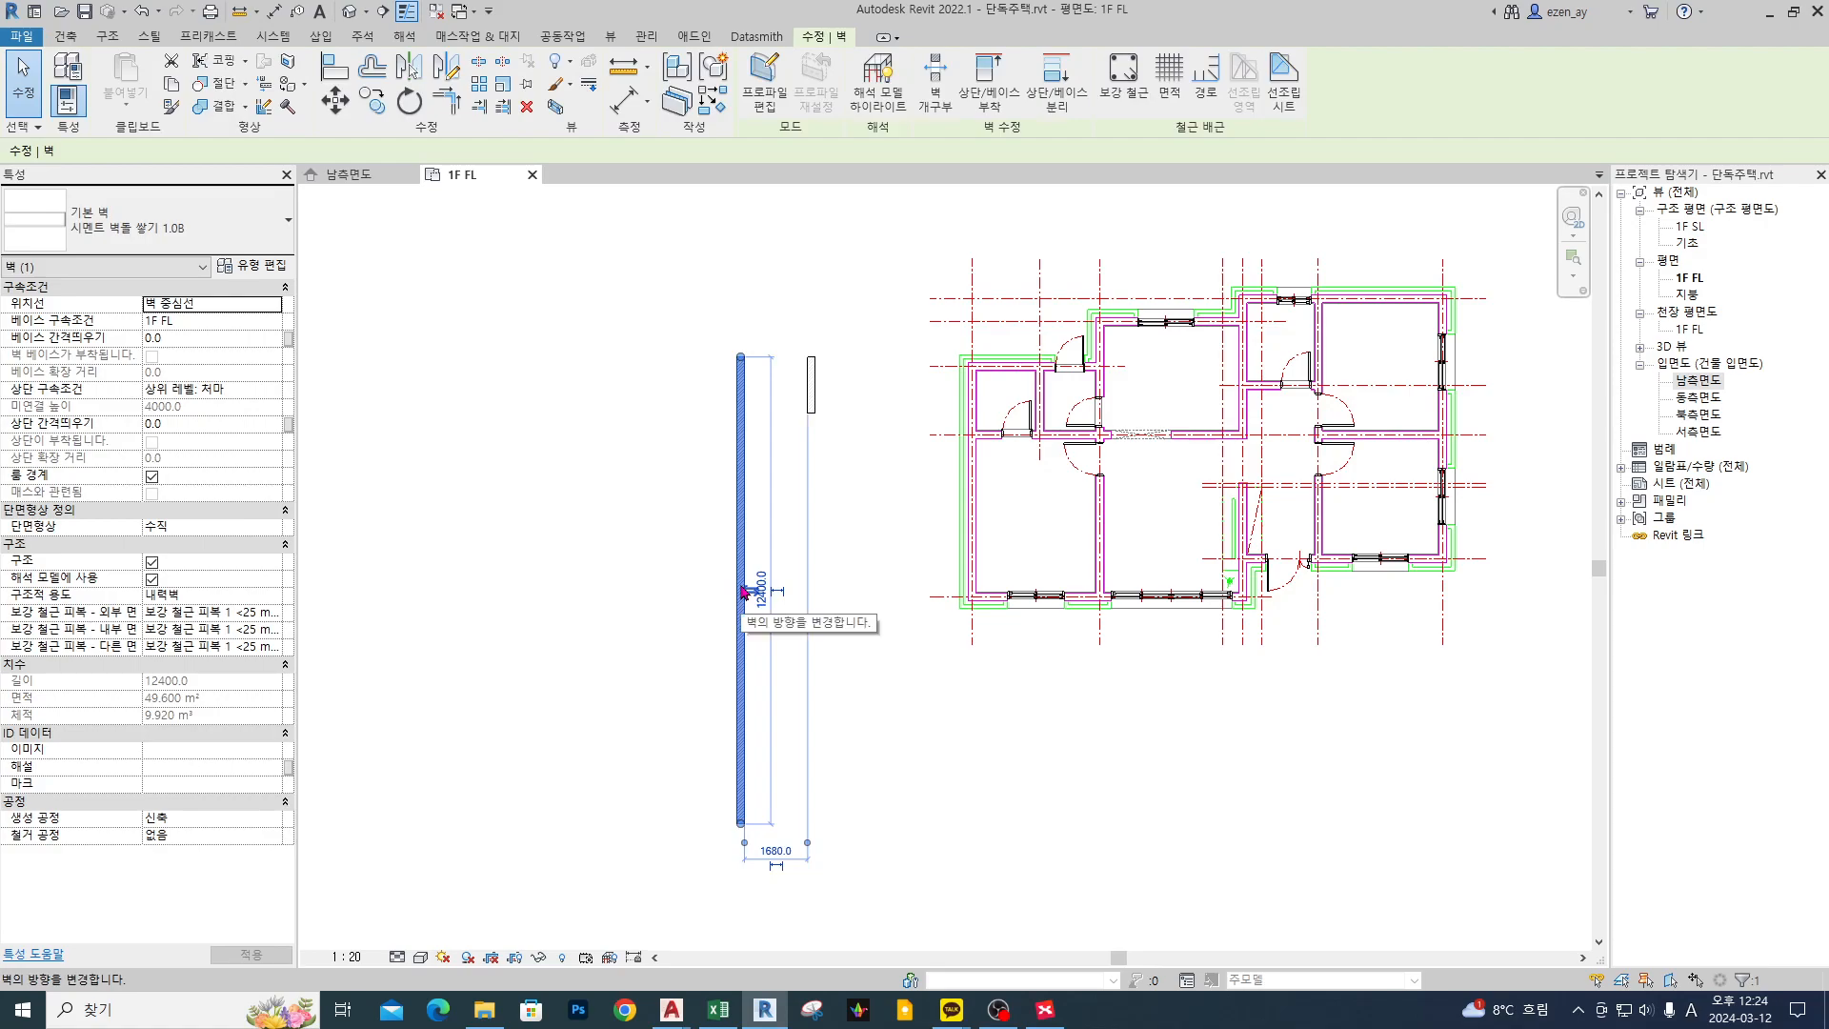
{"action": "left_click", "coordinate": [626, 722]}
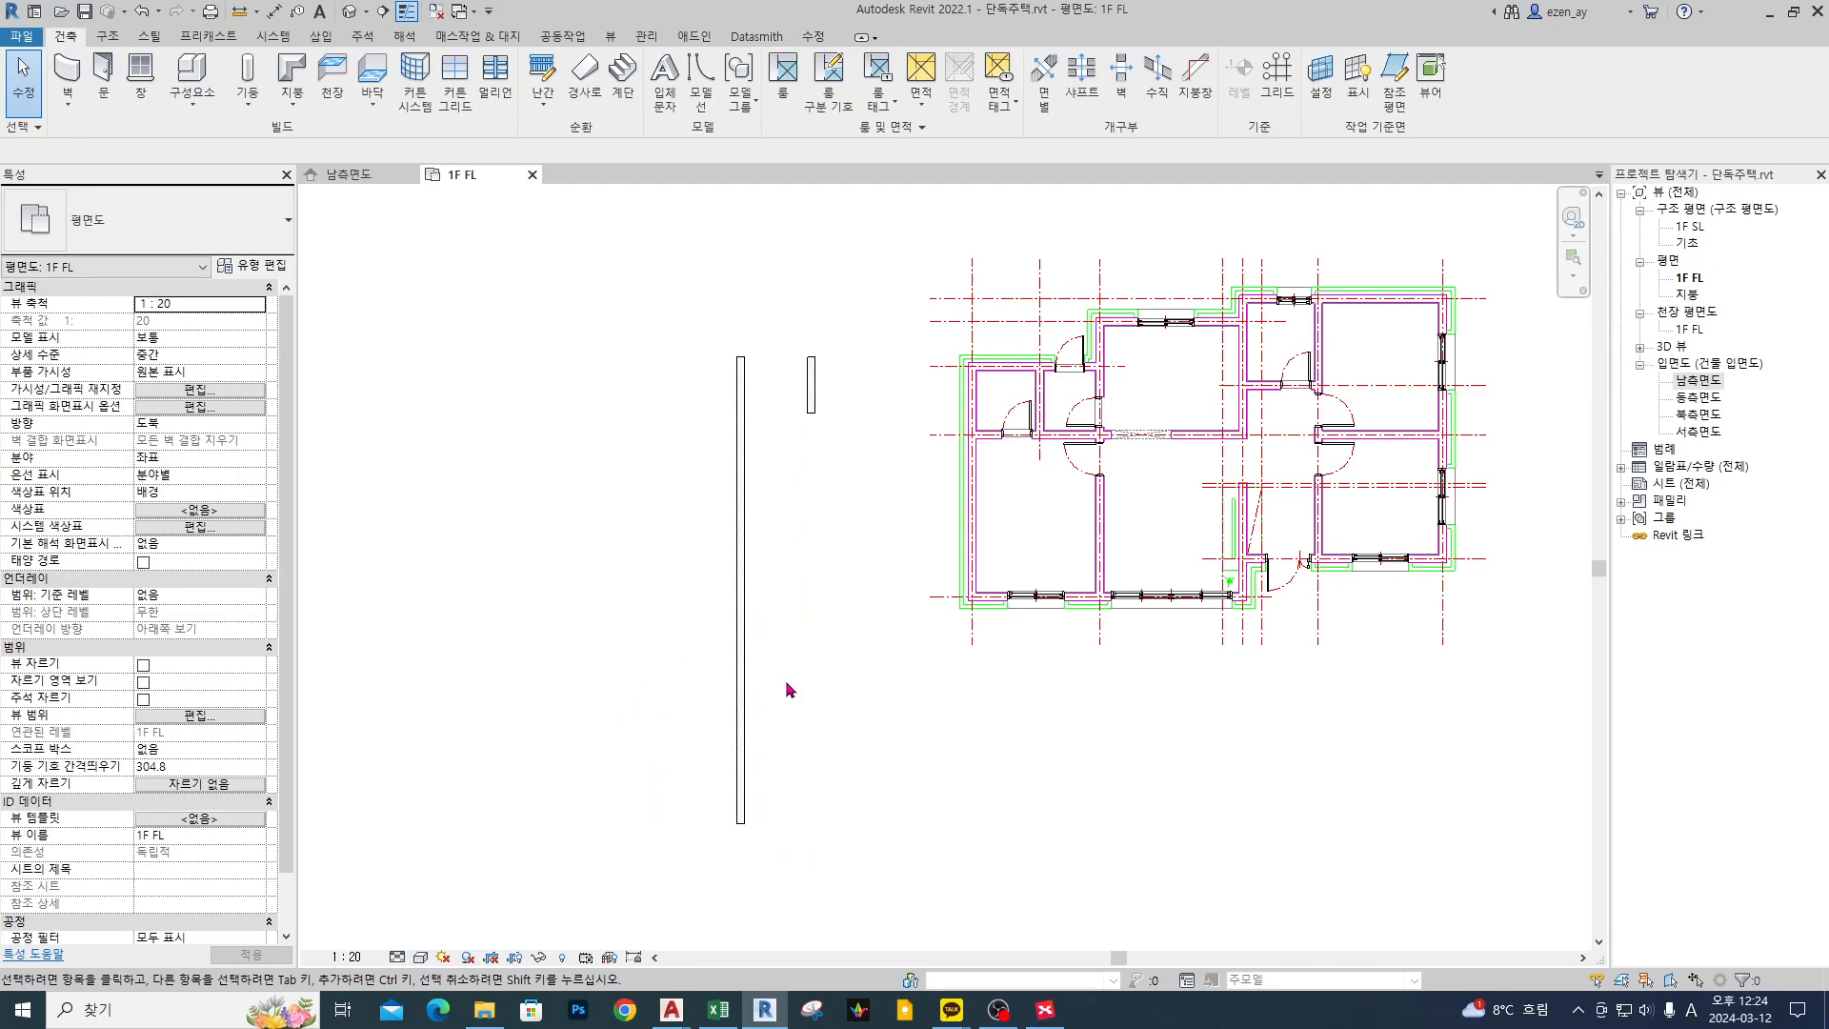
- Set the 1F FL plan view's scale to 1 : 100 and shorten the left sample wall from its lower end to 1500 mm
{"action": "left_click", "coordinate": [346, 958]}
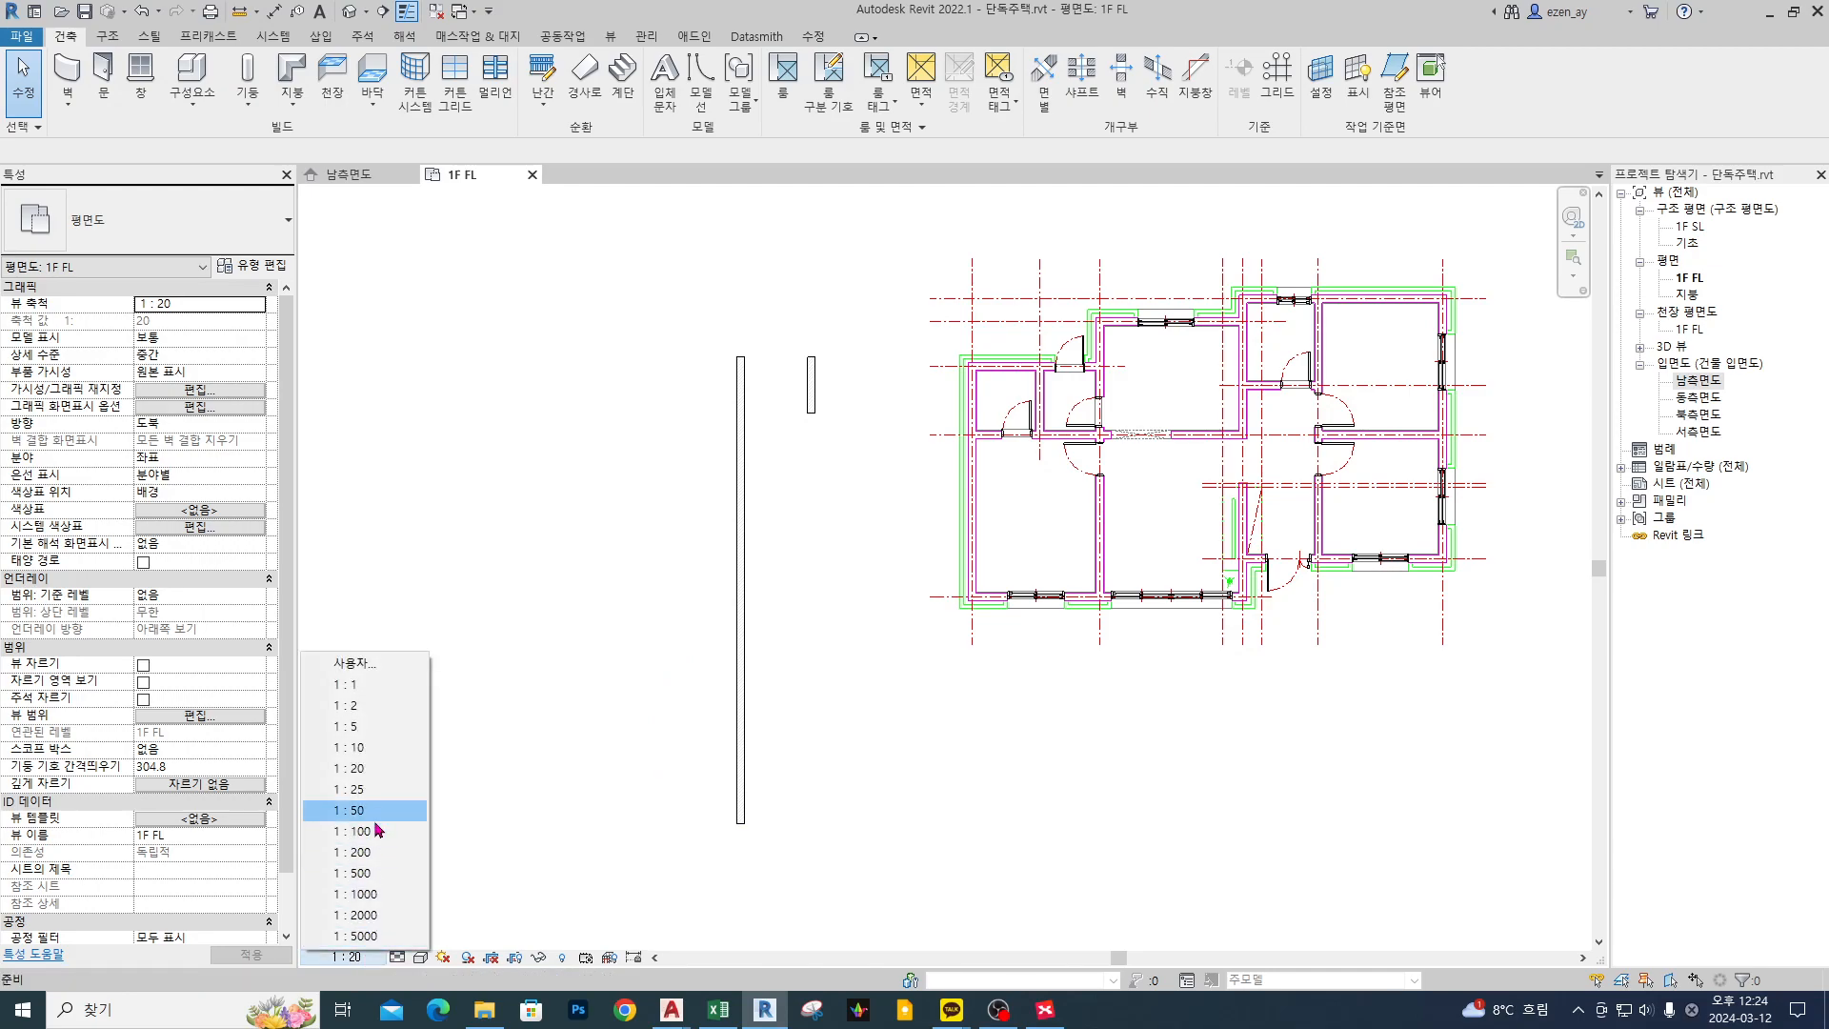
{"action": "left_click", "coordinate": [377, 834]}
{"action": "left_click", "coordinate": [741, 809]}
{"action": "left_click_drag", "start_coordinate": [741, 821], "coordinate": [759, 436]}
{"action": "key", "text": "Escape"}
{"action": "scroll", "coordinate": [777, 345], "scroll_direction": "up", "scroll_amount": 5}
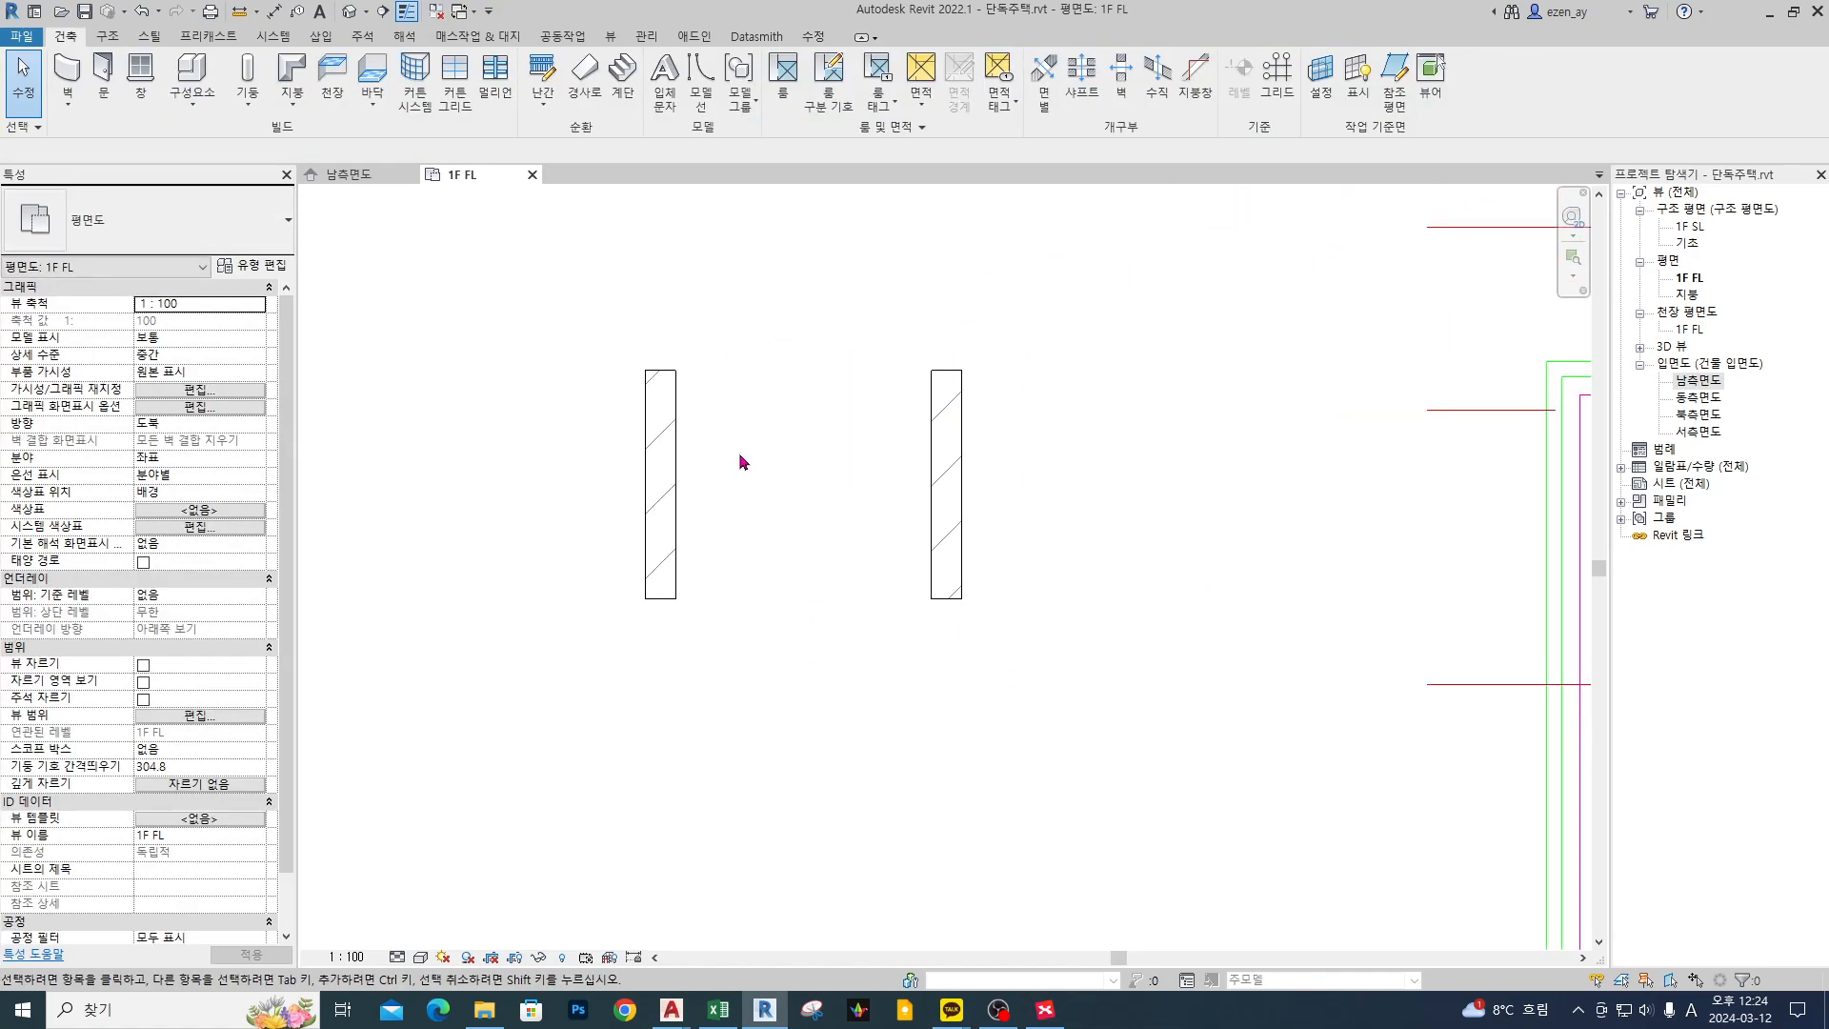
- Set the 1F FL plan view's scale to 1 : 50 and leave the sample walls deselected
{"action": "left_click", "coordinate": [655, 481]}
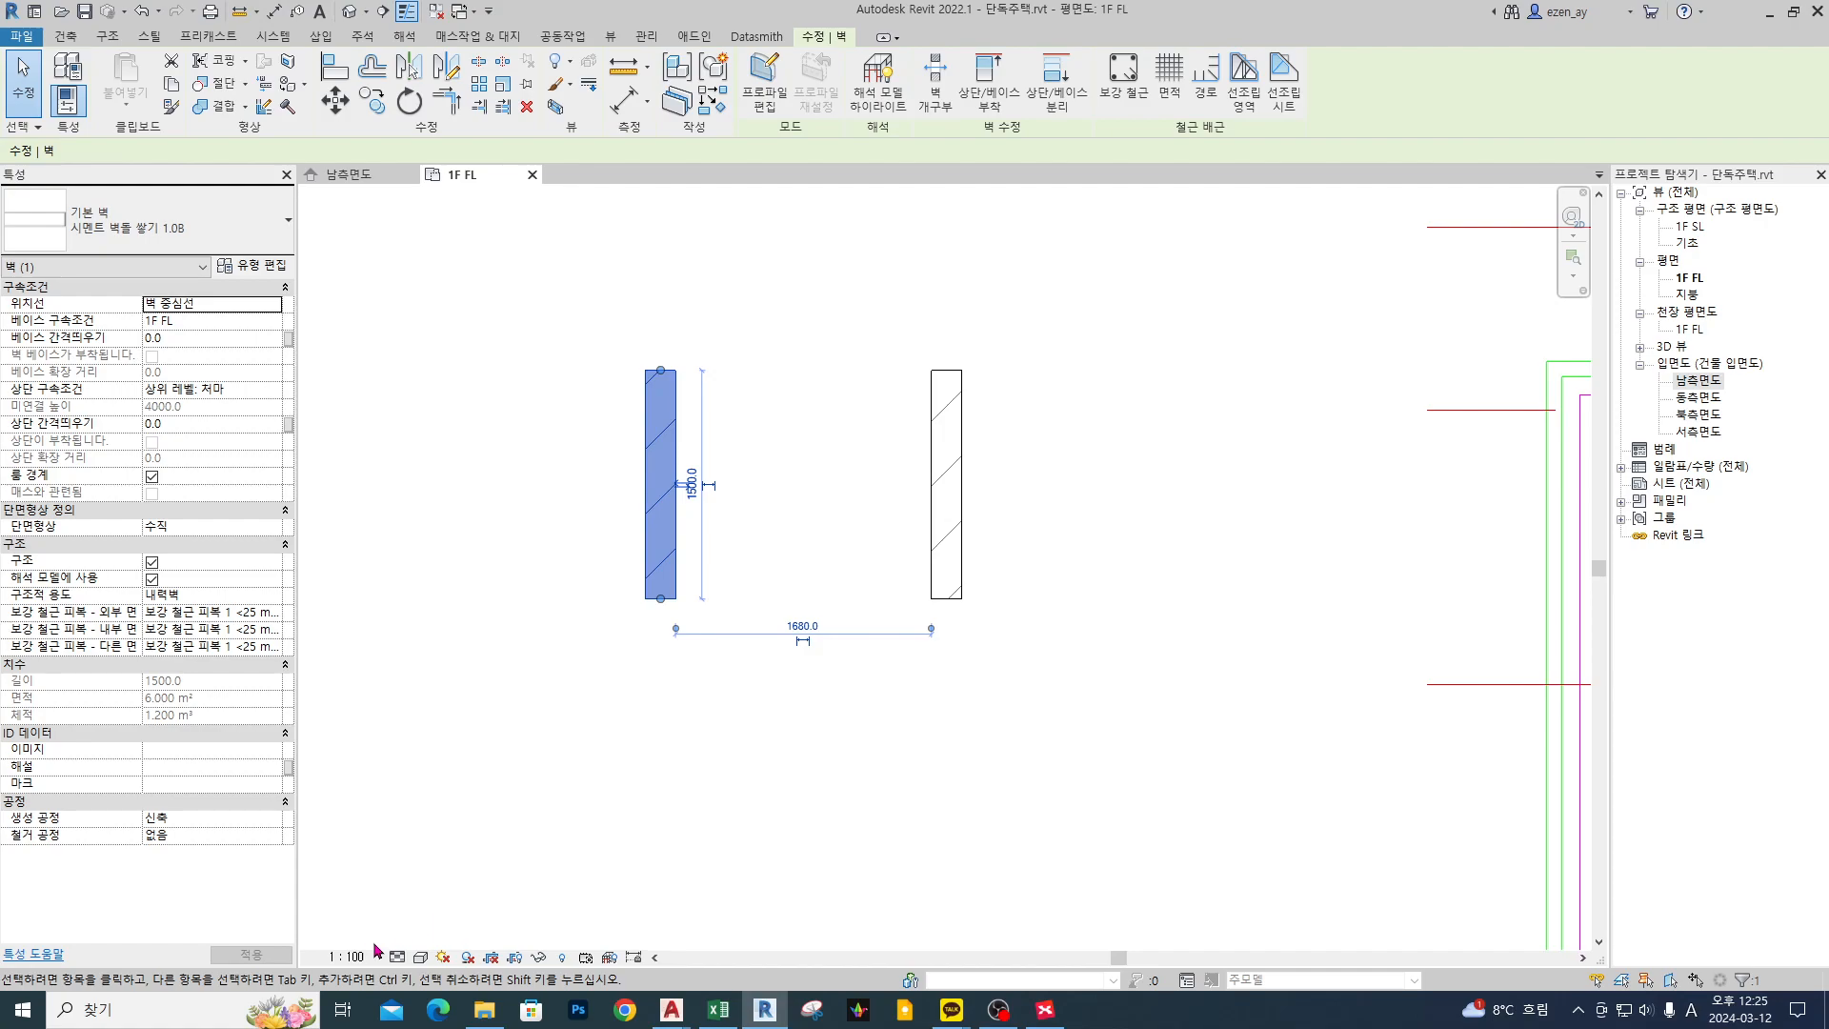
{"action": "left_click", "coordinate": [345, 956]}
{"action": "left_click", "coordinate": [379, 819]}
{"action": "left_click", "coordinate": [600, 705]}
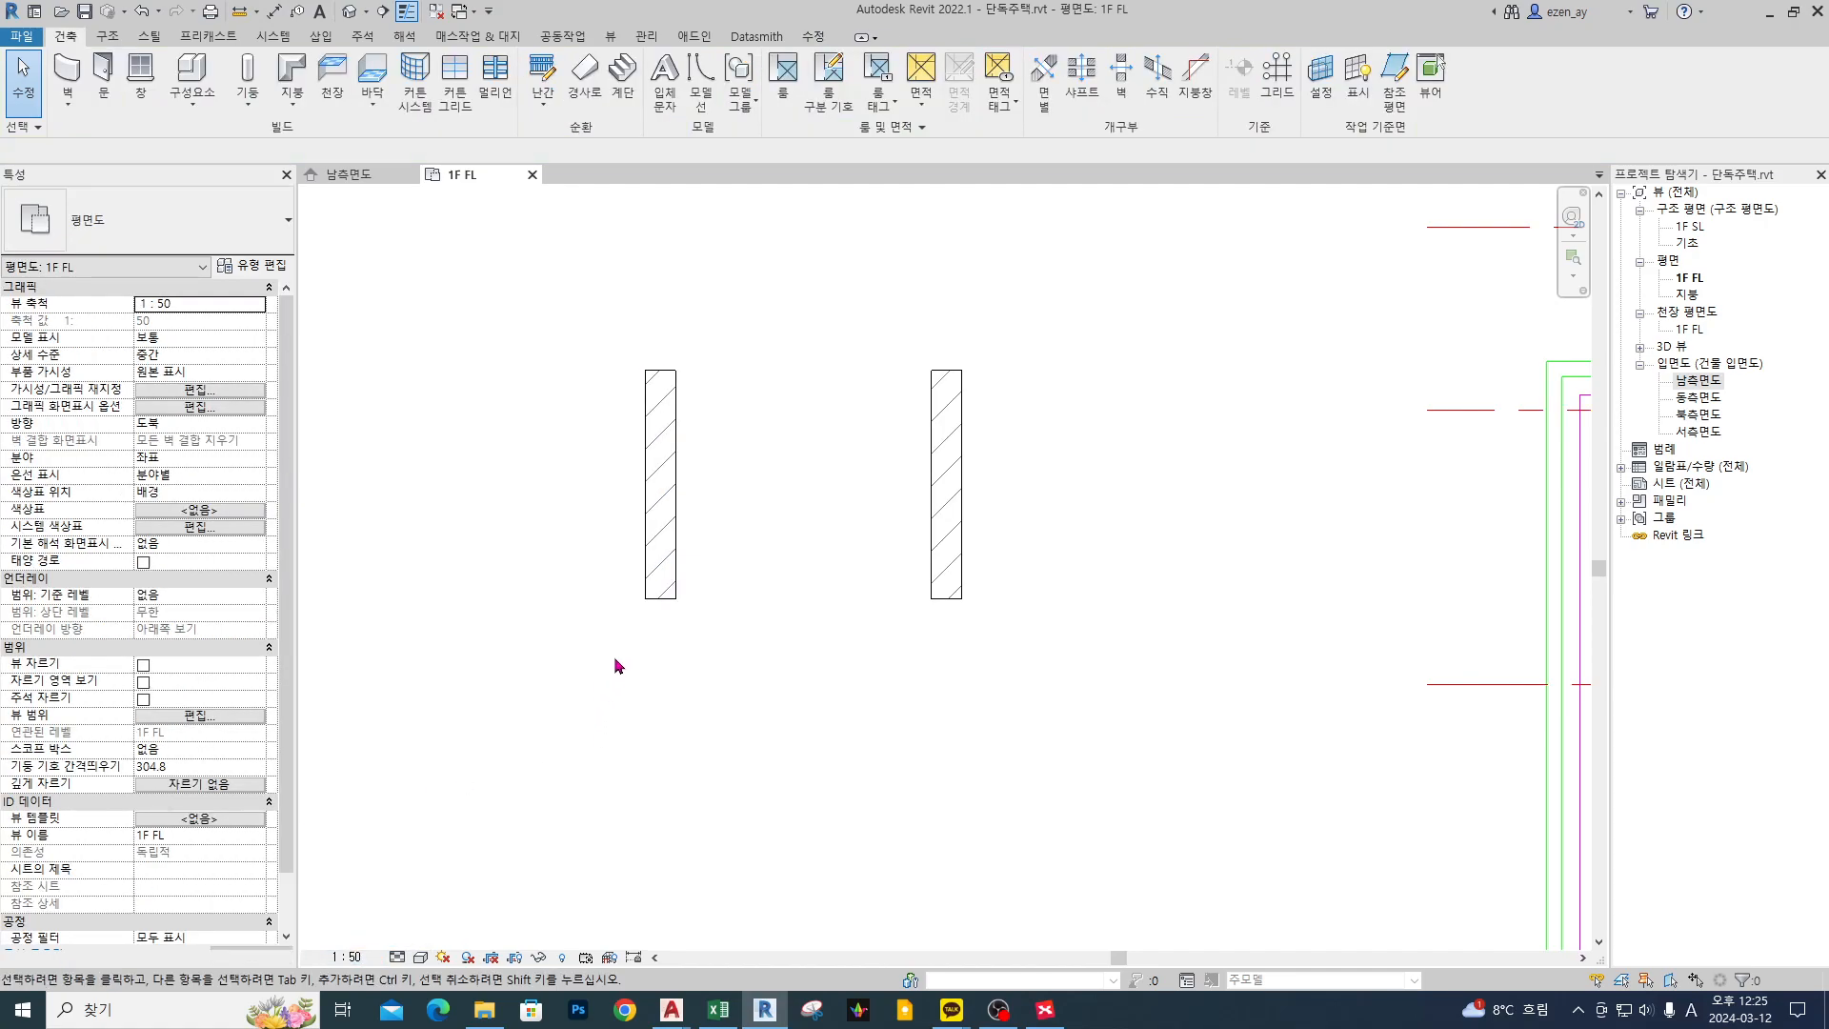
- Set the left sample wall's top constraint to 미연결 and its unconnected height to 1150 mm
{"action": "left_click", "coordinate": [677, 496]}
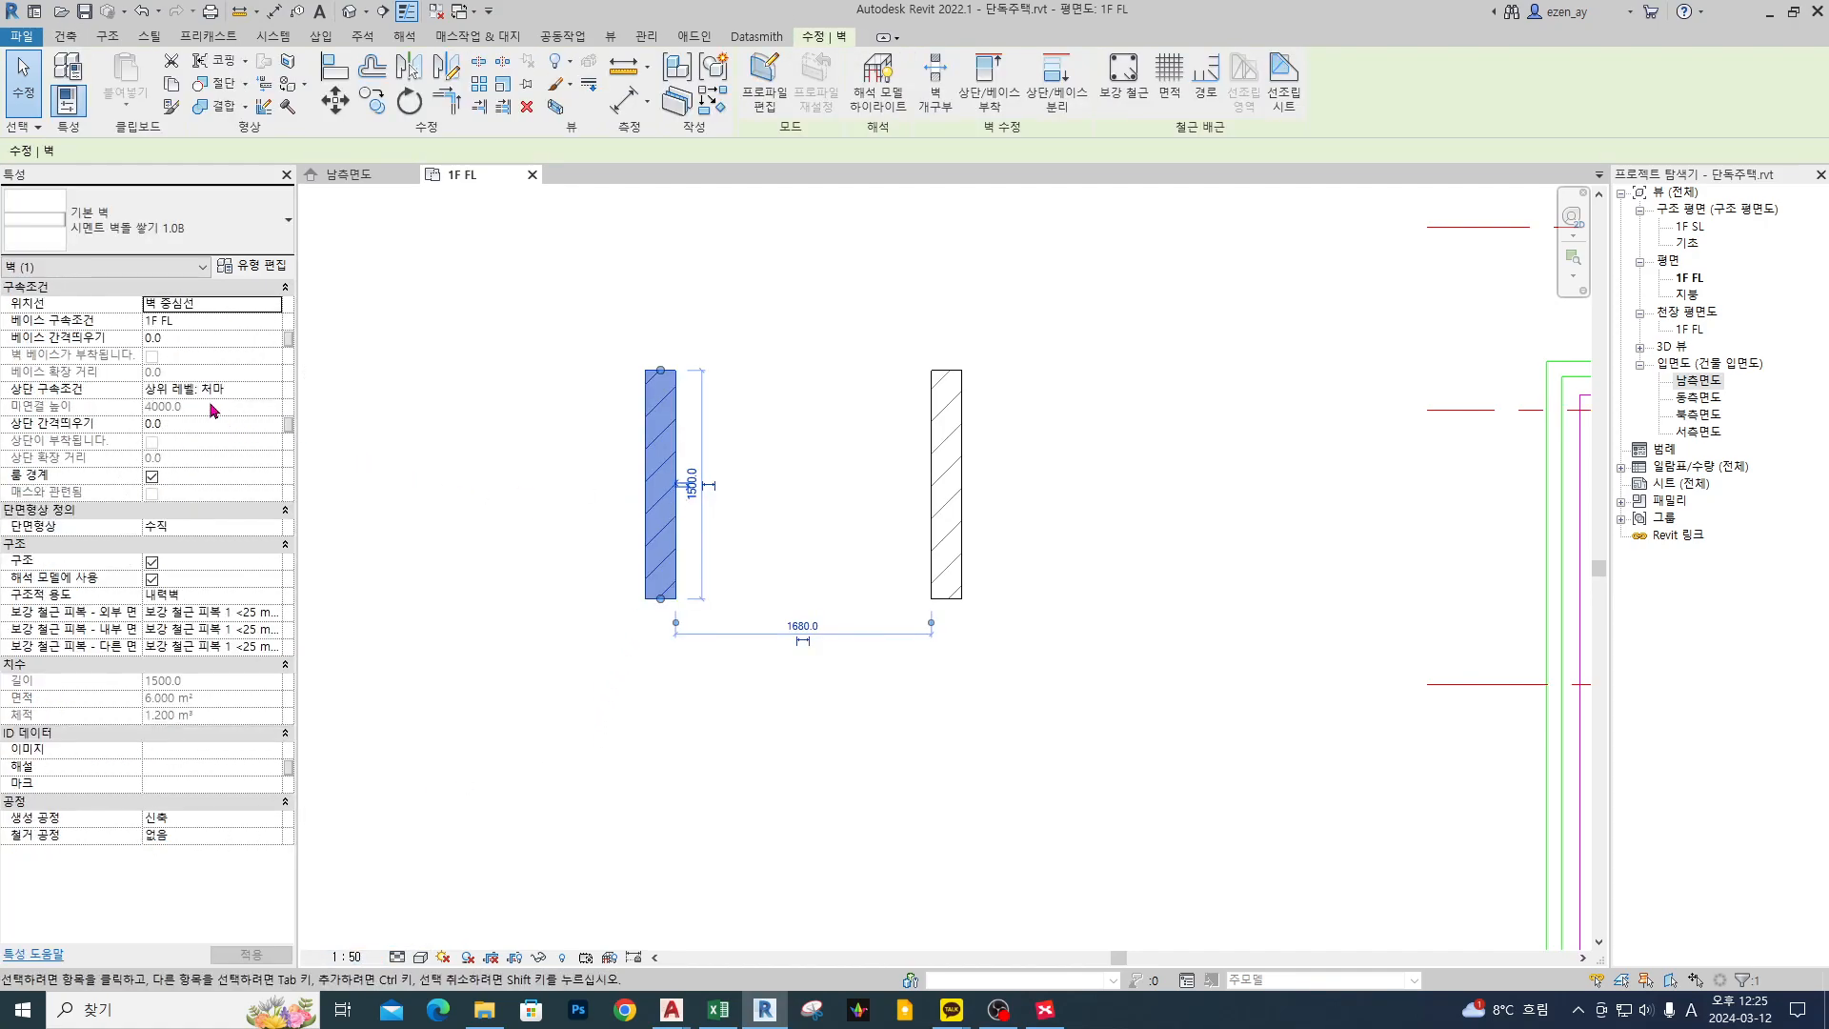
{"action": "left_click", "coordinate": [266, 392]}
{"action": "scroll", "coordinate": [197, 438], "scroll_direction": "up", "scroll_amount": 1}
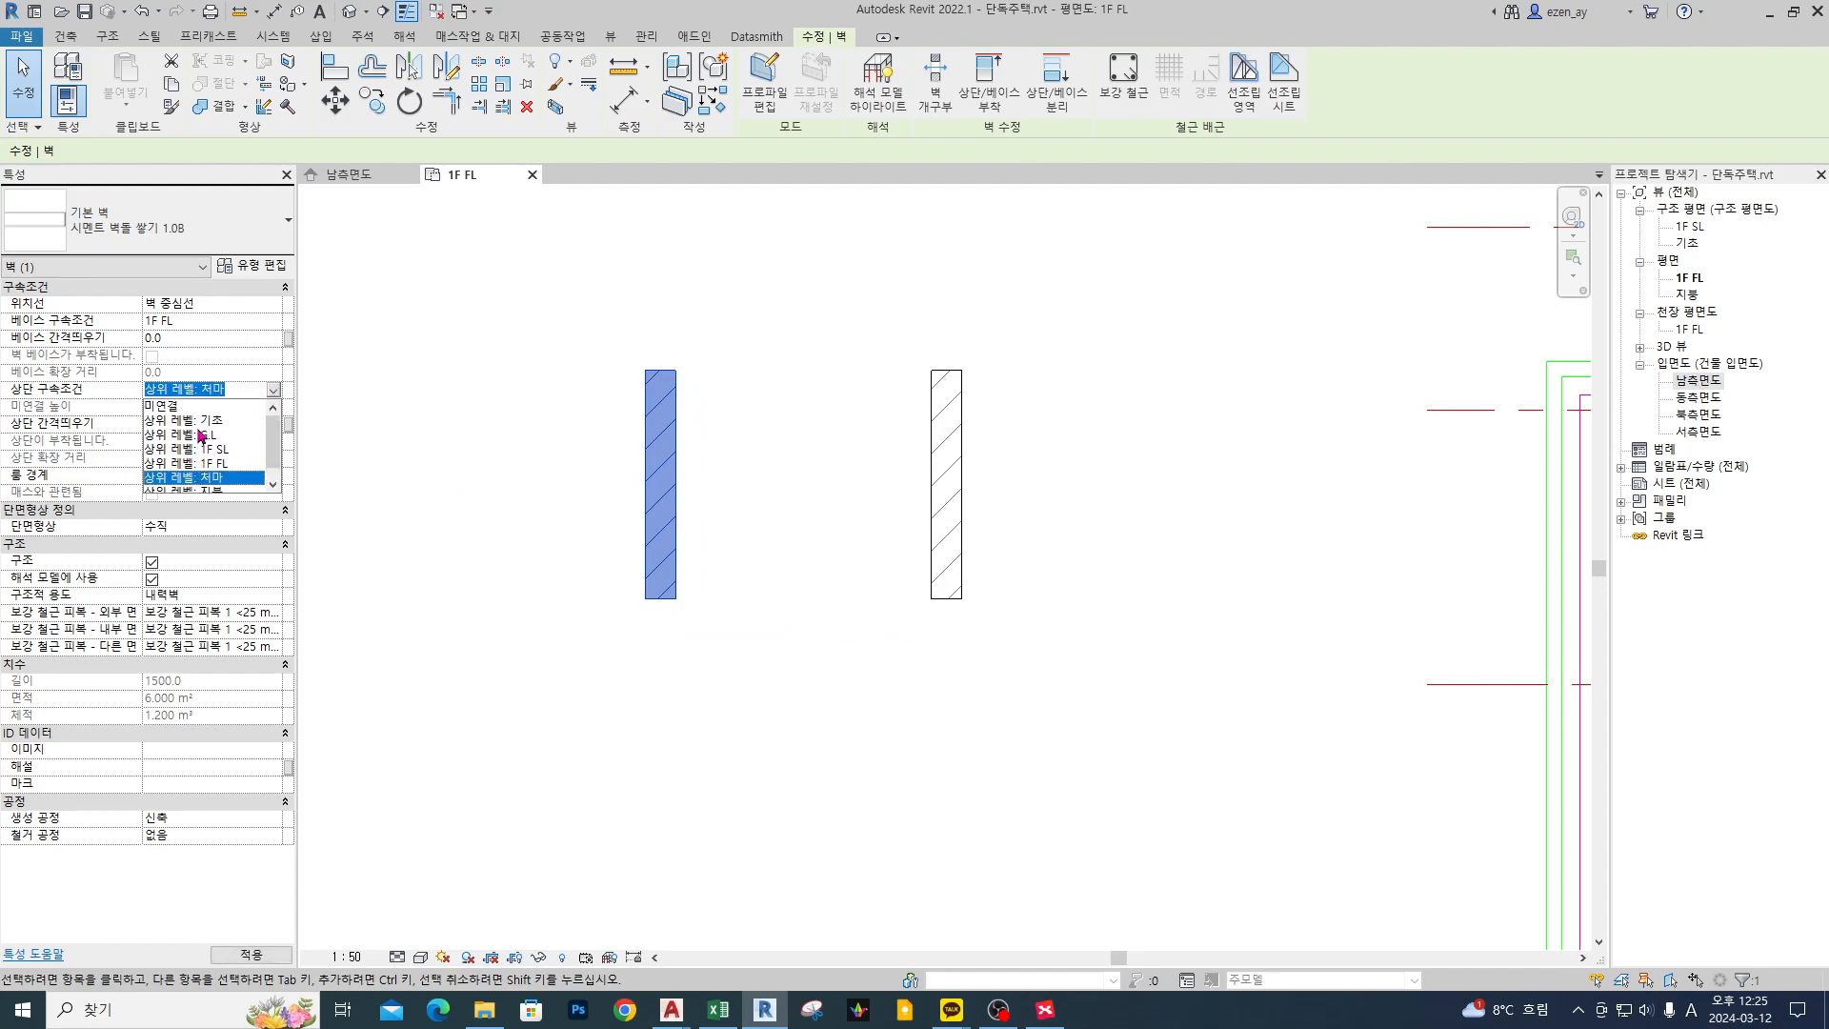
{"action": "left_click", "coordinate": [204, 409]}
{"action": "left_click", "coordinate": [215, 409]}
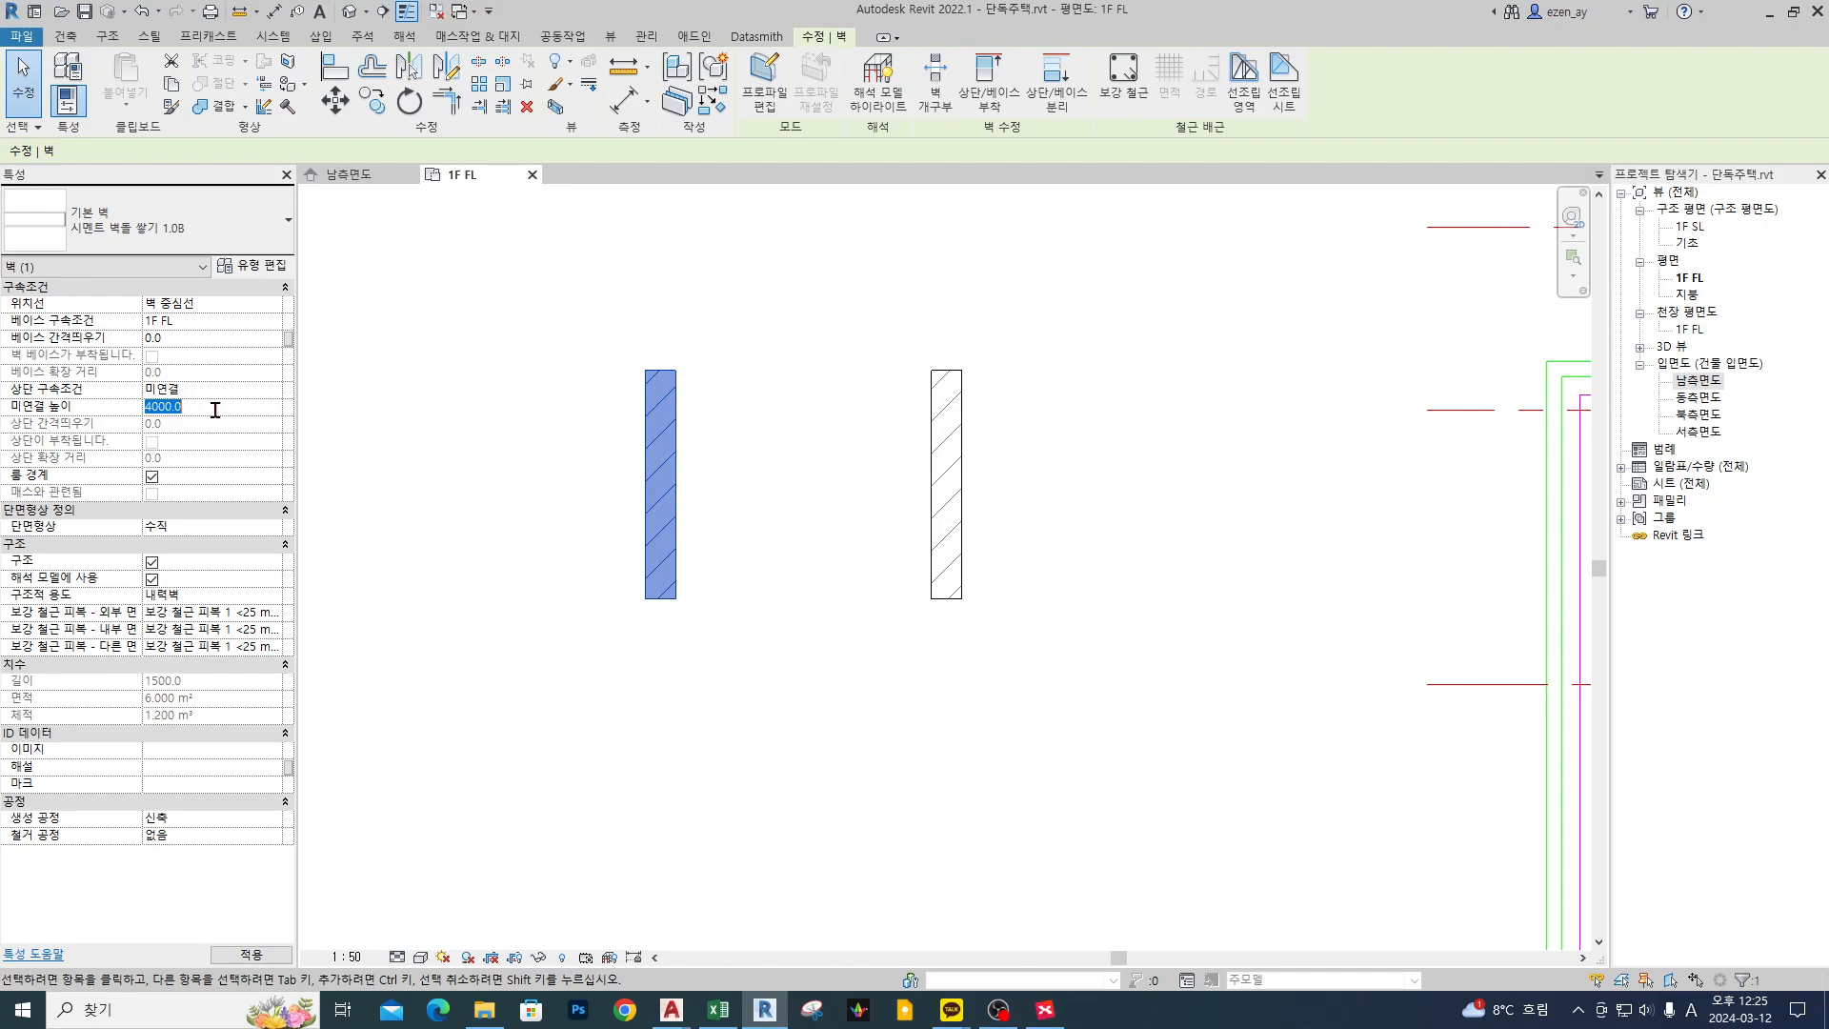
{"action": "type", "text": "1150"}
{"action": "key", "text": "Return"}
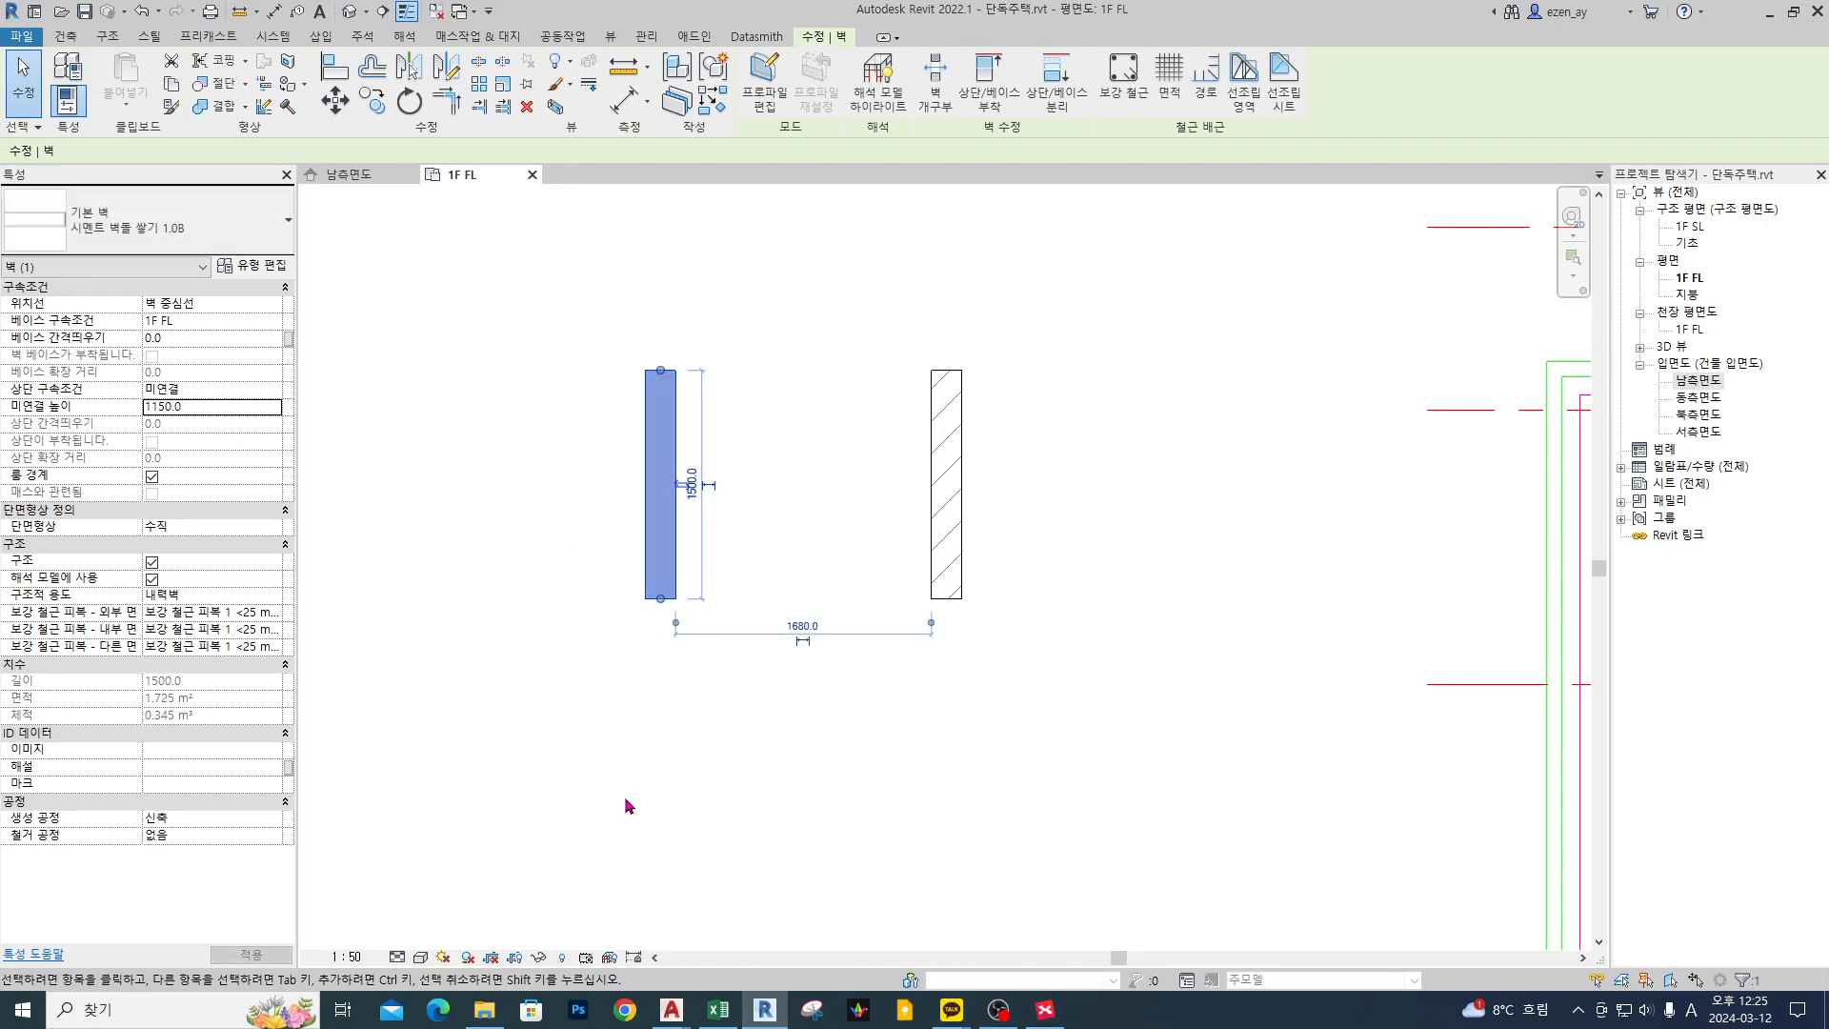
{"action": "left_click", "coordinate": [610, 747]}
{"action": "left_click", "coordinate": [642, 480]}
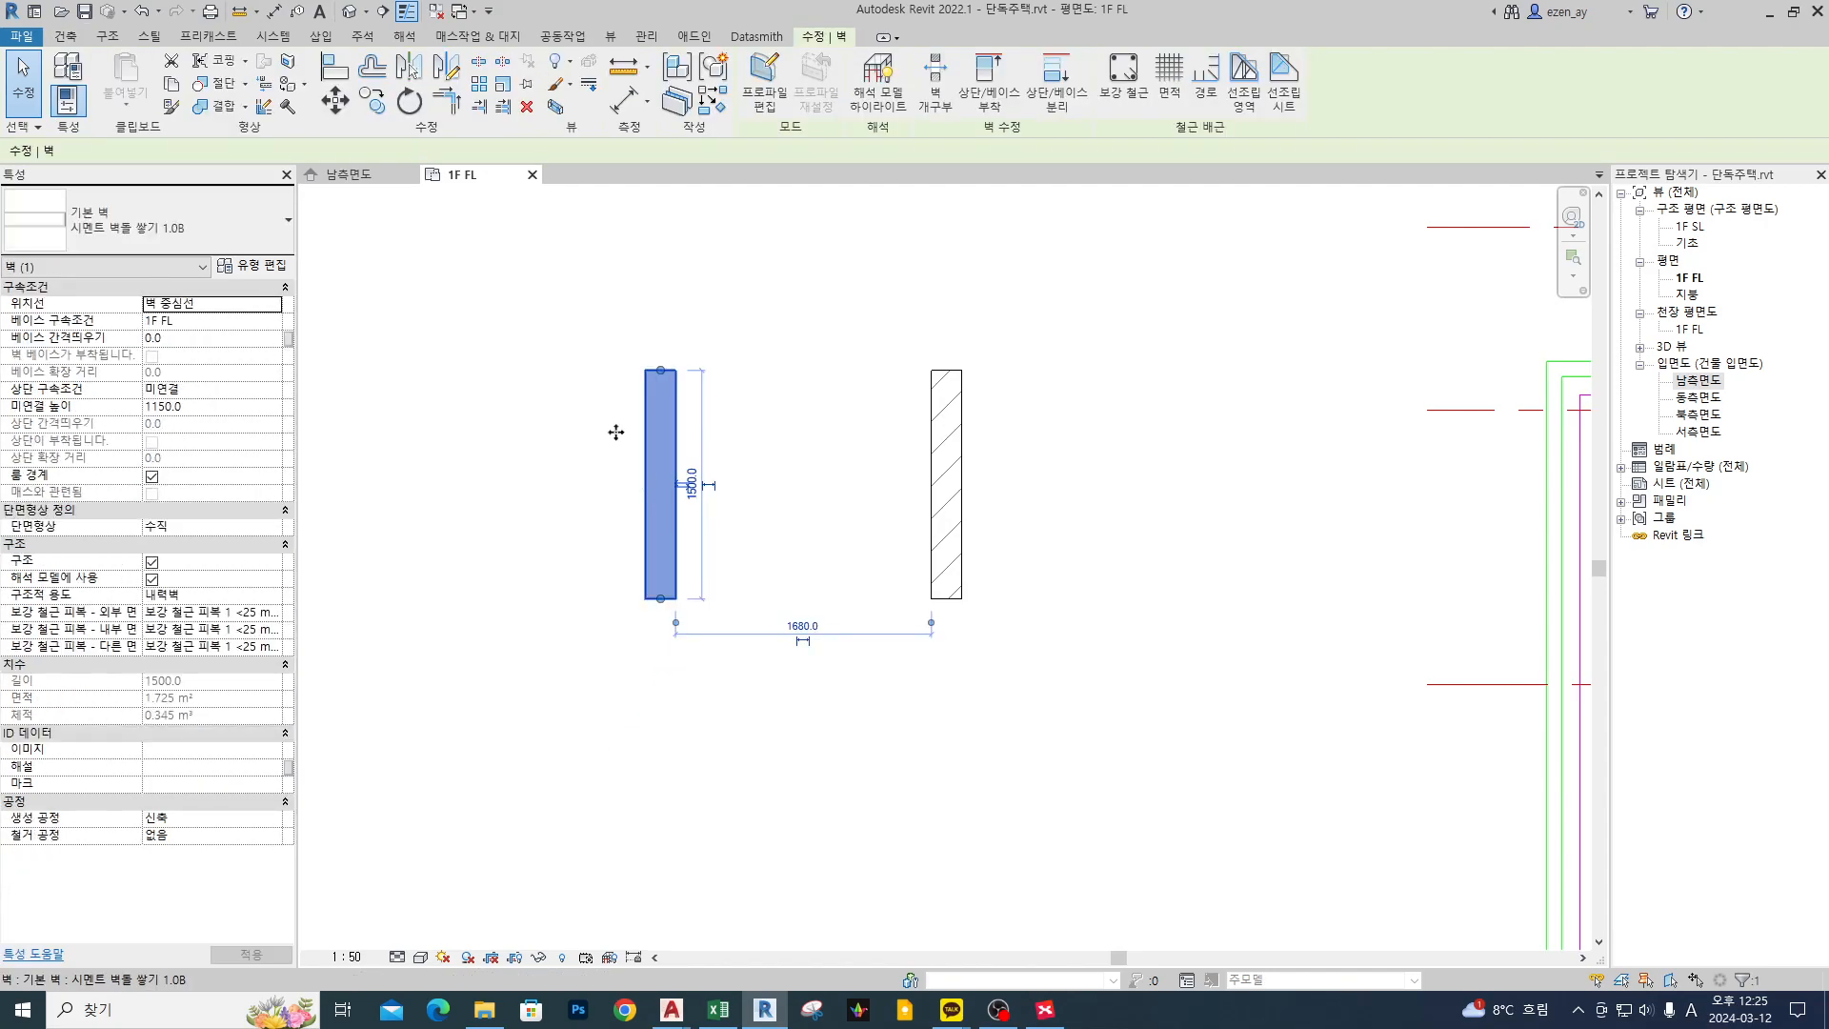
{"action": "key", "text": "Escape"}
- Open the default 3D view and compare the heights of the two sample walls
{"action": "left_click", "coordinate": [350, 12]}
{"action": "scroll", "coordinate": [826, 529], "scroll_direction": "up", "scroll_amount": 5}
{"action": "mouse_move", "coordinate": [675, 517]}
{"action": "left_mouse_down"}
{"action": "mouse_move", "coordinate": [796, 560]}
{"action": "mouse_move", "coordinate": [799, 685]}
{"action": "left_mouse_up"}
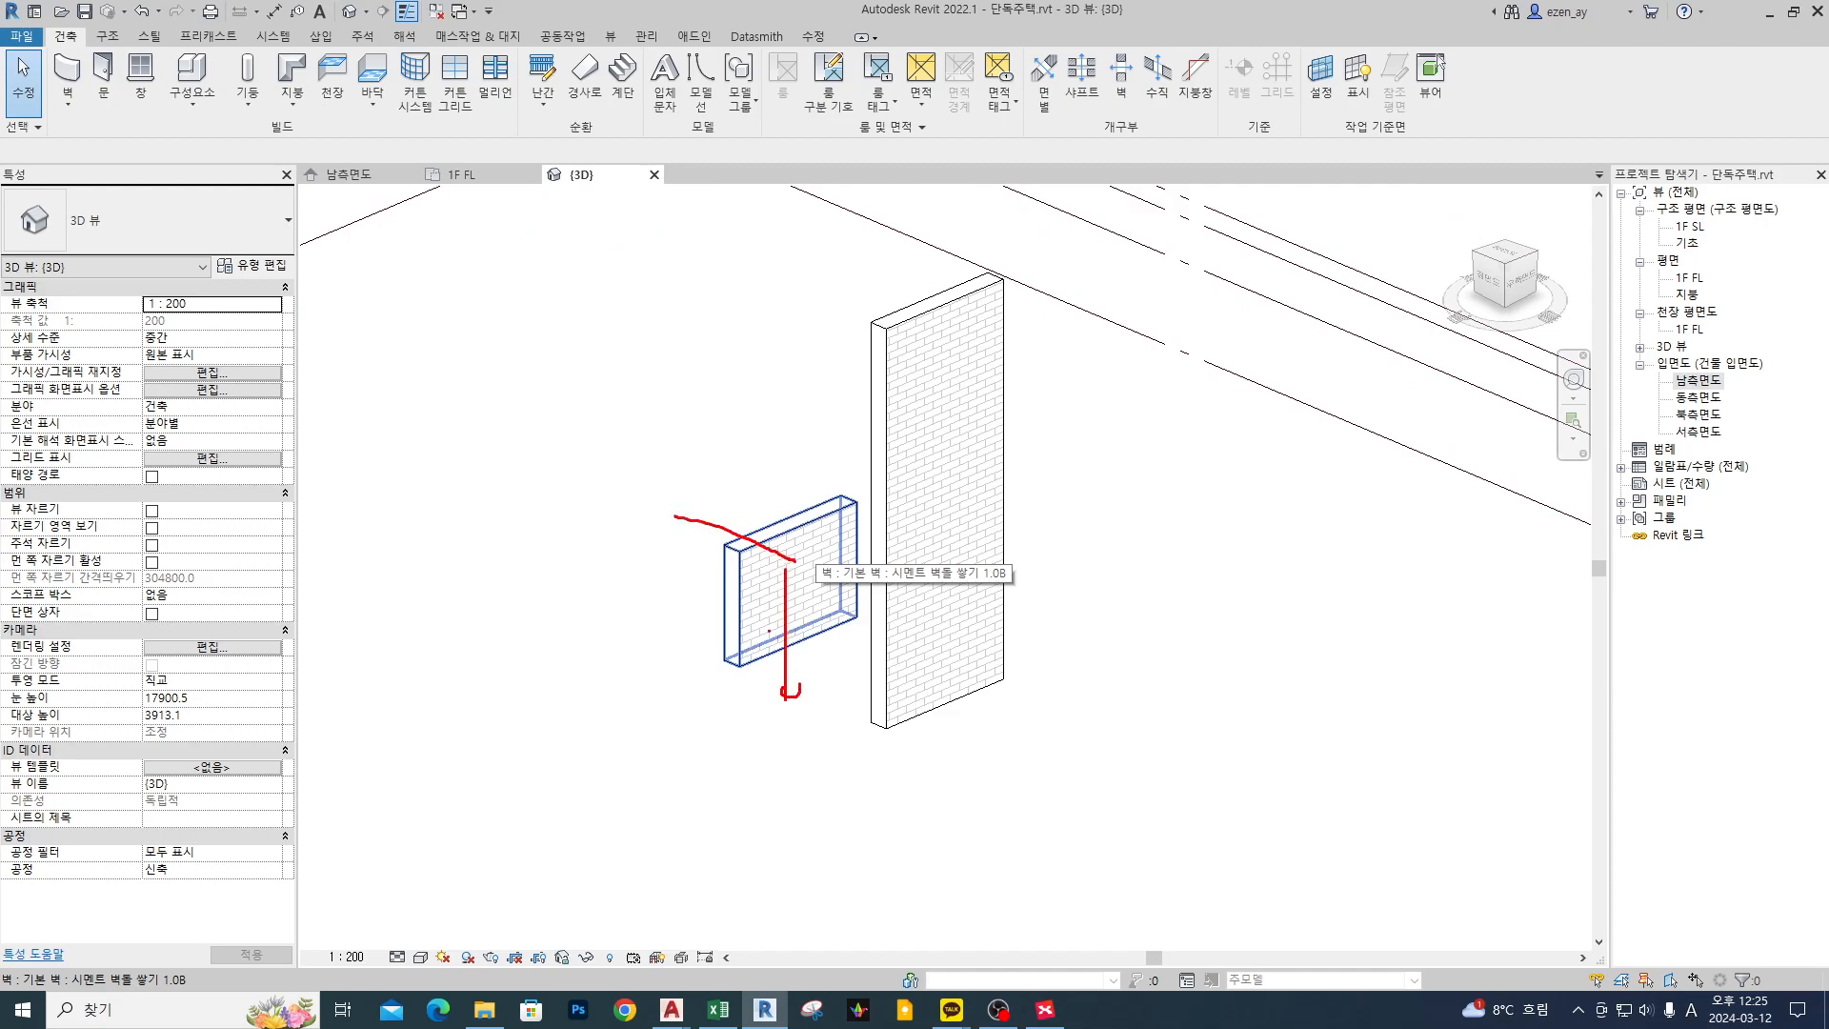
{"action": "left_click_drag", "start_coordinate": [717, 541], "coordinate": [742, 552]}
{"action": "mouse_move", "coordinate": [803, 493]}
{"action": "left_mouse_down"}
{"action": "mouse_move", "coordinate": [771, 530]}
{"action": "mouse_move", "coordinate": [810, 547]}
{"action": "left_mouse_up"}
{"action": "key", "text": "Escape"}
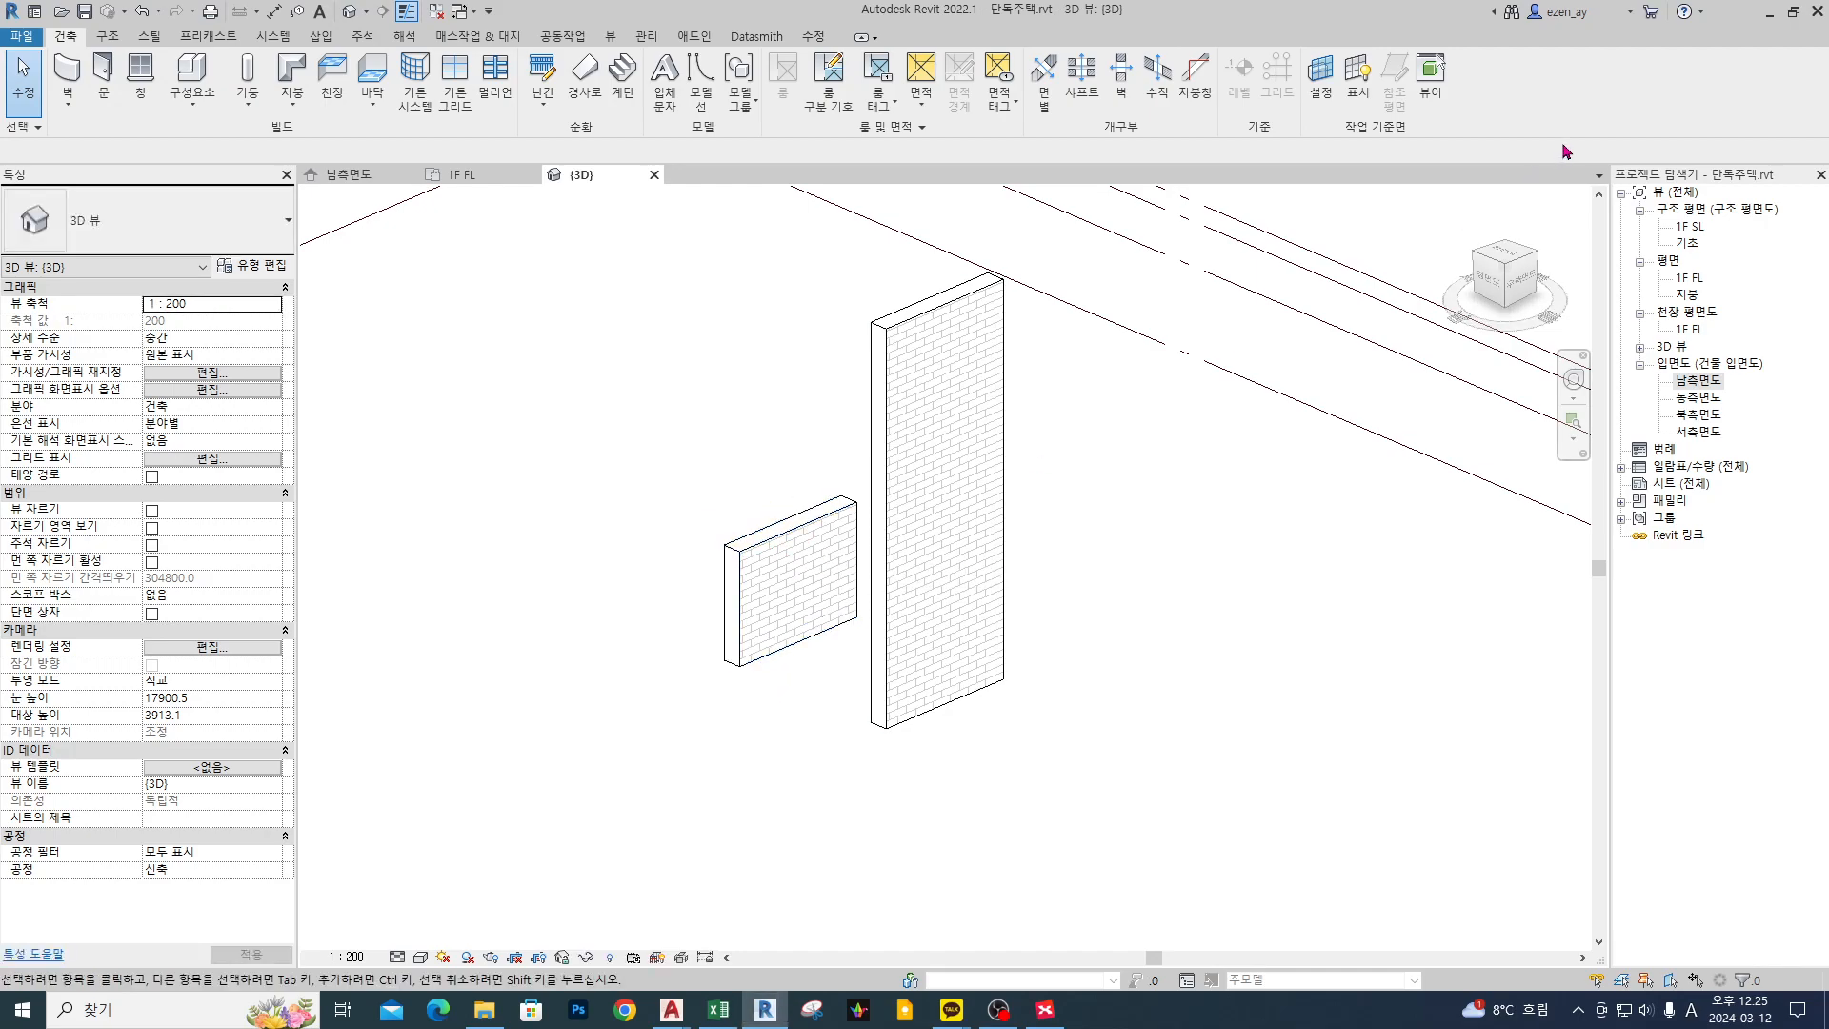
- Return to the 1F FL plan view and compare the cut hatch of the two sample walls
{"action": "left_click", "coordinate": [1689, 279]}
{"action": "double_click", "coordinate": [1689, 279]}
{"action": "left_click_drag", "start_coordinate": [724, 507], "coordinate": [732, 480]}
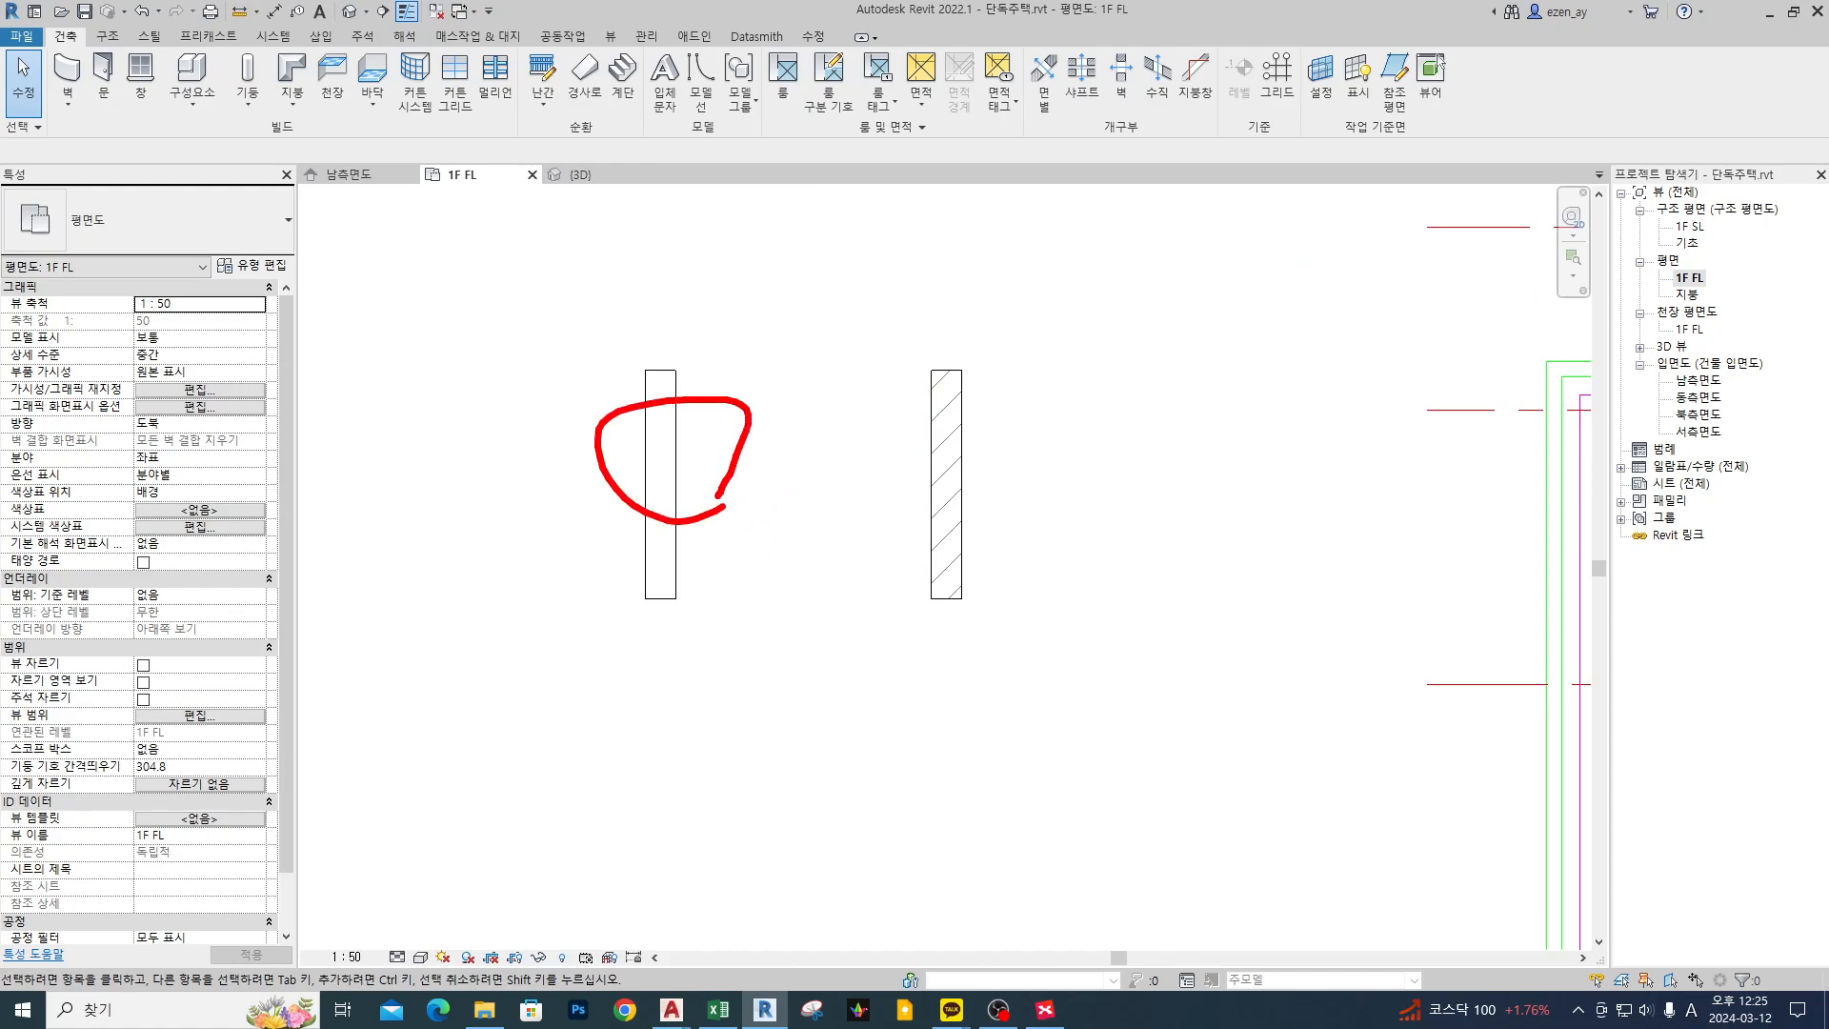
{"action": "key", "text": "Escape"}
{"action": "left_click_drag", "start_coordinate": [988, 519], "coordinate": [1024, 426]}
{"action": "left_click_drag", "start_coordinate": [938, 473], "coordinate": [1000, 447]}
{"action": "left_click_drag", "start_coordinate": [928, 503], "coordinate": [1004, 464]}
{"action": "left_click_drag", "start_coordinate": [909, 551], "coordinate": [986, 500]}
{"action": "key", "text": "Escape"}
- Set the left sample wall's top constraint to 상위 레벨: 처마 and deselect the wall
{"action": "left_click", "coordinate": [661, 448]}
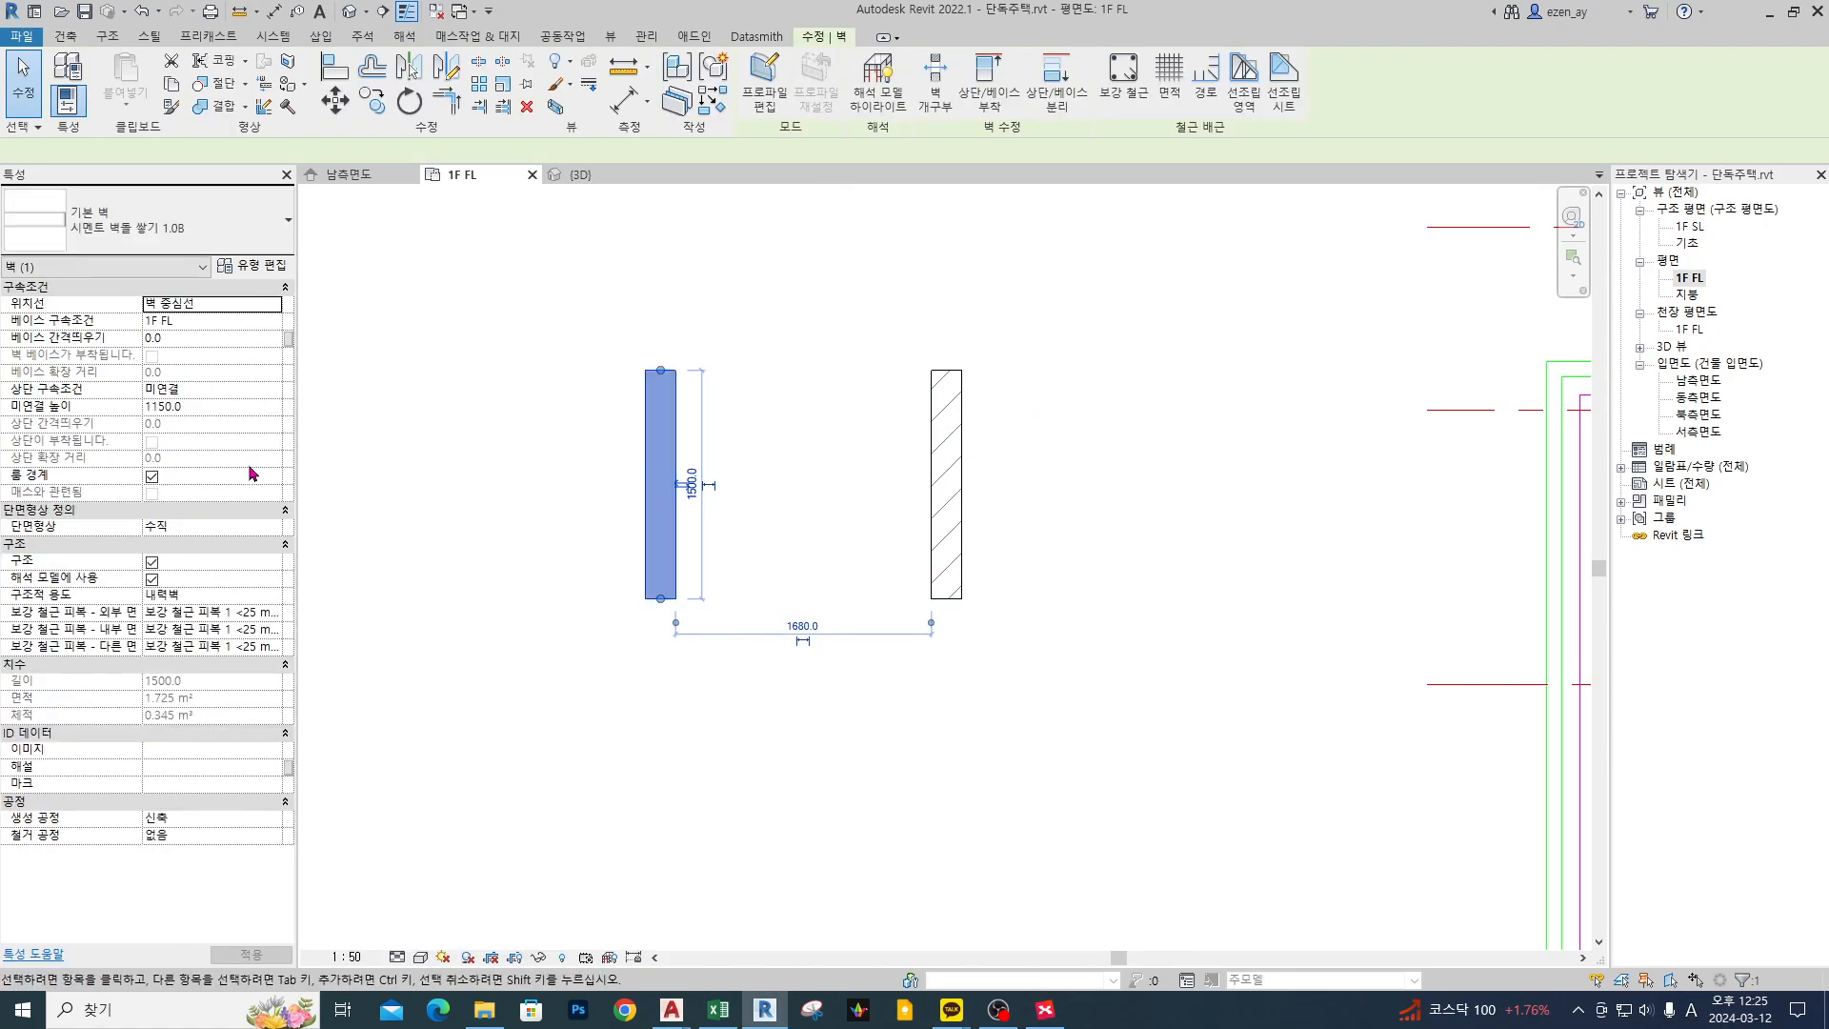
{"action": "left_click_drag", "start_coordinate": [97, 371], "coordinate": [297, 426]}
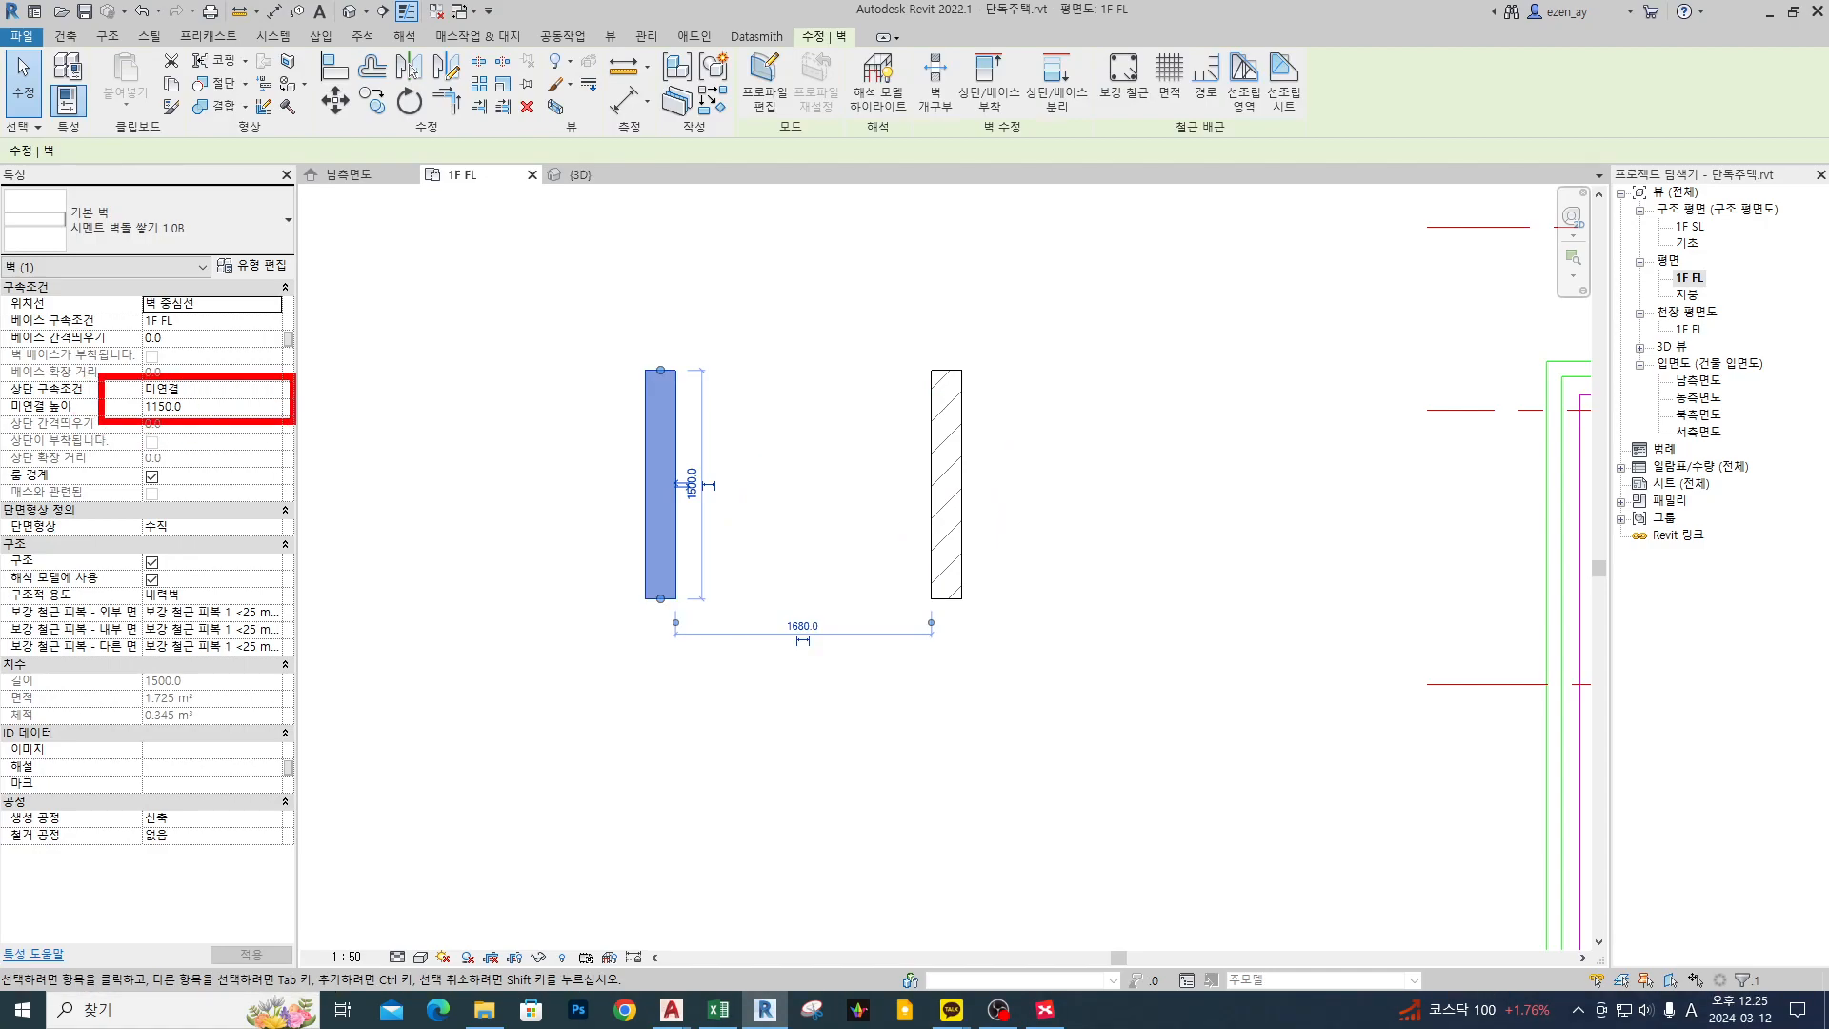
{"action": "key", "text": "Escape"}
{"action": "left_click", "coordinate": [275, 390]}
{"action": "left_click", "coordinate": [274, 389]}
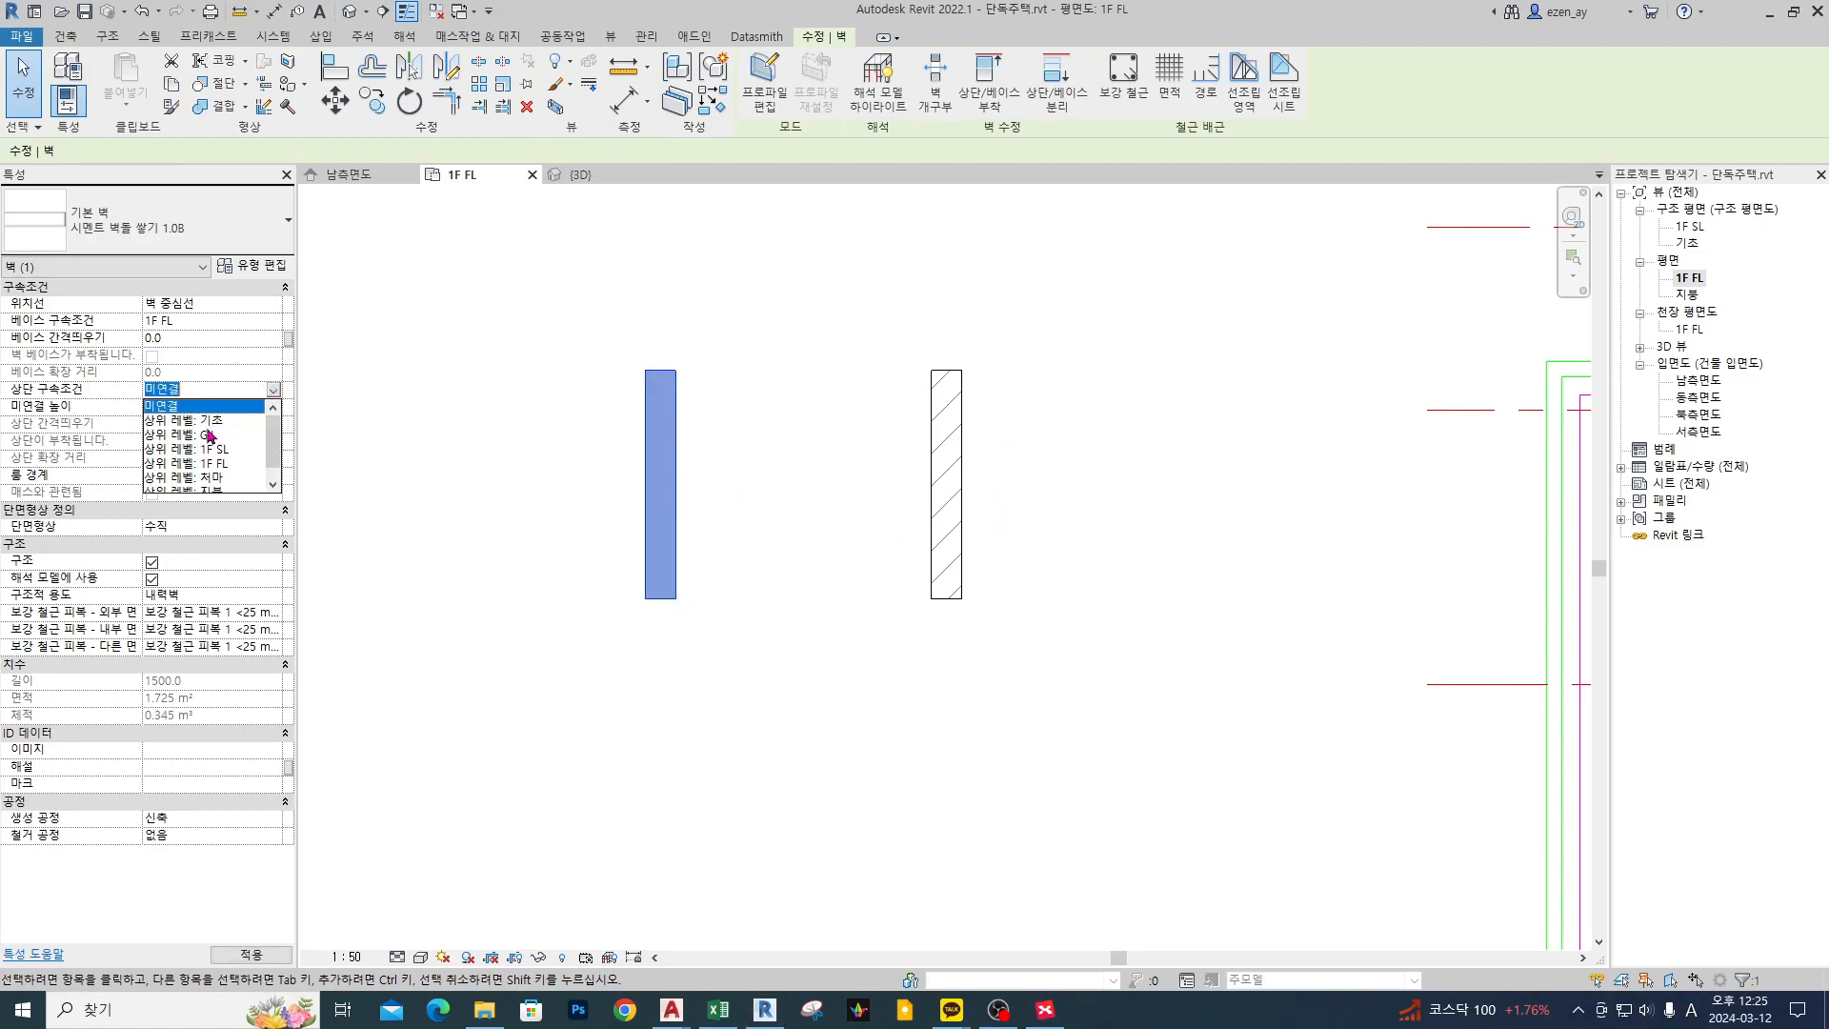
{"action": "left_click", "coordinate": [206, 477]}
{"action": "left_click", "coordinate": [620, 453]}
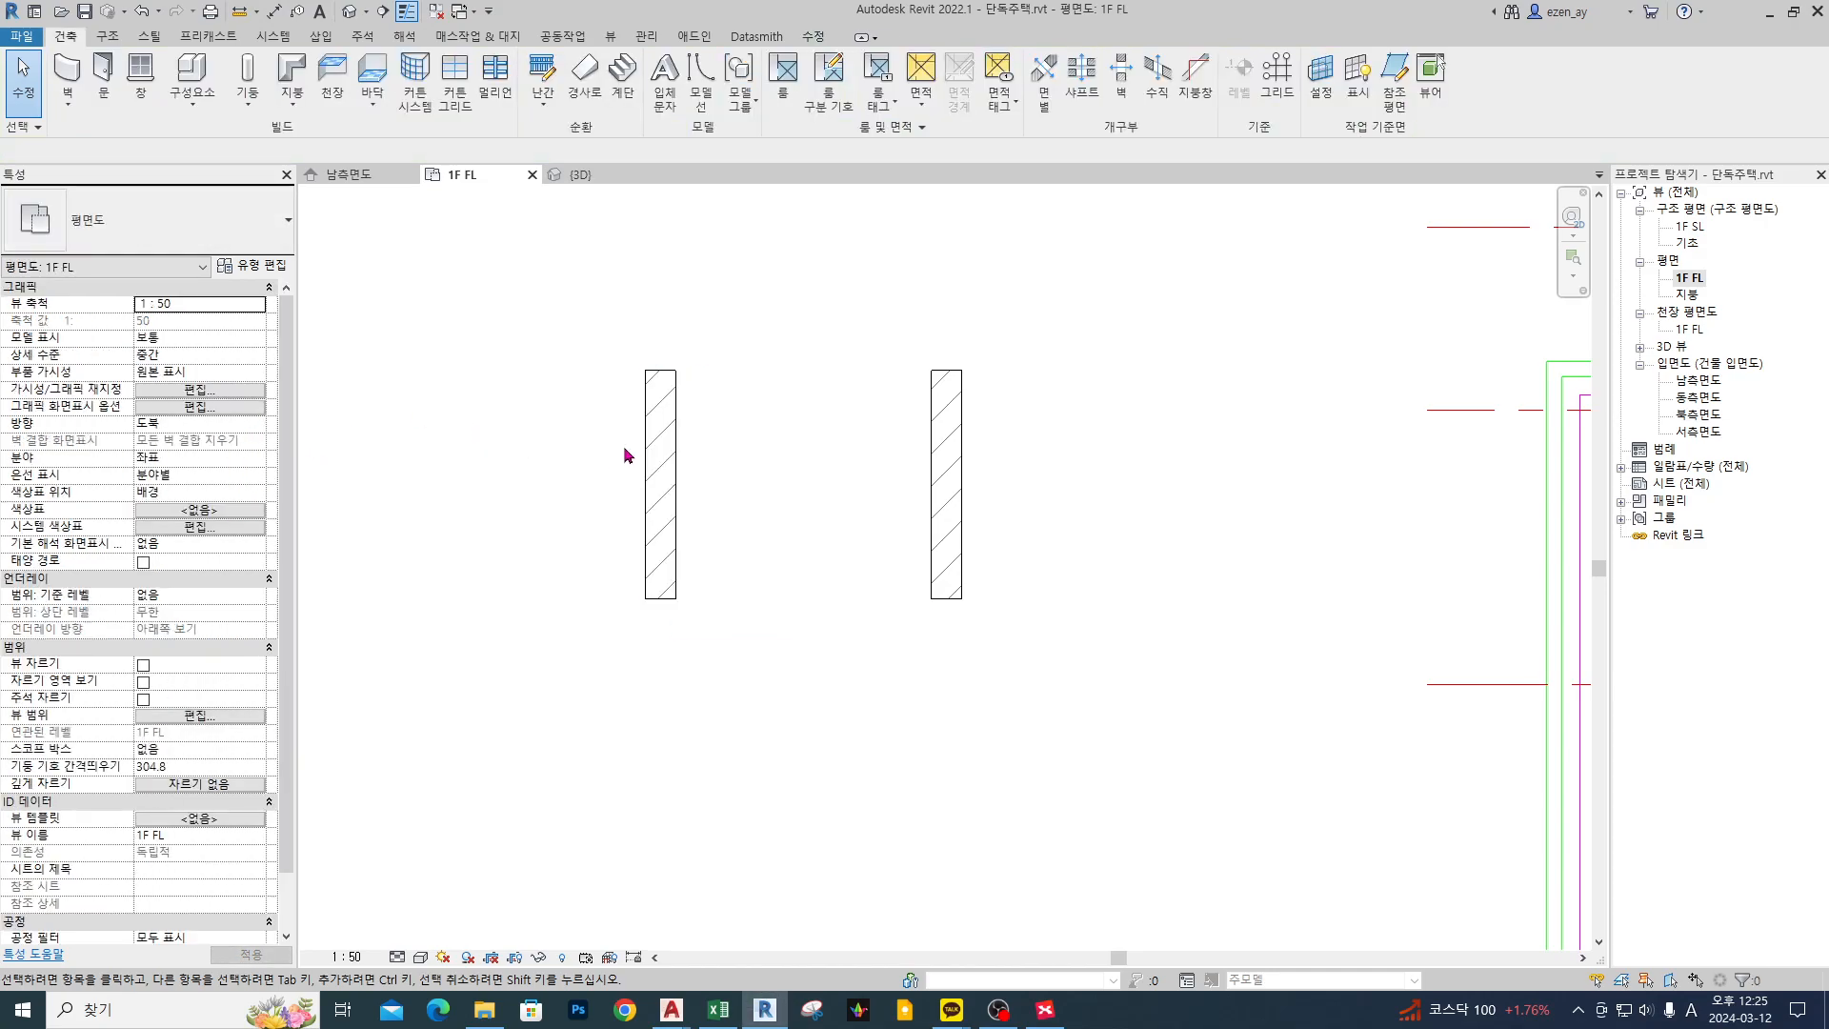
{"action": "left_click_drag", "start_coordinate": [595, 330], "coordinate": [723, 651]}
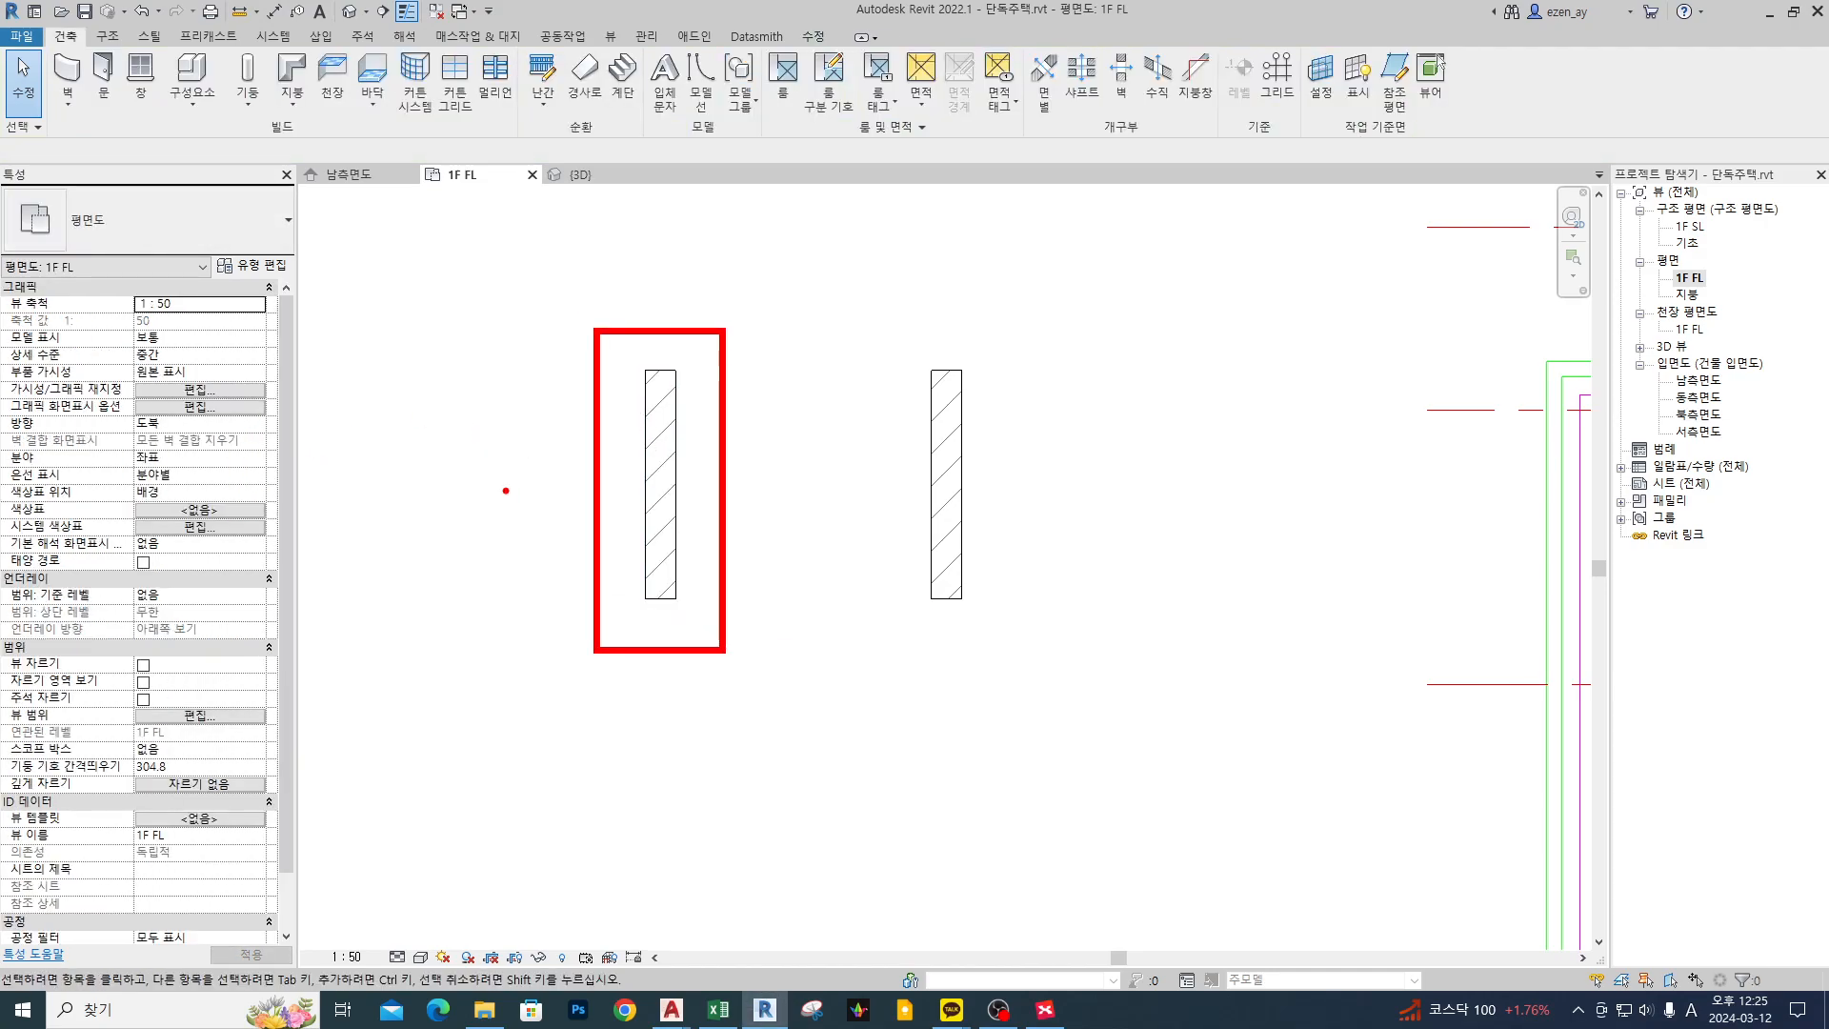
{"action": "key", "text": "Escape"}
{"action": "mouse_move", "coordinate": [520, 282]}
{"action": "left_mouse_down"}
{"action": "mouse_move", "coordinate": [1156, 655]}
{"action": "mouse_move", "coordinate": [1156, 685]}
{"action": "left_mouse_up"}
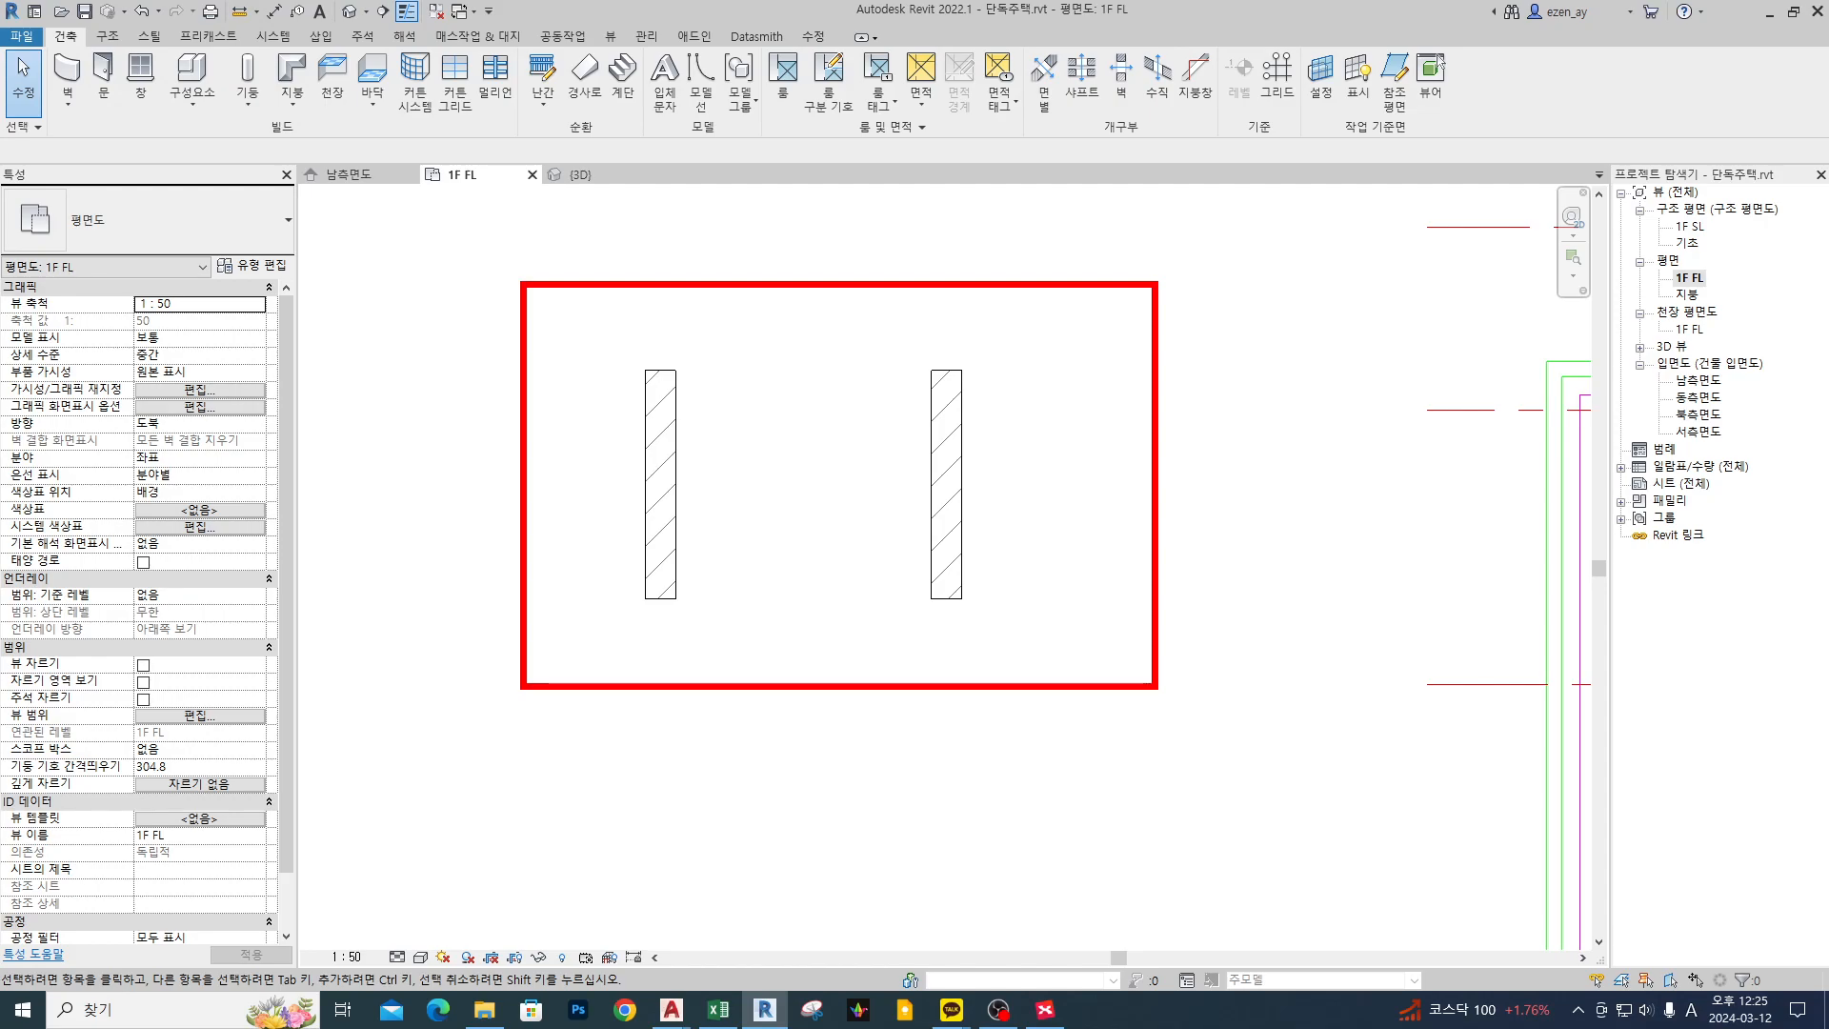
{"action": "key", "text": "Escape"}
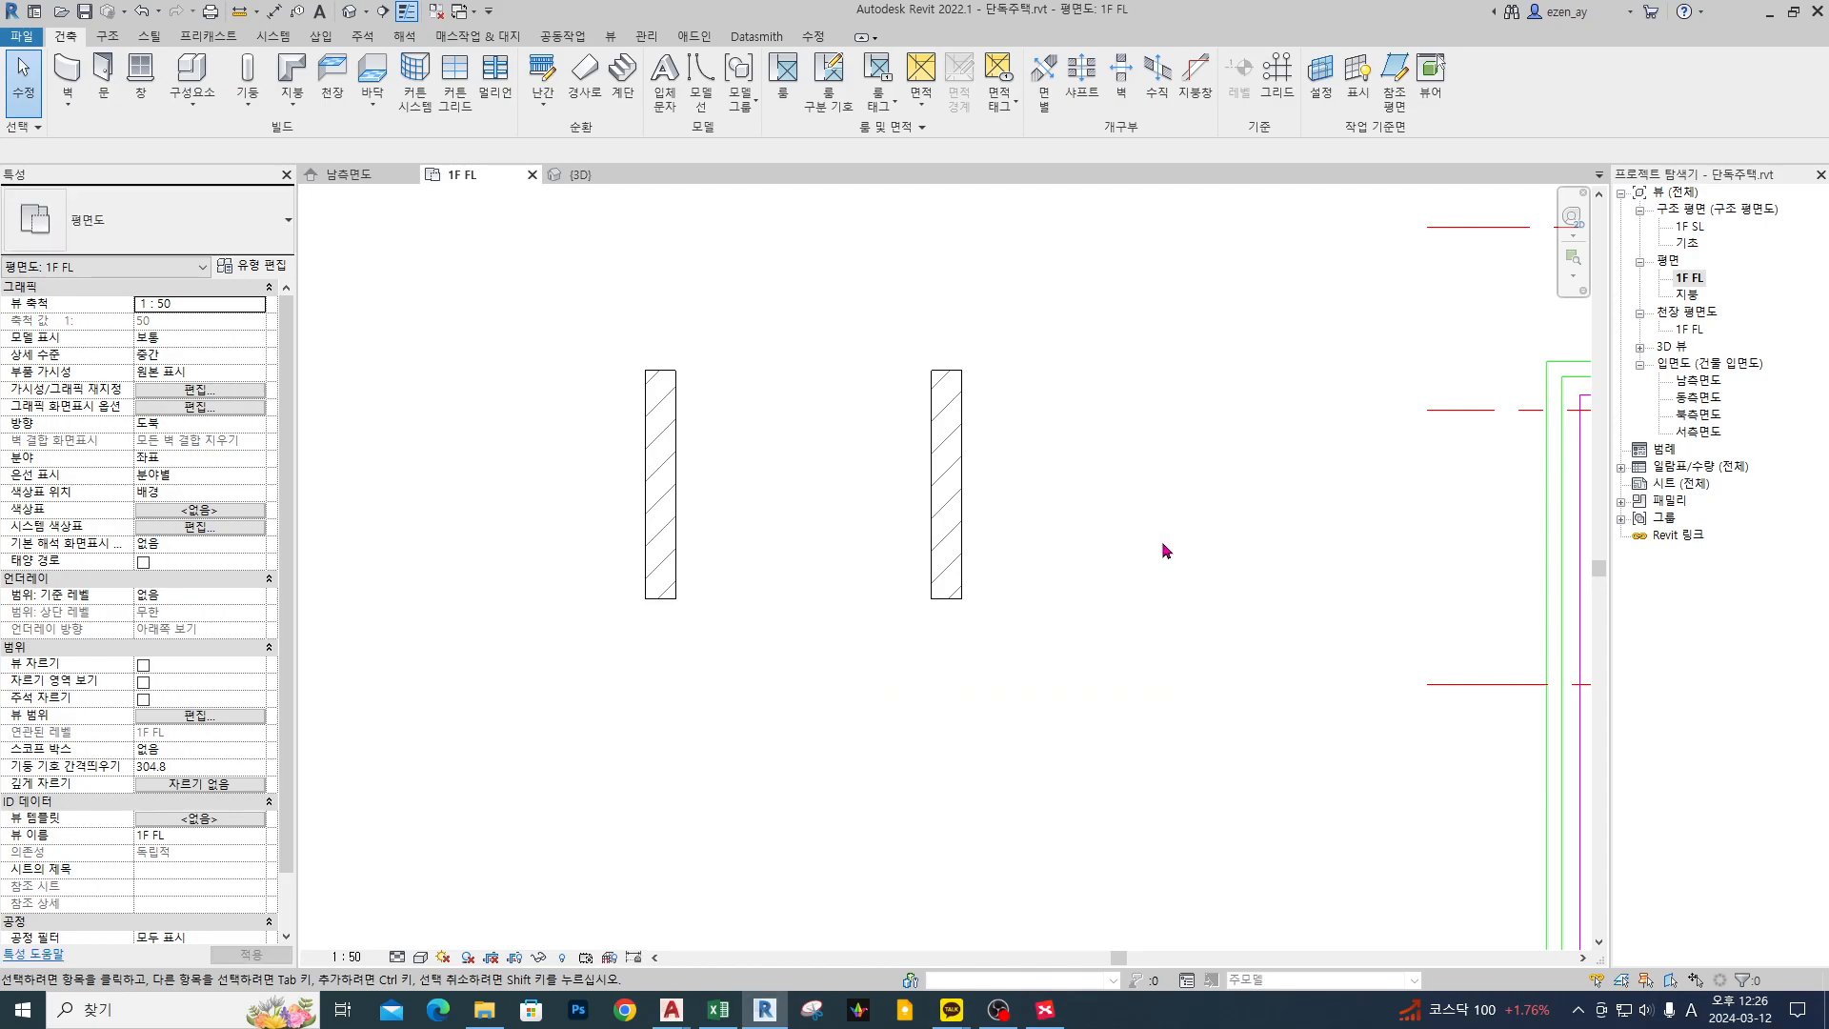